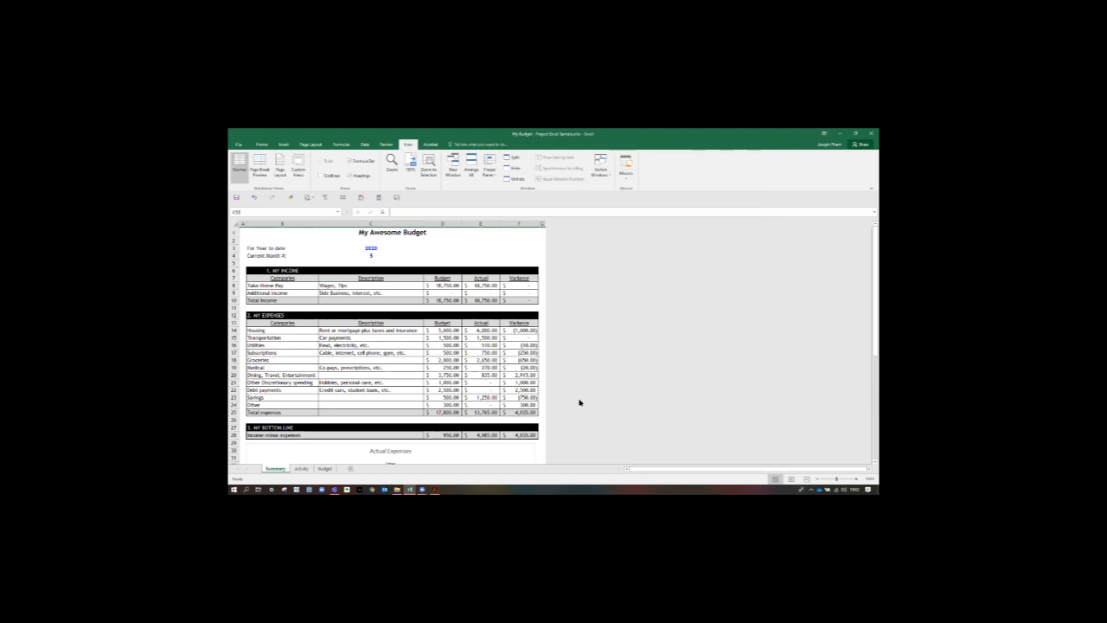
- Review the sample budget workbook's Summary, Activity and Budget sheets, including the Actual Expenses chart and the Take-Home Pay filter options
scroll(580, 402, down, 8)
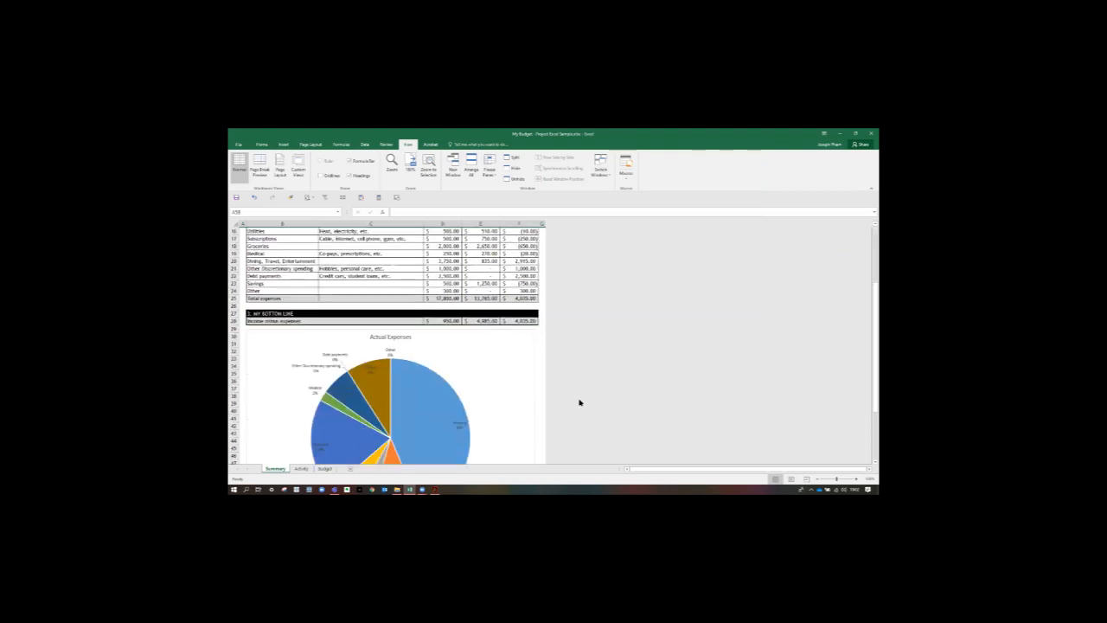
click(302, 469)
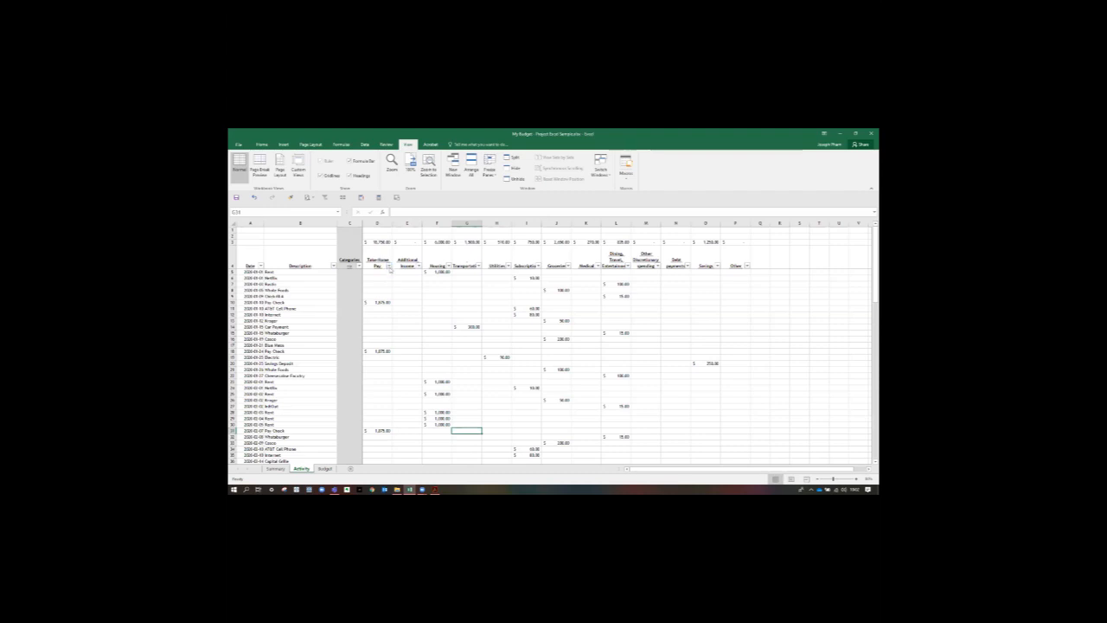
click(389, 267)
click(415, 371)
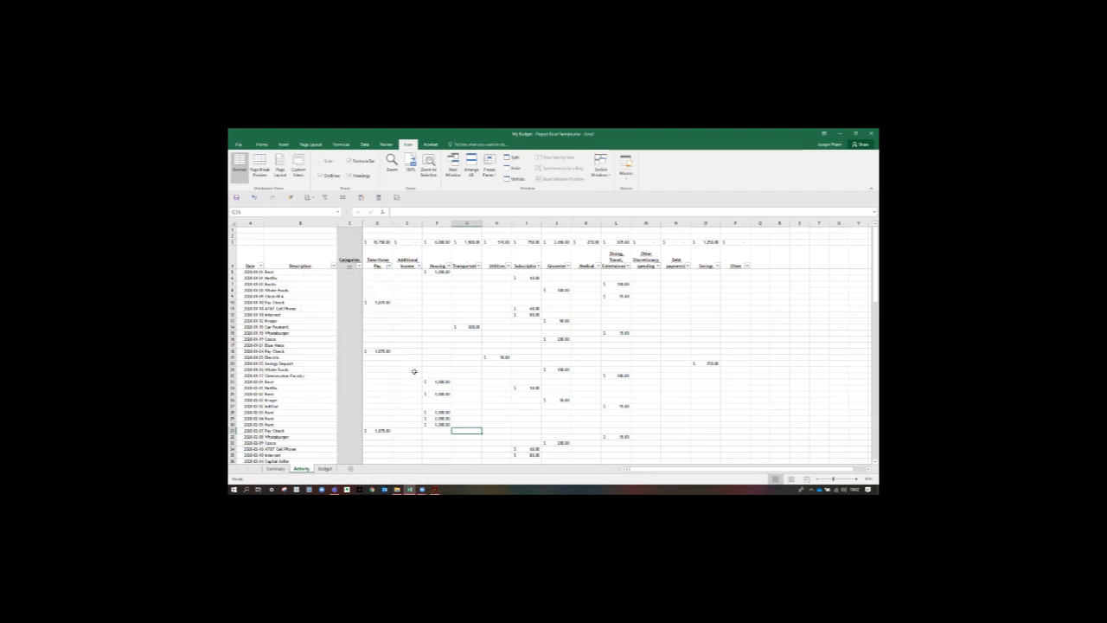
click(325, 470)
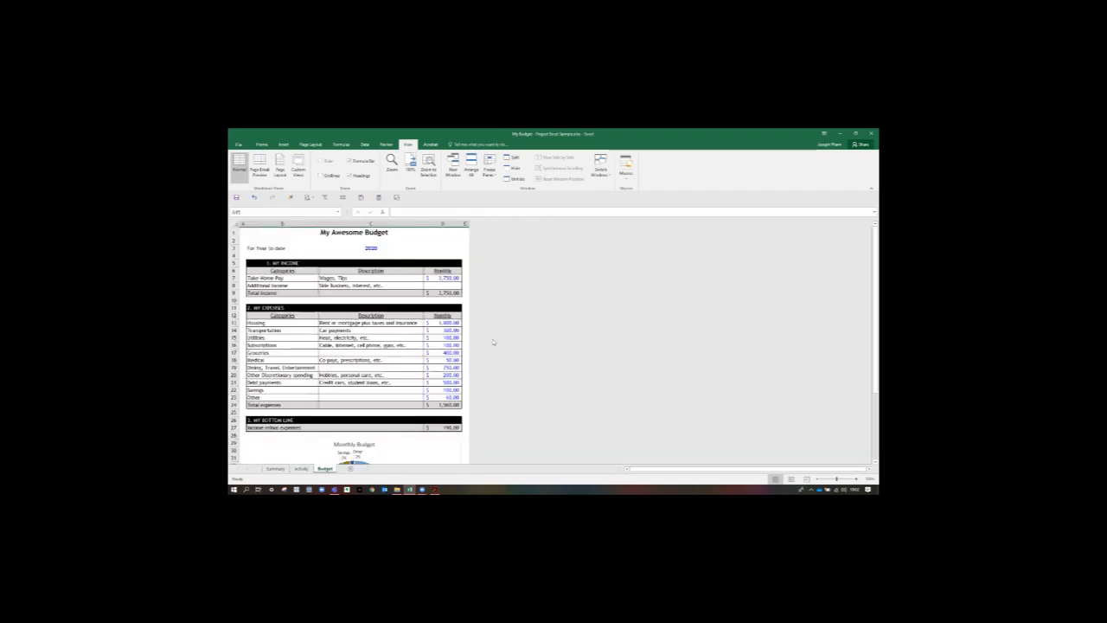
click(272, 470)
scroll(524, 335, up, 8)
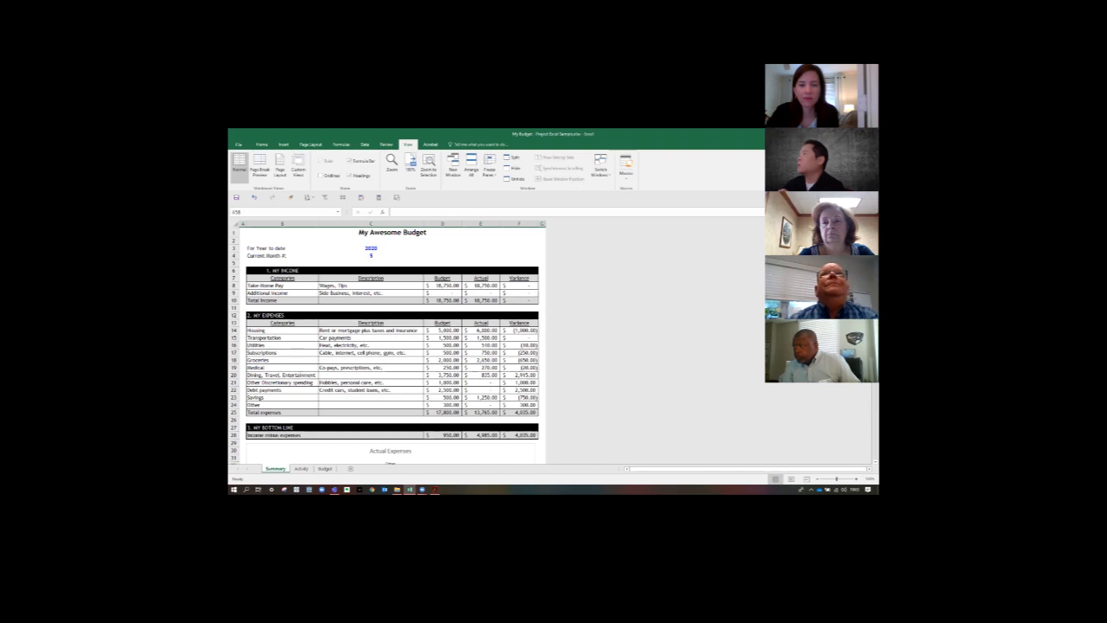
key(super+d)
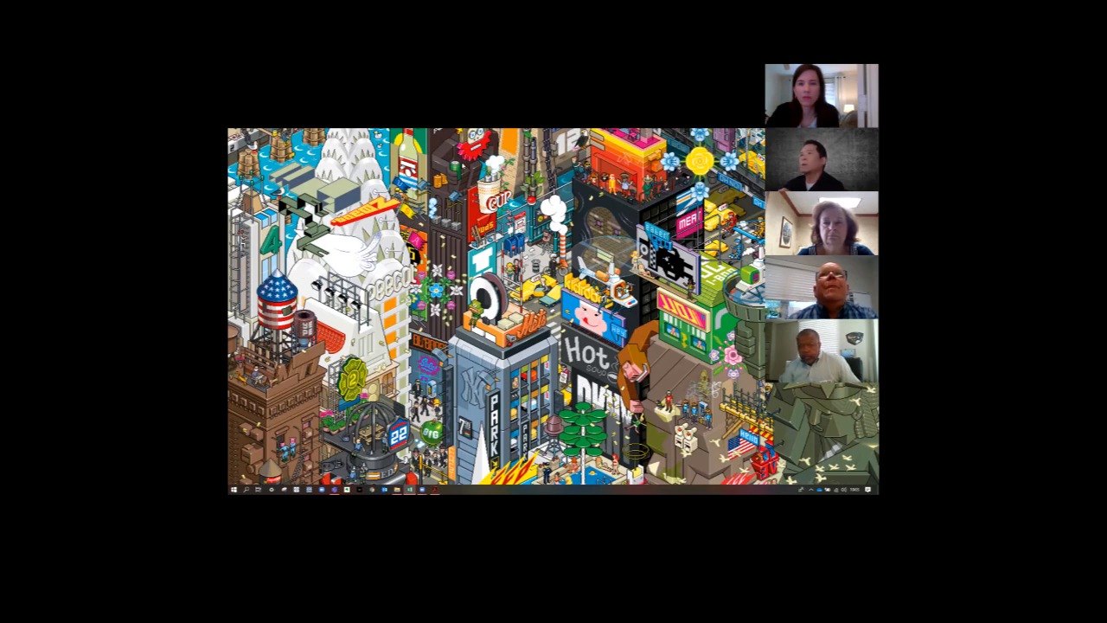
key(super+d)
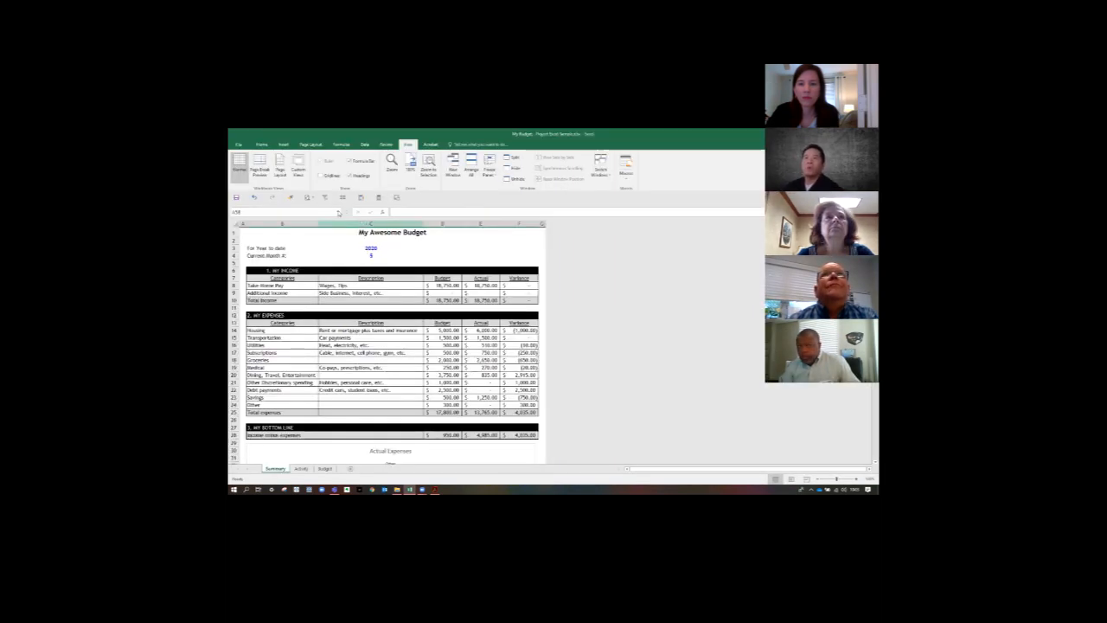
- Create a new blank workbook
click(241, 145)
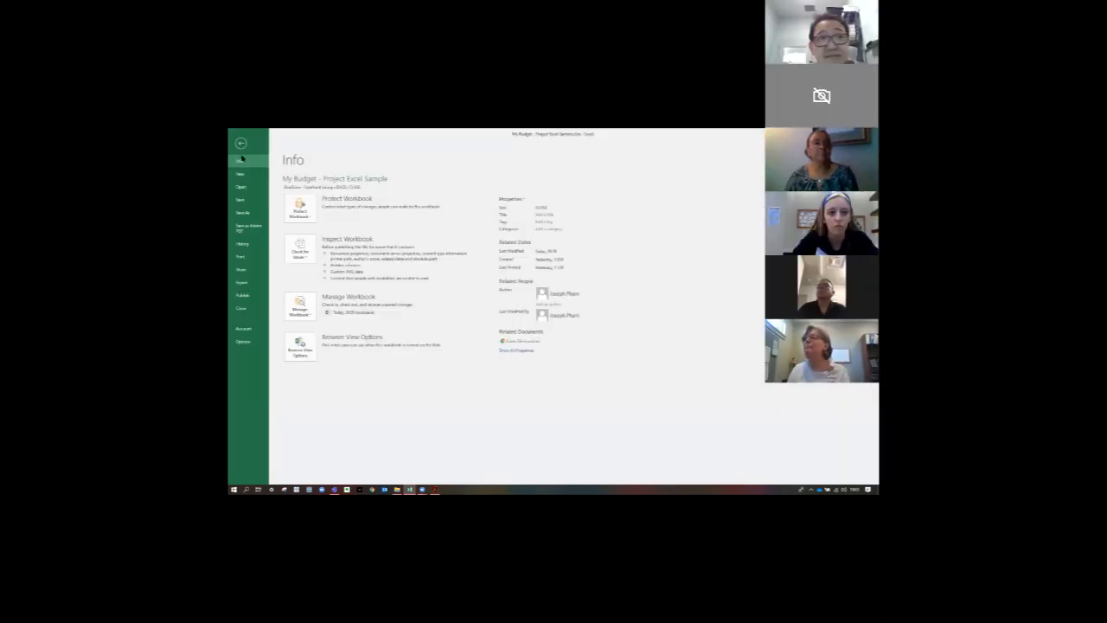
click(242, 174)
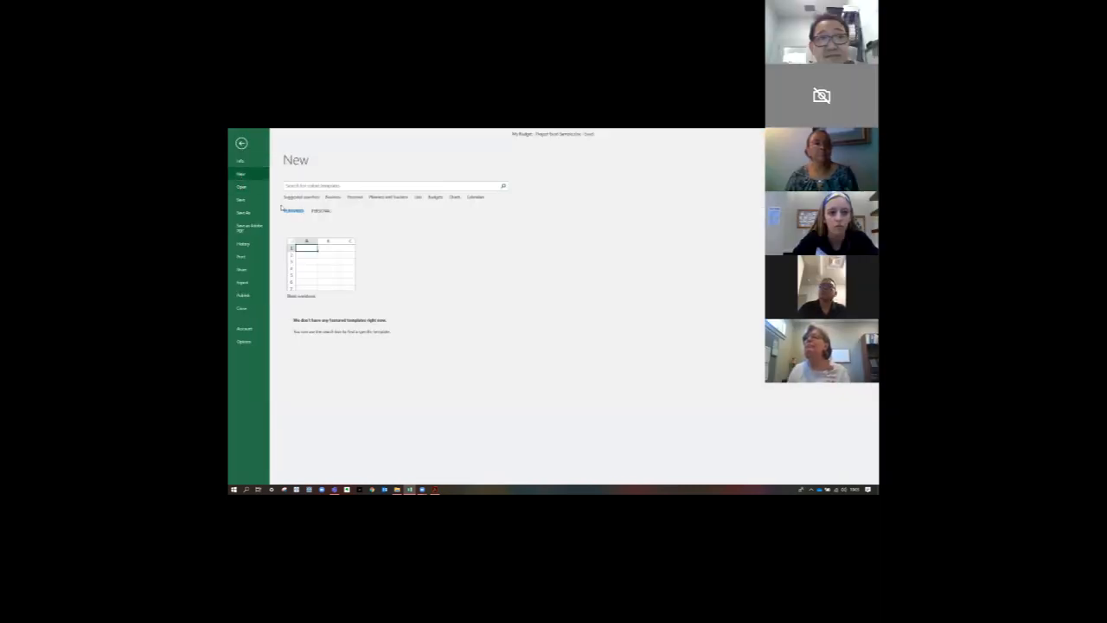
click(320, 267)
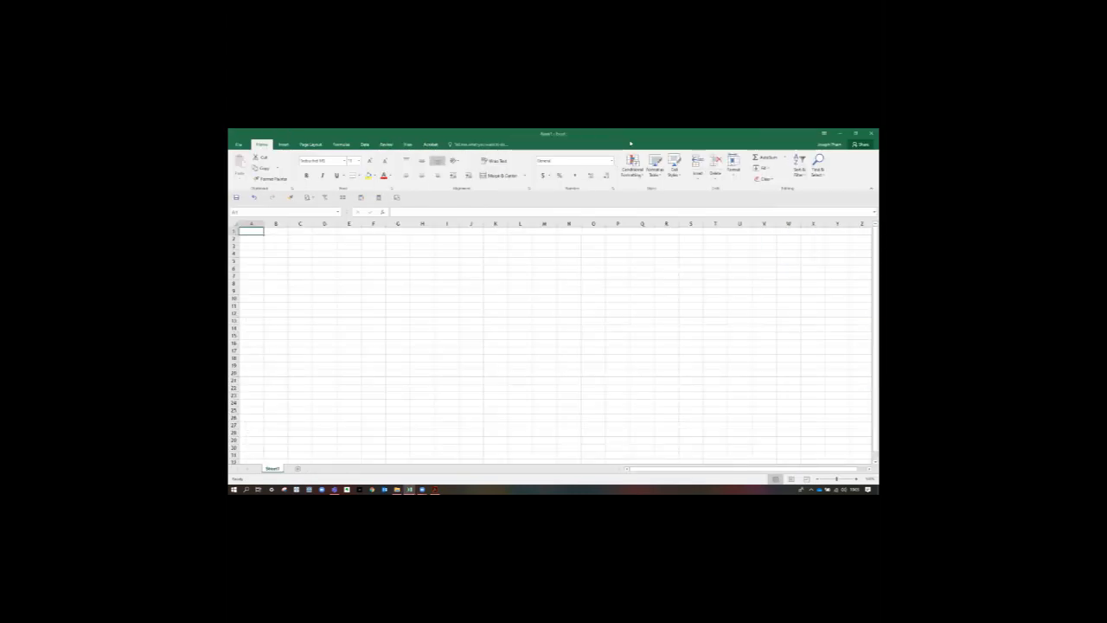
- Move the sample budget workbook's window off this display and maximize the blank workbook's window here
double_click(627, 147)
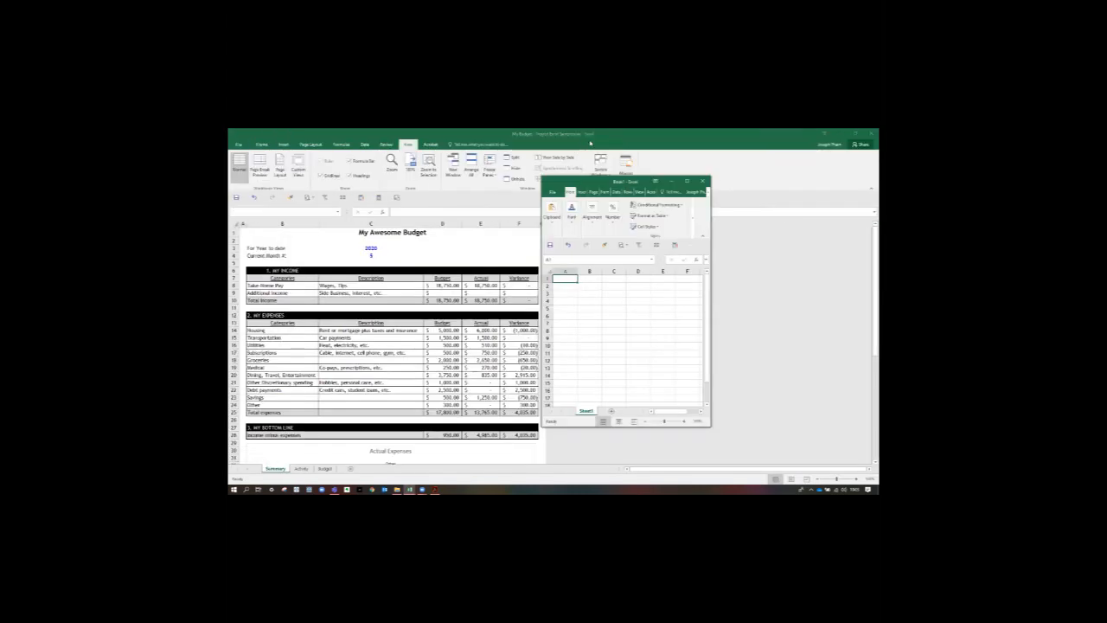
drag(606, 134, 878, 182)
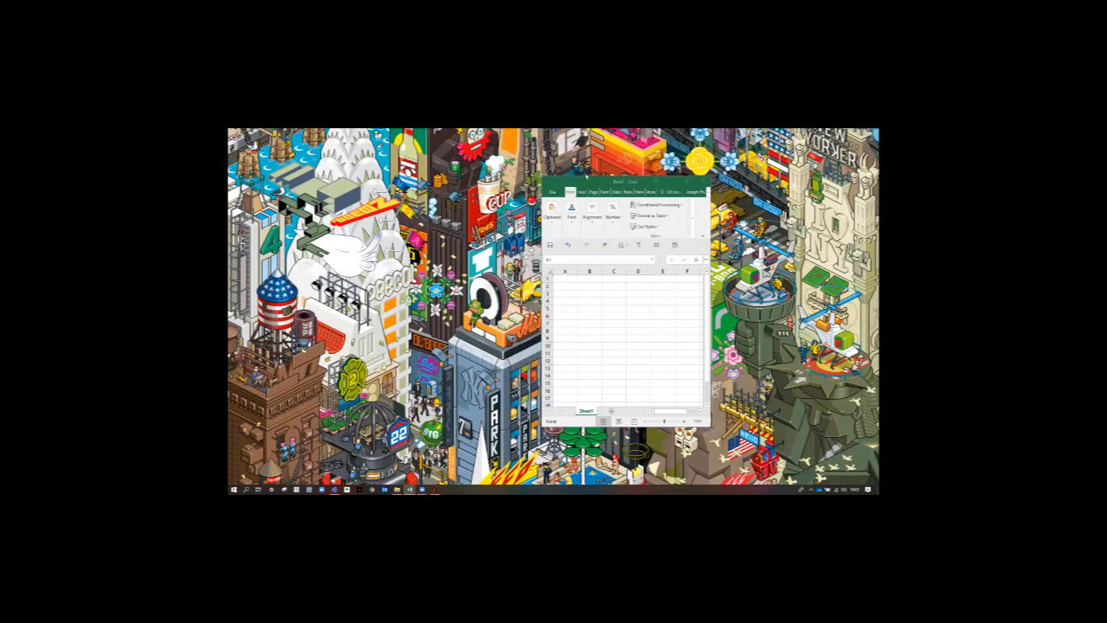
drag(585, 176, 270, 129)
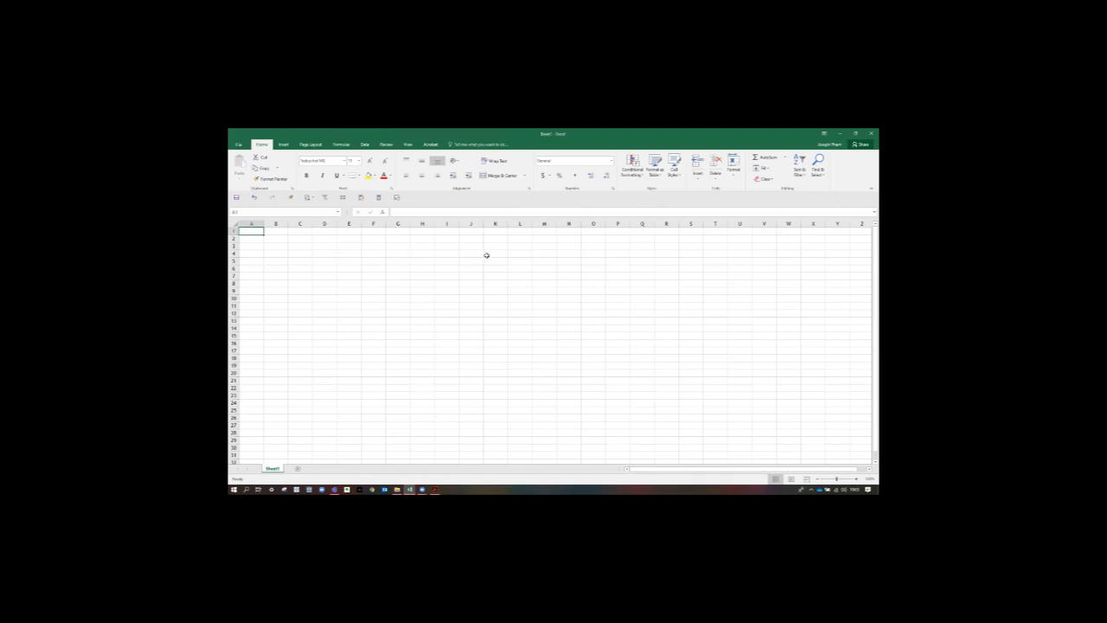
- Save the blank workbook as My Awesome Budget in the EXCEL_CLASS folder on OneDrive
click(238, 144)
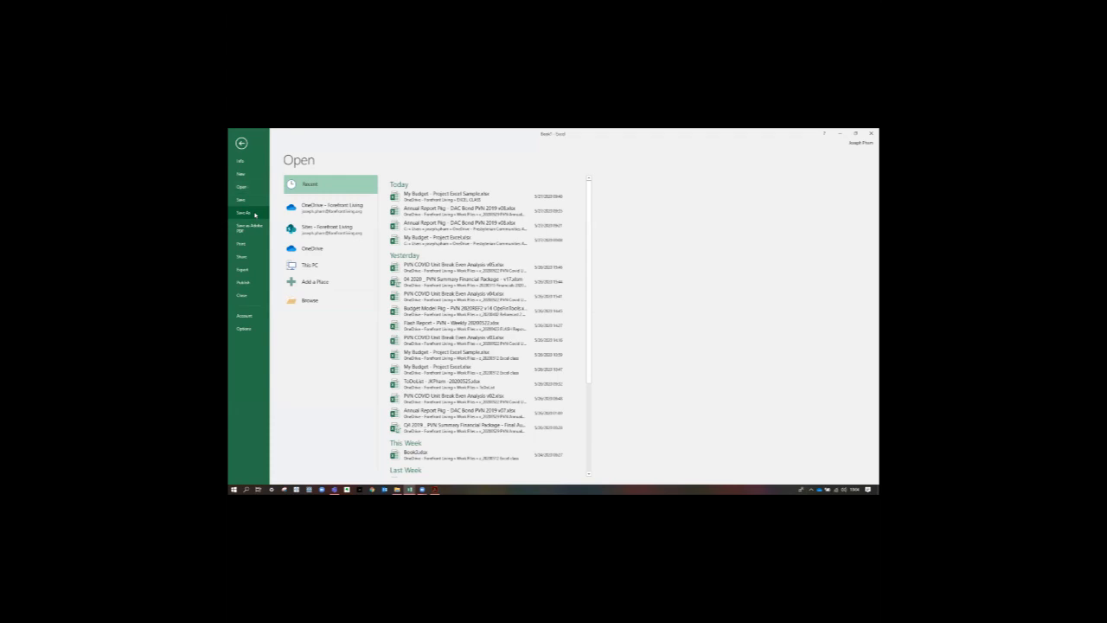
click(251, 213)
click(303, 280)
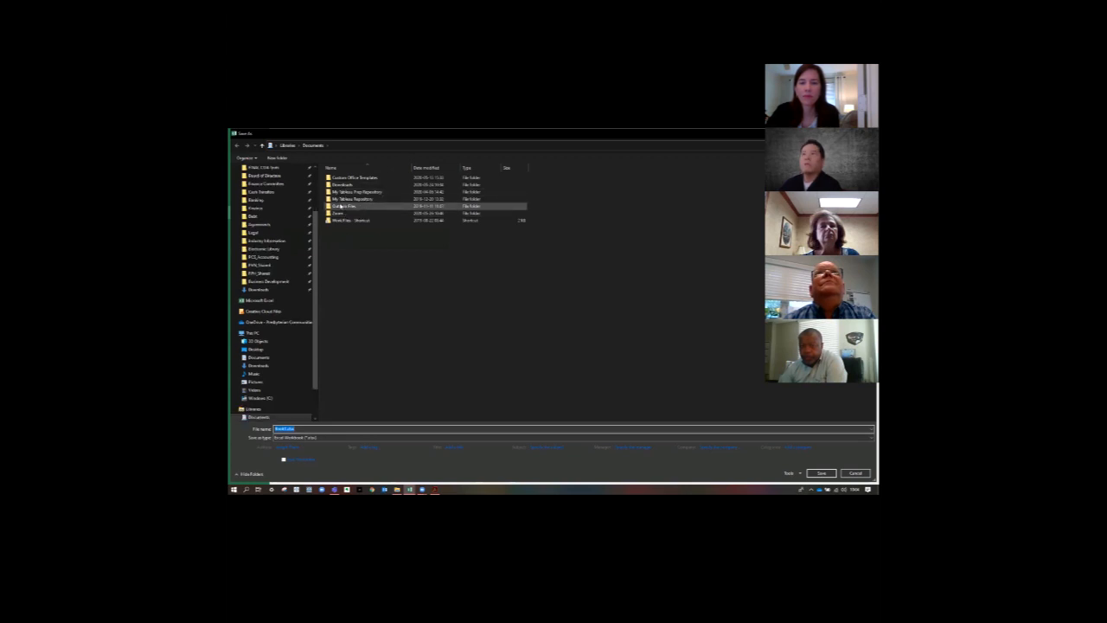
click(341, 221)
double_click(341, 221)
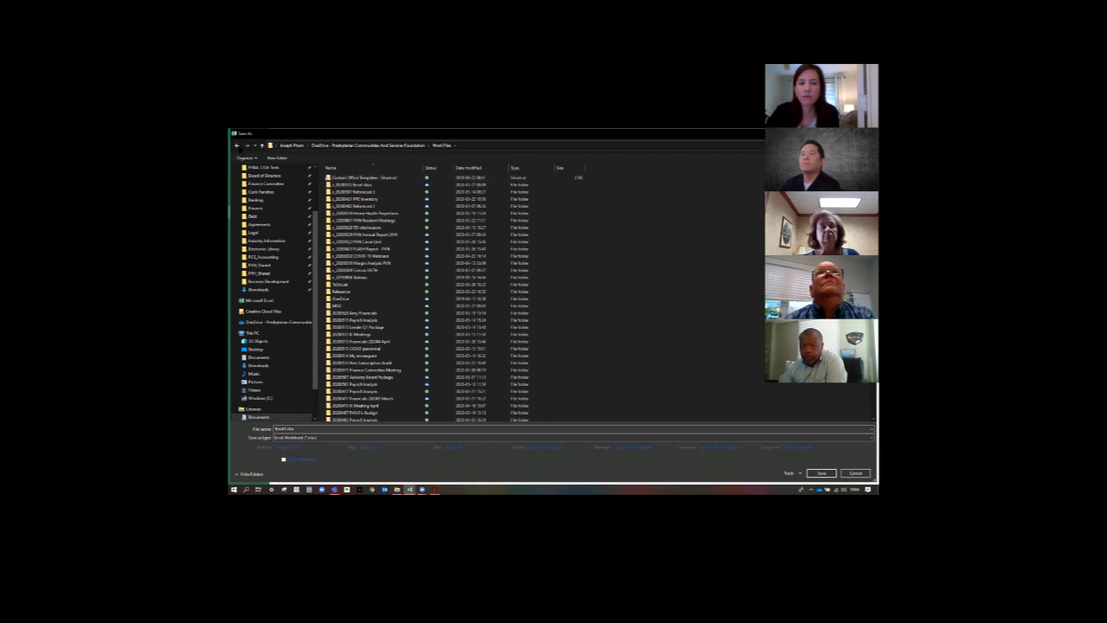
click(237, 145)
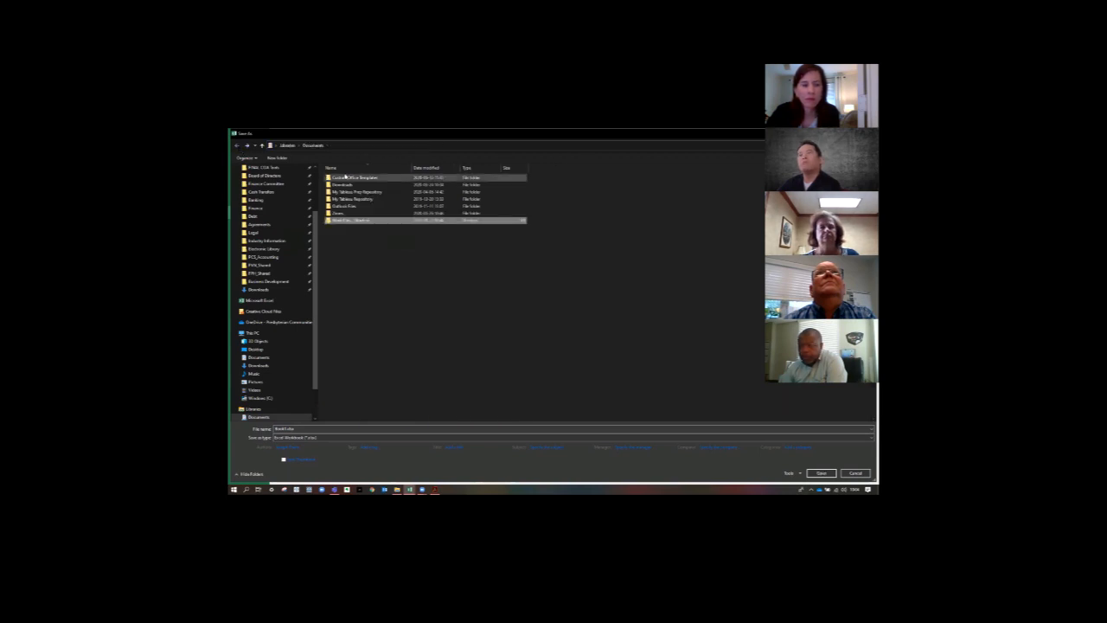
click(260, 323)
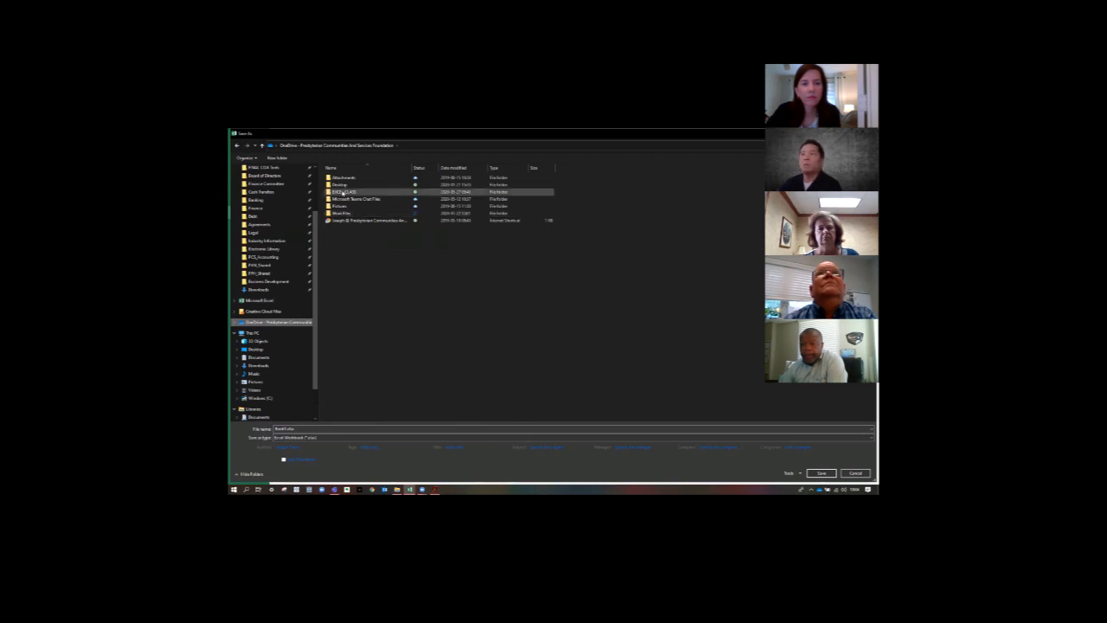
double_click(343, 191)
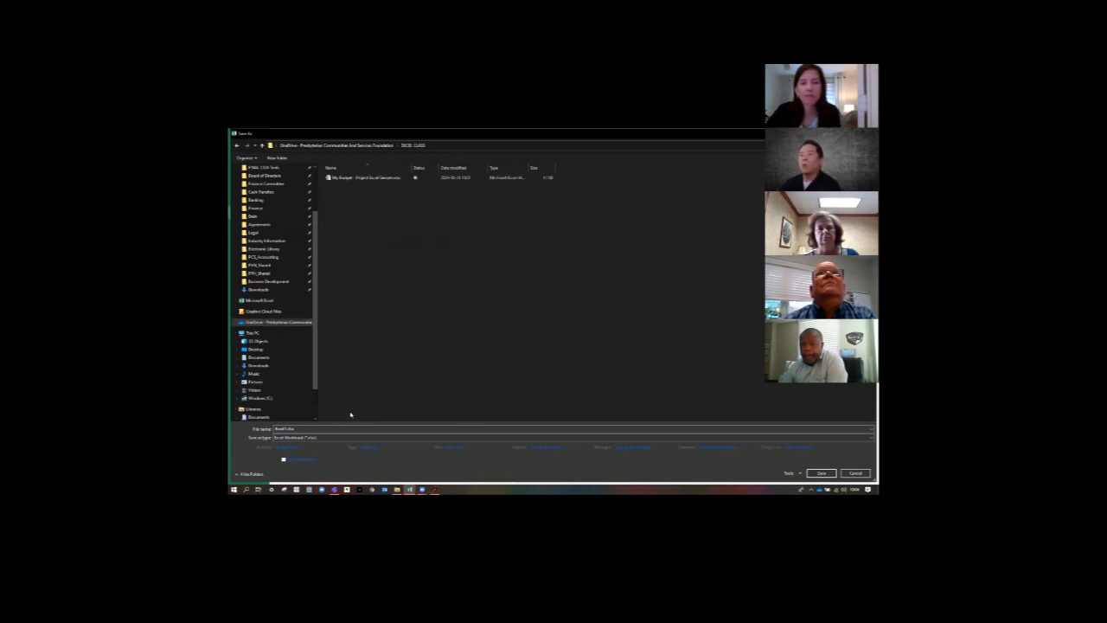
text(My)
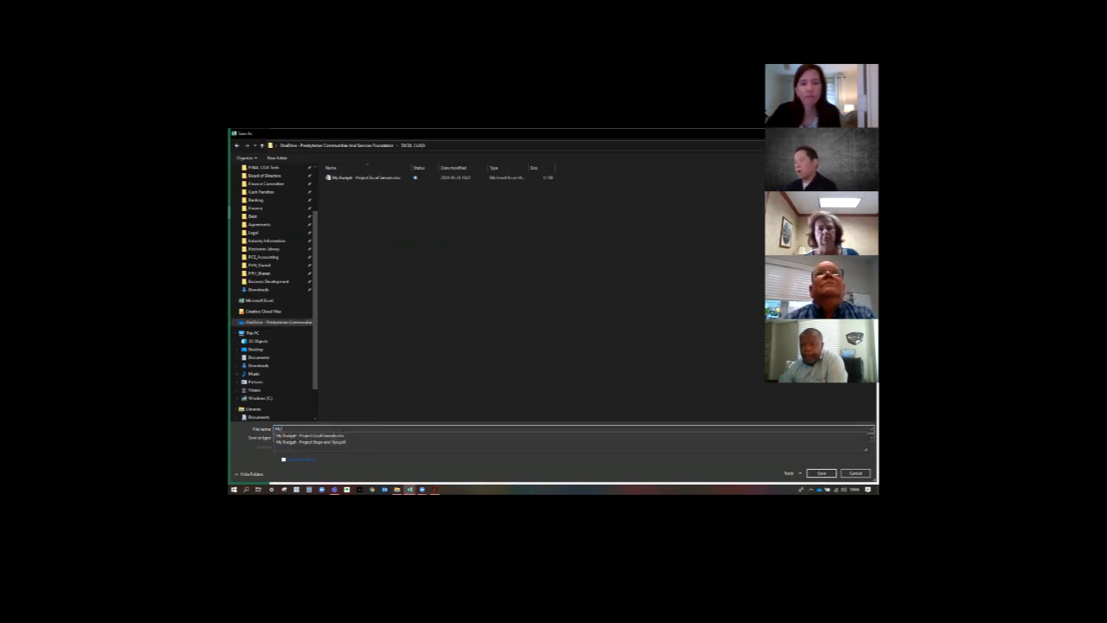
text( Awesome)
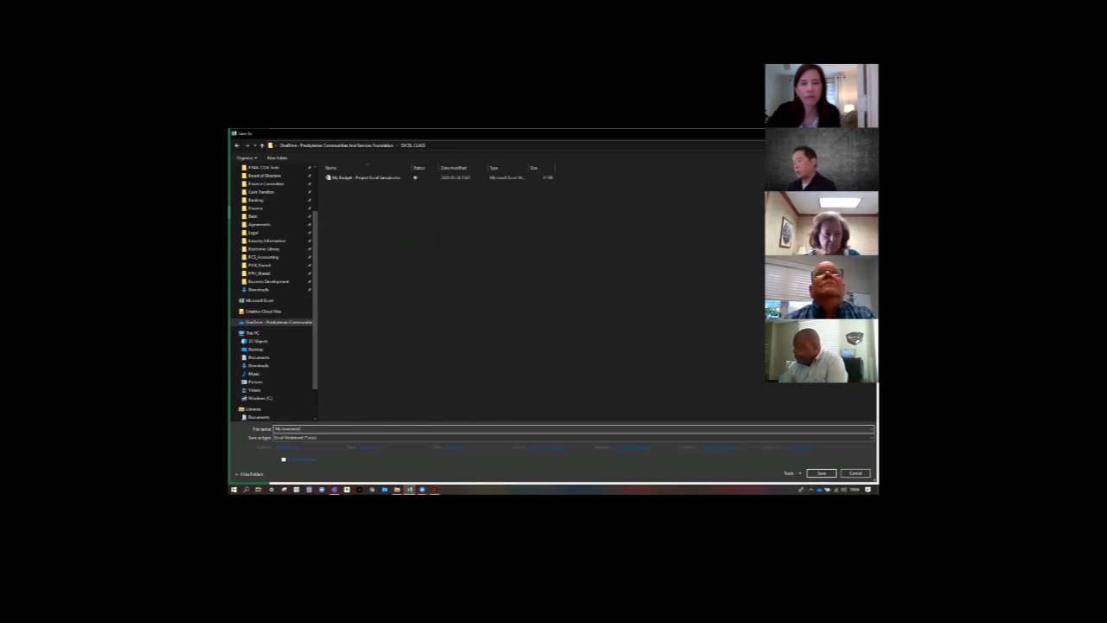
text( Budget)
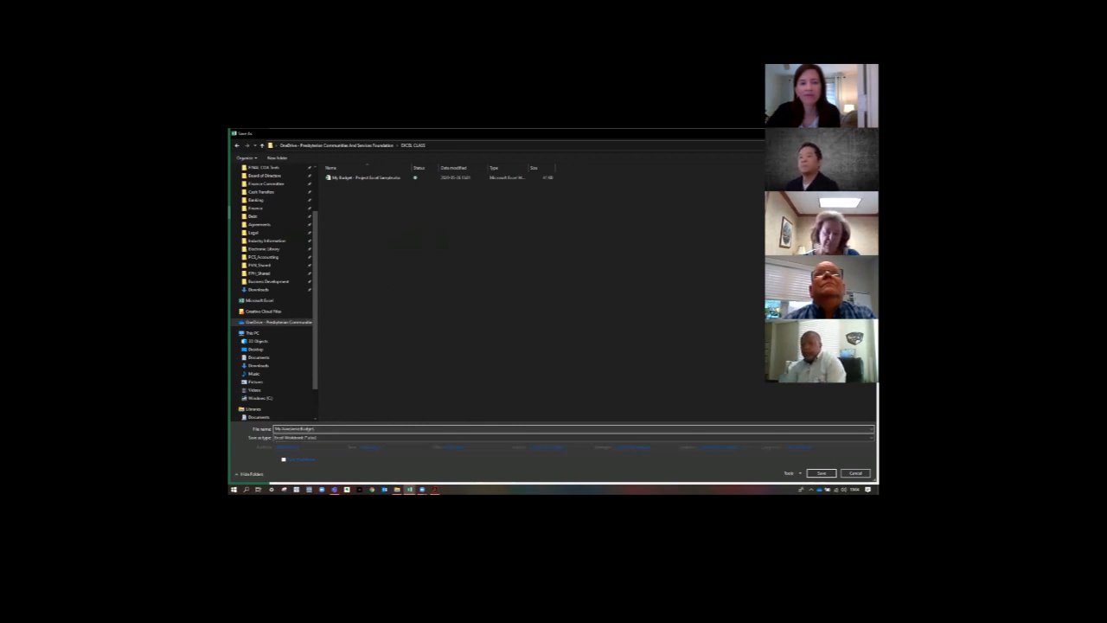
click(820, 474)
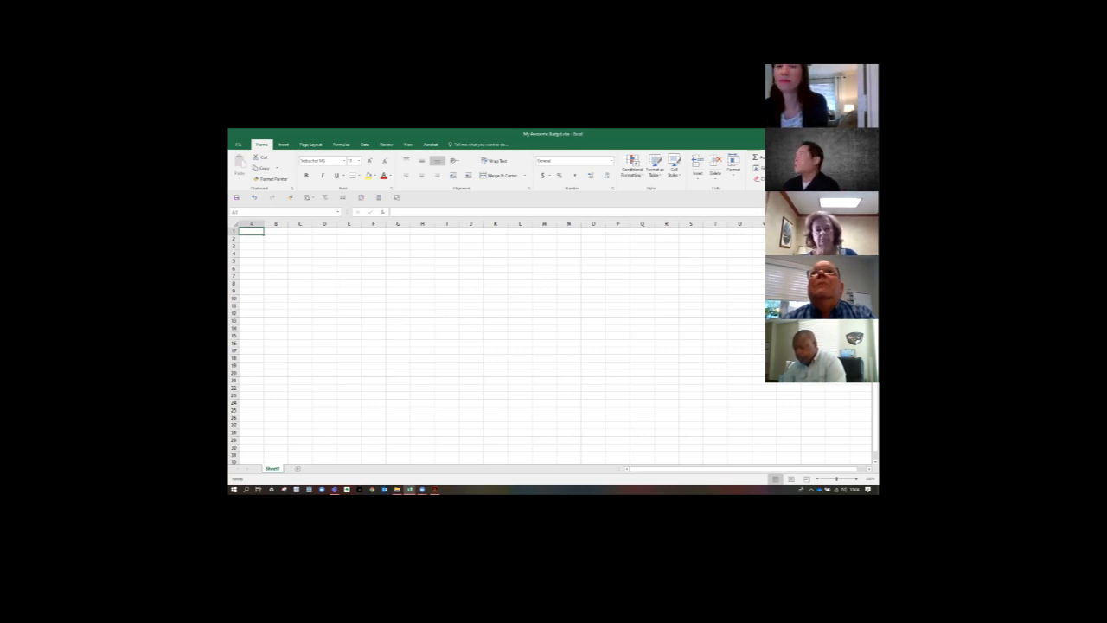
- Switch to Adobe Acrobat to view the project steps and tips PDF, and return to the My Awesome Budget workbook in Excel
click(435, 489)
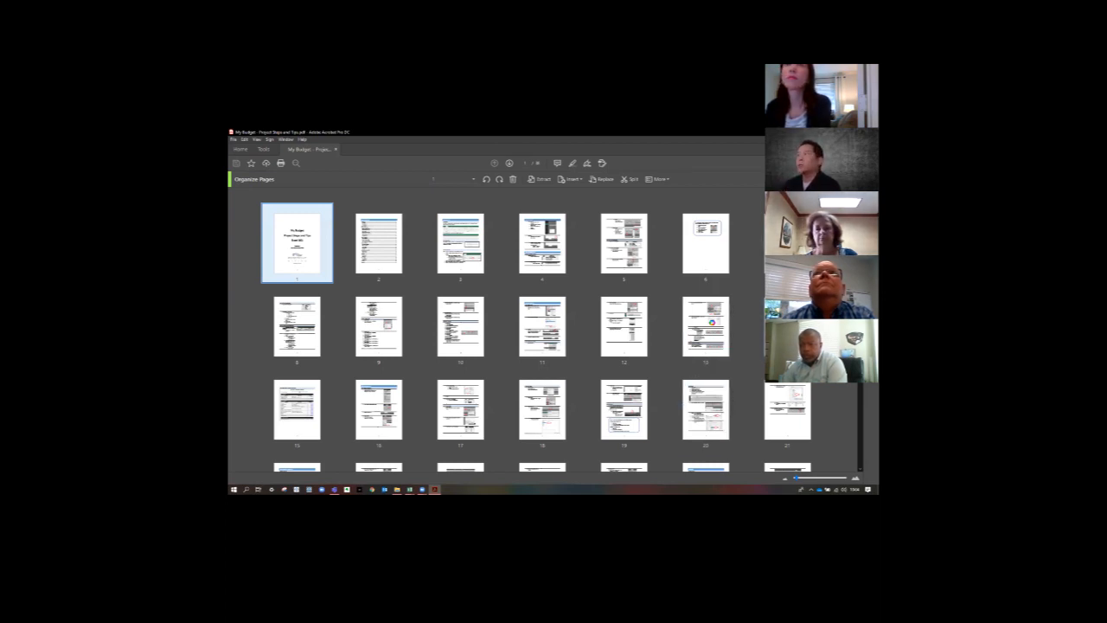
key(alt+Tab)
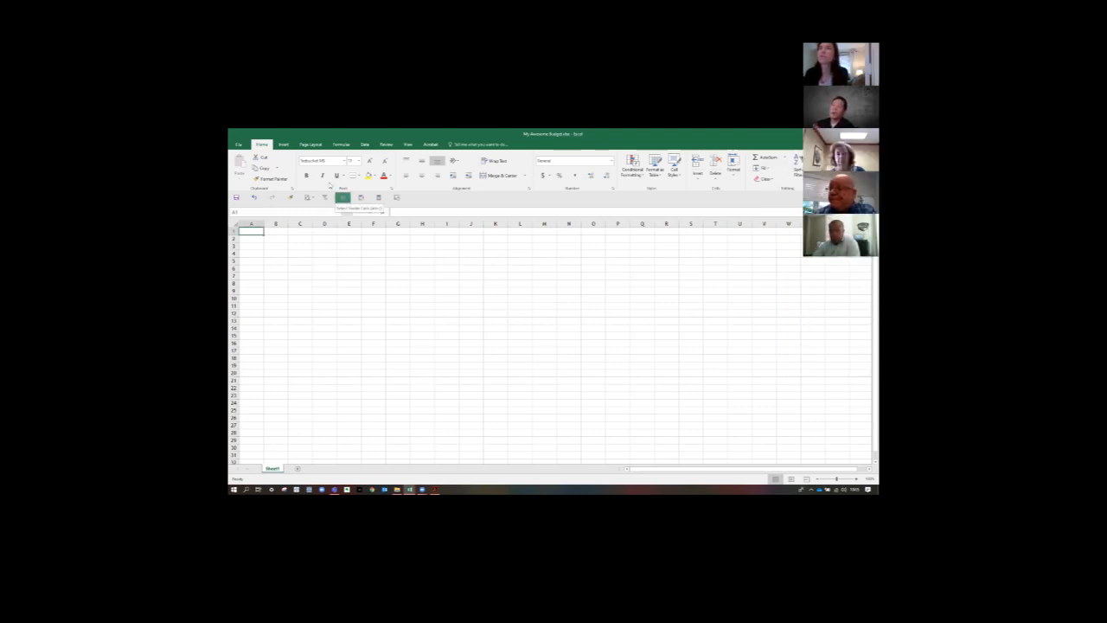
- Look through Excel's command groups for inserting objects, page layout, formulas, reviewing, viewing and basic formatting
click(283, 145)
click(311, 145)
click(341, 144)
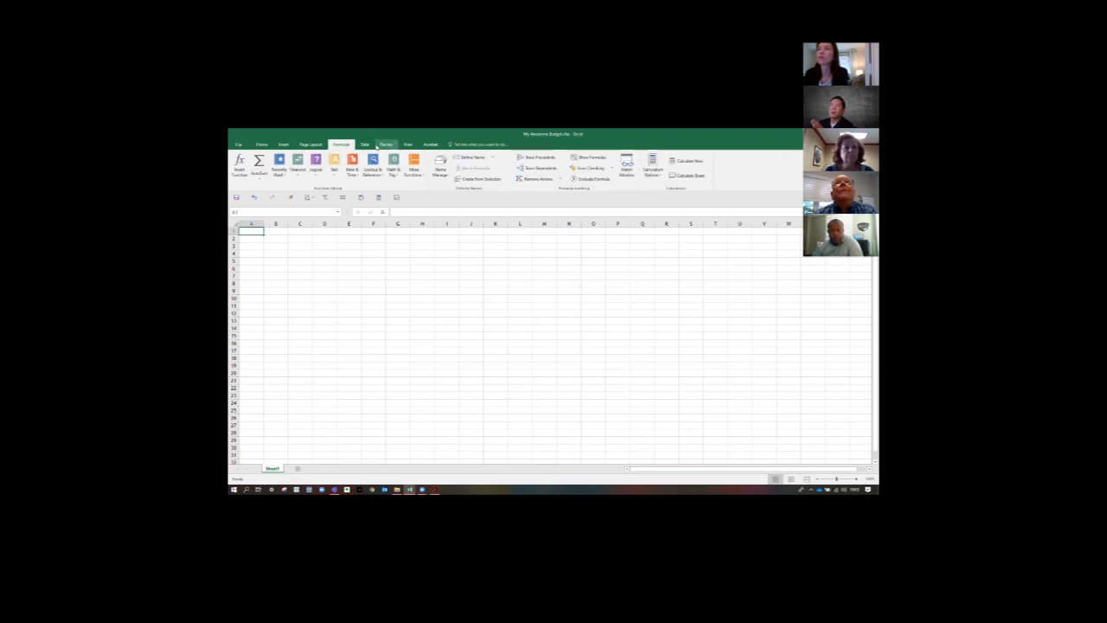
click(385, 145)
click(408, 144)
click(262, 144)
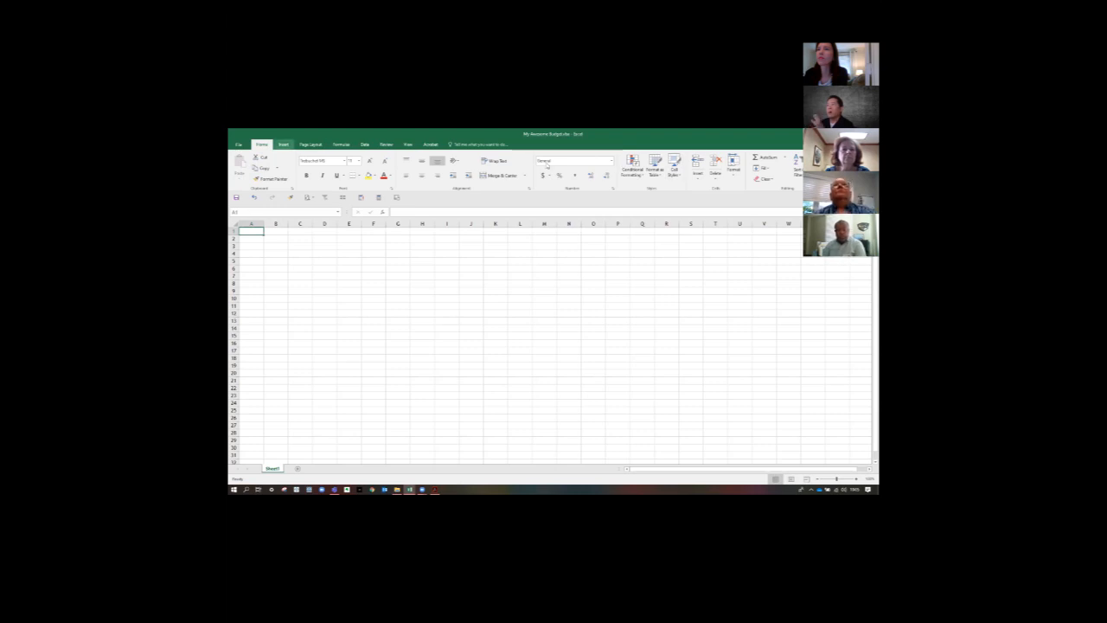
click(283, 145)
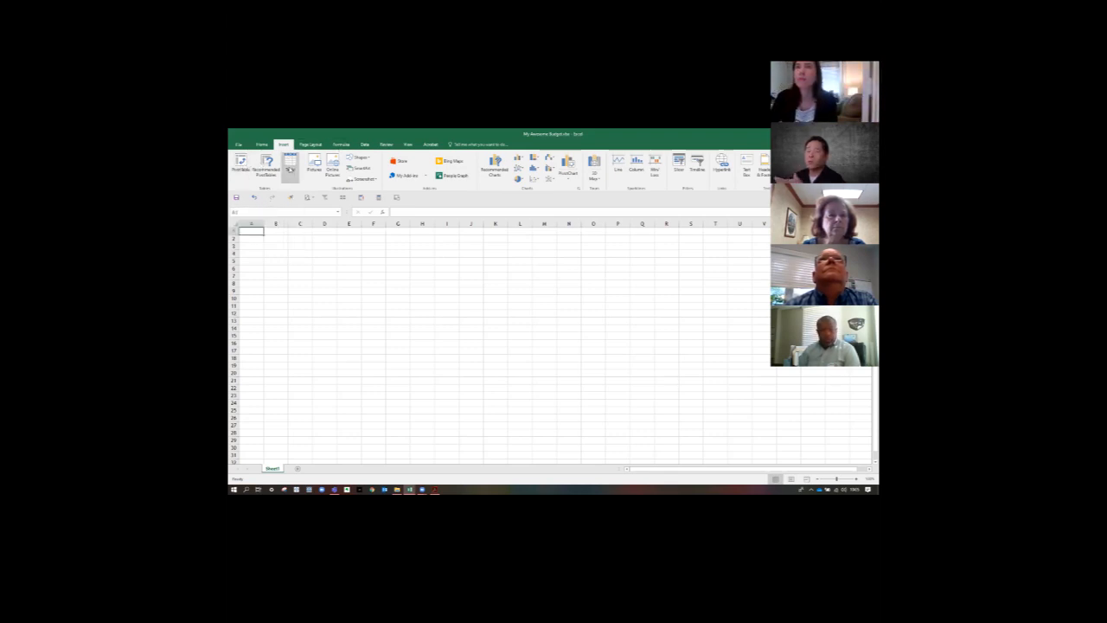
click(341, 144)
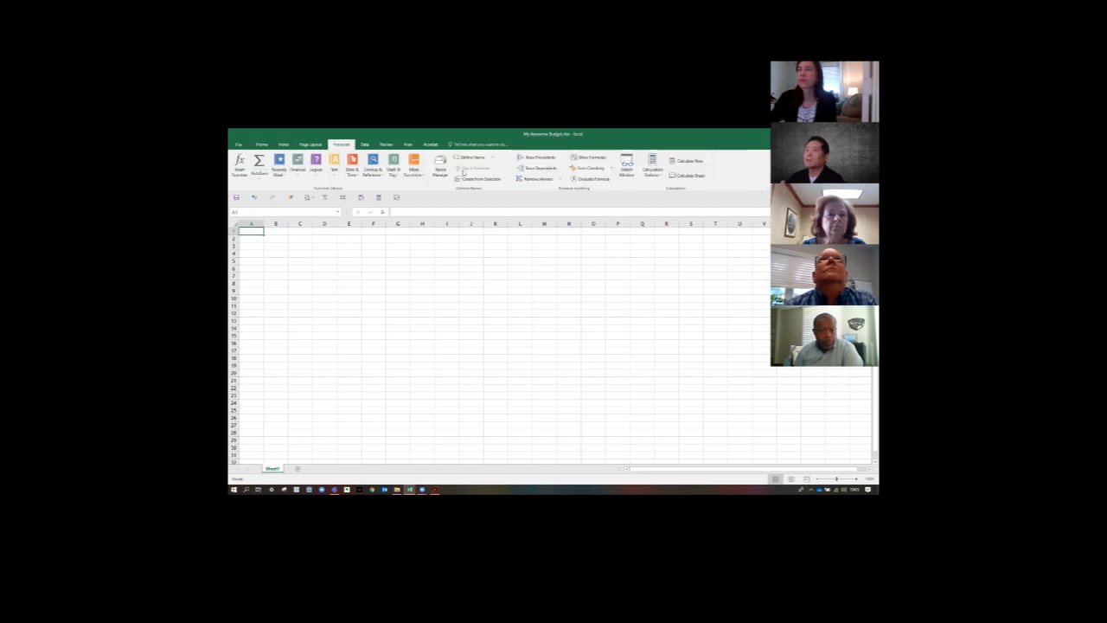
click(409, 145)
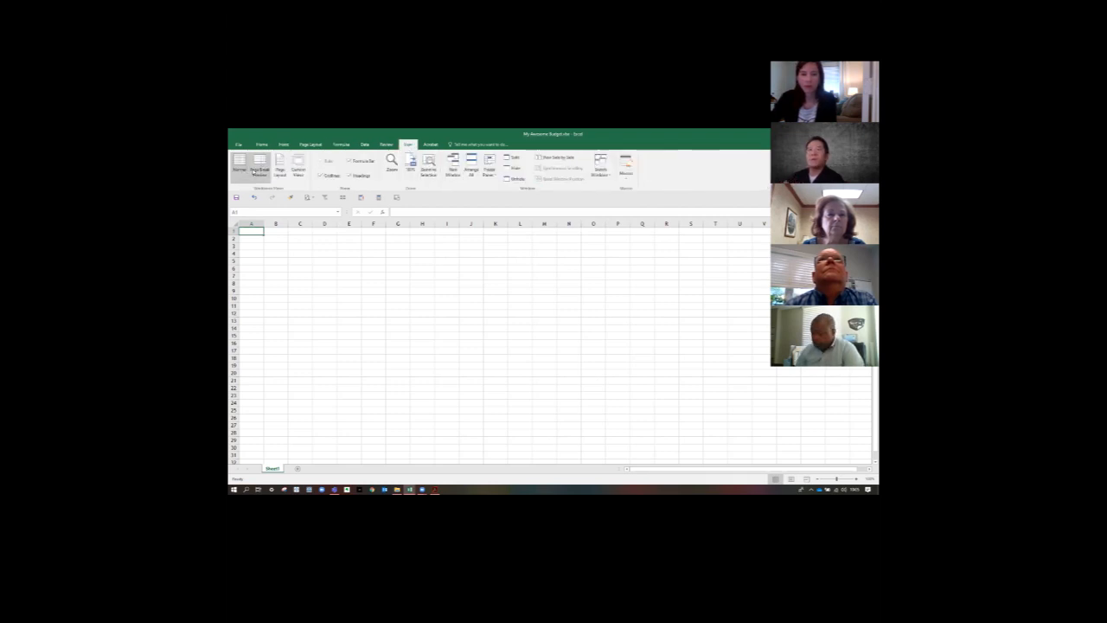
click(310, 144)
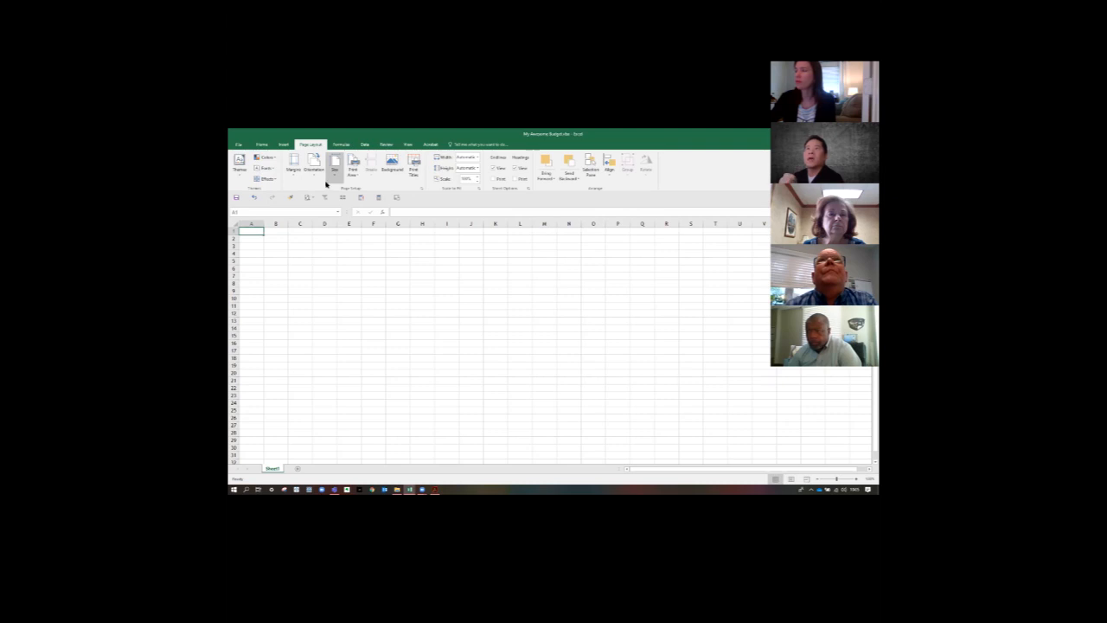
click(263, 145)
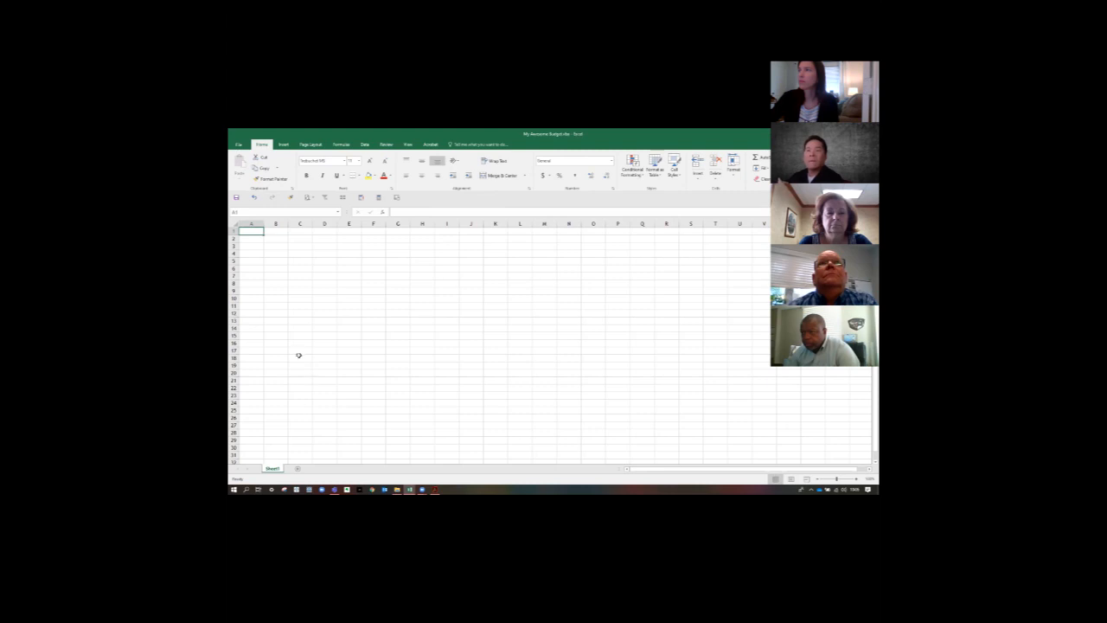
- Examine the context commands offered for the Sheet1 worksheet and for cell E7, and dismiss them without applying any
right_click(268, 469)
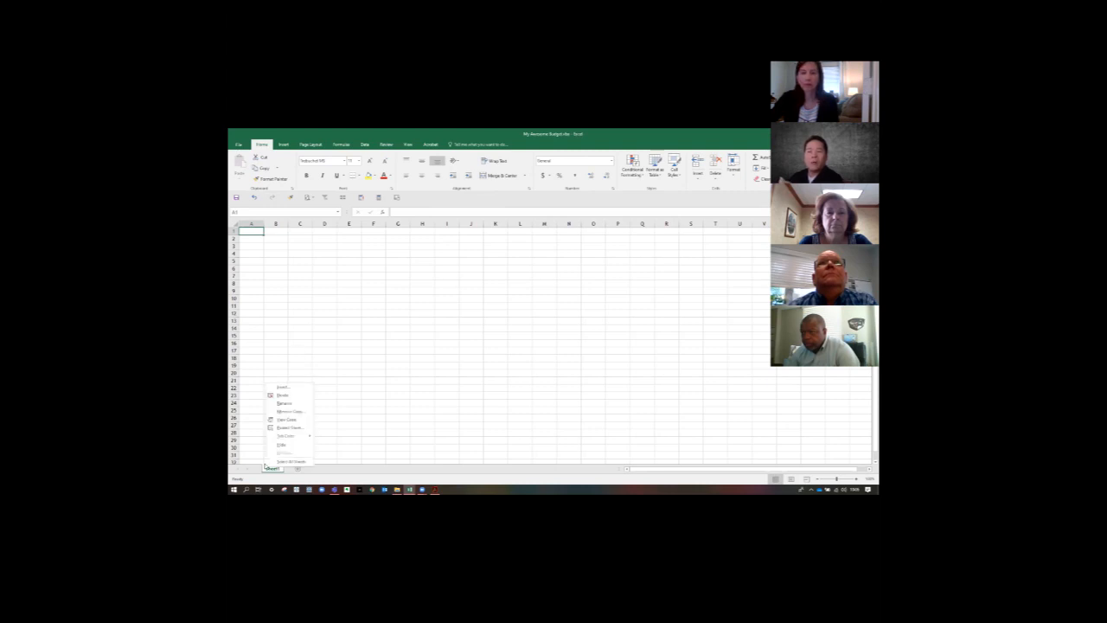
right_click(349, 277)
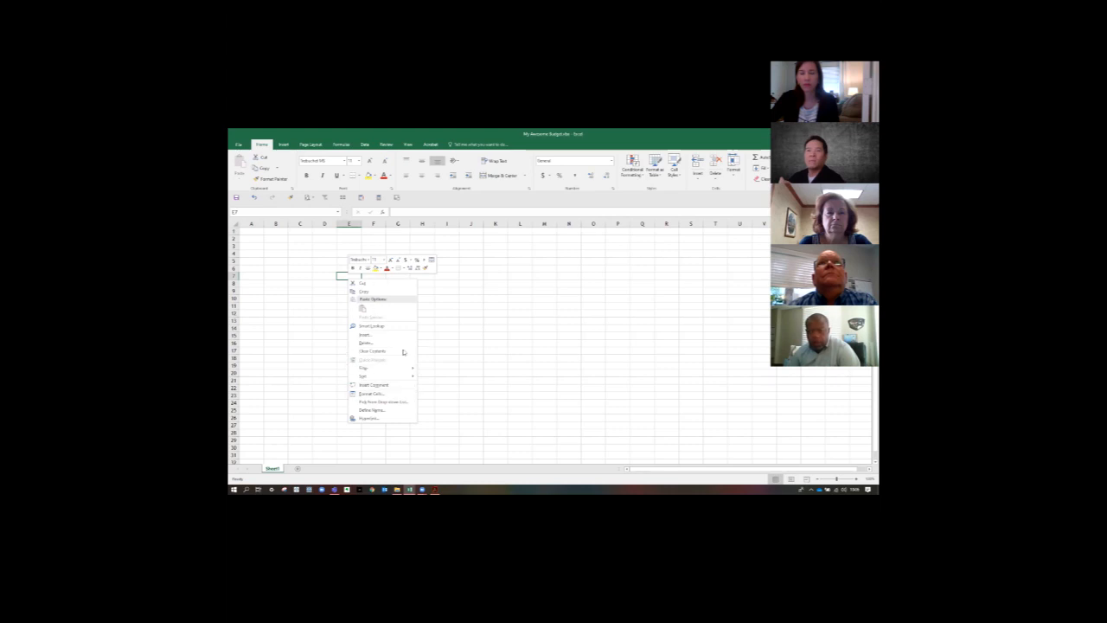
click(514, 321)
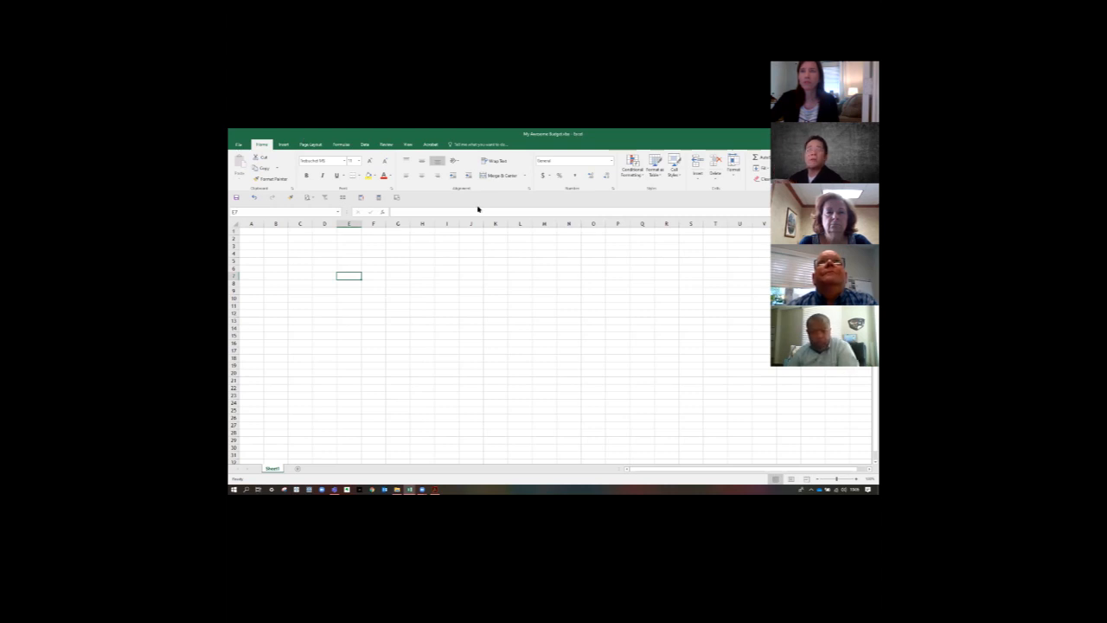
click(701, 135)
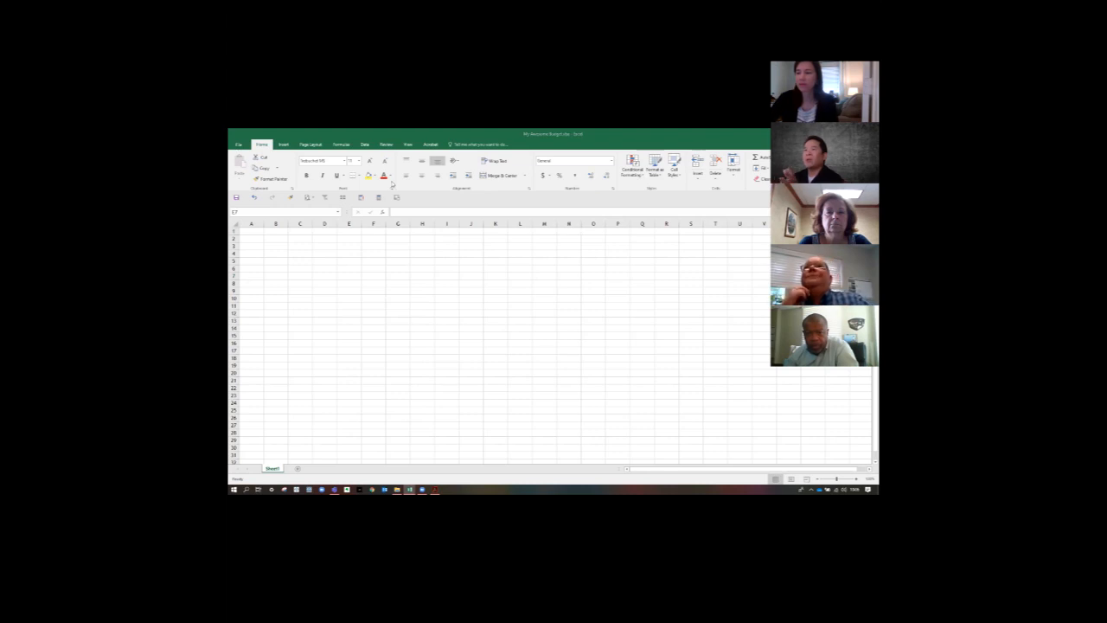
- Examine the context commands and formatting shortcuts offered for cell F6, and dismiss them without applying any
click(372, 266)
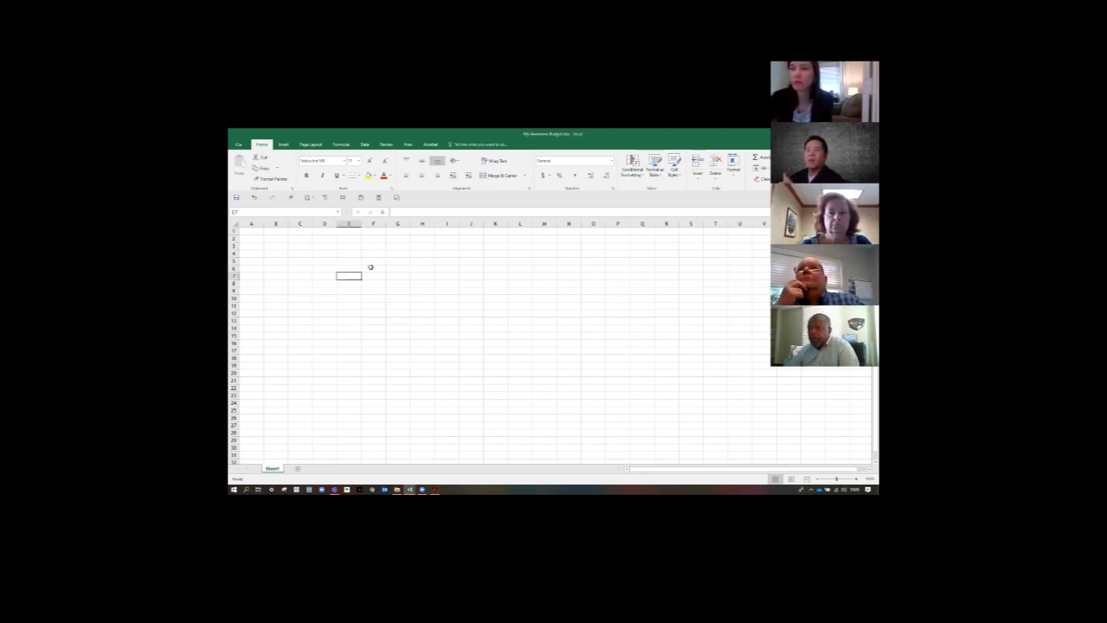
right_click(373, 269)
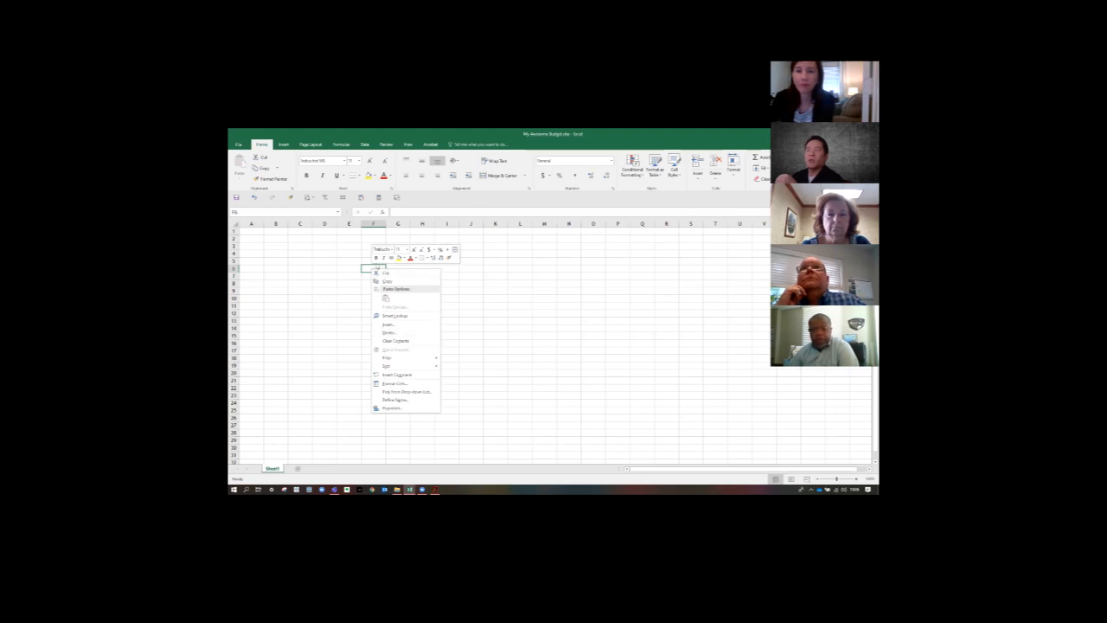
click(375, 268)
right_click(372, 269)
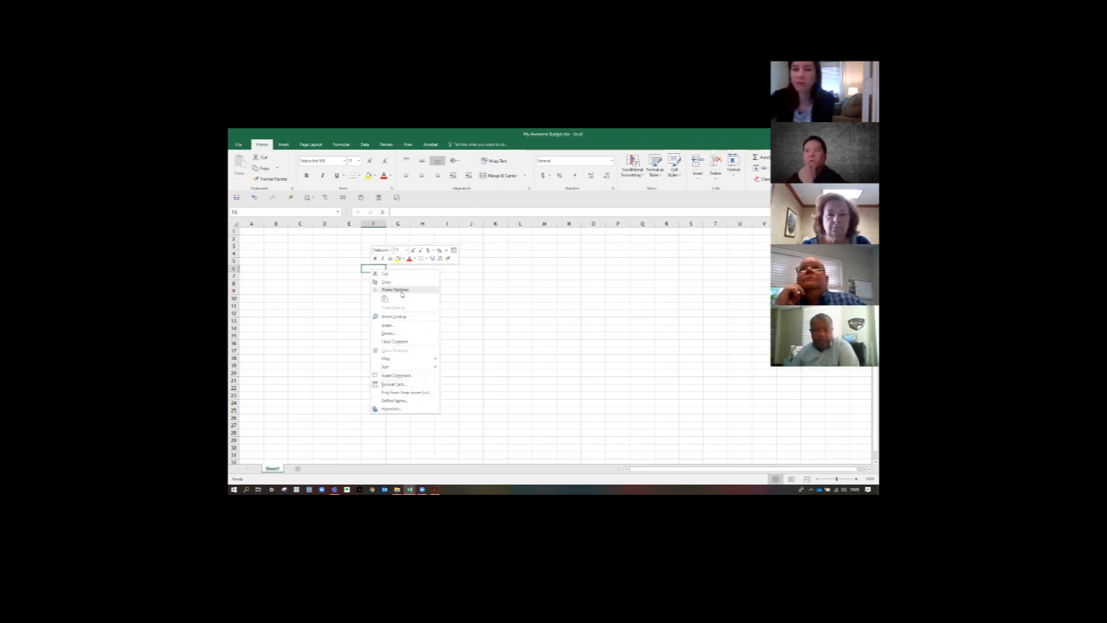
mouse_move(405, 356)
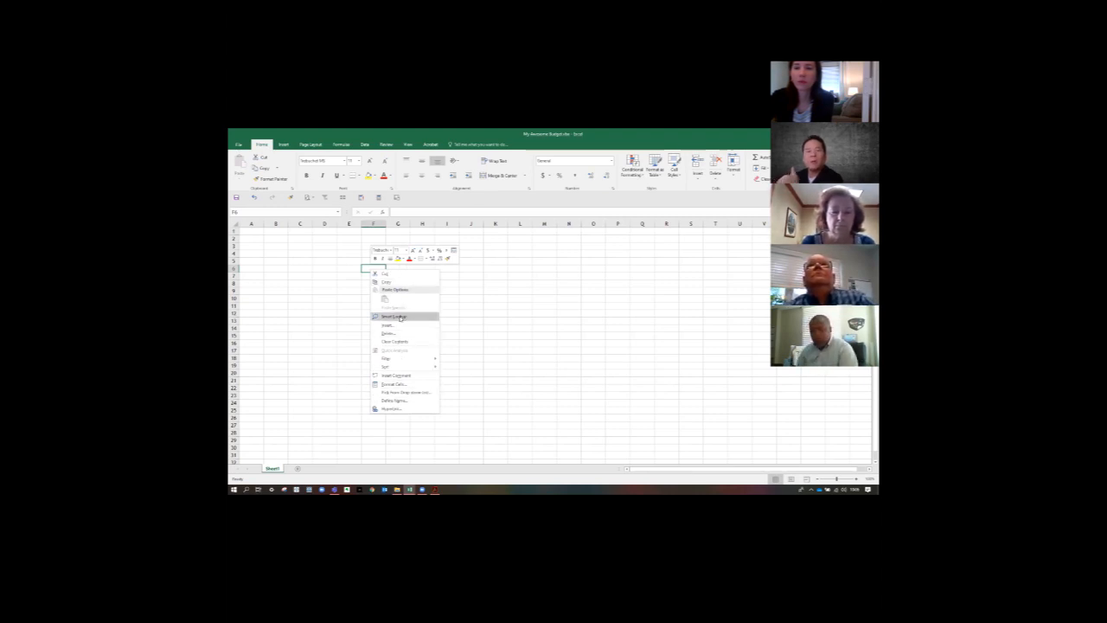
click(462, 304)
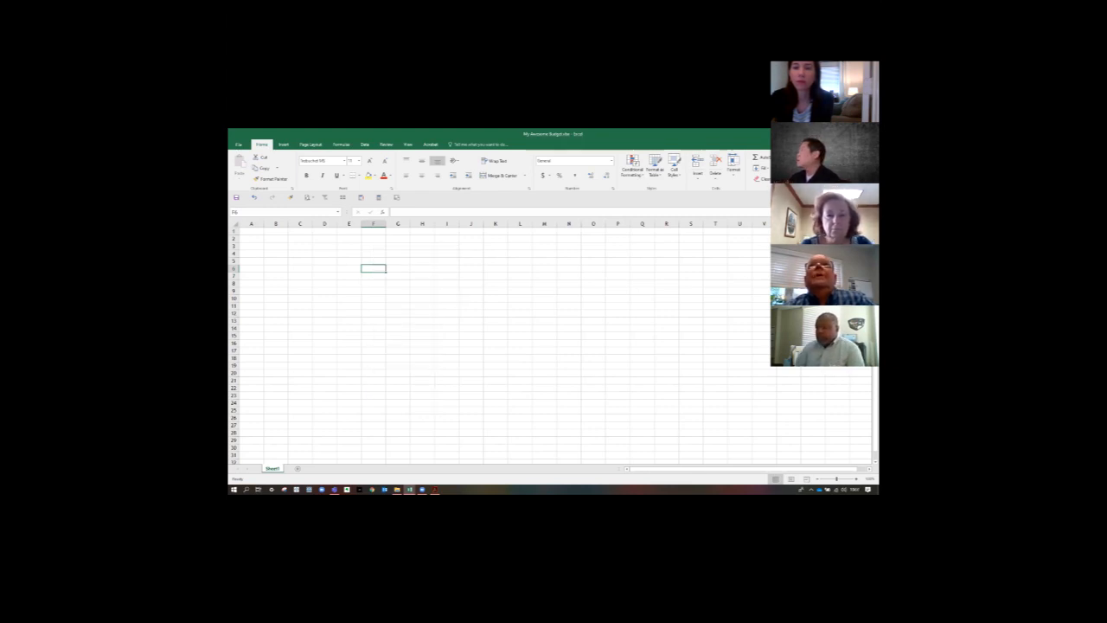
- Add a second worksheet to the workbook and rename Sheet1 as Summary
key(alt+Tab)
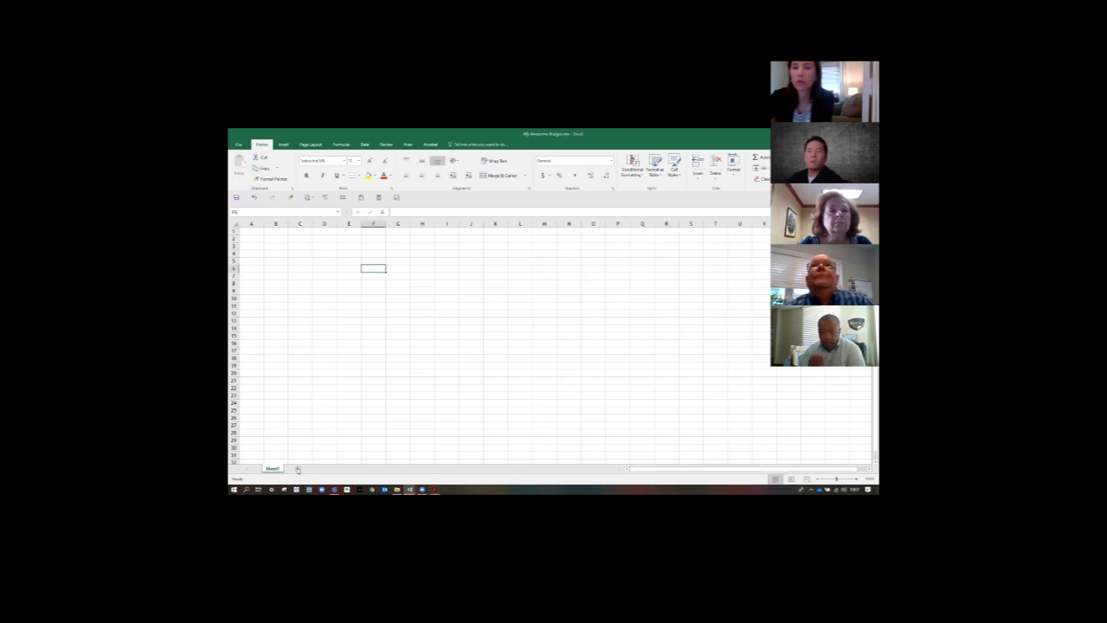
click(298, 469)
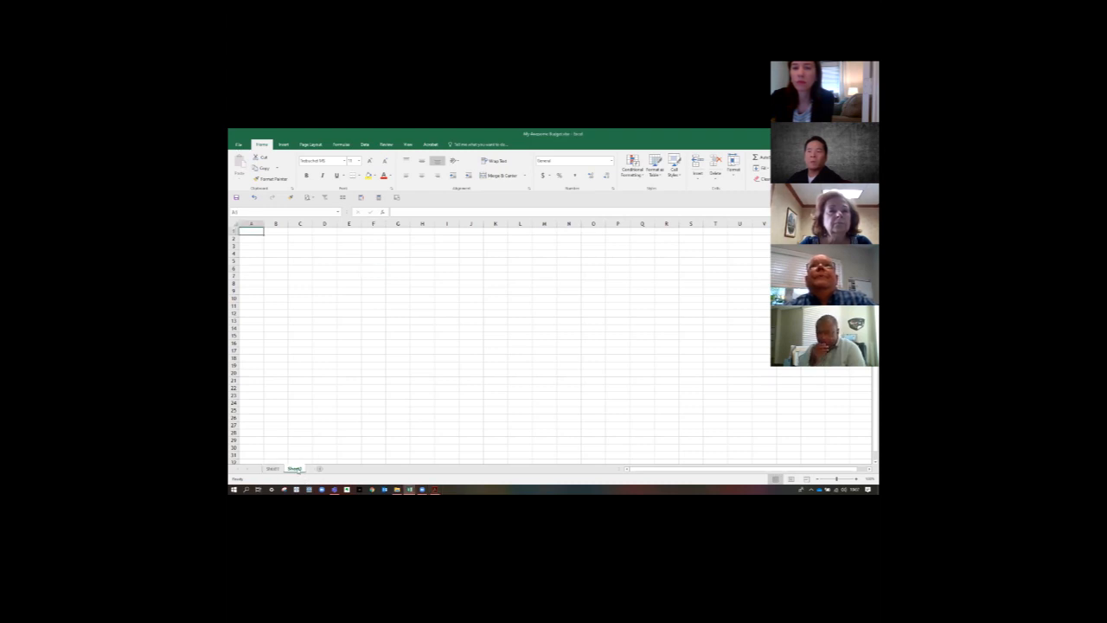
click(272, 469)
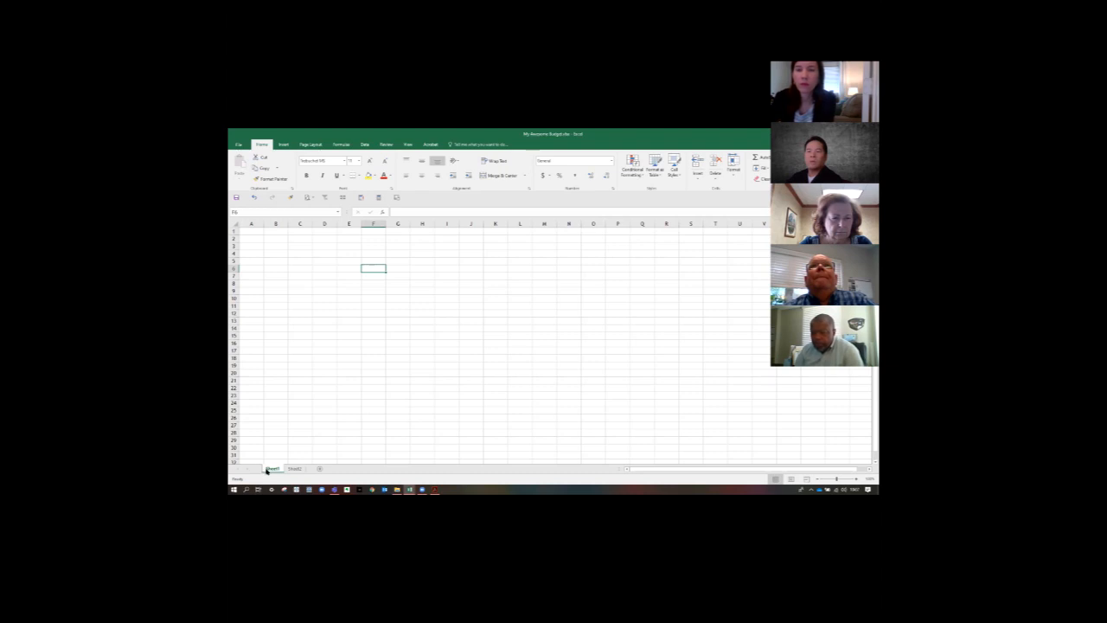
double_click(272, 469)
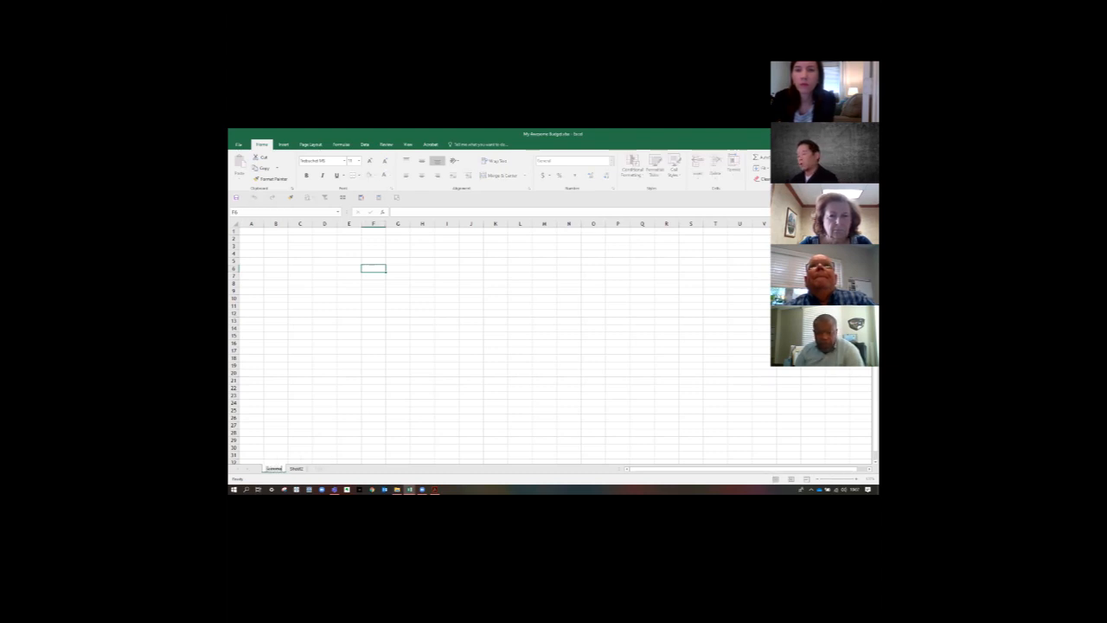
key(Return)
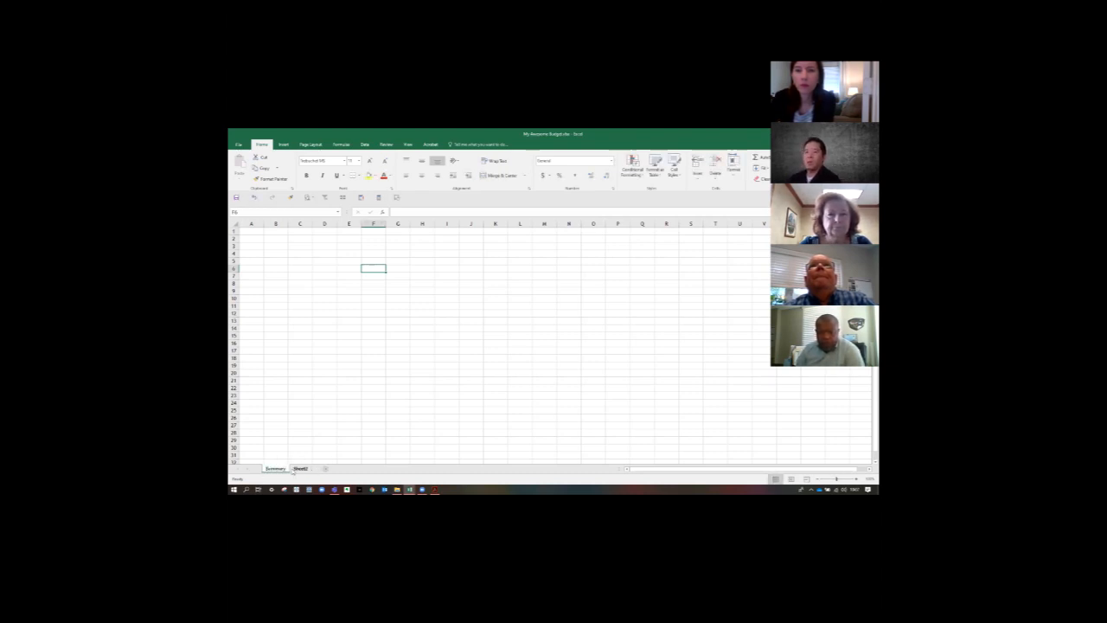
- Rename the Sheet2 worksheet as Activity
click(307, 469)
double_click(308, 469)
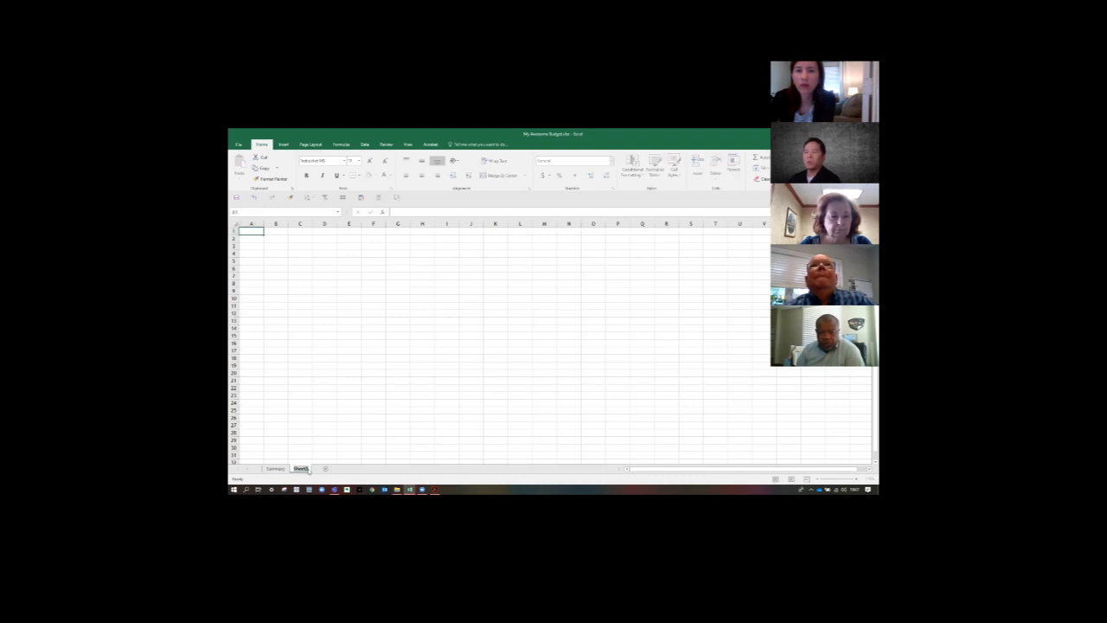
text(Activity)
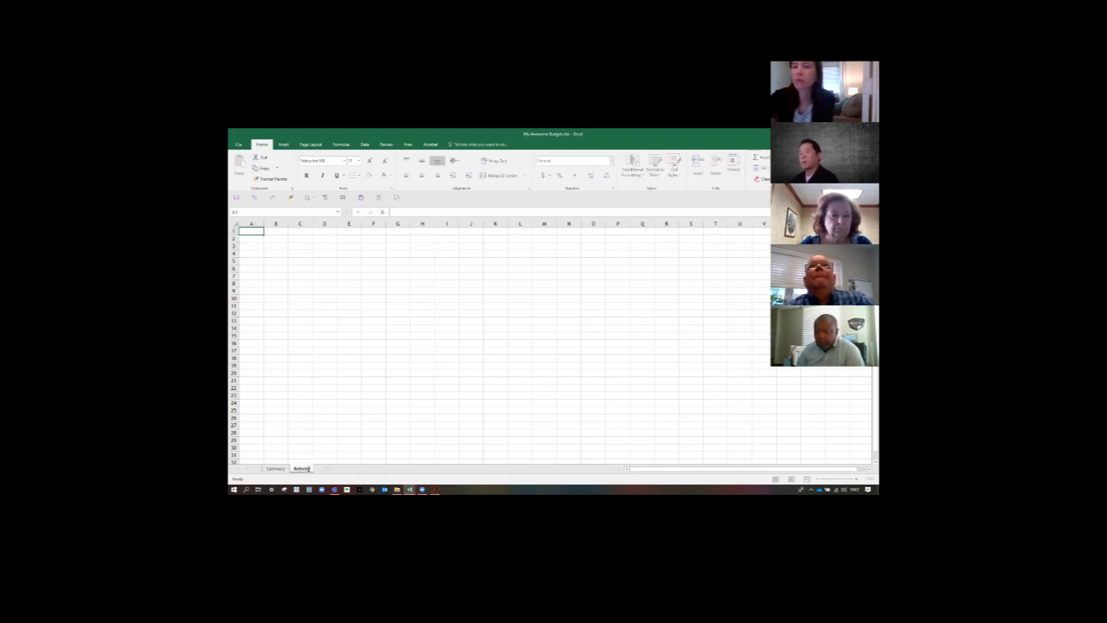
key(Return)
- Enter the title "My Awesome Budget" in cell B1 of the Summary worksheet
click(275, 469)
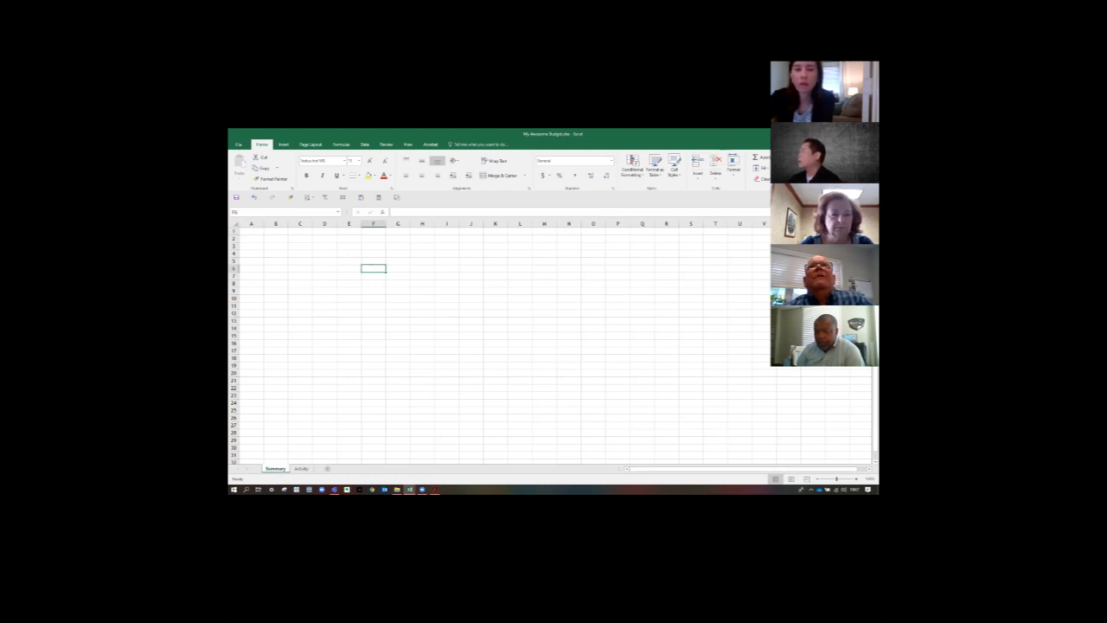
click(281, 232)
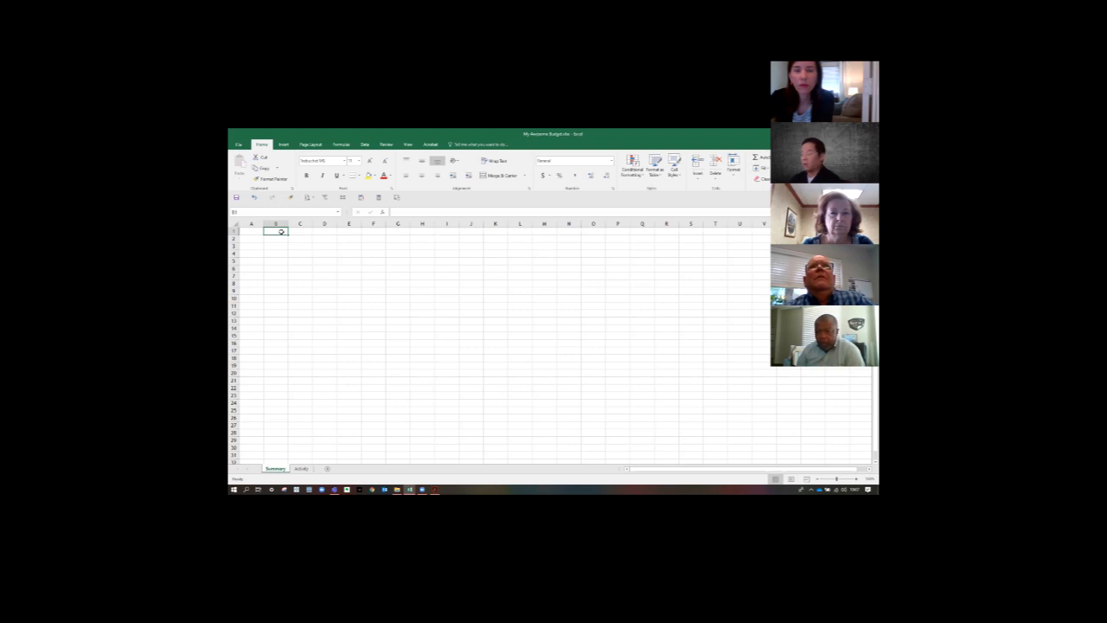
text(My Awesome)
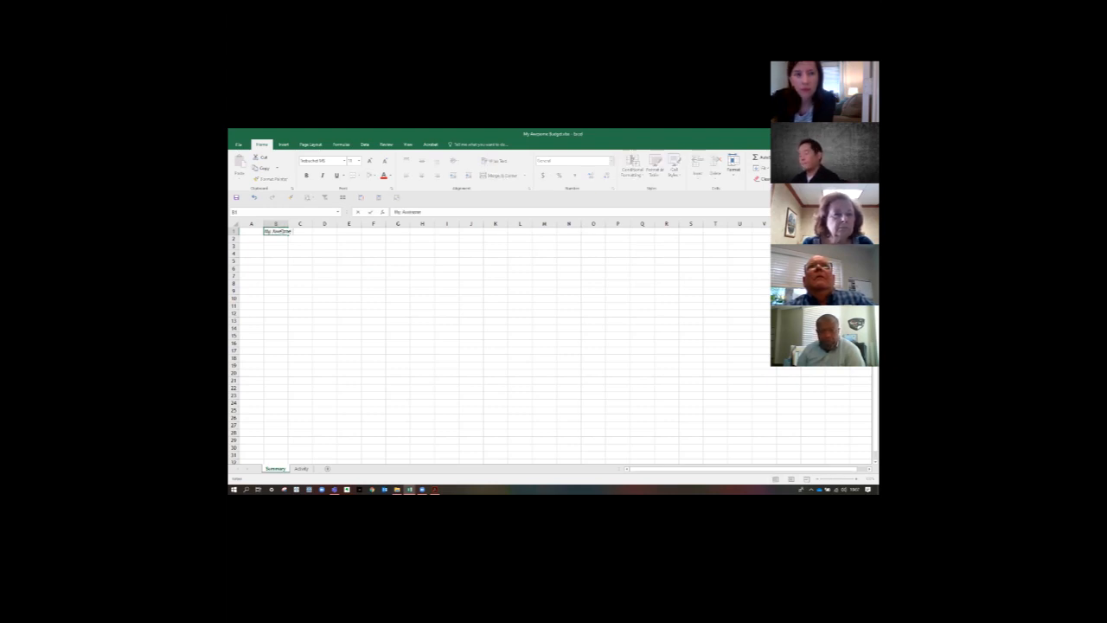
text( Budget!)
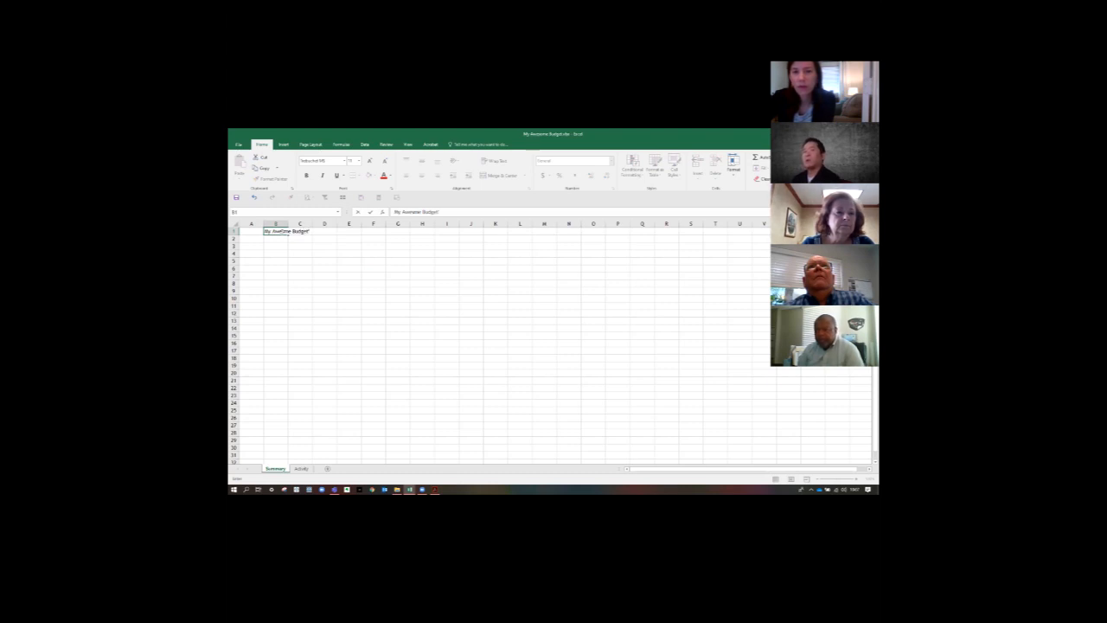
key(Return)
key(Return)
key(Return)
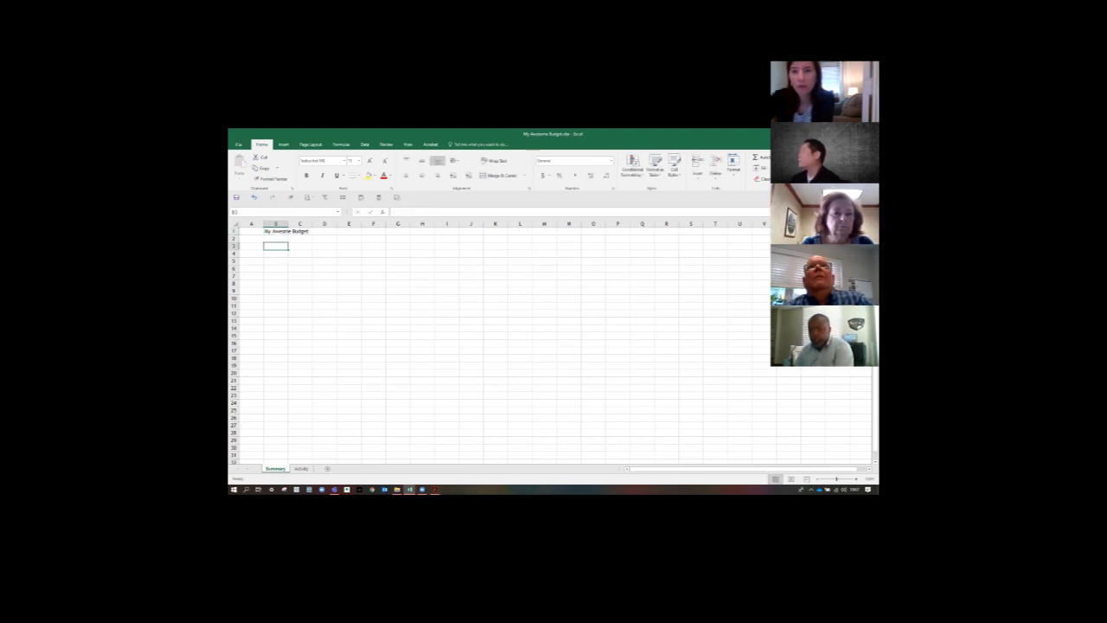
- Enter the label "For Year to Date:" in cell B3 of the Summary worksheet
key(alt+Tab)
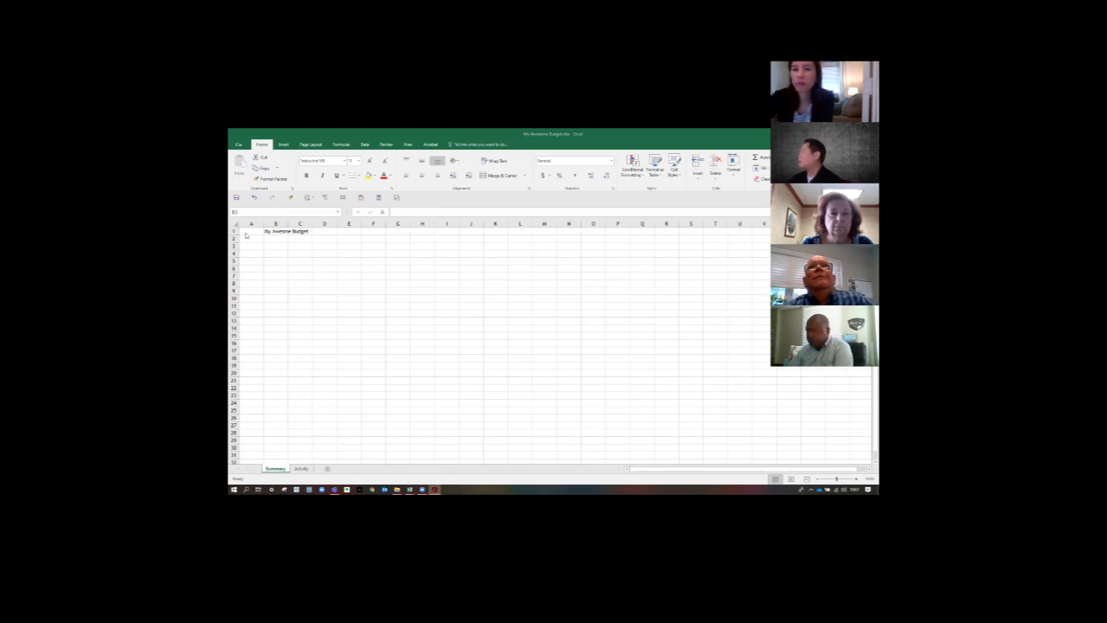
click(299, 239)
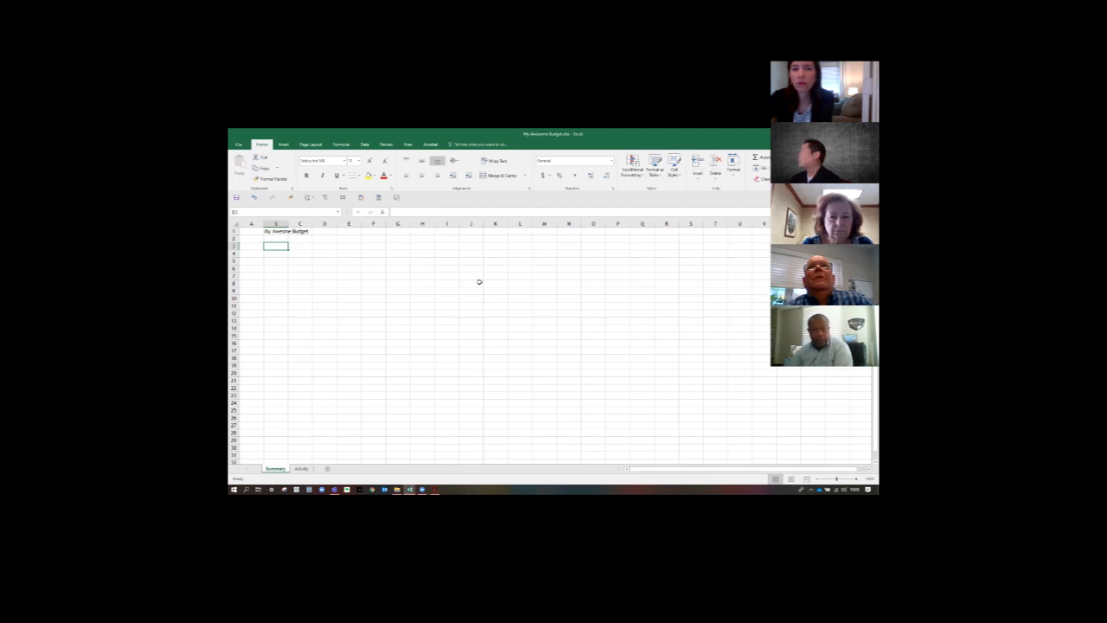
text(For)
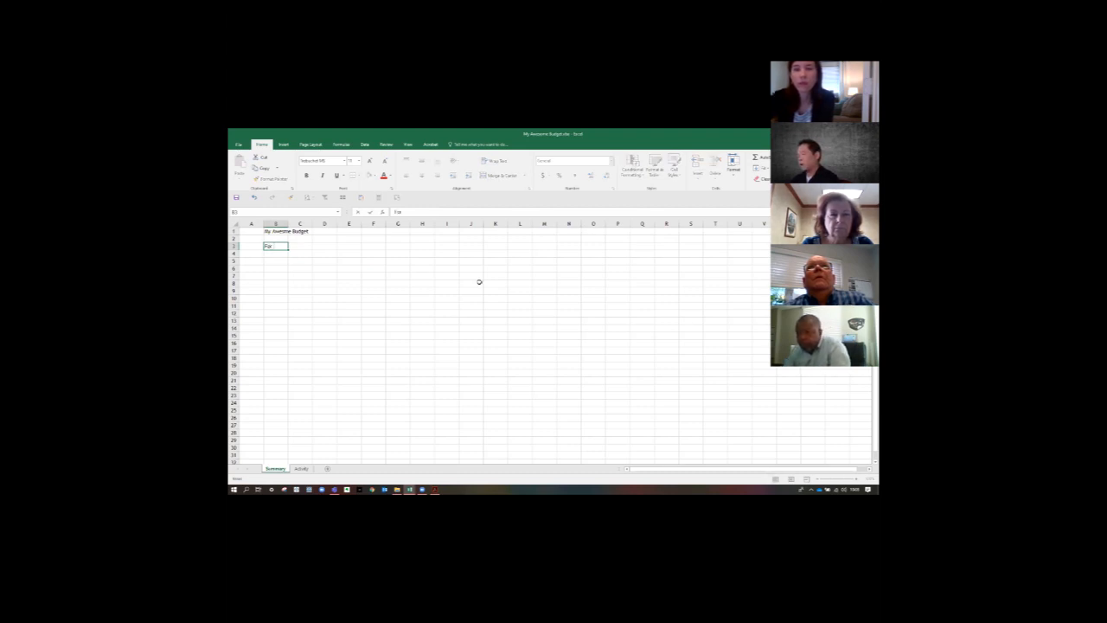
text( Year)
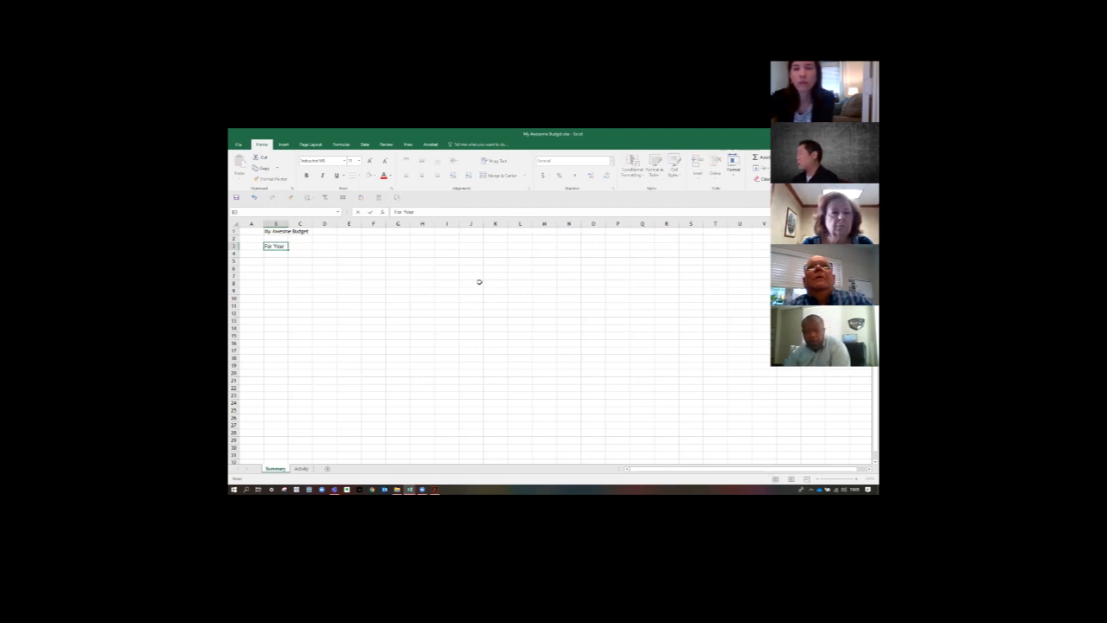
text( to Date)
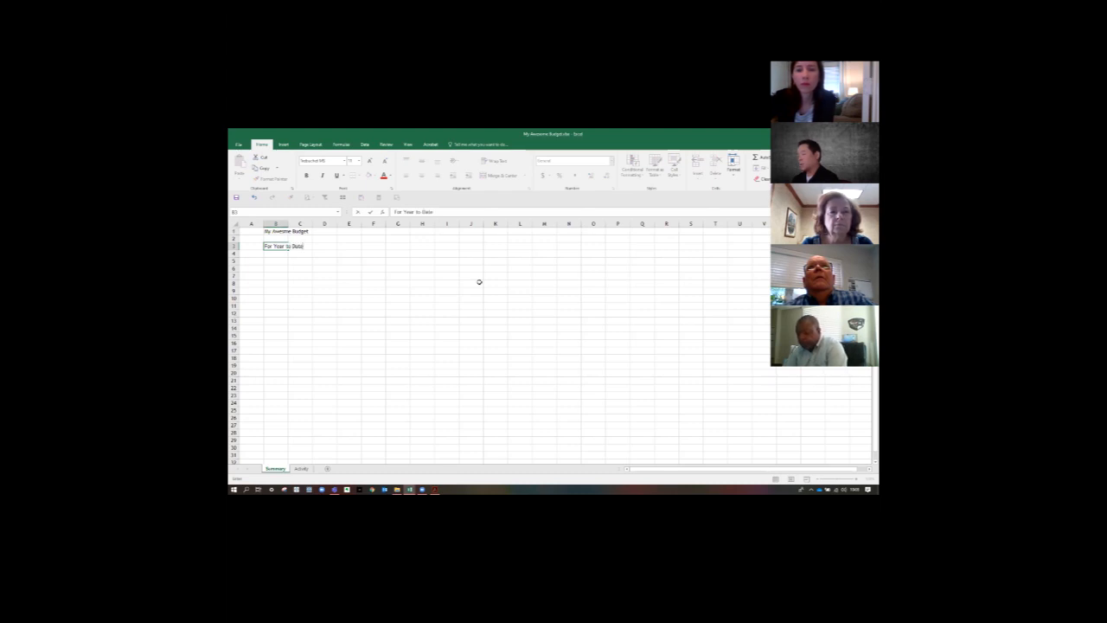
text(:)
key(Return)
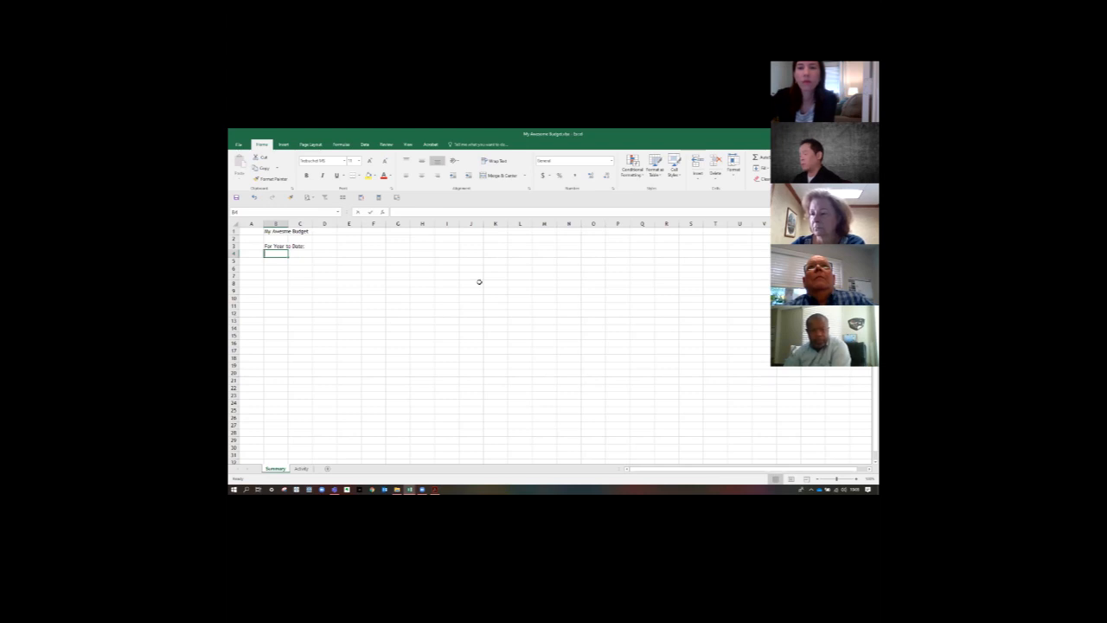
- Enter the label "Current Month #:" in cell B4, directly below the year-to-date label
text(Carrent Month)
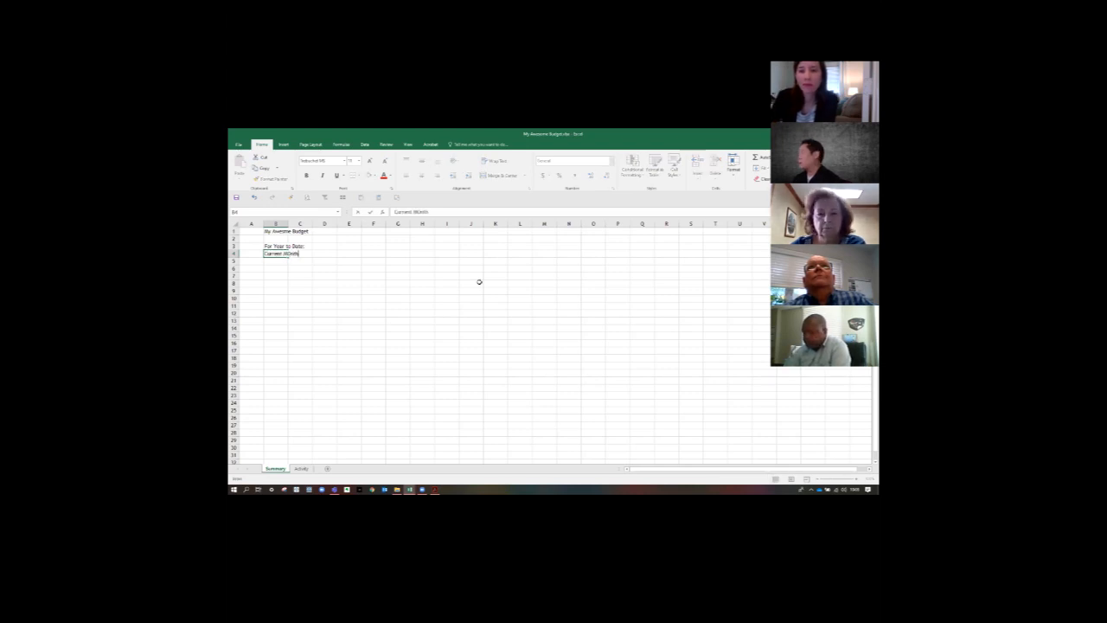
text( #)
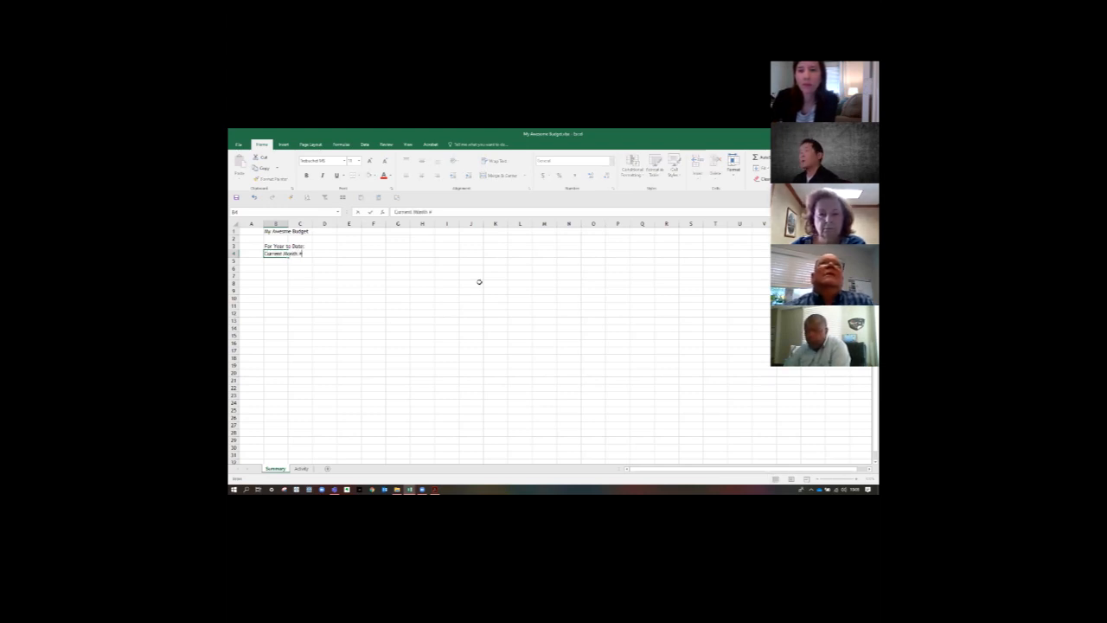
text(:)
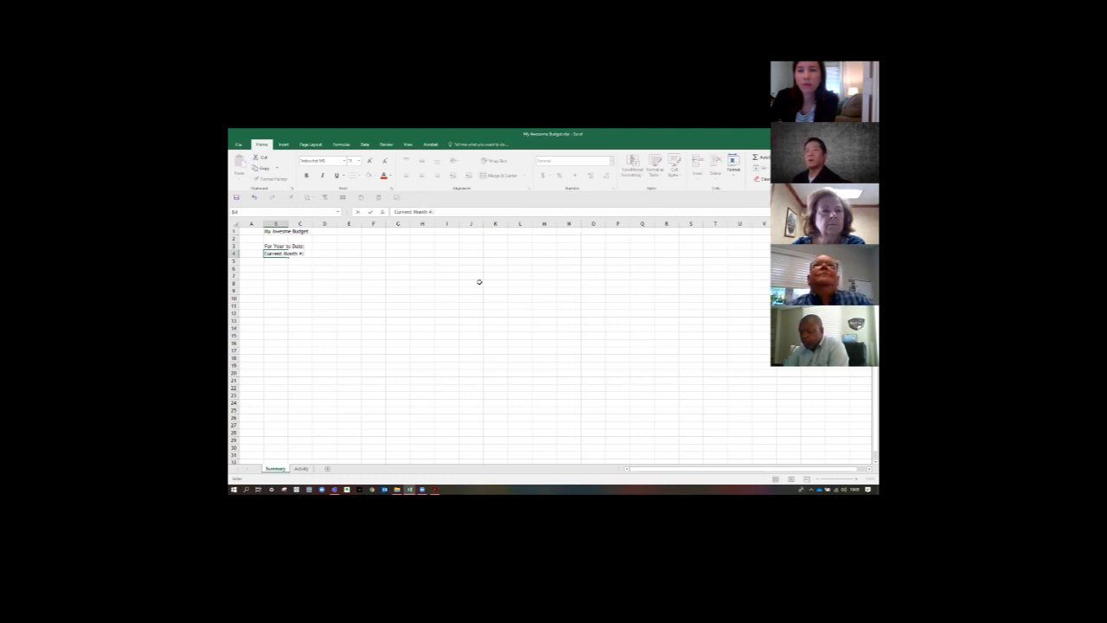
key(Return)
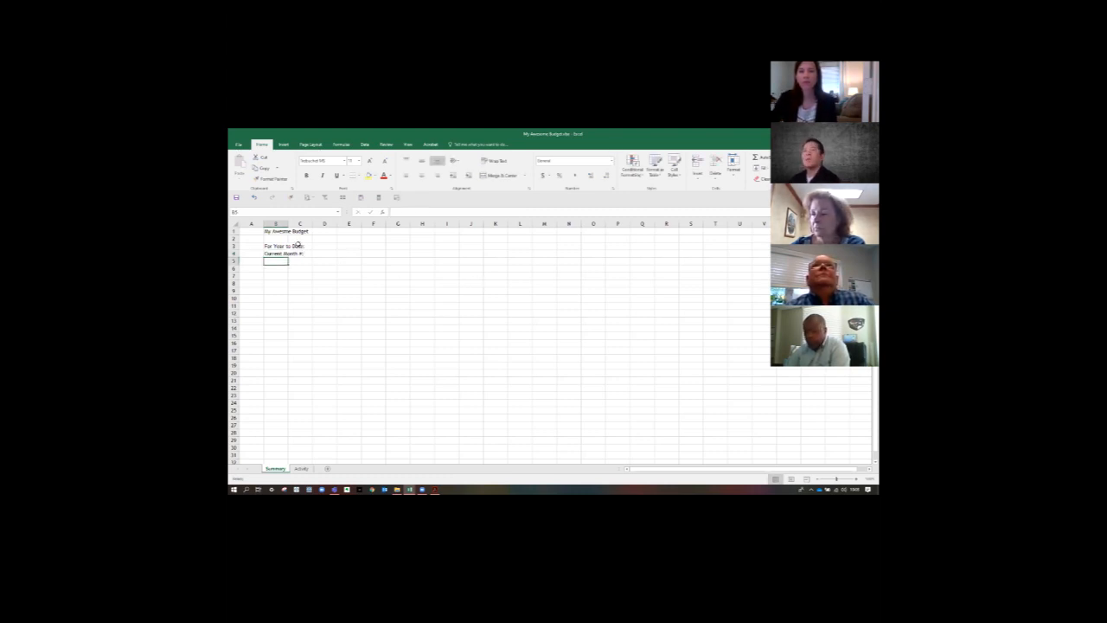
- Merge and center the budget title across cells B1 to F1, and look over the other merge options
drag(275, 231, 373, 231)
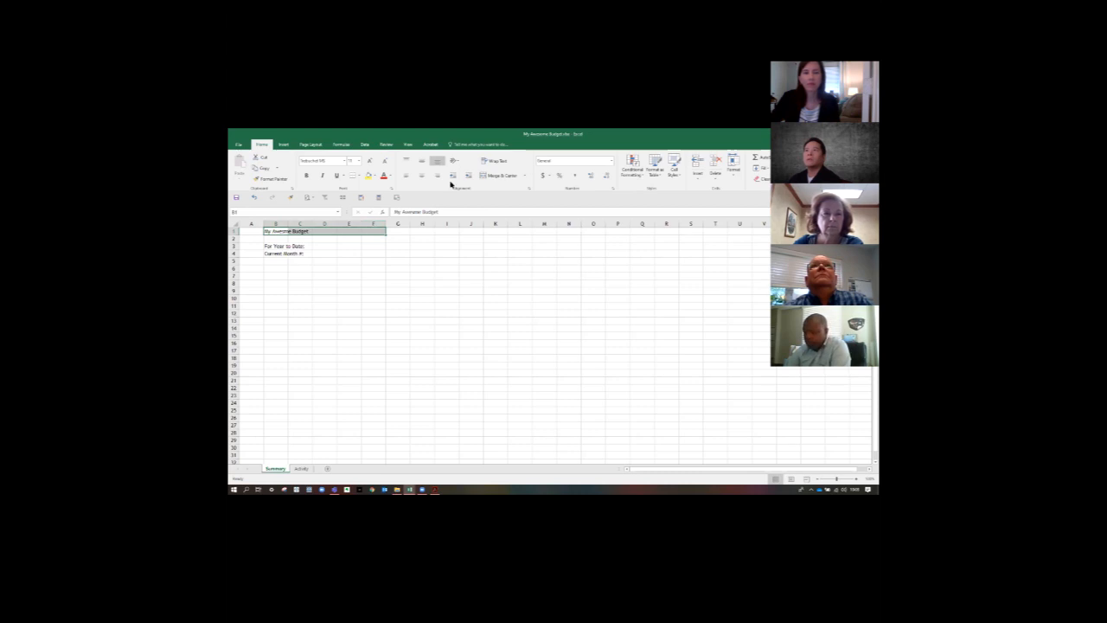
click(498, 176)
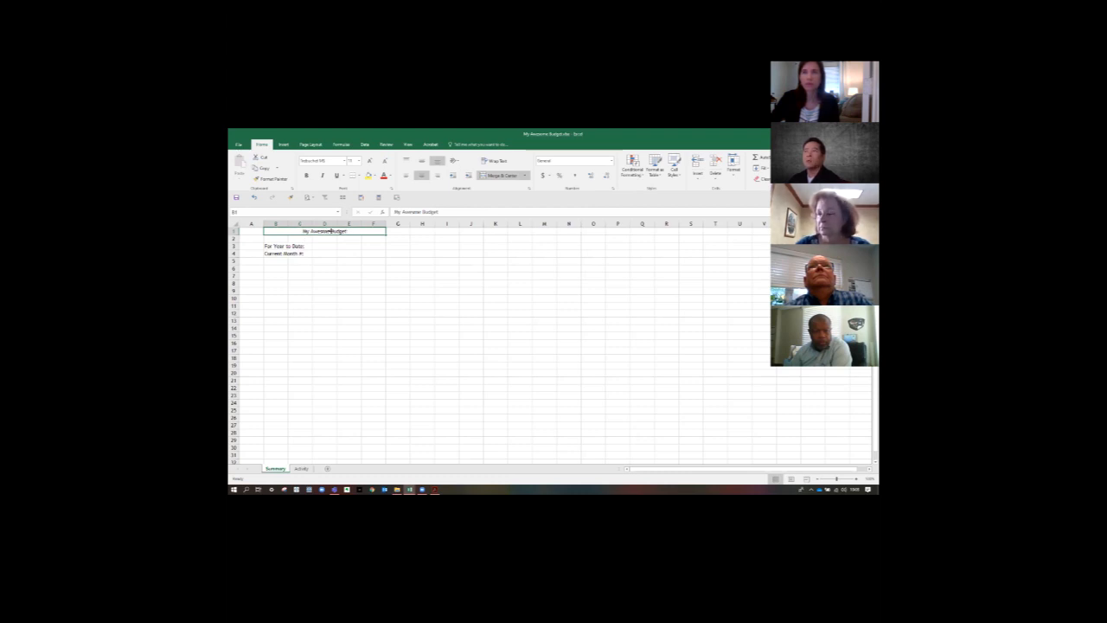
click(524, 176)
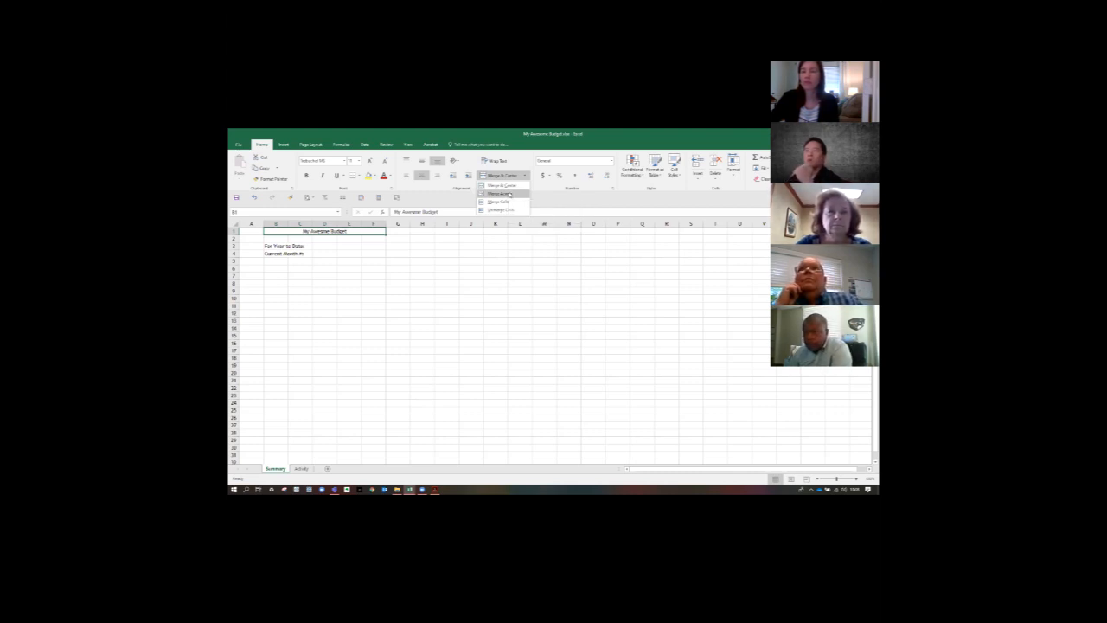
click(332, 248)
- Merge and center the empty range F4:K13 into one cell, and undo the merge
drag(384, 254, 489, 326)
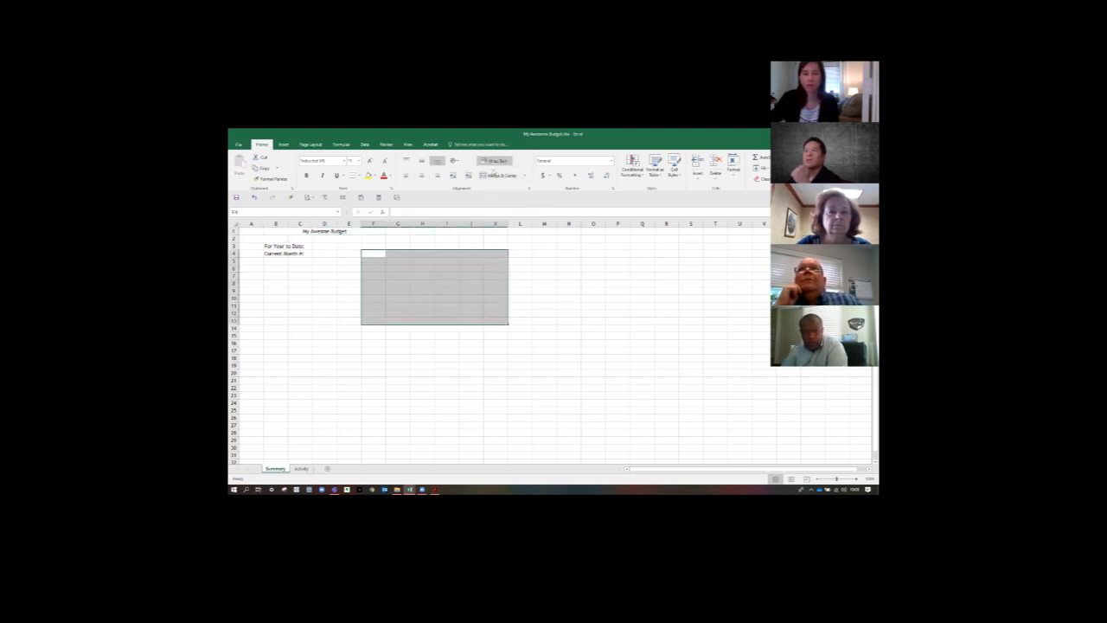
click(501, 176)
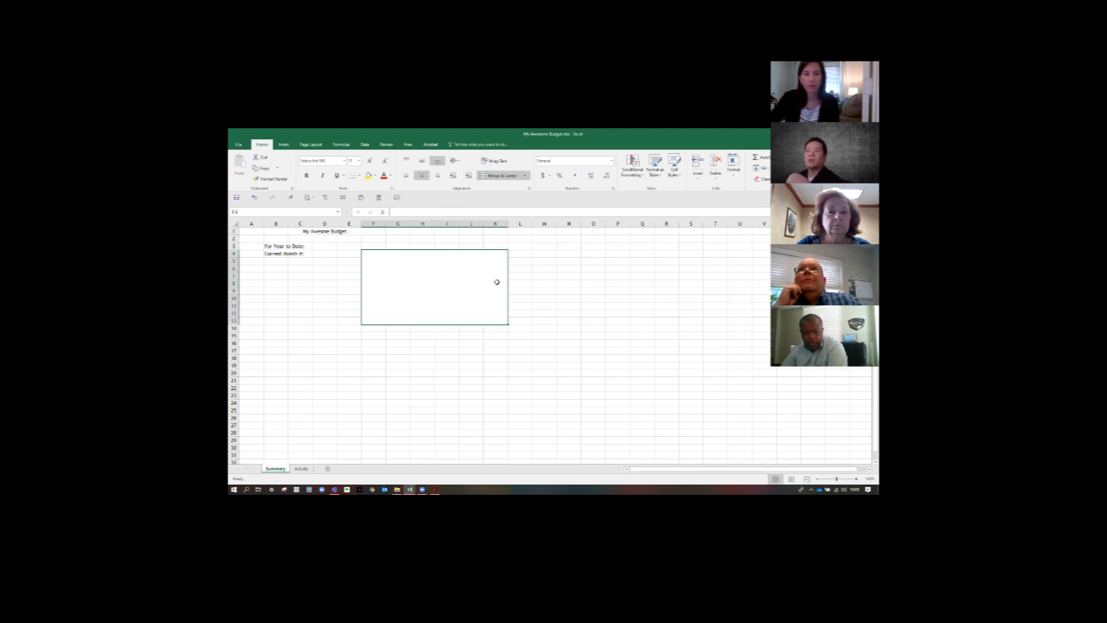
key(ctrl+z)
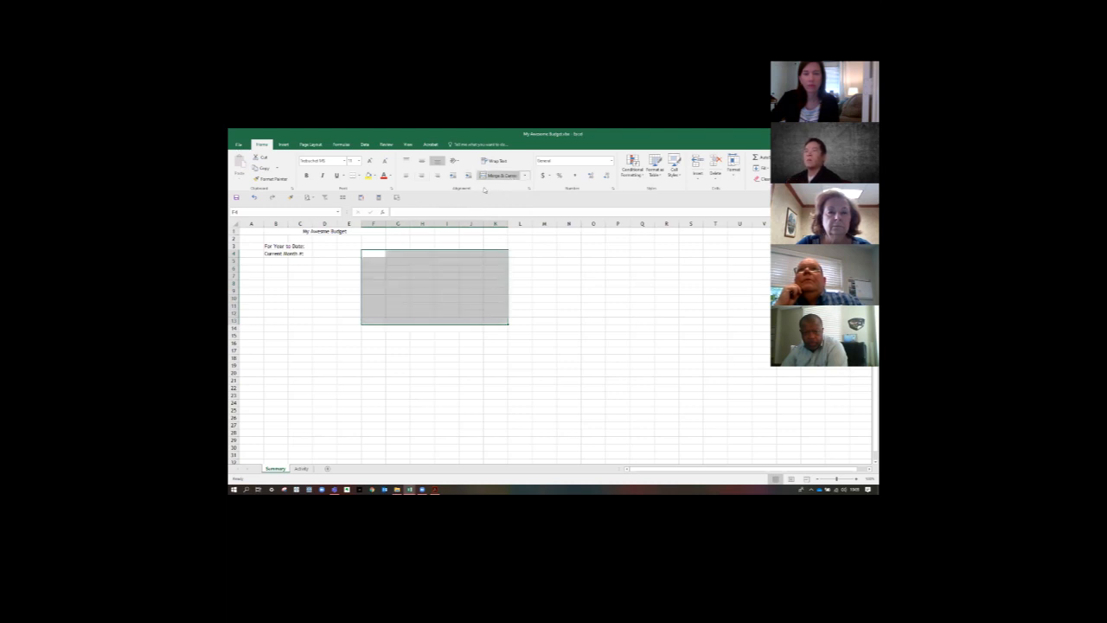
- Merge the empty range F4:K13 across each row, and unmerge the cells again
click(524, 176)
click(502, 192)
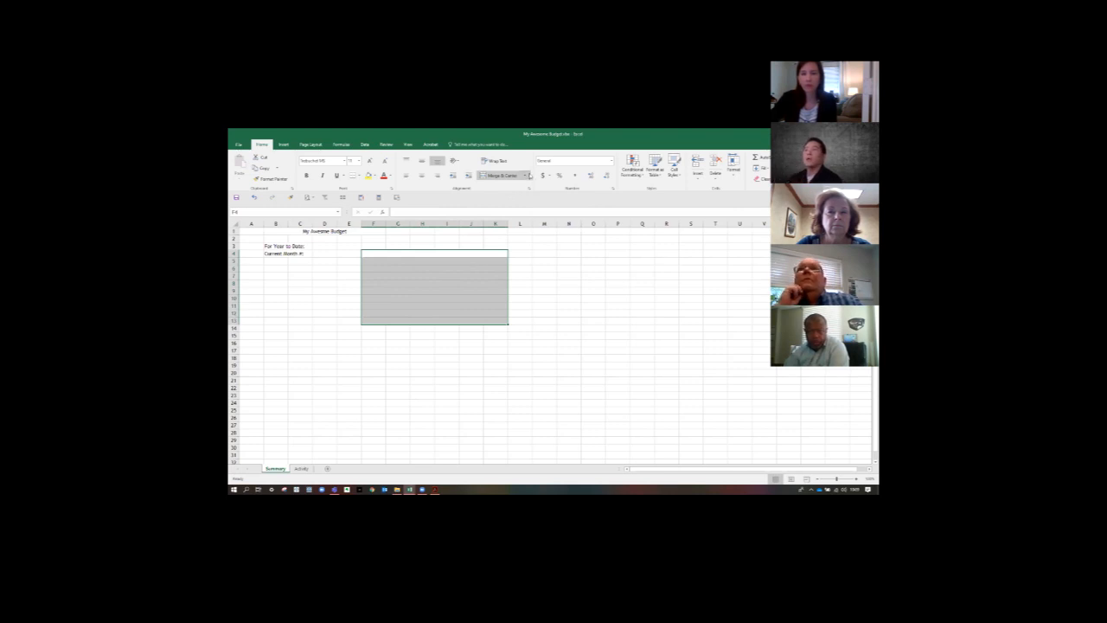
click(530, 175)
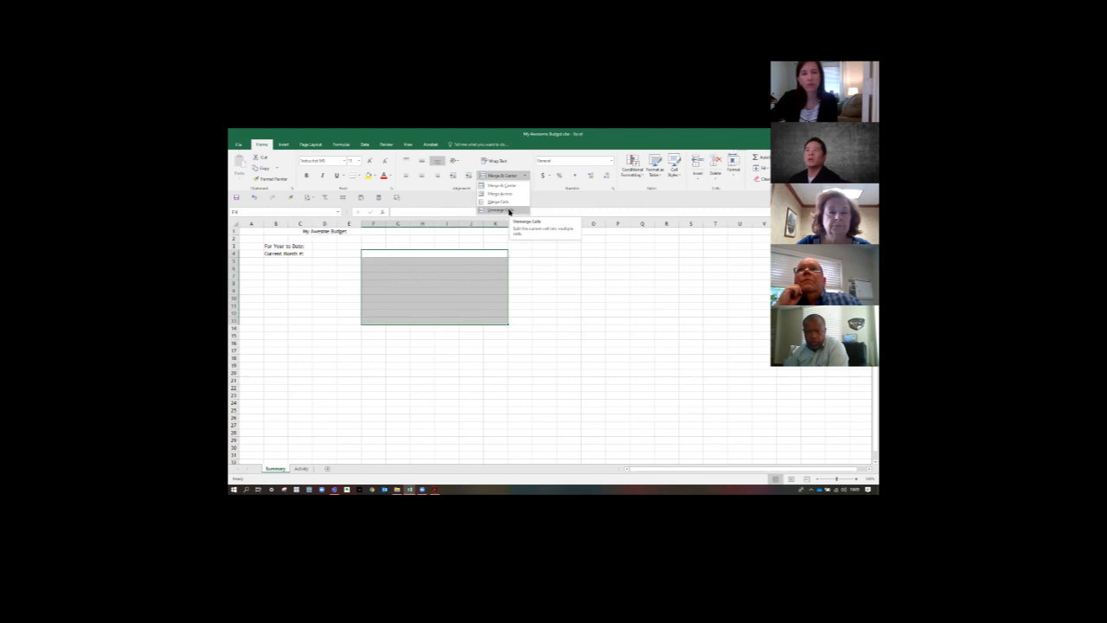
click(508, 210)
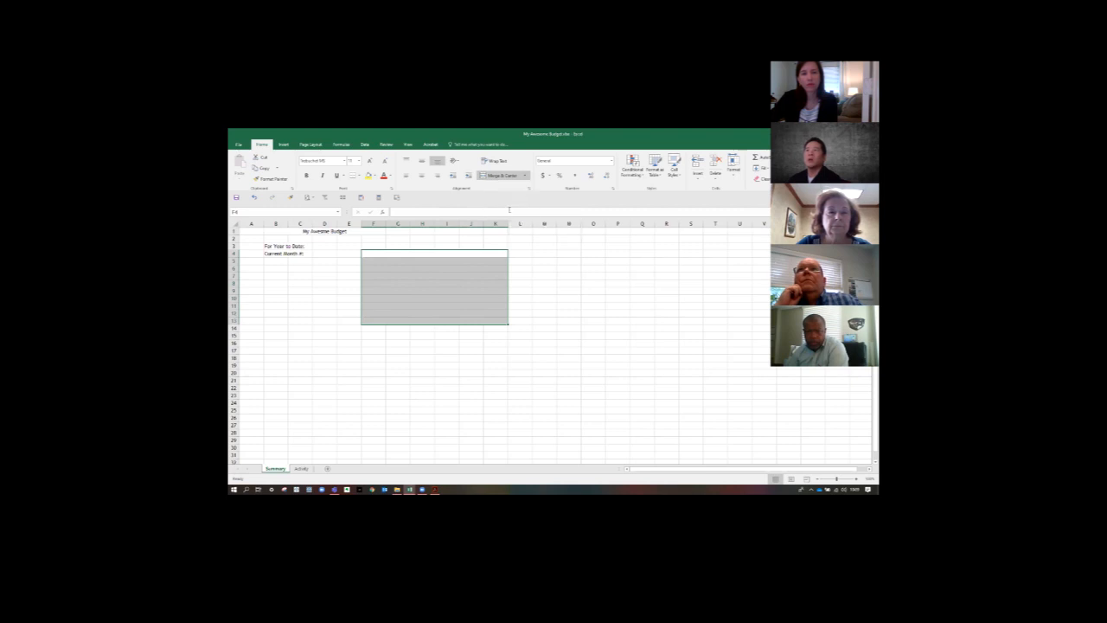
click(555, 272)
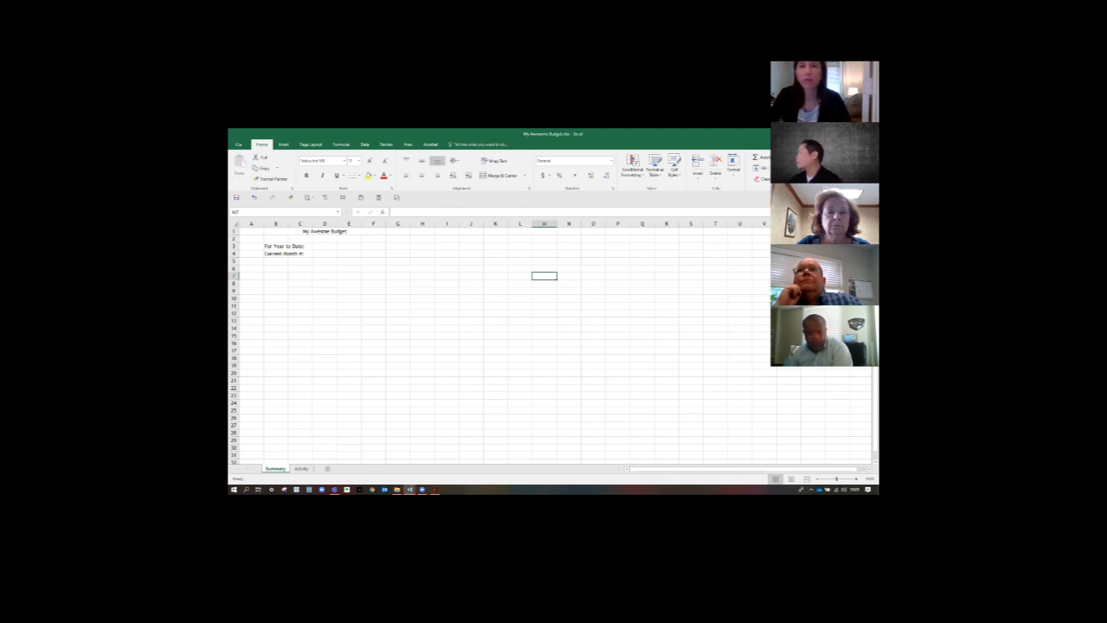
scroll(553, 346, down, 3)
scroll(554, 346, up, 3)
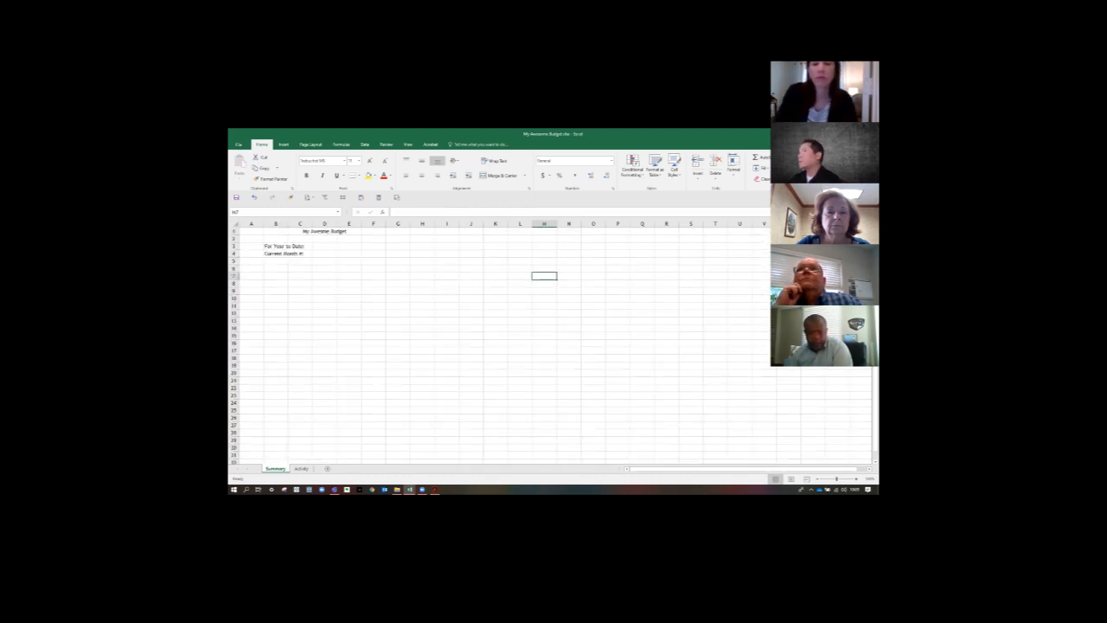
key(alt+Tab)
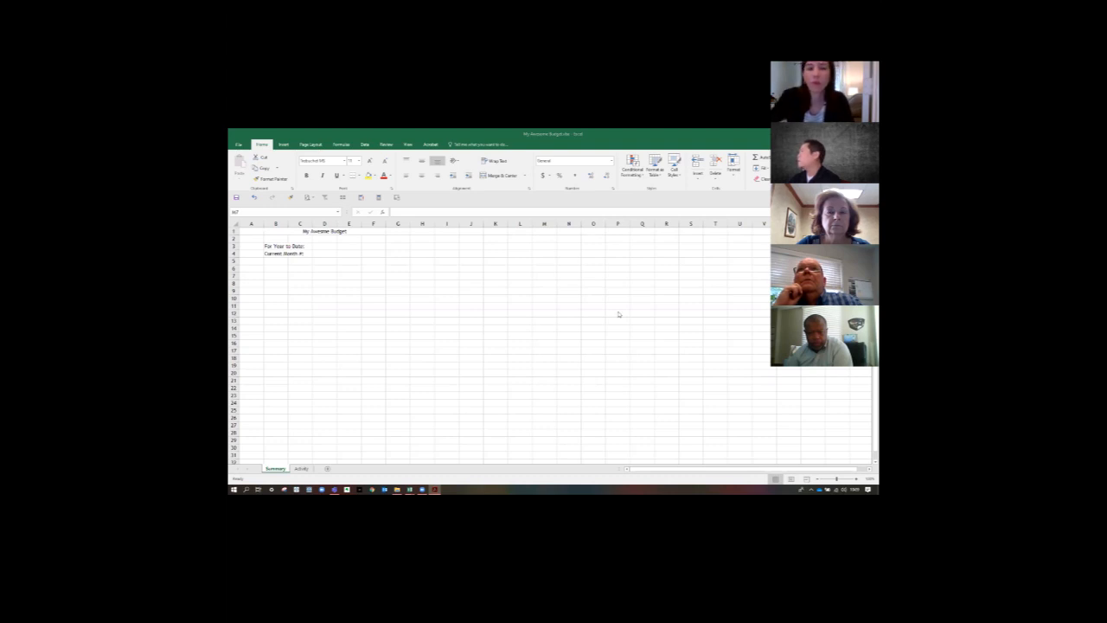
key(alt+Tab)
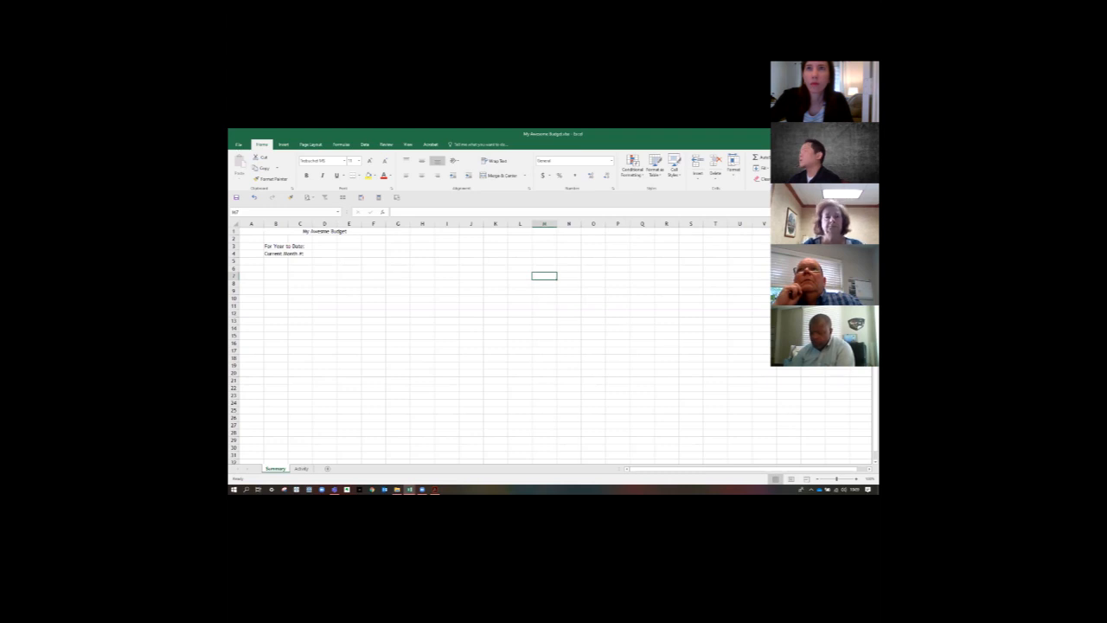
- Correct the spelling of the merged title in row 1 to "My Awesome Budget"
click(344, 231)
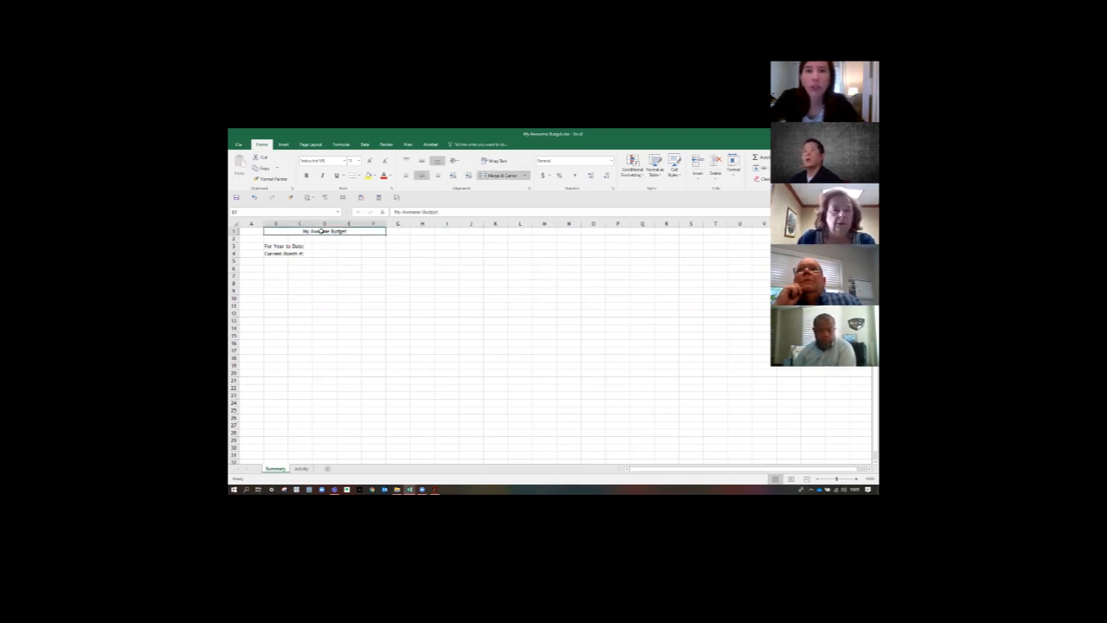
double_click(322, 231)
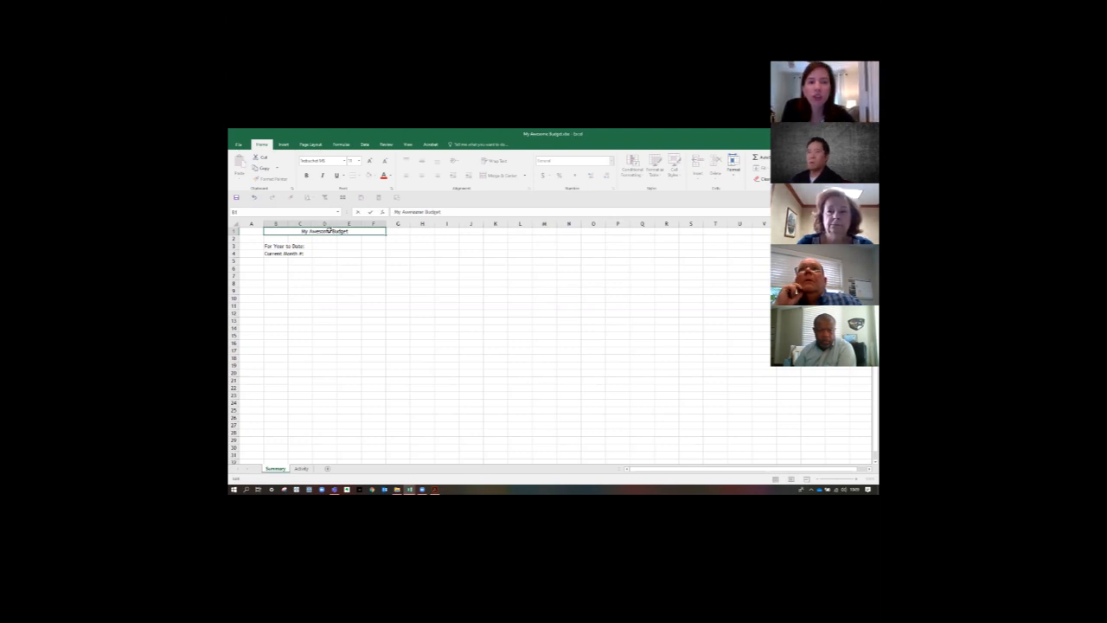
key(Return)
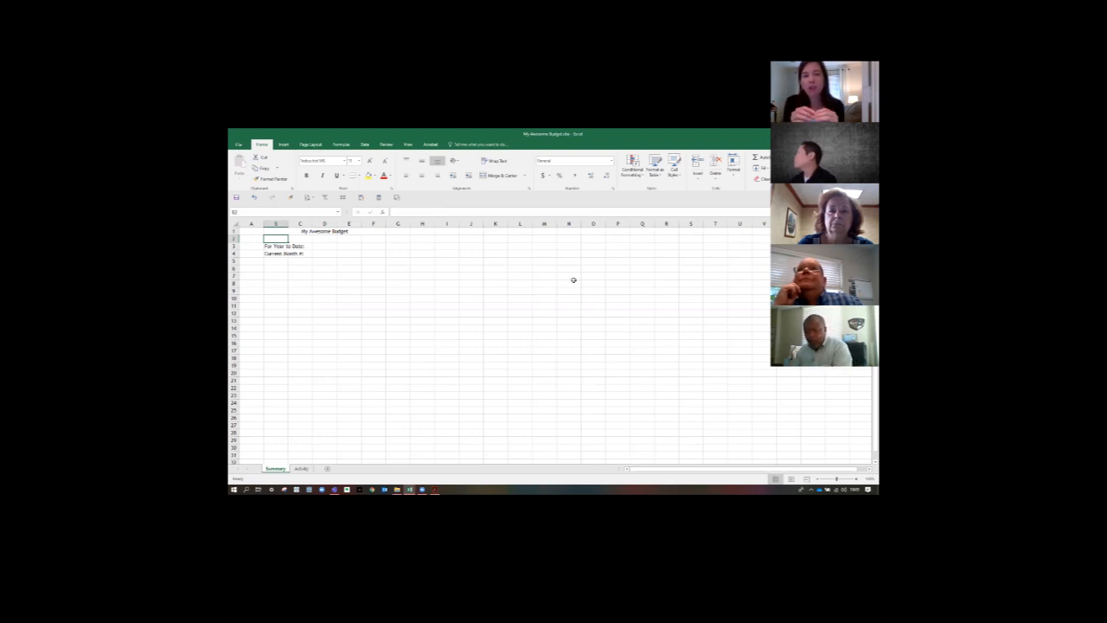
click(345, 232)
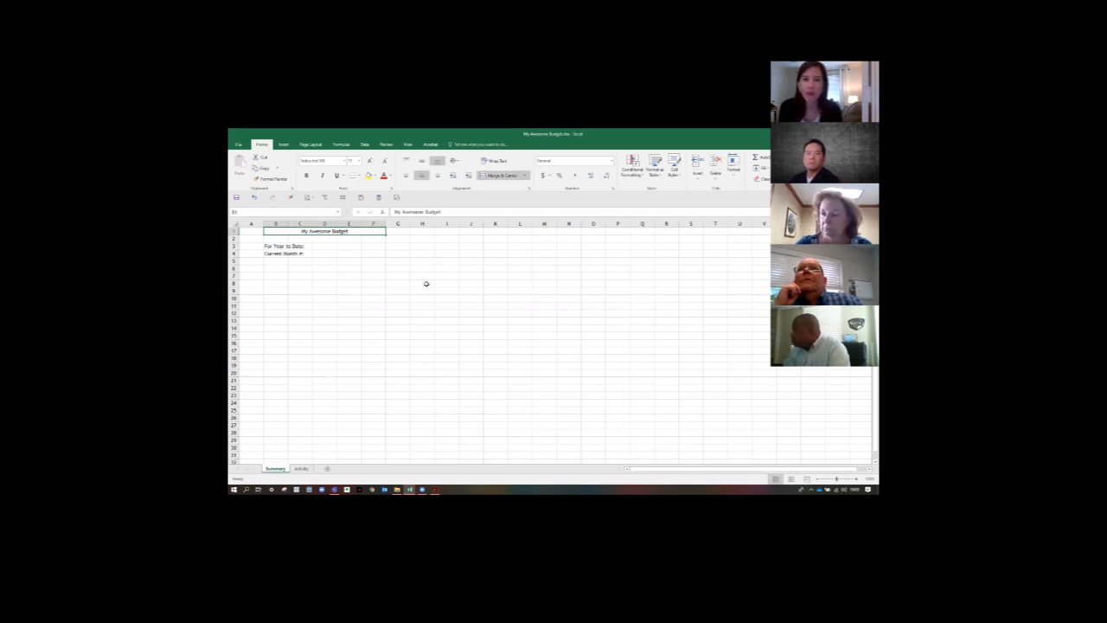
- Merge and center the empty range D4:K15, enter placeholder text in the merged cell, and undo both changes
drag(331, 252, 504, 346)
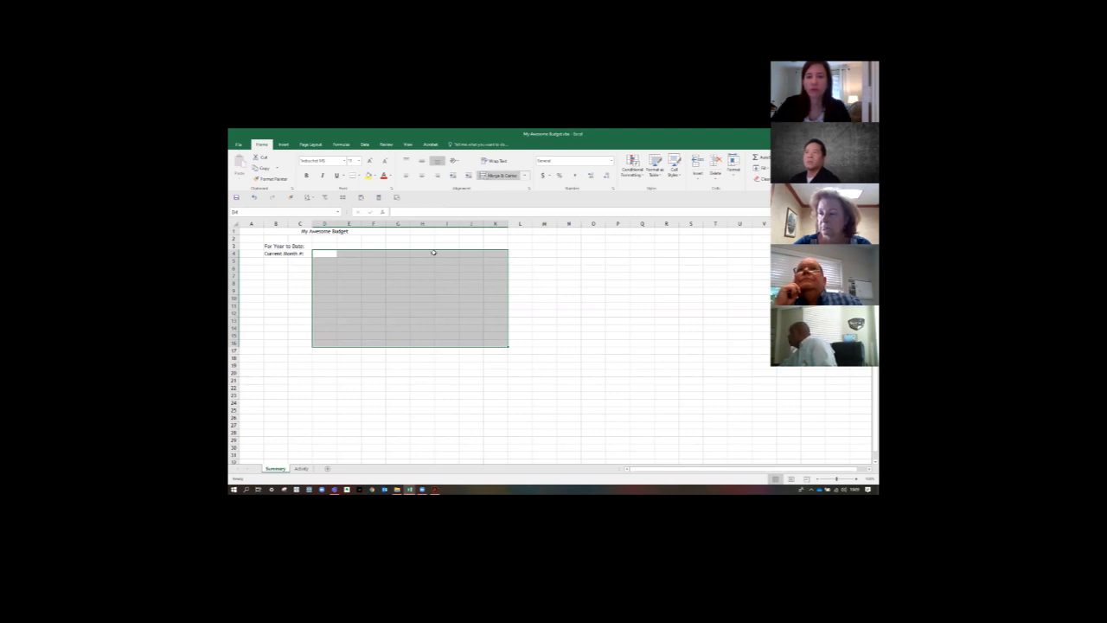
click(326, 255)
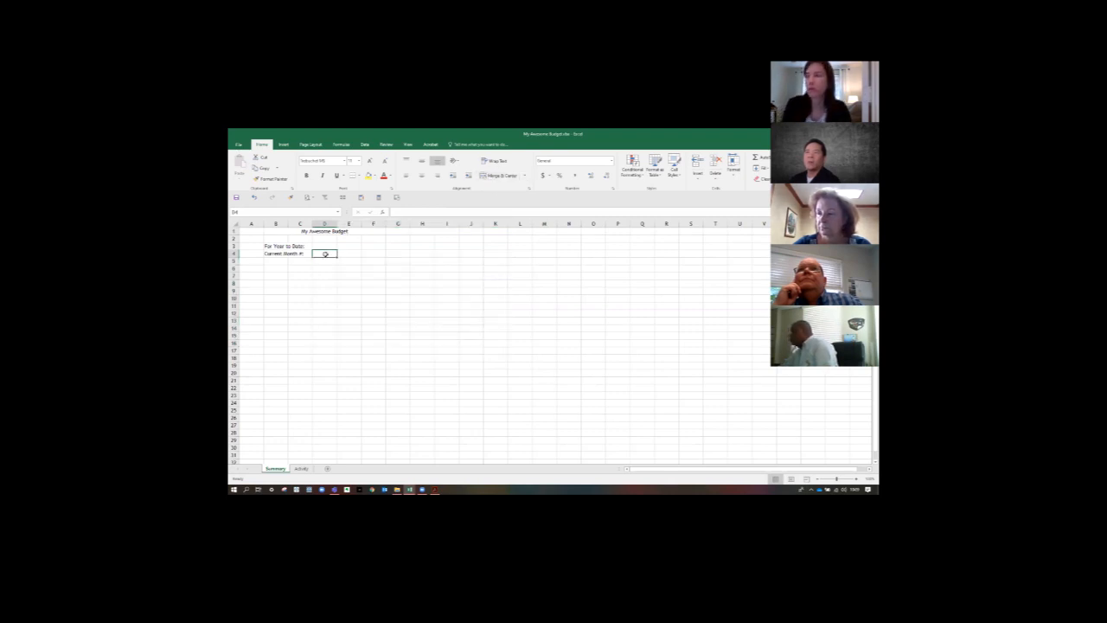
drag(326, 254, 505, 336)
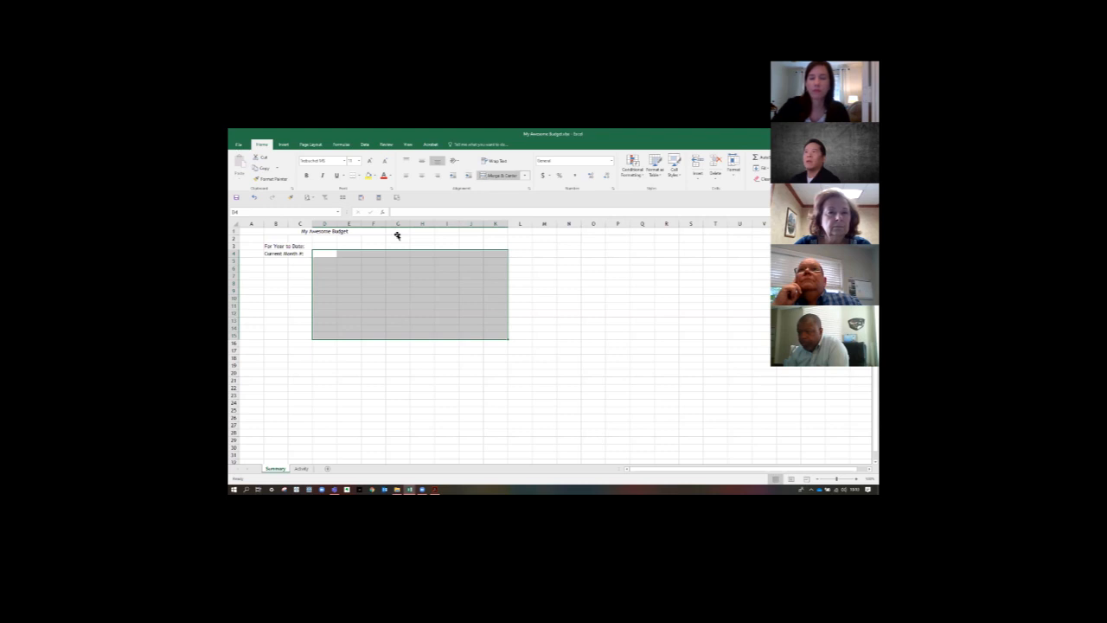
click(500, 176)
text(dsgdsgsdgf)
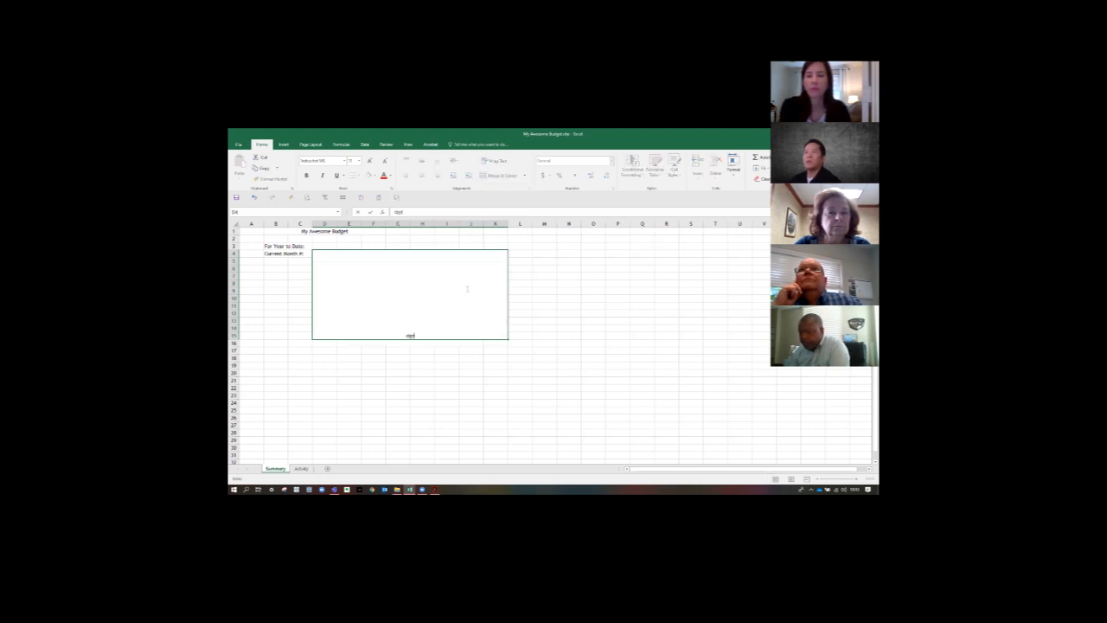
click(589, 314)
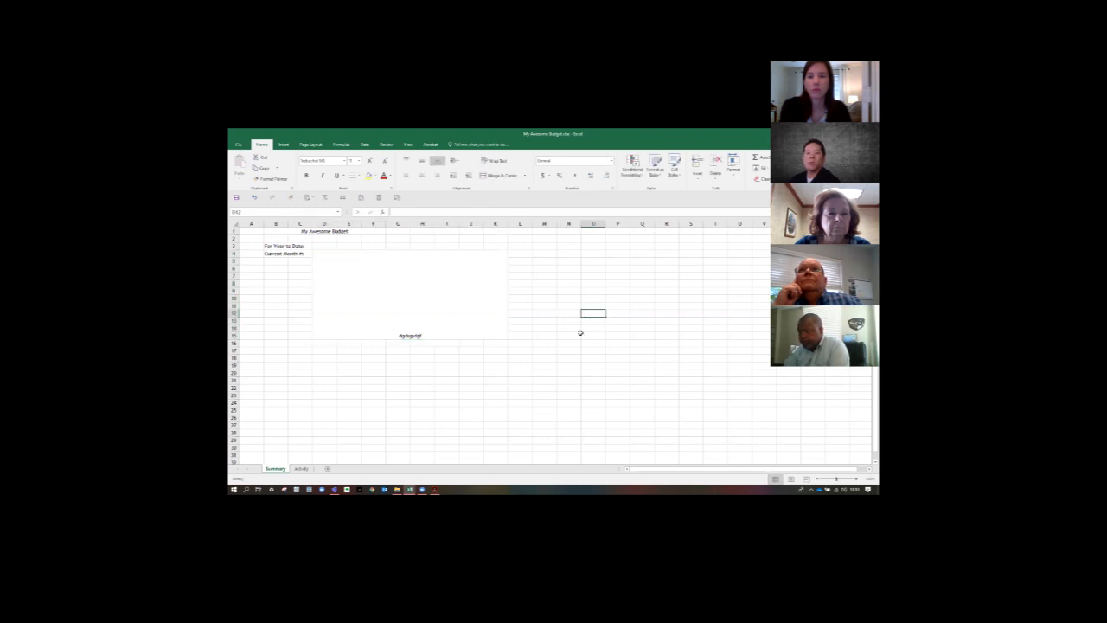
click(406, 302)
click(609, 331)
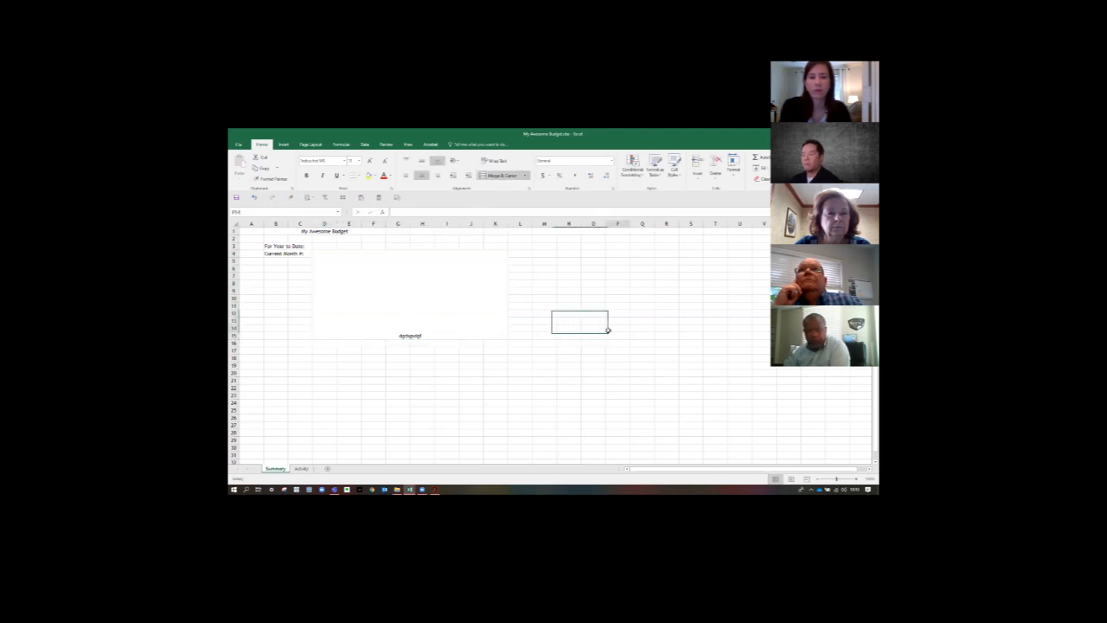
key(ctrl+z)
key(ctrl+z)
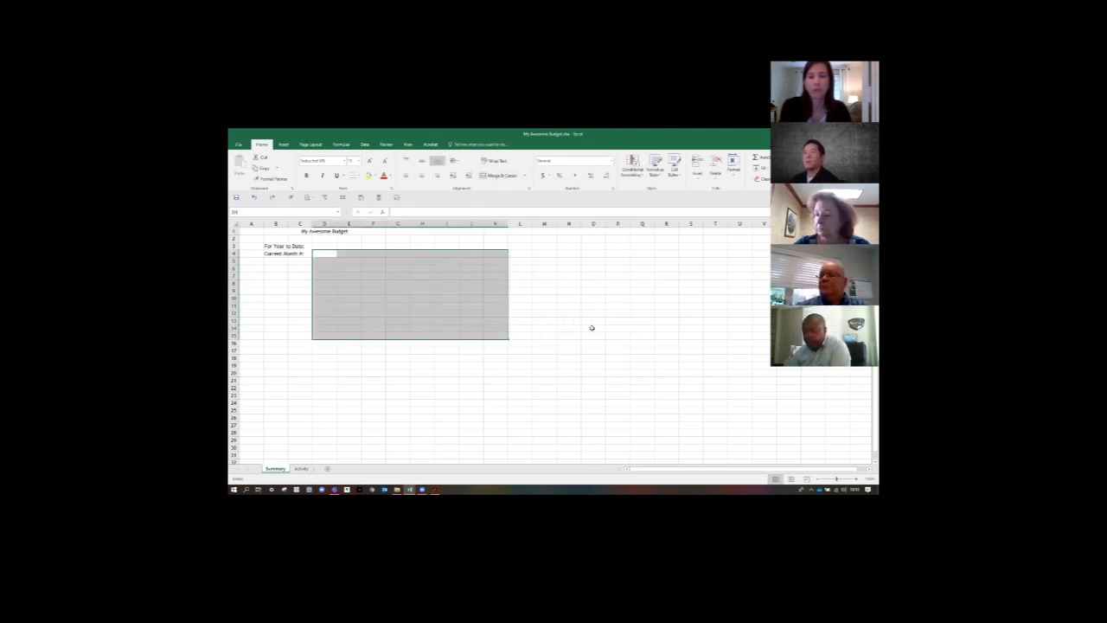
click(592, 327)
- Format the merged budget title in row 1 as bold with font size 16
click(333, 231)
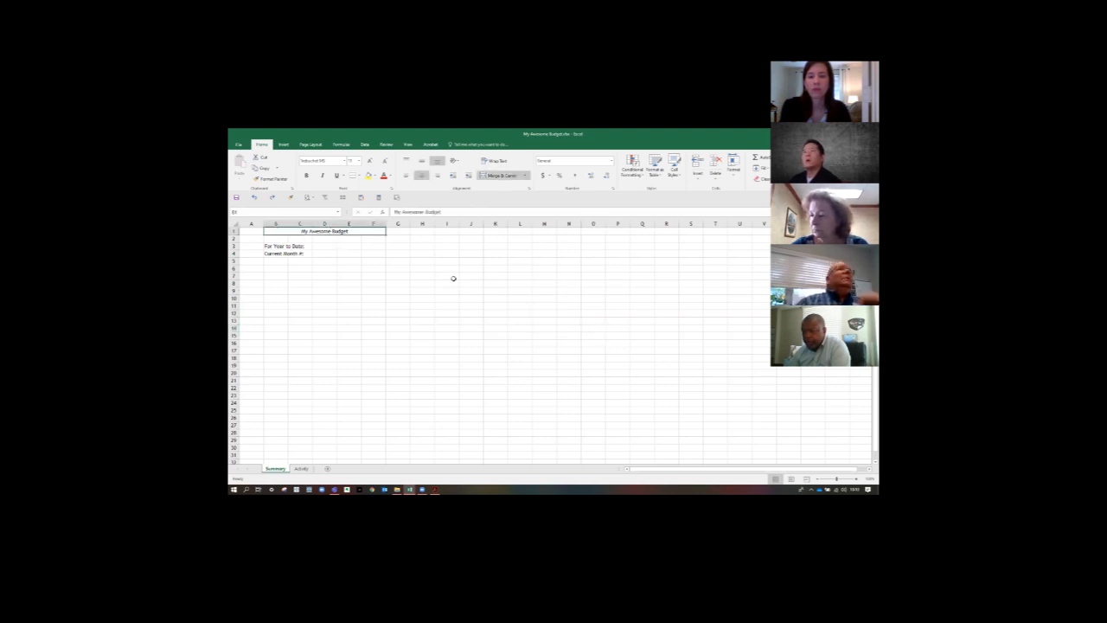
click(306, 175)
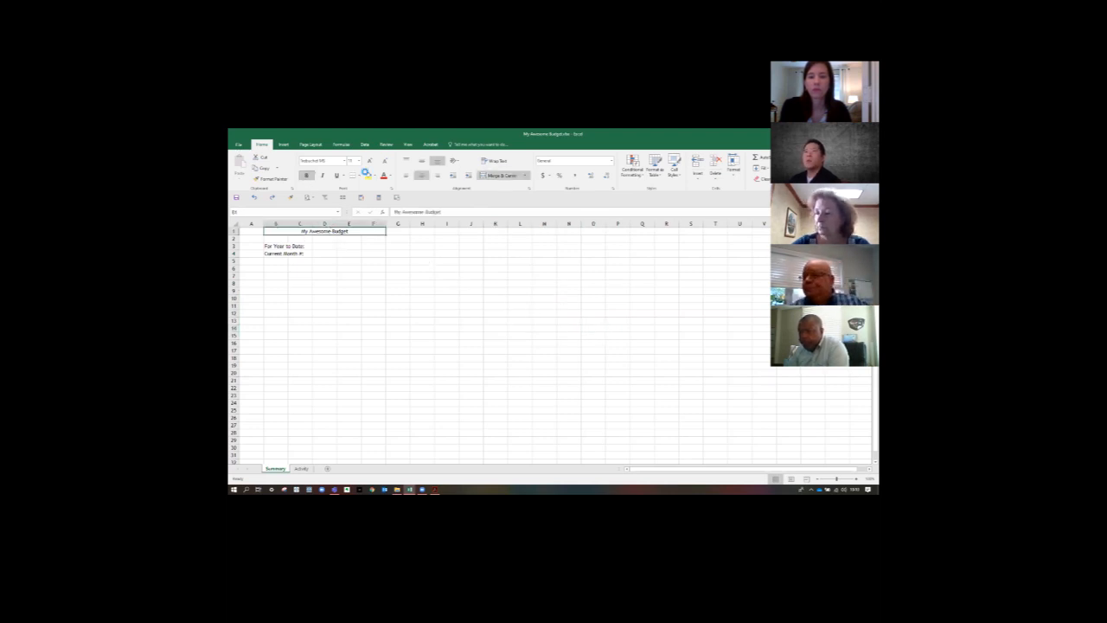
click(305, 174)
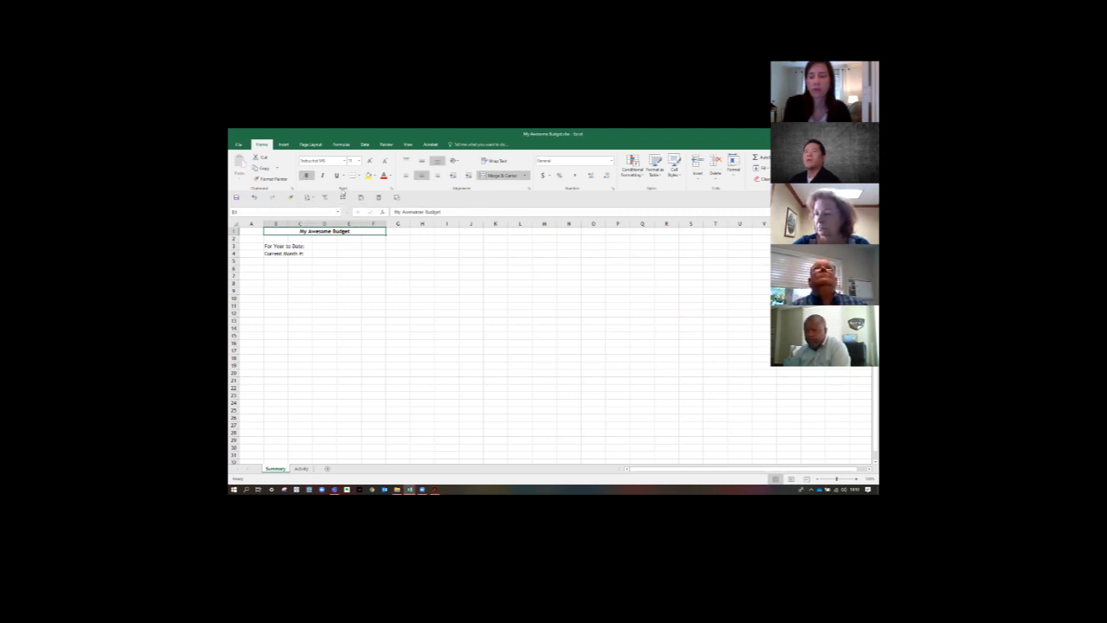
click(358, 164)
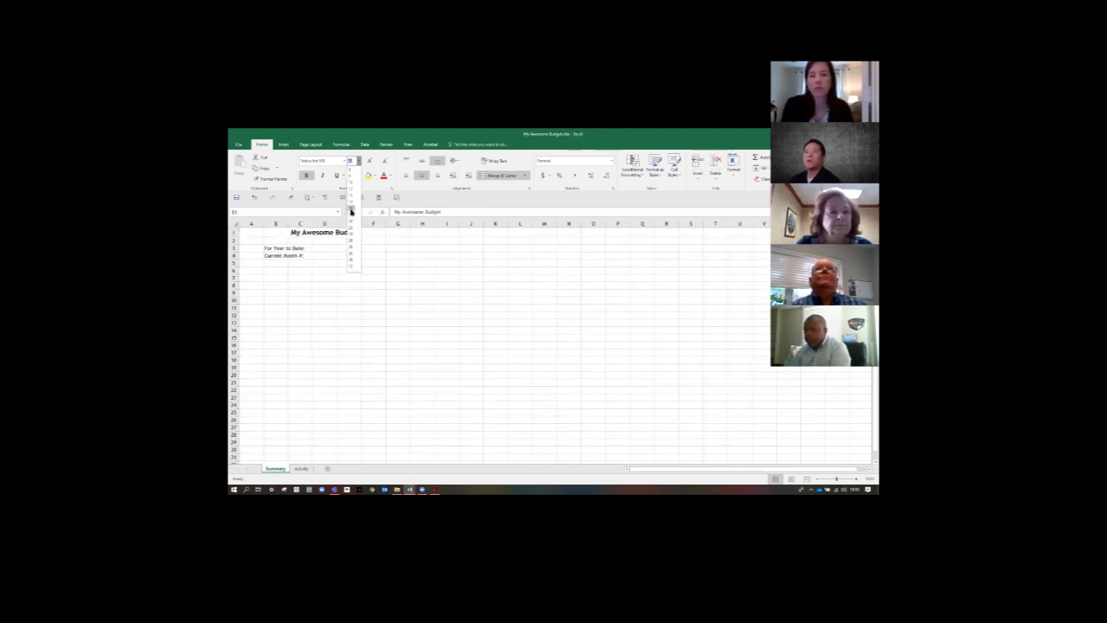
click(350, 209)
click(375, 271)
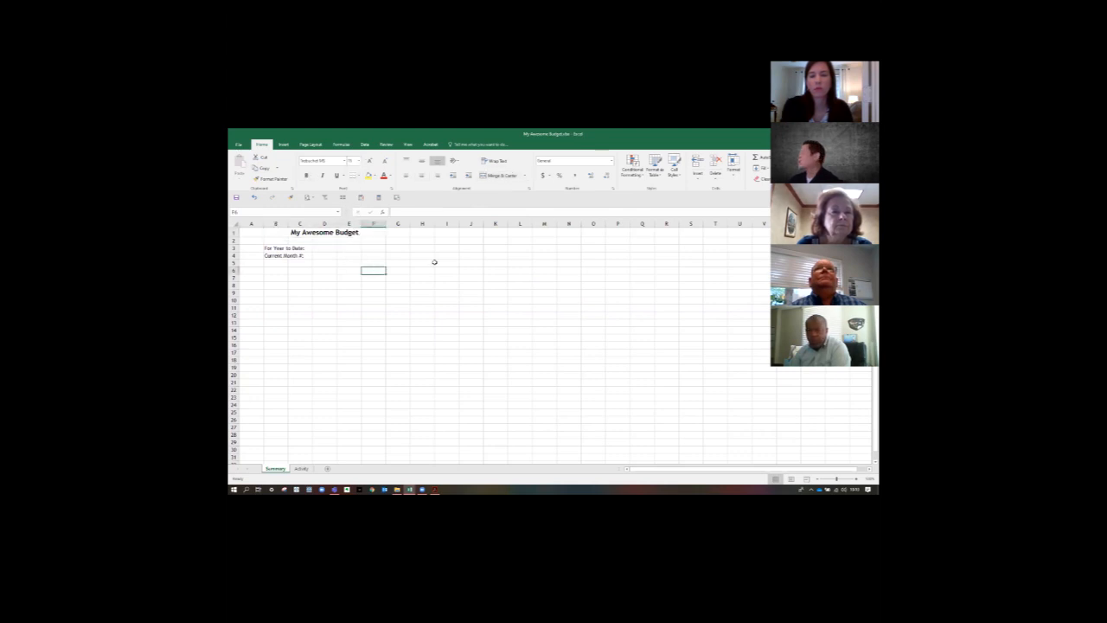
- Copy the section heading "1. MY INCOME" from the reference window into cell B6 of the Summary worksheet
key(alt+Tab)
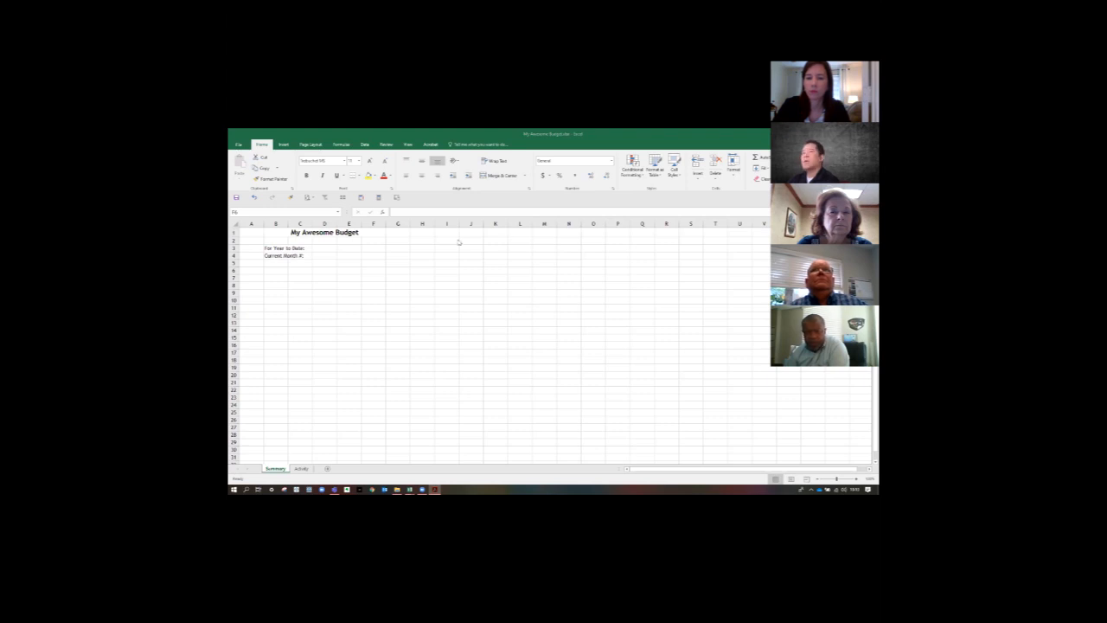
key(alt+Tab)
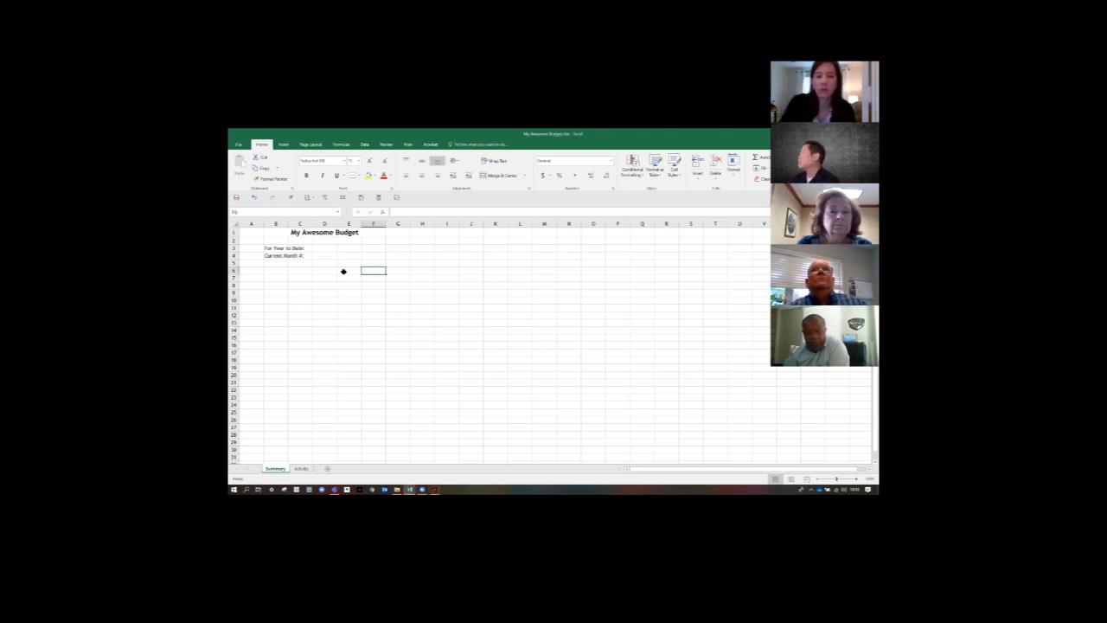
click(267, 268)
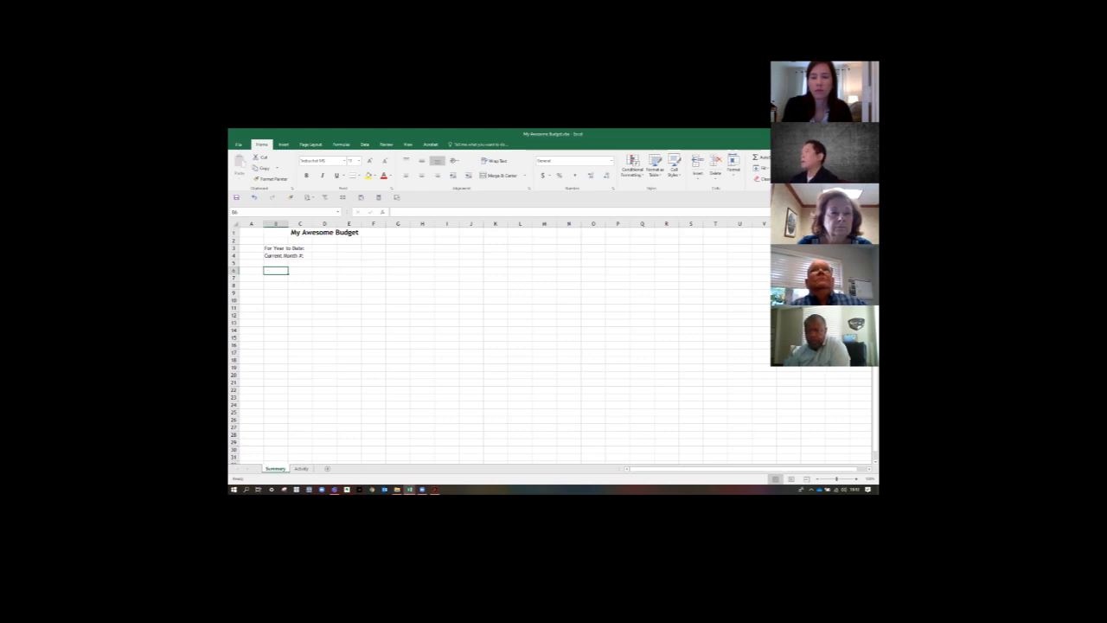
key(alt+Tab)
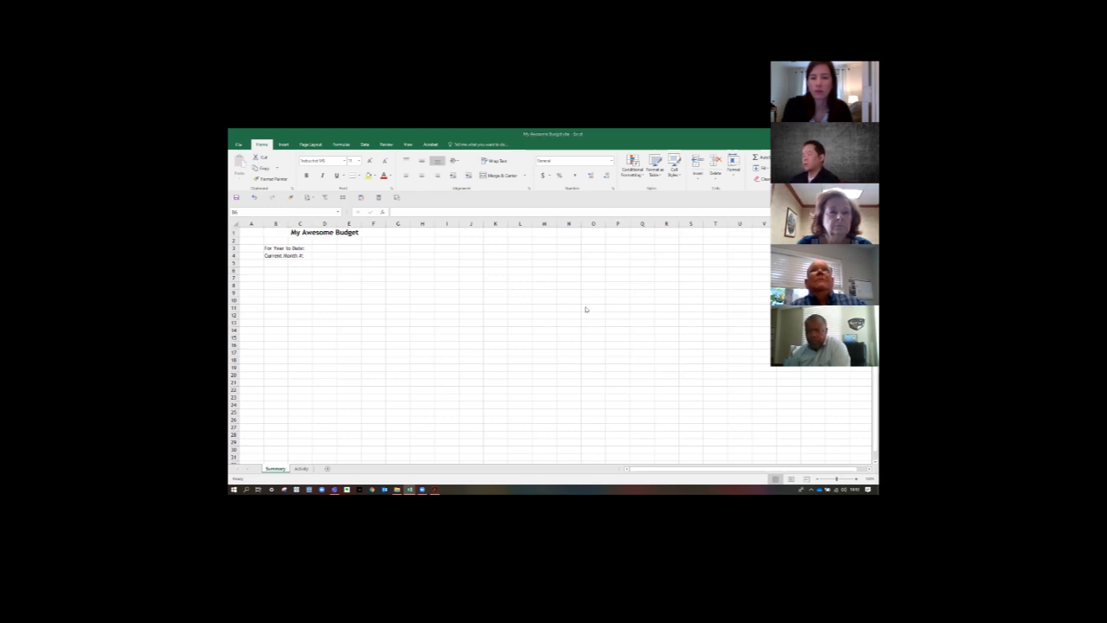
click(282, 271)
key(ctrl+c)
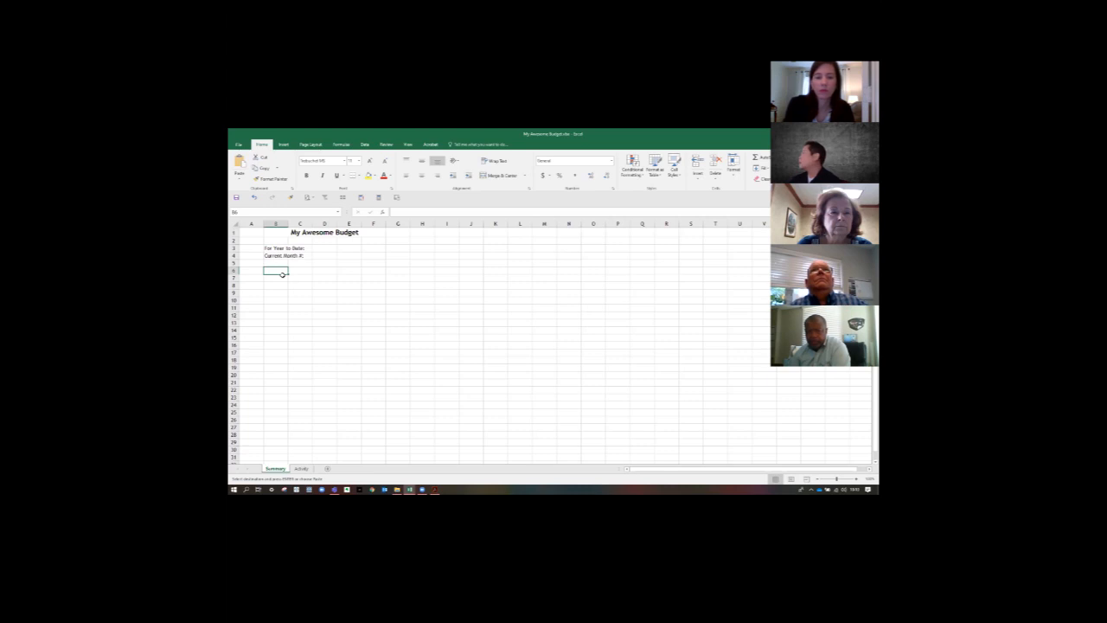
key(ctrl+v)
click(325, 302)
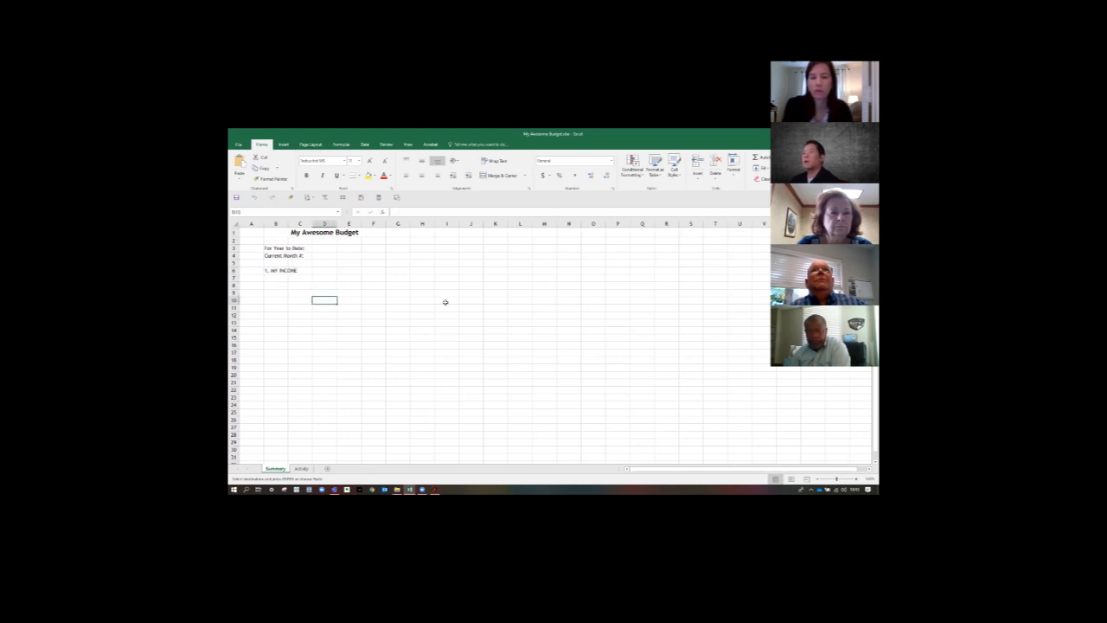
- Copy the section heading "2. MY EXPENSES" from the reference window into cell B12
key(alt+Tab)
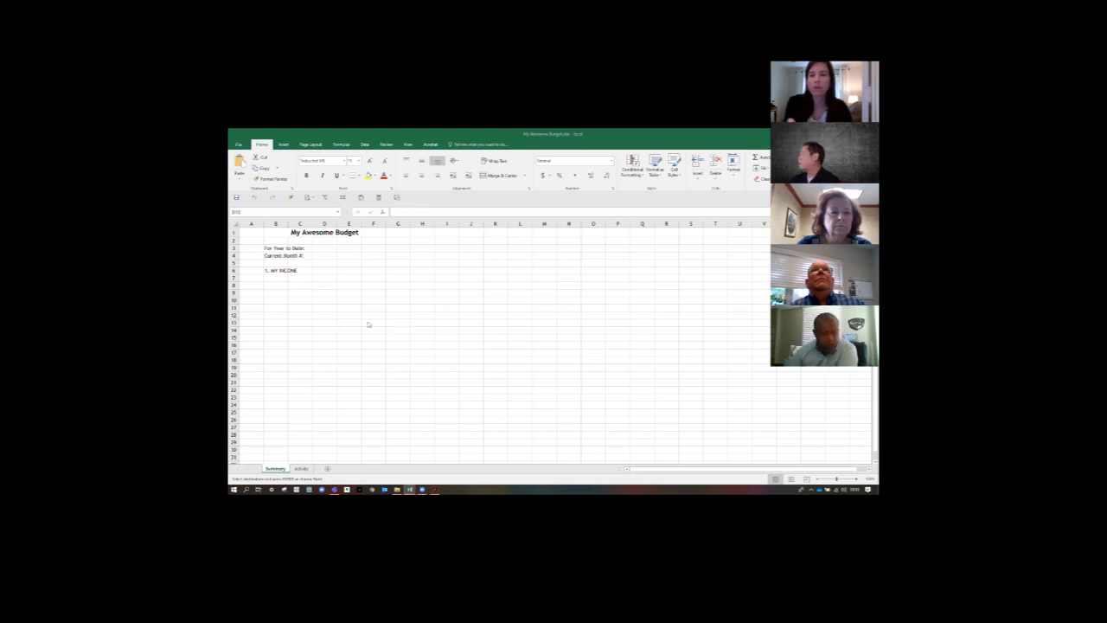
key(alt+Tab)
click(269, 318)
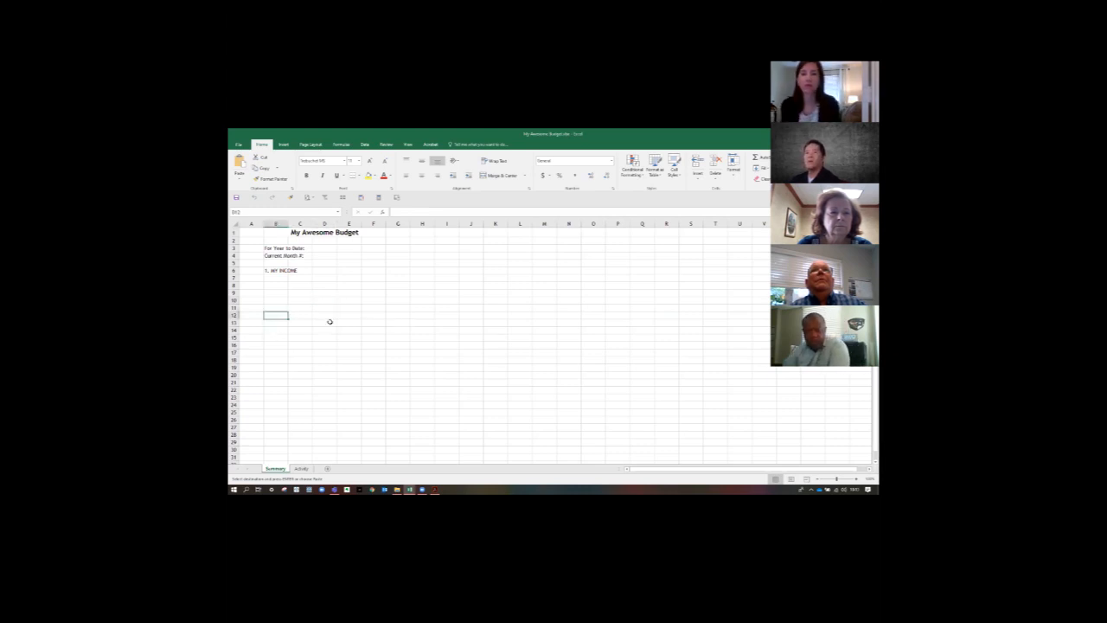
key(ctrl+v)
click(496, 344)
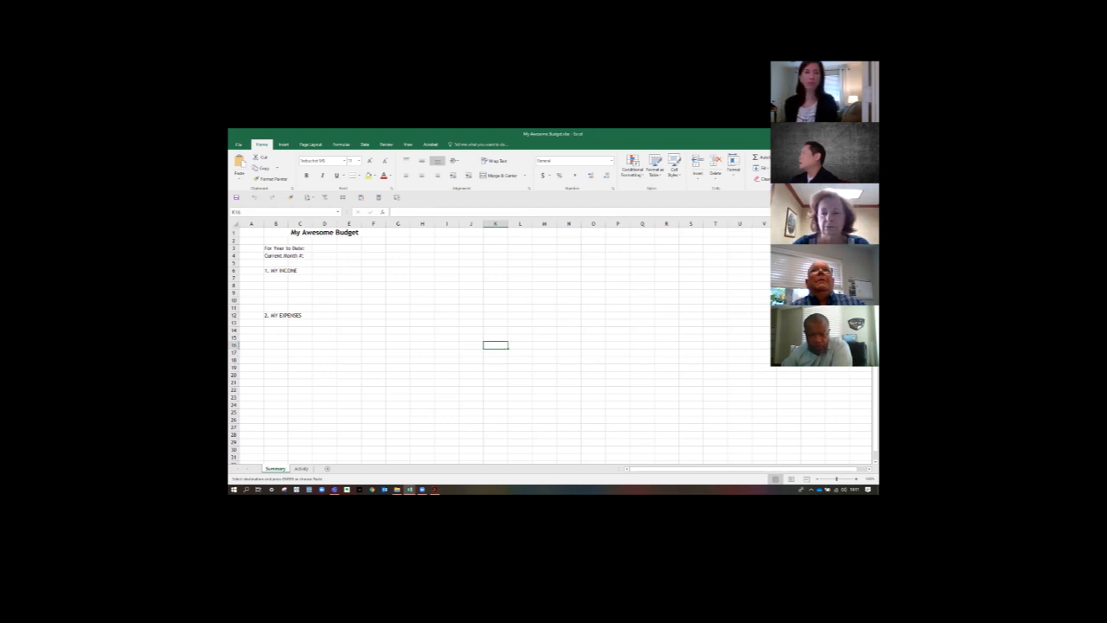
- Copy the section heading "3. MY BOTTOM LINE" from the reference window into cell B27
key(alt+Tab)
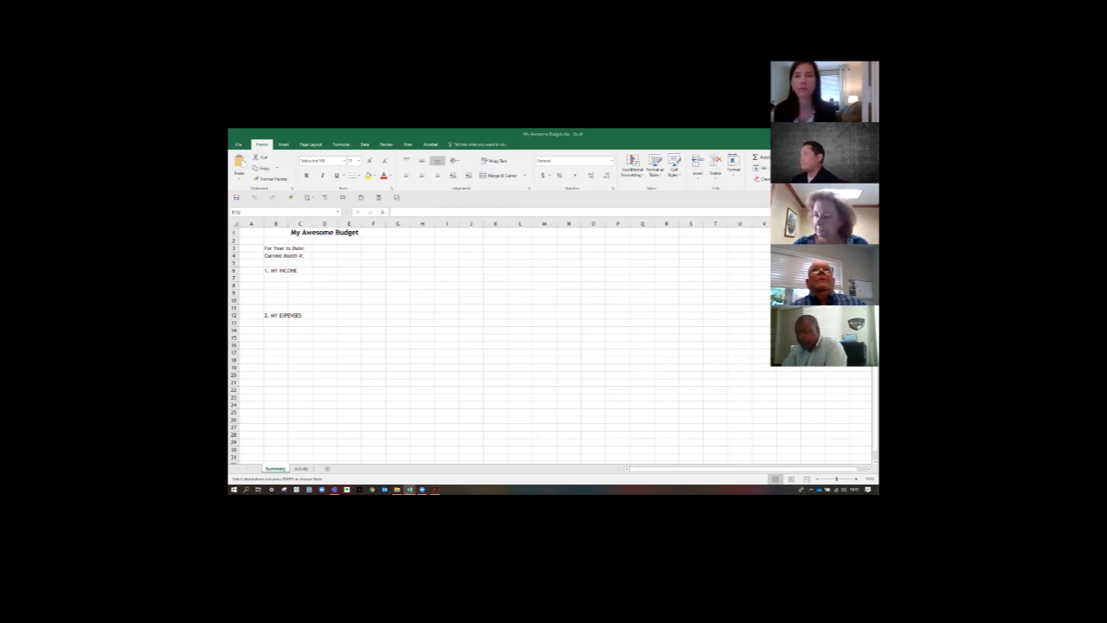
key(alt+Tab)
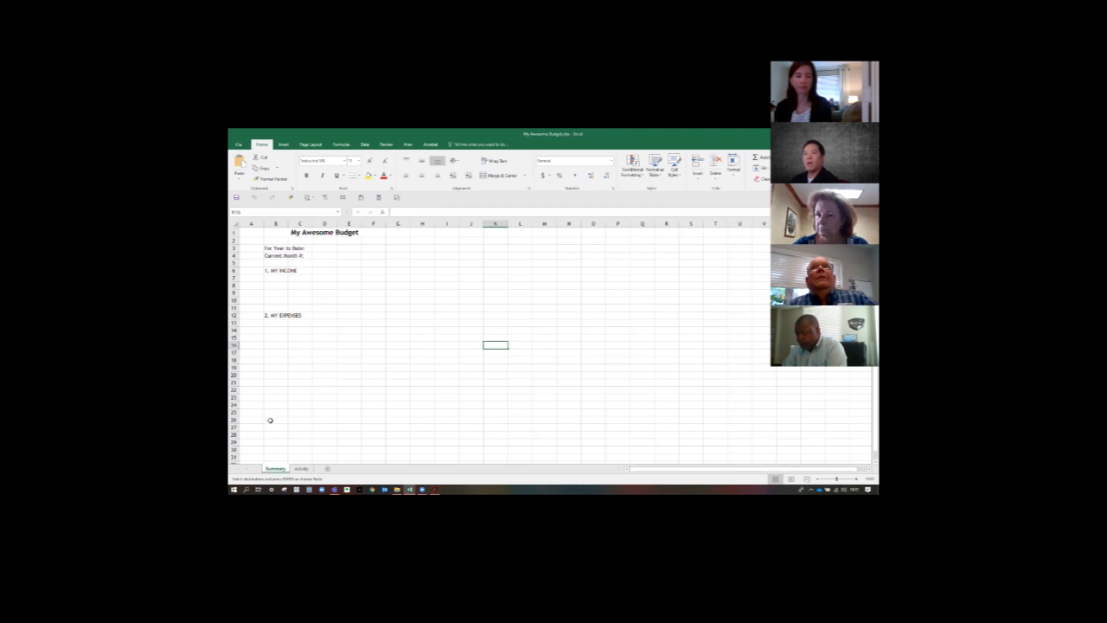
click(271, 426)
key(ctrl+v)
click(439, 379)
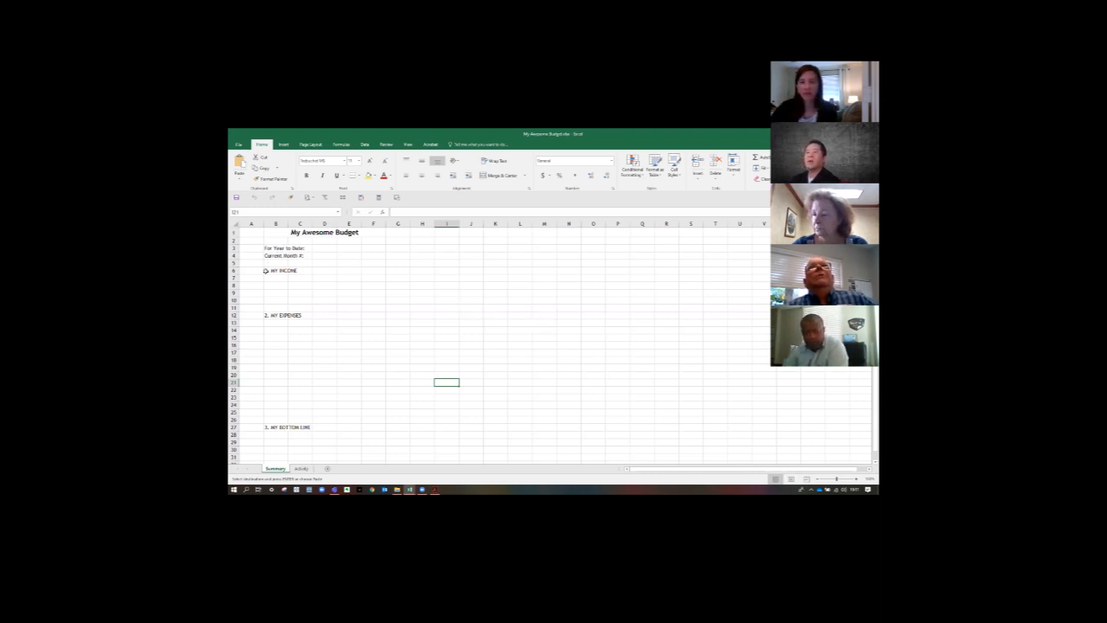
- Try selecting the whole range B6:F6 of the income heading as well as only the separate cells B6 and F6
drag(265, 270, 369, 274)
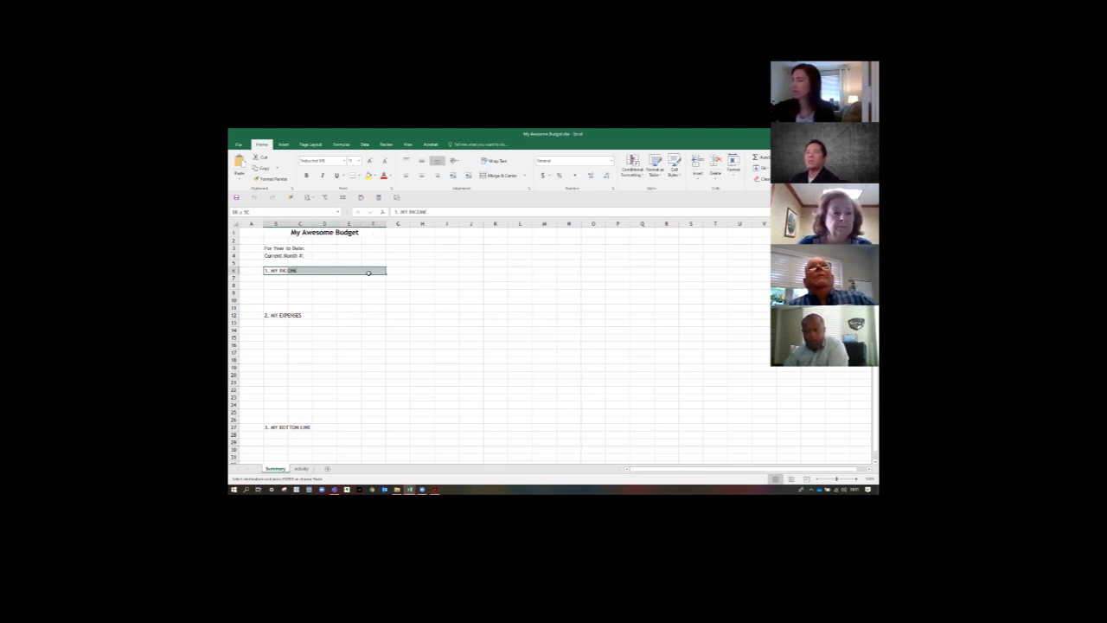
click(277, 270)
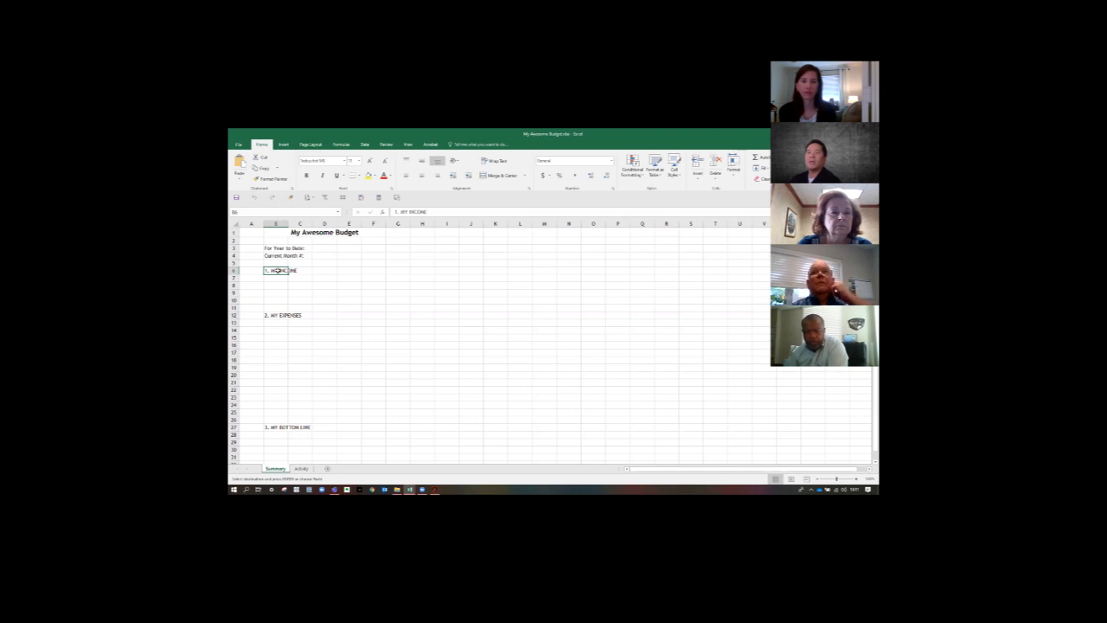
drag(337, 269, 369, 269)
click(275, 271)
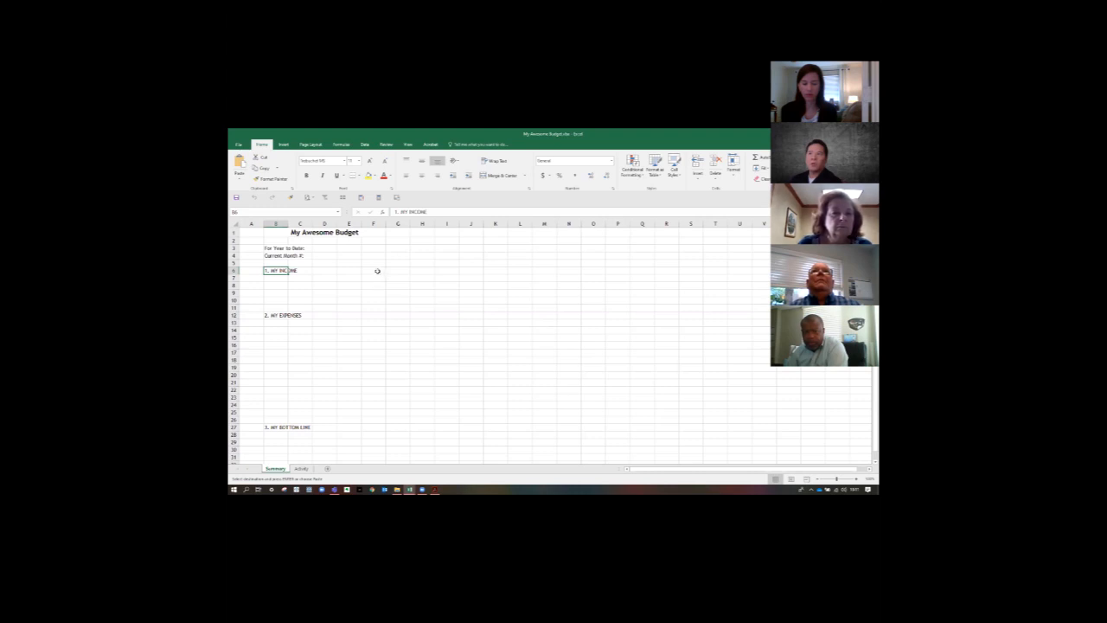
click(378, 271)
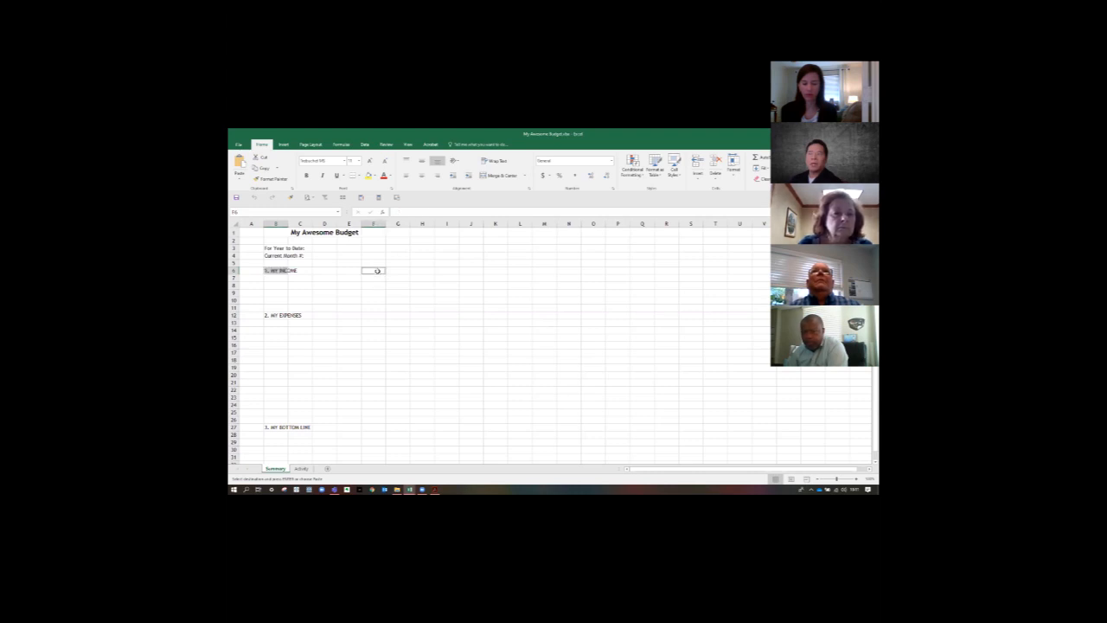
- Select the income heading range B6:F6 and give it a black fill
click(278, 271)
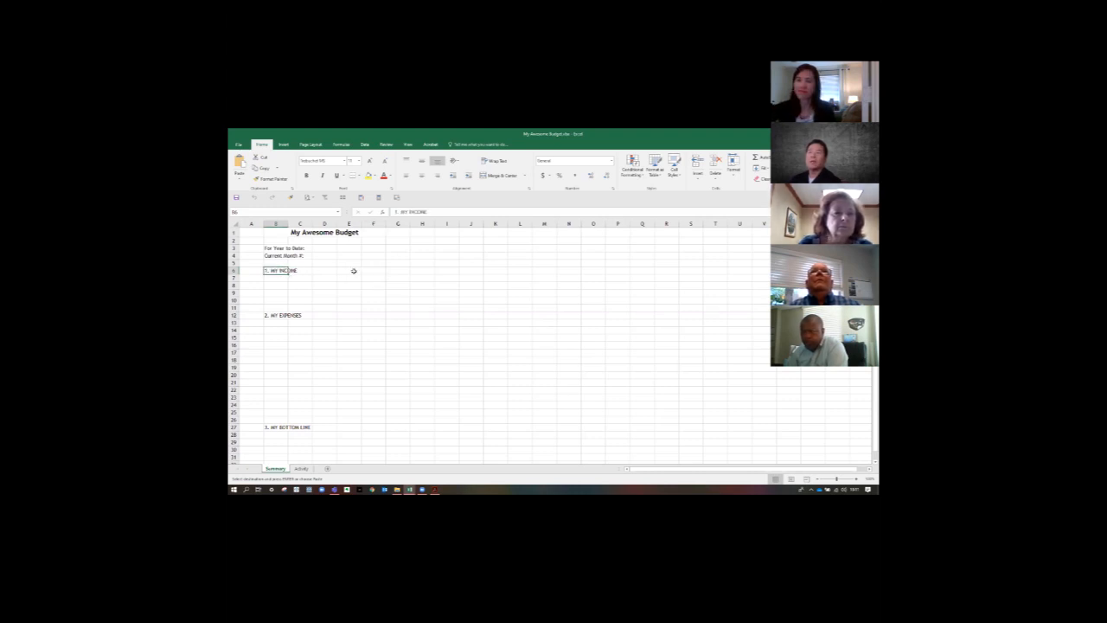
drag(353, 270, 382, 271)
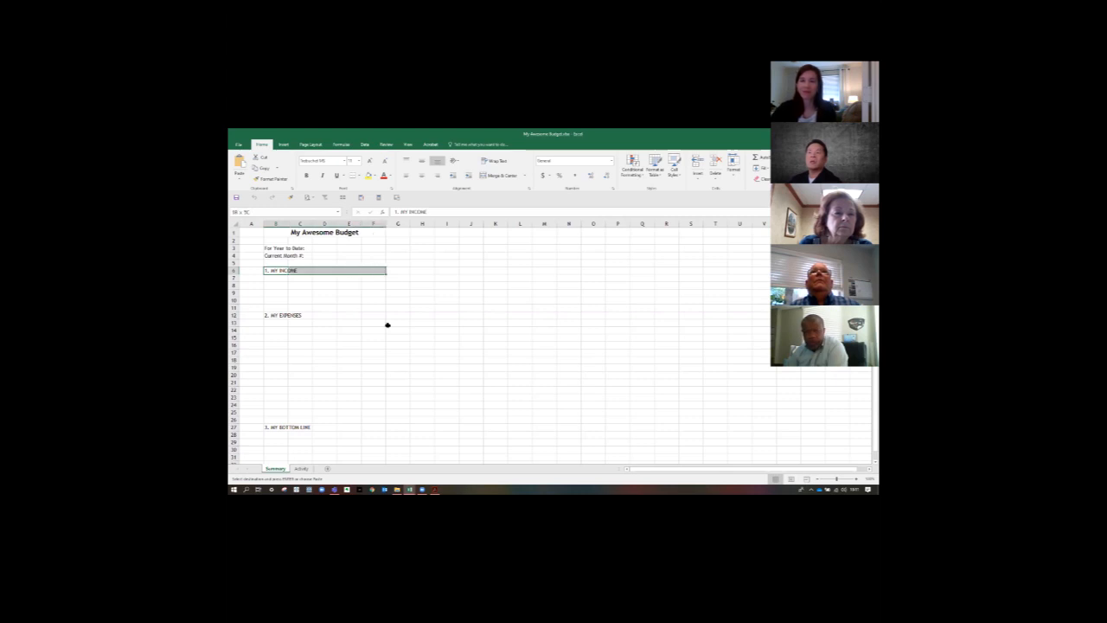
drag(385, 325, 378, 270)
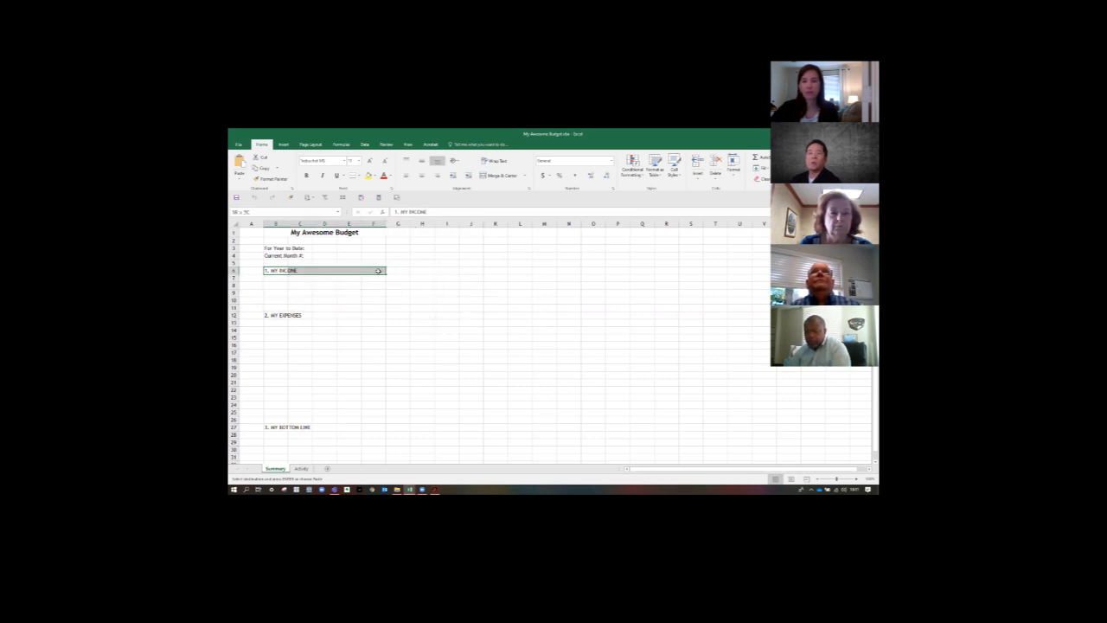
drag(378, 271, 378, 271)
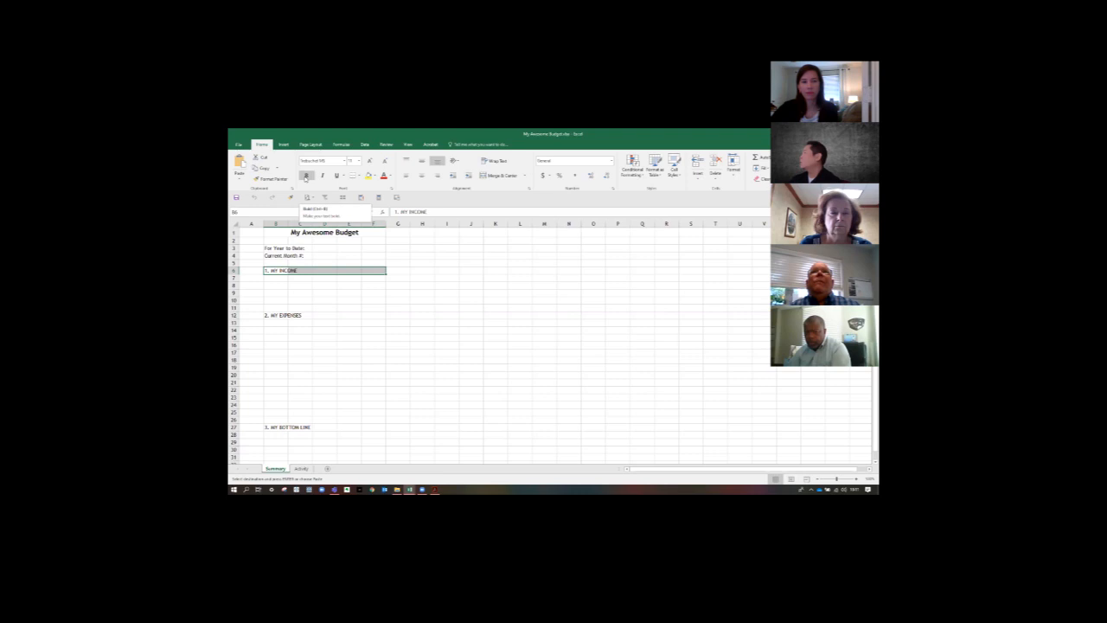
click(374, 177)
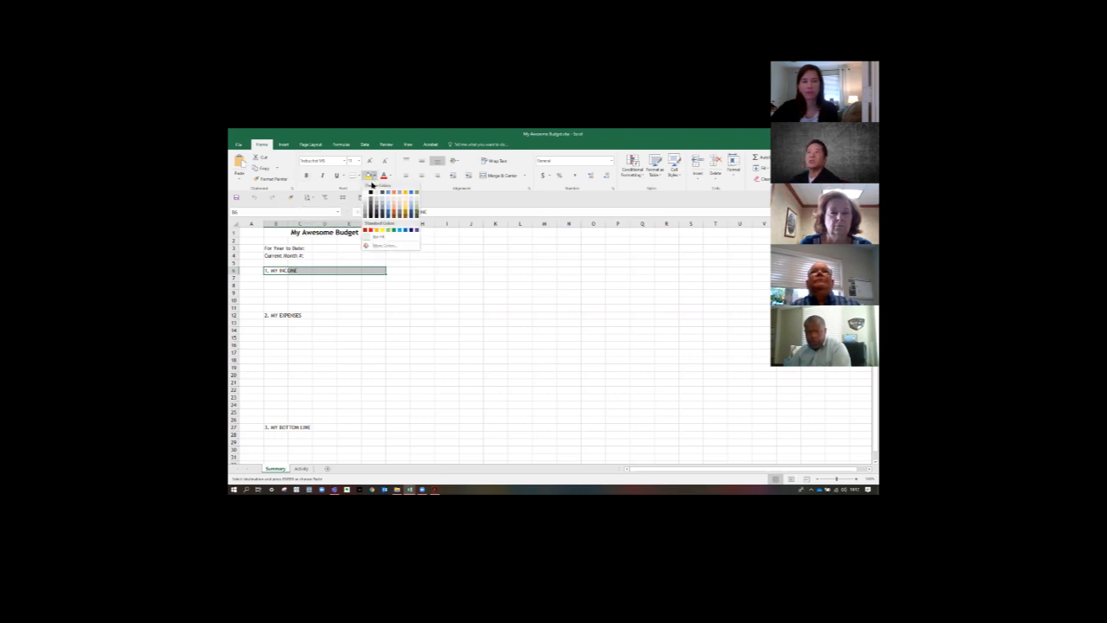
click(370, 193)
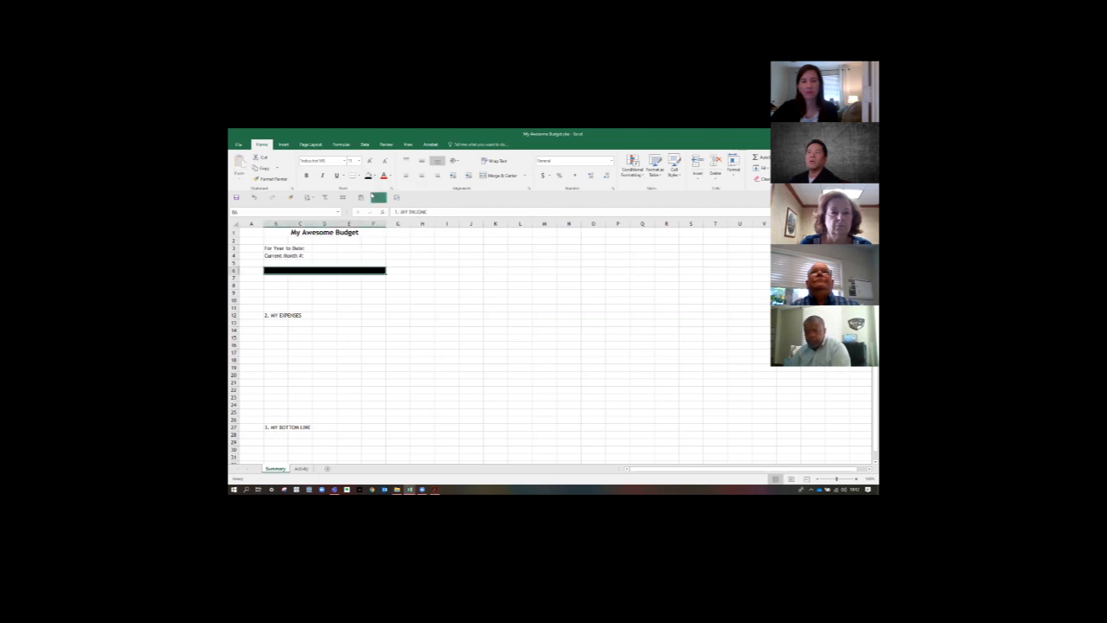
- Set the font color of the income heading range B6:F6 to white
click(374, 177)
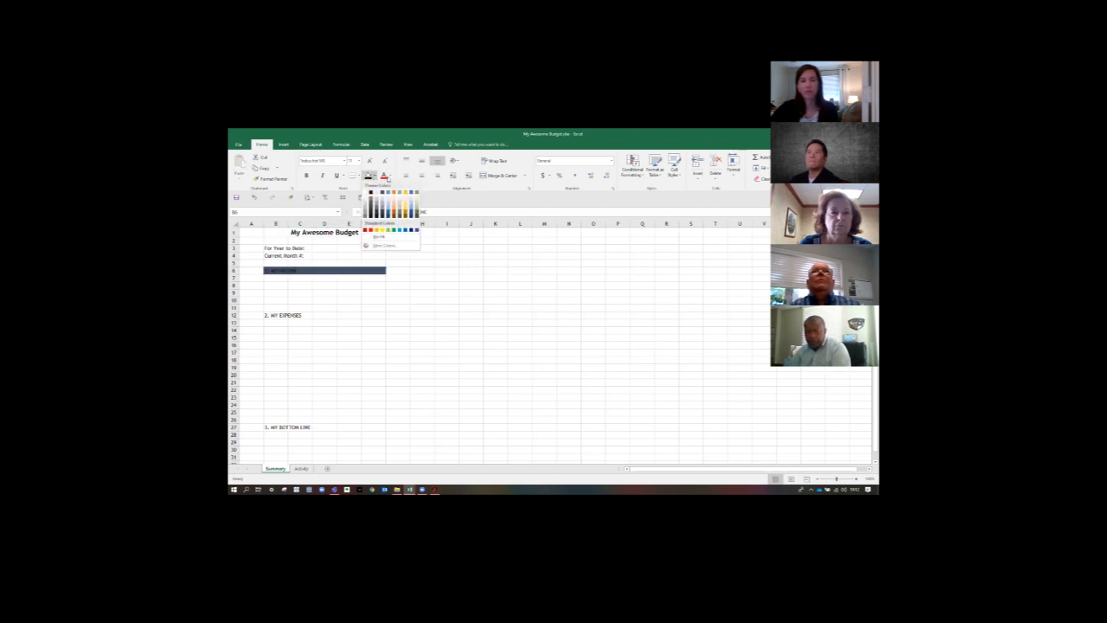
click(389, 177)
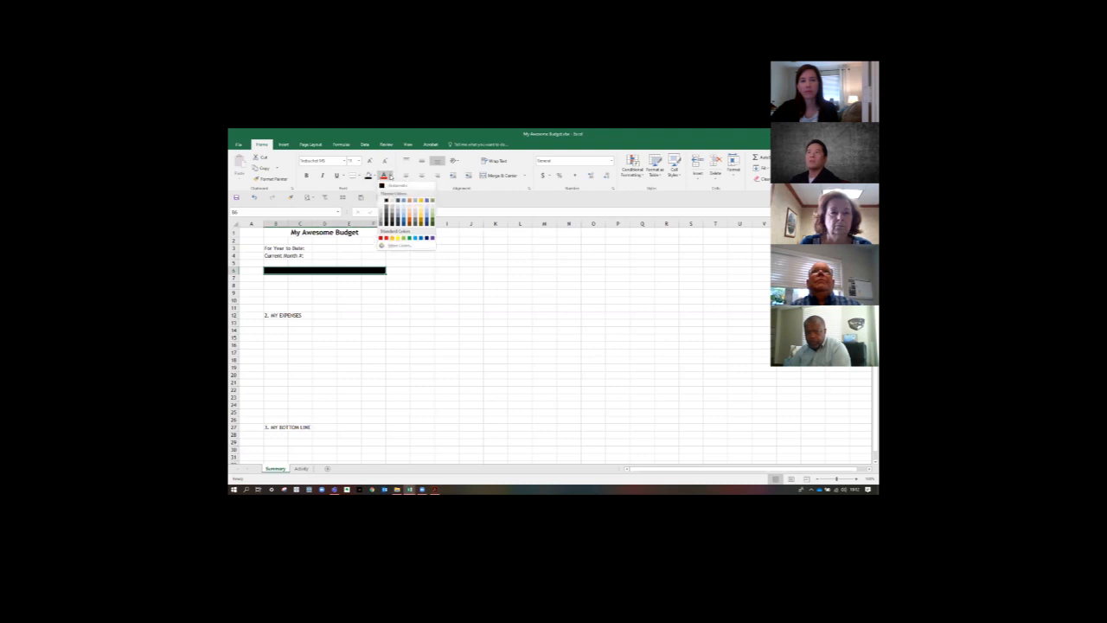
click(381, 202)
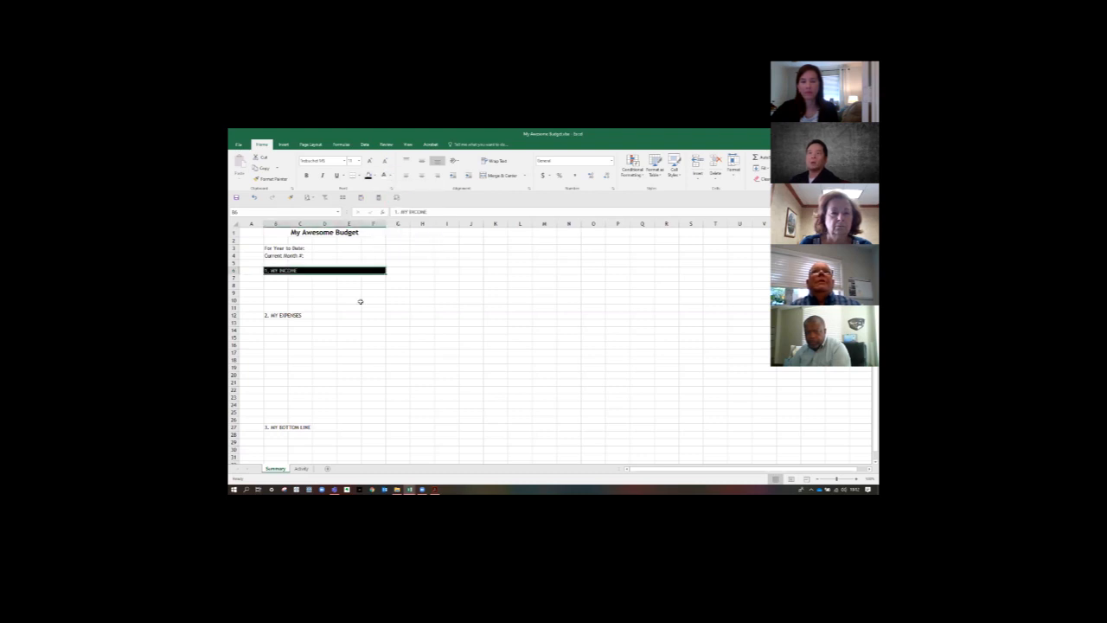
click(356, 301)
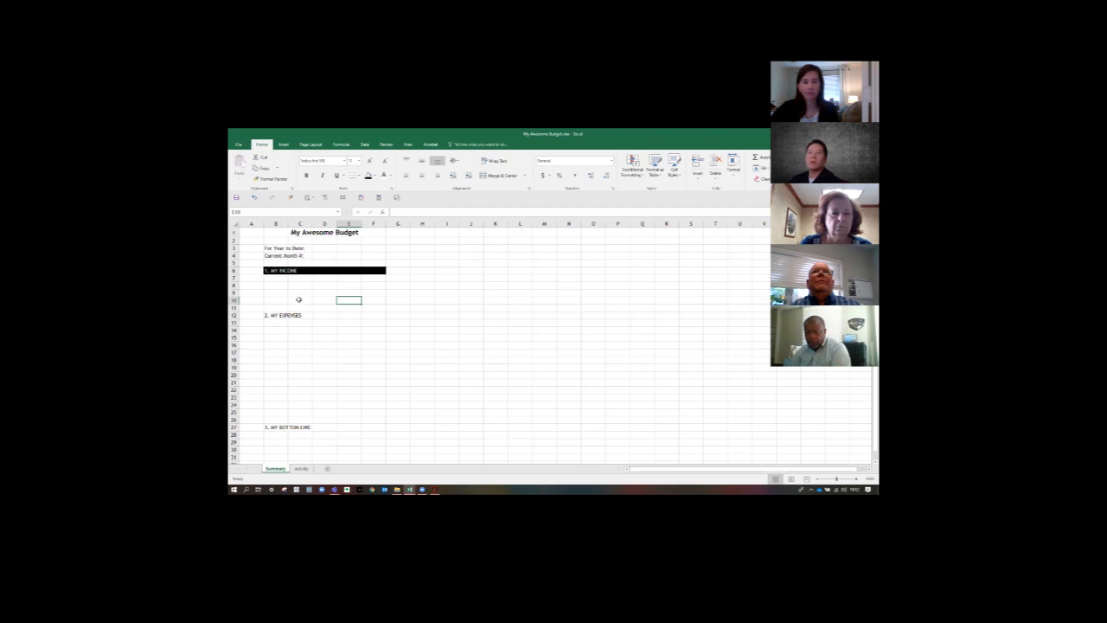
- Try copying the income heading's formatting from B6:F6 to the expenses heading B12:F12 with Format Painter, and undo it
drag(268, 315, 370, 319)
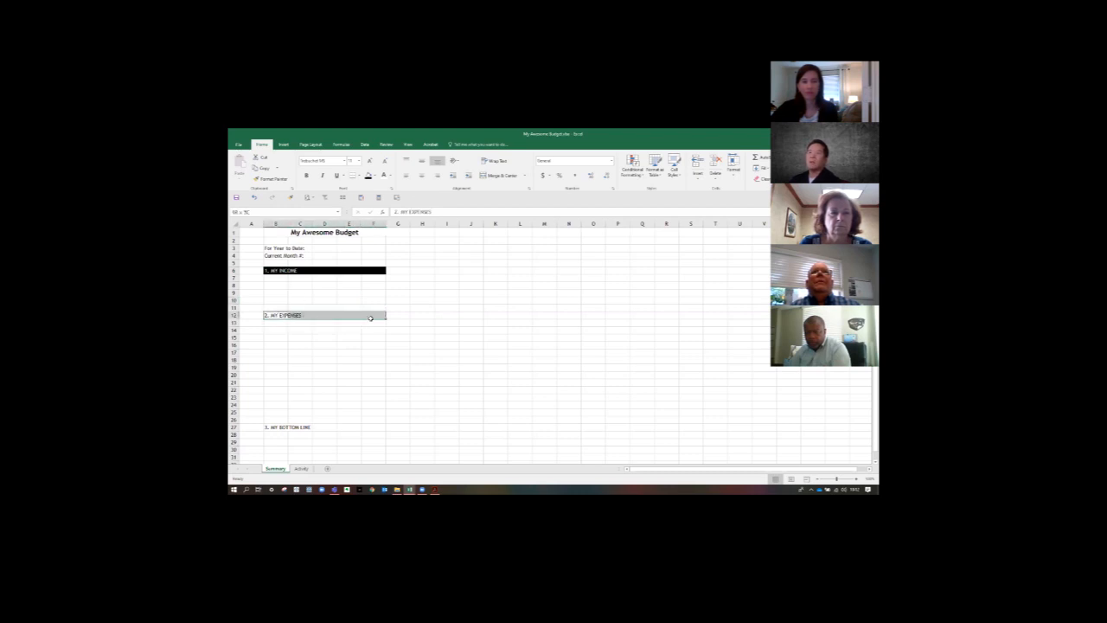
drag(270, 428, 382, 430)
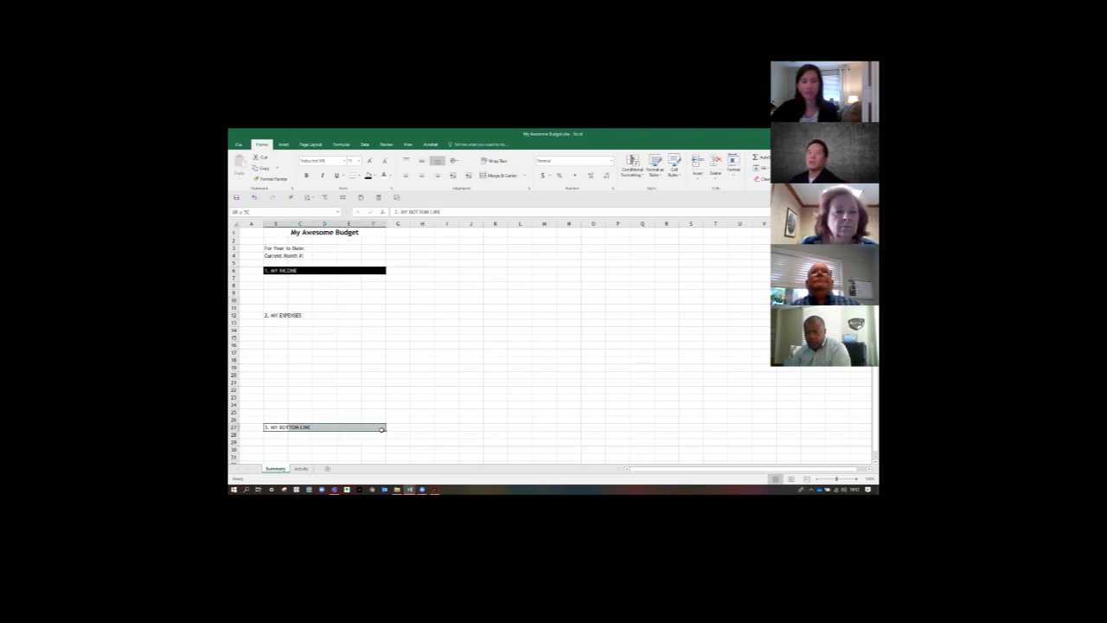
drag(268, 271, 374, 271)
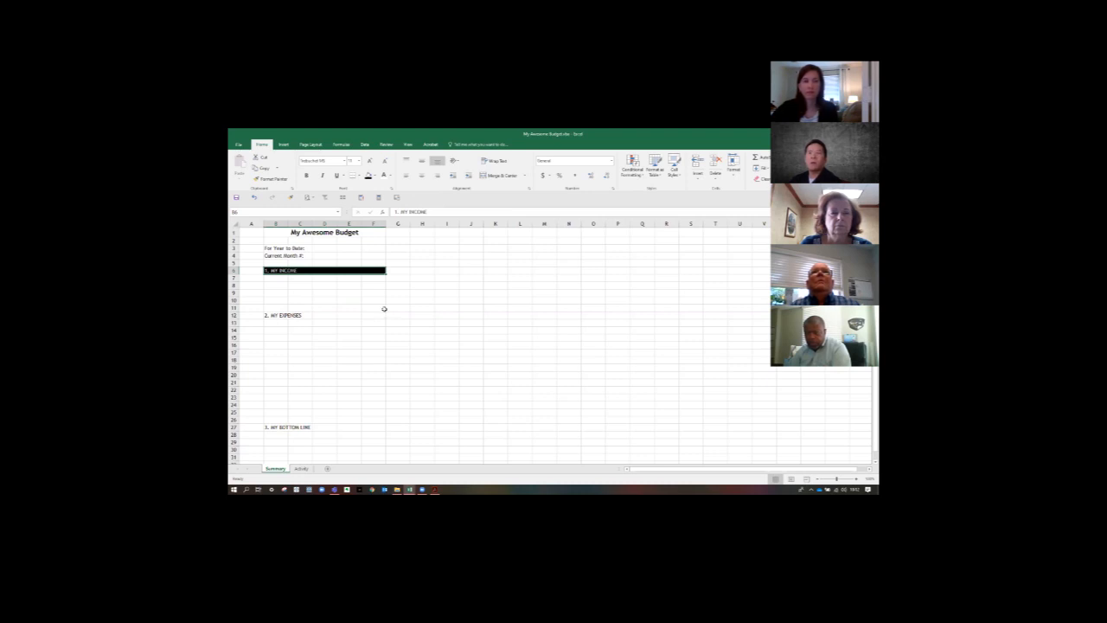
click(260, 179)
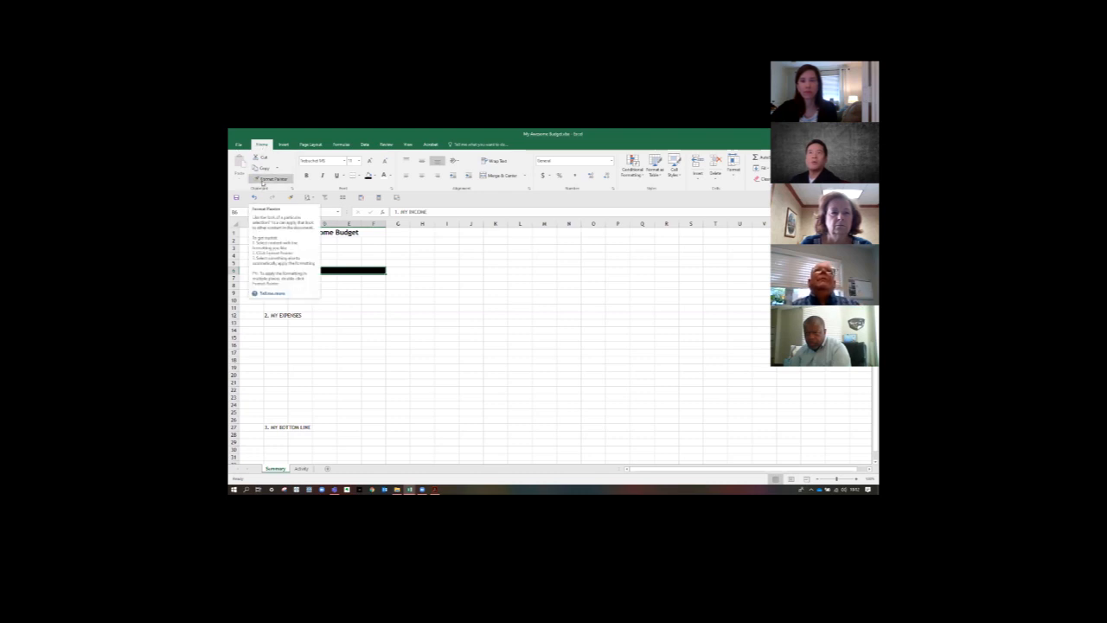
click(262, 180)
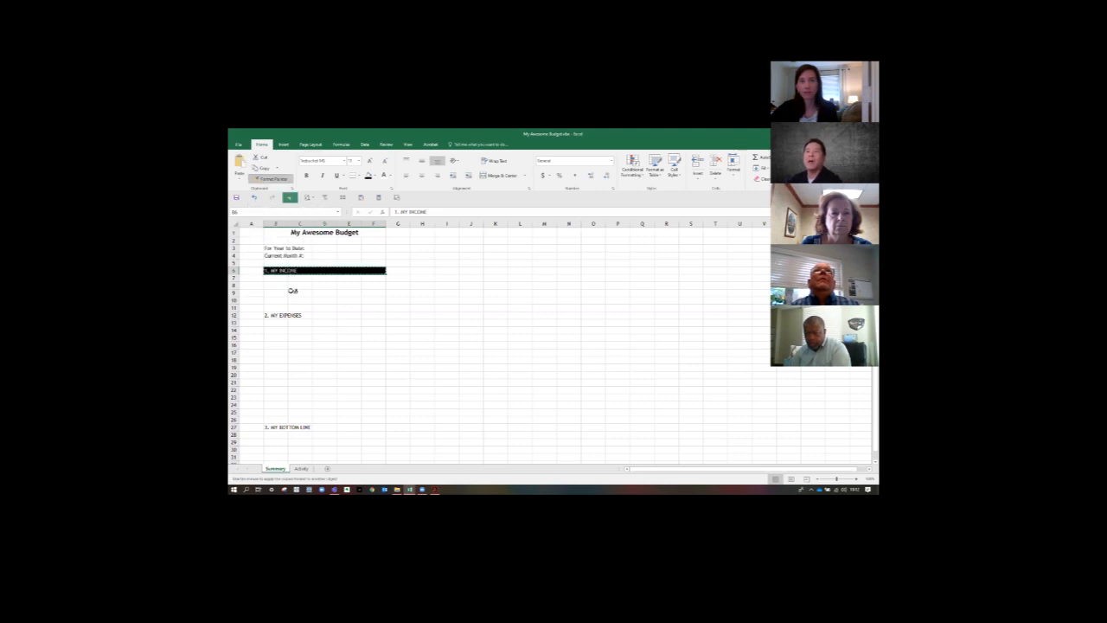
drag(269, 314, 379, 318)
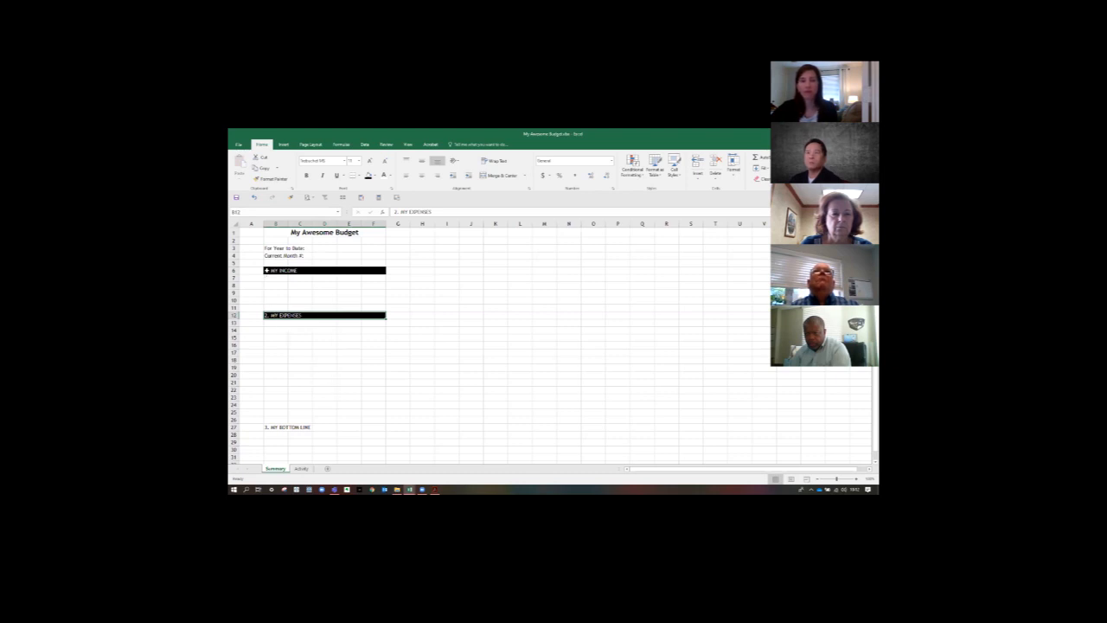
click(436, 349)
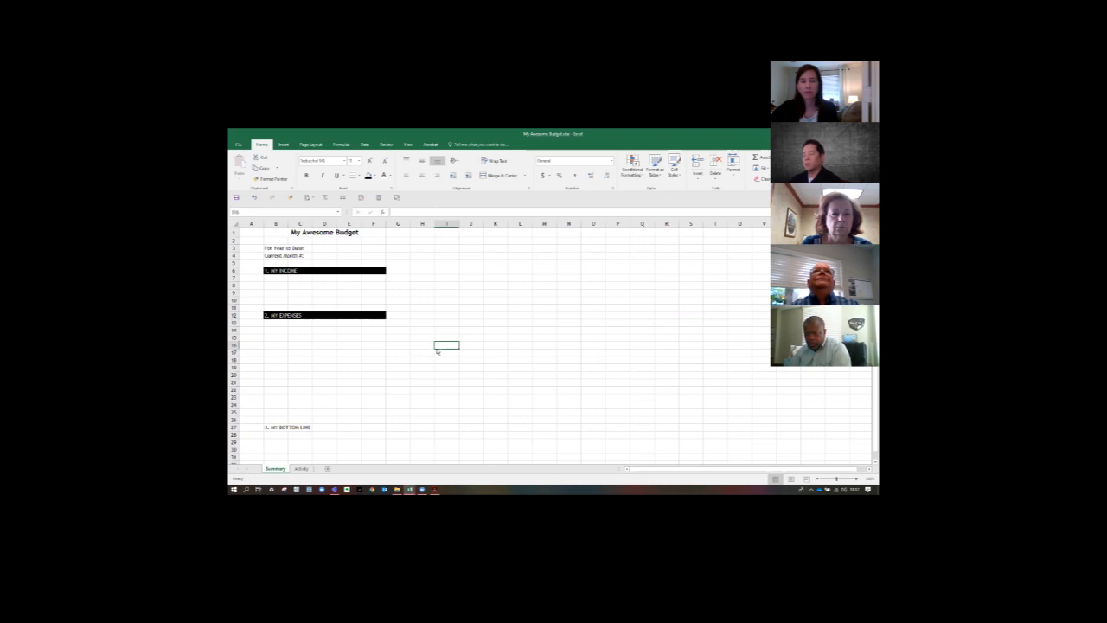
key(ctrl+z)
- Copy the formatting of B6:F6 to both the expenses heading B12:F12 and the bottom line heading B27:F27 with Format Painter
drag(274, 271, 367, 272)
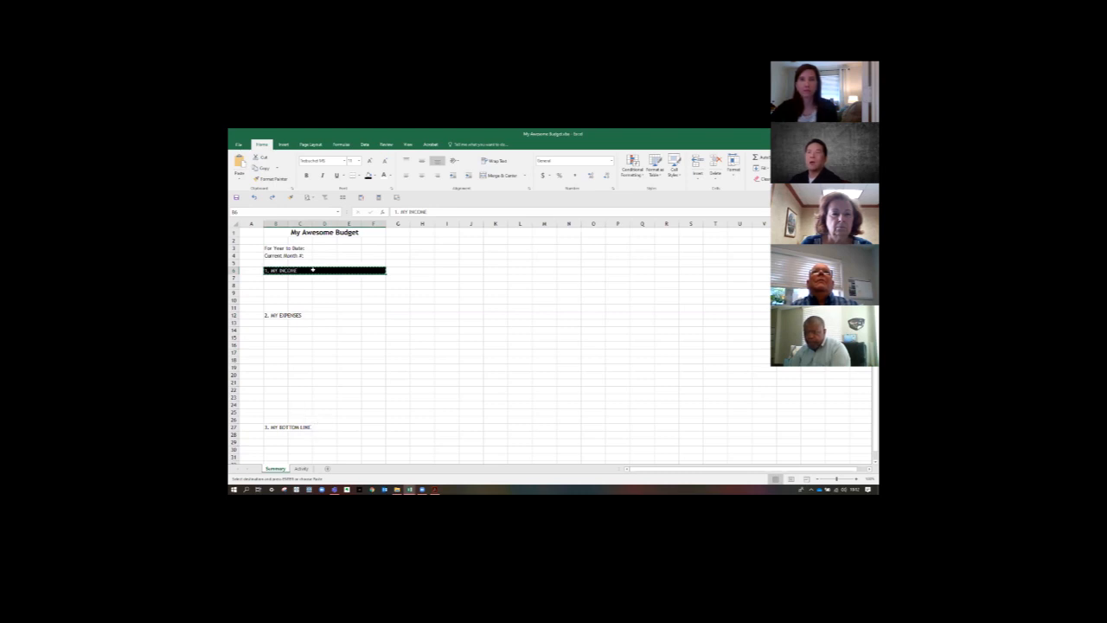
click(271, 179)
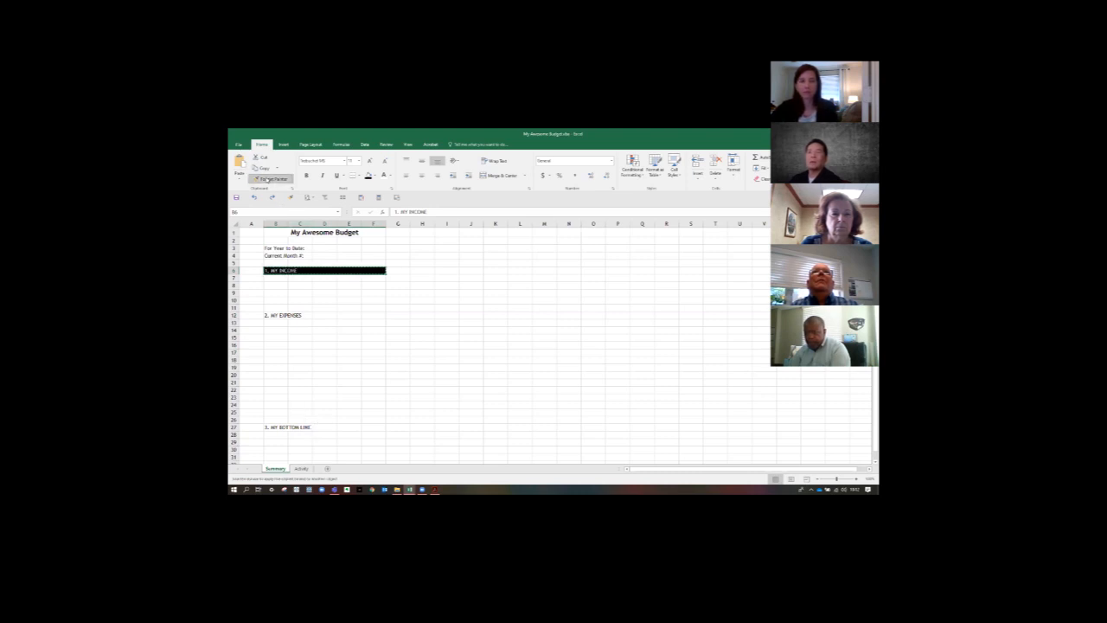
drag(272, 315, 381, 316)
drag(273, 427, 383, 427)
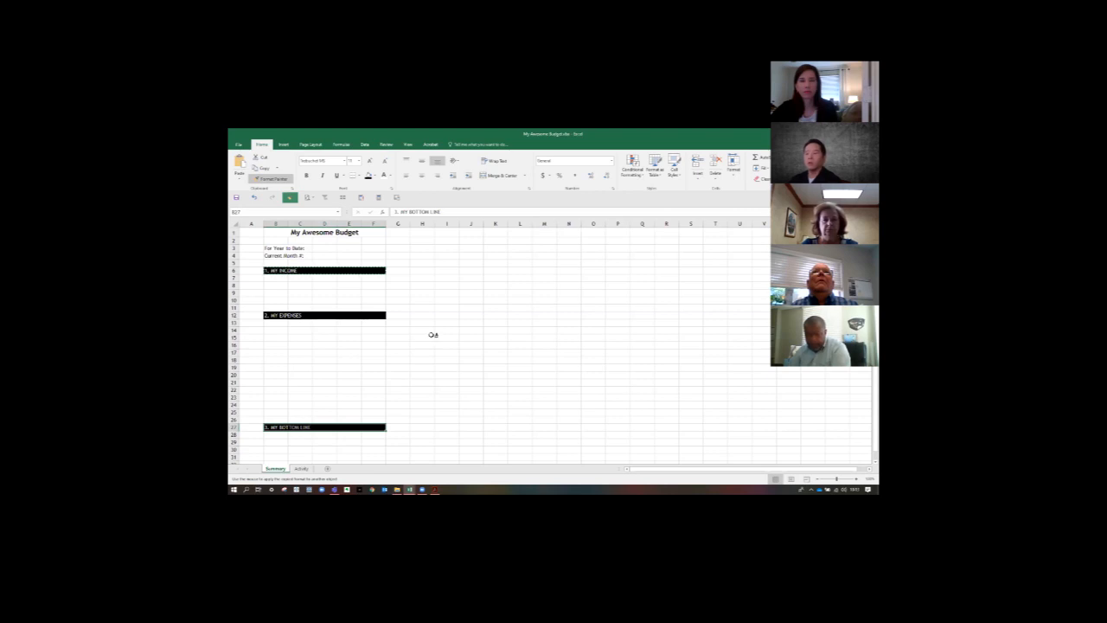
- Try painting the heading format onto the empty cells H5:L5, leave Format Painter, and undo the painted format
click(416, 261)
right_click(415, 261)
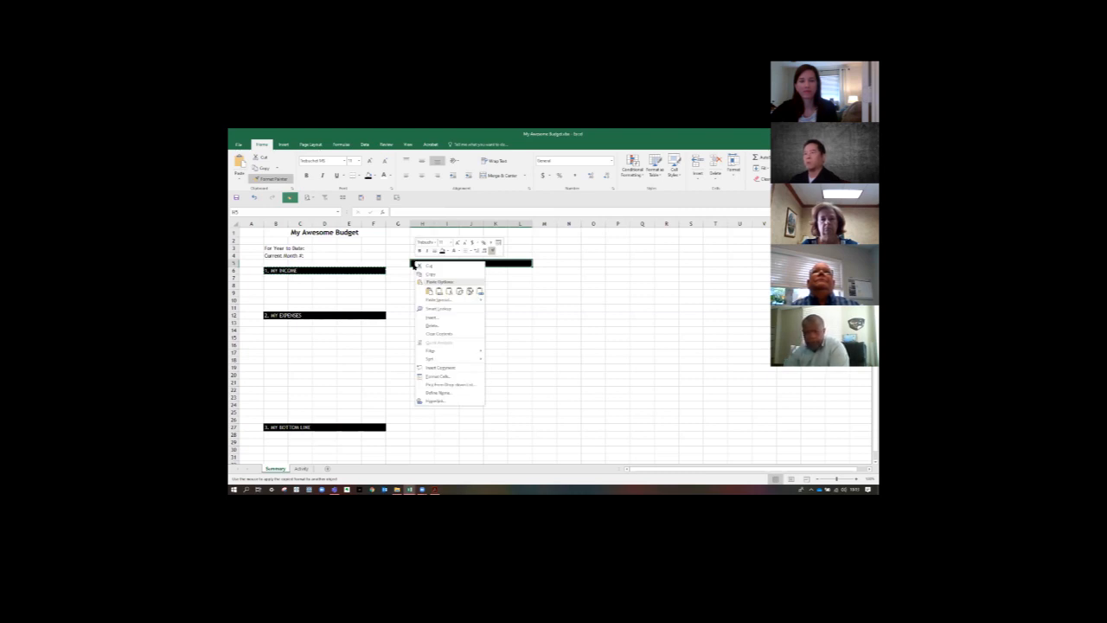
key(Escape)
key(ctrl+z)
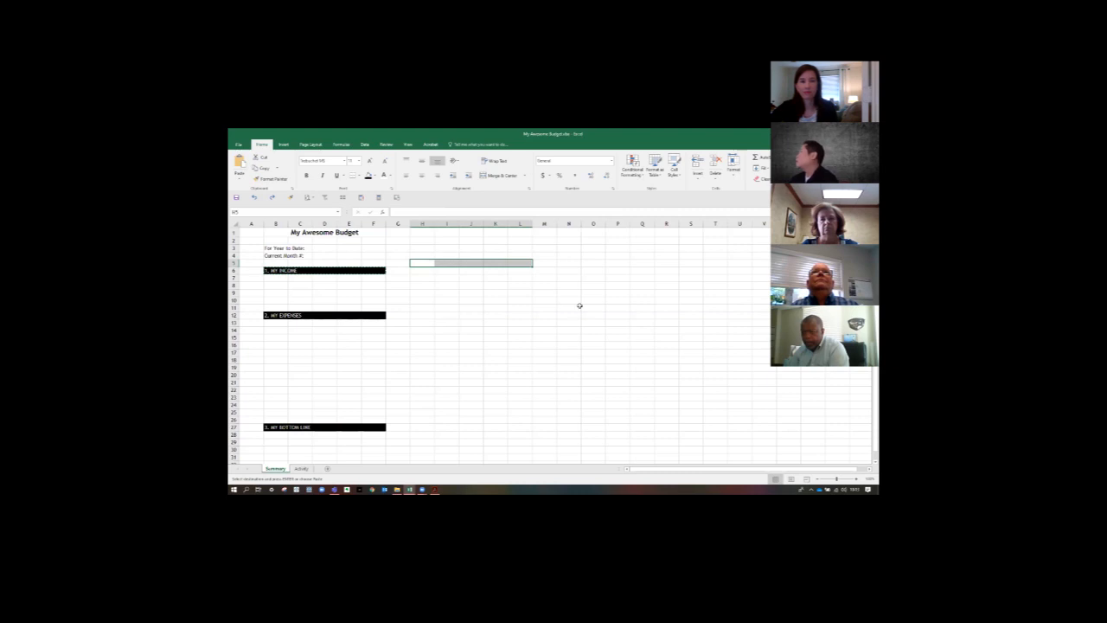
- Narrow column A of the Summary worksheet into a slim margin through its Column Width setting
key(alt+Tab)
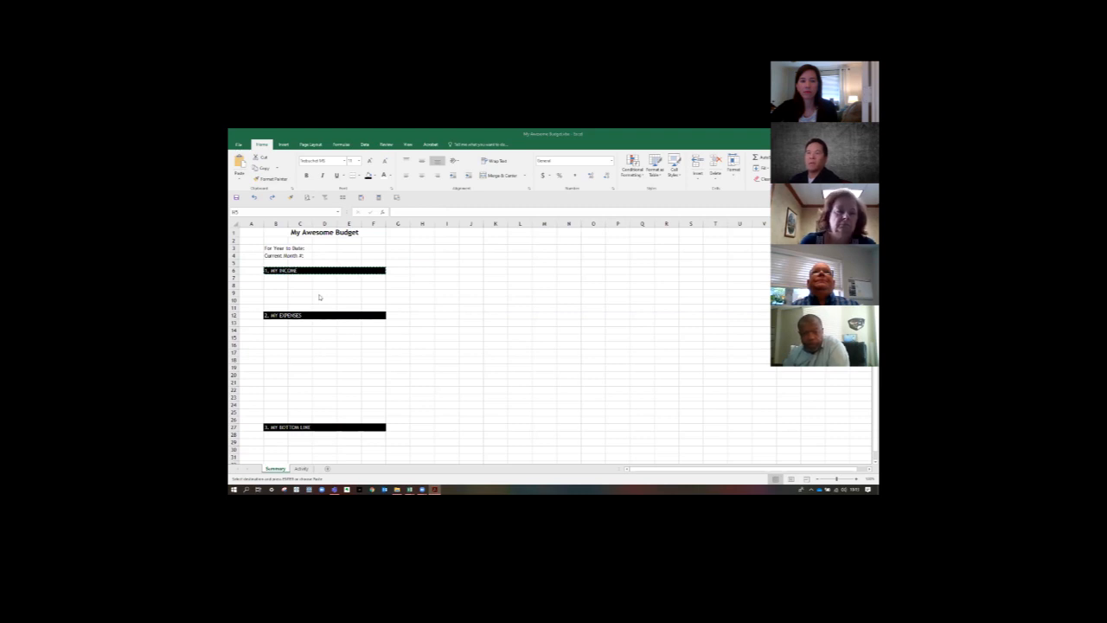
click(250, 224)
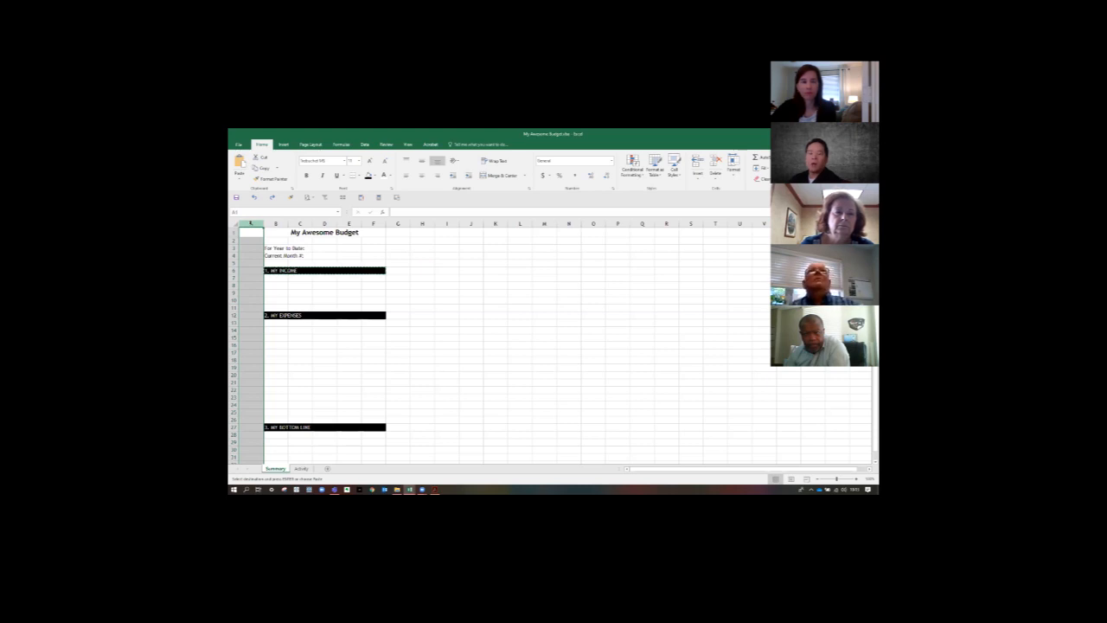
right_click(251, 224)
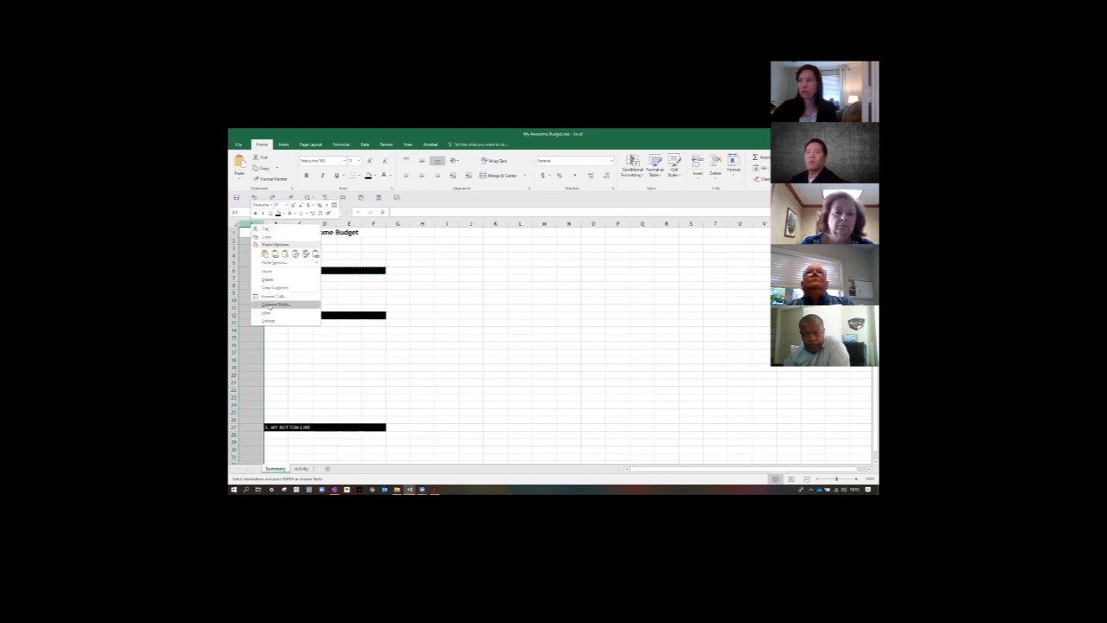
click(268, 306)
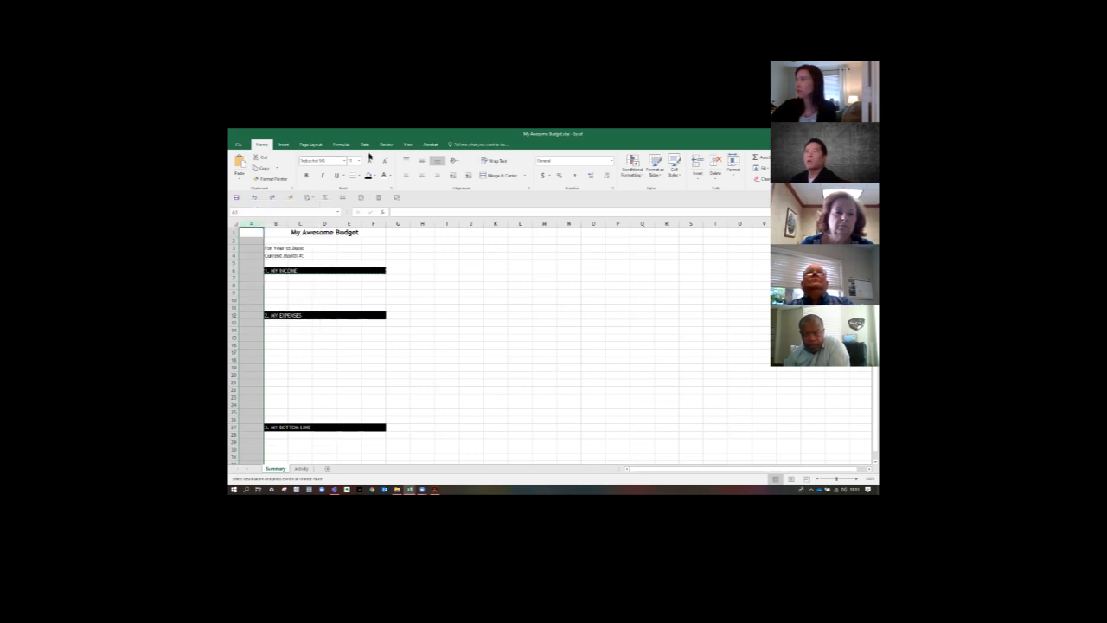
click(732, 166)
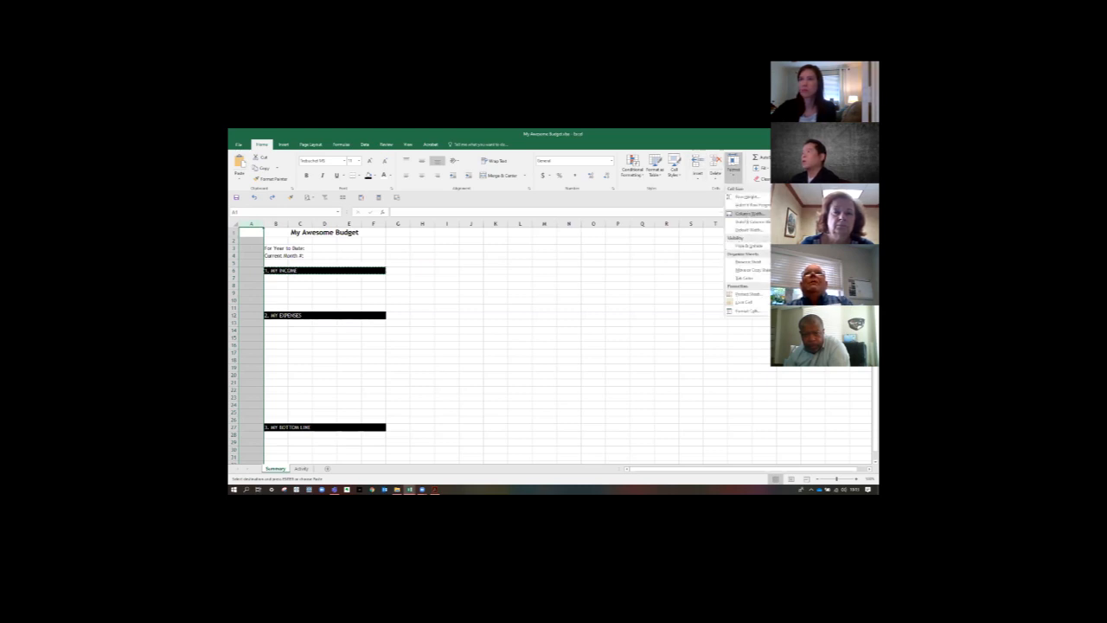
click(745, 213)
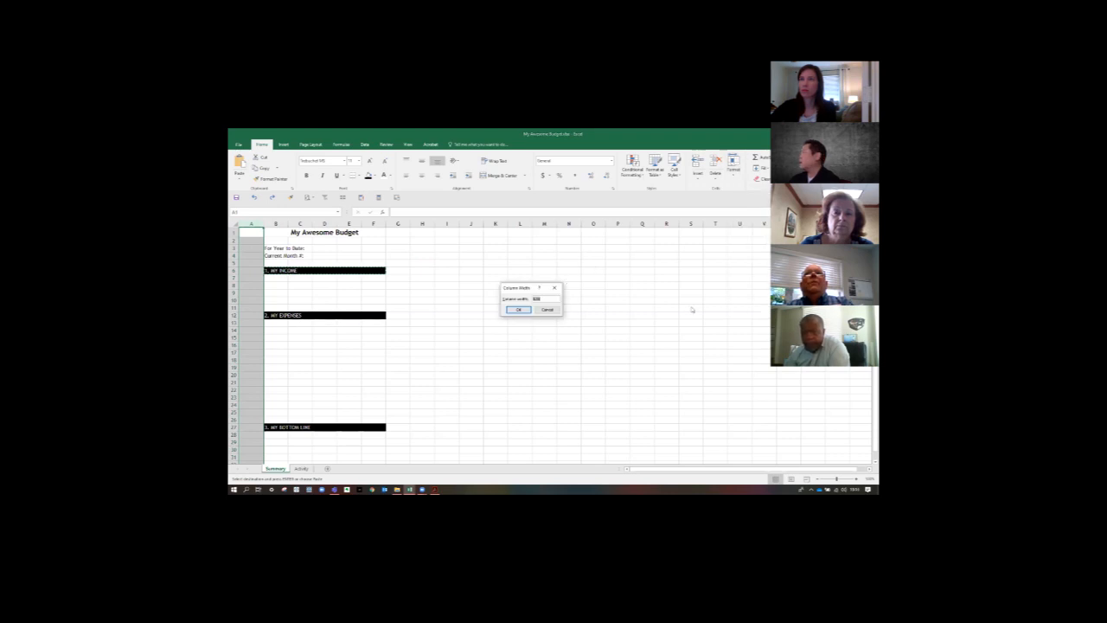
key(Return)
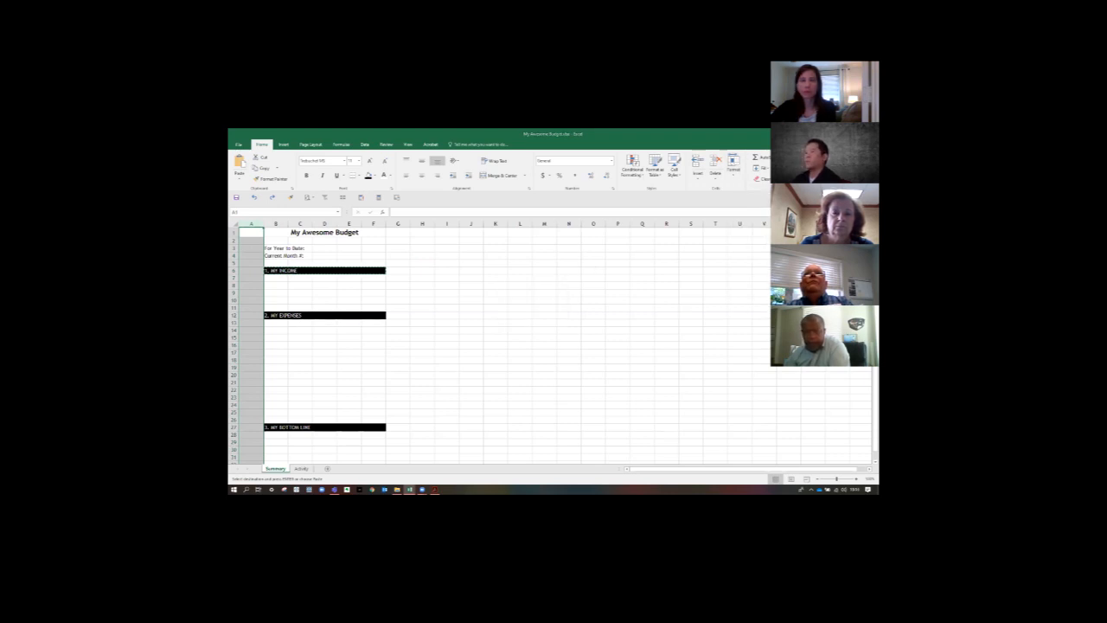
click(427, 277)
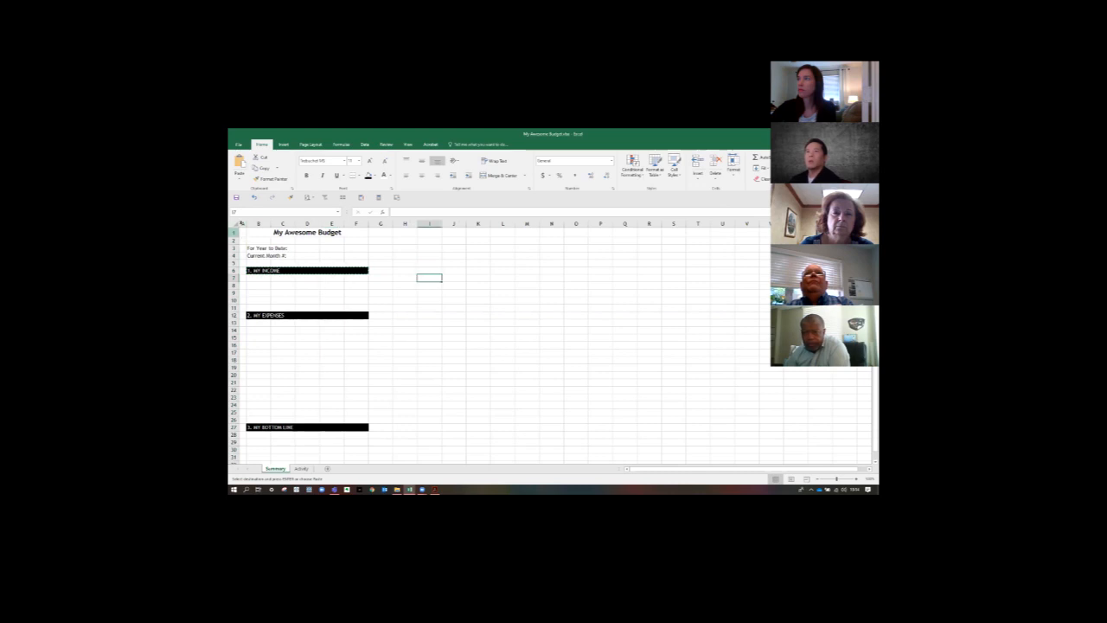
click(260, 223)
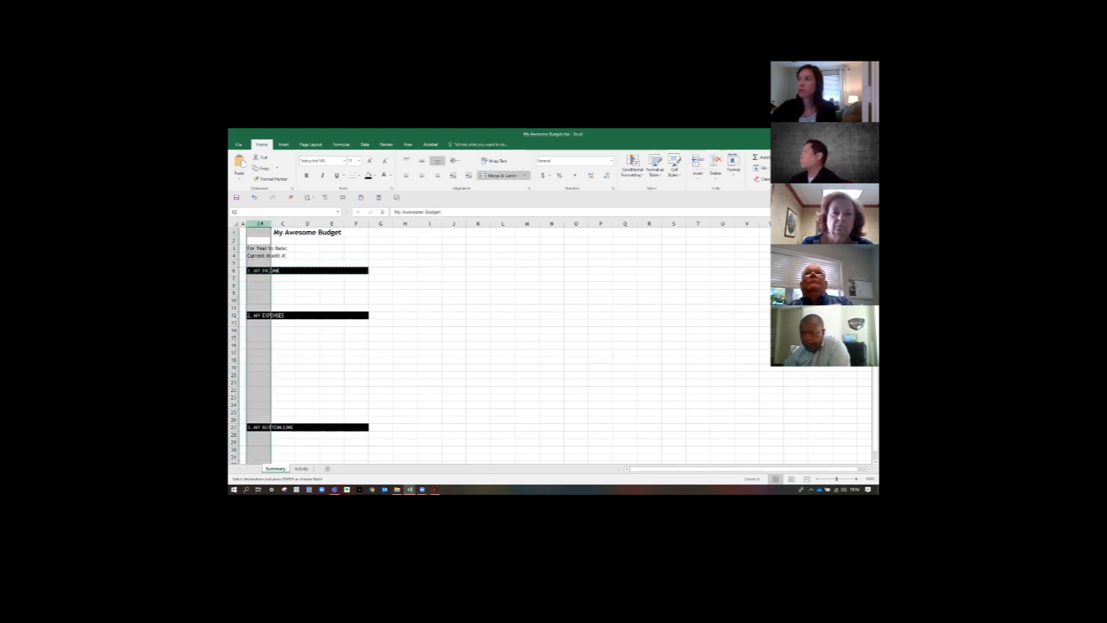
right_click(261, 224)
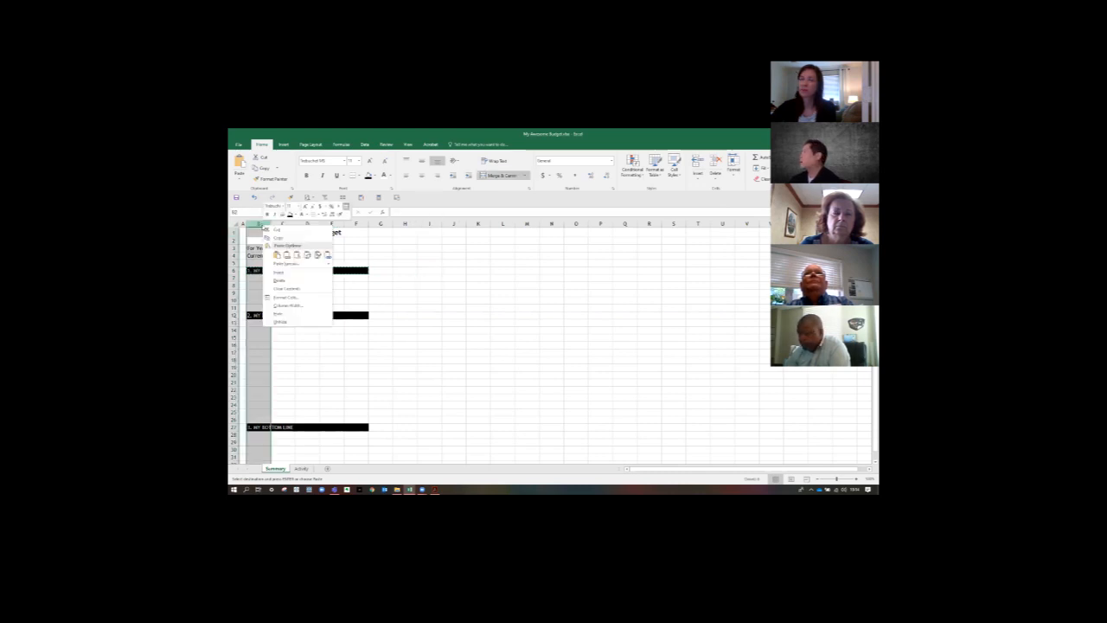
click(286, 289)
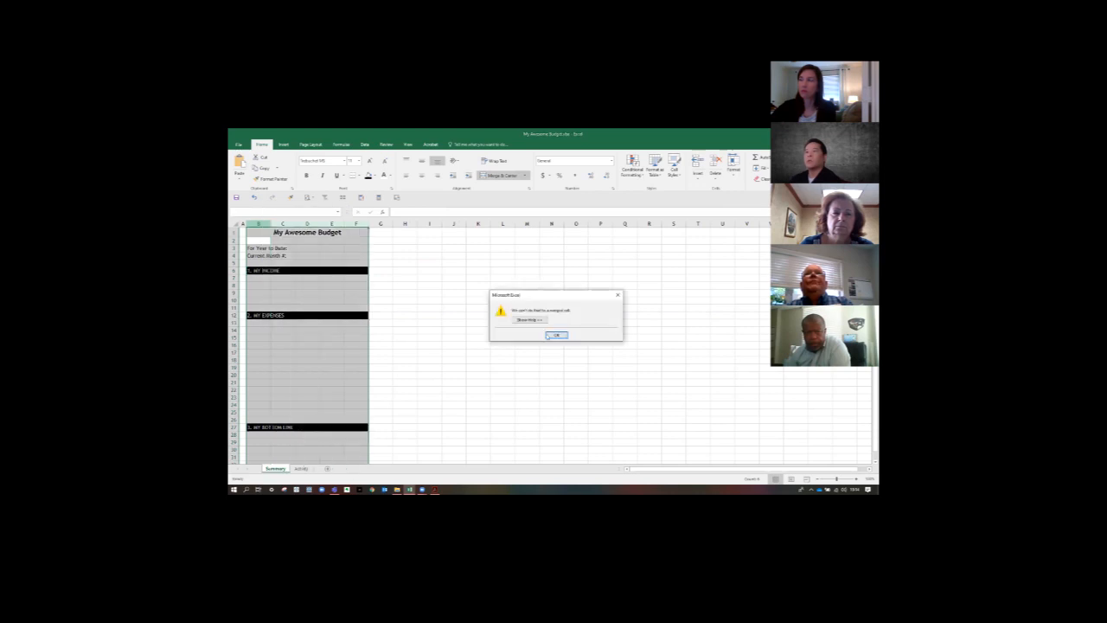
click(553, 335)
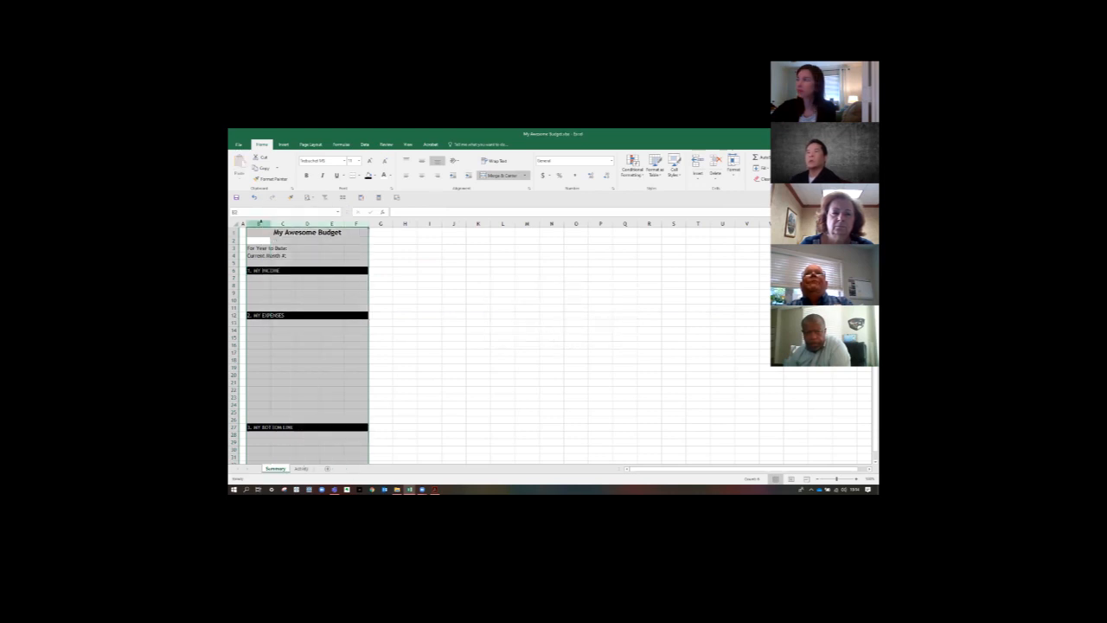
- Widen column B of the Summary worksheet through its Column Width setting so the labels fit
click(258, 223)
right_click(258, 223)
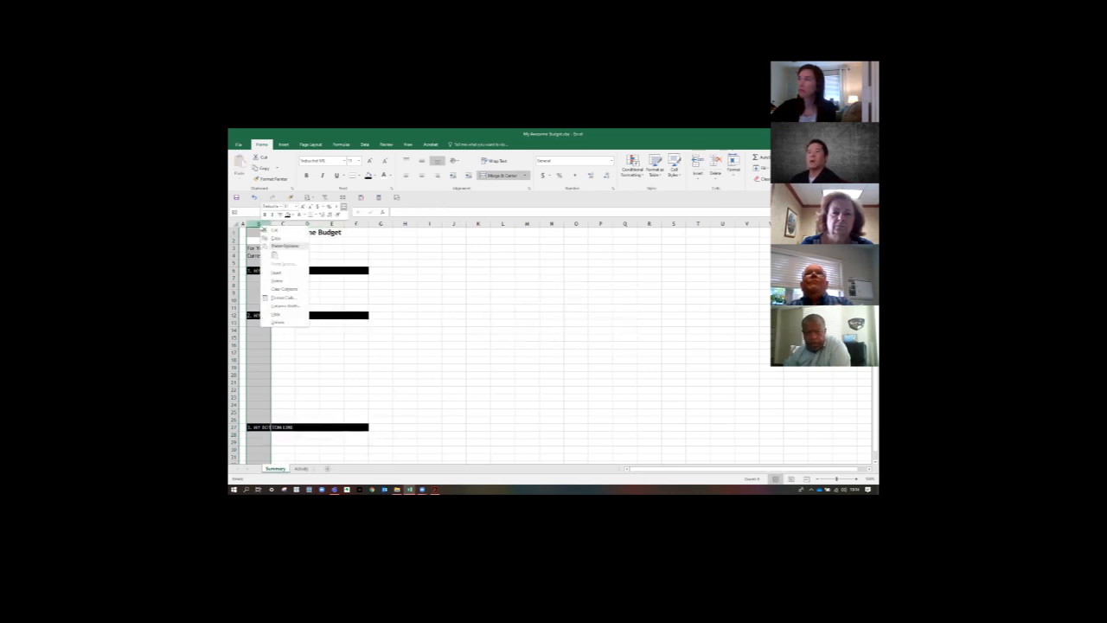
click(273, 306)
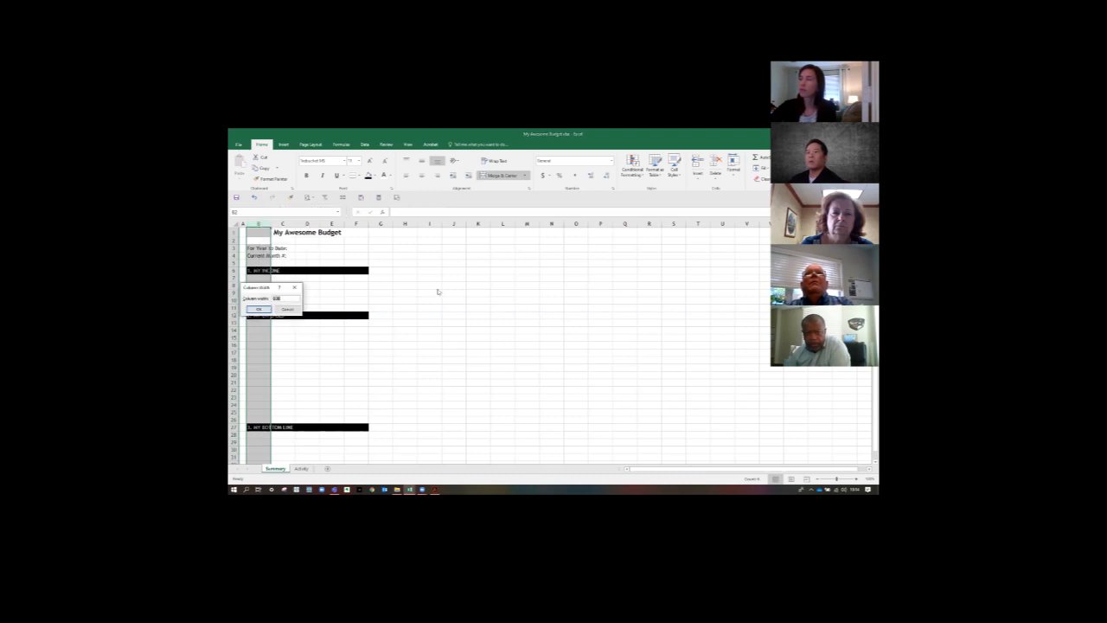
text(10)
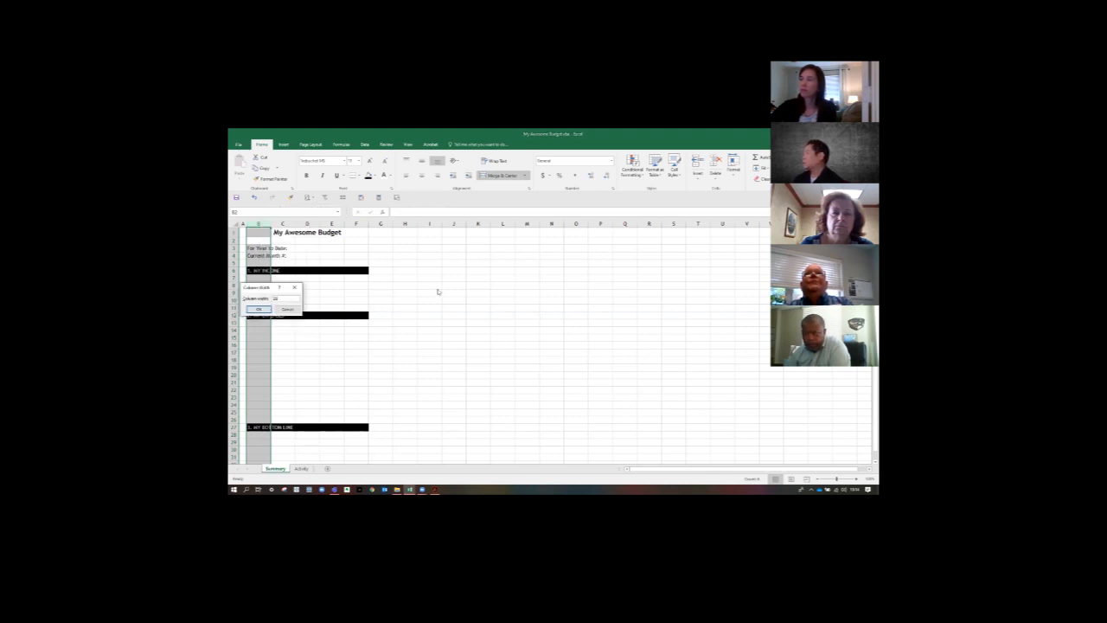
key(Return)
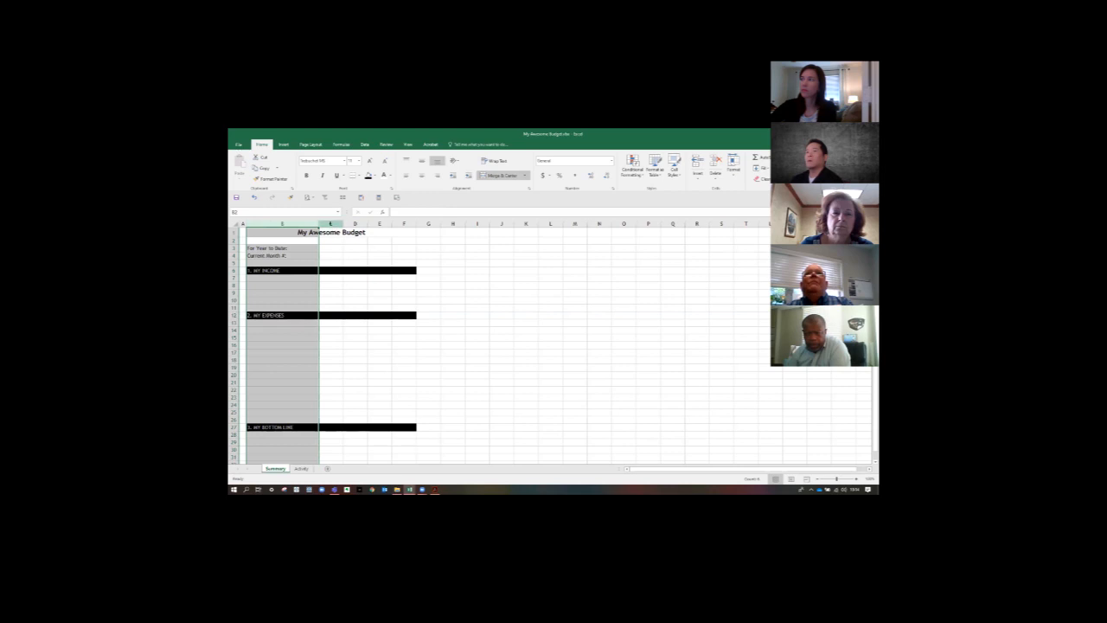
- Set the width of column C to 38 and deselect the column
click(331, 223)
right_click(333, 225)
click(355, 303)
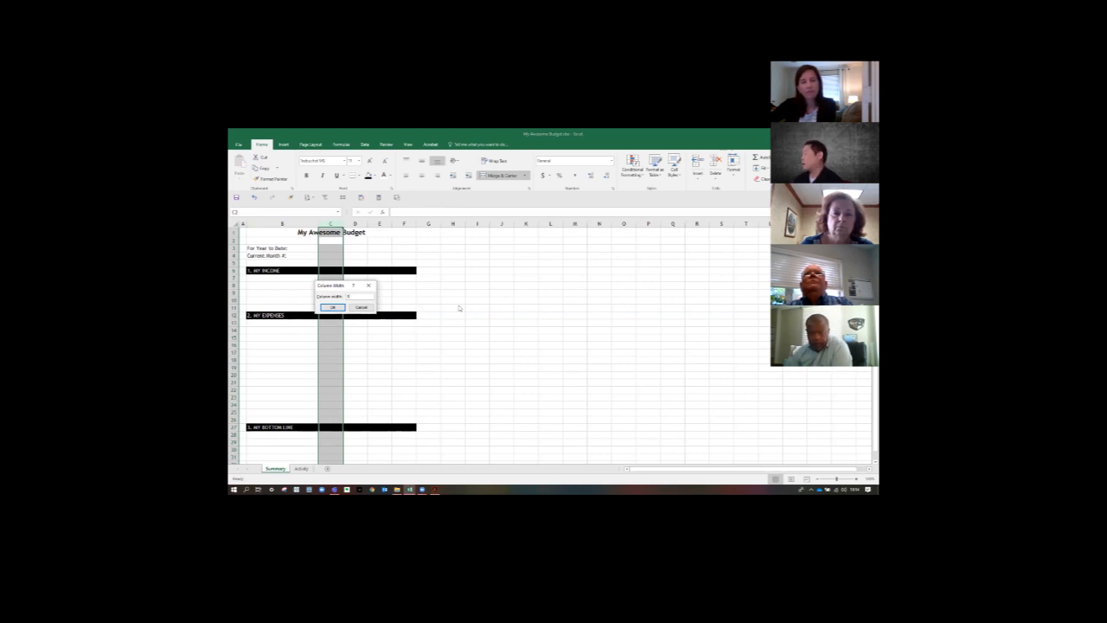
text(38)
key(Return)
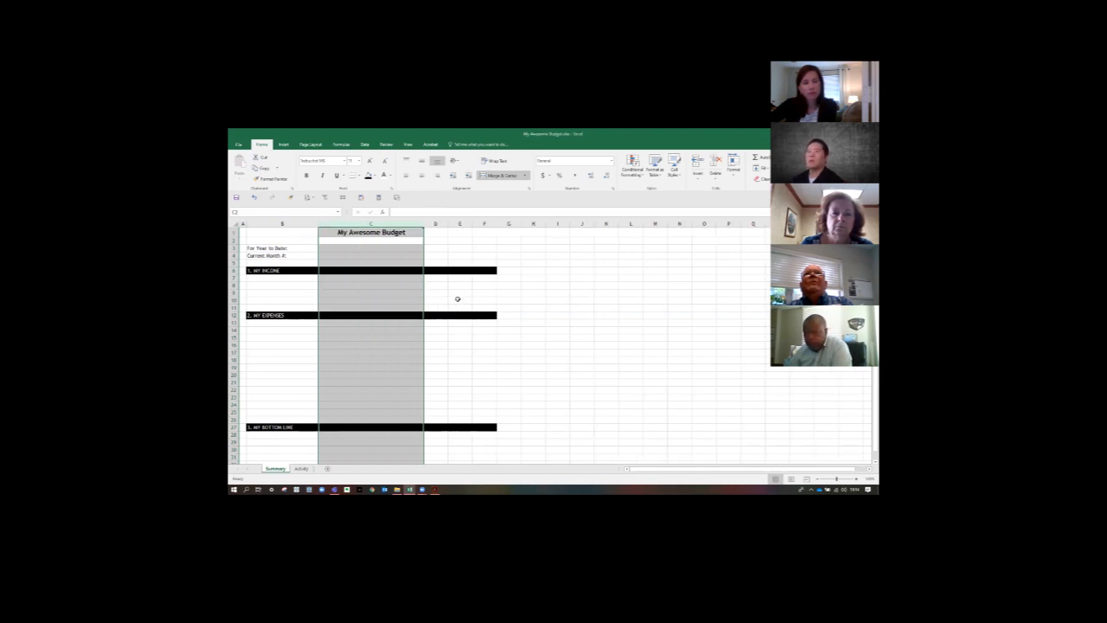
click(459, 286)
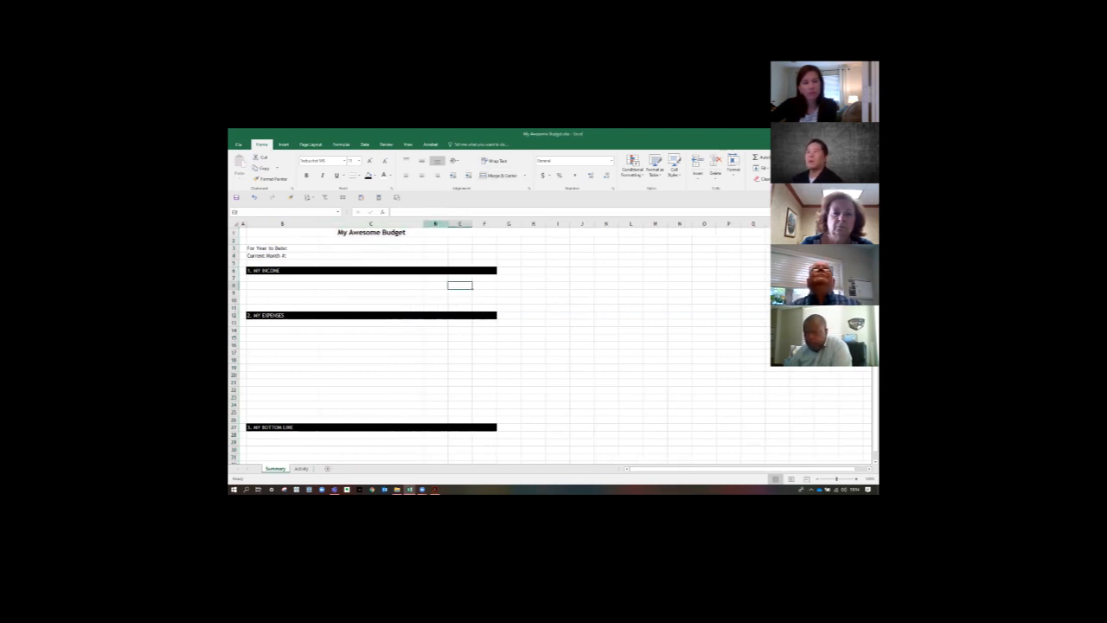
drag(435, 224, 481, 225)
click(534, 270)
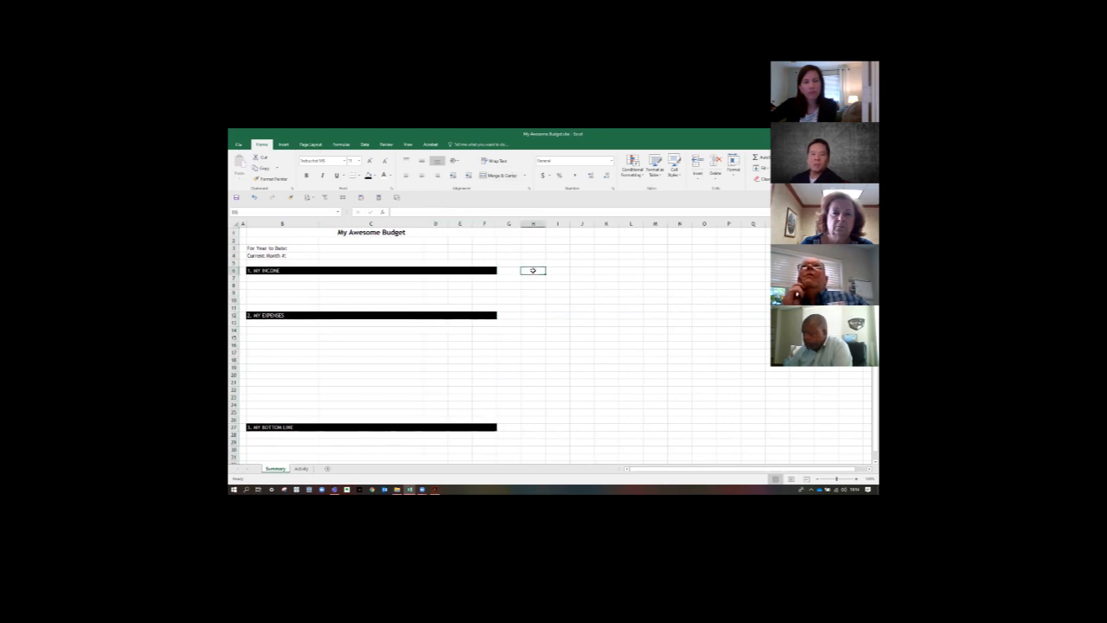
click(441, 225)
click(461, 224)
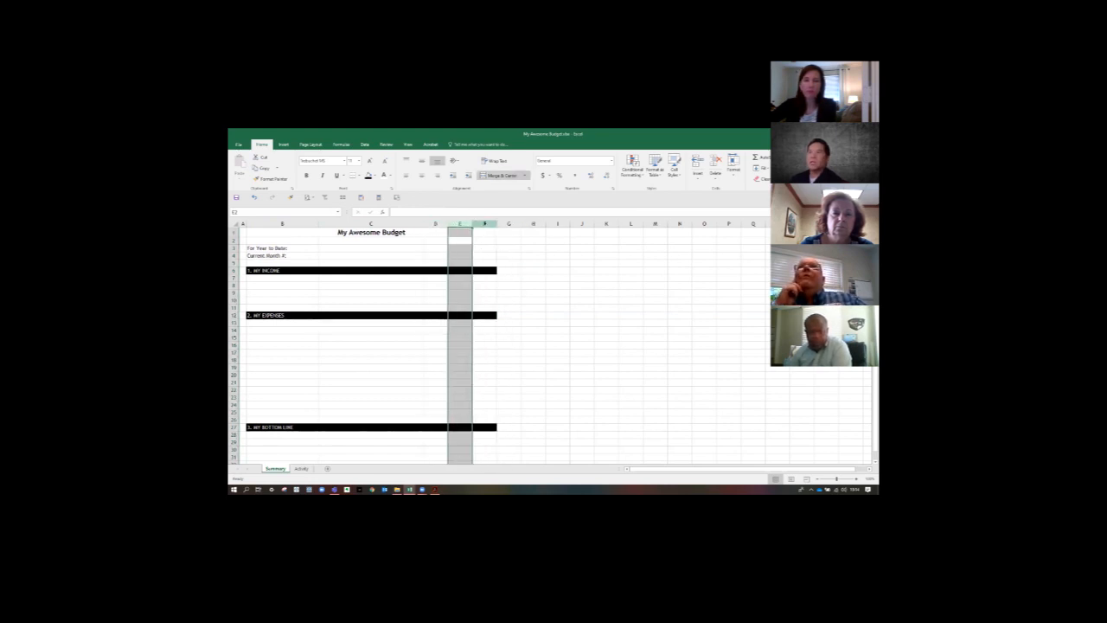
click(485, 224)
click(440, 224)
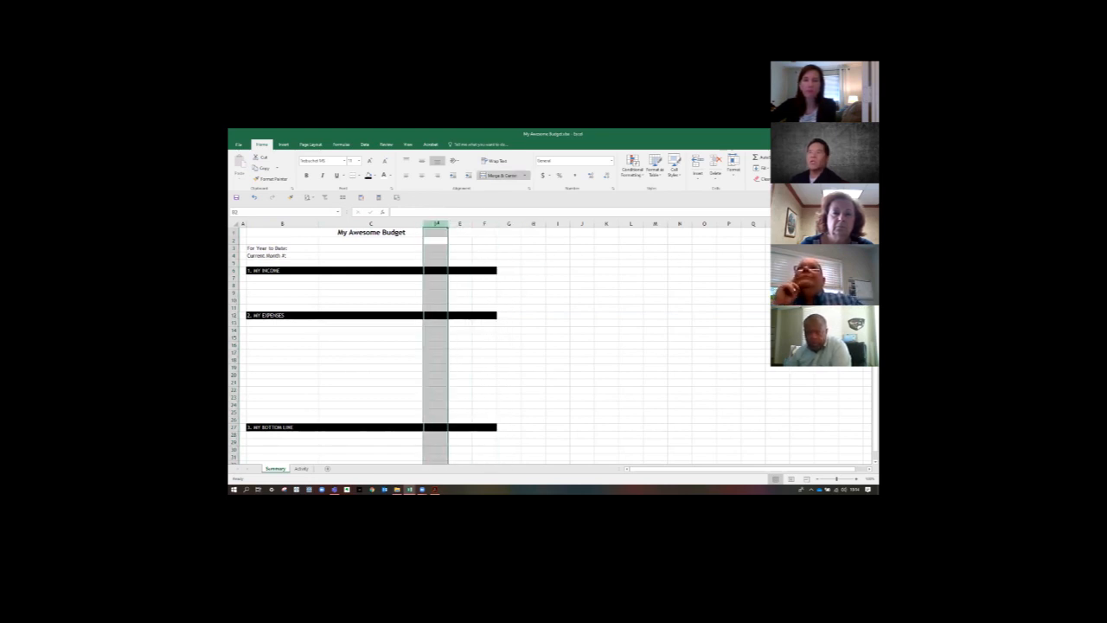
- Widen columns D through F together to one equal width through the Column Width setting
drag(439, 224, 489, 224)
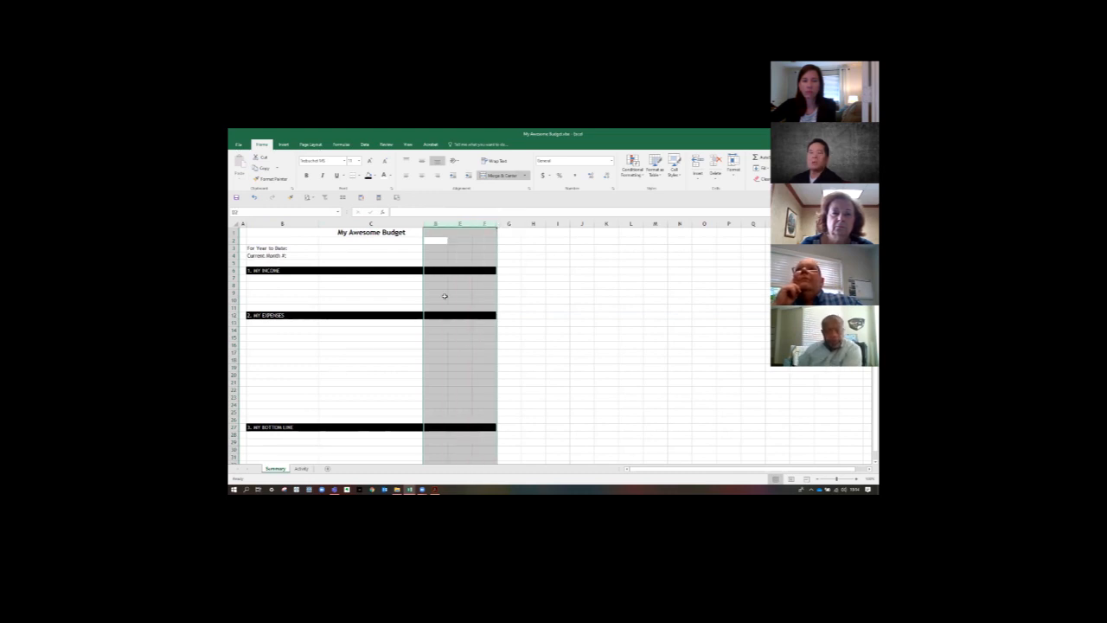
right_click(436, 224)
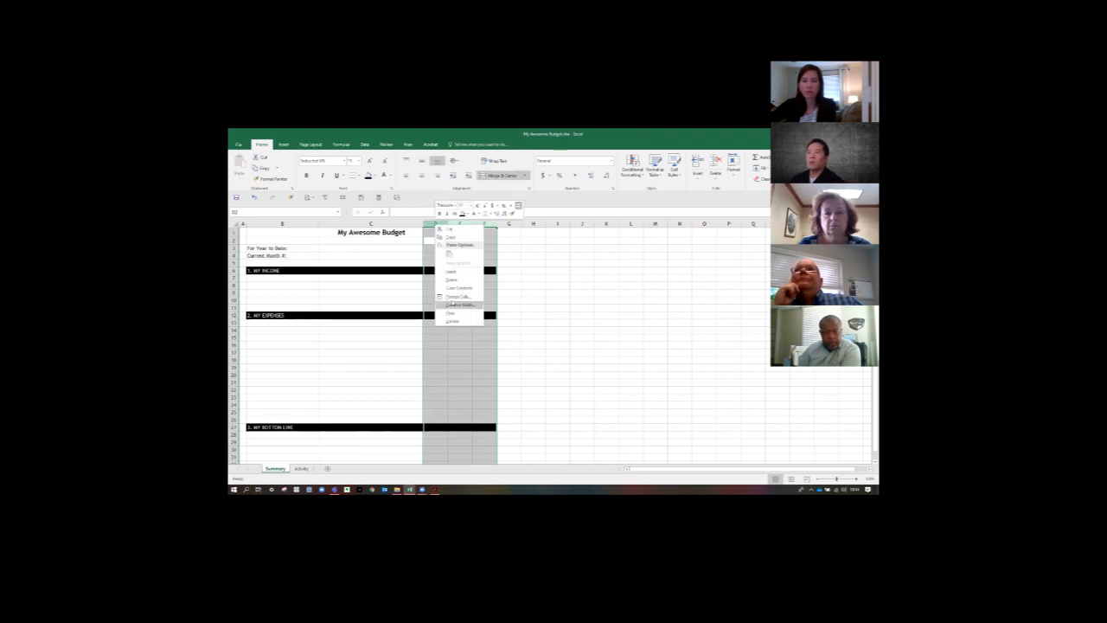
click(453, 305)
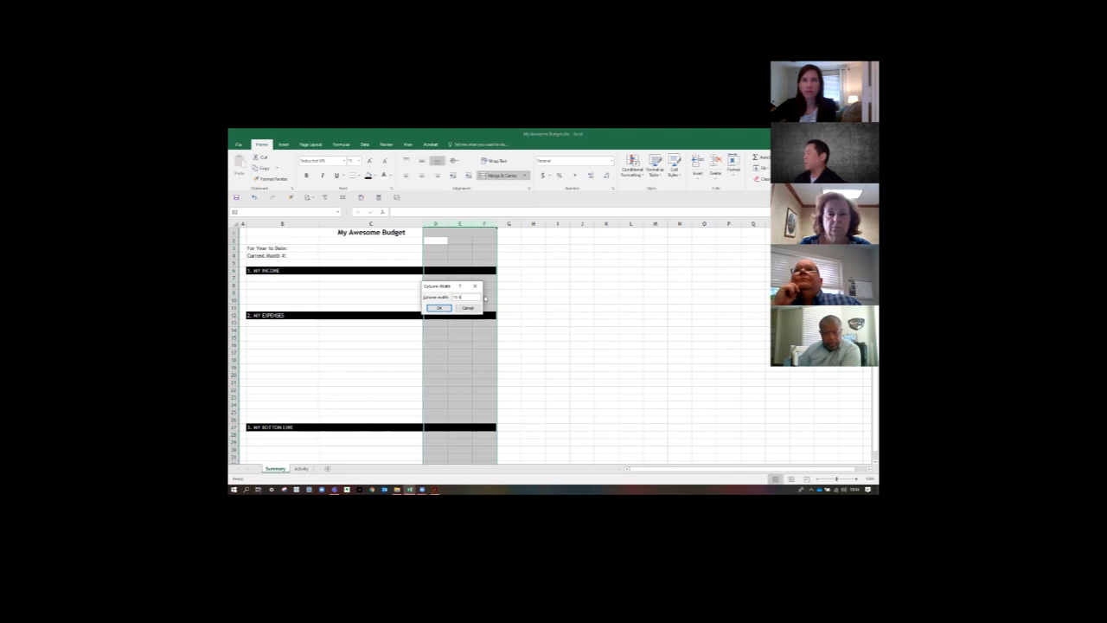
key(Return)
click(498, 298)
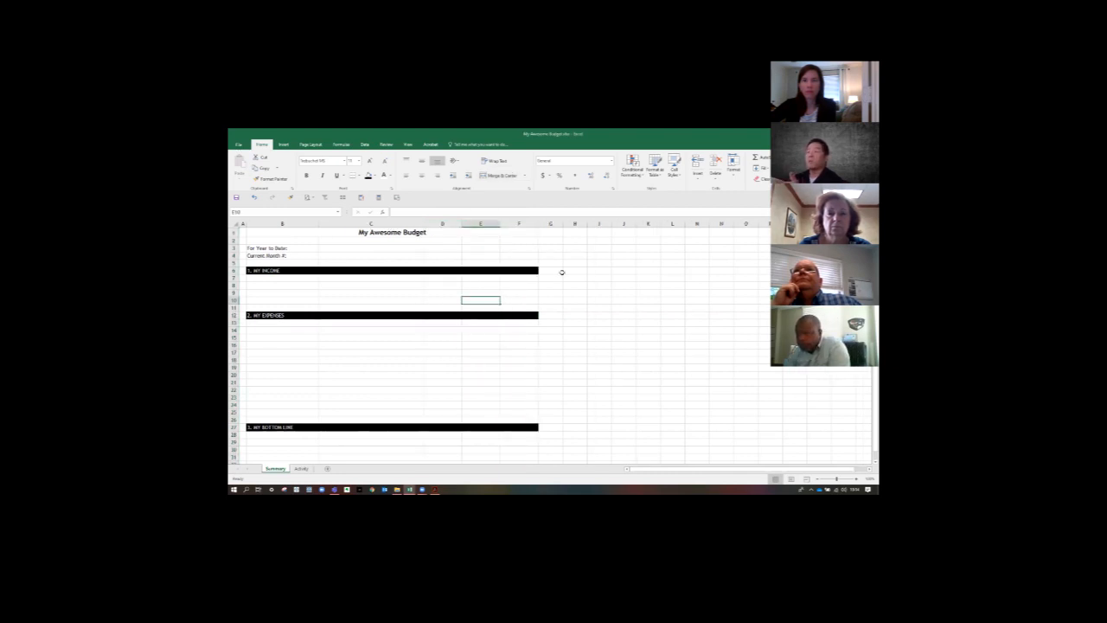
- Try resizing columns D through F together by hand, and restore their wider width through the Column Width setting
click(549, 224)
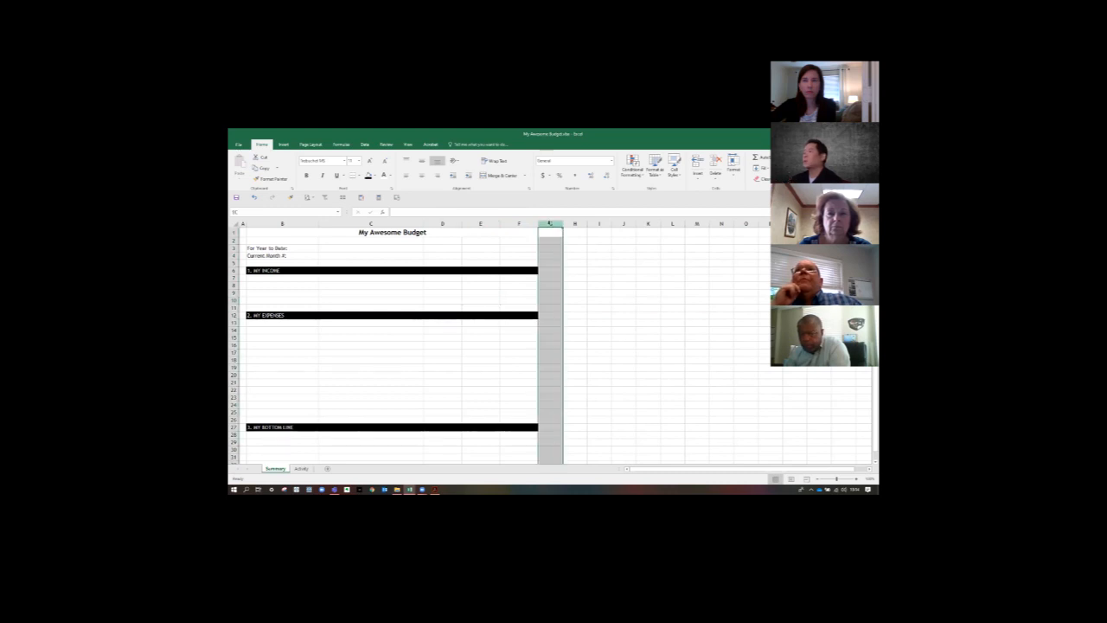
mouse_move(443, 223)
mouse_down()
mouse_move(519, 223)
mouse_move(450, 223)
mouse_up()
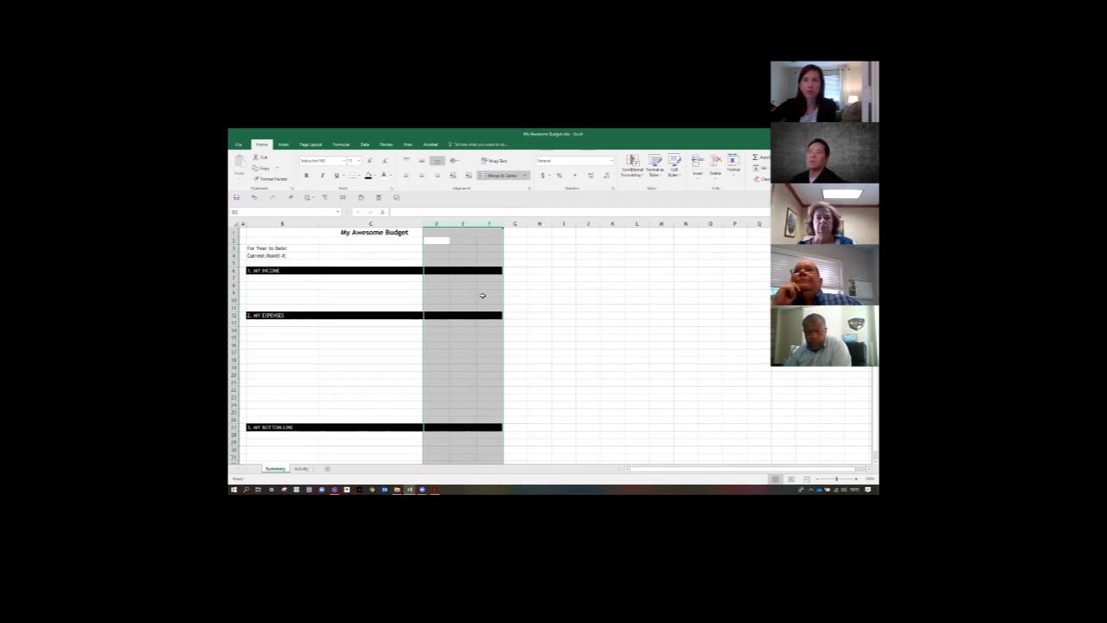
right_click(440, 224)
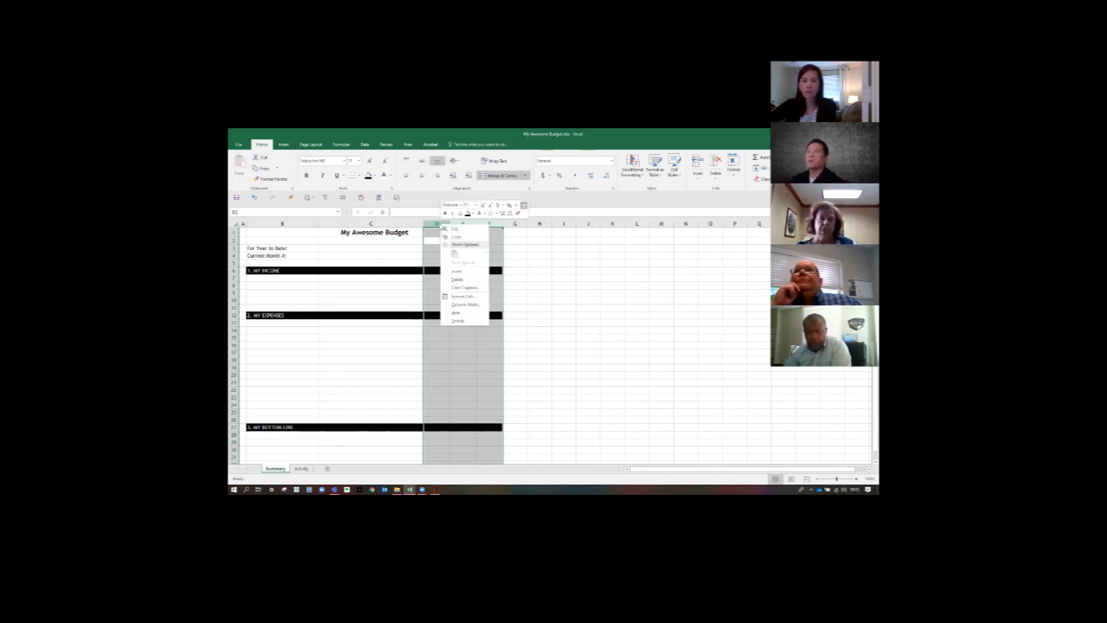
click(459, 304)
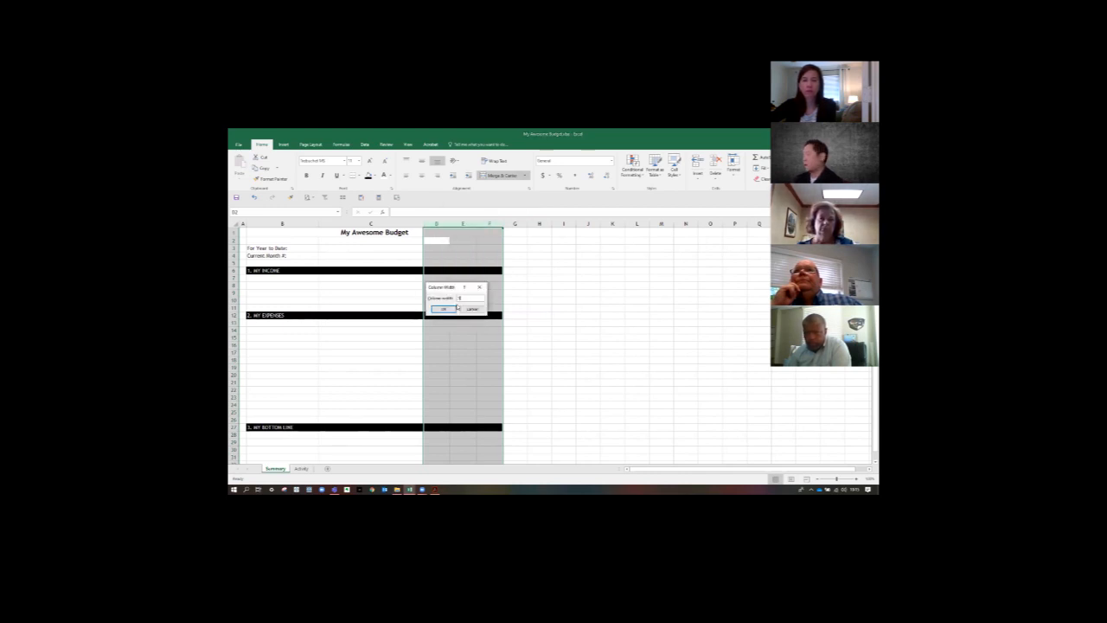
click(455, 308)
click(633, 273)
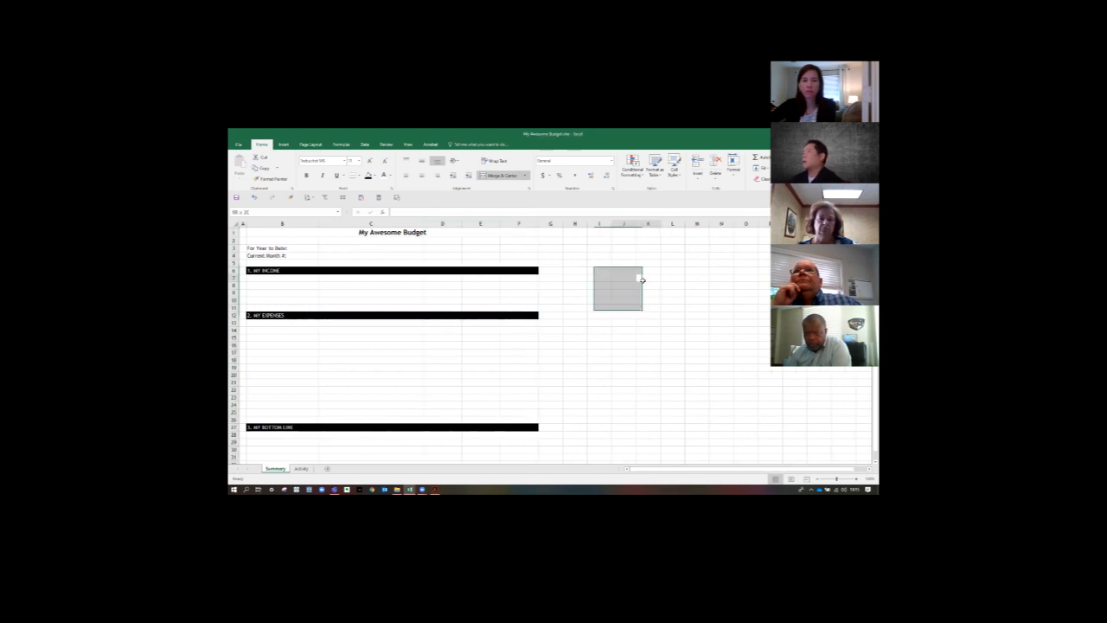
- Narrow column G into a slim margin beside the budget table through its Column Width setting
click(549, 224)
right_click(549, 226)
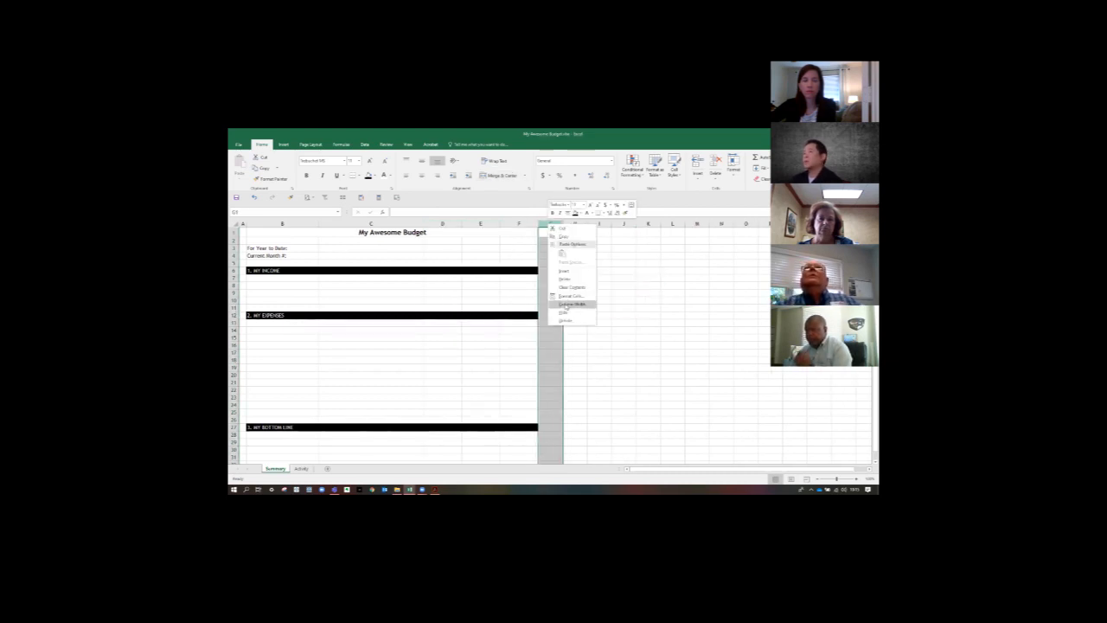
click(564, 304)
key(Return)
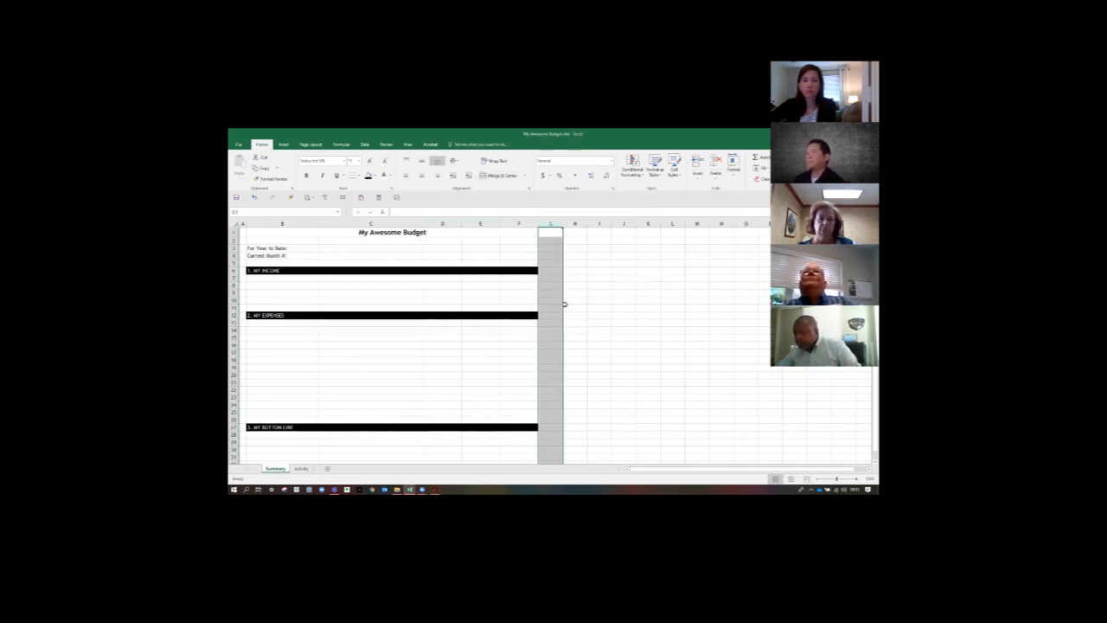
click(566, 307)
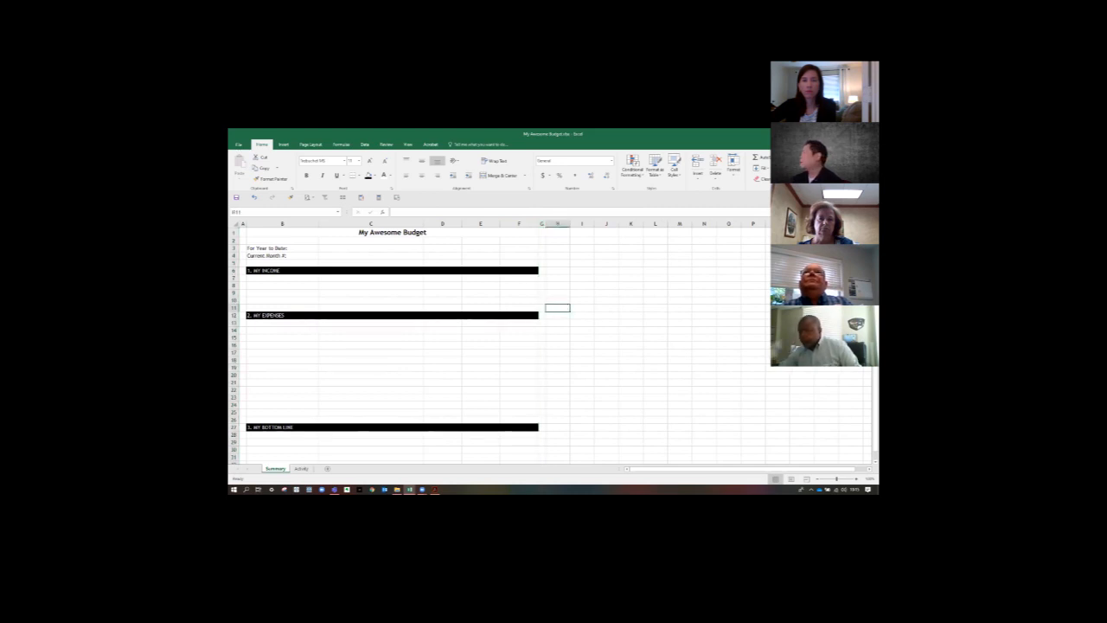
- Try copying the table's column headings from another workbook into row 7 below the income heading
click(435, 490)
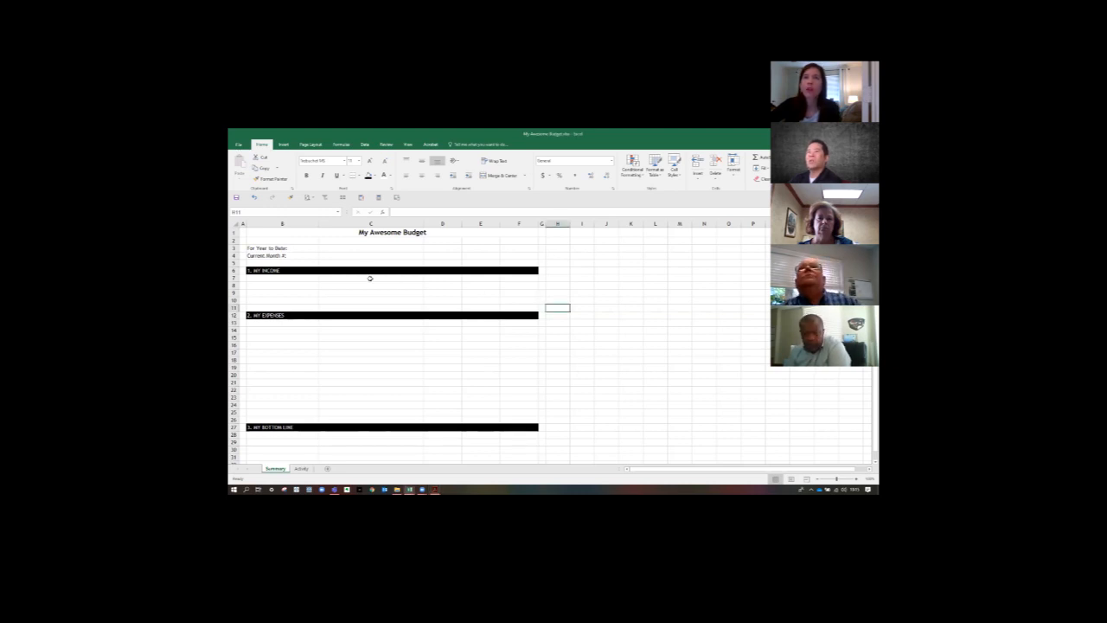
drag(306, 279, 547, 282)
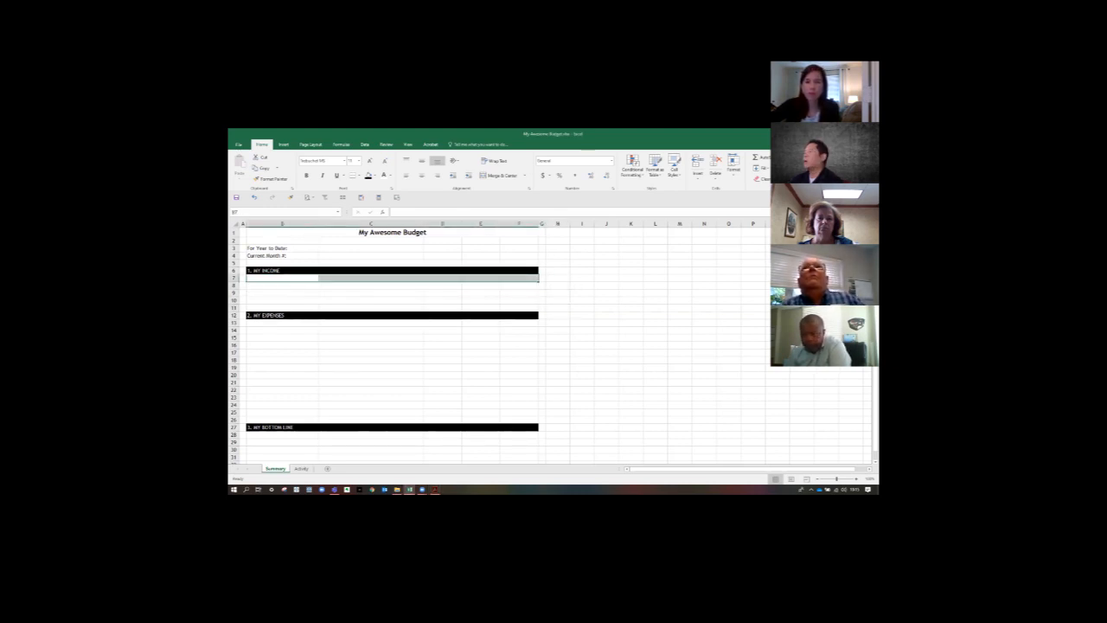
key(alt+Tab)
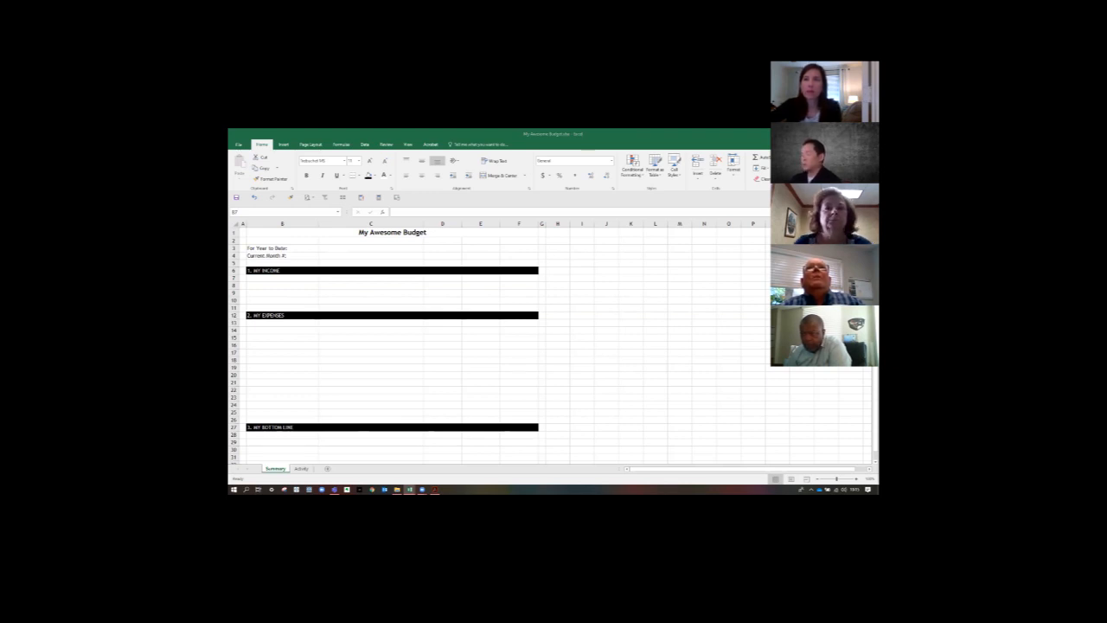
key(ctrl+c)
click(305, 280)
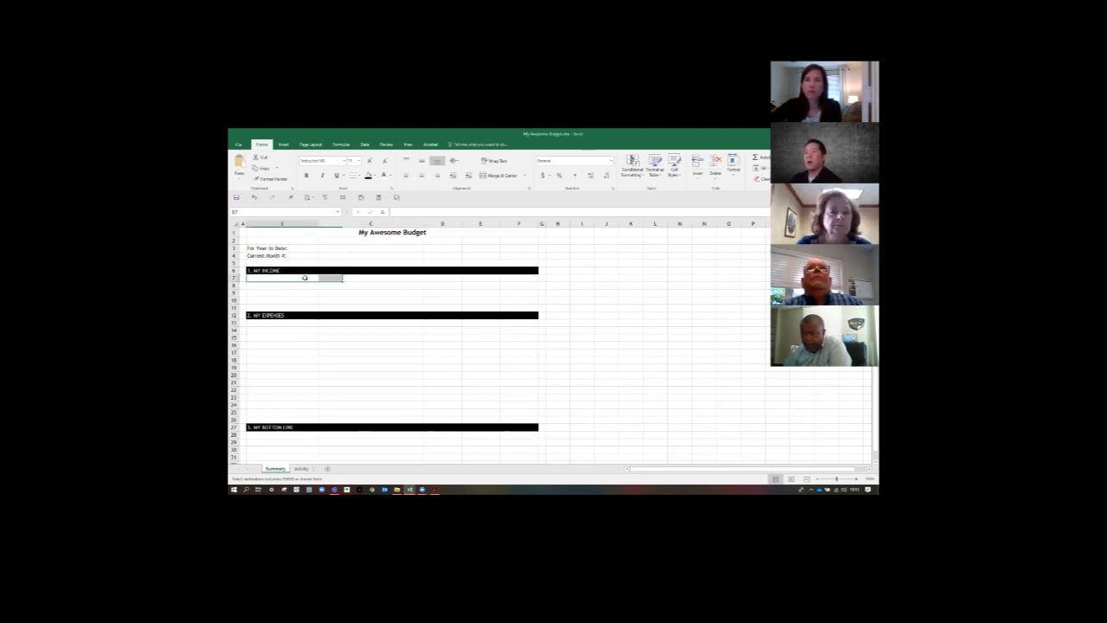
double_click(304, 278)
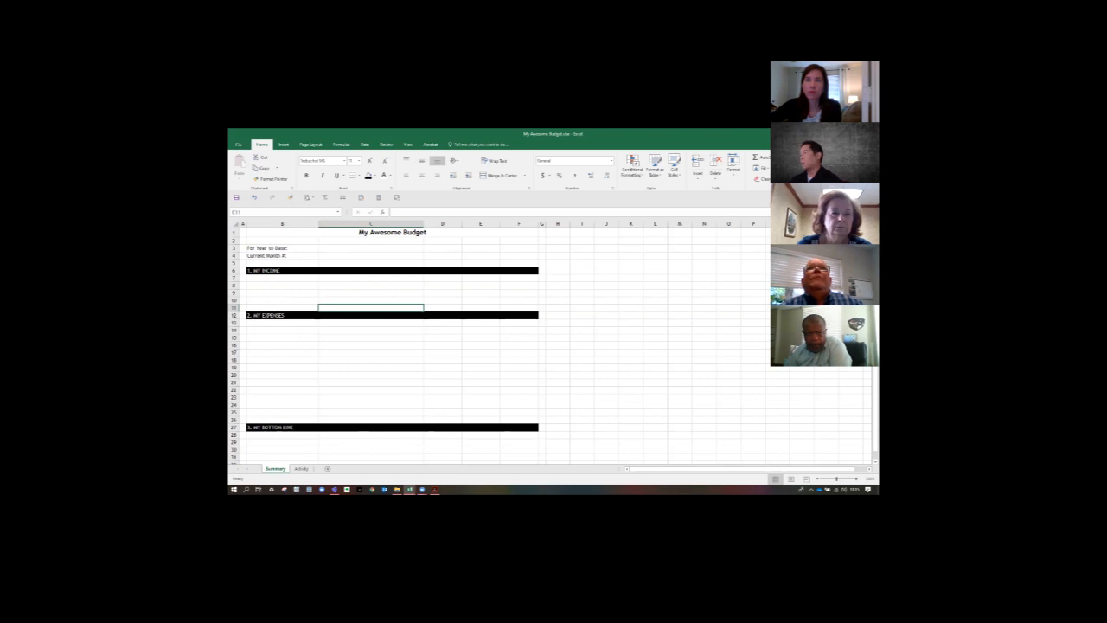
- Copy the headings Categories, Description, Budget, Actual and Variance from the other workbook into B7:F7, and go through them
key(ctrl+c)
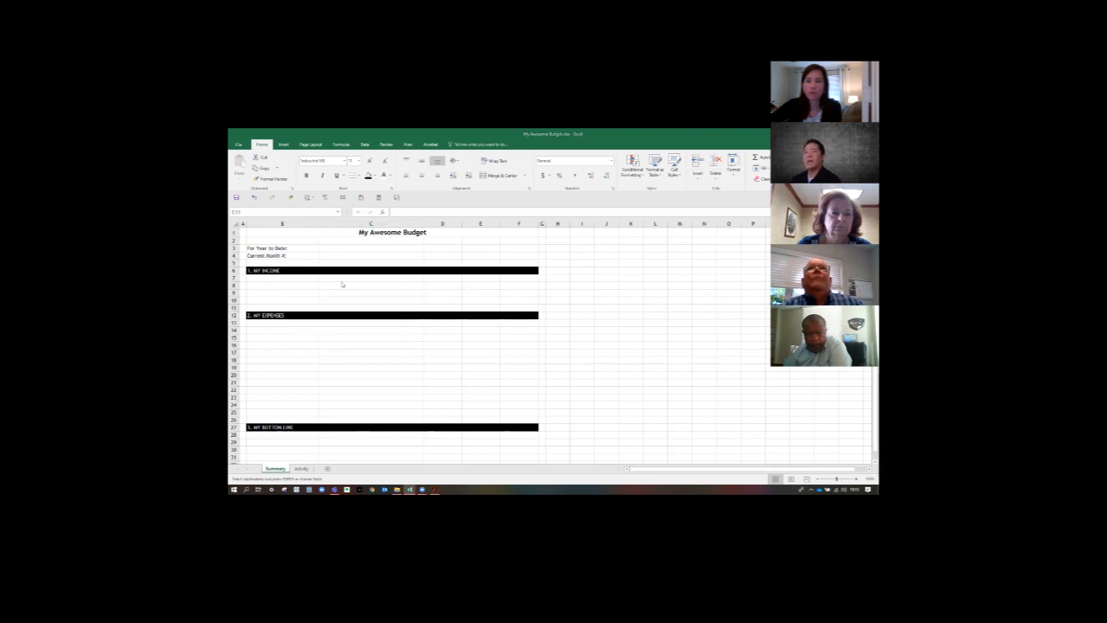
click(305, 278)
key(ctrl+v)
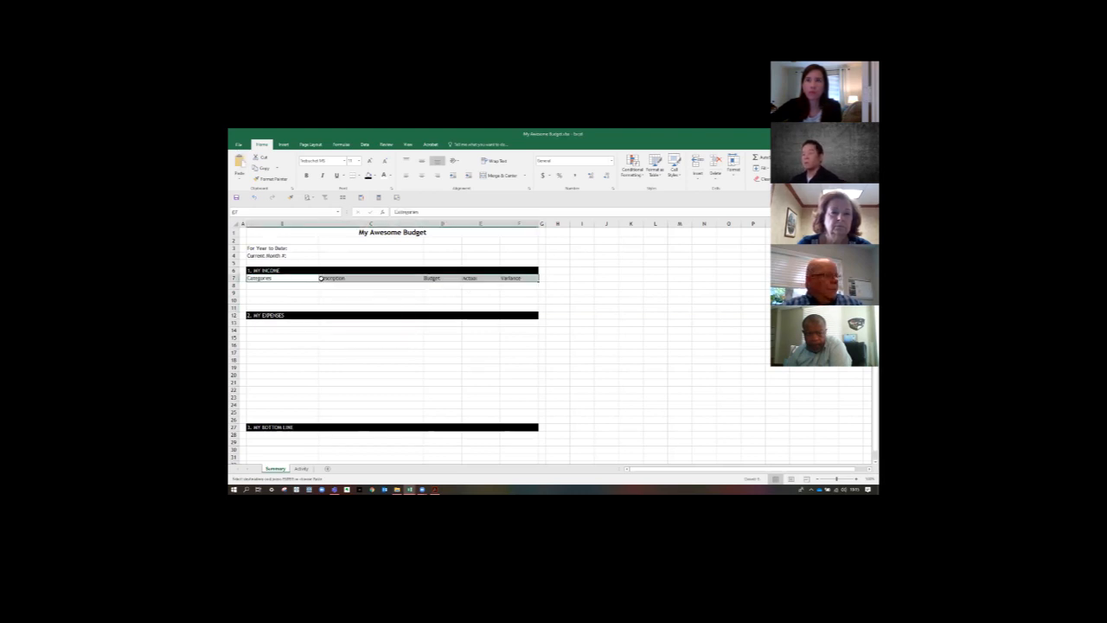
click(327, 306)
click(341, 278)
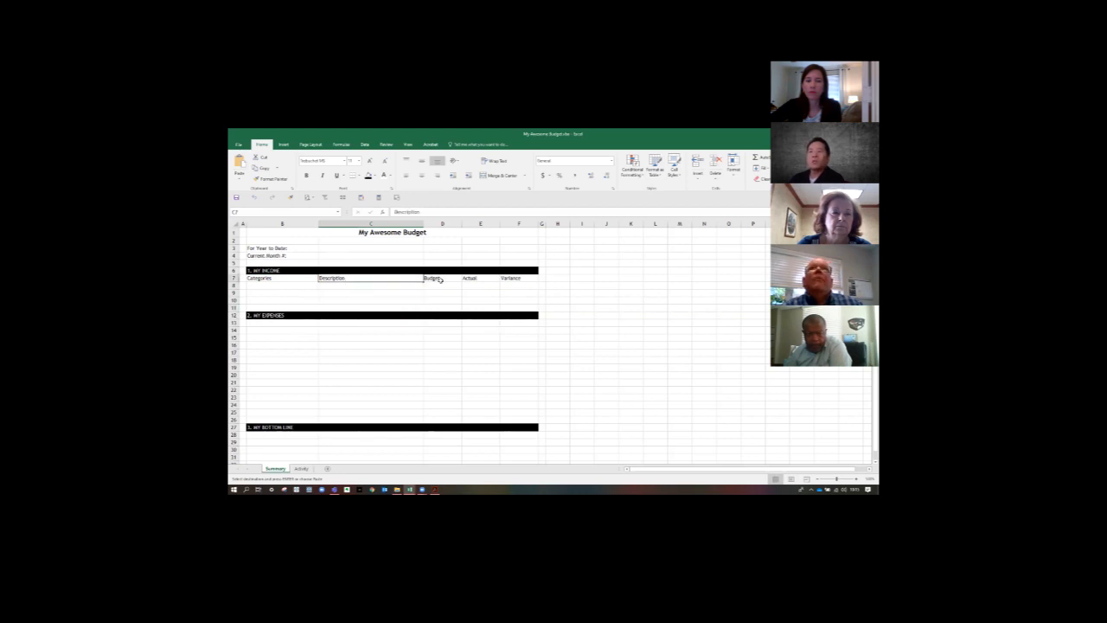
key(Right)
key(Right)
key(Right)
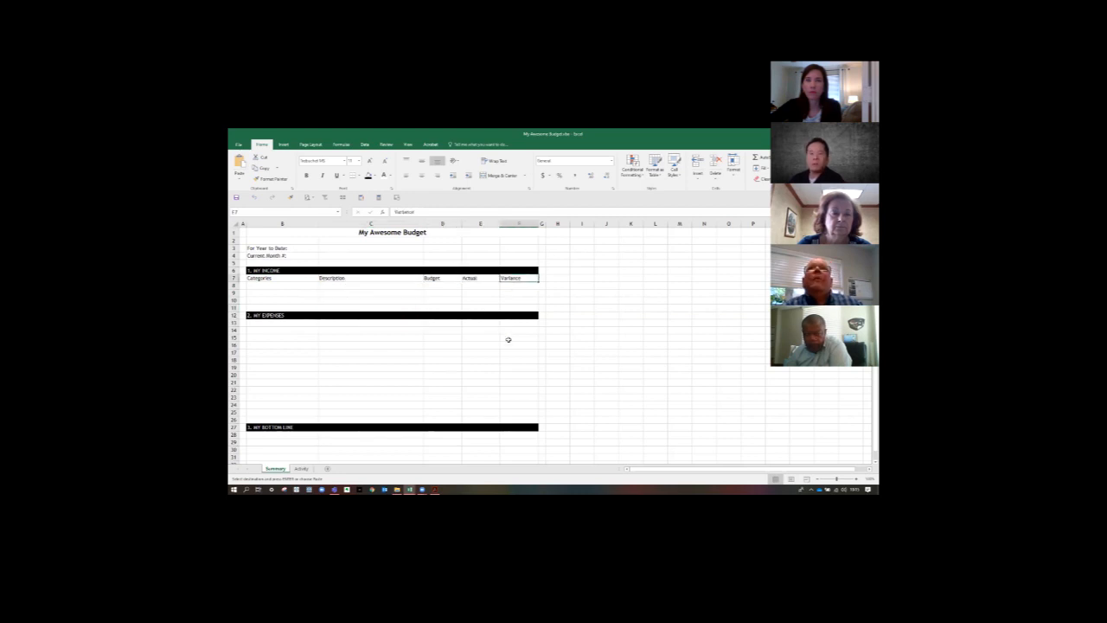
- Edit the first income column heading in B7 to read Category
click(290, 278)
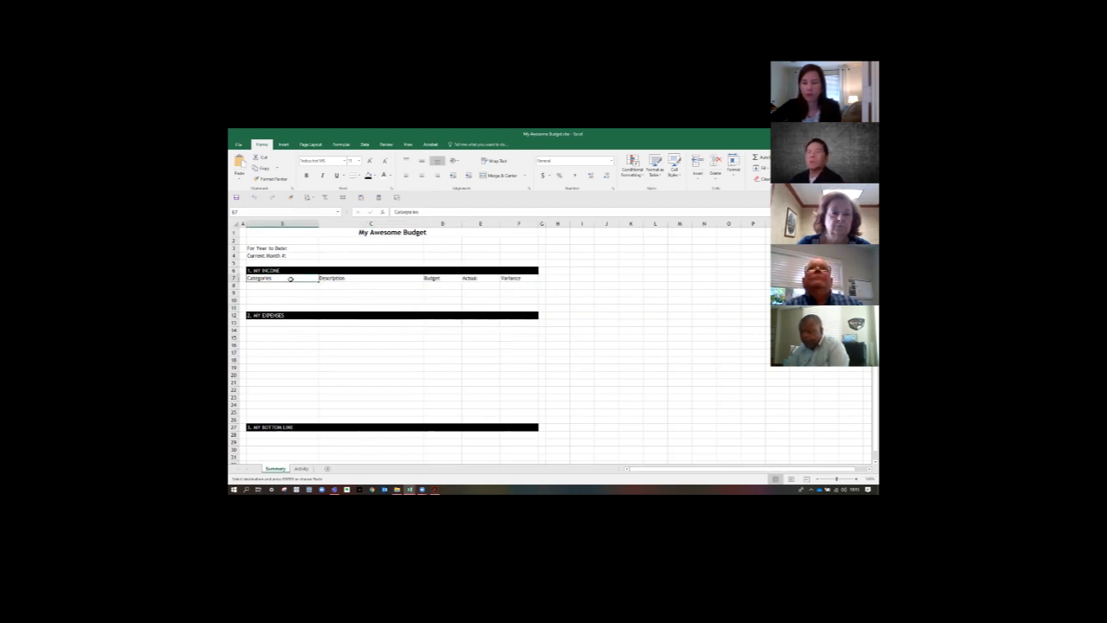
double_click(291, 278)
key(BackSpace)
key(BackSpace)
key(BackSpace)
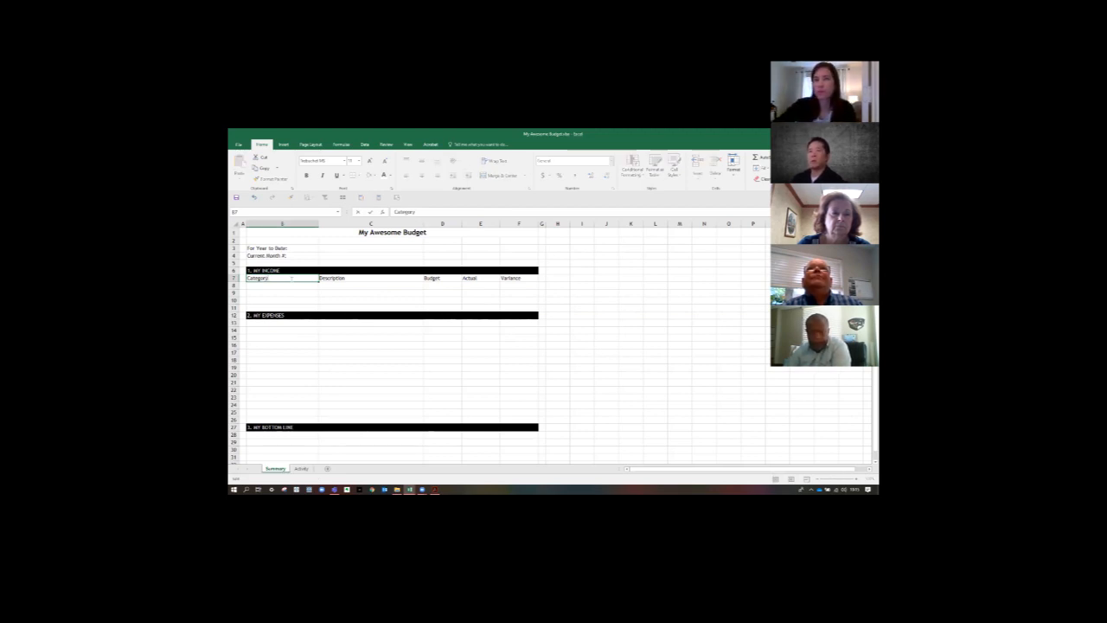
text(y)
key(Return)
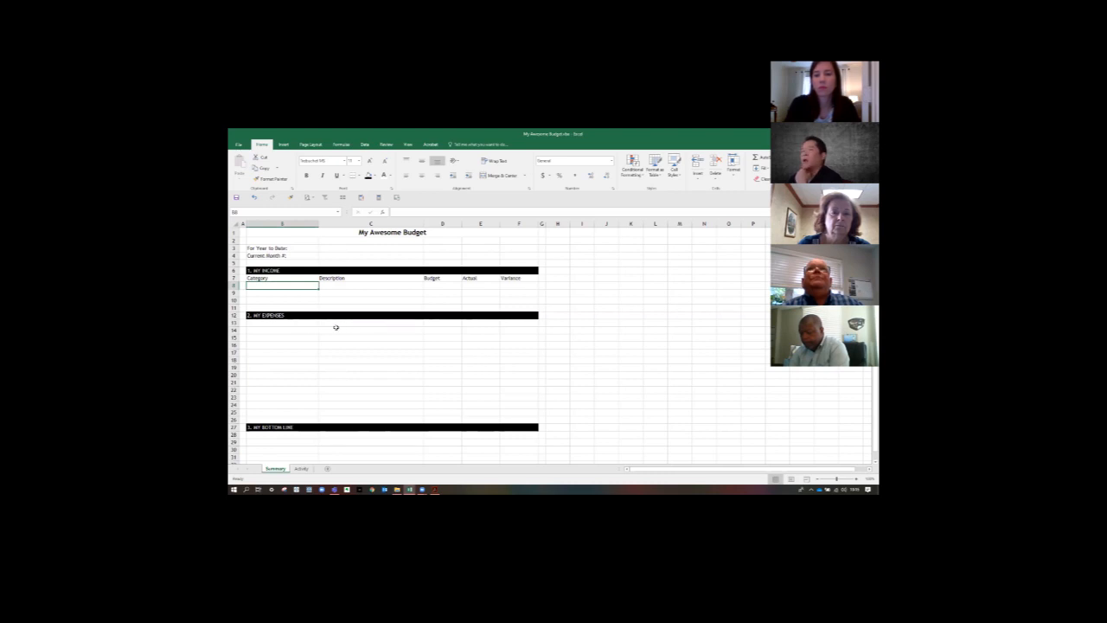
- Link the first expenses heading in B13 to the income heading with the formula =B7
click(290, 323)
click(510, 323)
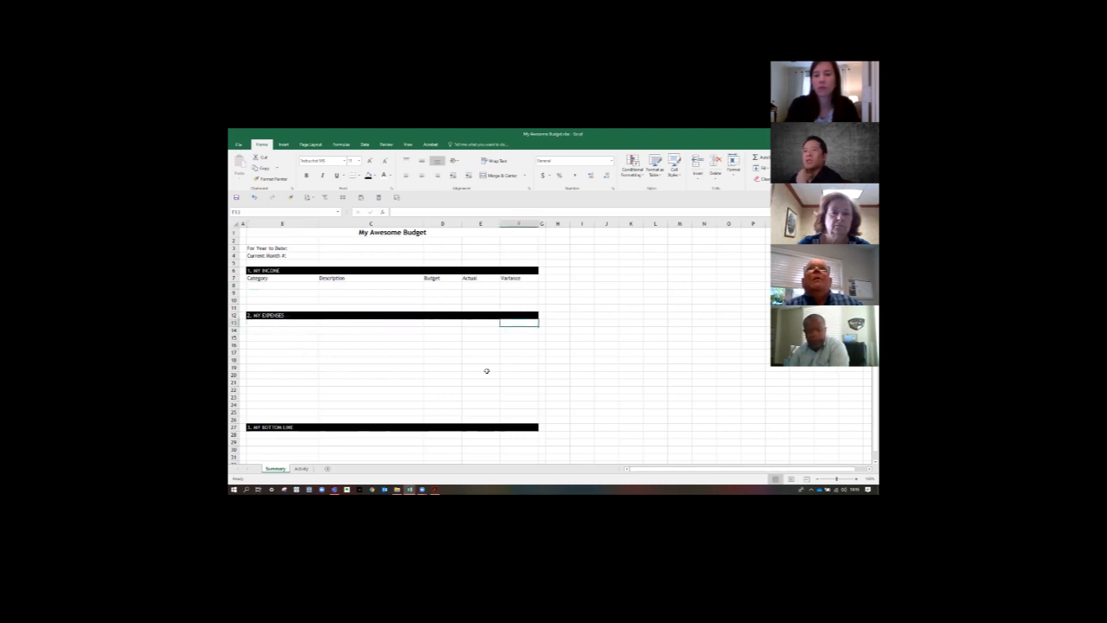
click(295, 323)
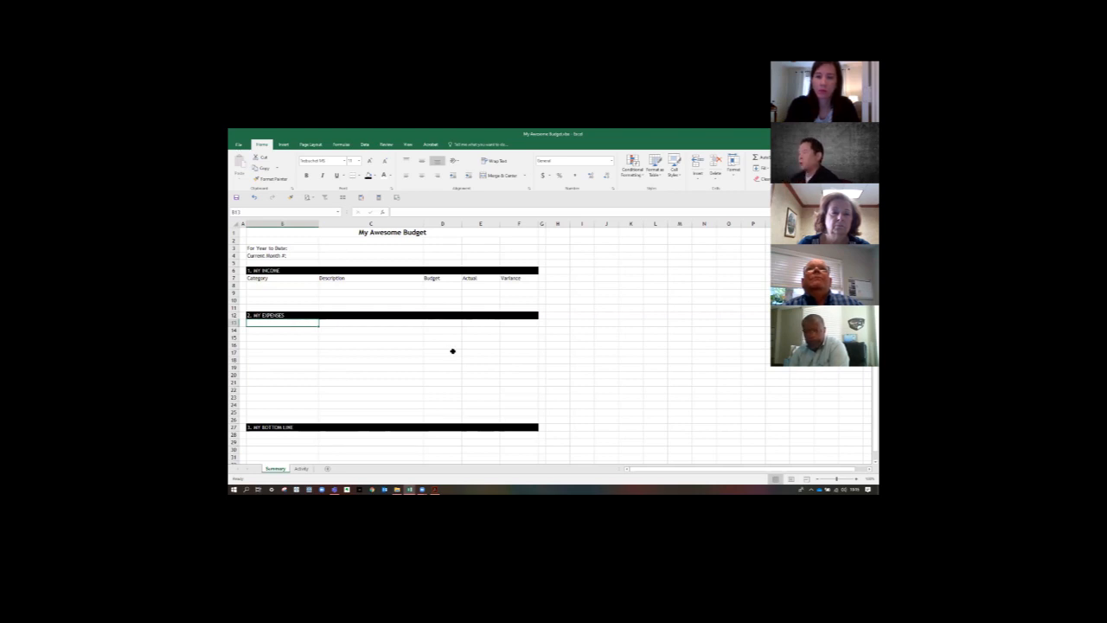
text(=)
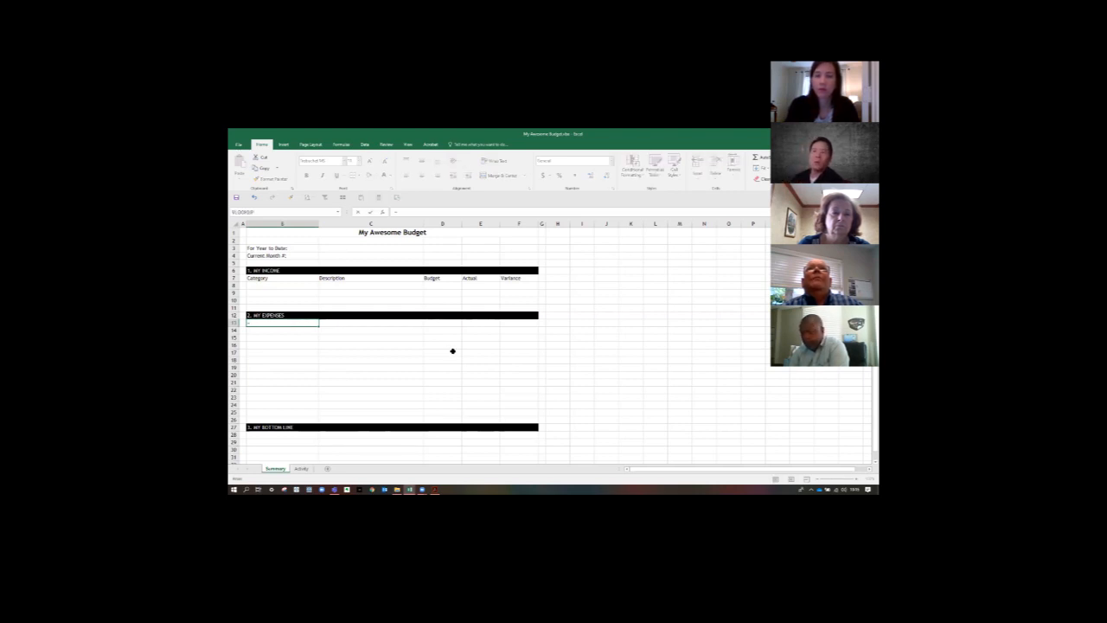
click(297, 278)
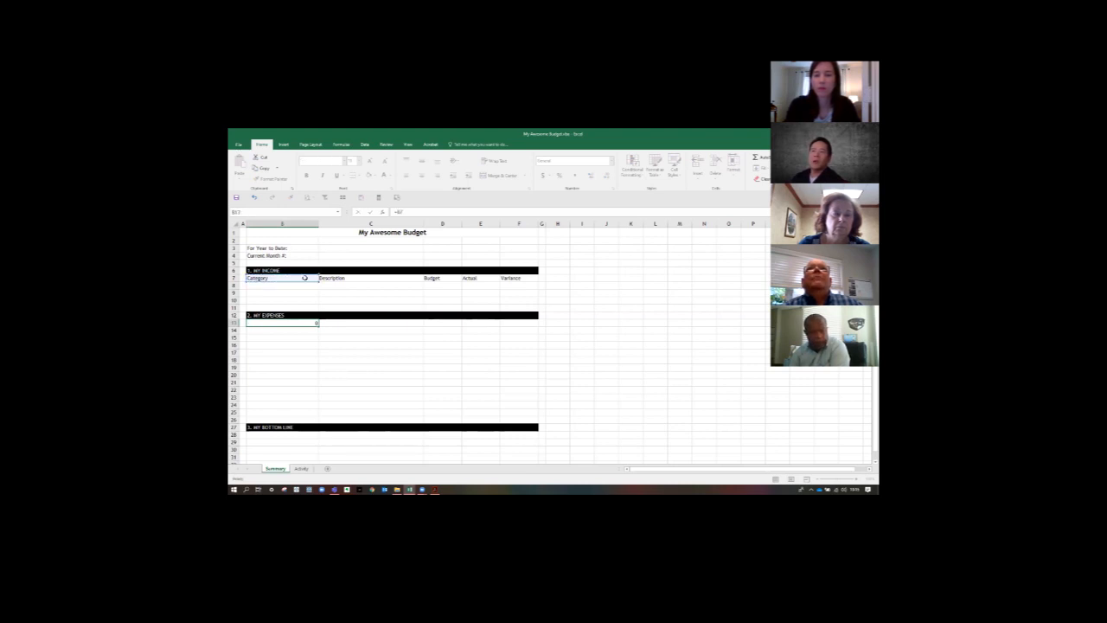
key(Return)
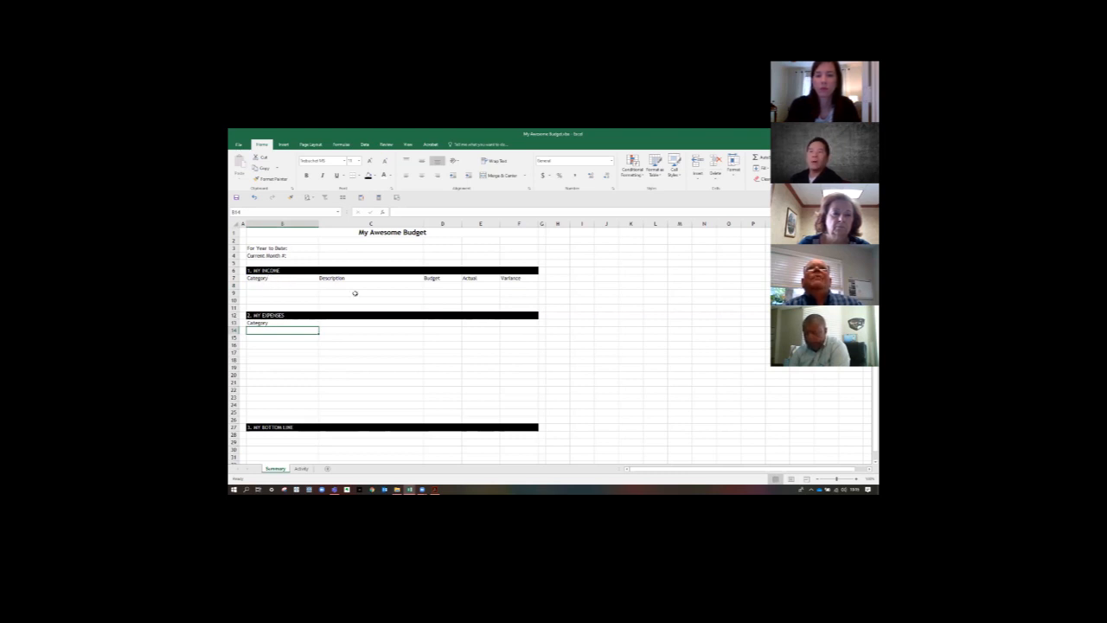
- Replace the income heading in B7 with Categories to test the linked expenses heading
click(297, 281)
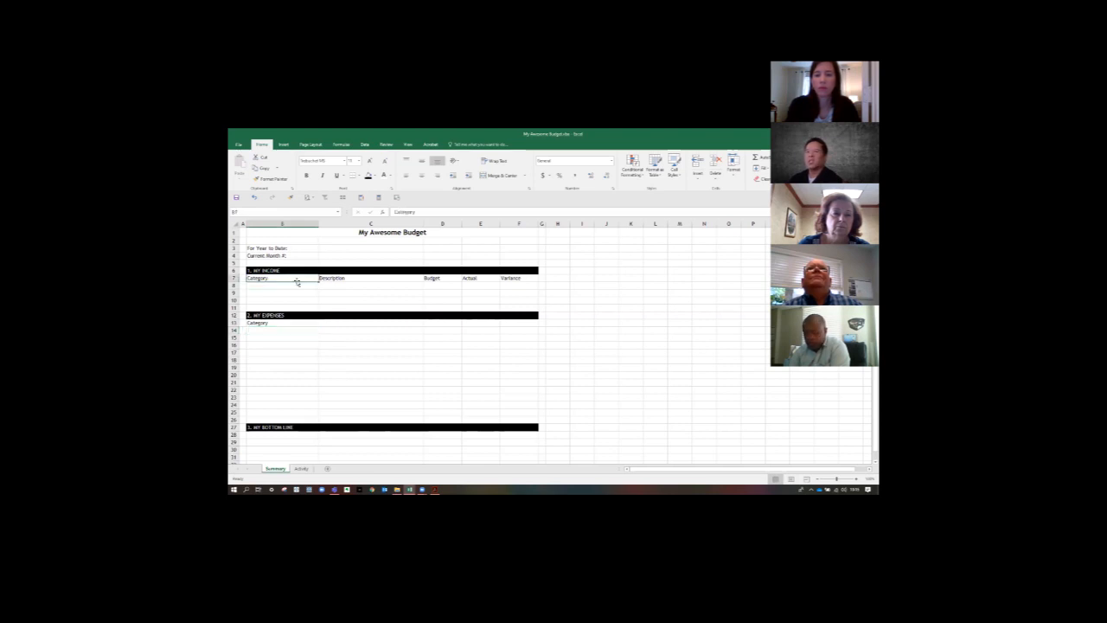
text(C)
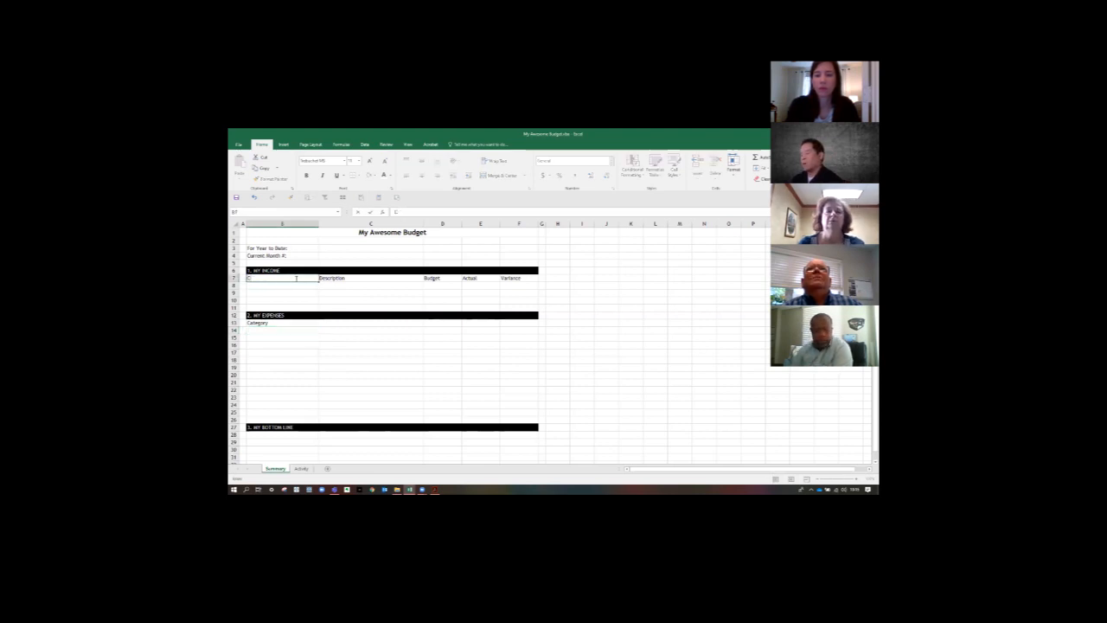
text(ategory)
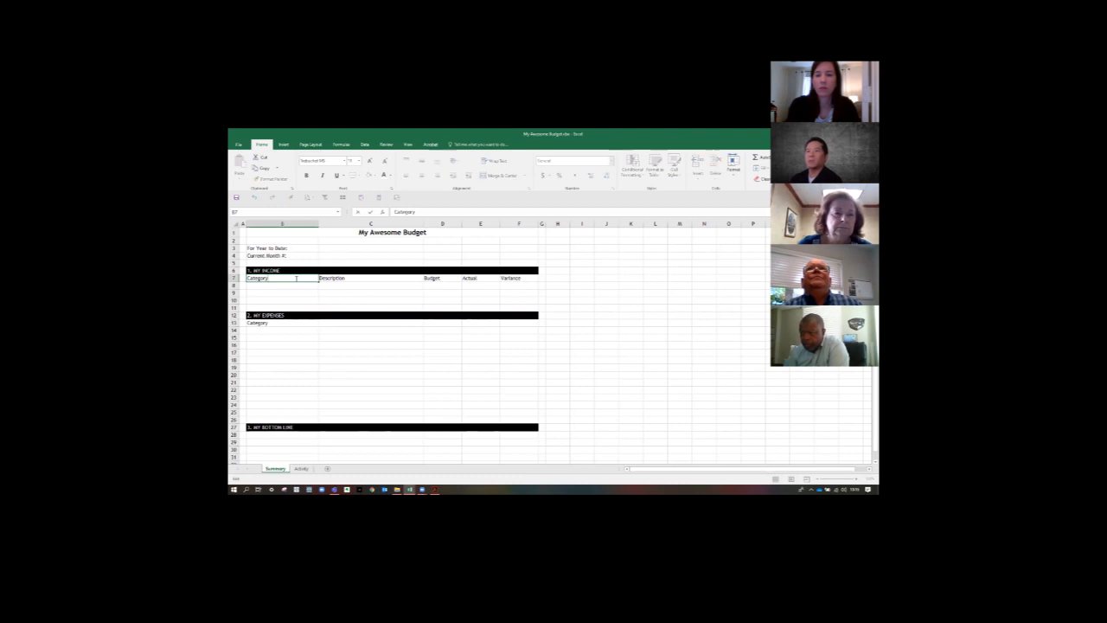
key(BackSpace)
text(ies)
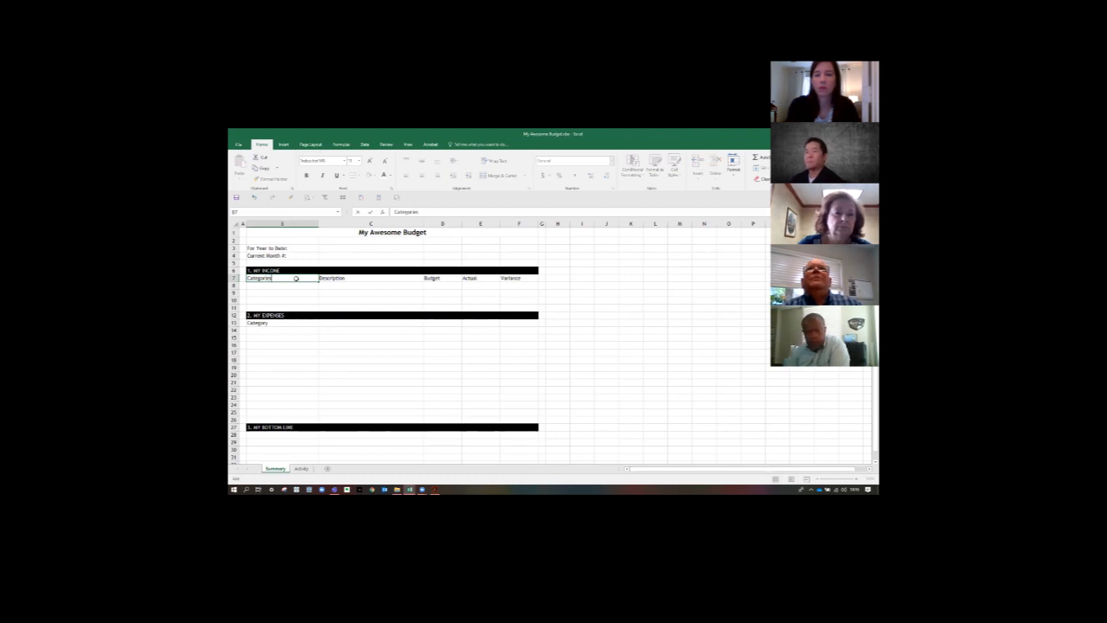
key(Return)
- Copy the linked heading in B13, practise moving between cells, and select the destination range C13:F13
click(270, 324)
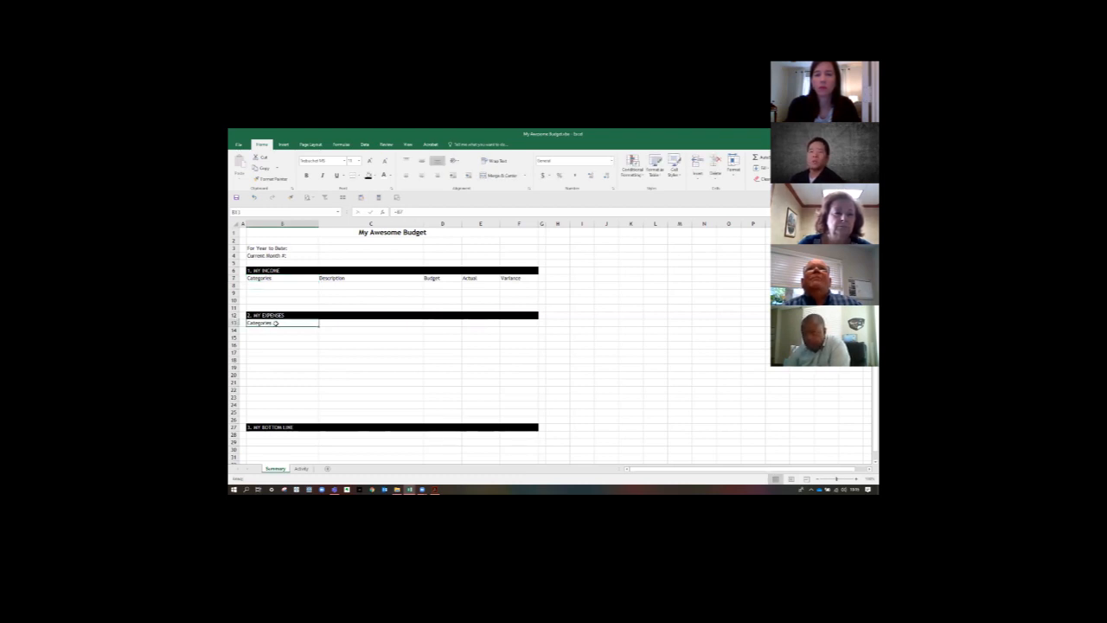
key(ctrl+c)
key(Right)
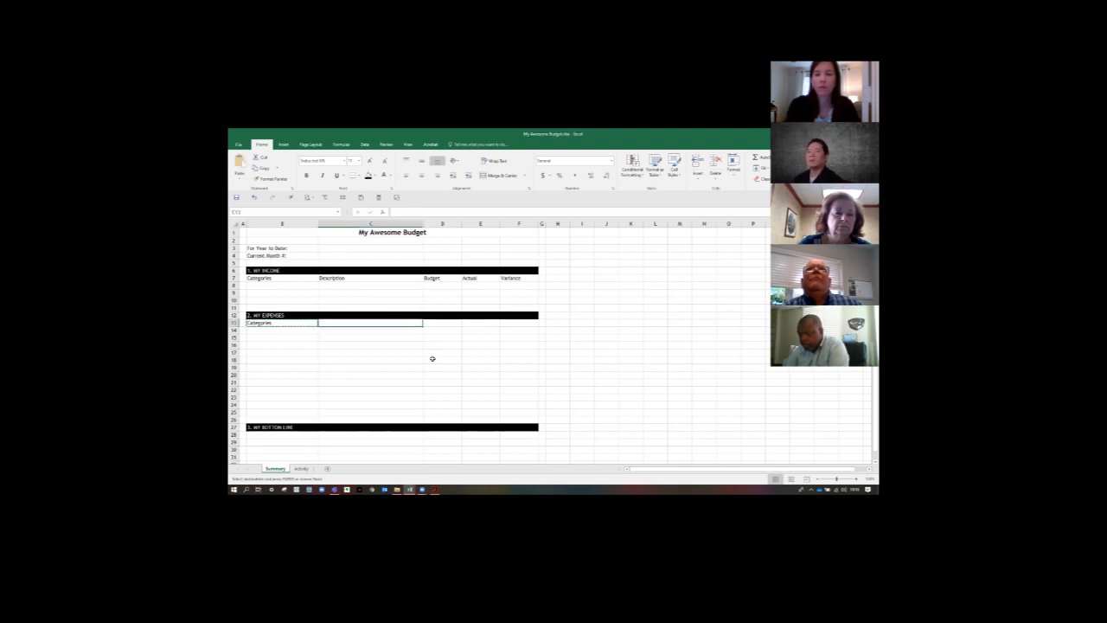
key(shift+Right)
key(shift+Right)
key(Left)
key(Left)
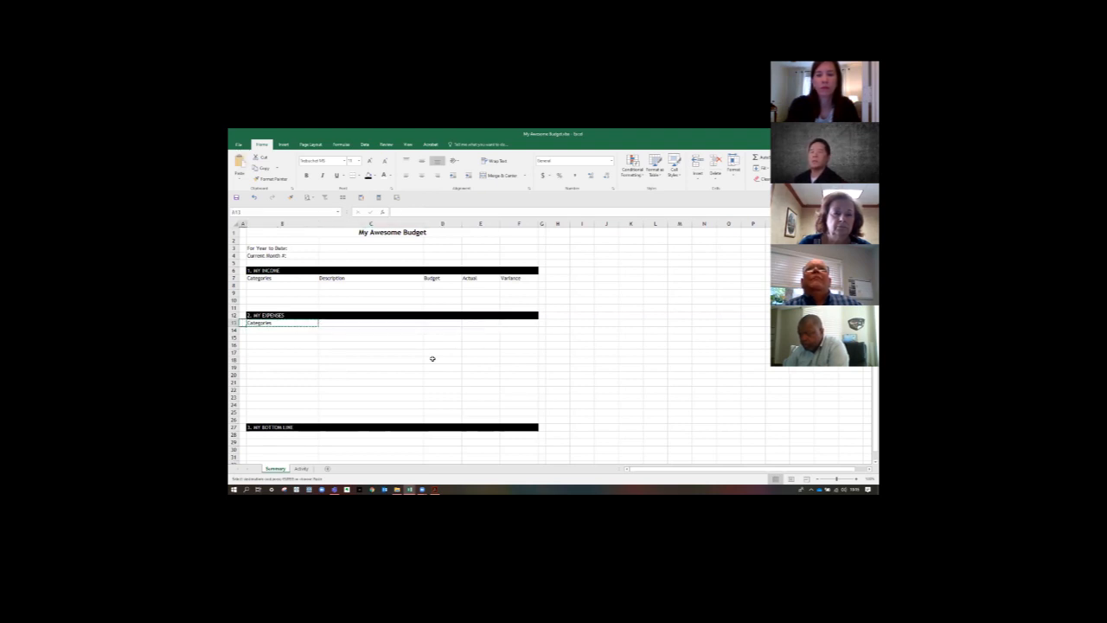
key(Up)
key(Up)
key(Up)
key(Up)
key(Up)
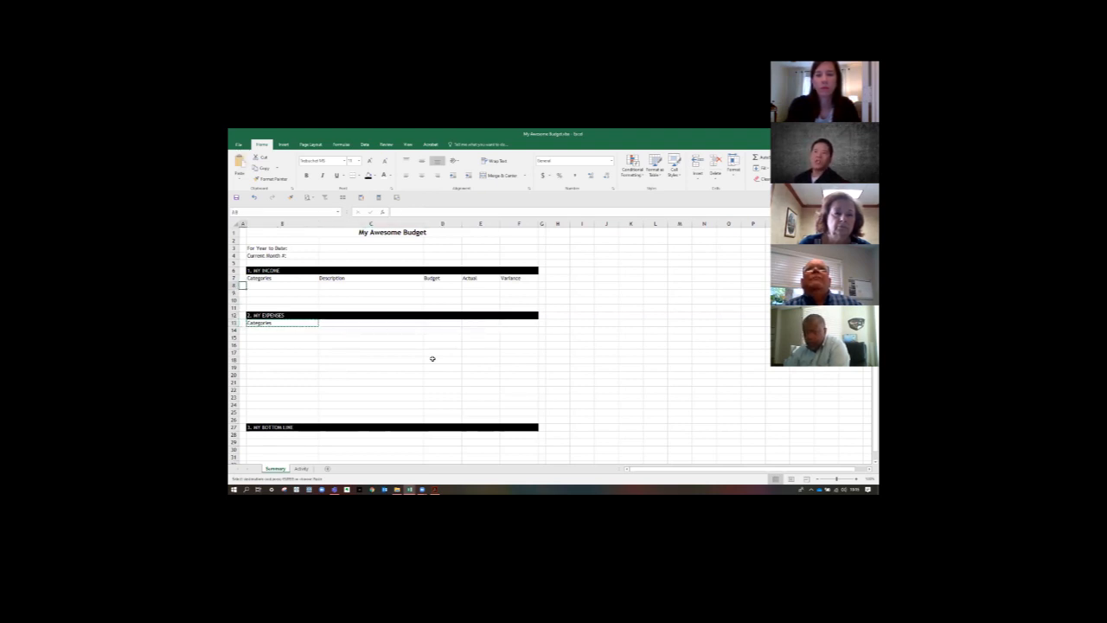
key(Down)
key(Down)
key(Down)
key(Down)
key(Down)
key(Right)
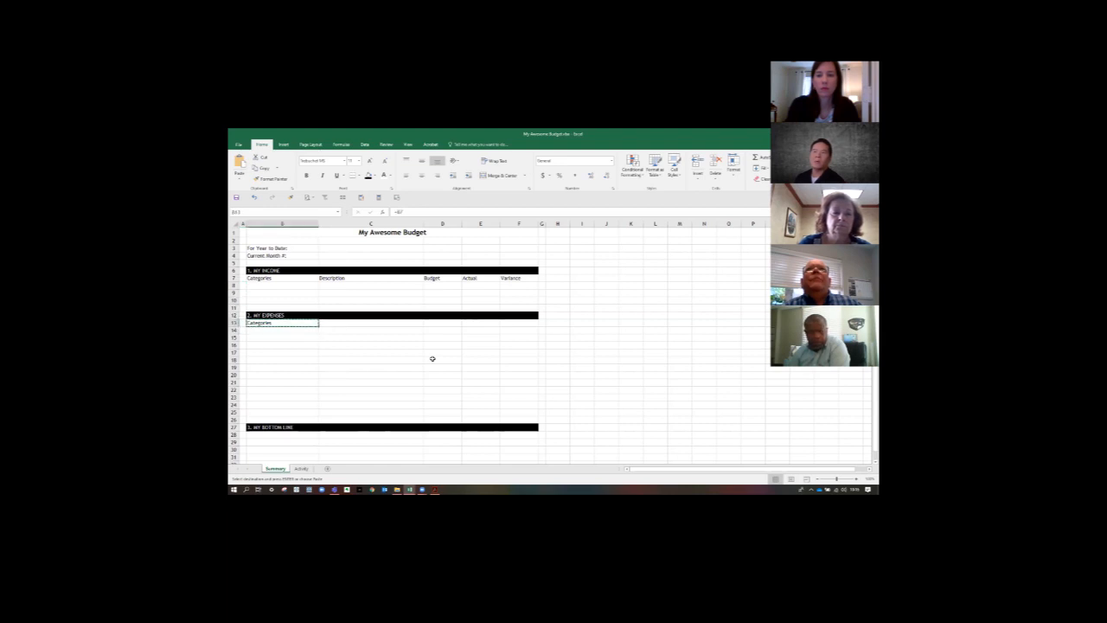
key(Right)
key(shift+Right)
key(shift+Right)
key(shift+Right)
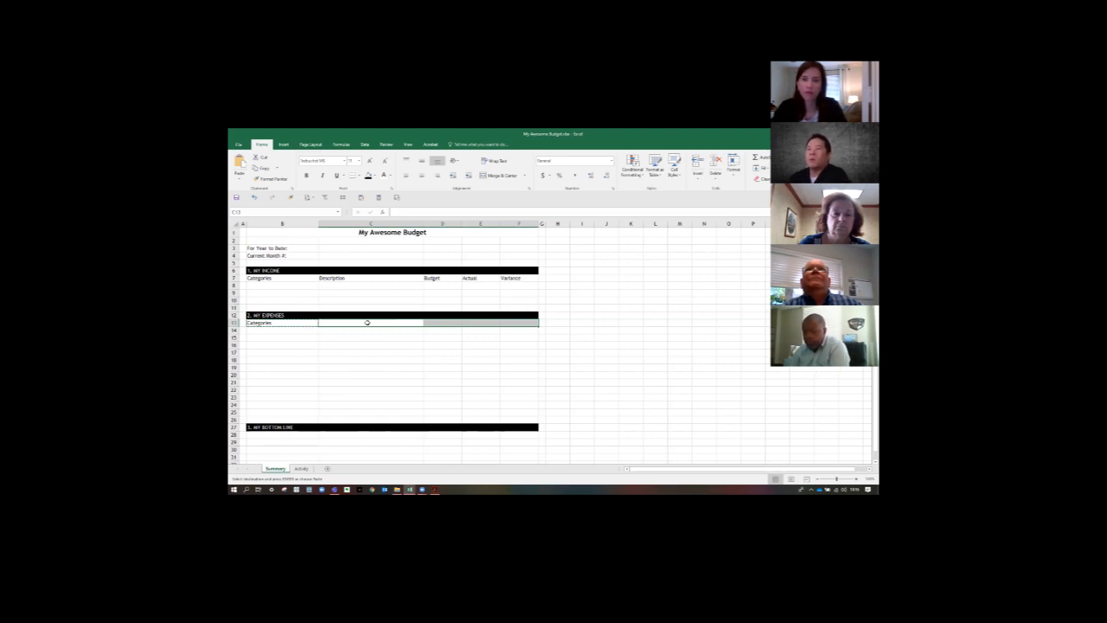
- Reselect C13:F13 and paste only the copied formula across the expenses heading row
click(325, 322)
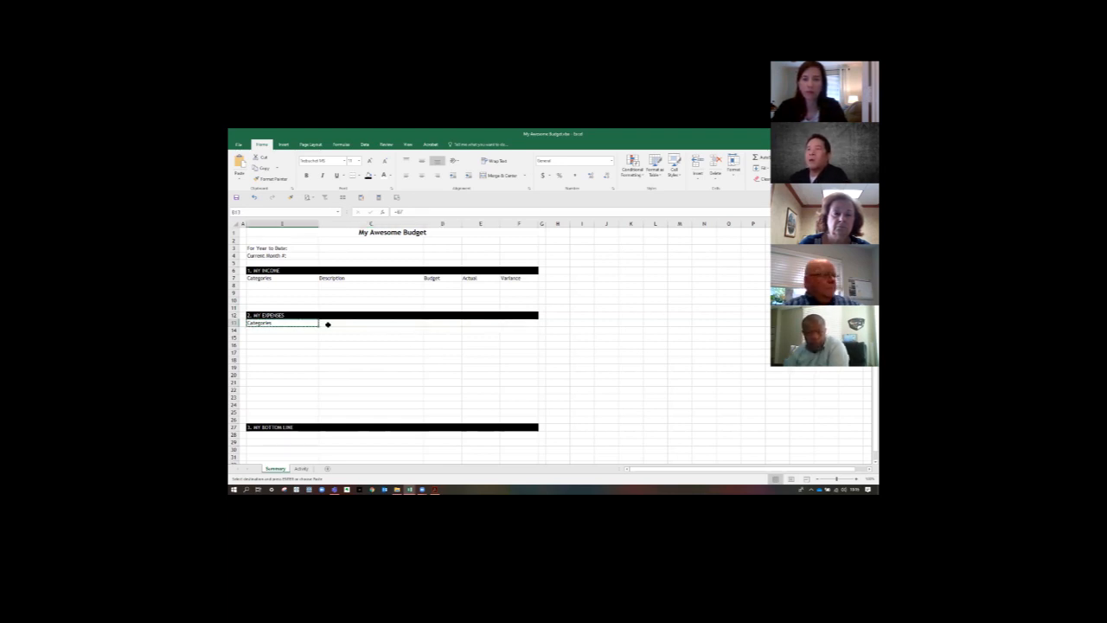
drag(350, 322, 507, 320)
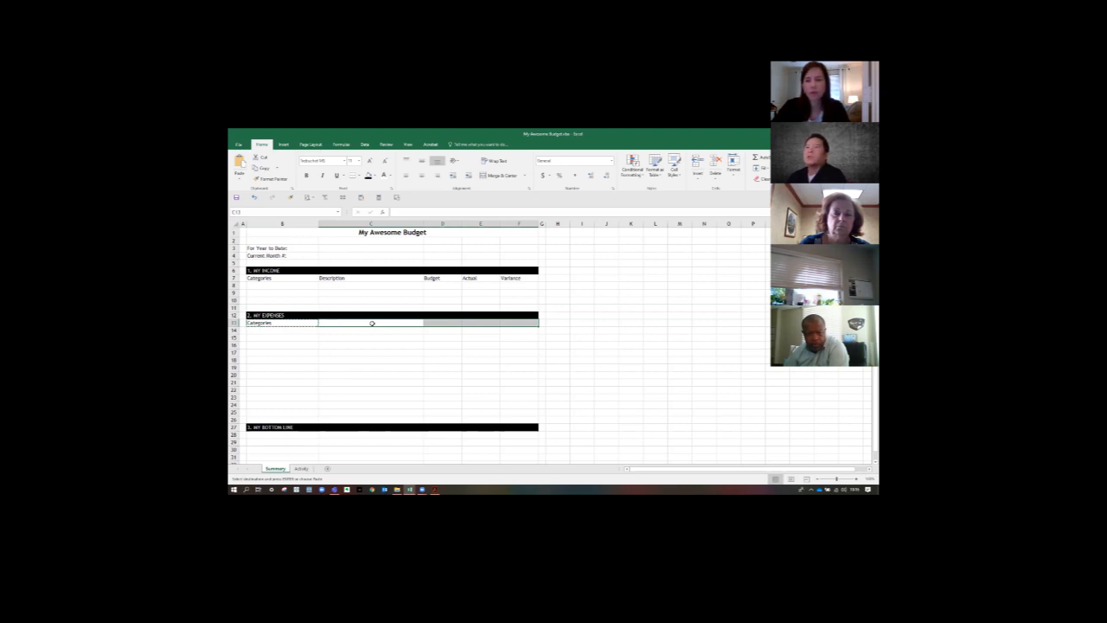
click(241, 180)
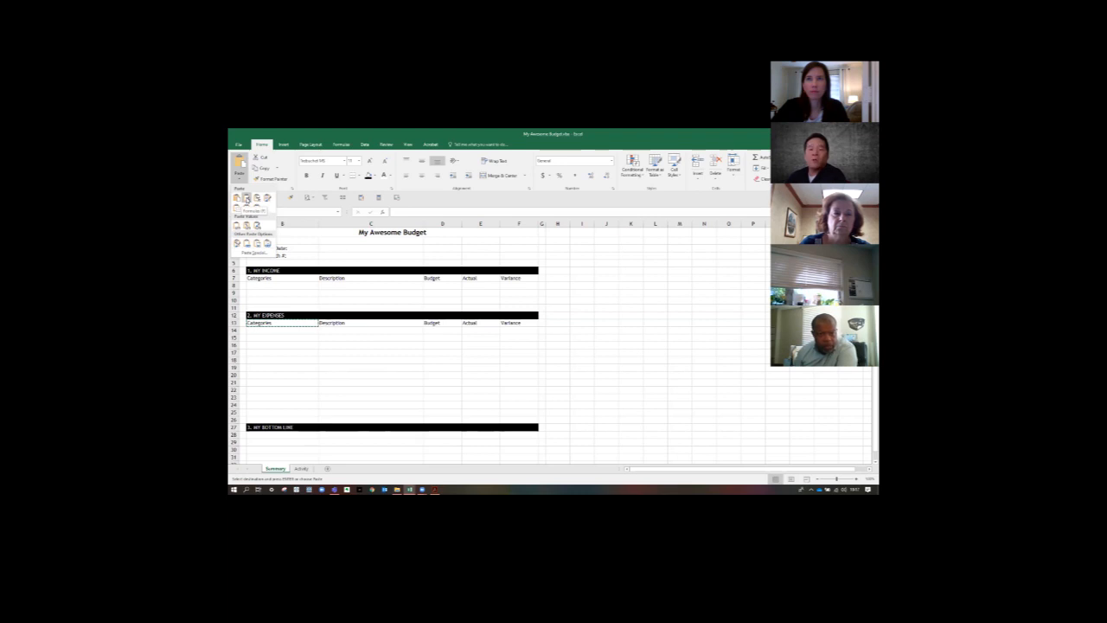
click(247, 198)
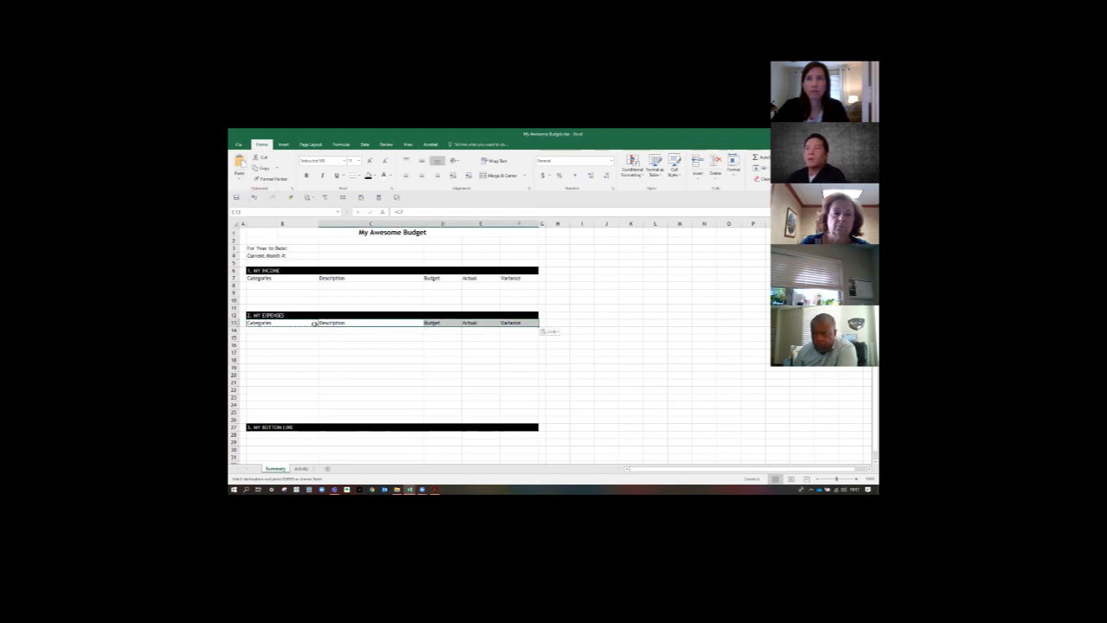
click(322, 351)
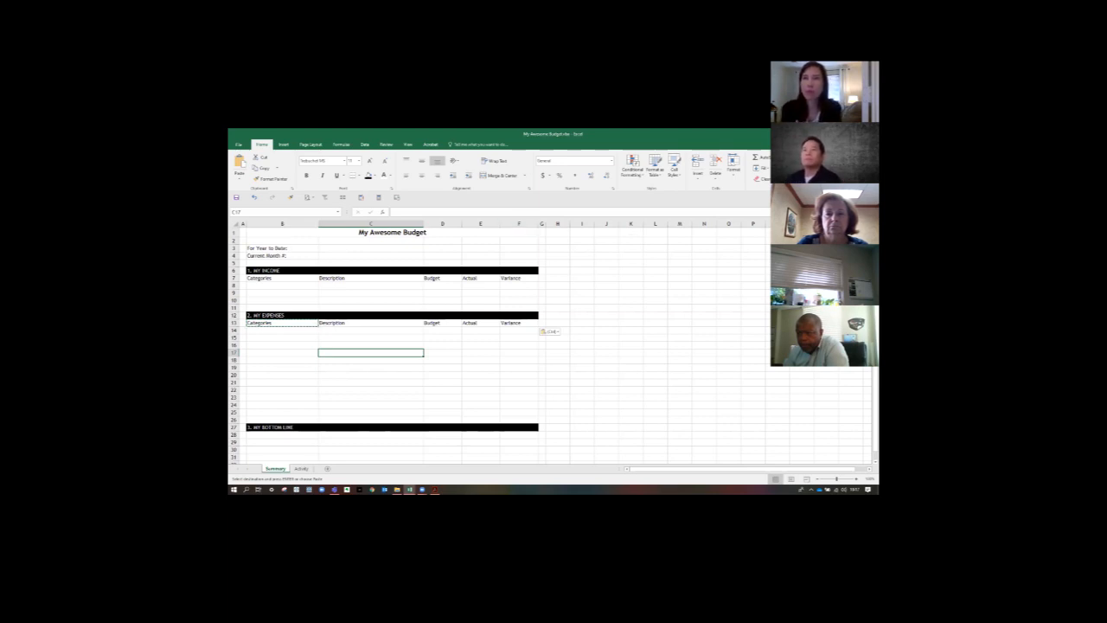
- Review the Paste Special dialog and the other paste options without pasting anything
click(241, 180)
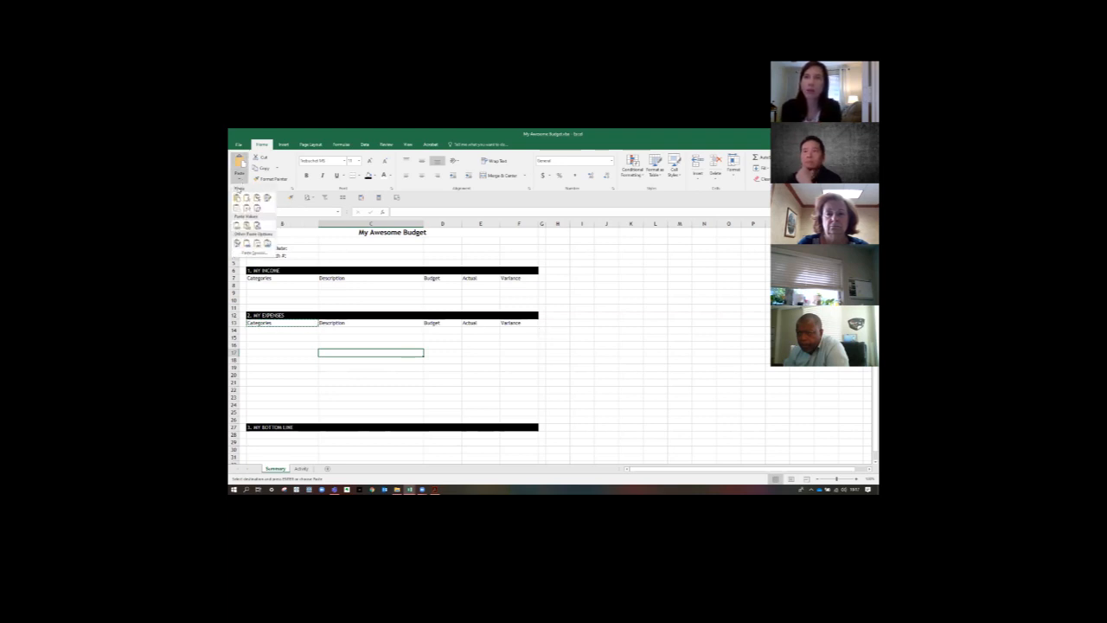
click(255, 252)
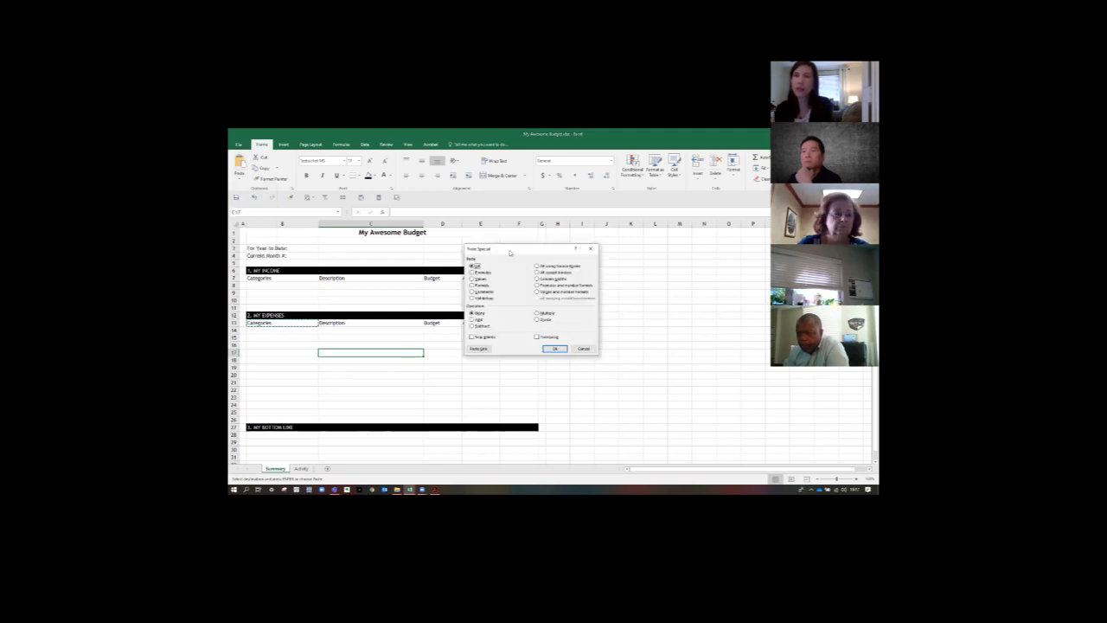
click(578, 349)
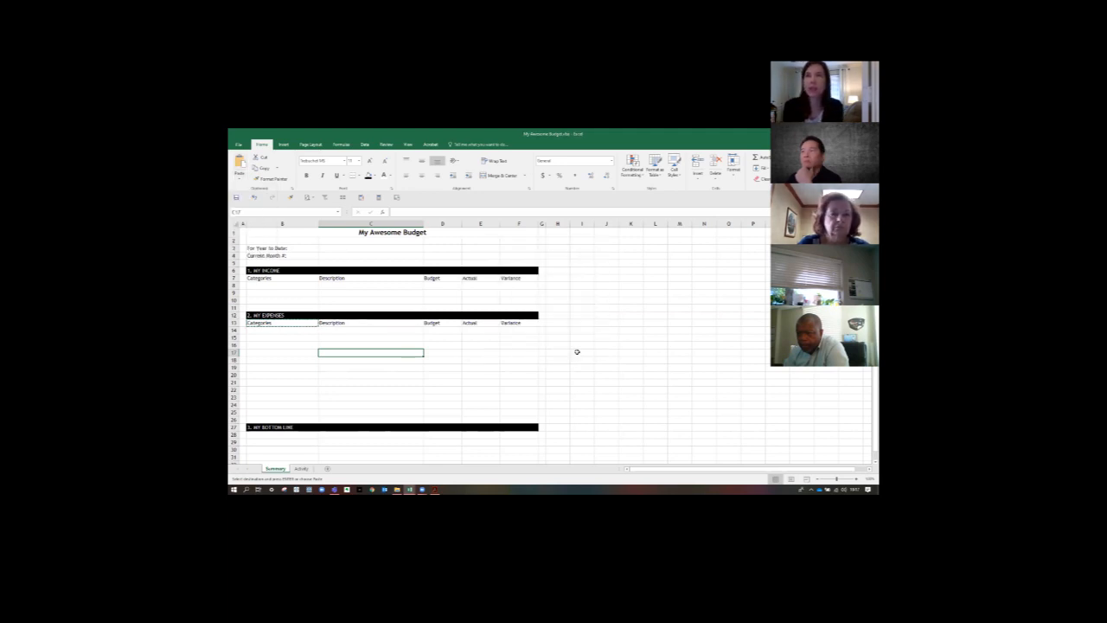
click(238, 180)
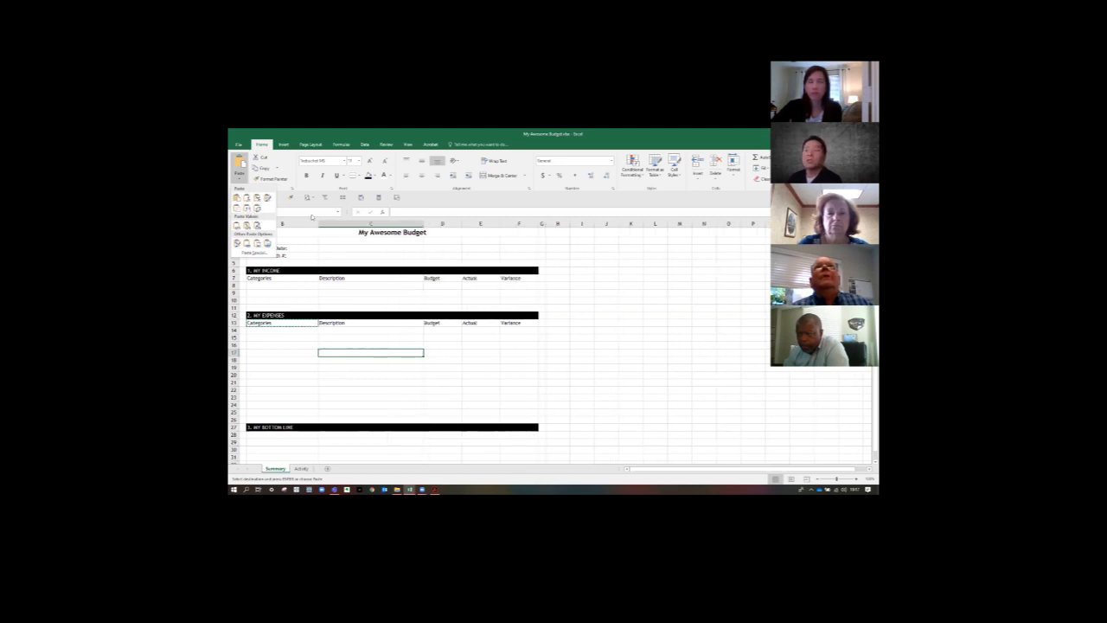
key(Escape)
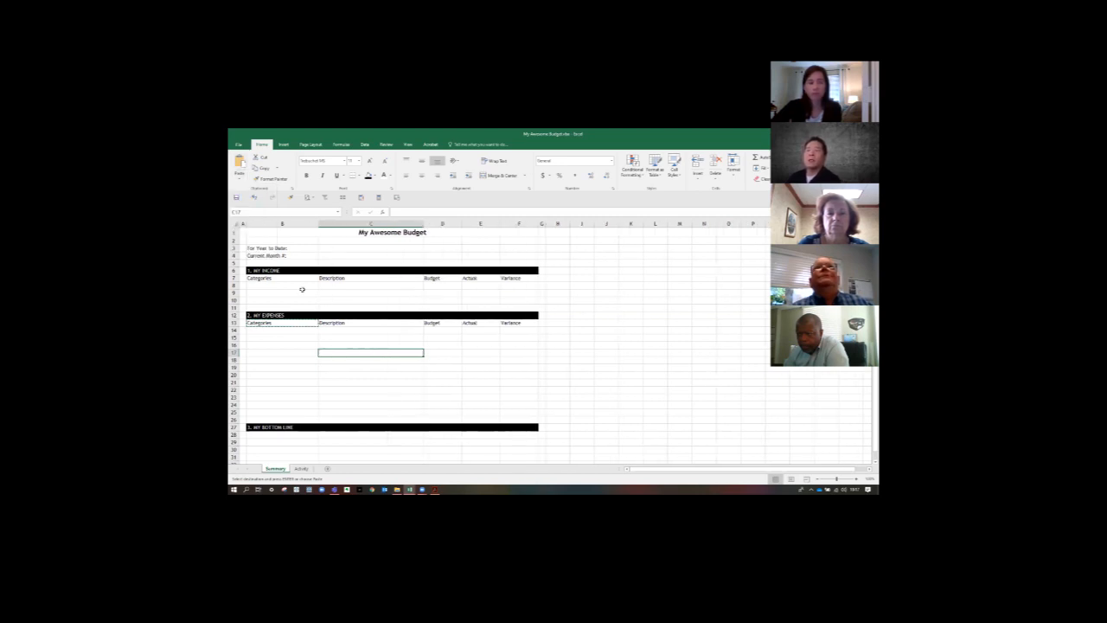
- Format the income headings in B7:F7 as bold, underlined and centred, with a light grey fill
drag(292, 279, 514, 279)
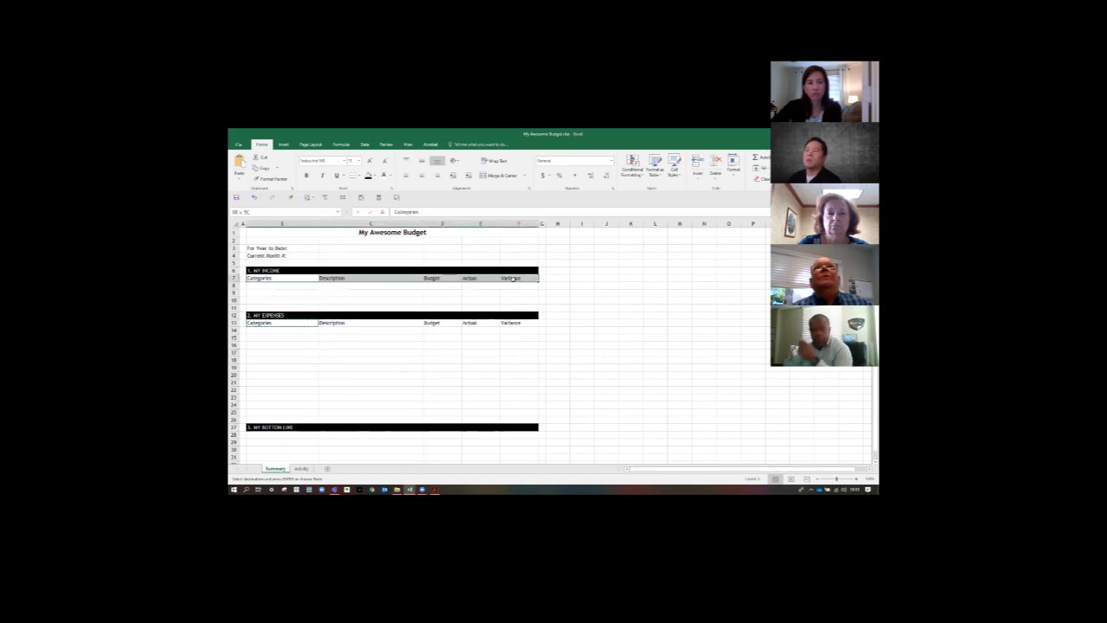
click(312, 176)
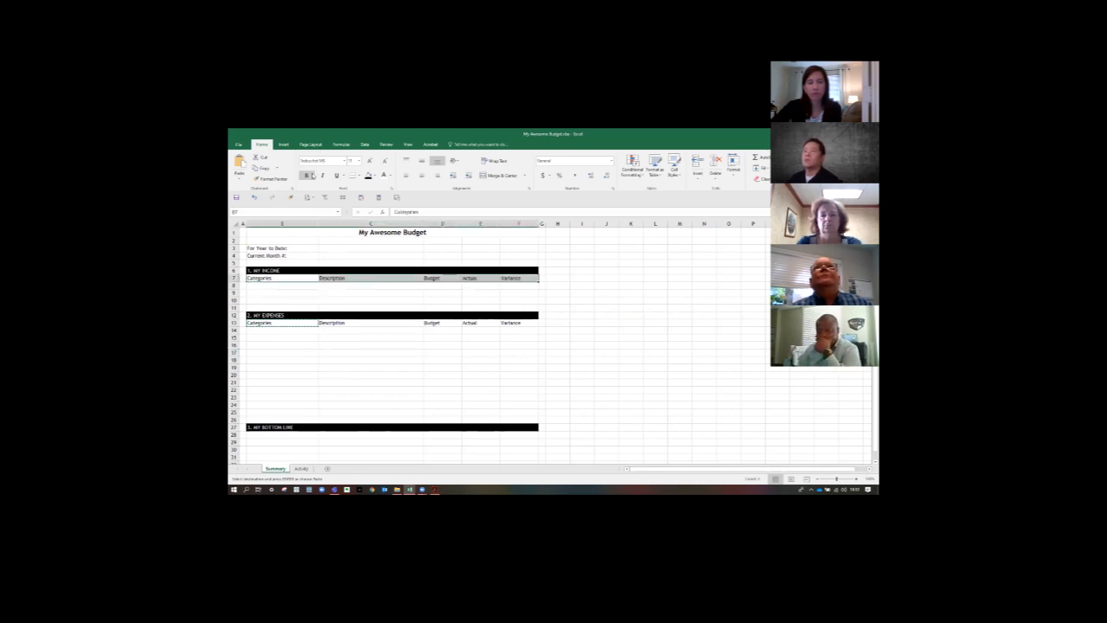
click(338, 177)
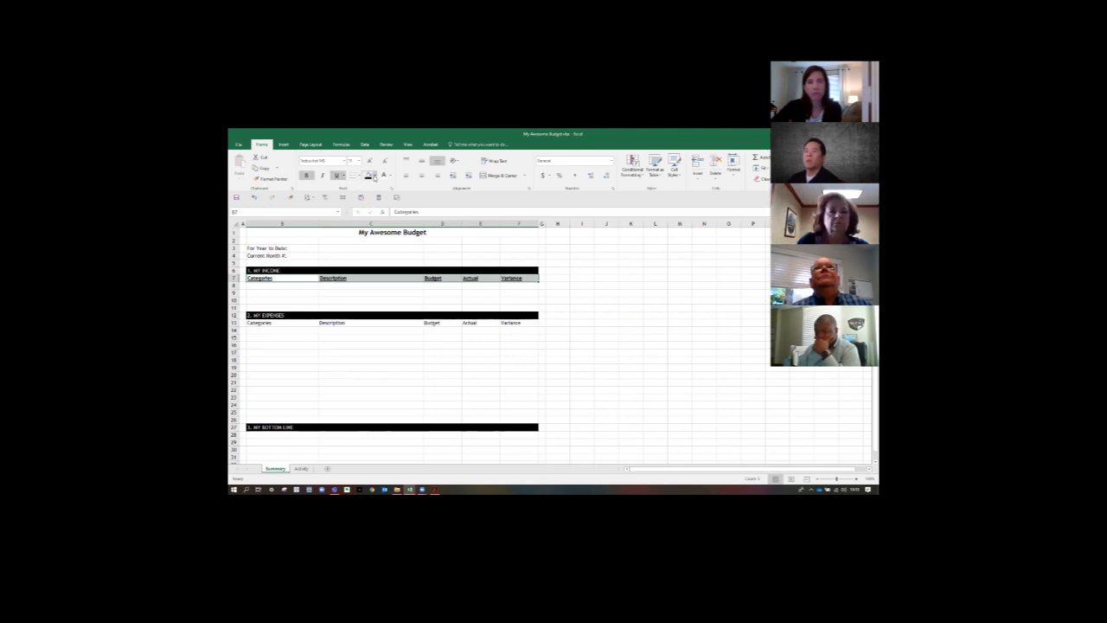
click(374, 176)
click(365, 201)
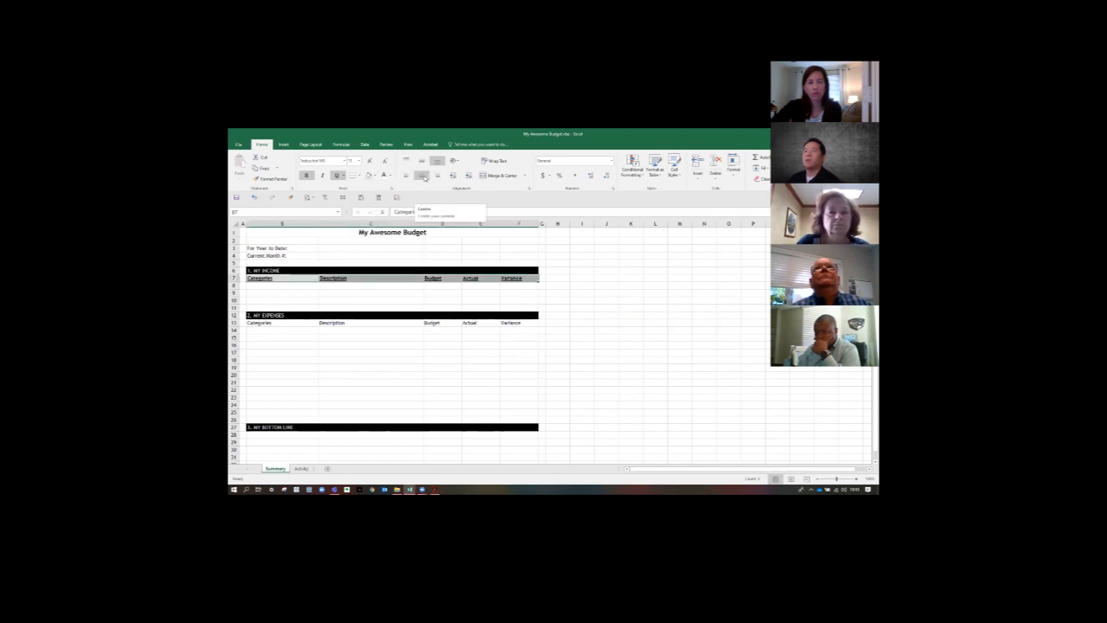
click(423, 176)
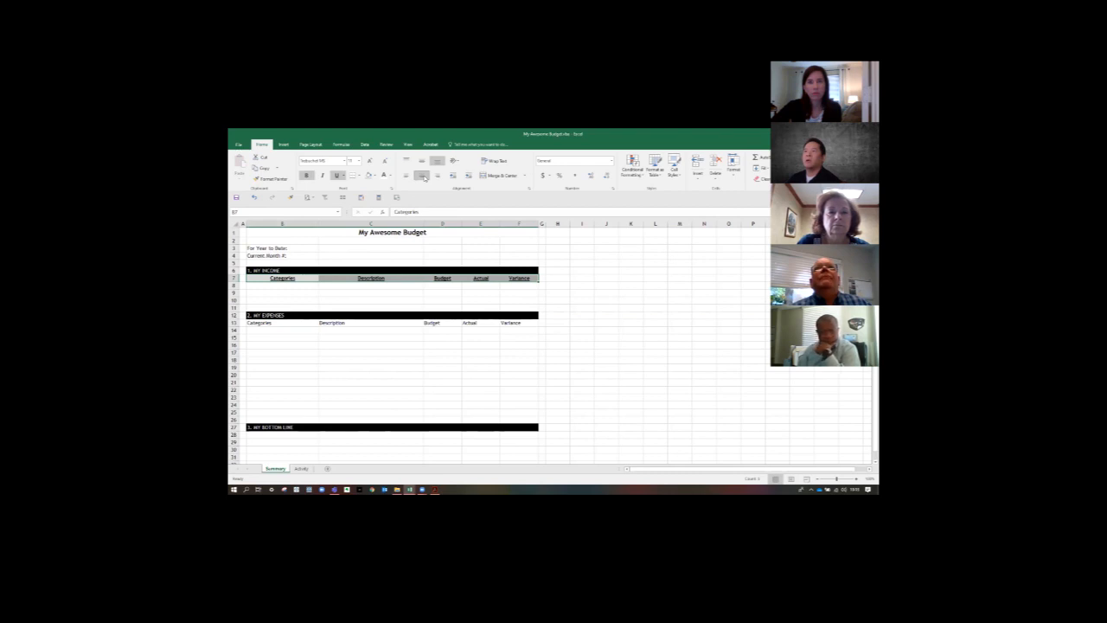
click(467, 299)
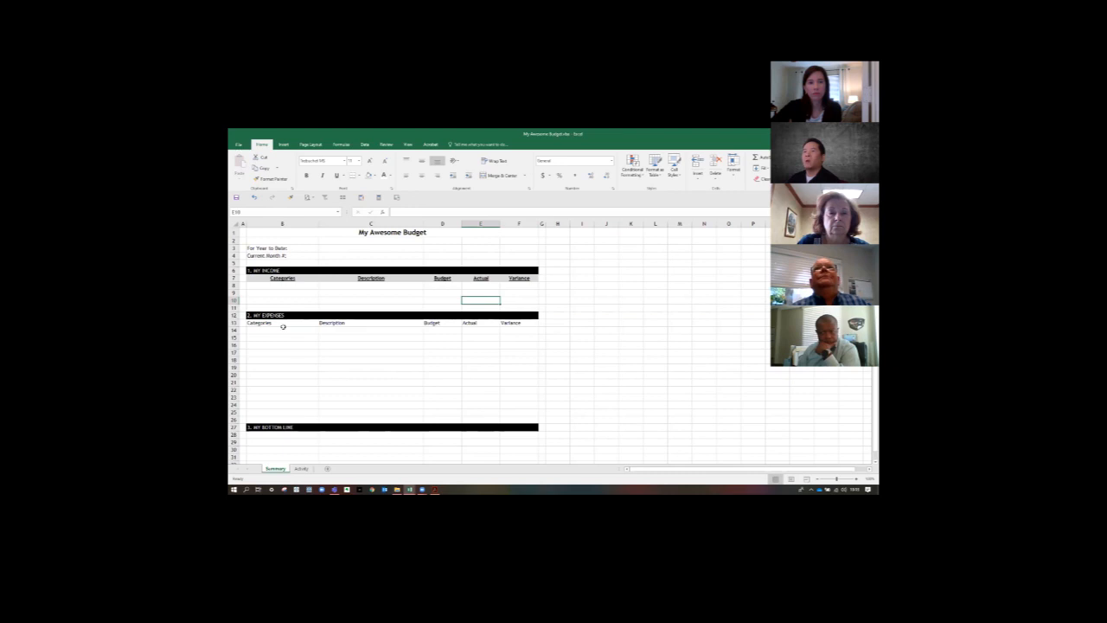
- Copy the formatting of the income headings in B7:F7 onto the expenses headings in B13:F13 with Format Painter
drag(304, 283, 512, 278)
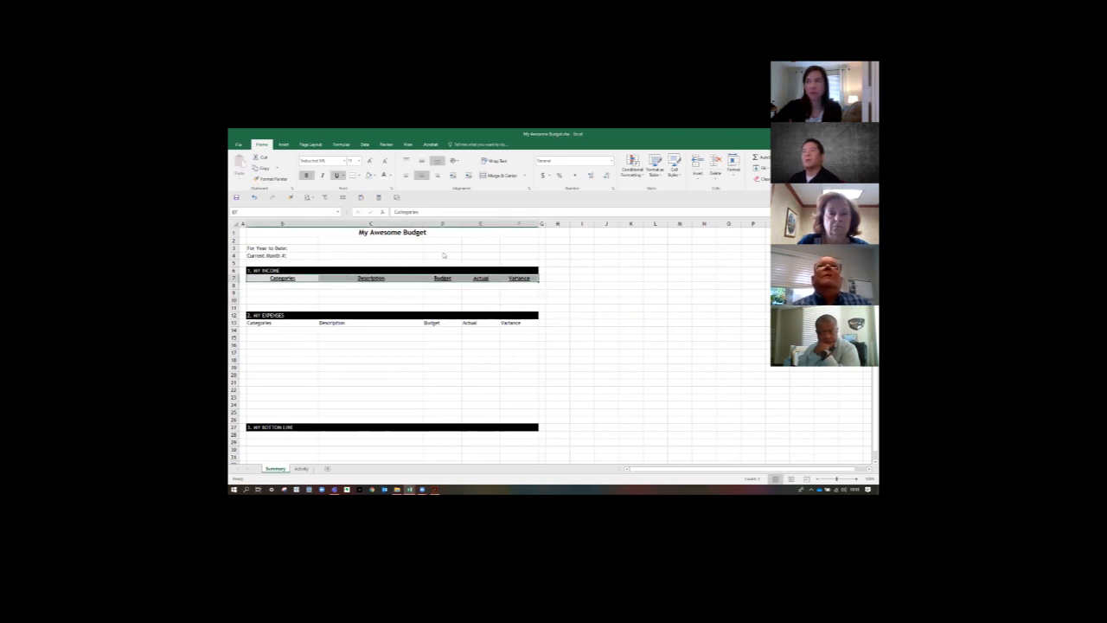
click(270, 179)
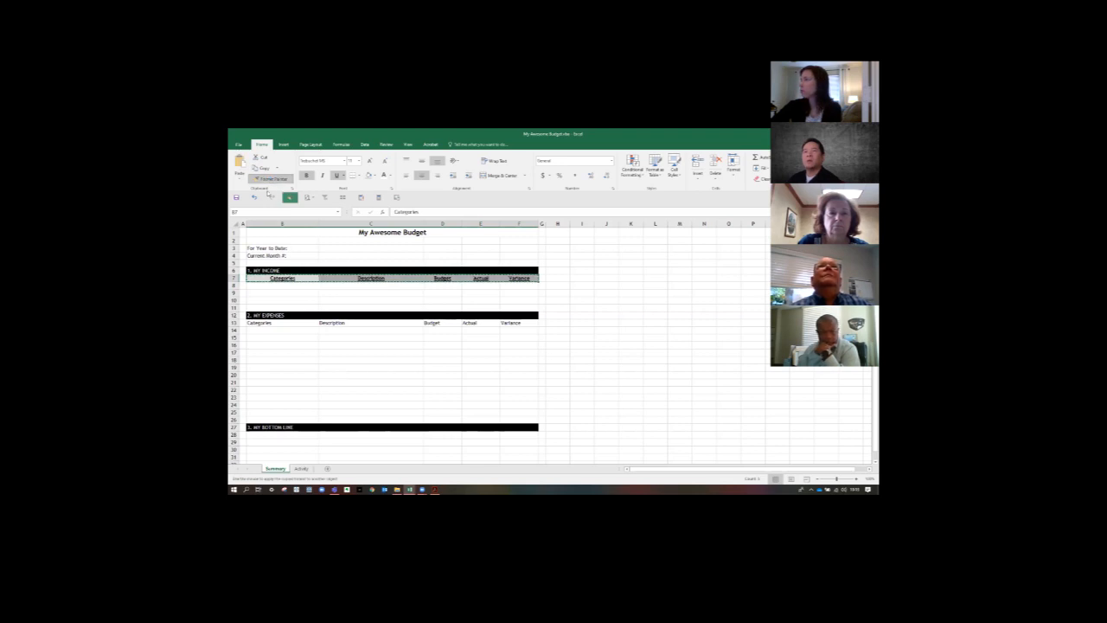
click(262, 321)
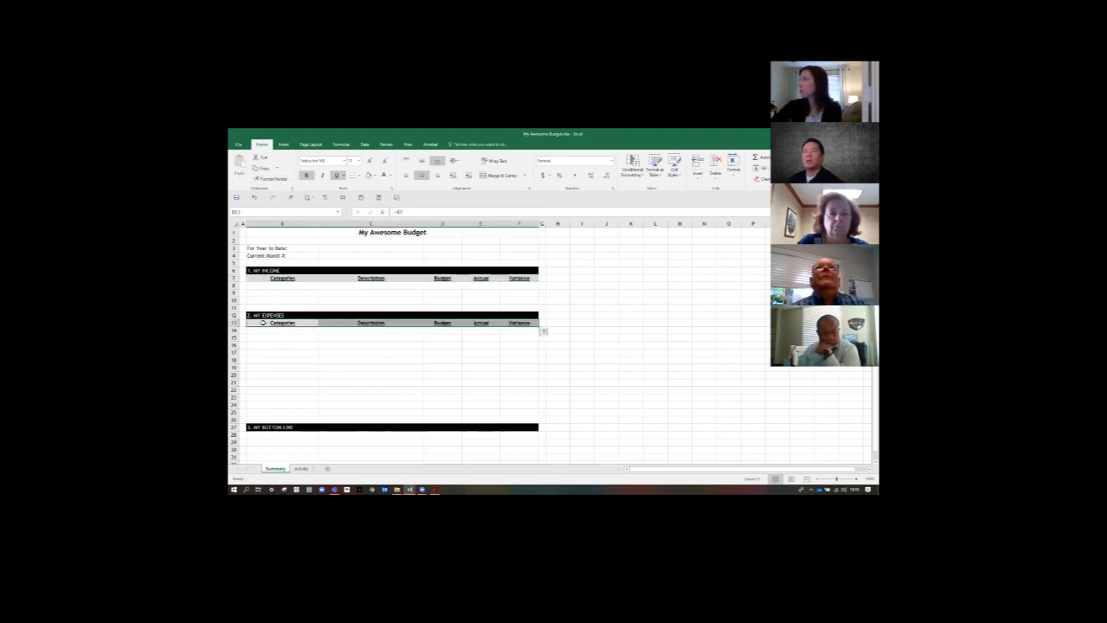
click(544, 332)
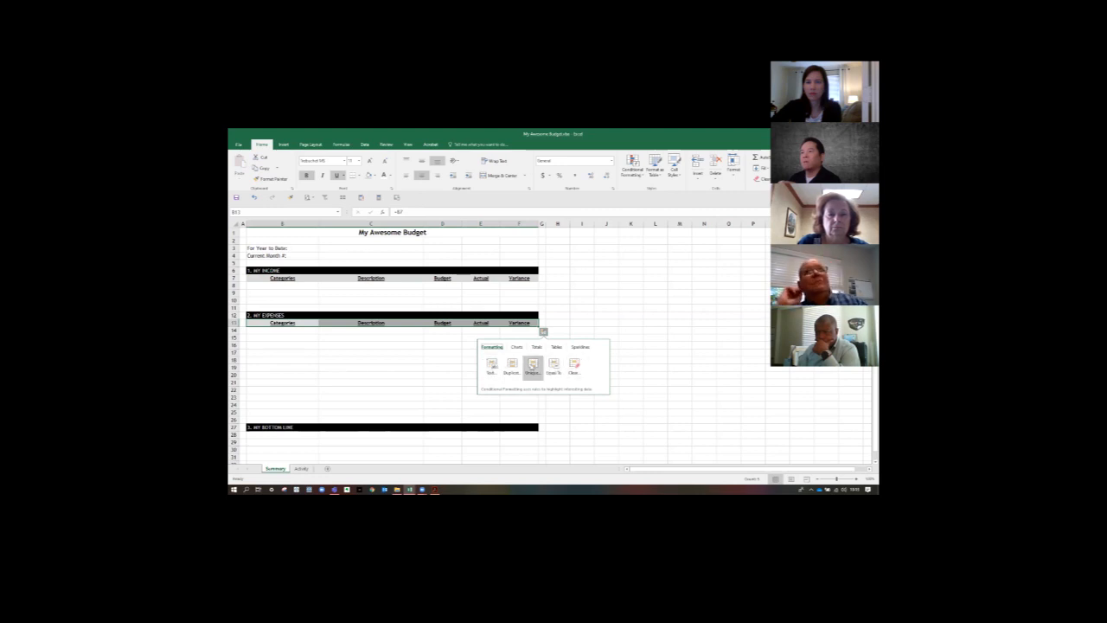
click(585, 315)
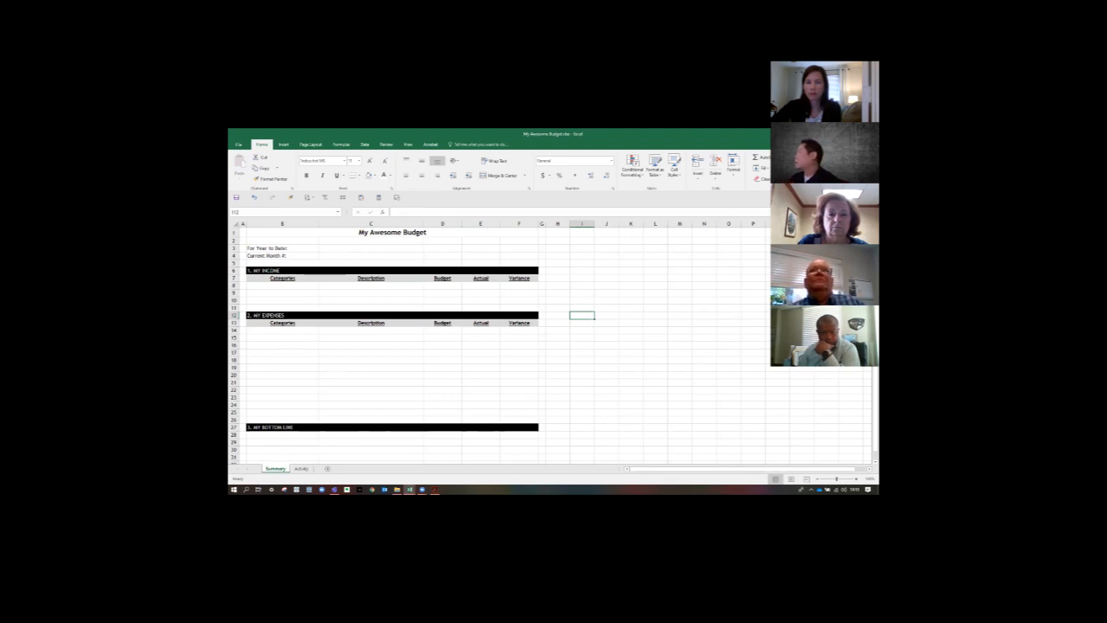
- Copy the income categories and descriptions from the other workbook into B8:C10: Take-Home Pay, Additional Income and Total Income
key(alt+Tab)
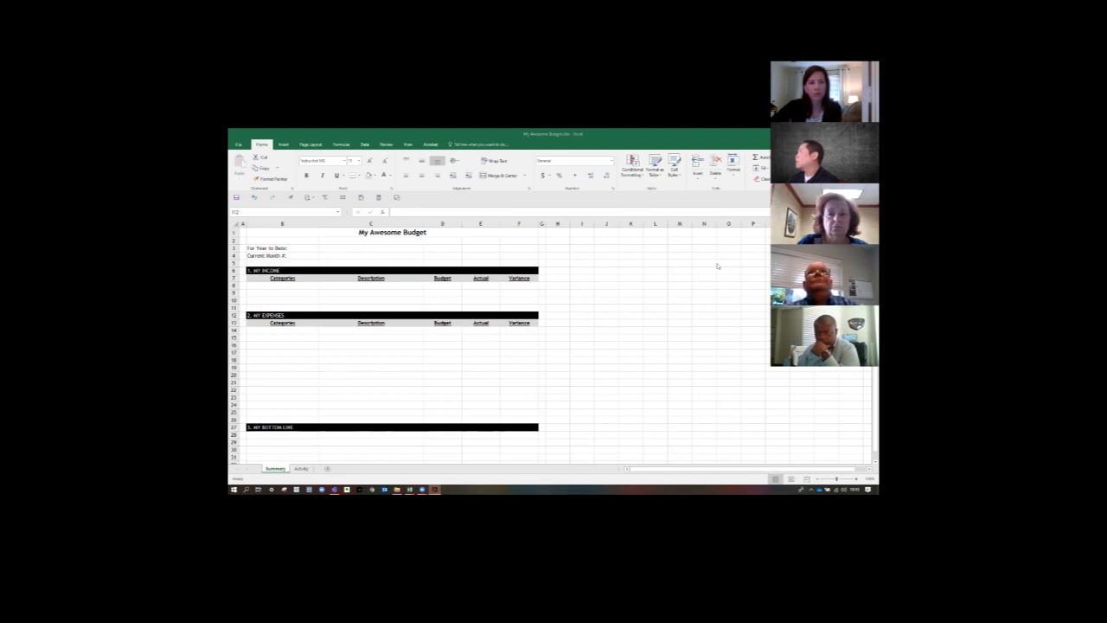
click(565, 267)
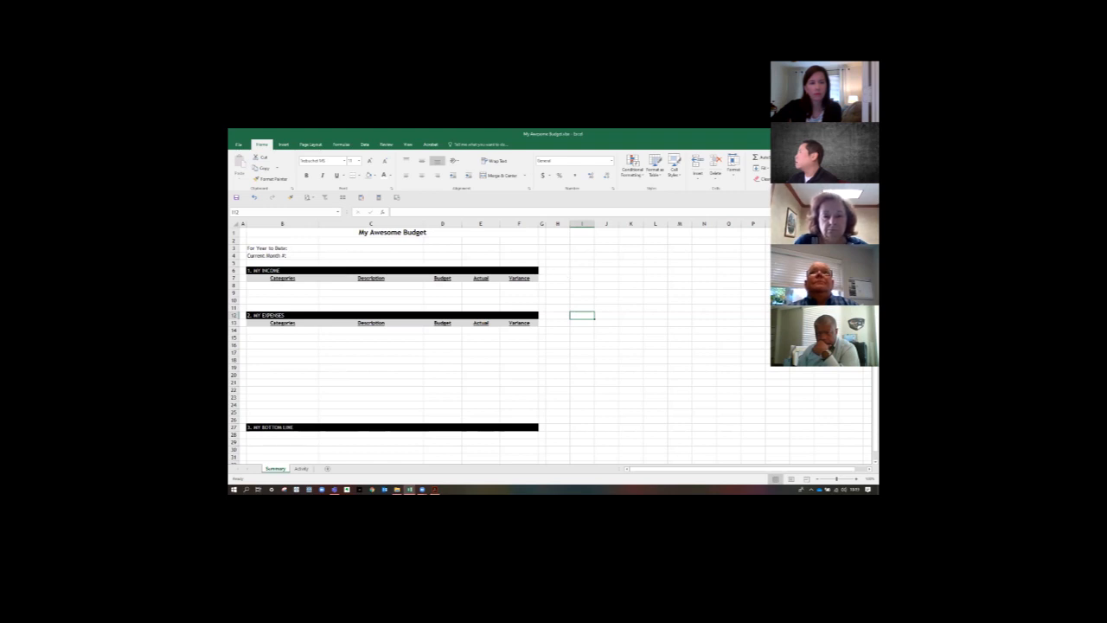
key(alt+Tab)
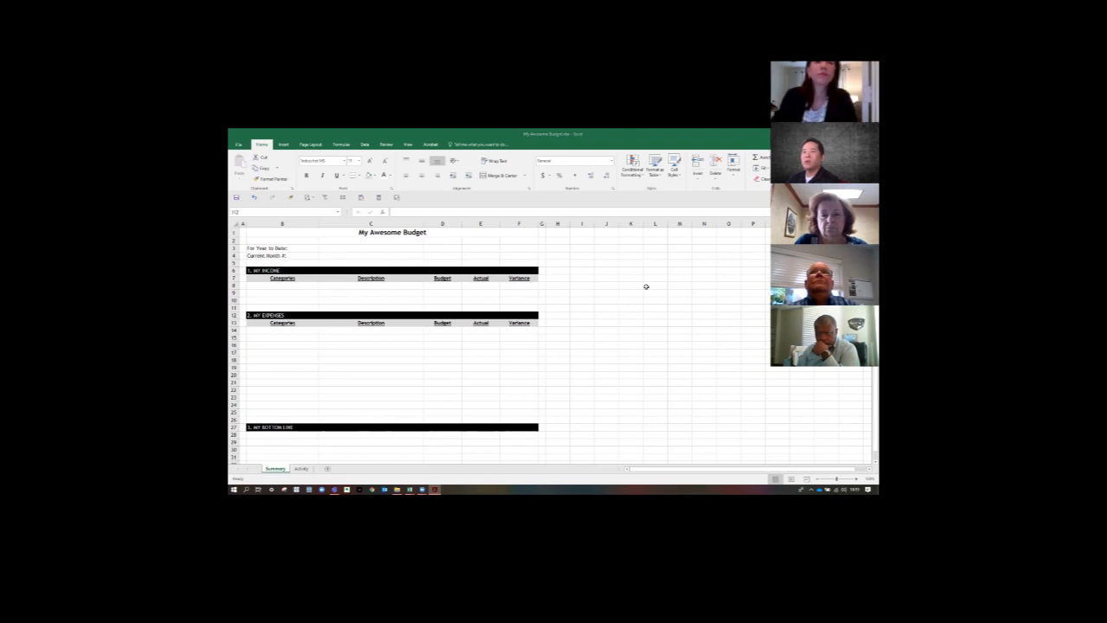
click(283, 285)
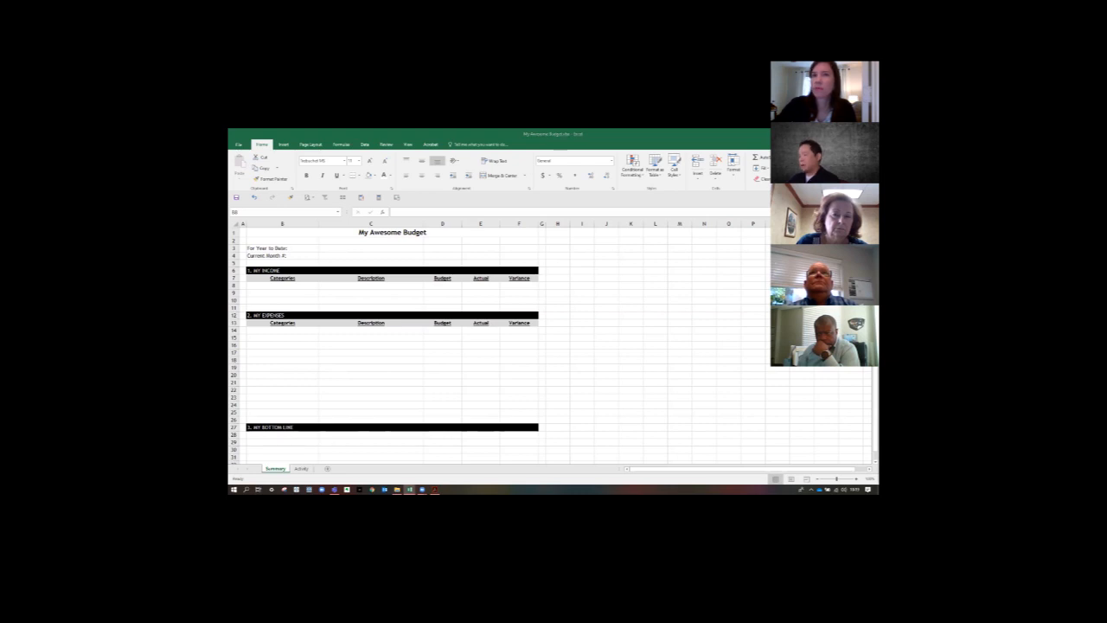
key(ctrl+c)
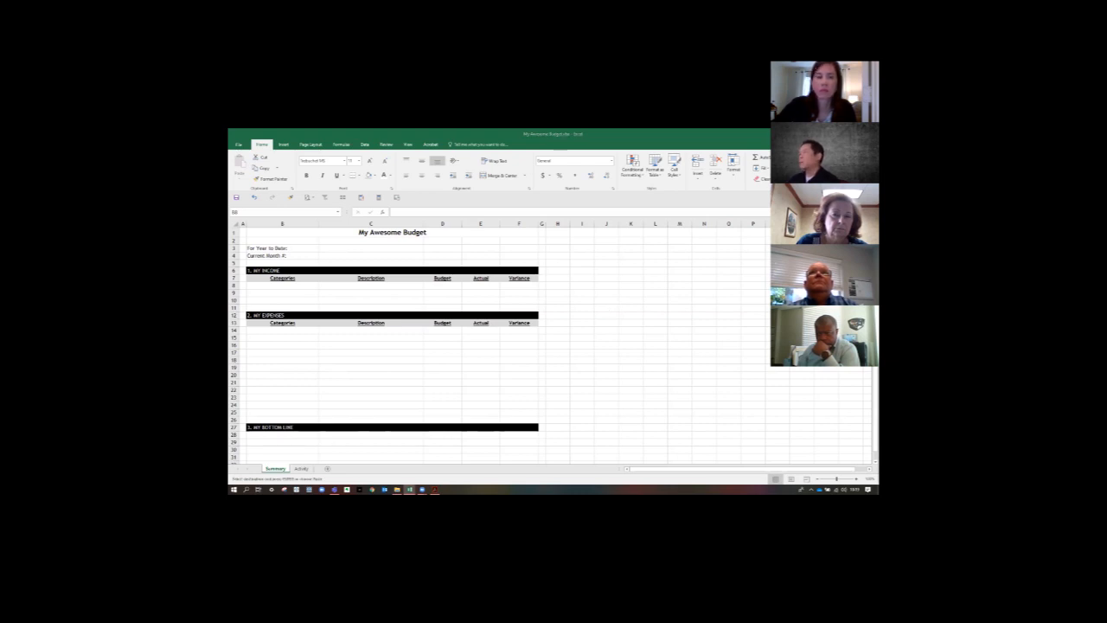
key(Escape)
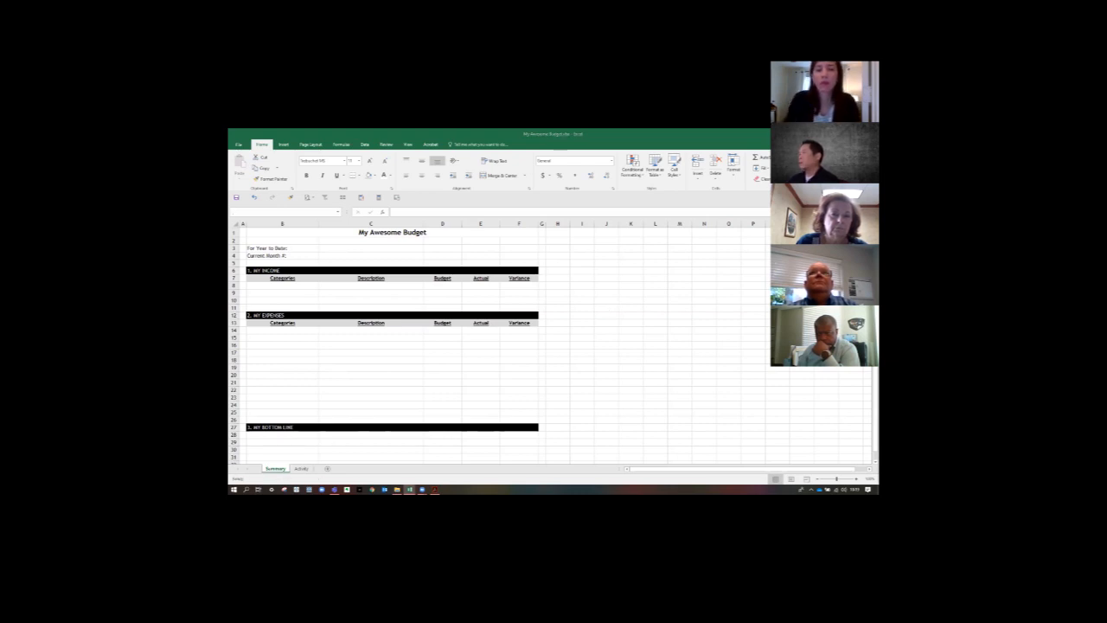
click(275, 285)
key(ctrl+v)
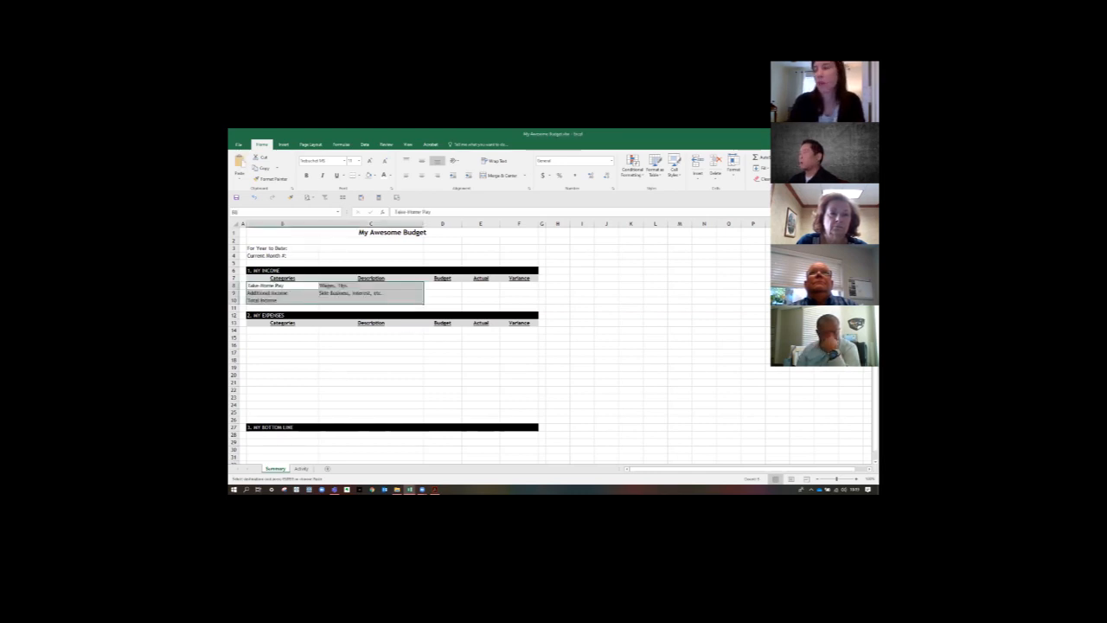
click(276, 286)
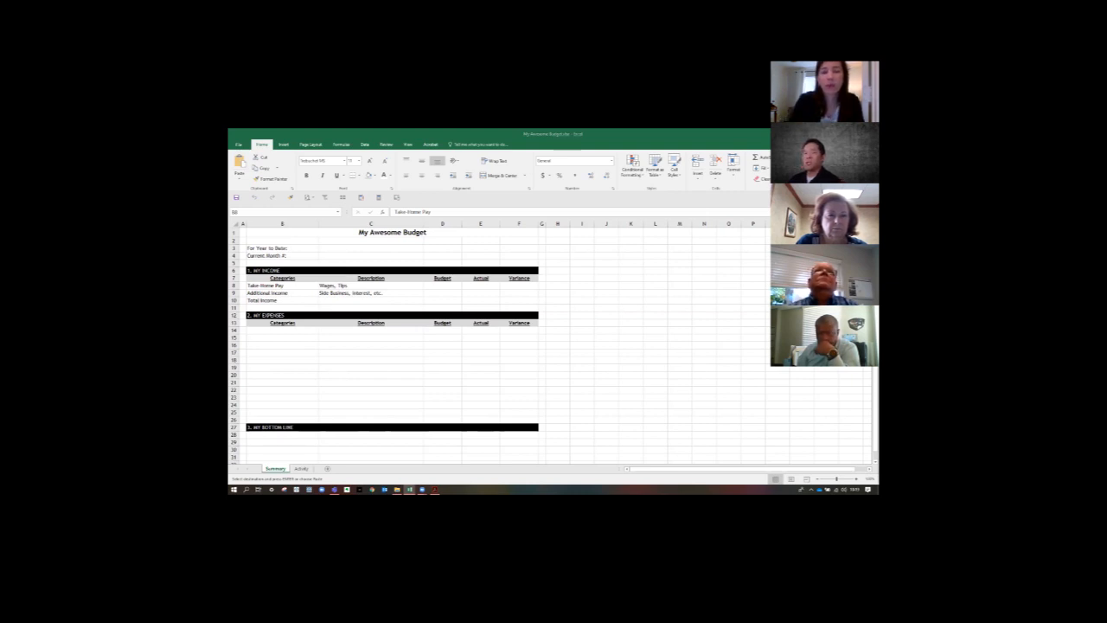
- Paste the expense categories and descriptions, from Housing to Total expenses, as values only starting at B14
click(302, 331)
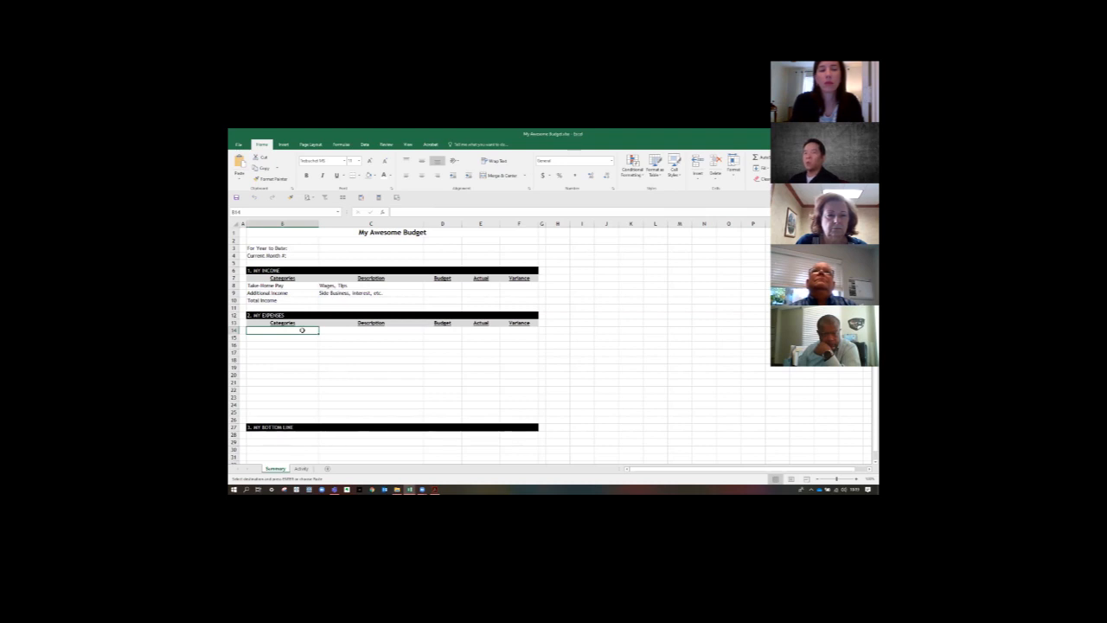
right_click(303, 331)
click(327, 360)
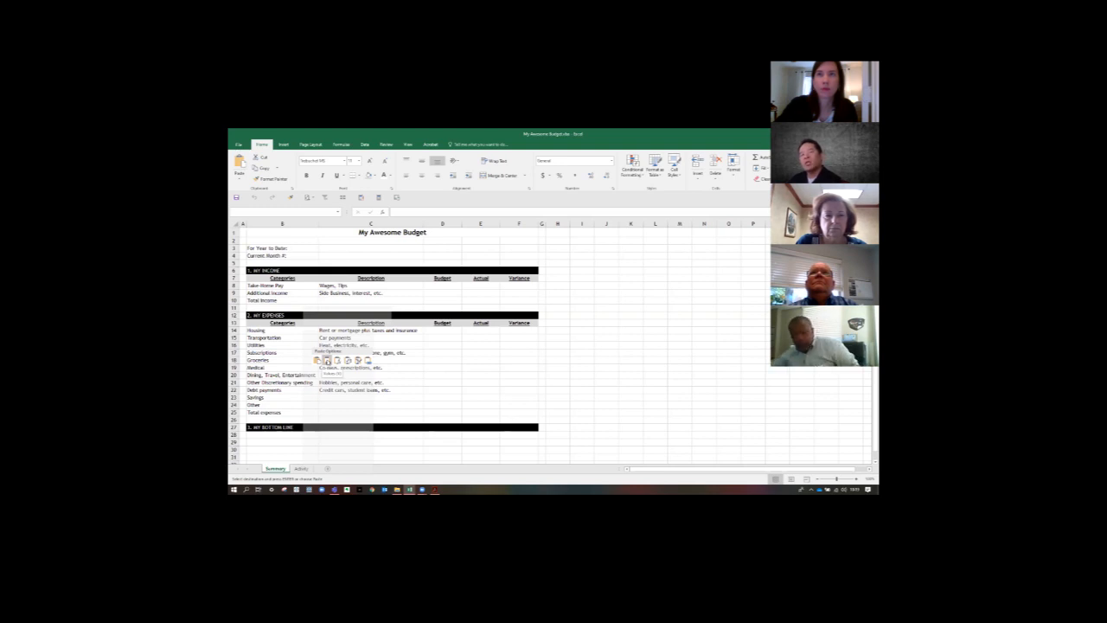
click(327, 360)
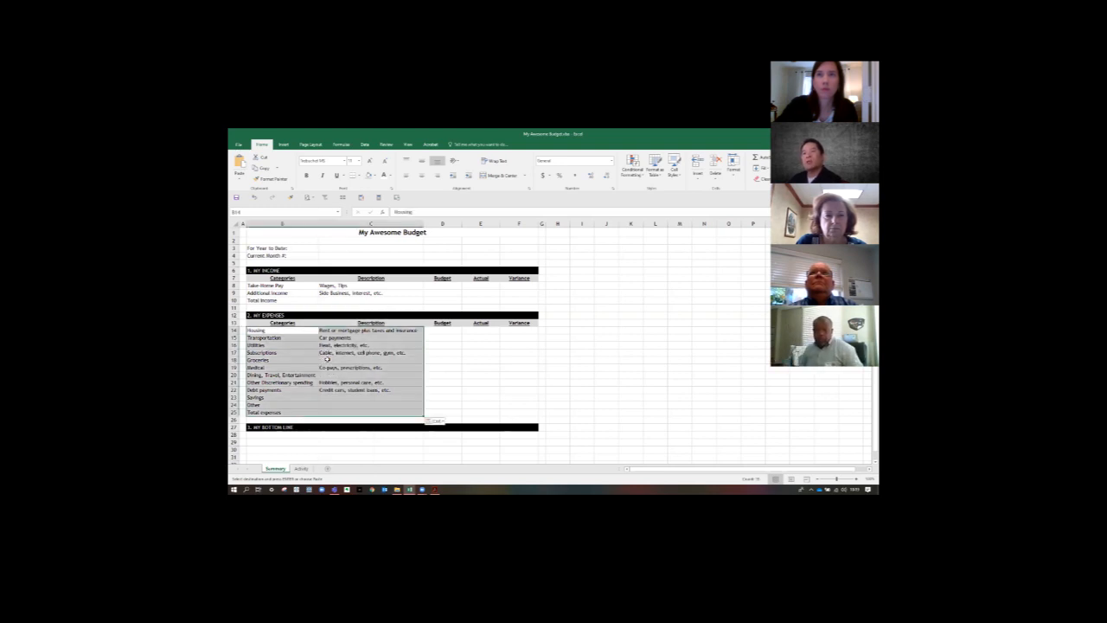
click(483, 358)
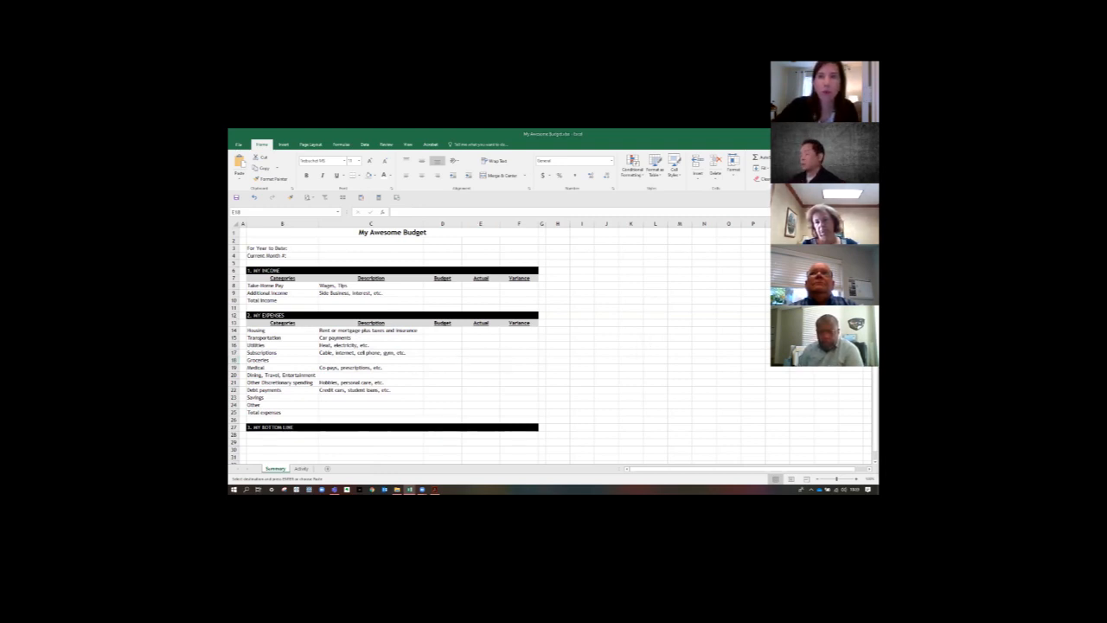
- Try a regular paste of the expense list at B14 that keeps its source formatting, and undo it
click(283, 331)
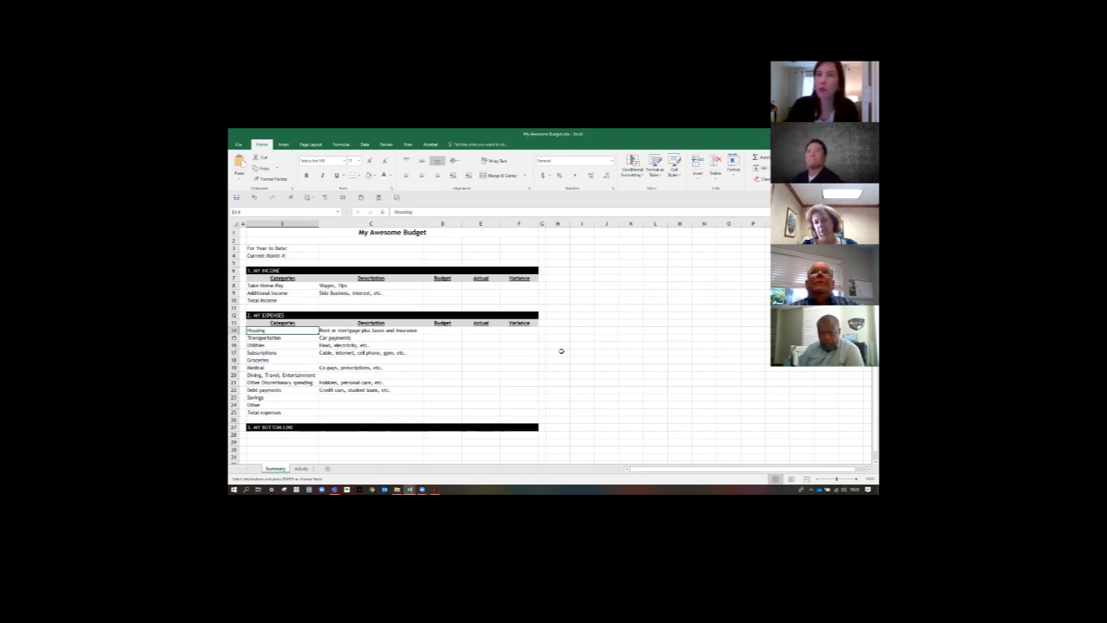
key(ctrl+v)
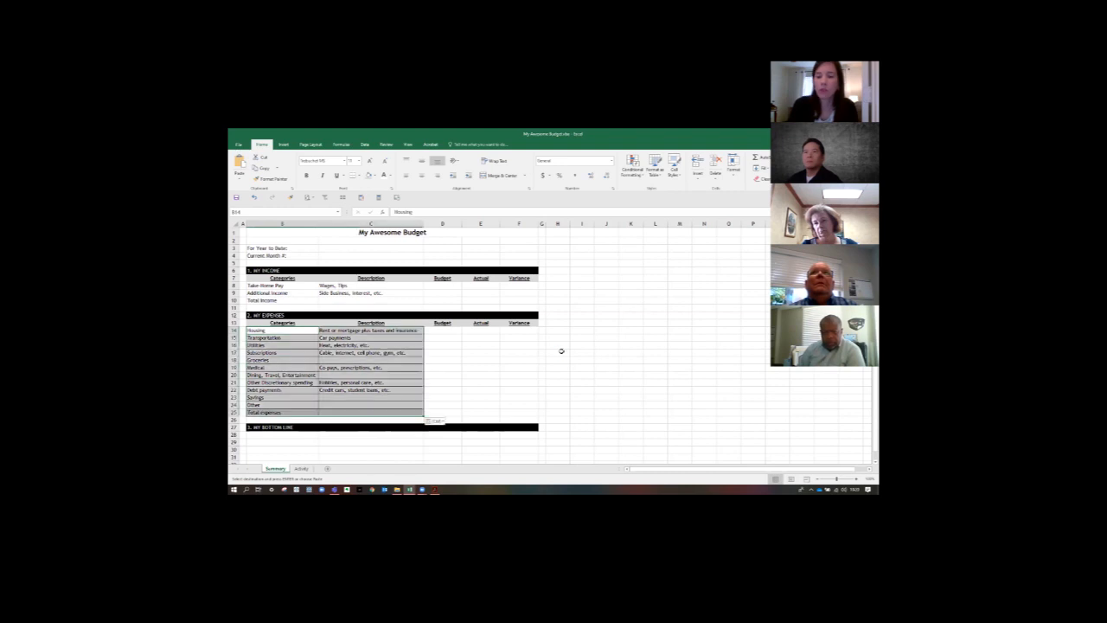
click(562, 351)
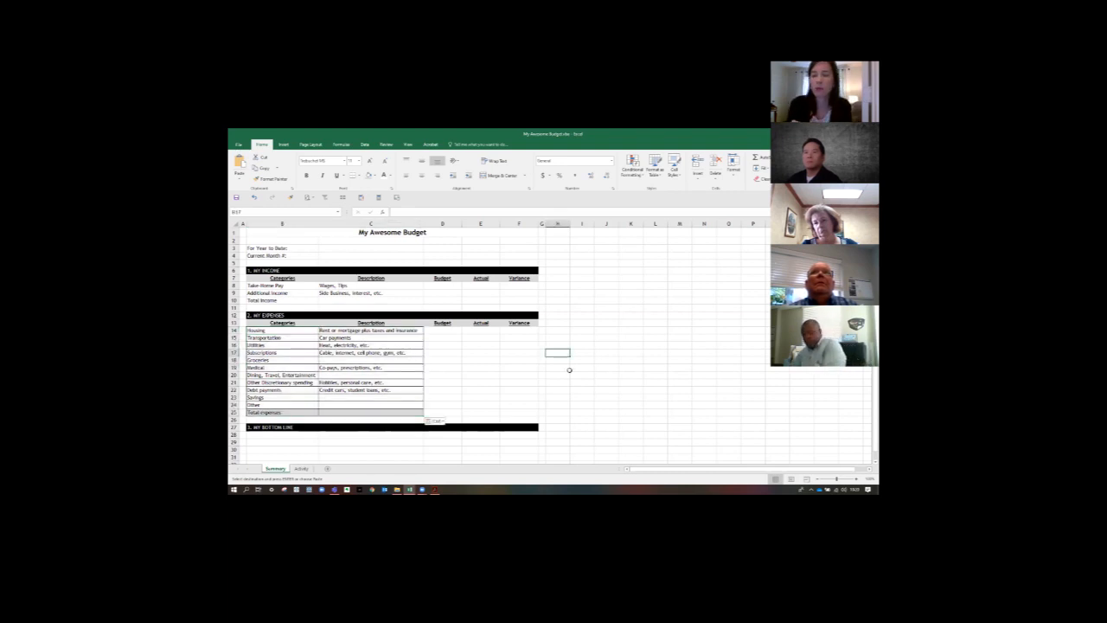
click(348, 346)
drag(289, 329, 385, 412)
drag(456, 392, 486, 392)
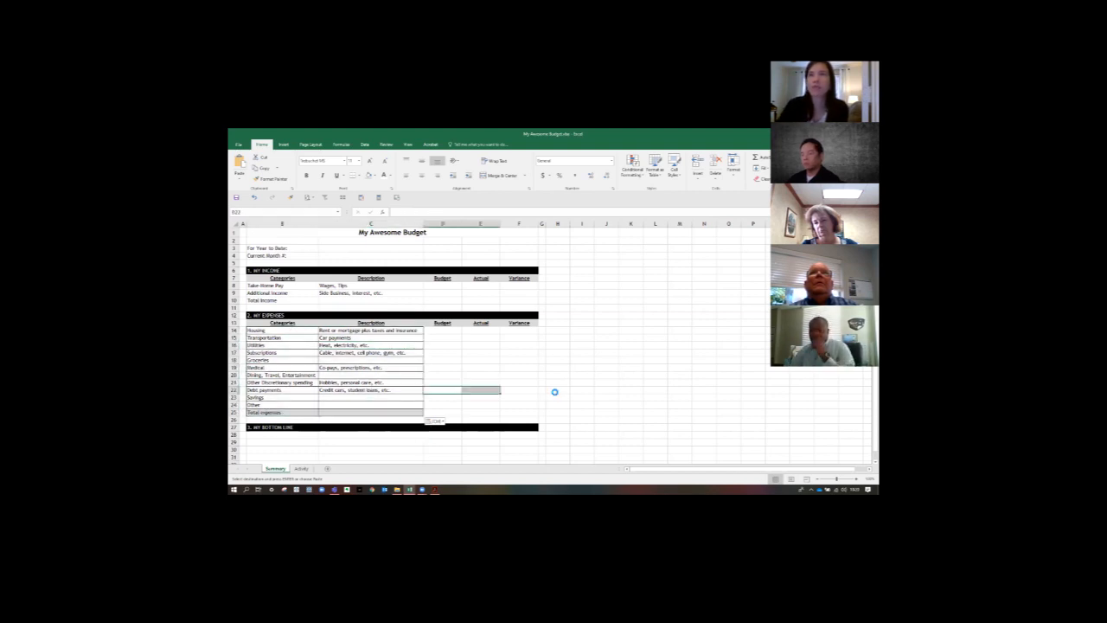
key(ctrl+z)
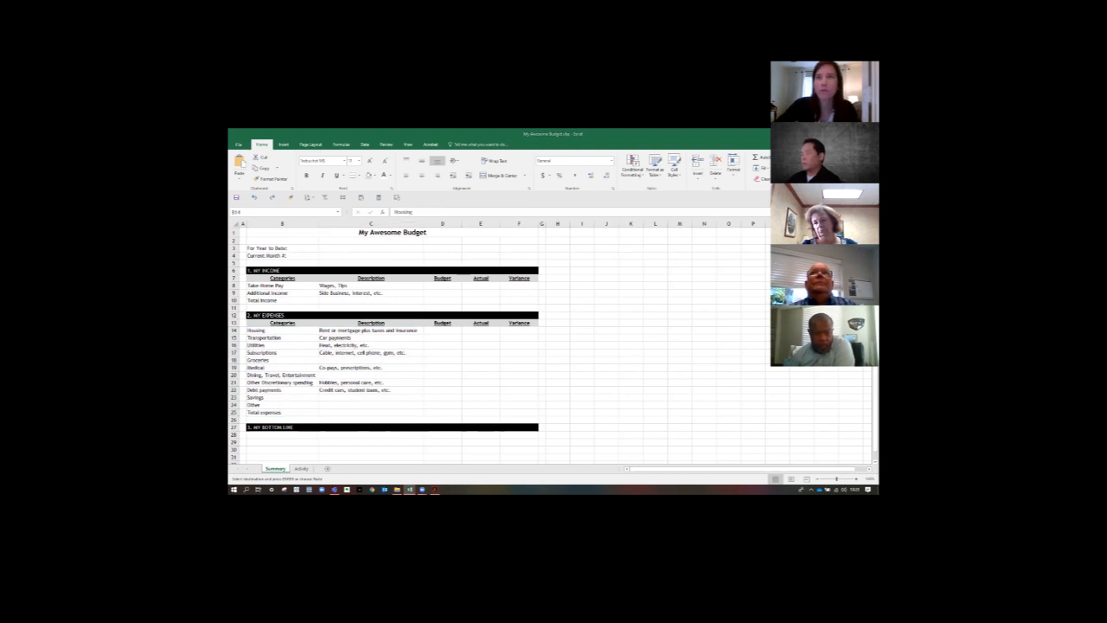
- Repeat the regular paste over the expense list and undo back to an empty B14:C25
click(367, 337)
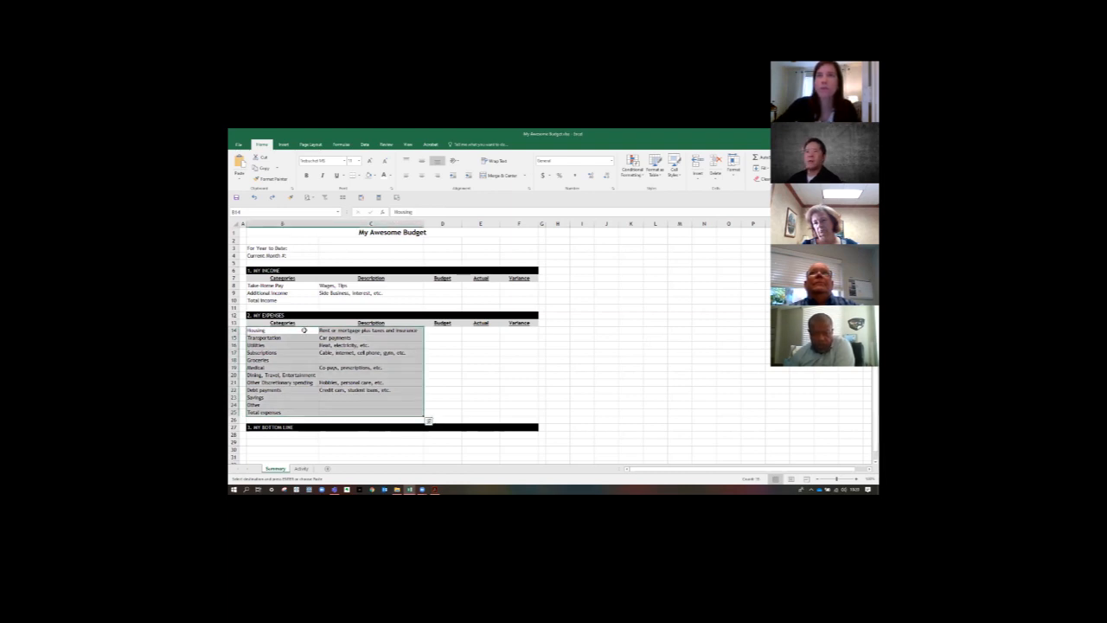
key(ctrl+v)
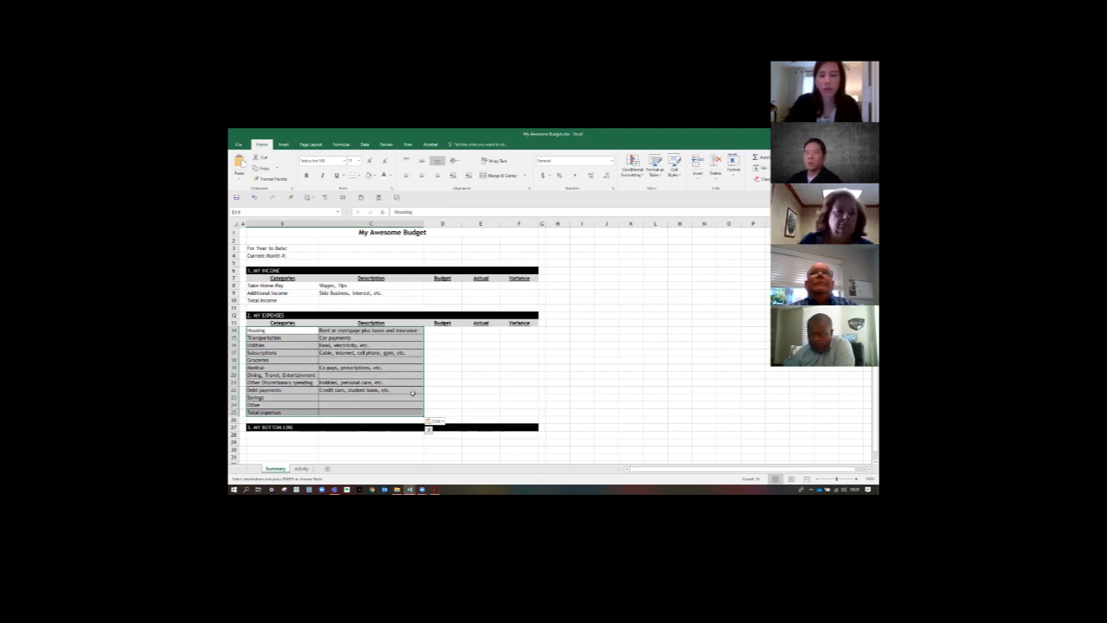
click(478, 383)
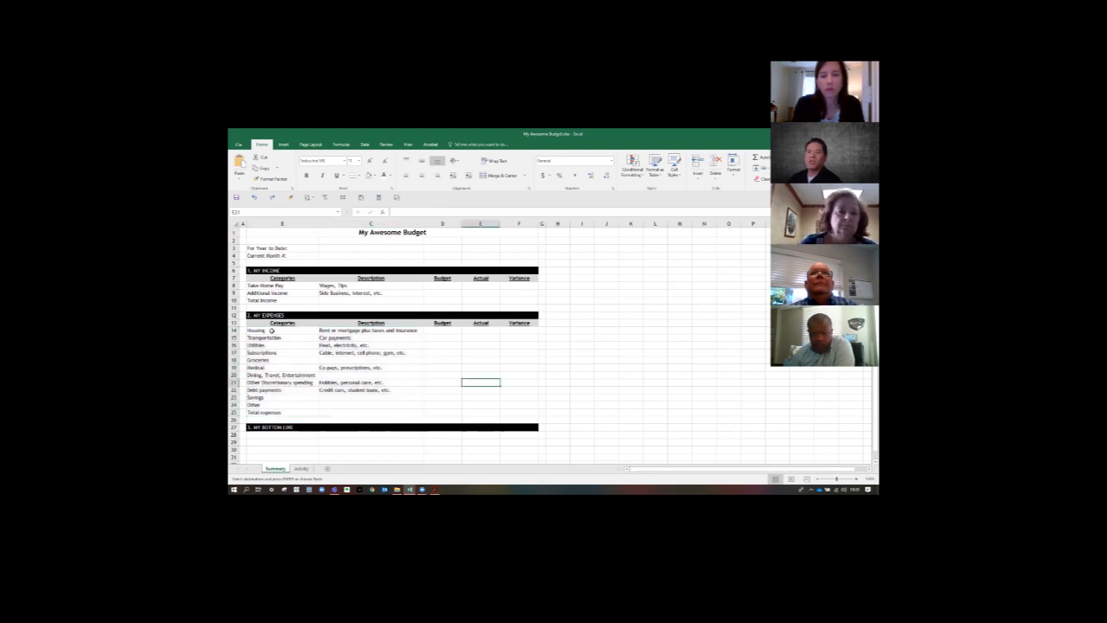
click(271, 331)
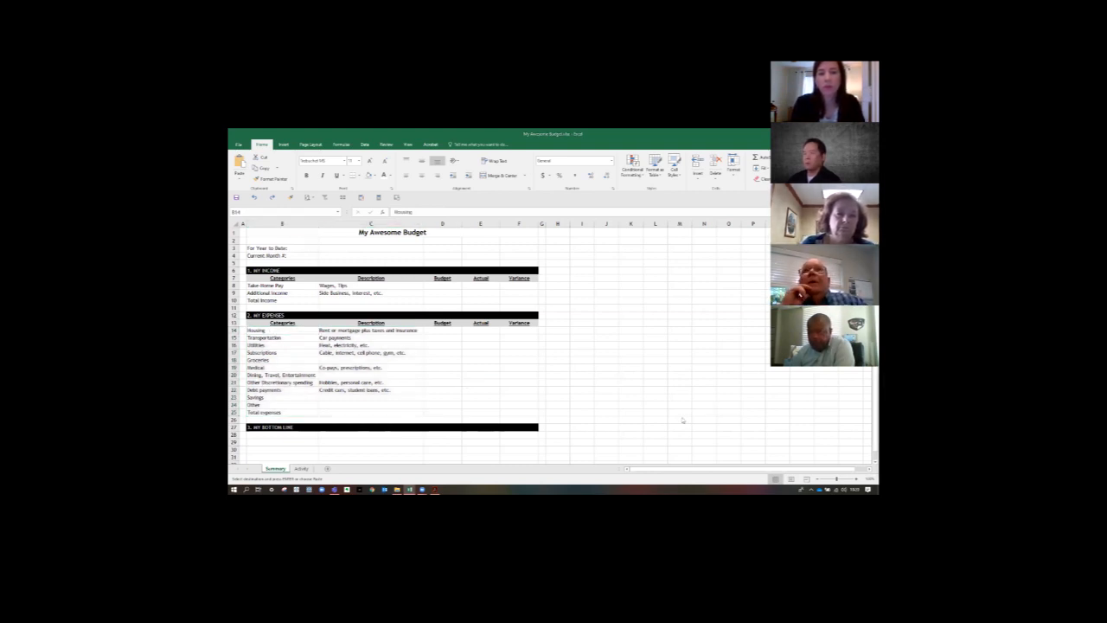
key(ctrl+z)
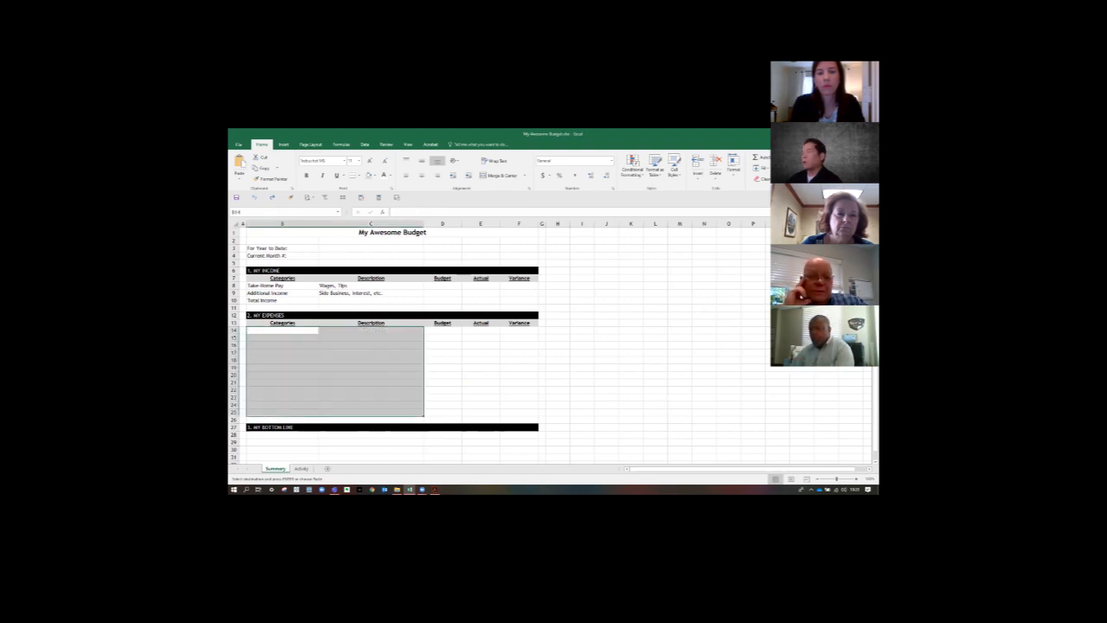
- Fill B14:C25 again with the copied expense categories and descriptions, pasting values only so the existing formatting is kept
key(alt+Tab)
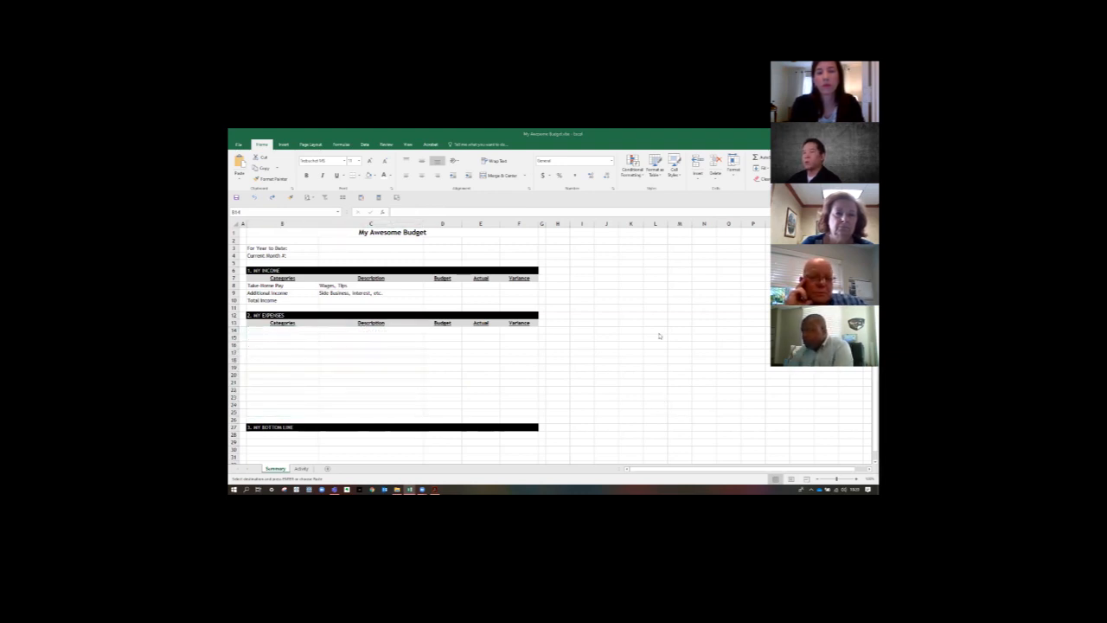
key(alt+Tab)
right_click(304, 330)
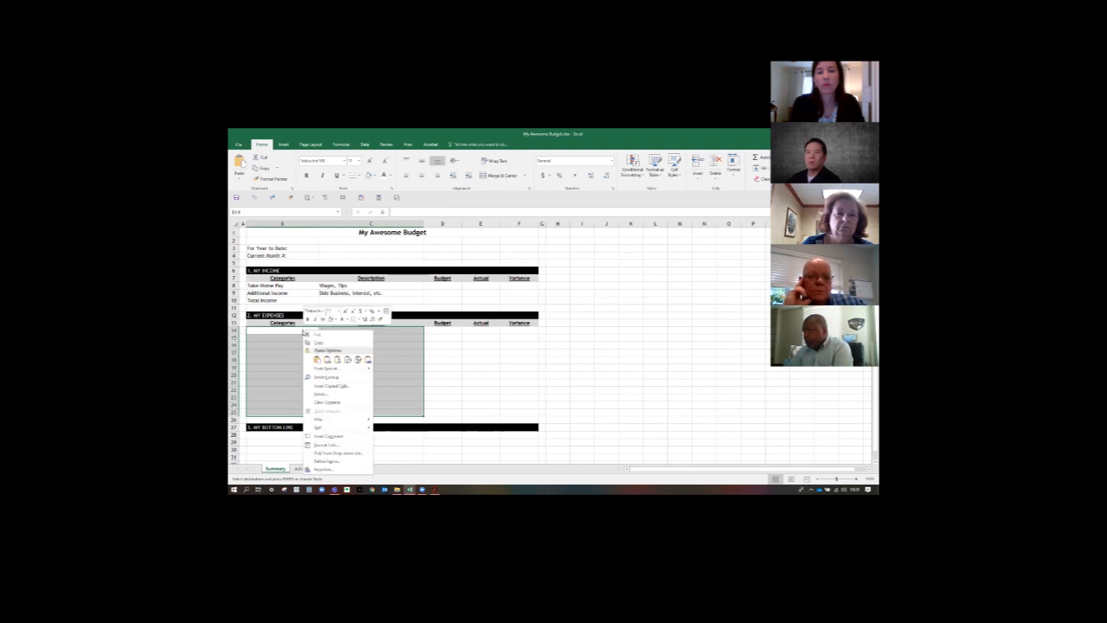
click(327, 358)
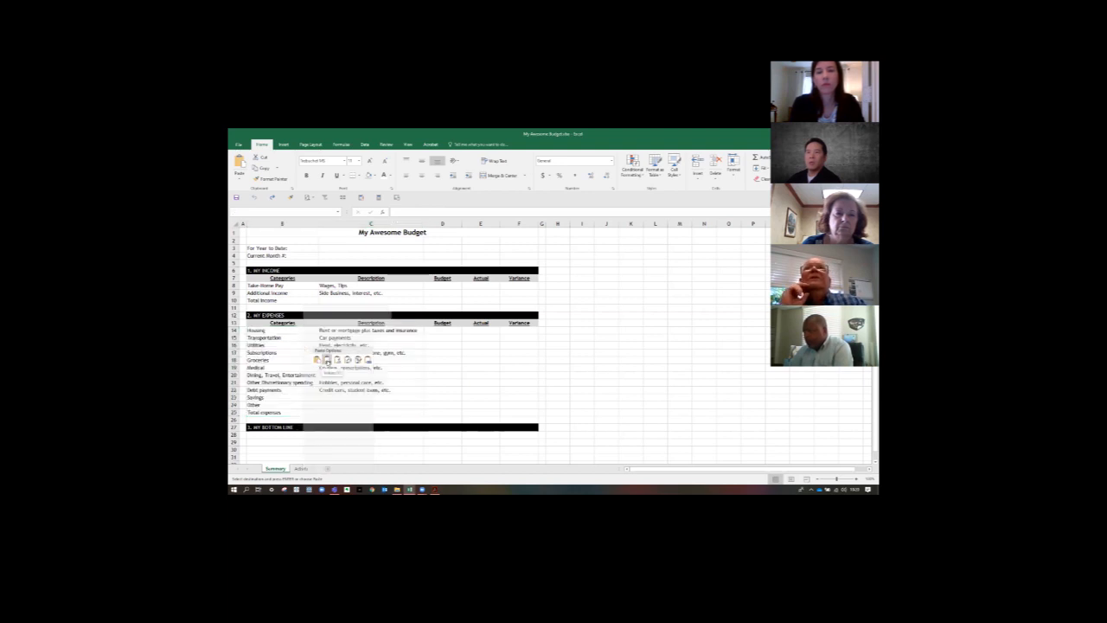
click(450, 362)
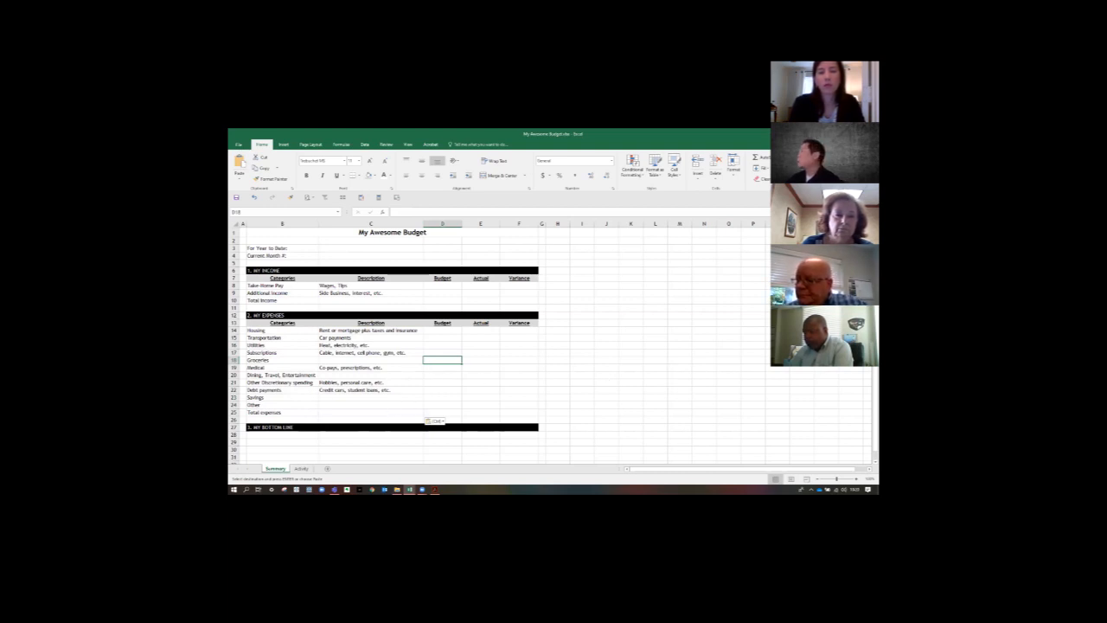
key(alt+Tab)
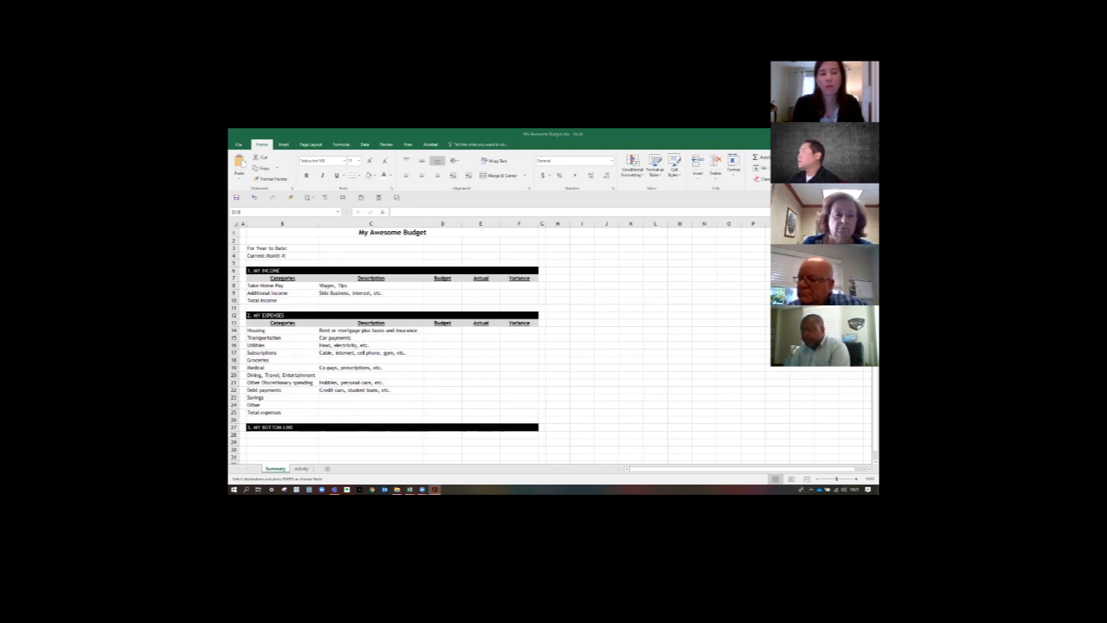
key(alt+Tab)
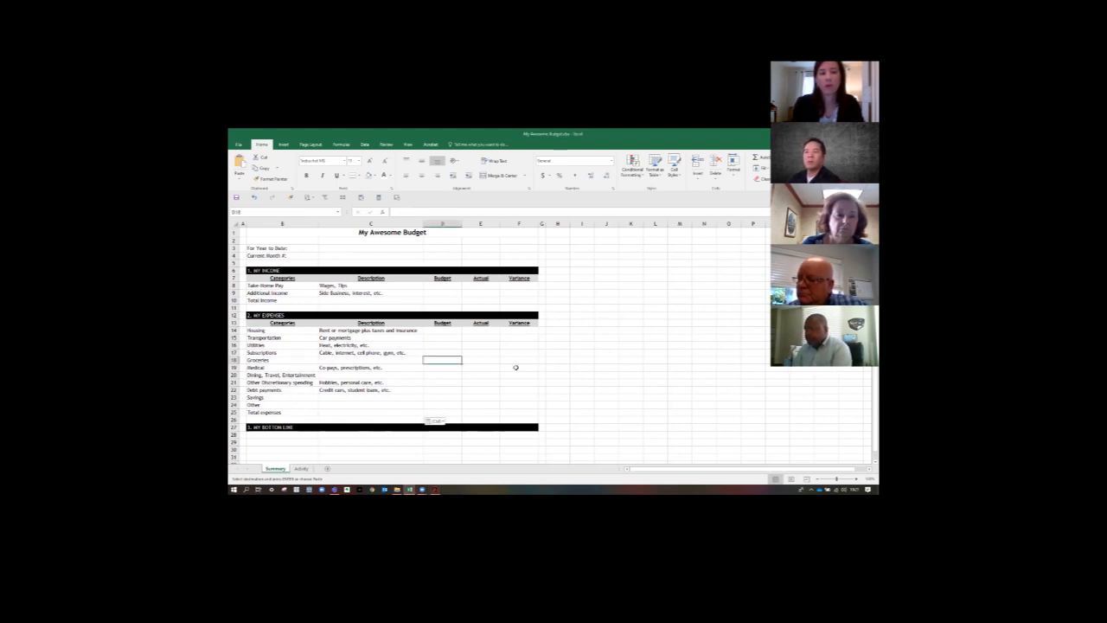
key(alt+Tab)
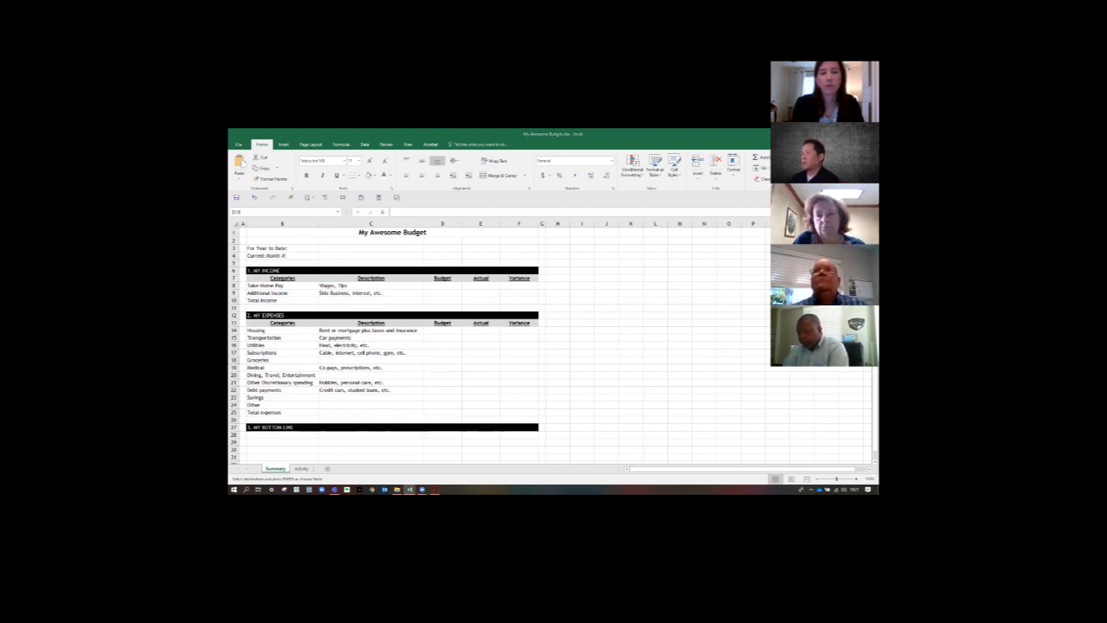
key(alt+Tab)
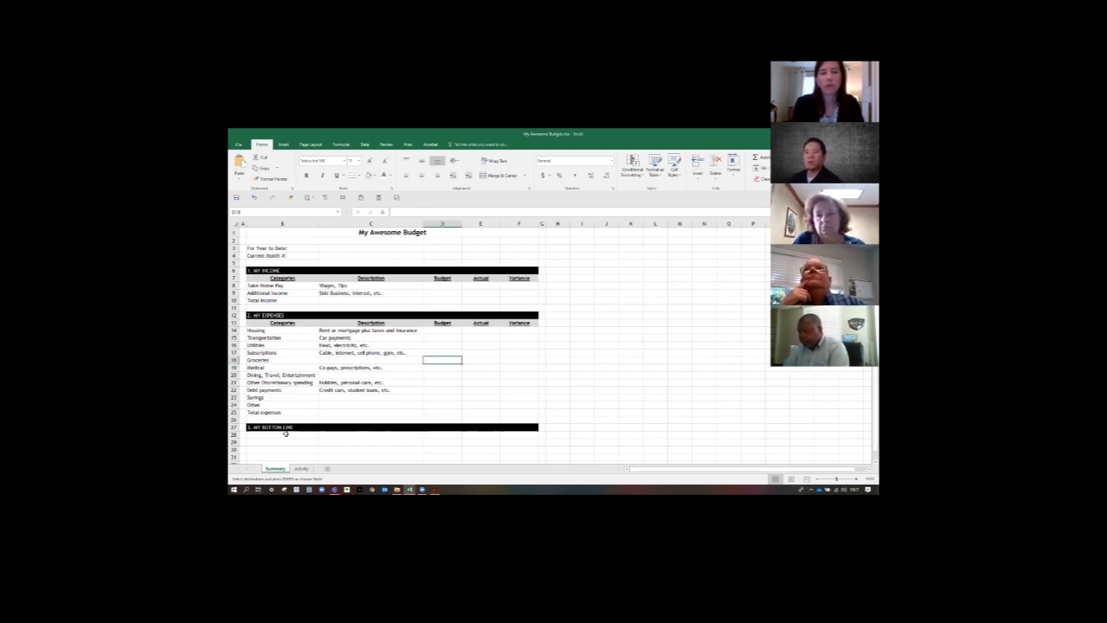
- Paste the copied Income minus expenses label into B28 beneath the My Bottom Line heading
click(287, 435)
text(Income minus expenses)
click(519, 389)
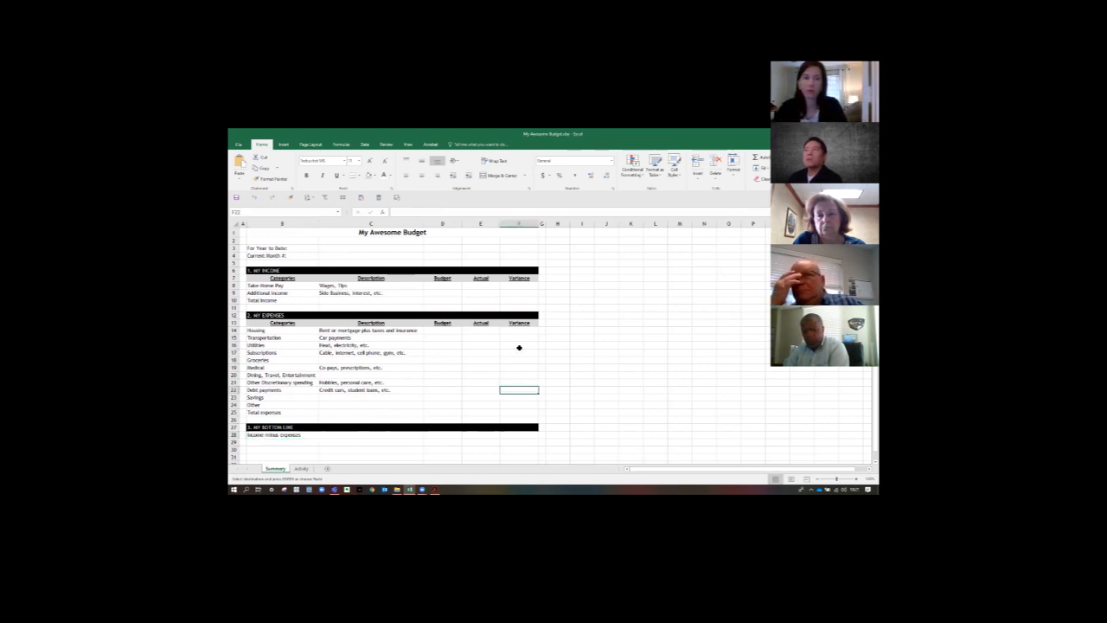
- Select the whole My Income section, B6:F10, from its heading to the Total Income row
click(277, 293)
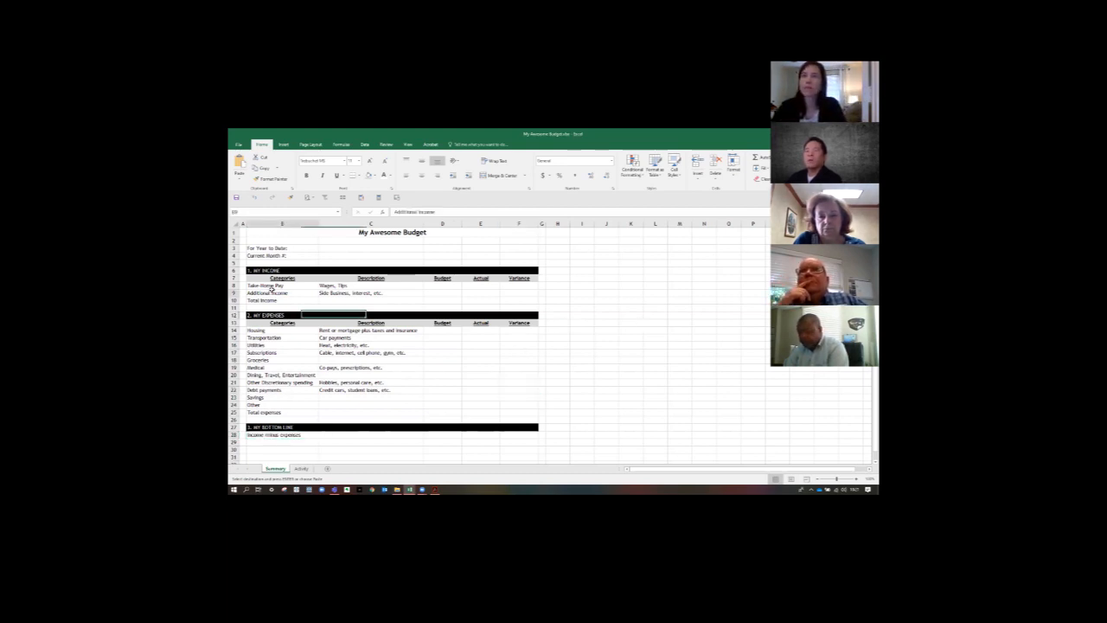
drag(254, 270, 538, 302)
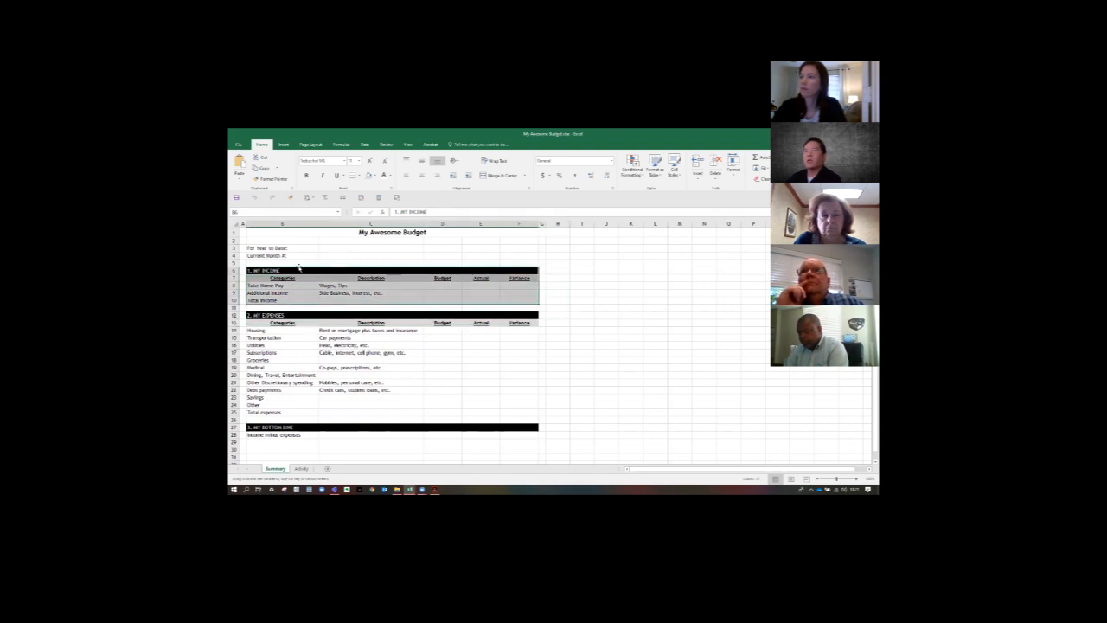
drag(300, 270, 516, 300)
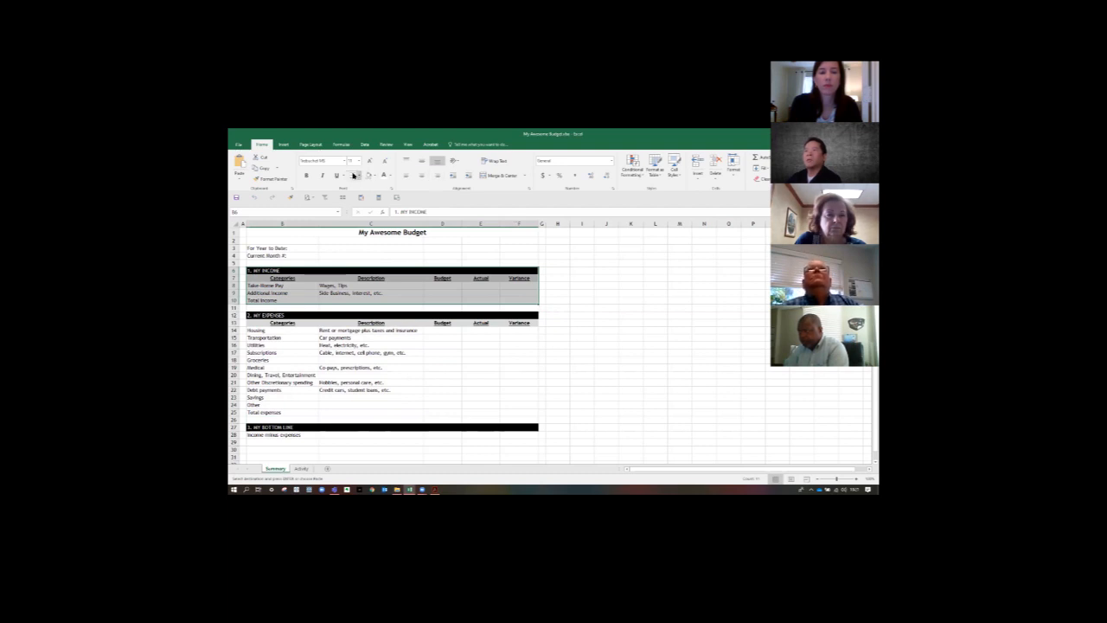
click(359, 176)
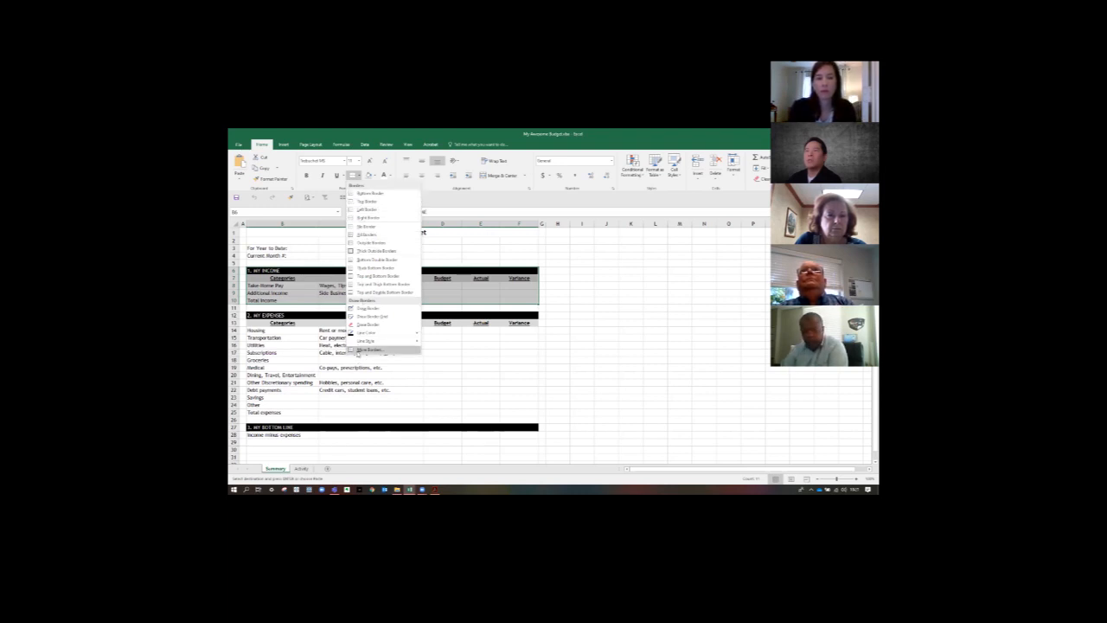
click(368, 350)
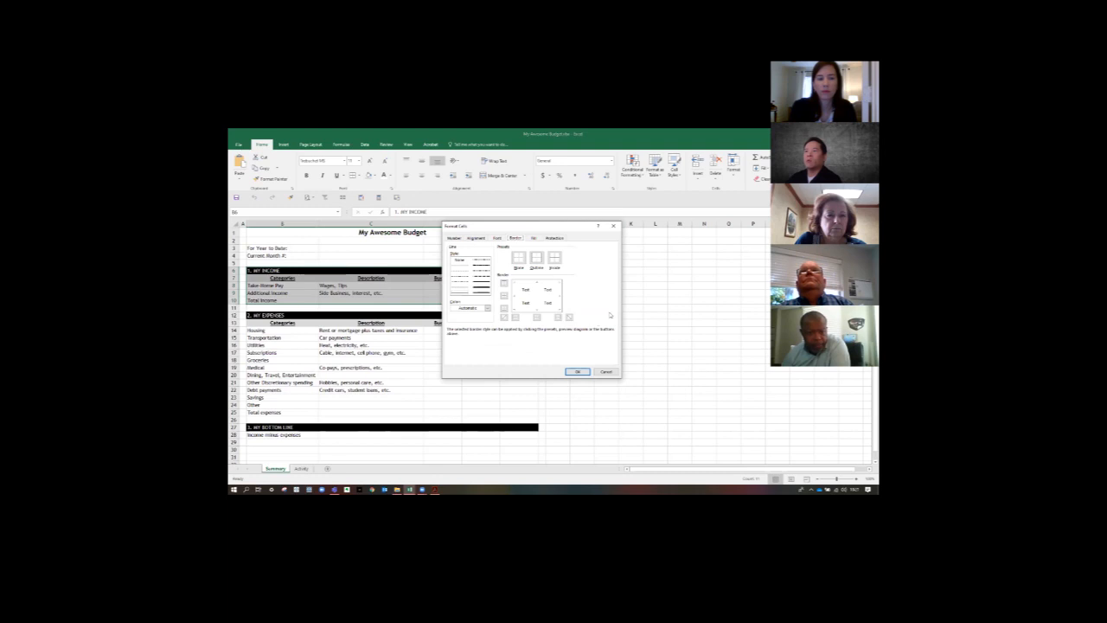
click(601, 372)
- Apply Outline and Inside borders to the selected My Income section, B6:F10, using the full border settings
click(358, 175)
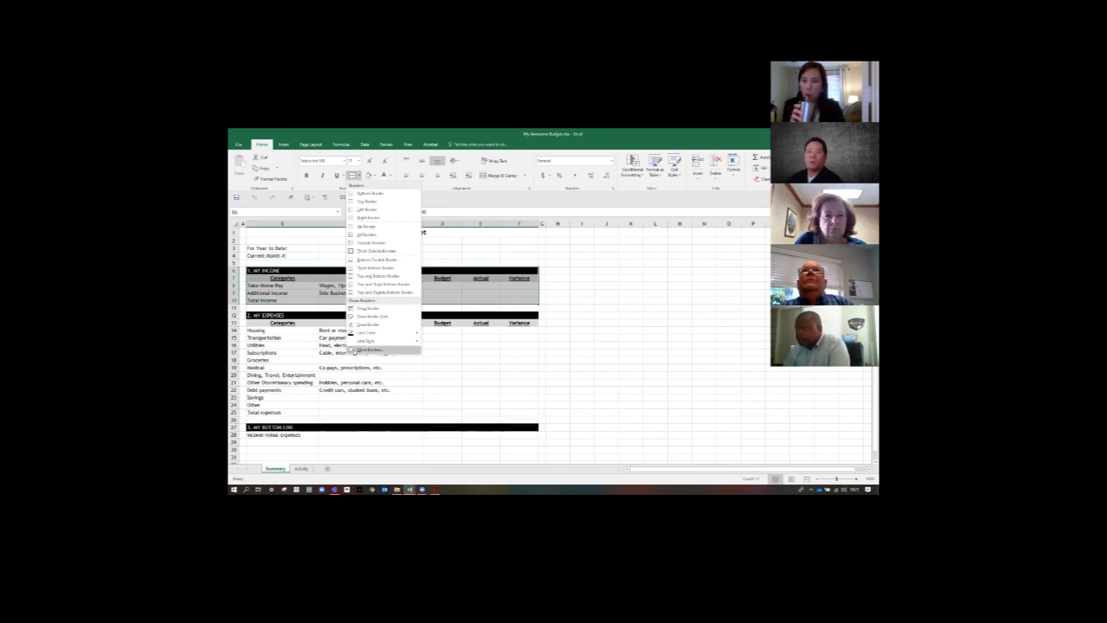
click(367, 350)
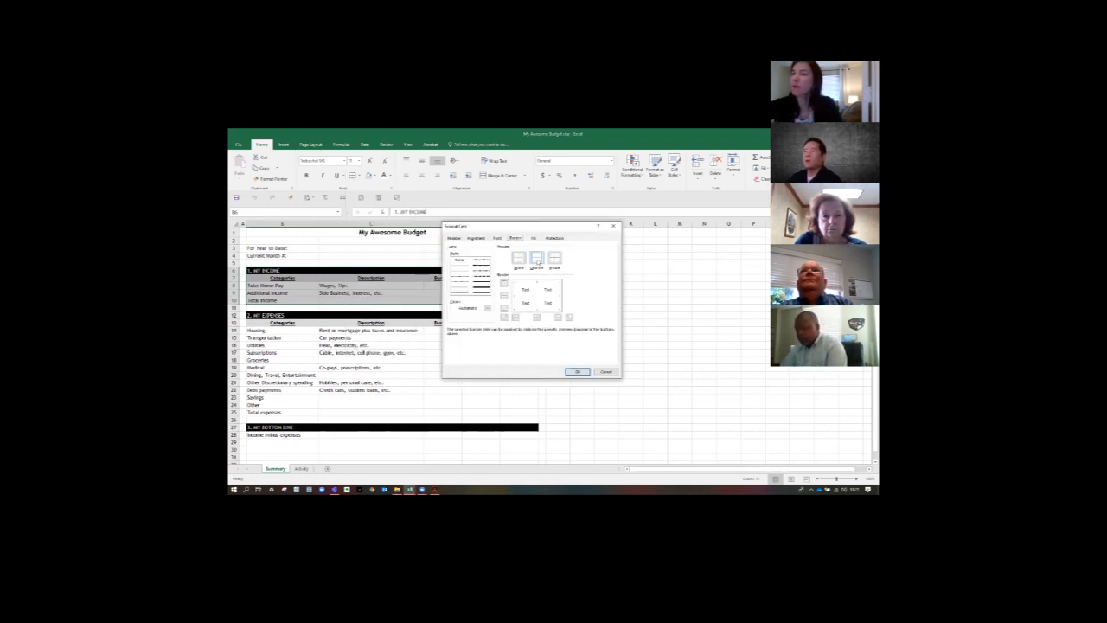
click(538, 268)
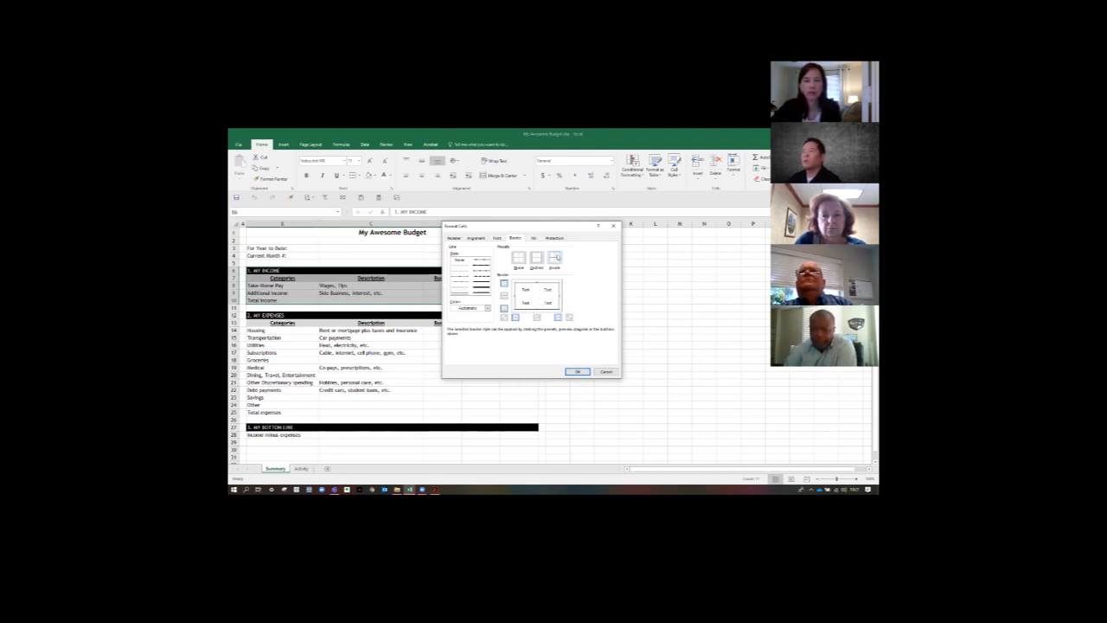
click(536, 297)
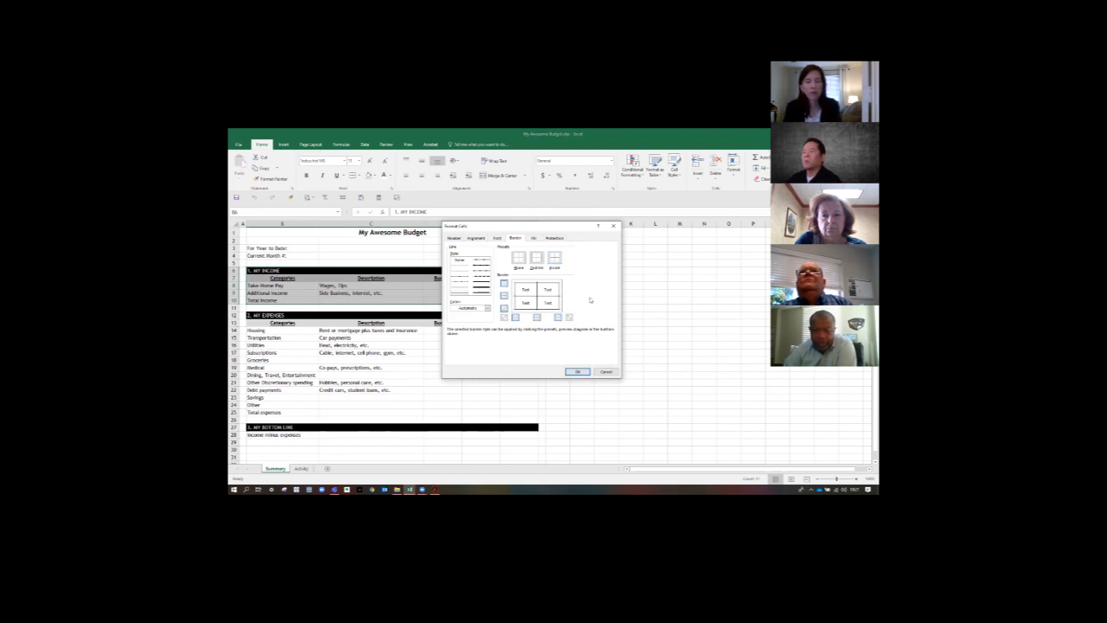
click(577, 371)
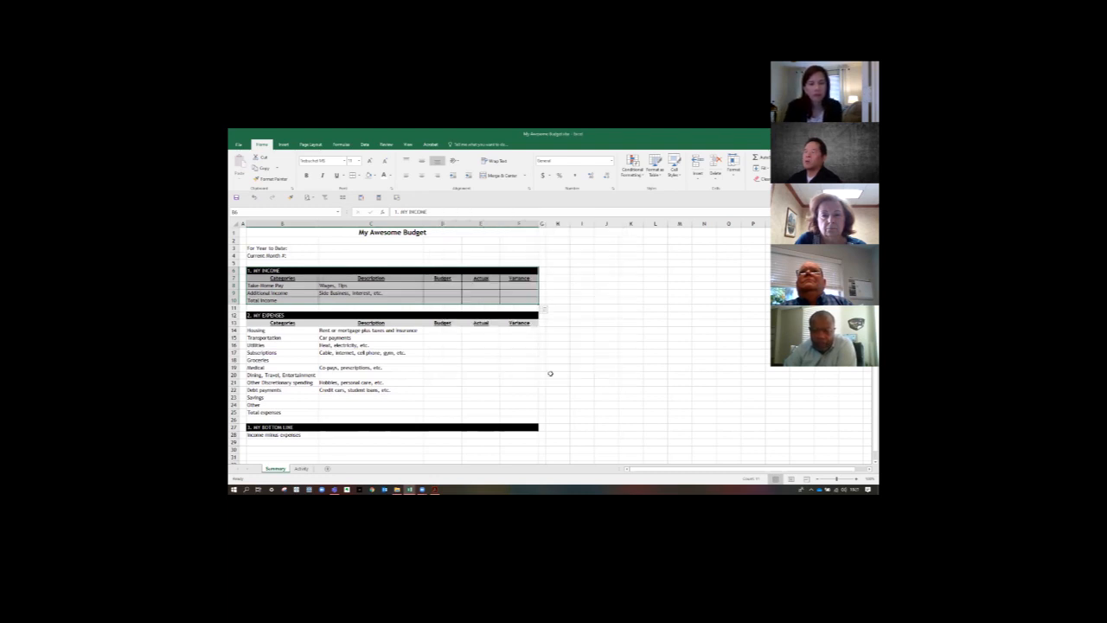
- Apply the same outline and inside borders to the My Expenses section, B12:F25
click(463, 366)
mouse_move(274, 316)
mouse_down()
mouse_move(438, 369)
mouse_move(465, 396)
mouse_move(514, 412)
mouse_up()
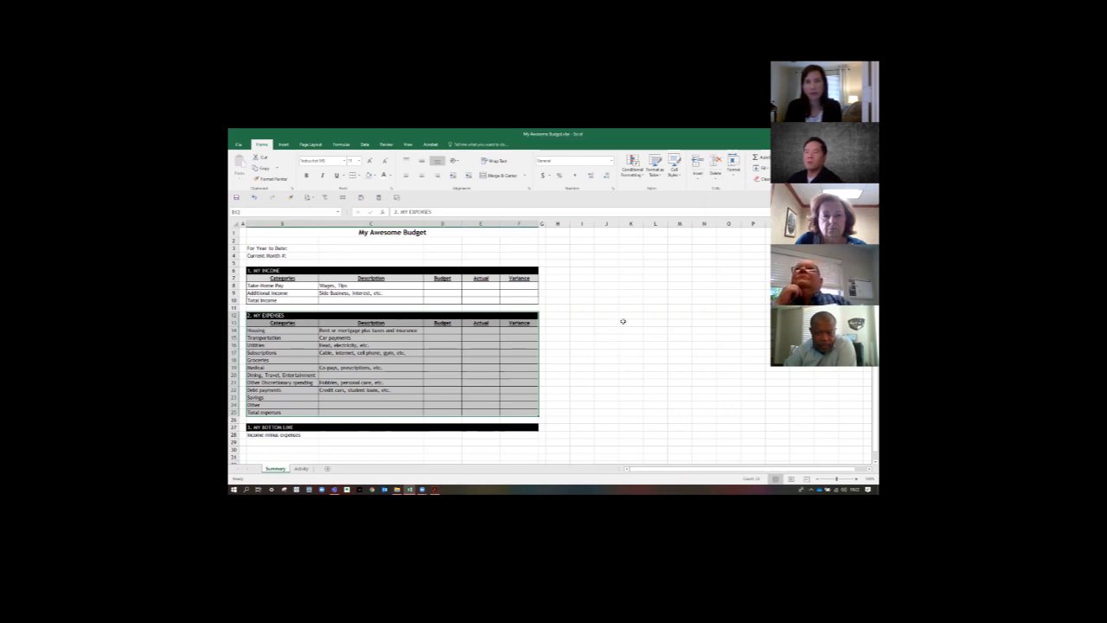
scroll(623, 321, down, 1)
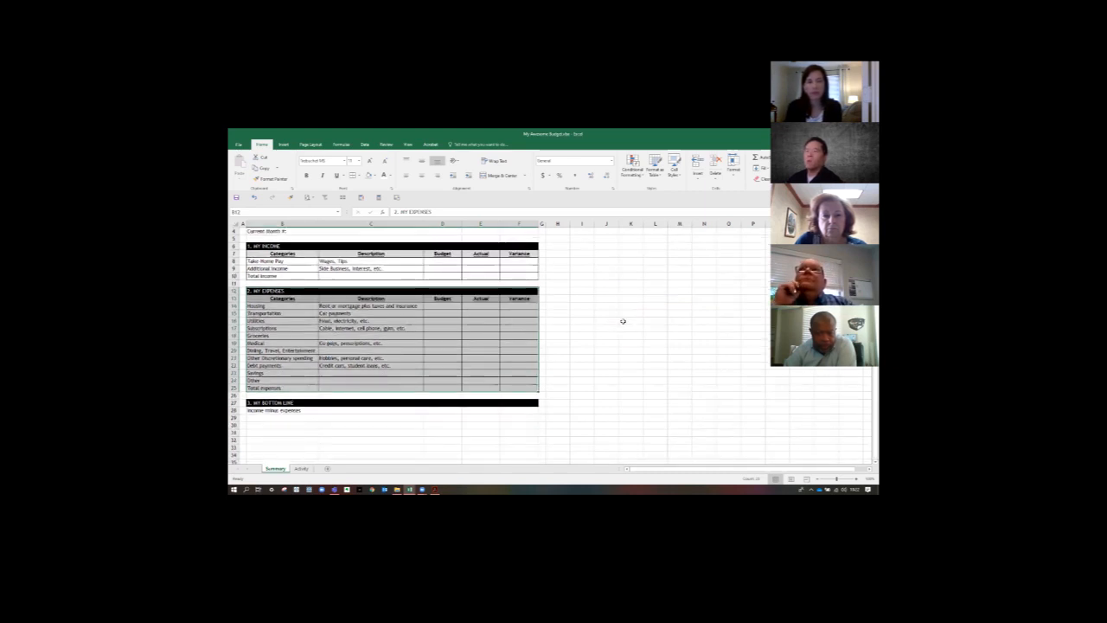
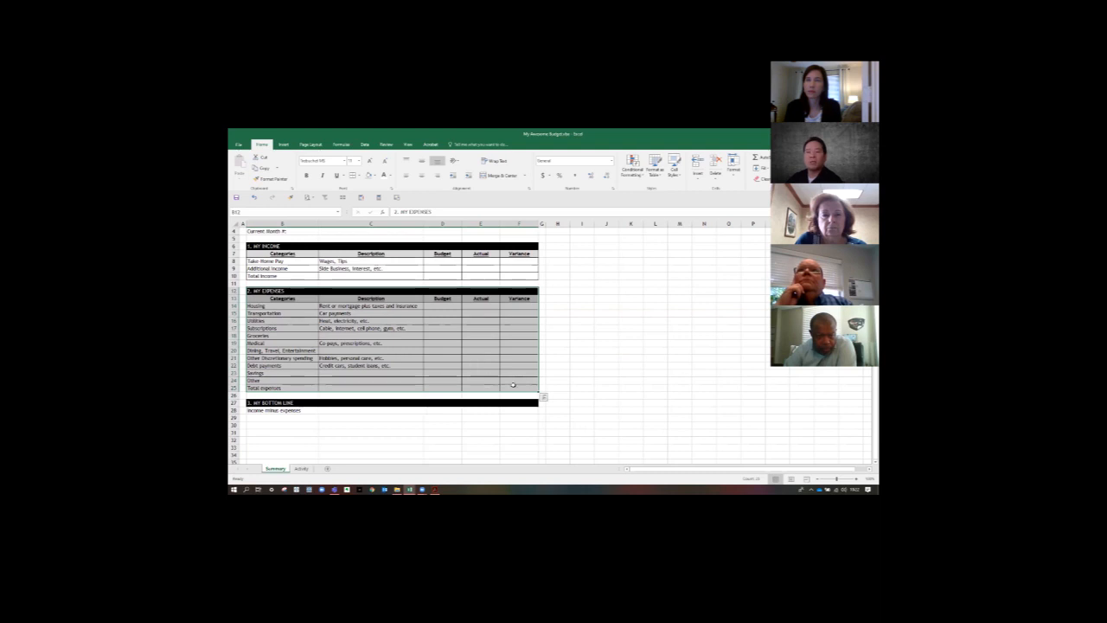
- Apply an Outline border to the My Bottom Line section, B27:F28, using the full border settings
click(334, 285)
drag(295, 277, 516, 274)
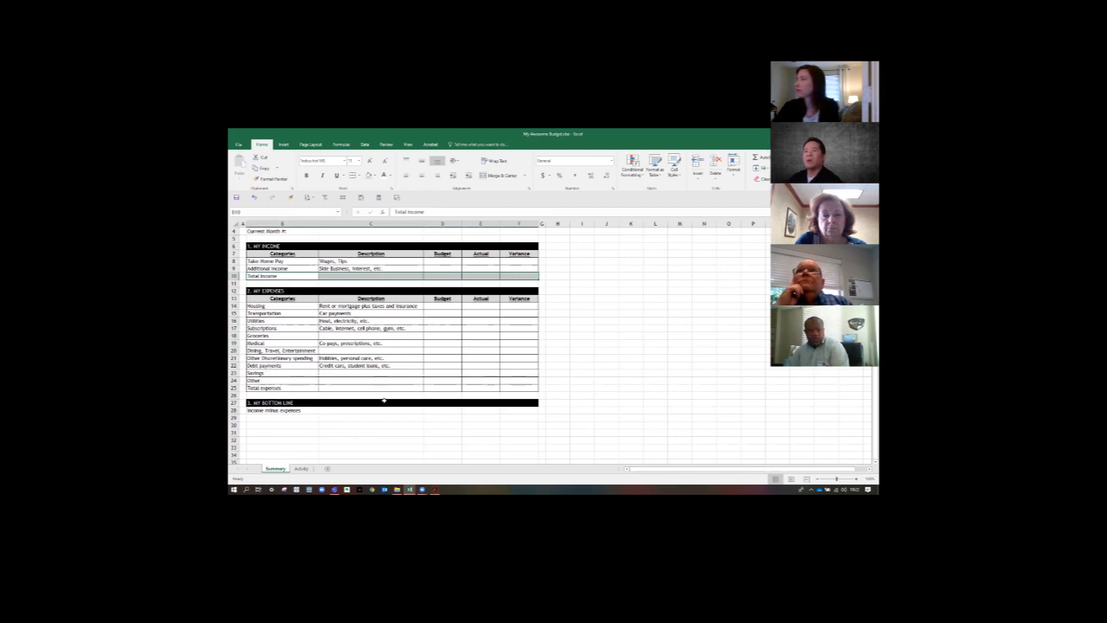
click(385, 403)
drag(301, 403, 518, 411)
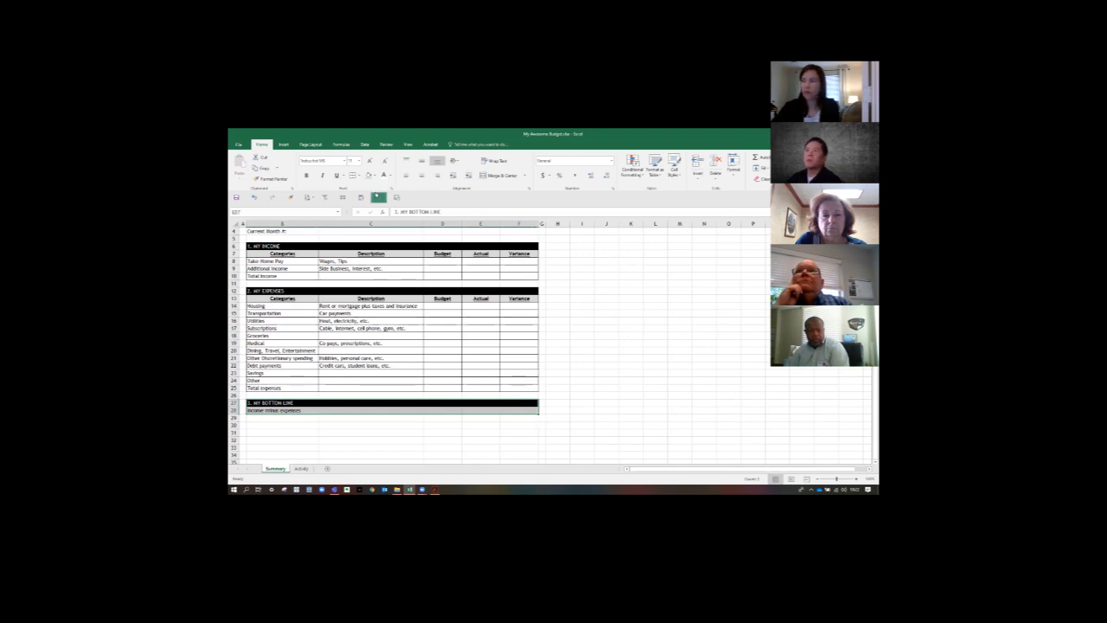
click(359, 176)
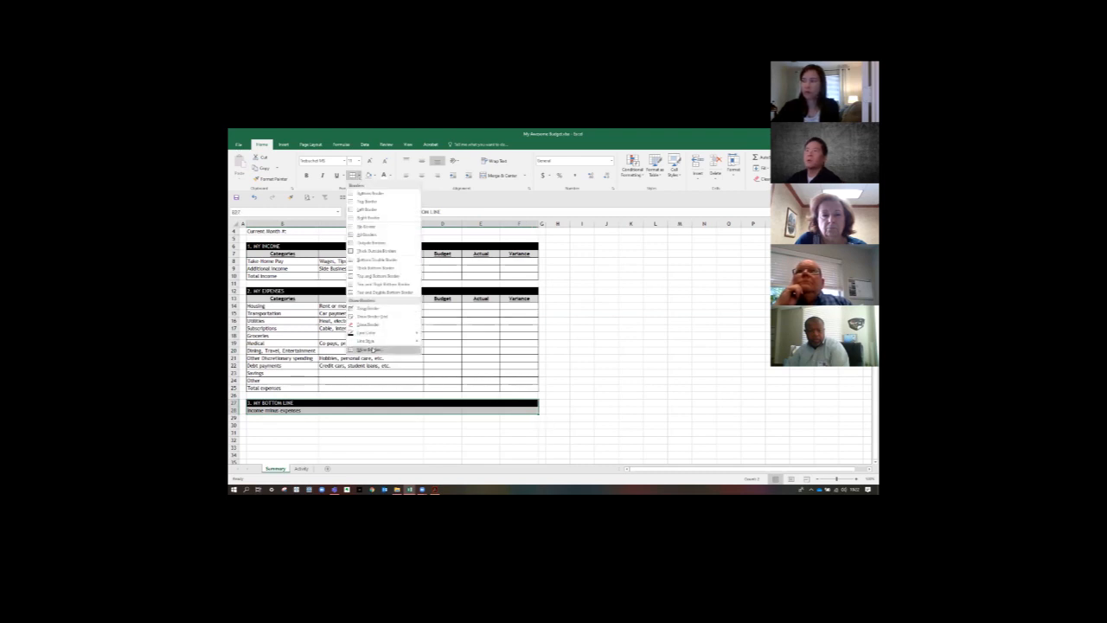
click(370, 349)
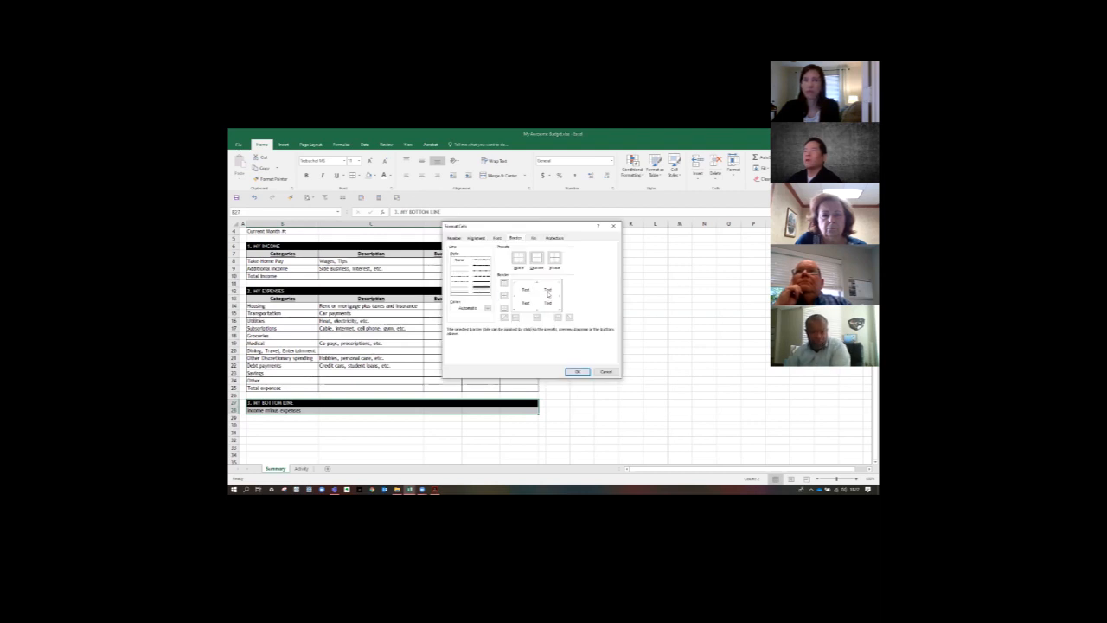
click(538, 260)
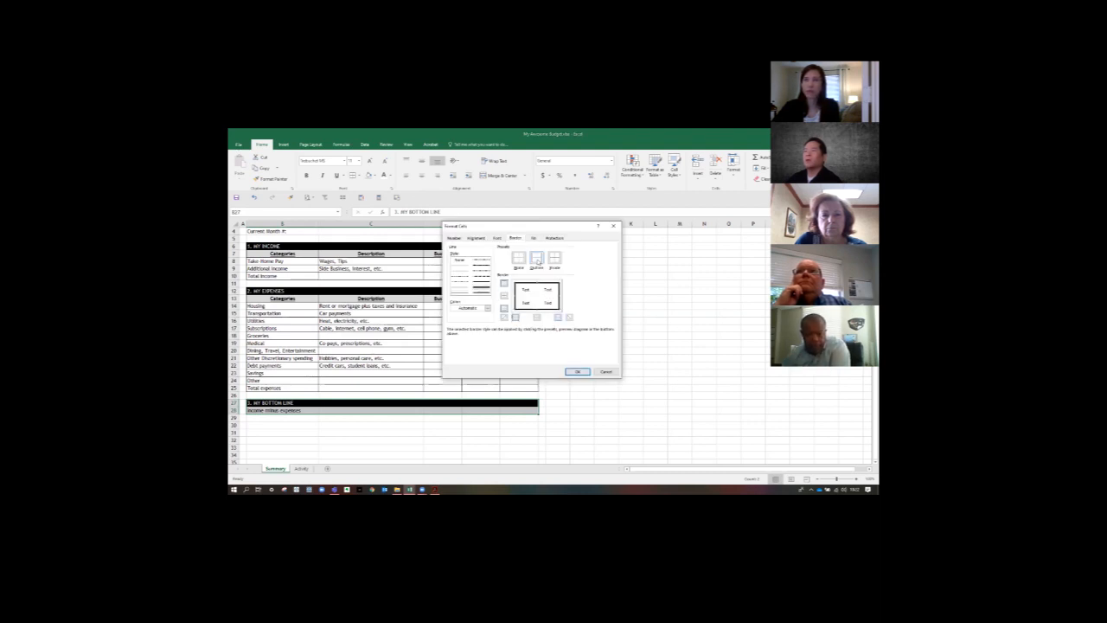
click(579, 372)
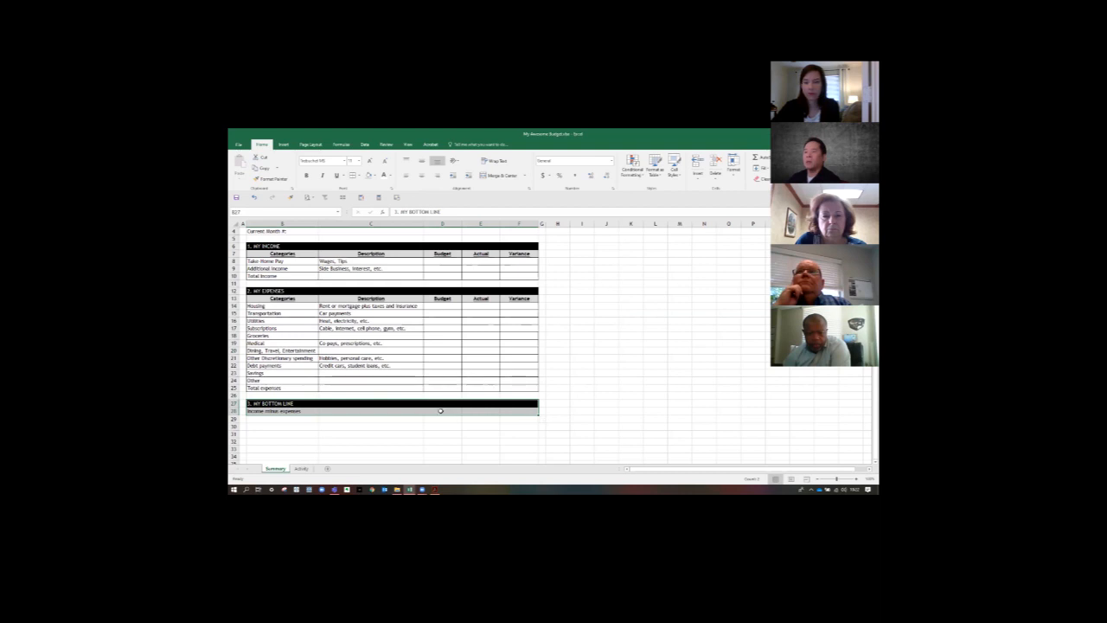
- Add left and inside vertical borders to D28:F28 in the Income minus expenses row
drag(441, 411, 532, 414)
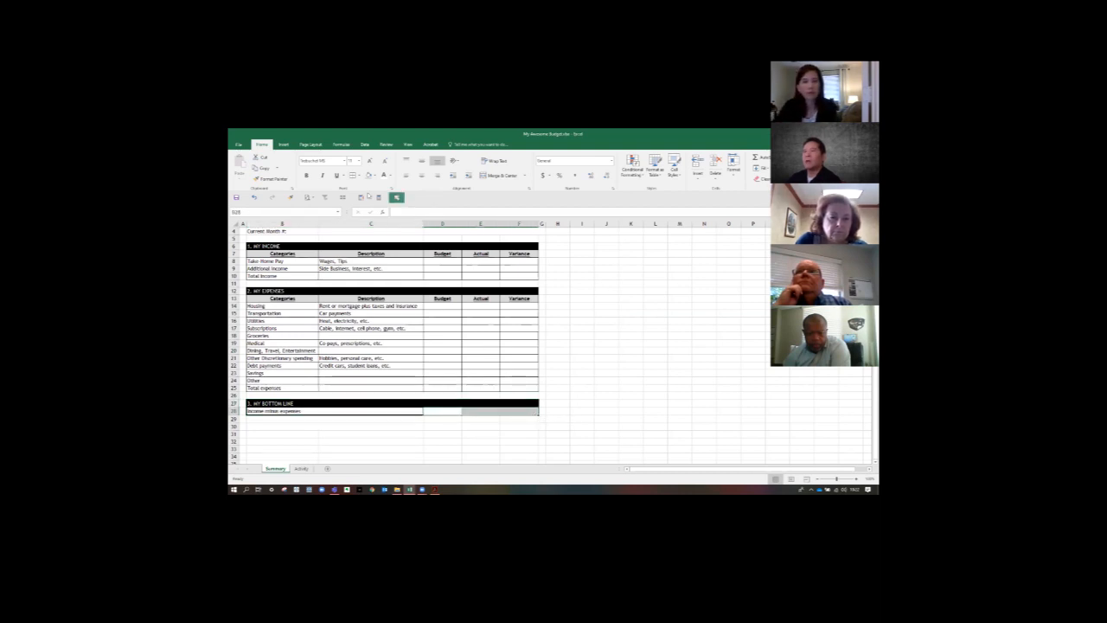
click(358, 175)
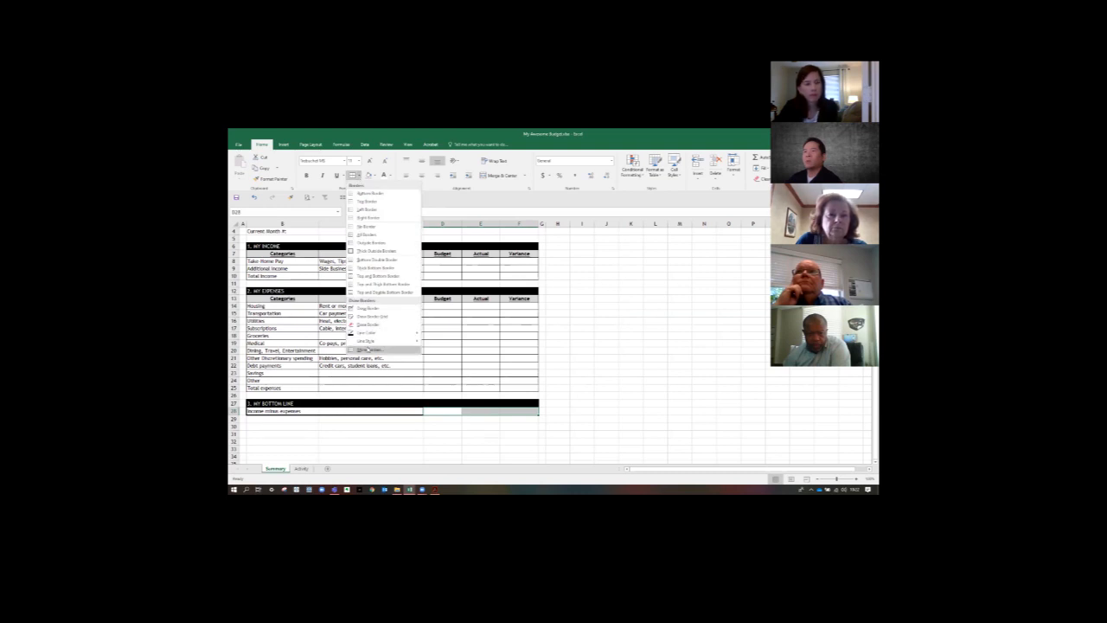
click(368, 350)
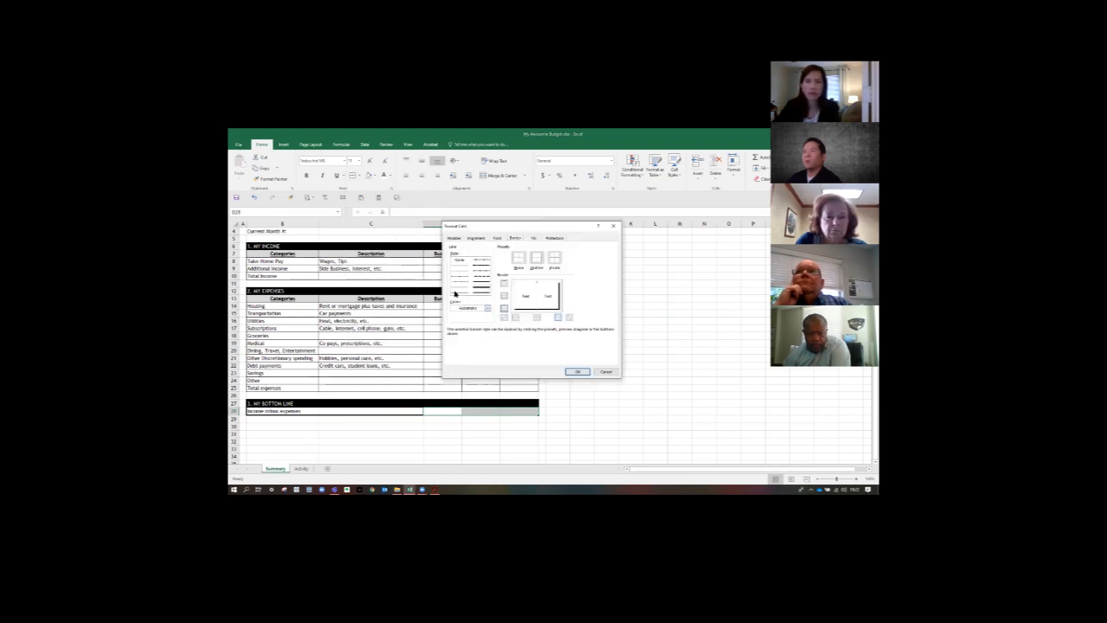
click(515, 295)
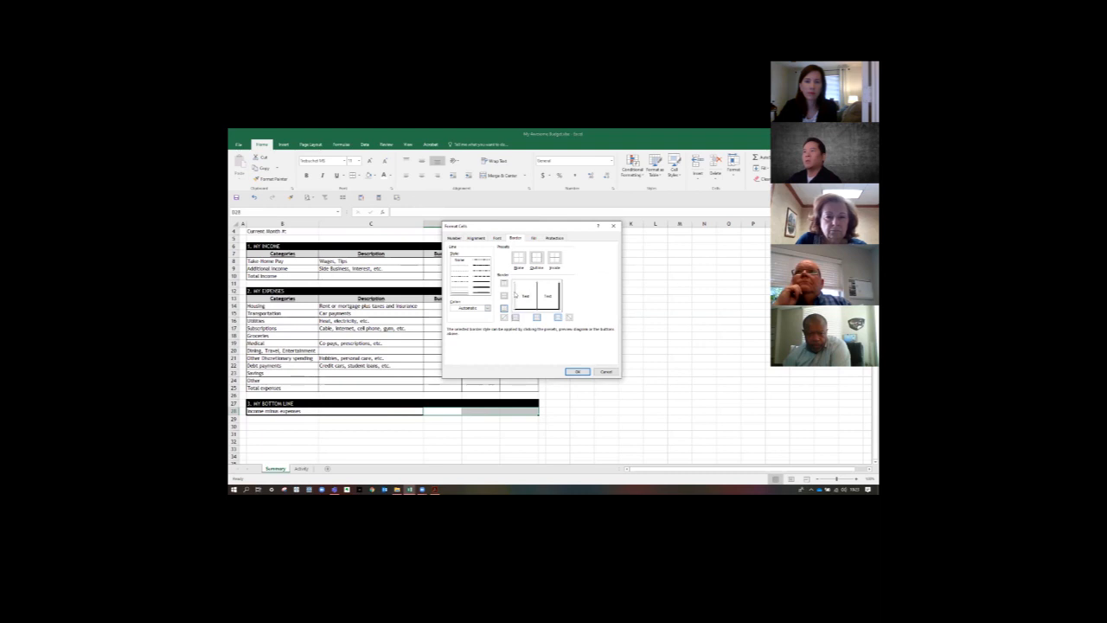
click(588, 373)
click(582, 403)
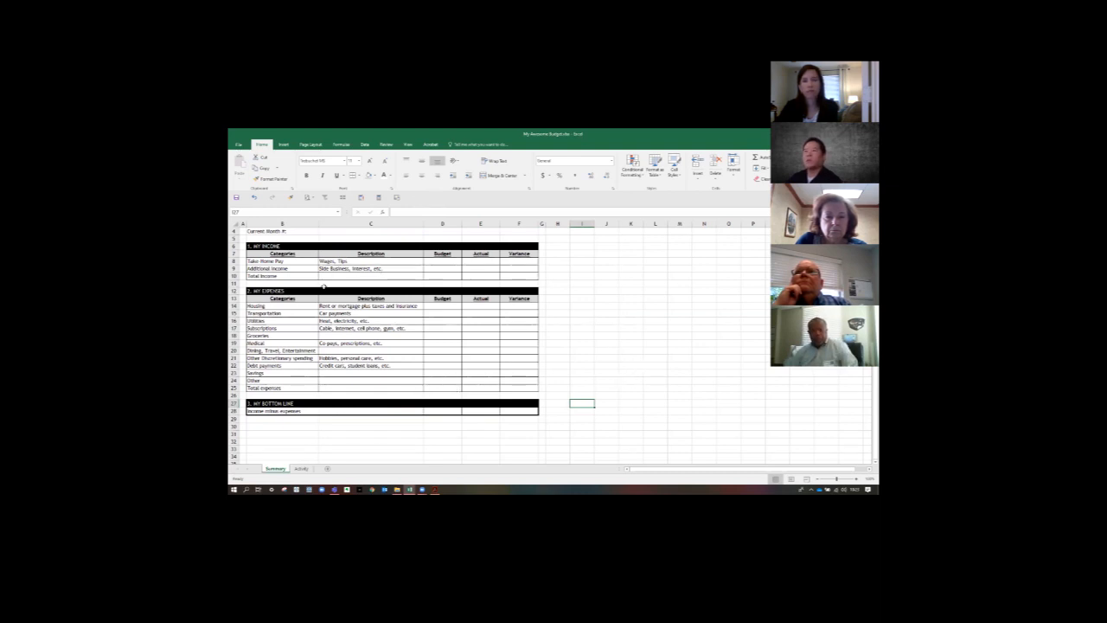
- Make the Total income row, B10:F10, bold and fill it with light gray
click(295, 276)
drag(295, 276, 524, 276)
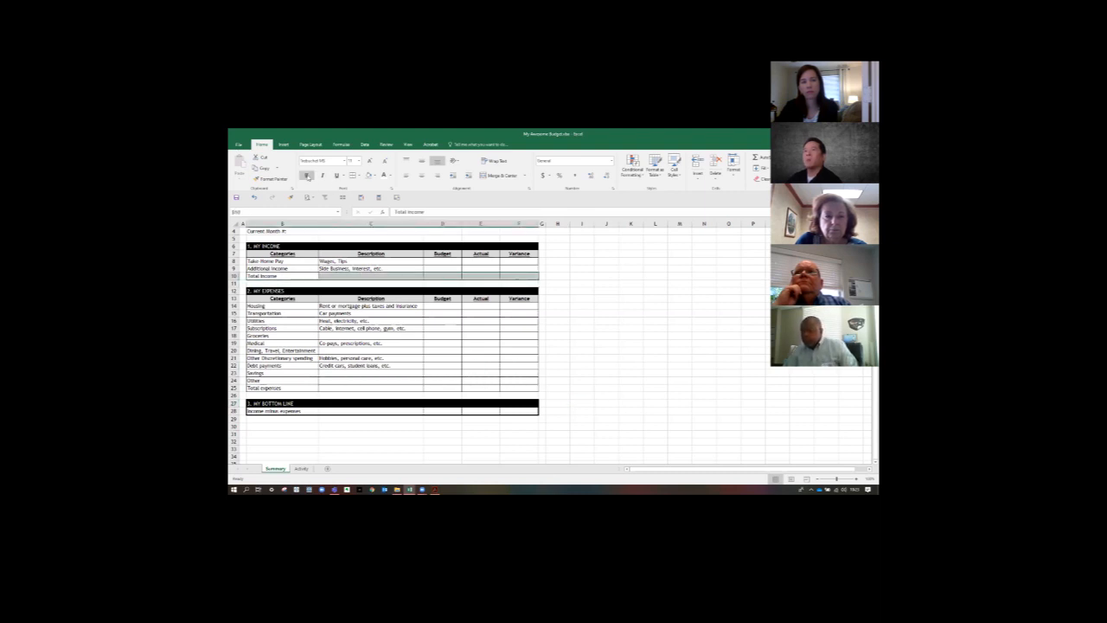
click(307, 175)
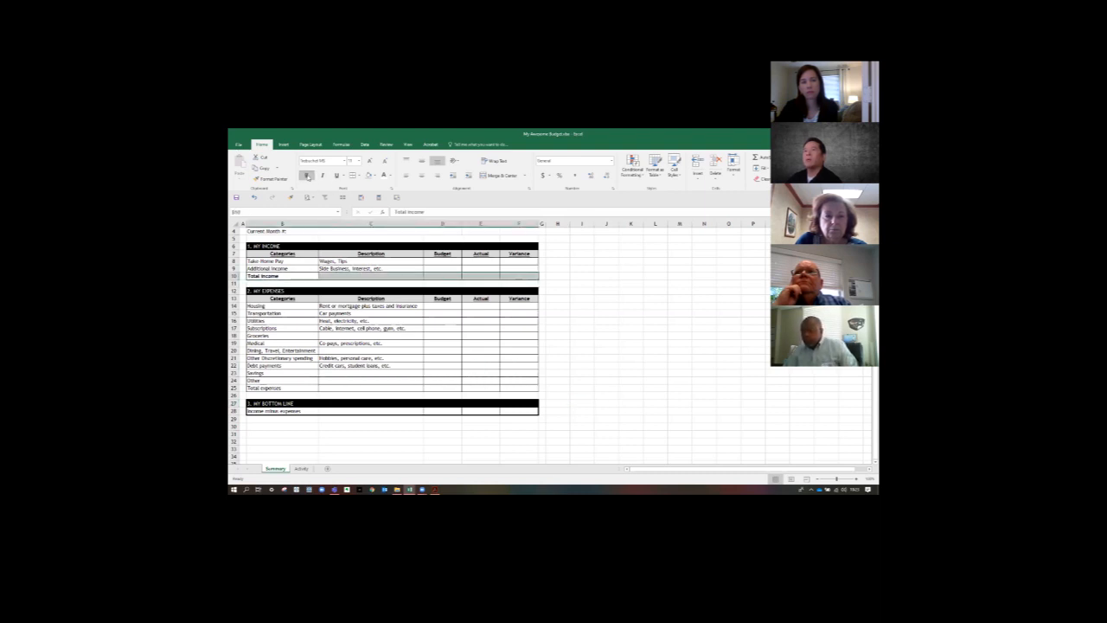
click(369, 176)
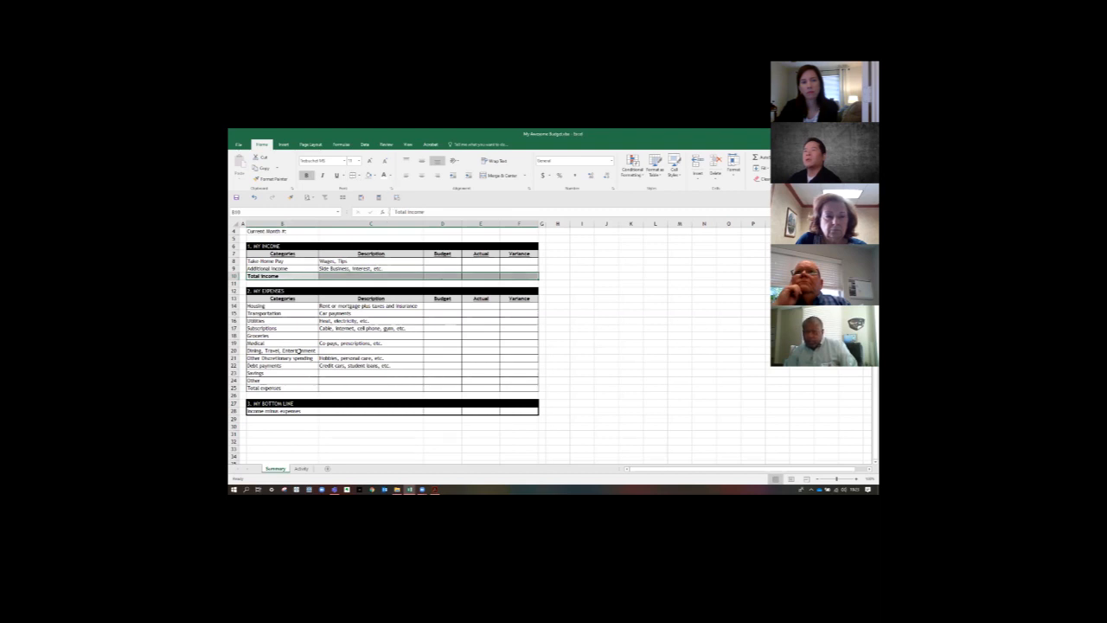
- Apply the same light gray fill and bold text to the Total expenses row, B25:F25
click(287, 388)
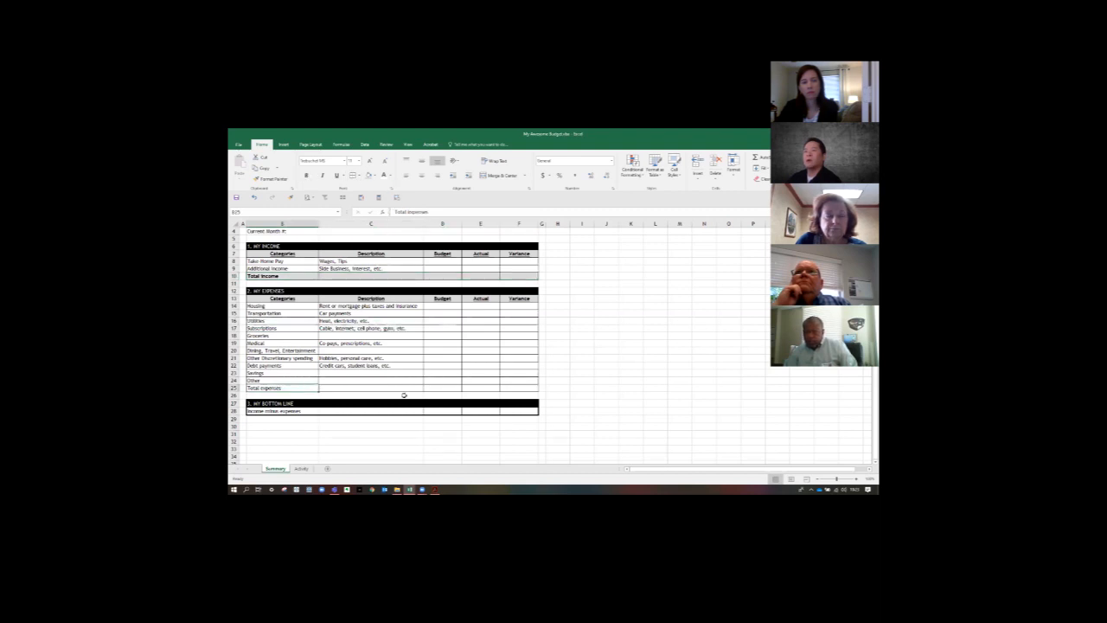
drag(287, 389, 517, 388)
click(370, 176)
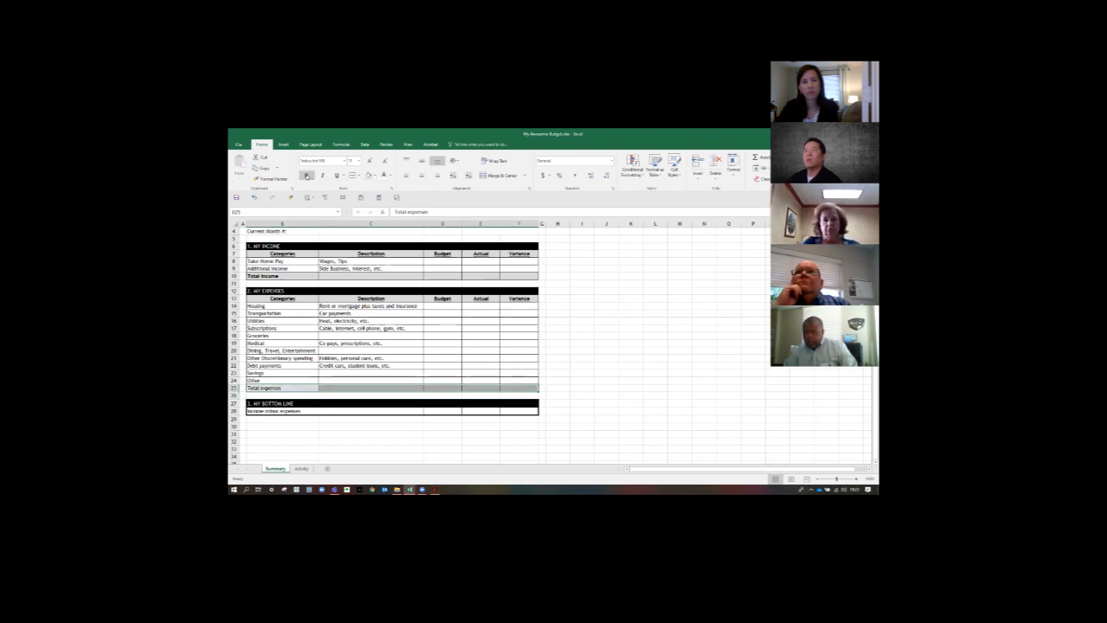
click(306, 175)
- Give the Income minus expenses row, B28:F28, the light gray fill and bold text as well
click(298, 404)
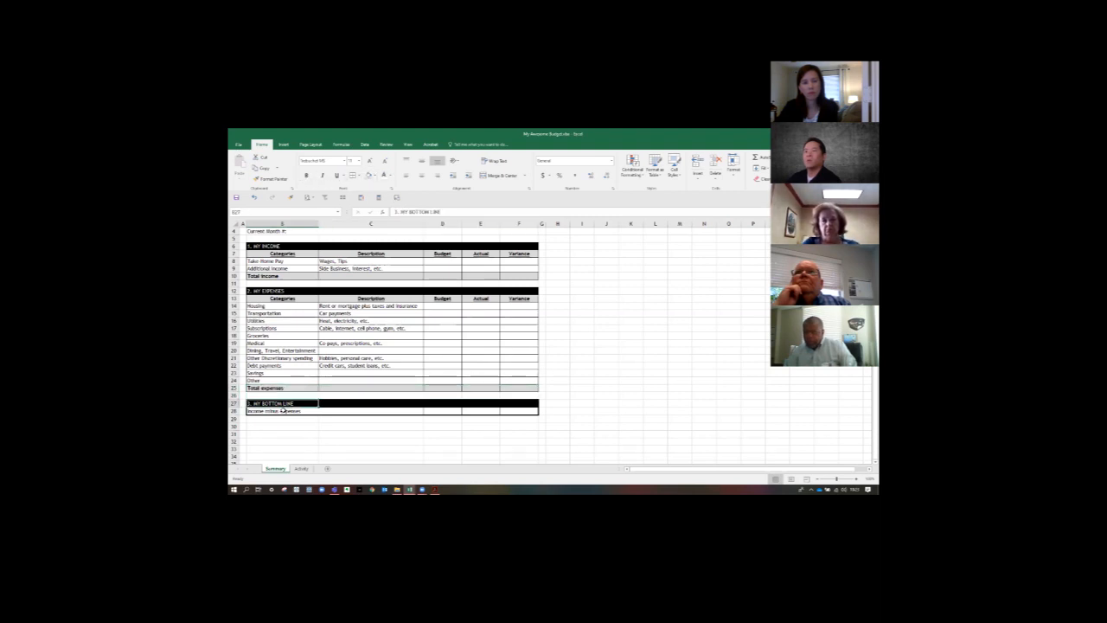
drag(283, 411, 523, 411)
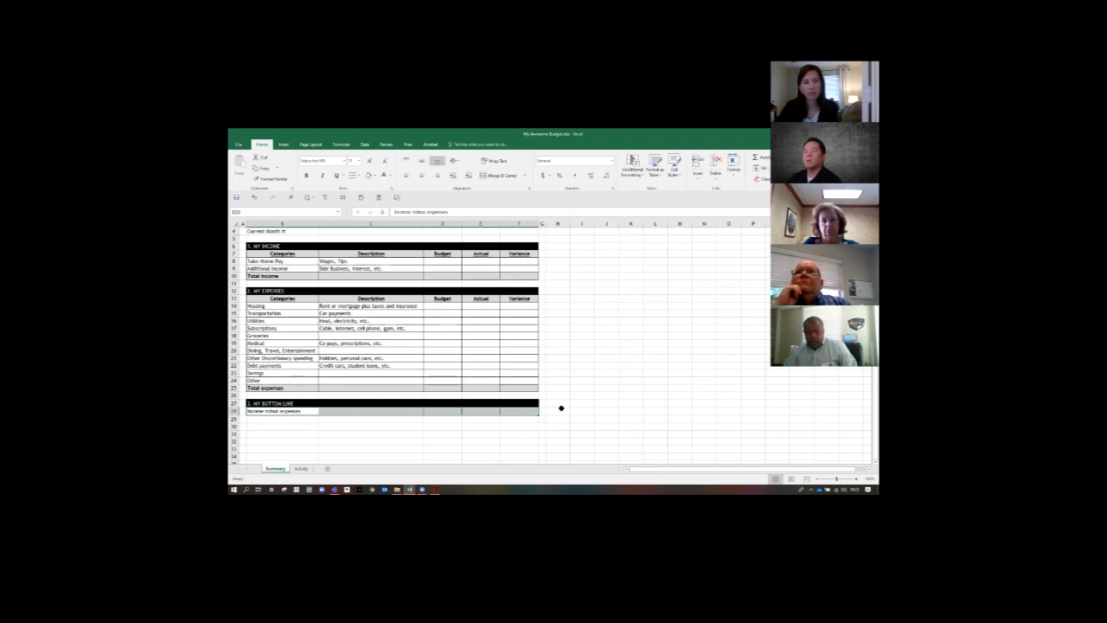
click(371, 175)
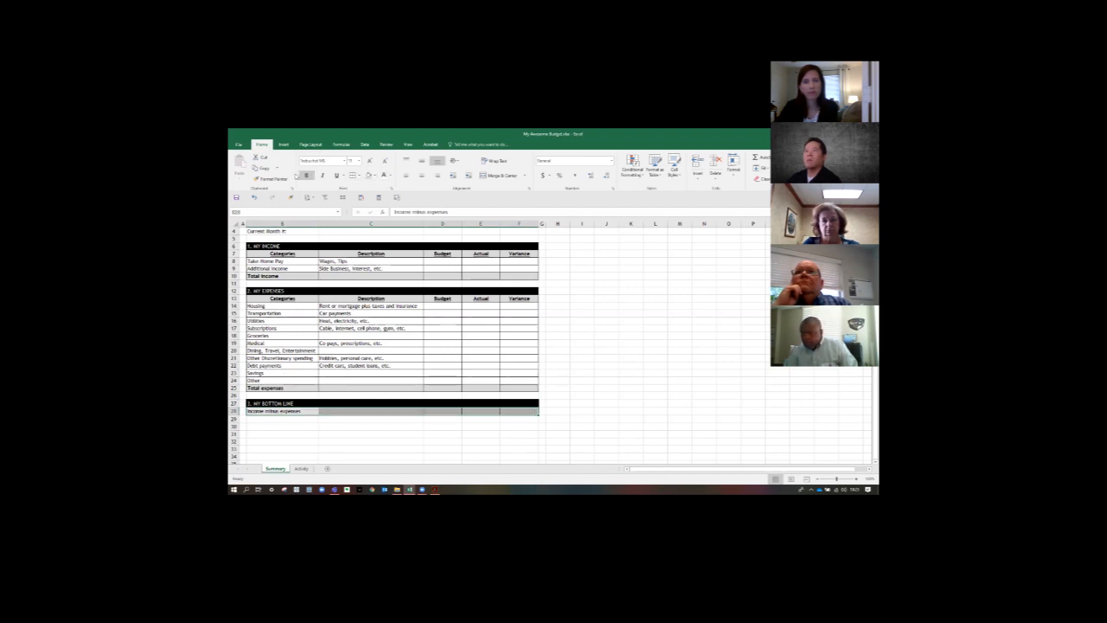
click(307, 176)
click(589, 343)
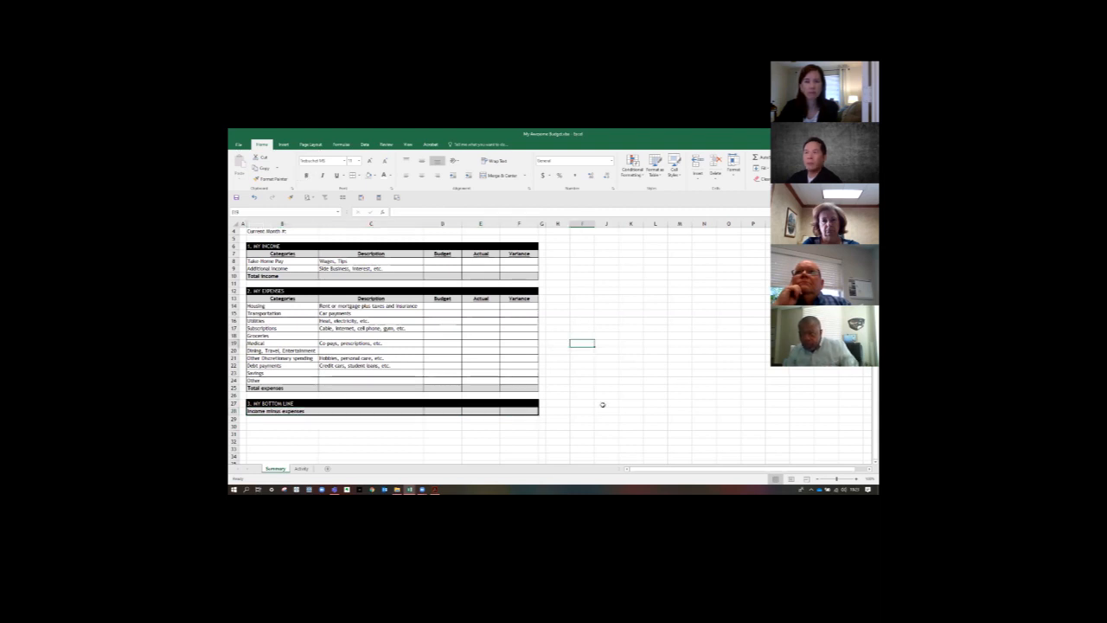
- Try to total the Budget income in D10 with the plain range formula =D8:D9
click(443, 276)
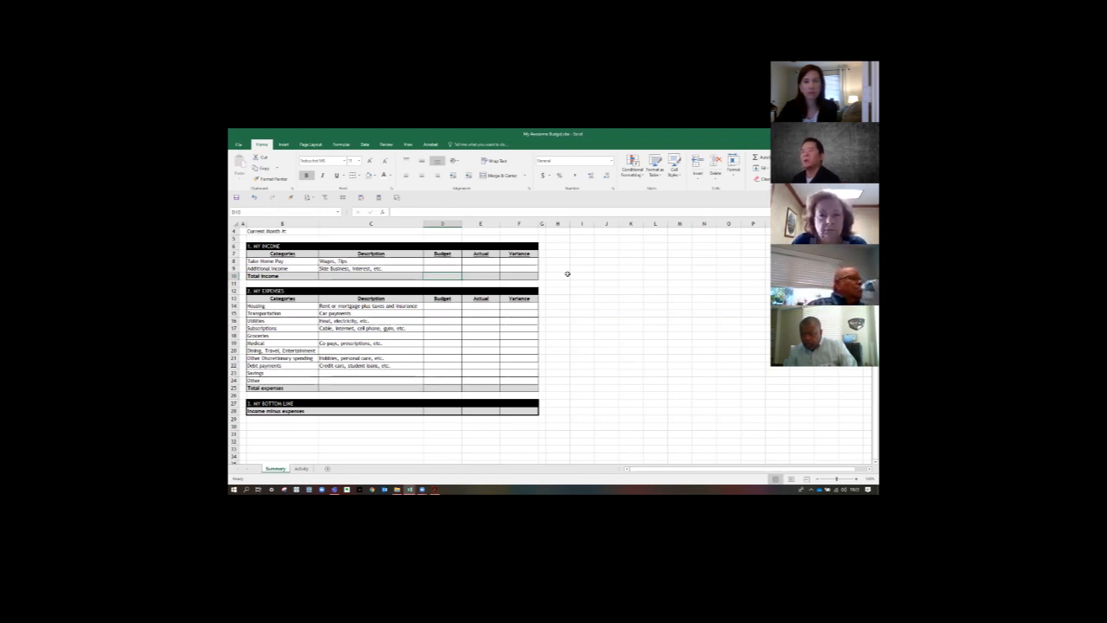
text(=)
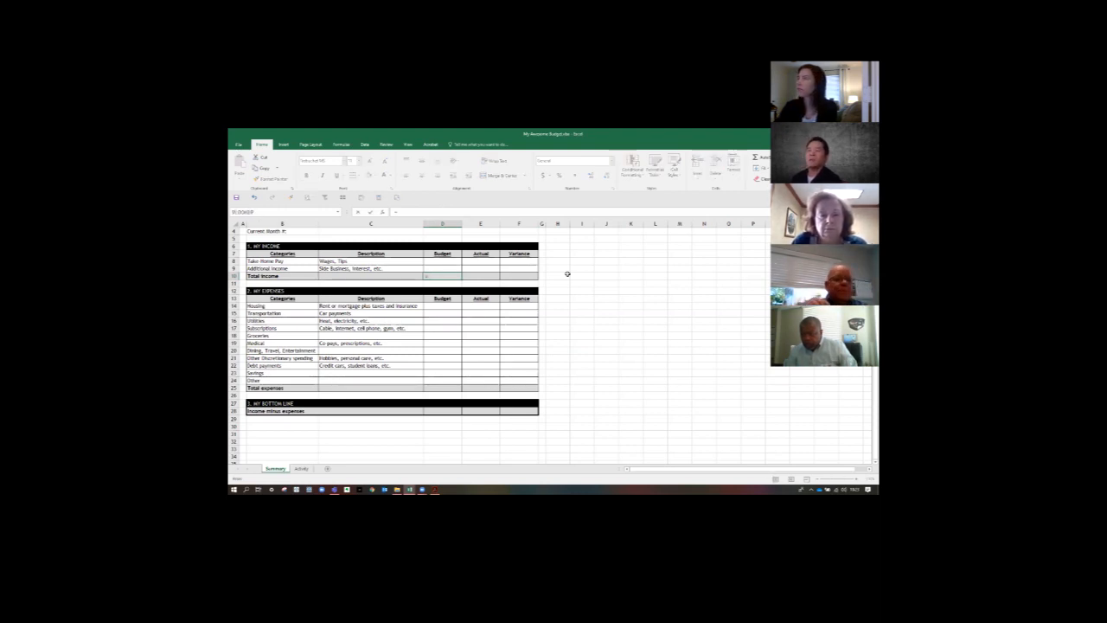
key(Up)
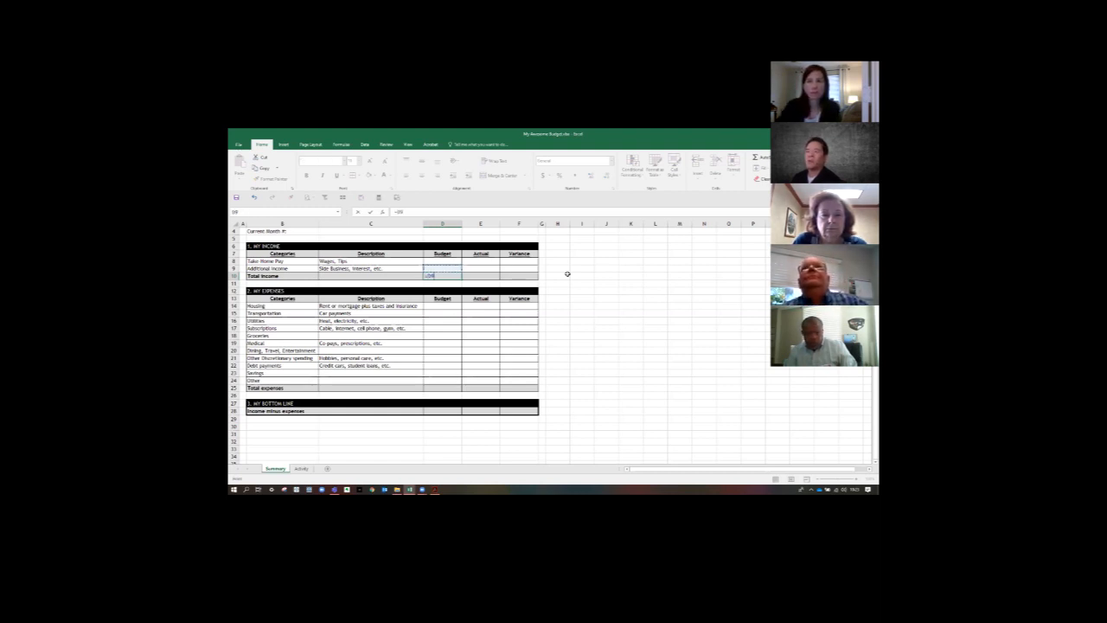
key(shift+Up)
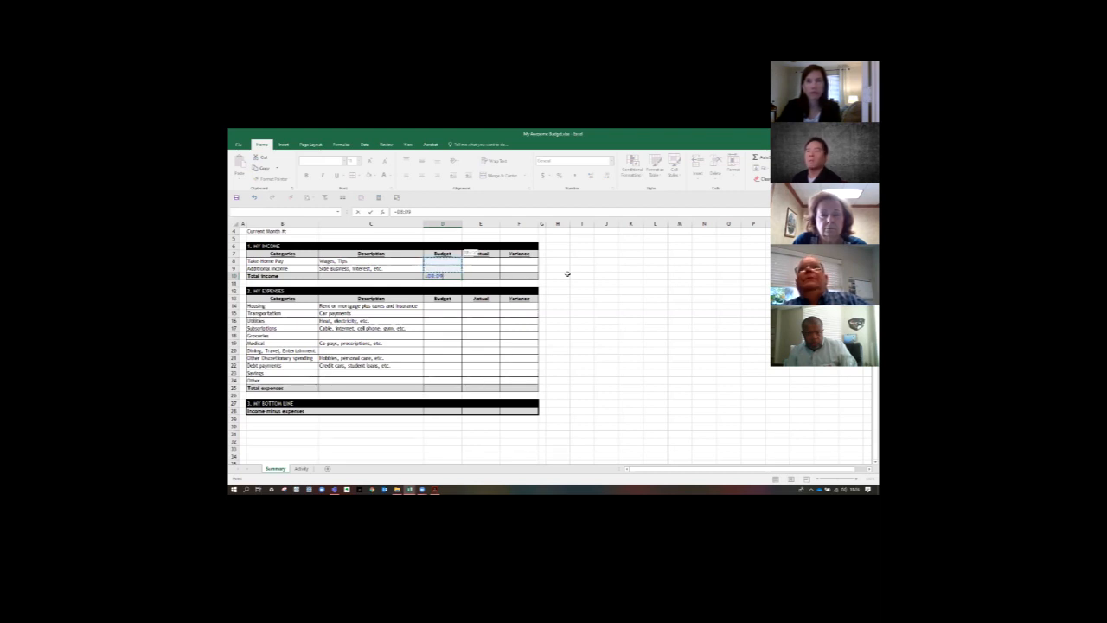
key(Return)
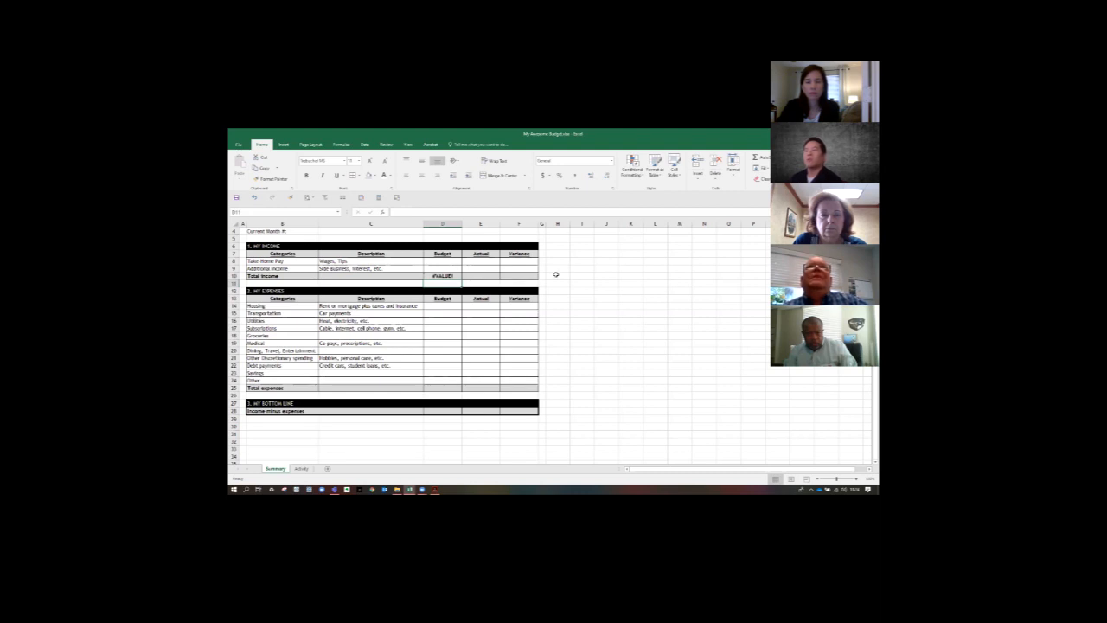
- Replace the formula in D10 with a SUM of the Budget income cells D8:D9
click(441, 277)
click(404, 221)
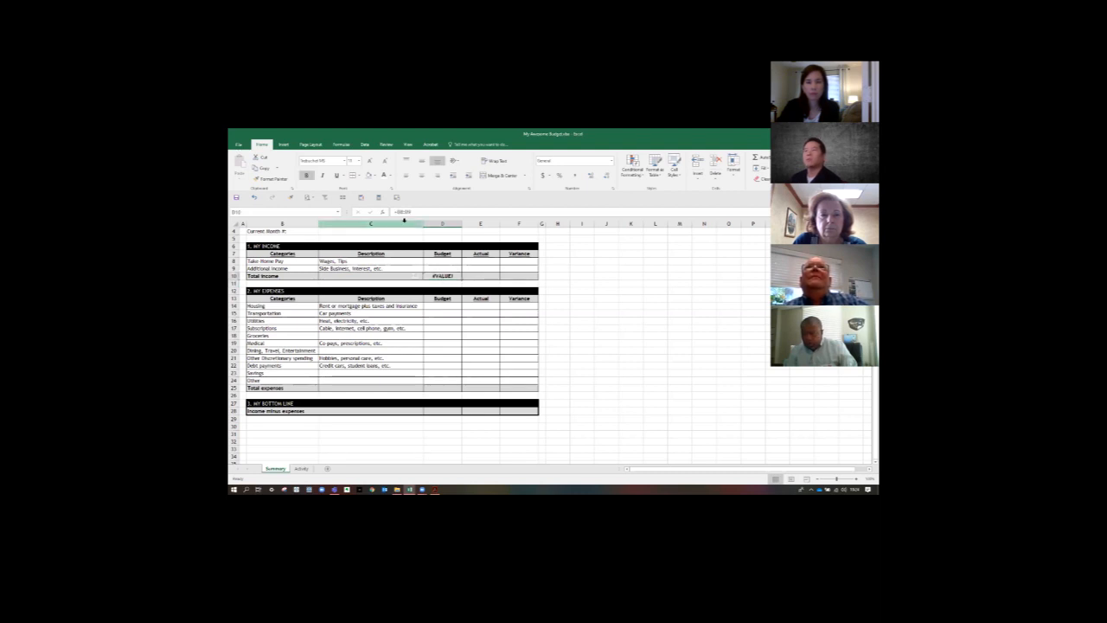
text(=sum)
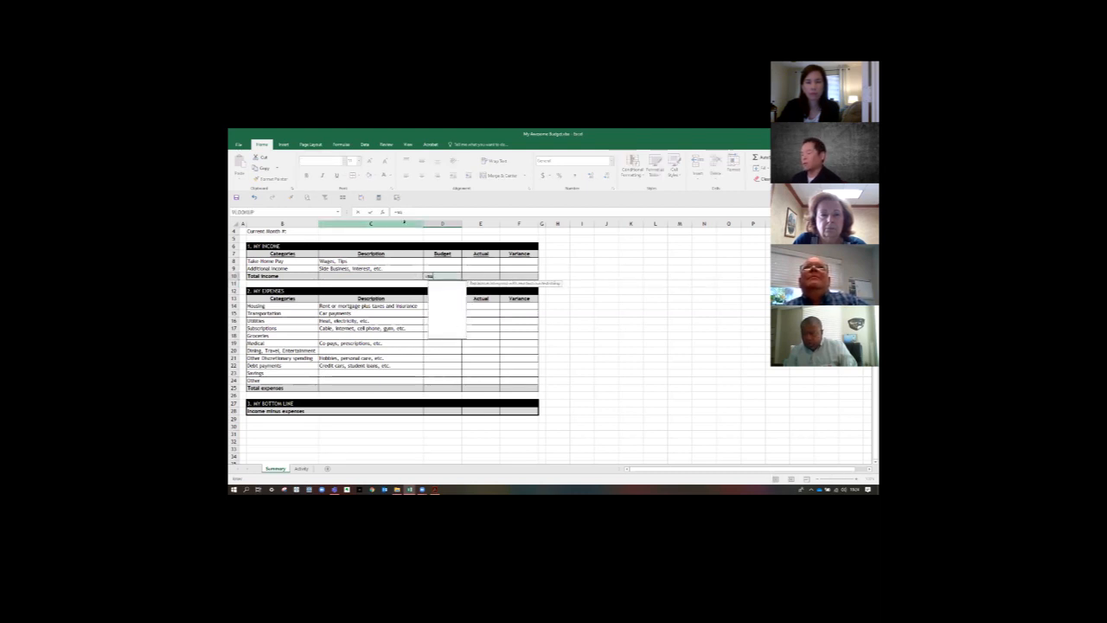
text(()
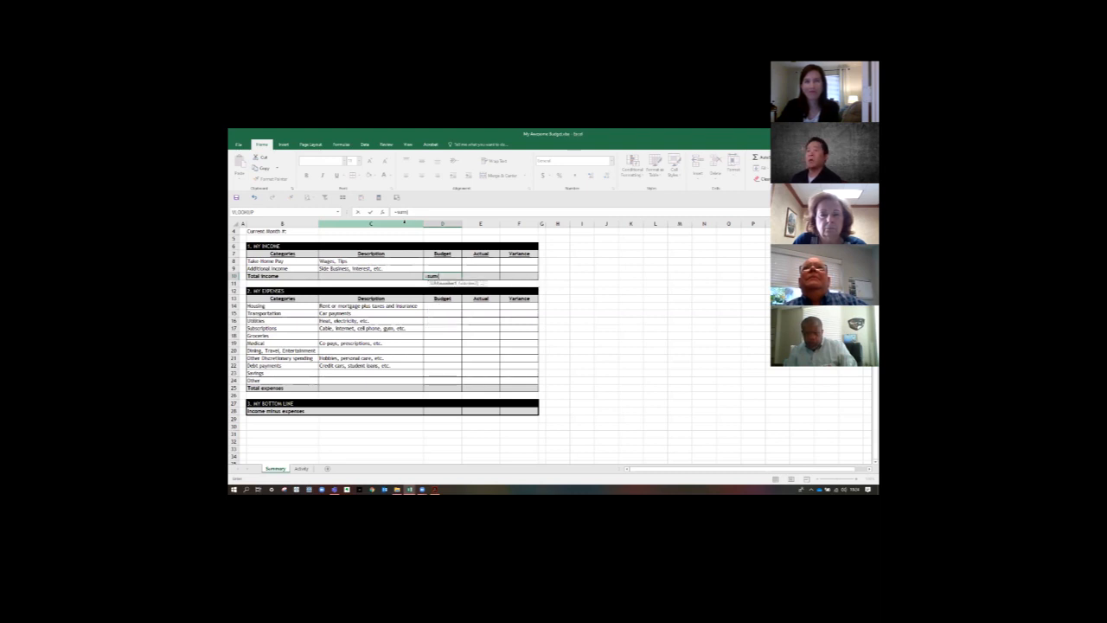
key(Up)
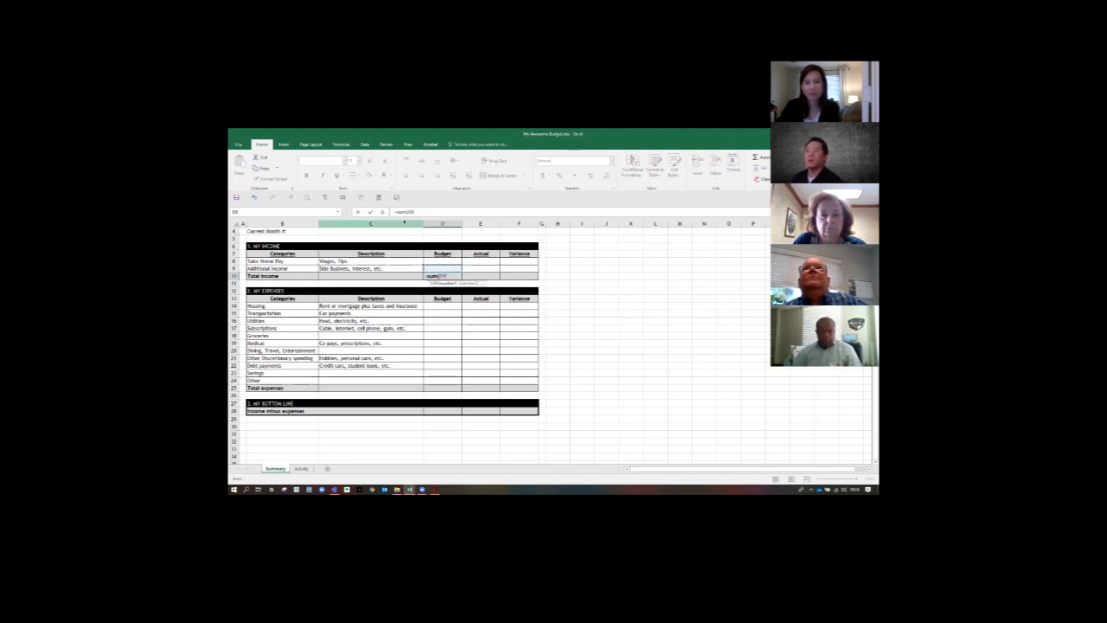
key(shift+Up)
key(Return)
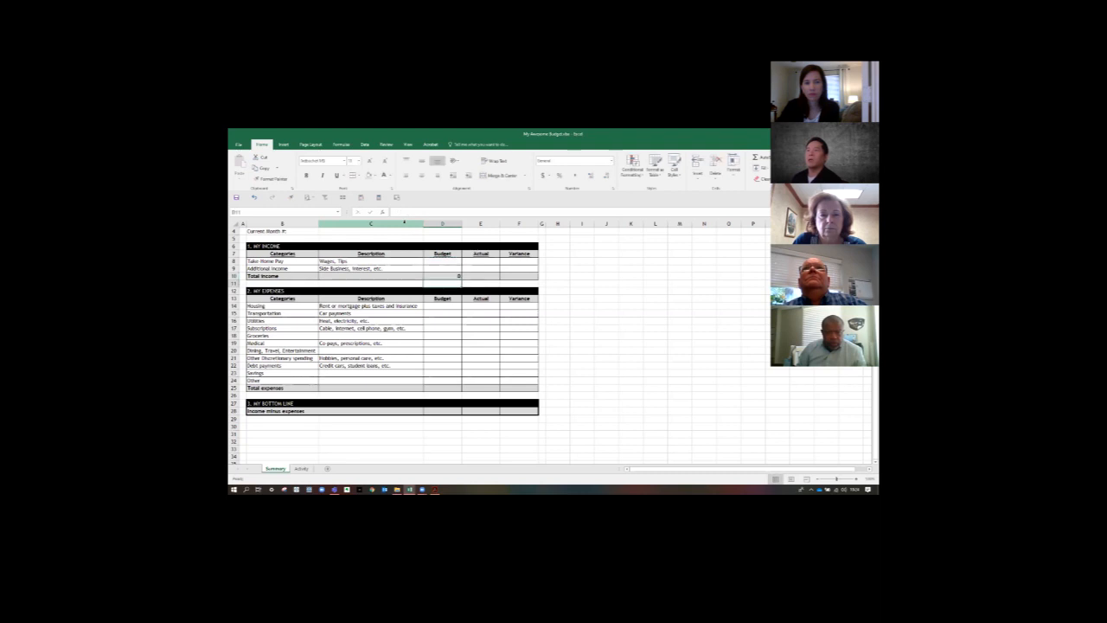
- Copy the Total income formula from D10 into the Actual and Variance columns, E10 and F10
key(Up)
key(ctrl+c)
key(Right)
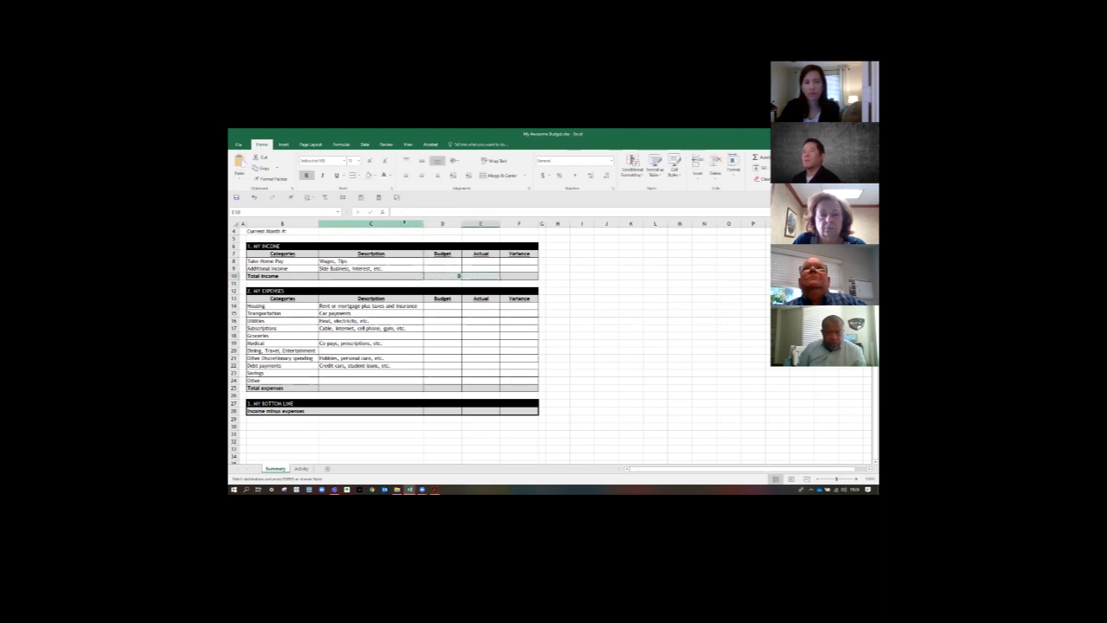
key(ctrl+v)
key(Right)
key(ctrl+v)
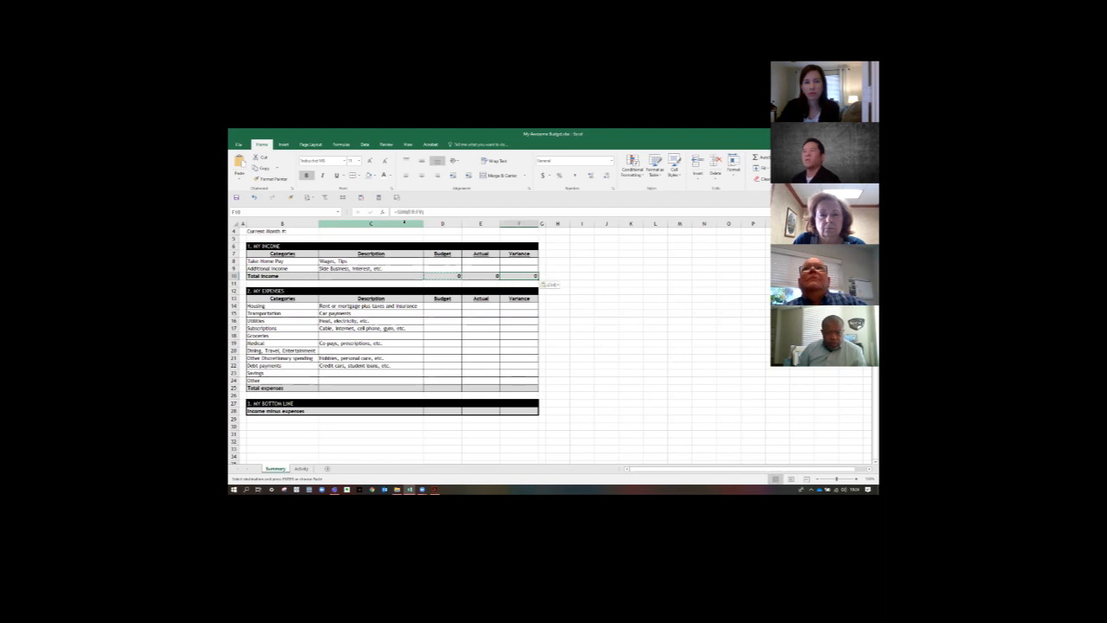
- Total the Budget expenses in the Total expenses cell D25 with a SUM formula over D14:D24
key(Down)
key(Down)
key(Down)
key(Down)
key(Down)
key(Down)
key(Down)
key(Down)
key(Down)
key(Down)
key(Down)
key(Down)
key(Down)
key(Left)
key(Left)
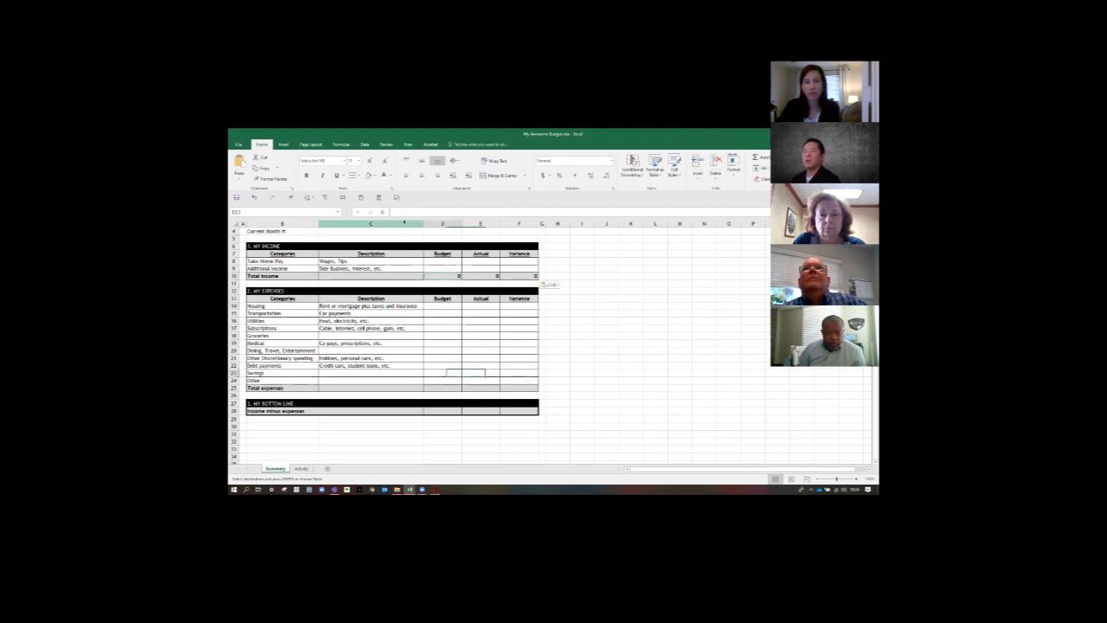
key(Down)
key(Down)
text(=sum()
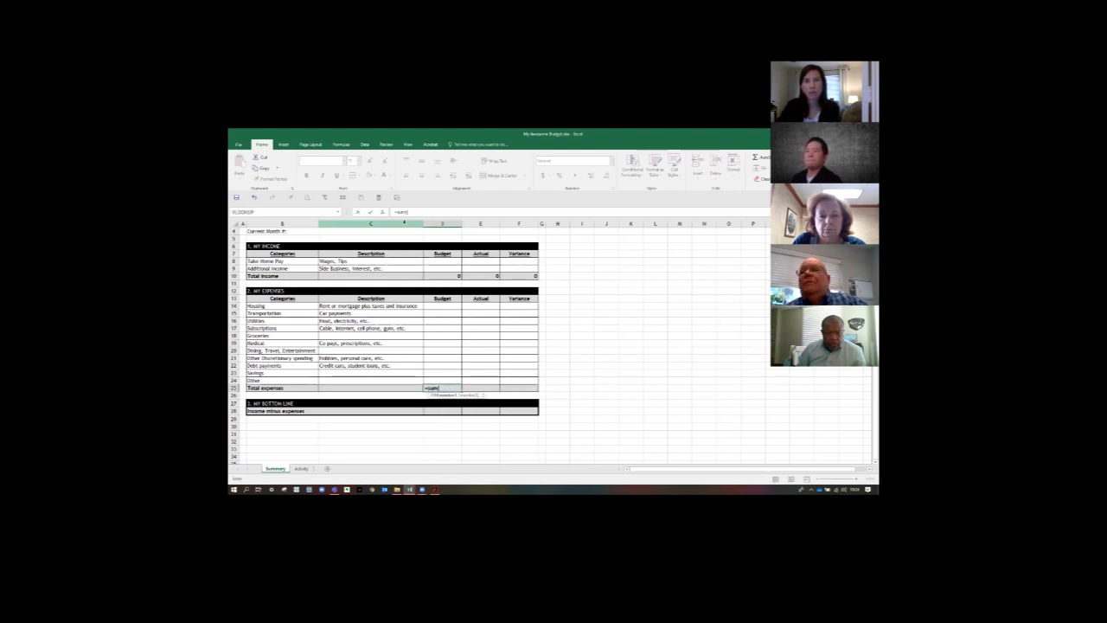
key(Up)
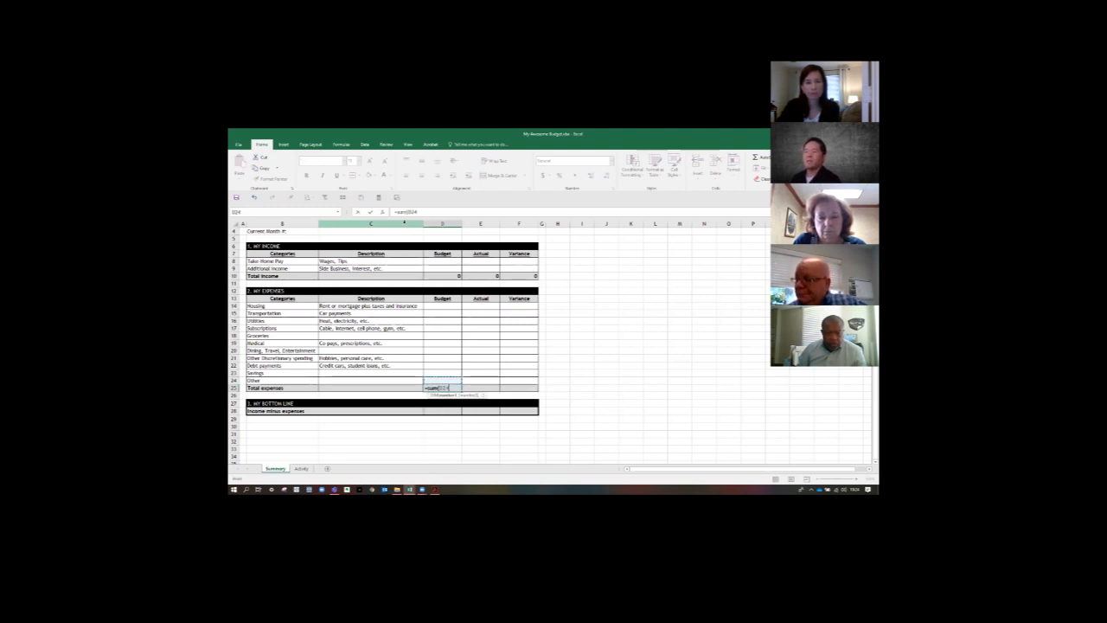
key(shift+Up)
key(shift+Up)
key(shift+Up)
key(shift+Up)
key(shift+Up)
key(shift+Up)
key(shift+Up)
key(shift+Up)
key(shift+Up)
key(shift+Up)
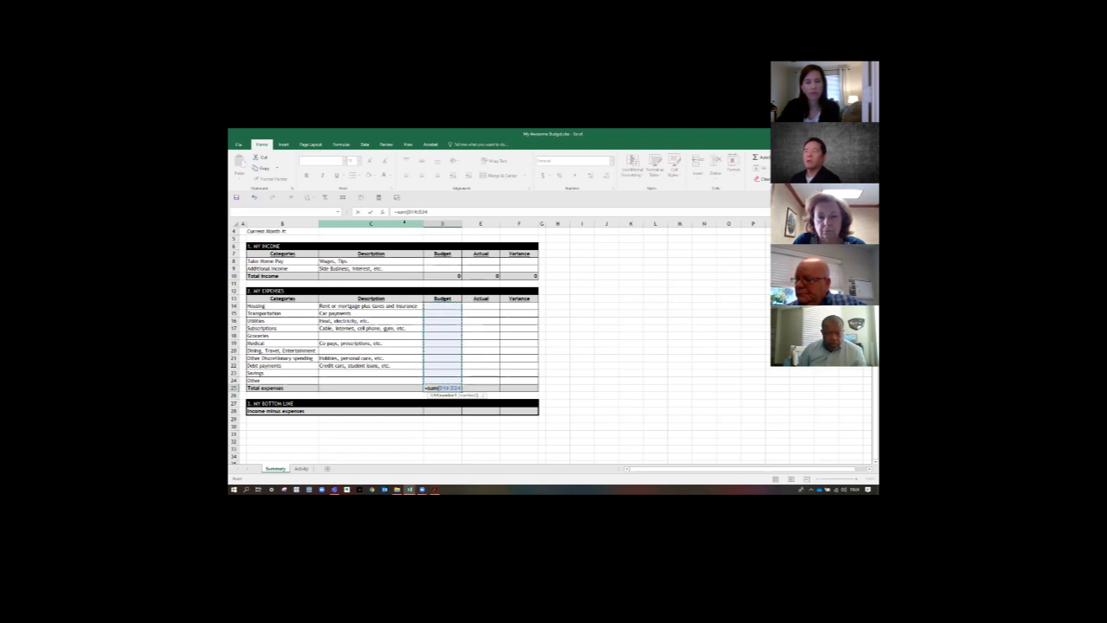
key(Tab)
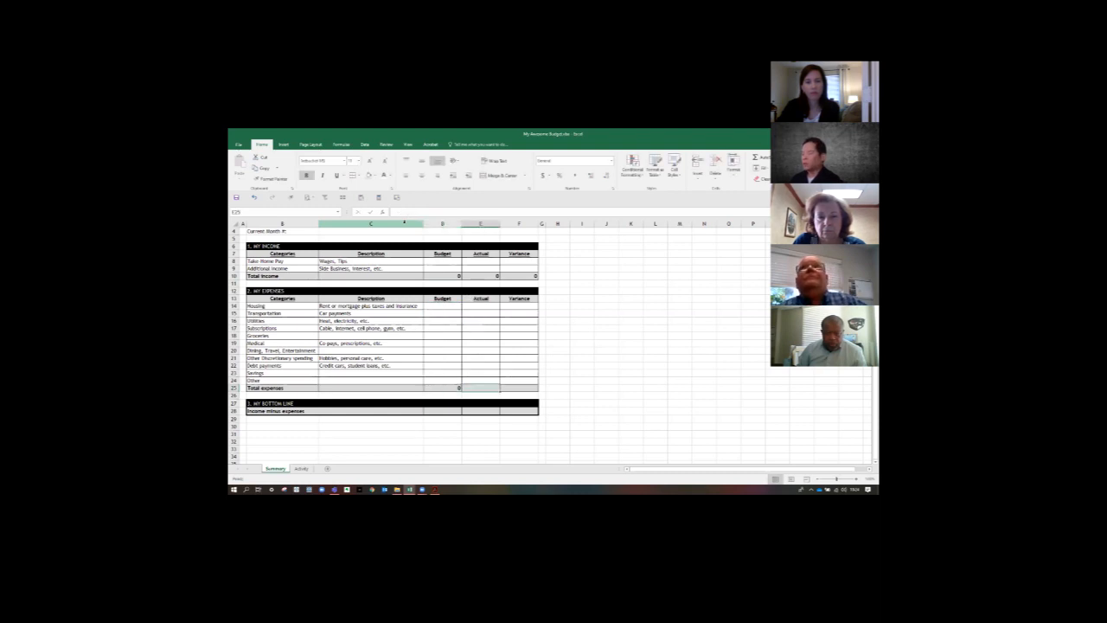
- Total the Actual expenses in E25 with a SUM formula over E14:E24
text(=sum()
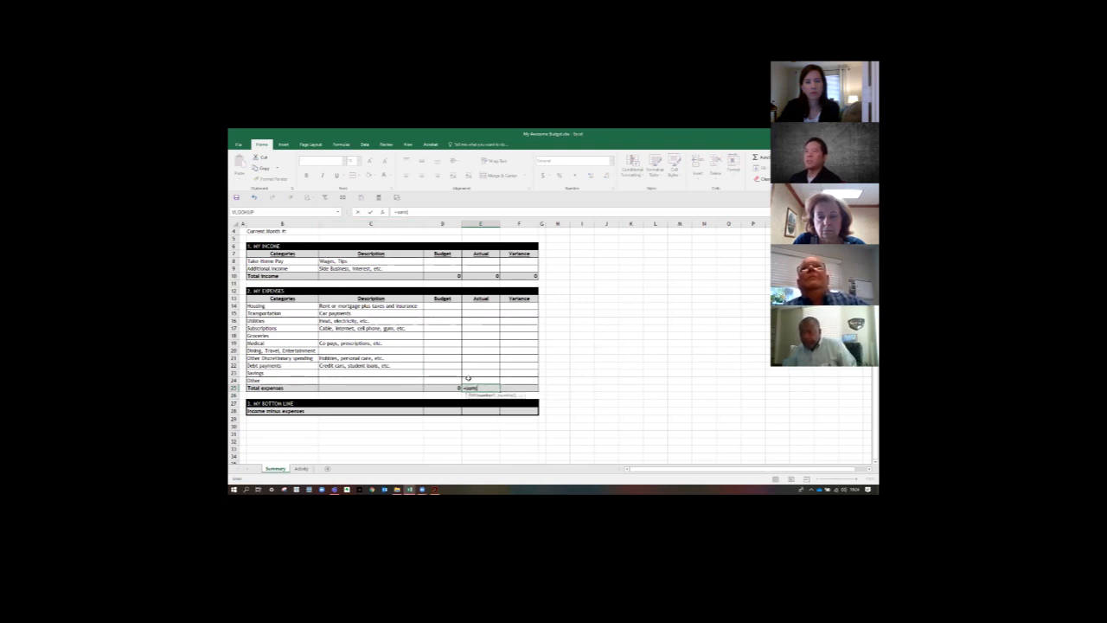
drag(468, 378, 482, 308)
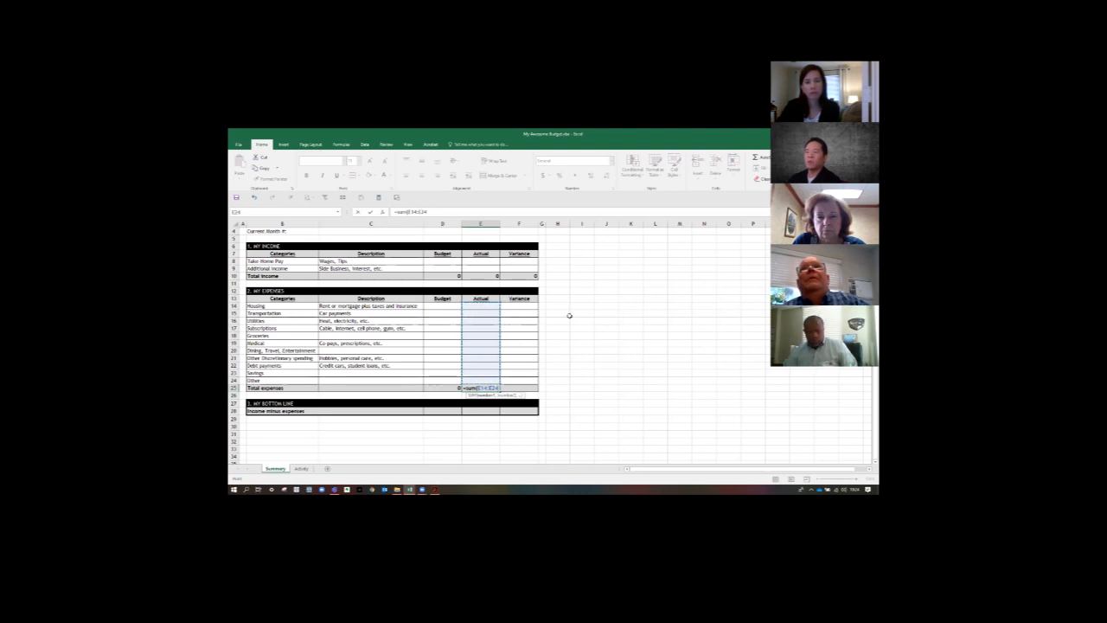
key(Tab)
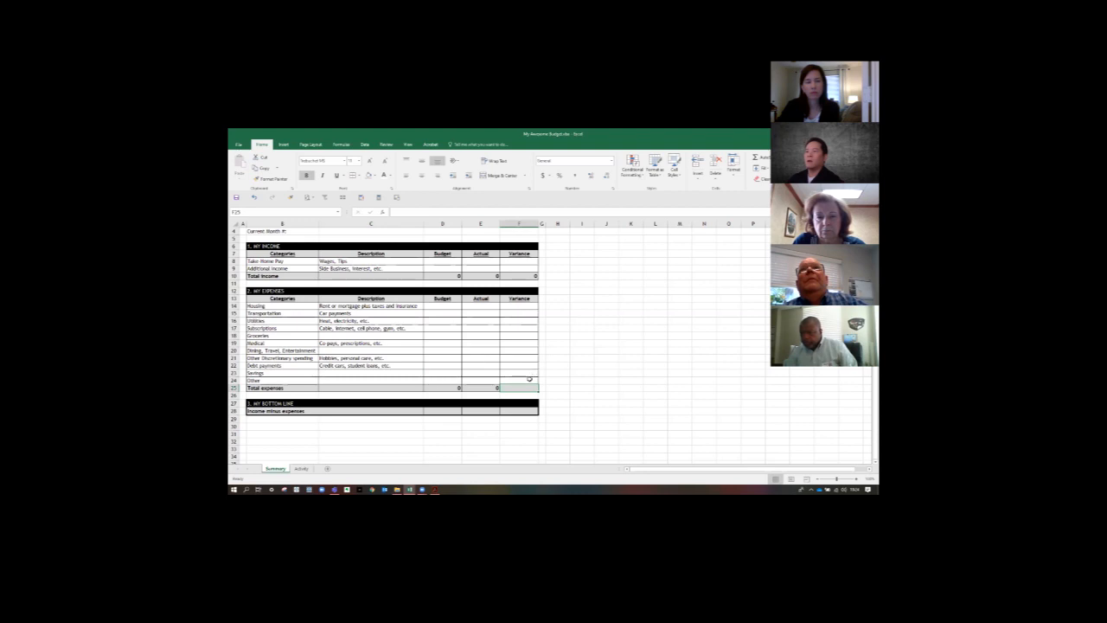
- Copy the Total expenses formula from E25 into the Variance cell F25
click(486, 388)
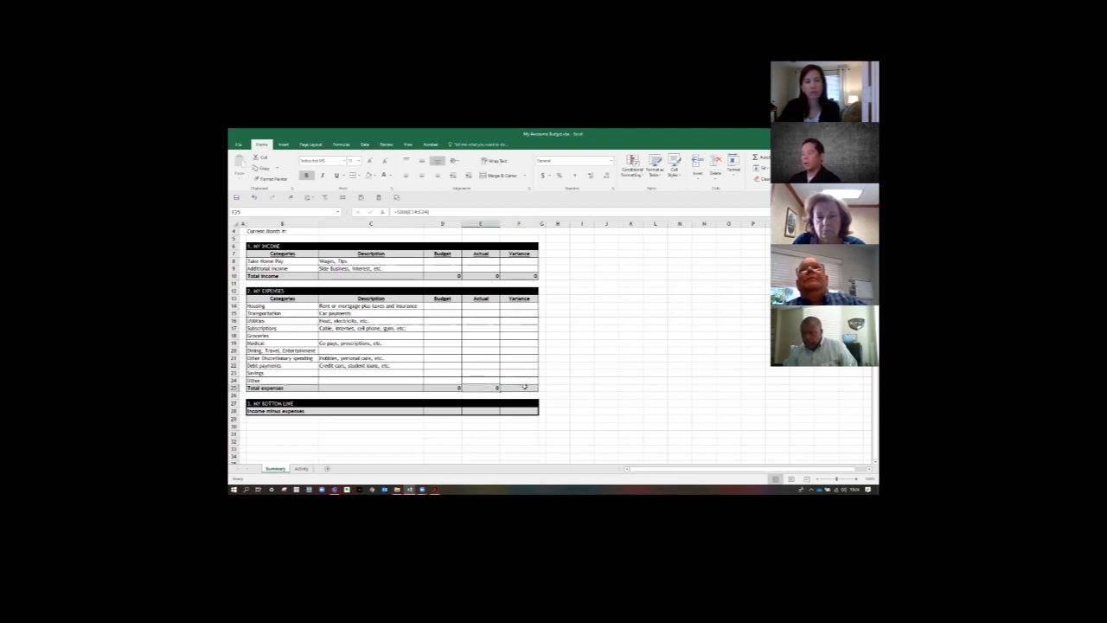
key(ctrl+c)
click(524, 387)
right_click(525, 389)
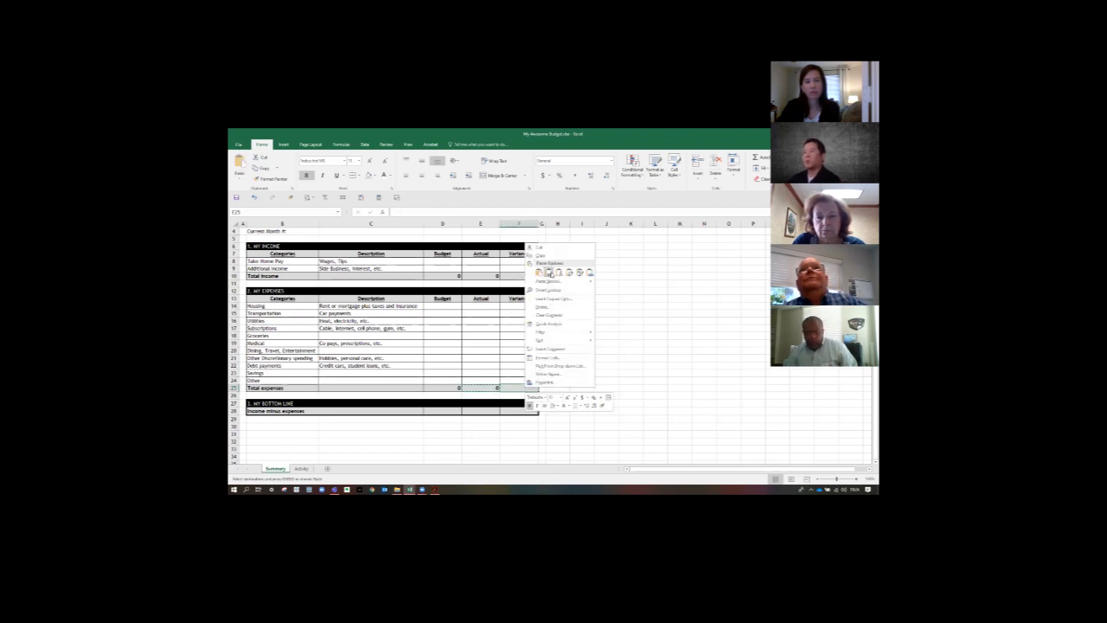
click(559, 272)
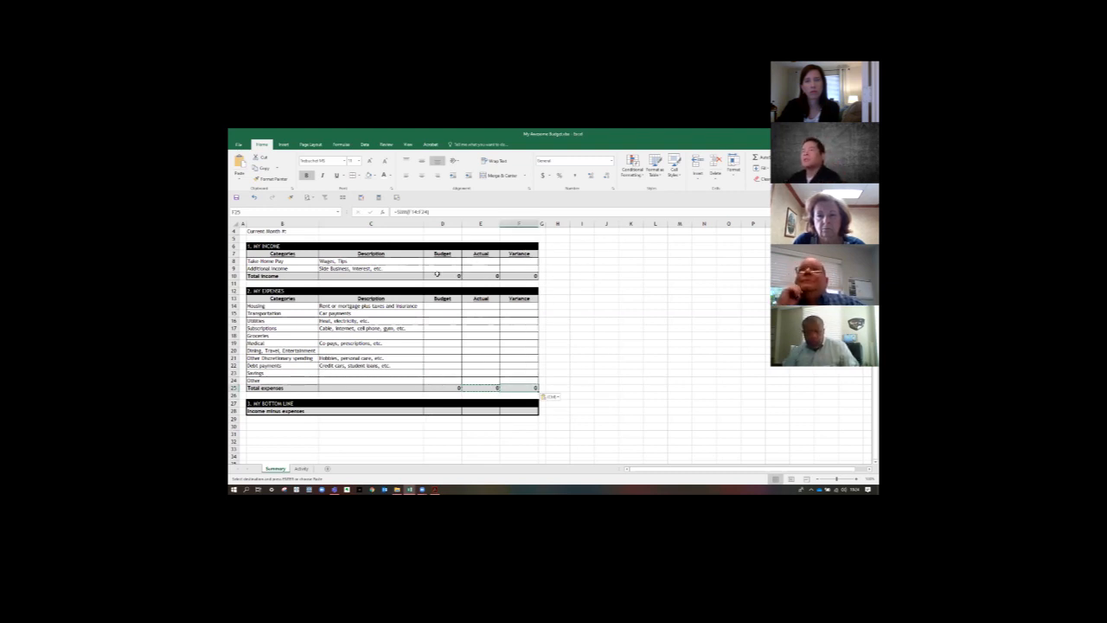
- Format the Total income cells D10:F10 with the Accounting number format, using the $ English (United States) currency
drag(436, 274, 515, 275)
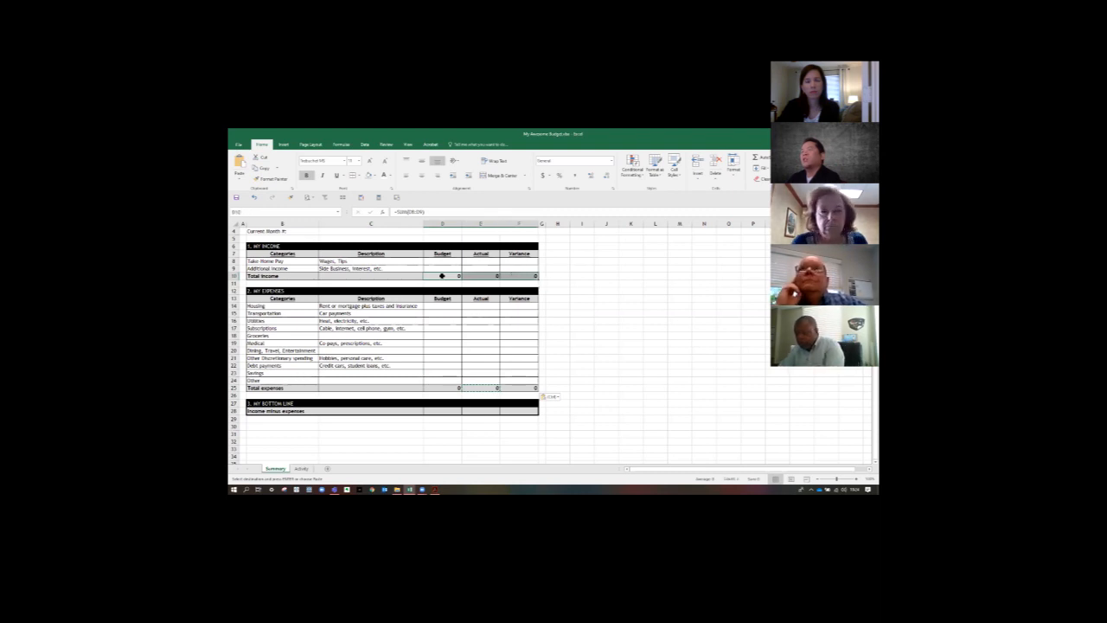
click(543, 176)
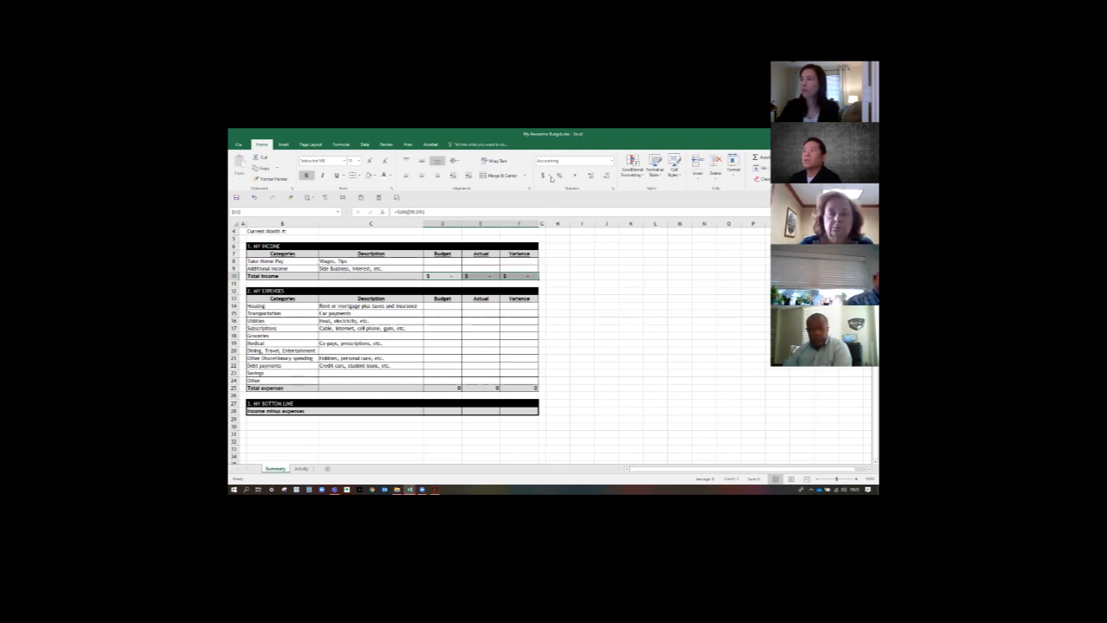
click(549, 175)
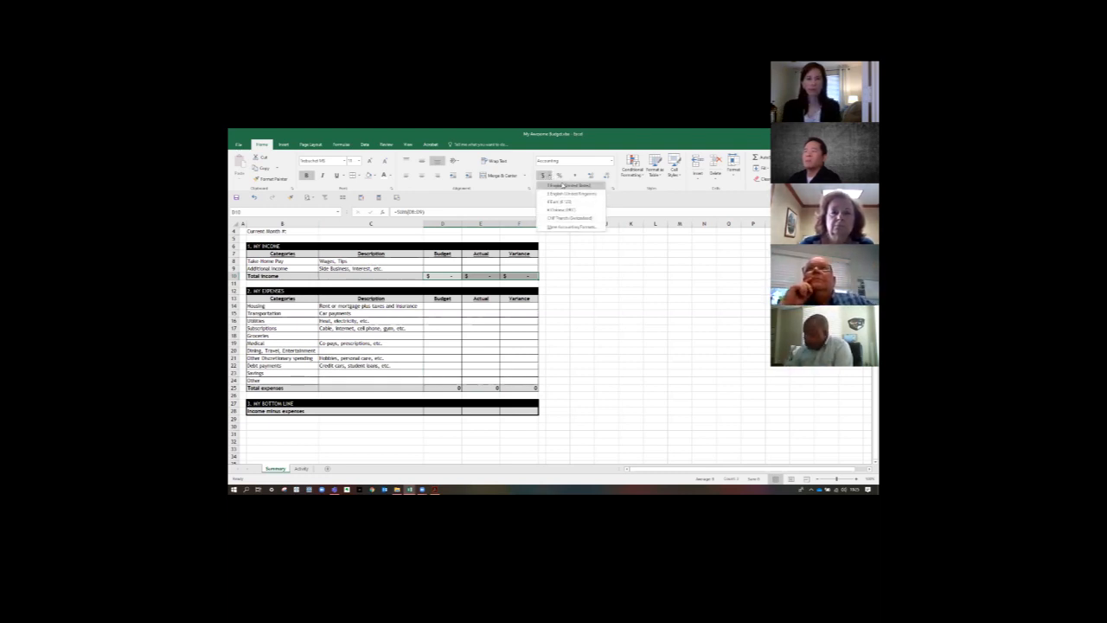
click(560, 186)
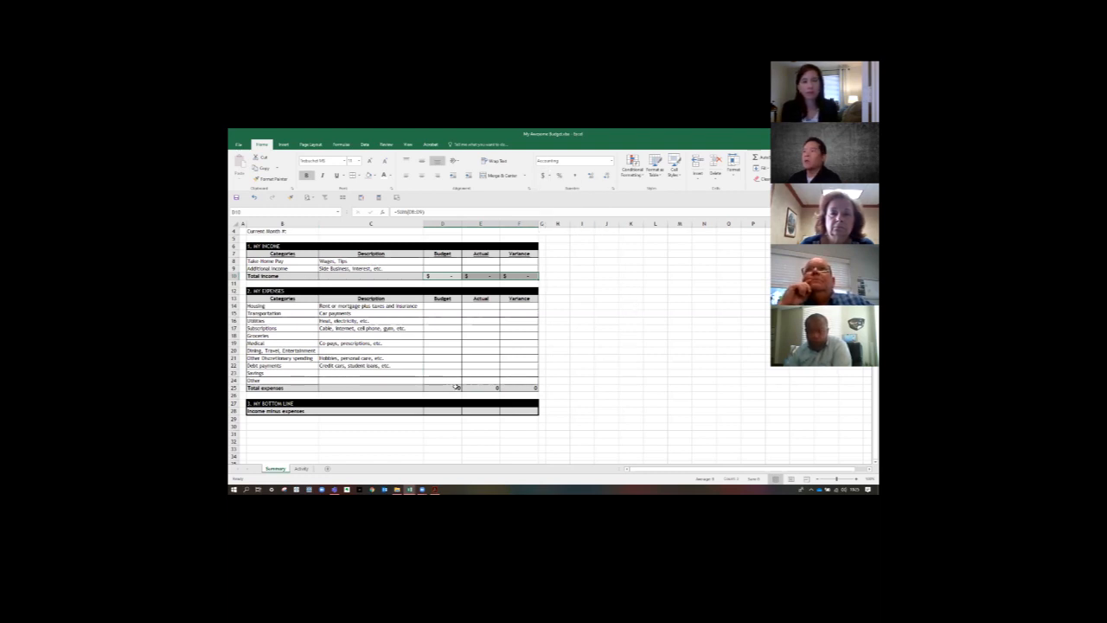
- Apply the Accounting number format to the Total expenses cells D25:F25 and the Income minus expenses cells D28:F28
drag(450, 388, 530, 387)
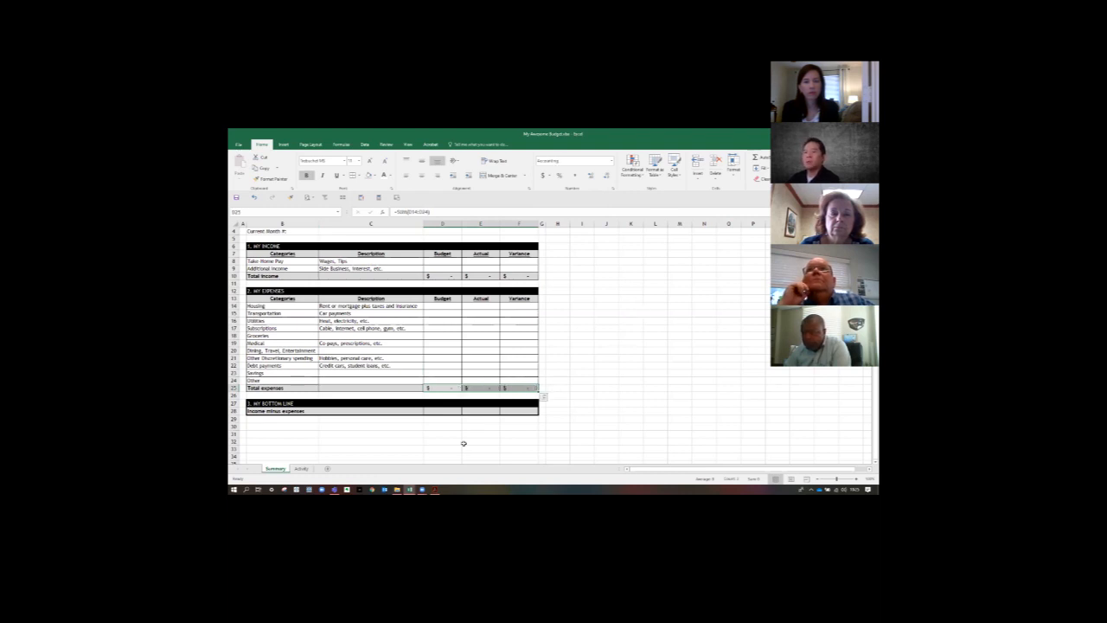
drag(440, 411, 511, 412)
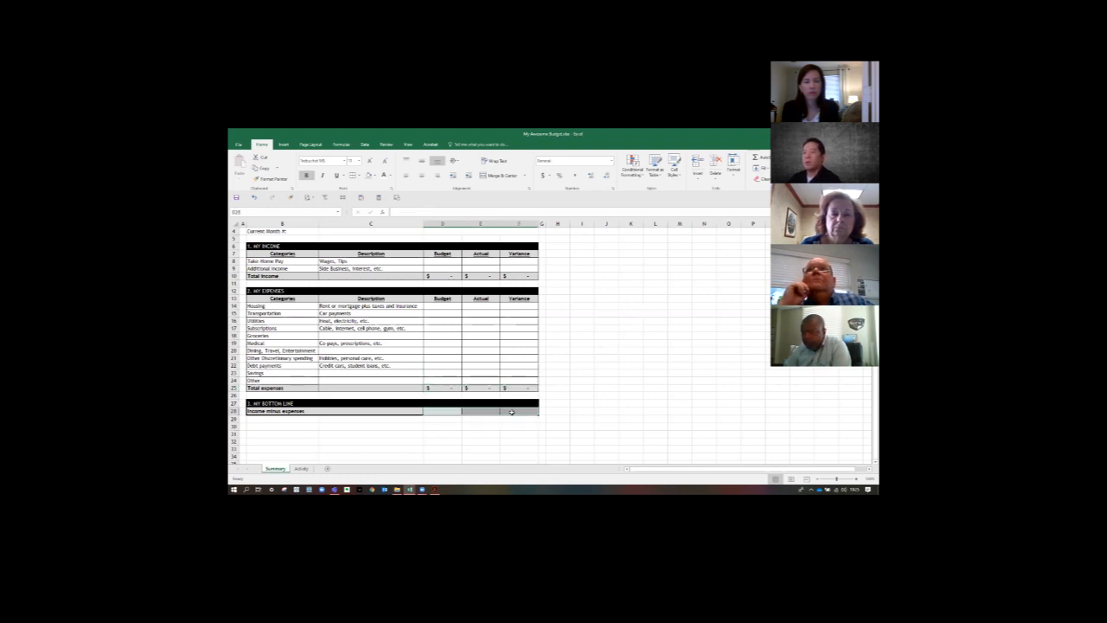
click(573, 411)
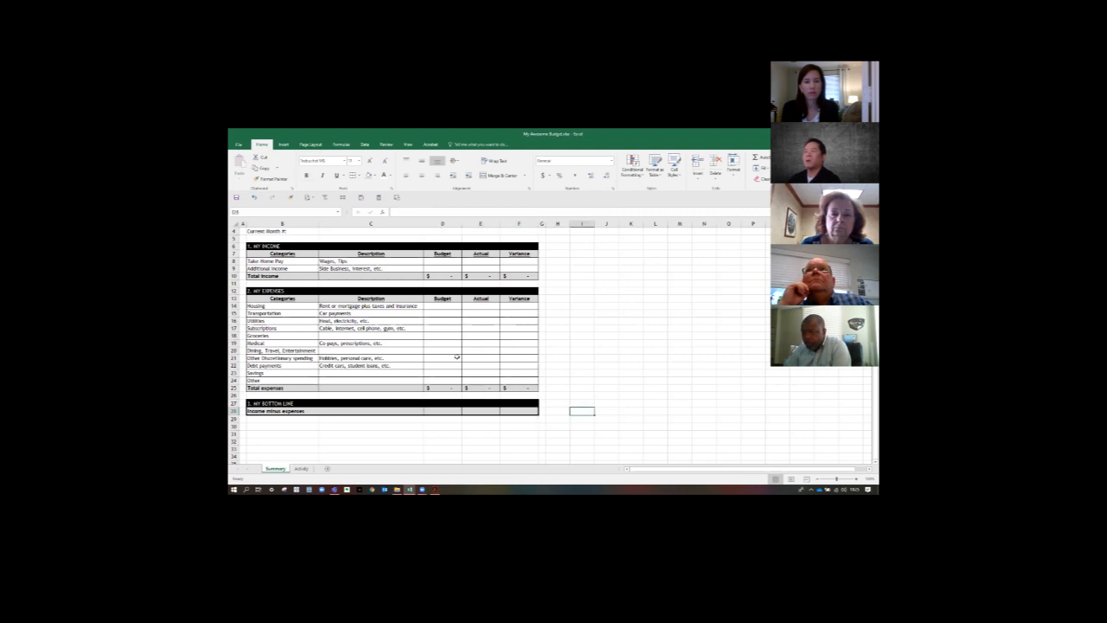
- Calculate the Budget bottom line in D28 by subtracting total expenses from total income with =D10-D25
click(449, 410)
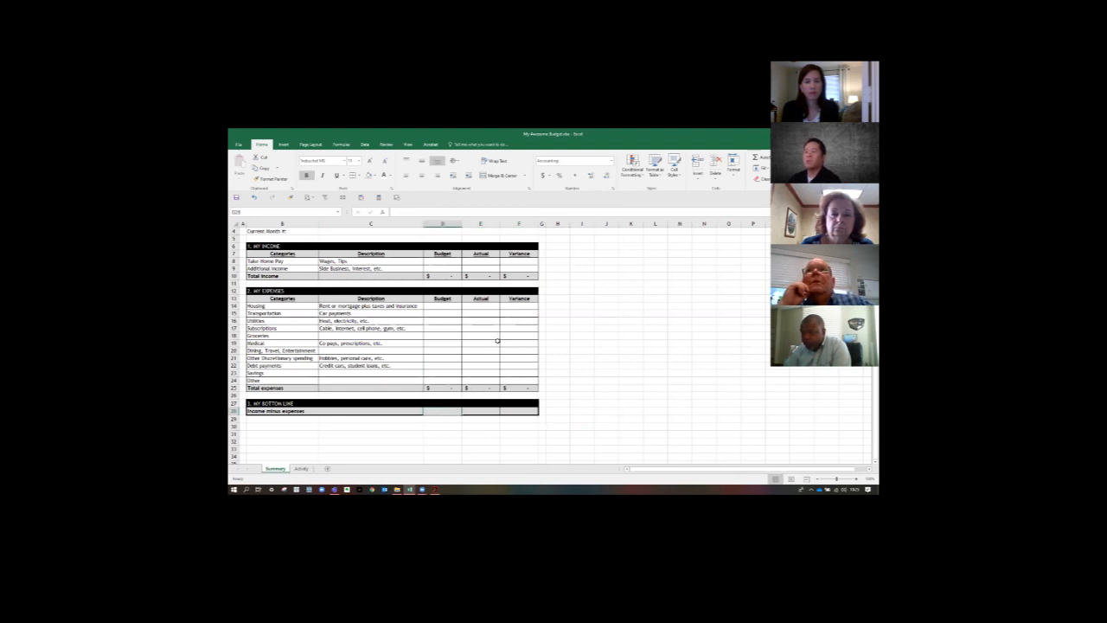
text(=)
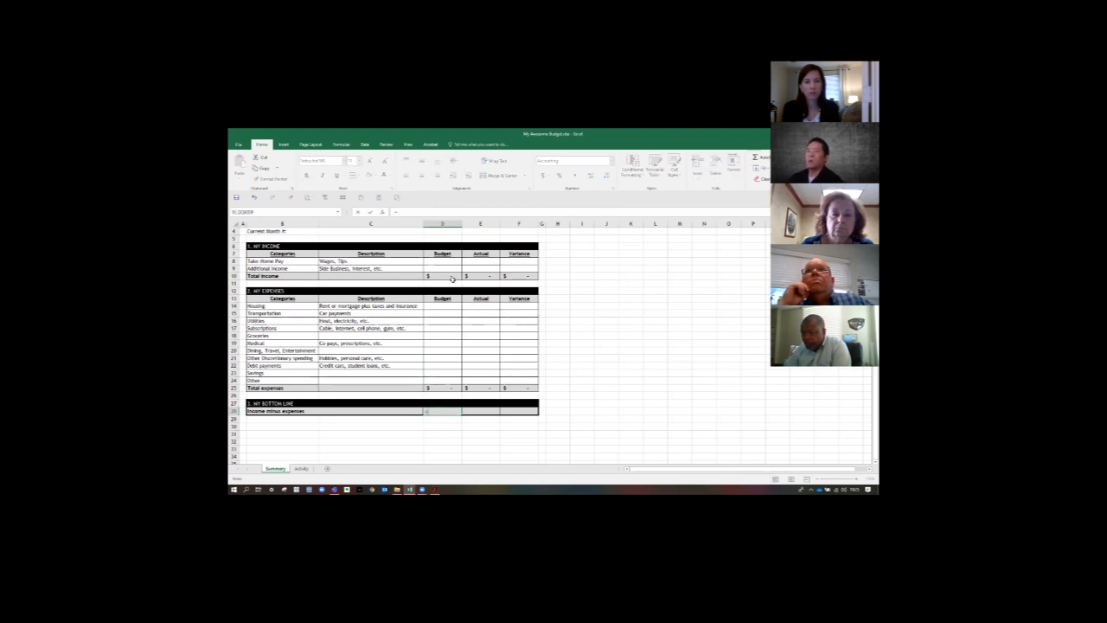
click(450, 276)
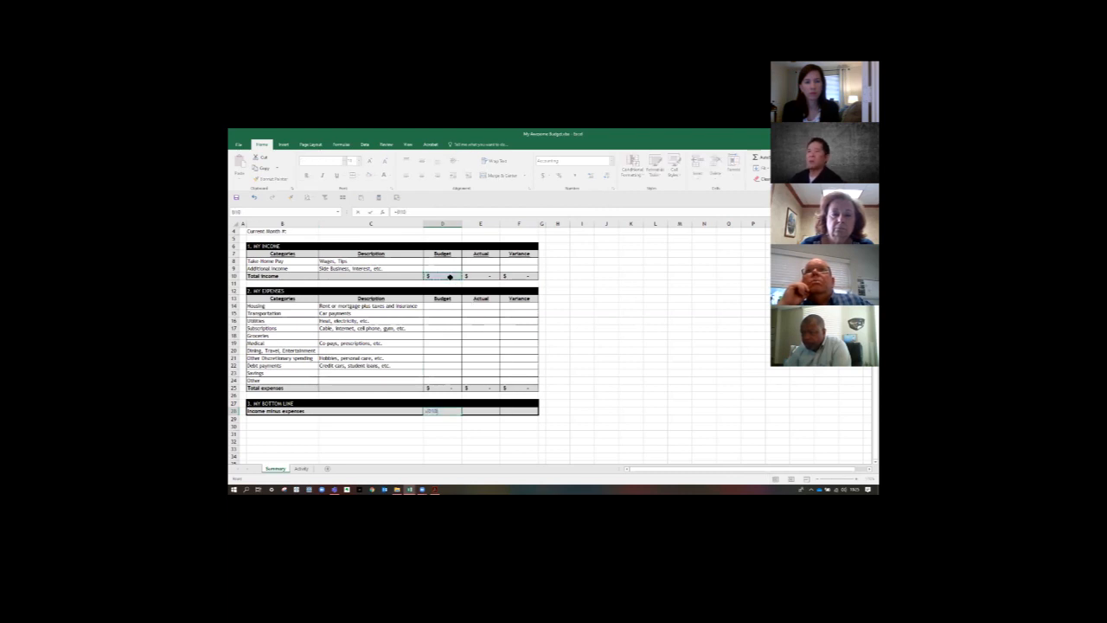
text(-)
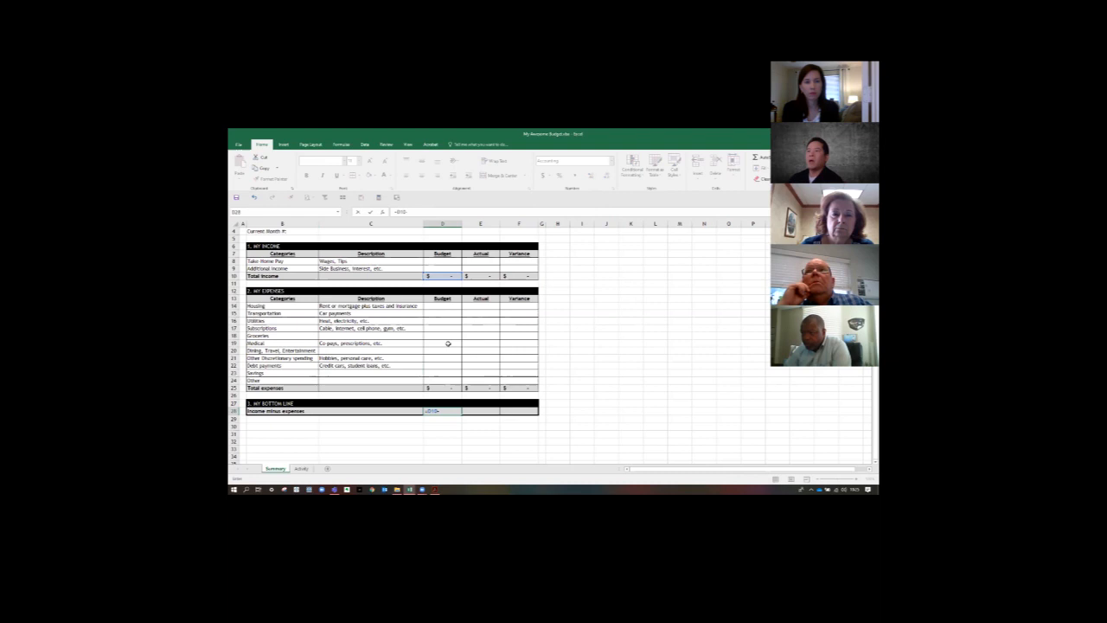
click(437, 388)
key(Return)
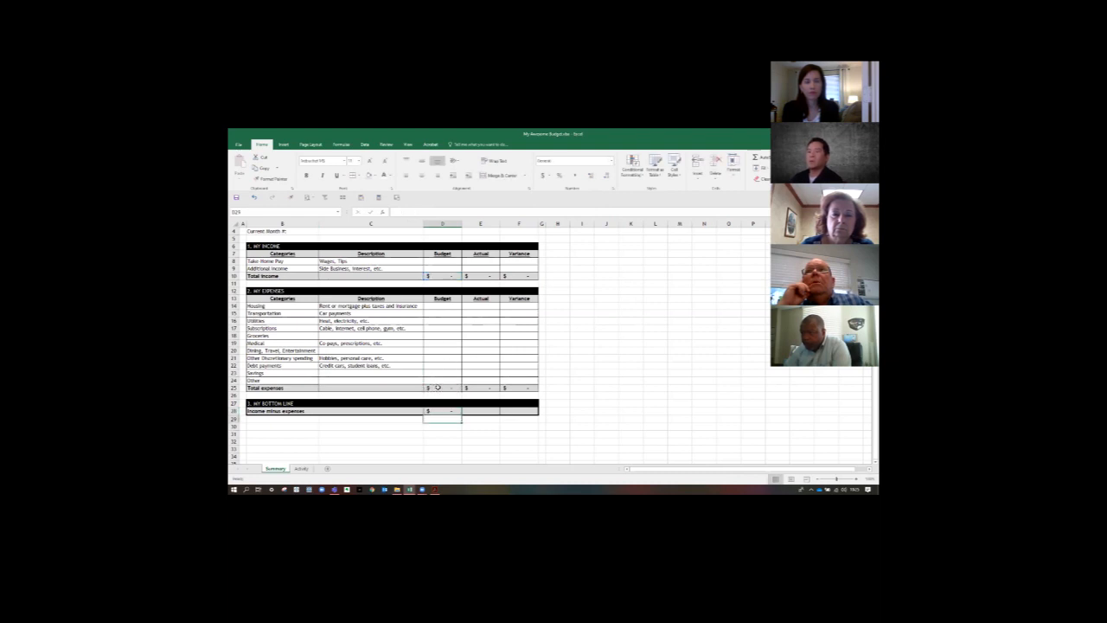
- Copy the Income minus expenses formula from D28 into the Actual and Variance cells, E28:F28
key(ctrl+c)
key(Right)
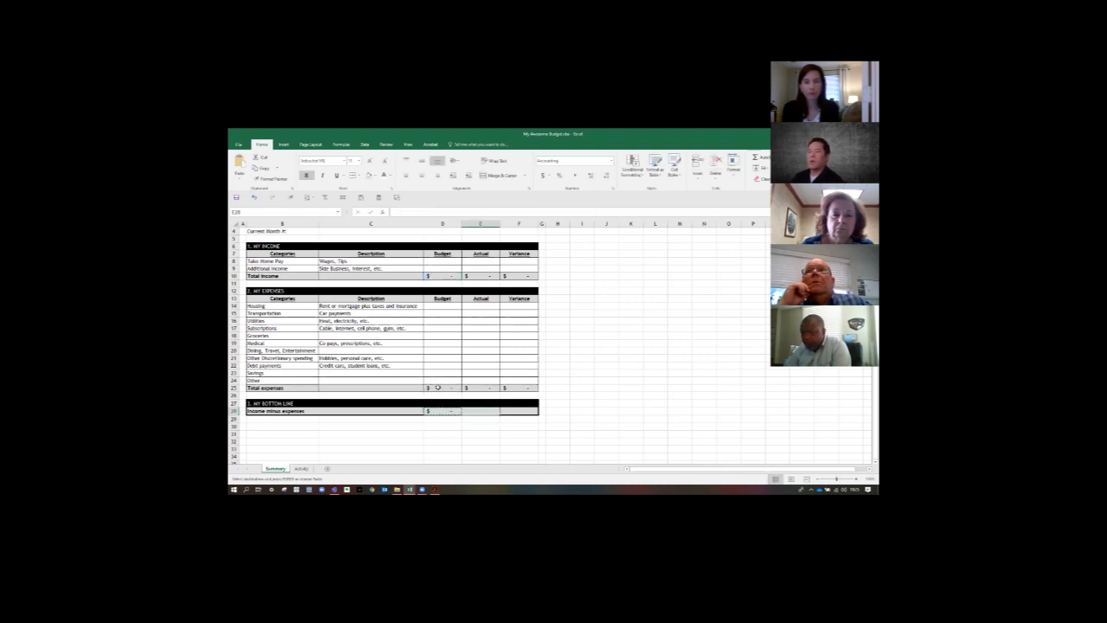
key(shift+Right)
key(ctrl+v)
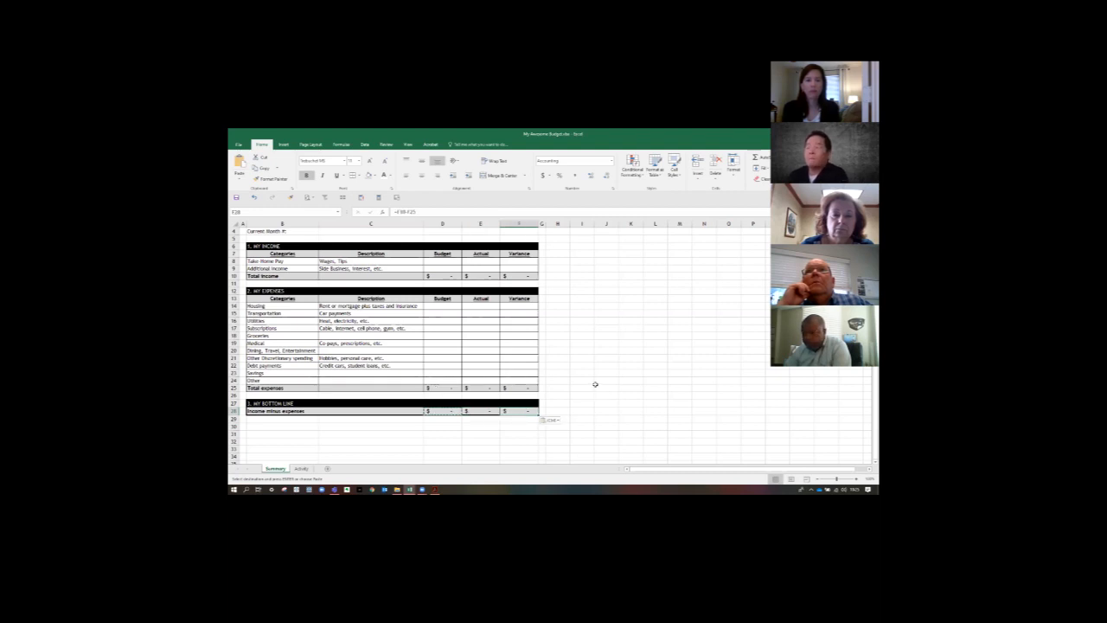
click(597, 387)
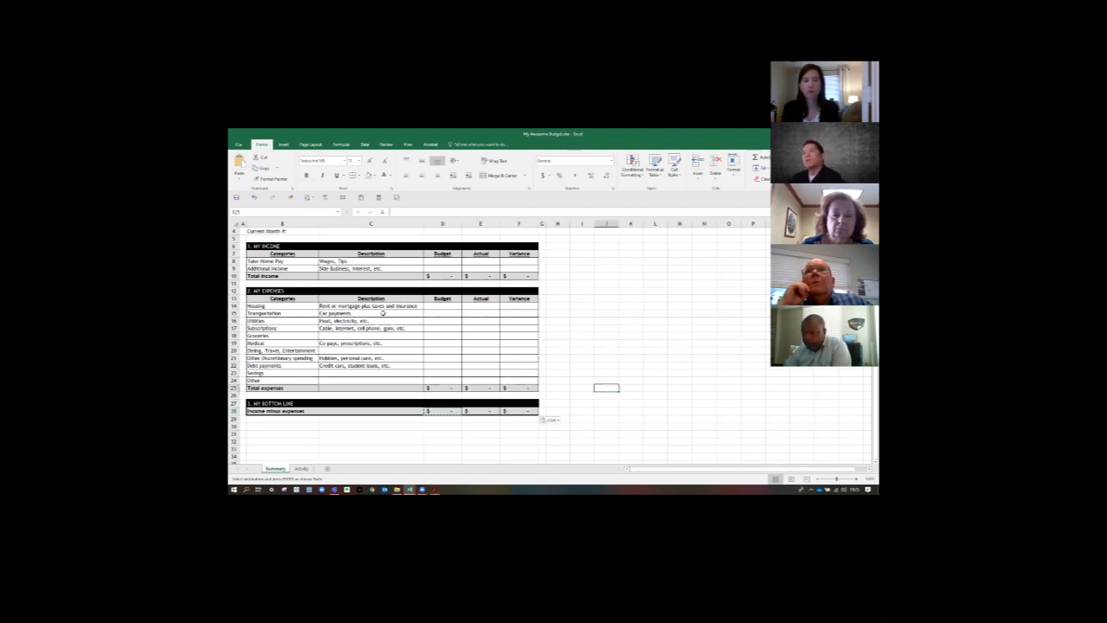
scroll(382, 313, up, 1)
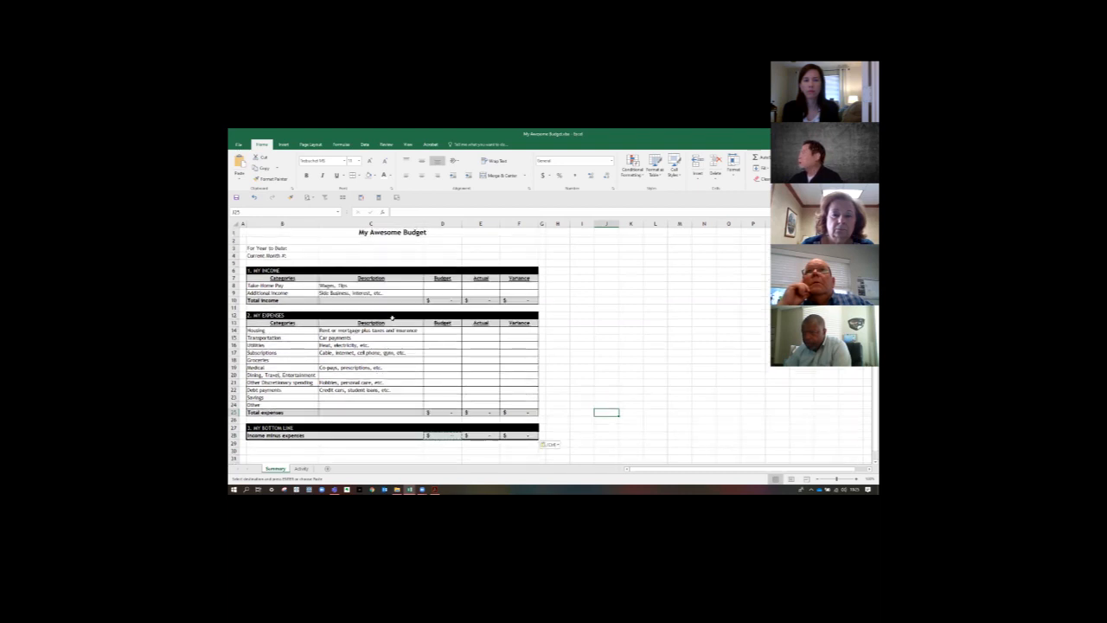
- Duplicate the Summary sheet behind the Activity sheet and try to undo the duplication
key(alt+Tab)
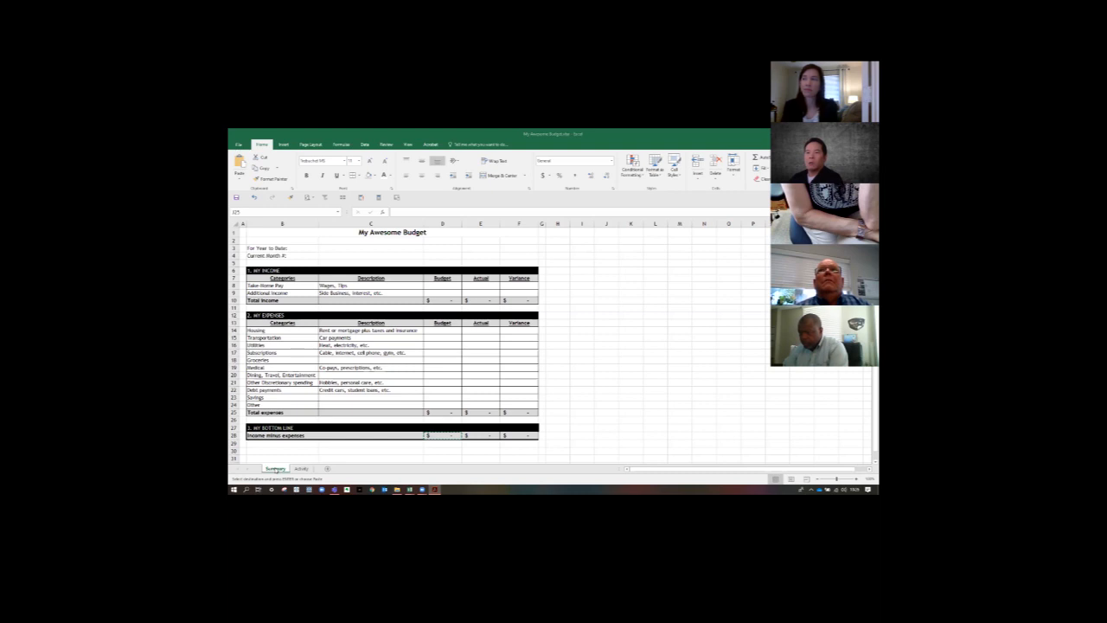
click(276, 470)
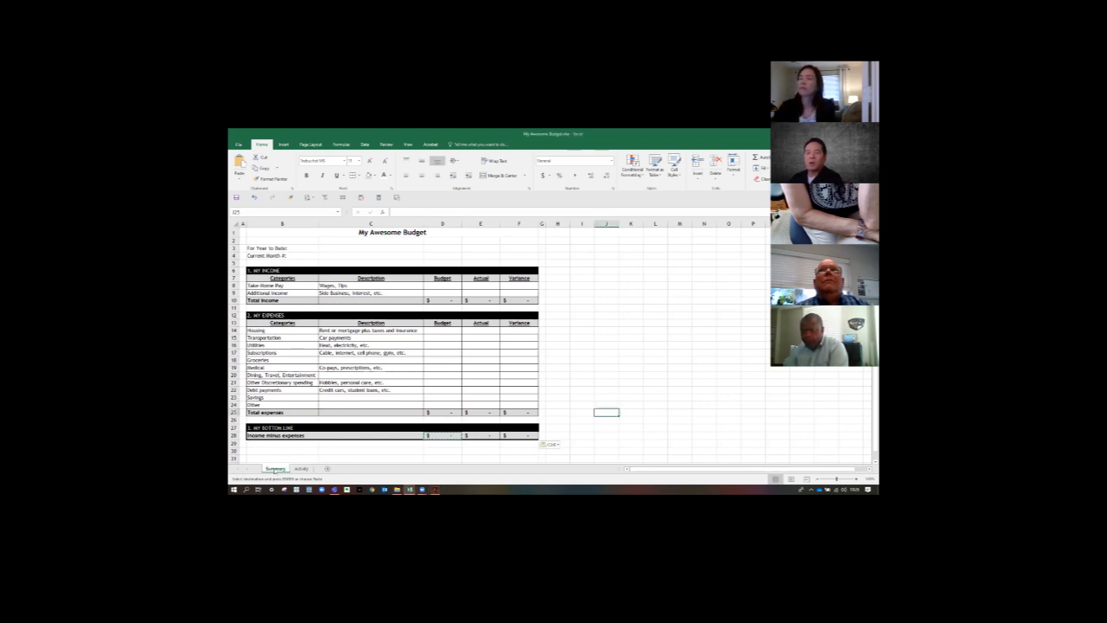
key(ctrl)
key(ctrl)
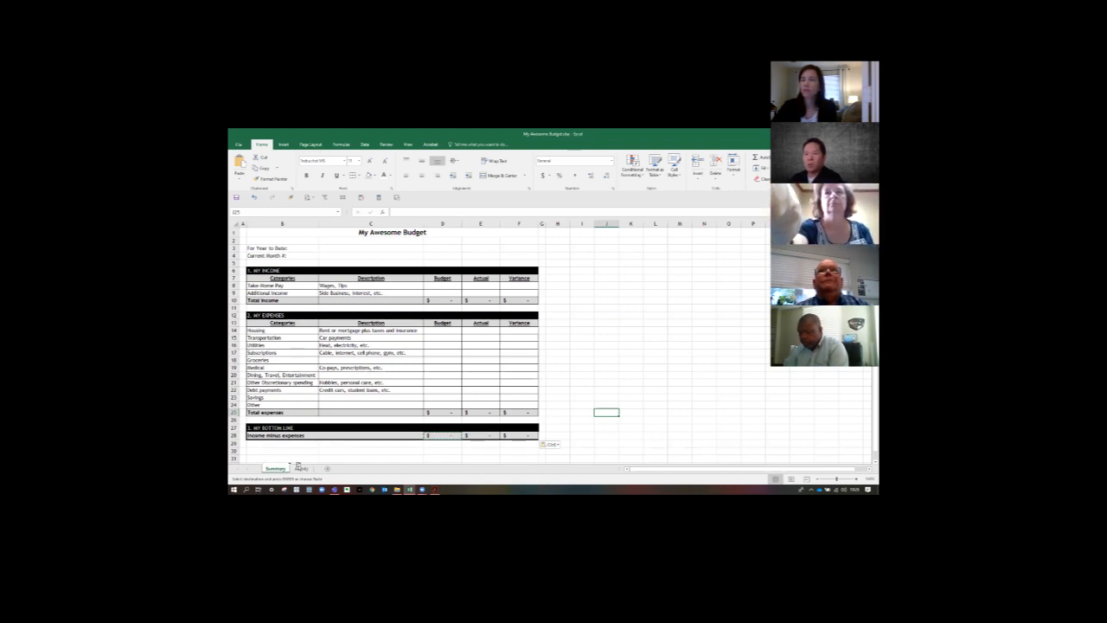
drag(325, 468, 324, 468)
key(ctrl+z)
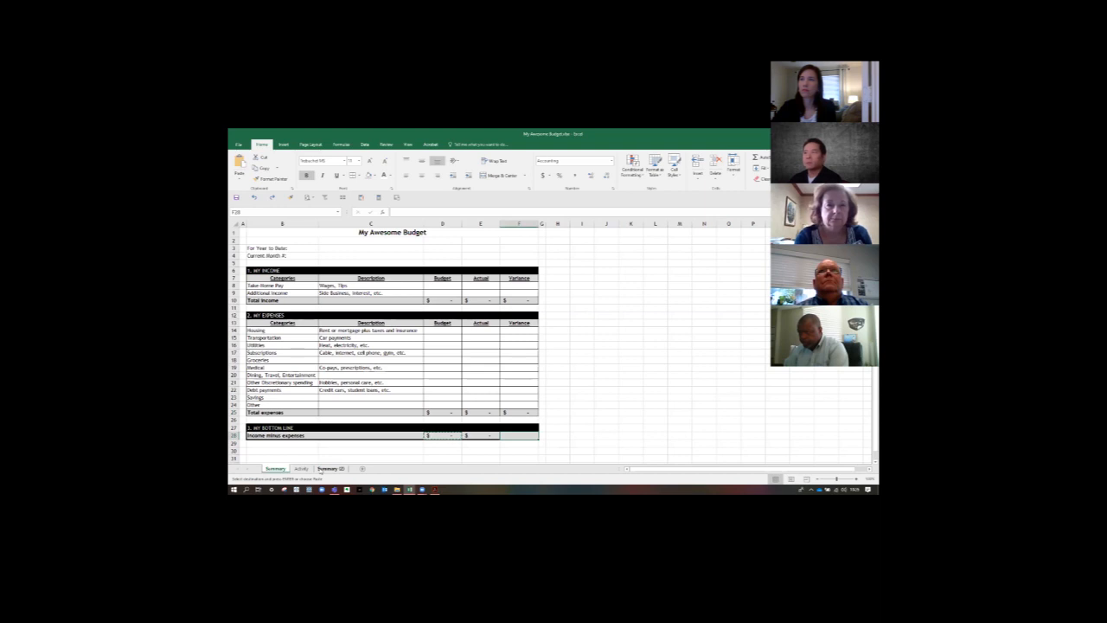
- Restore the Variance bottom-line formula in F28 by copying it from E28
click(477, 436)
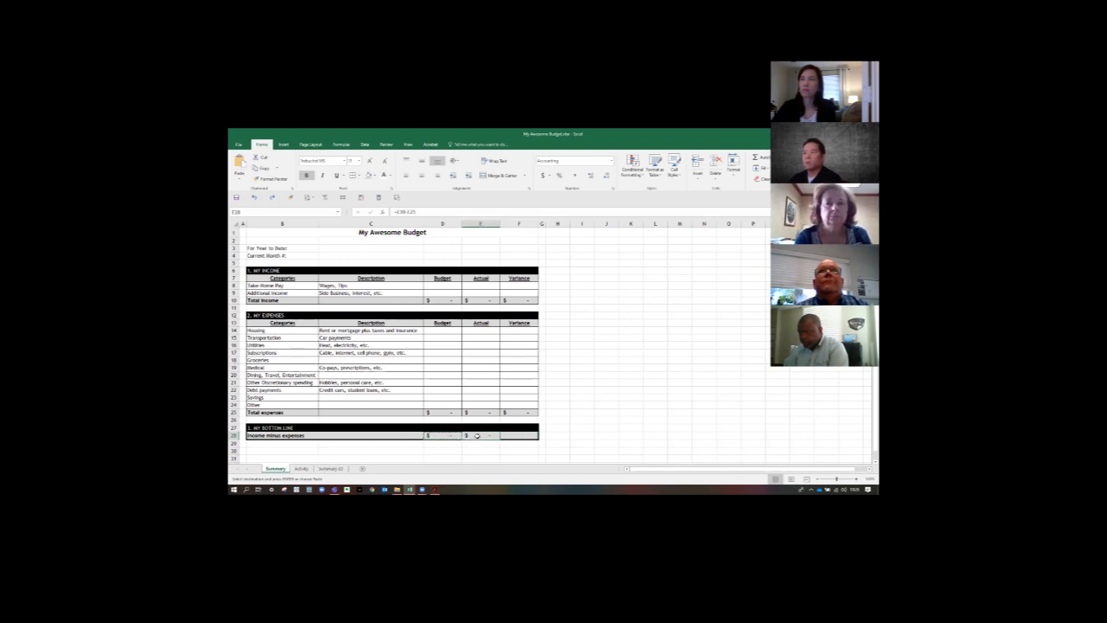
key(ctrl+c)
click(522, 436)
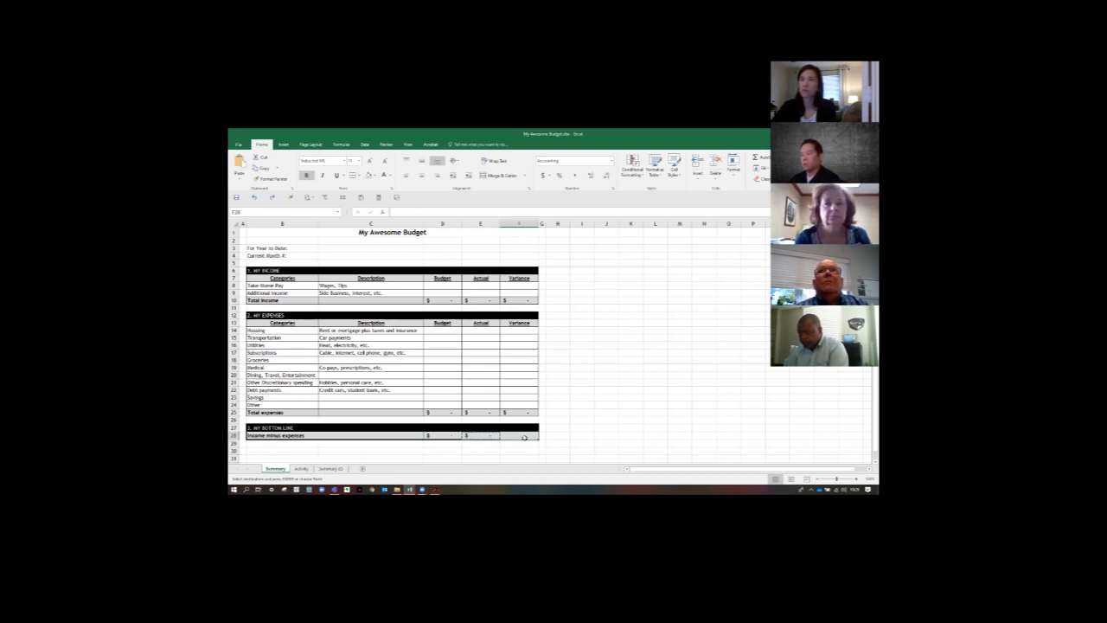
- Delete the duplicated sheet Summary (2) from the workbook and confirm its permanent removal
click(439, 462)
right_click(336, 468)
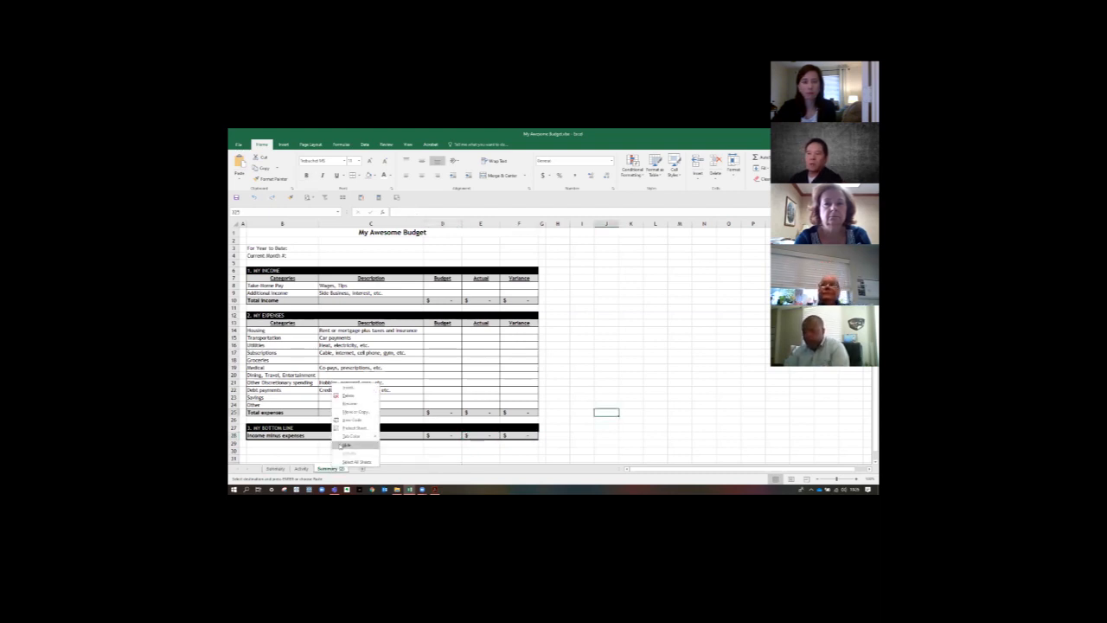
click(348, 396)
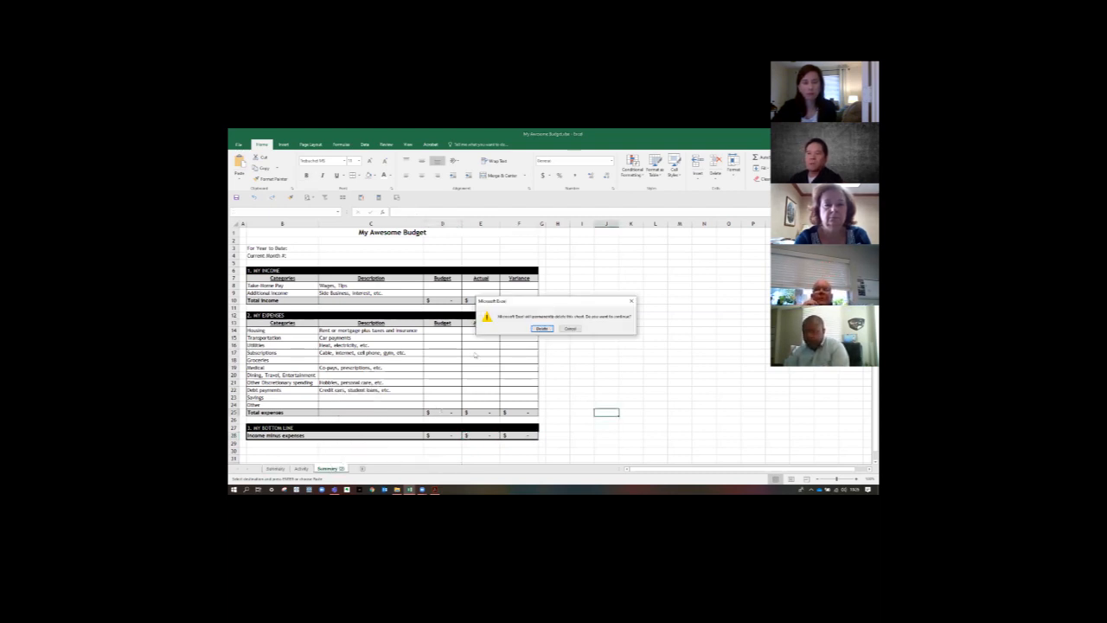
click(535, 330)
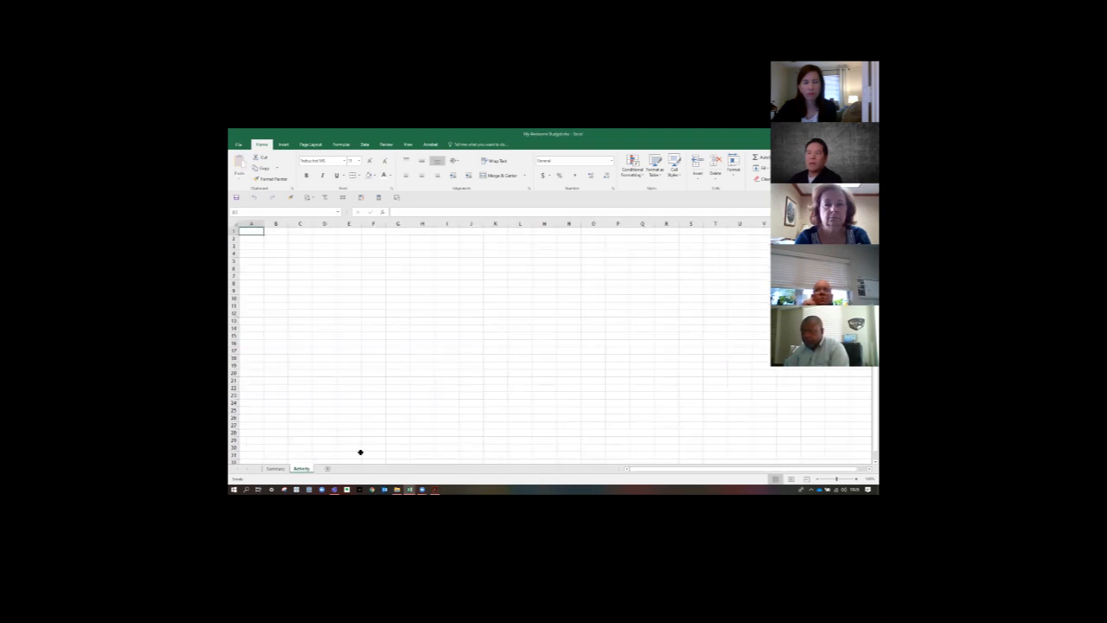
- Create a copy of the Summary sheet within the My Awesome Budget workbook, placed at the end of the sheets
click(274, 469)
right_click(273, 469)
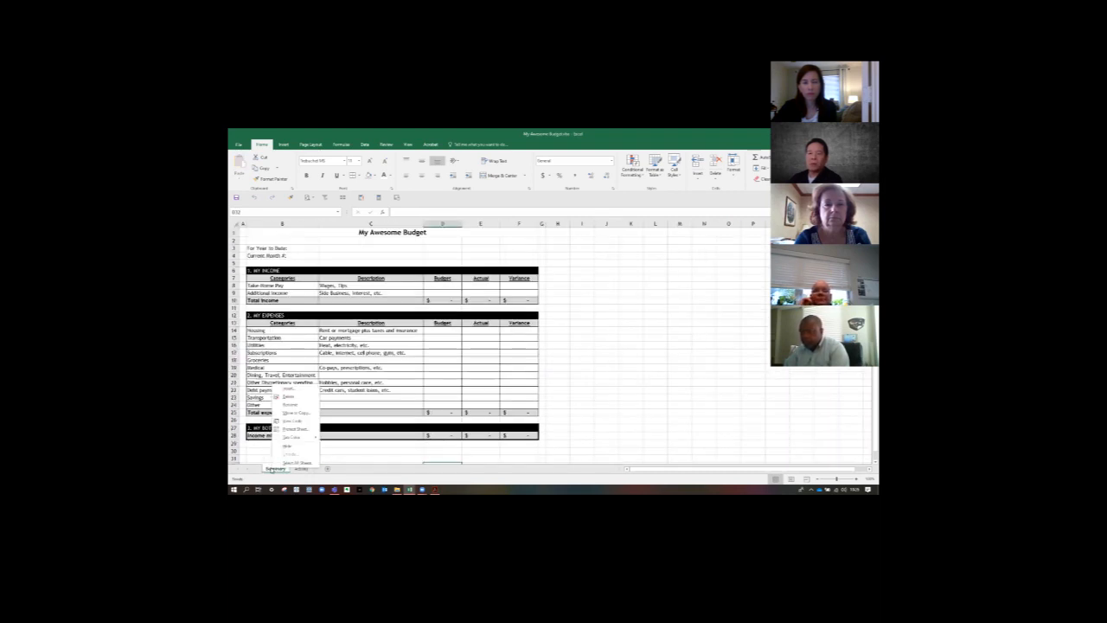
click(295, 412)
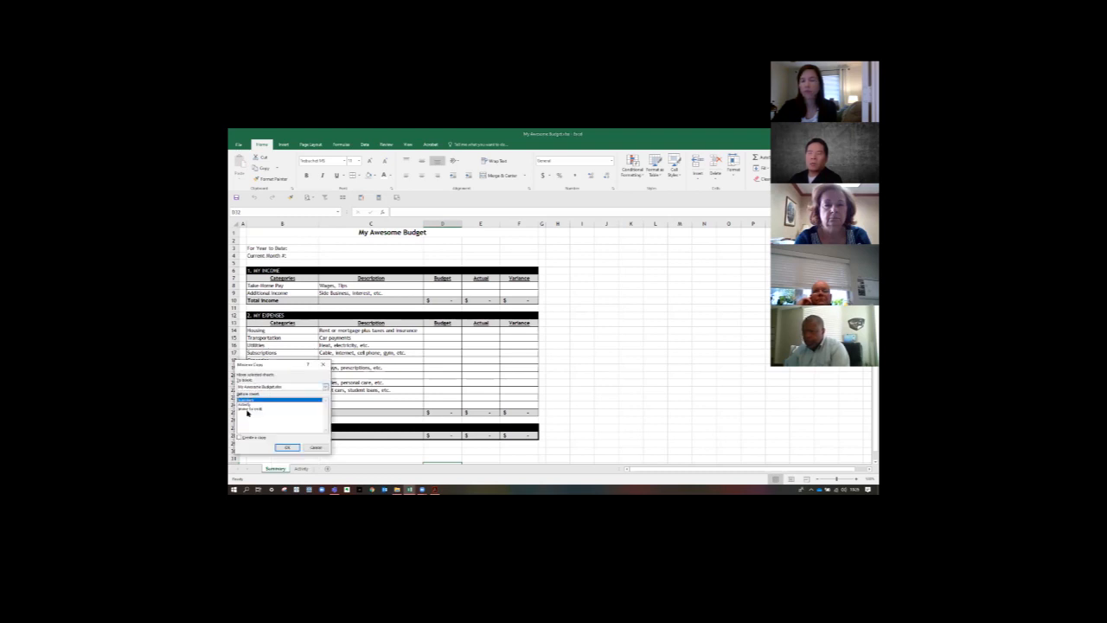
click(248, 408)
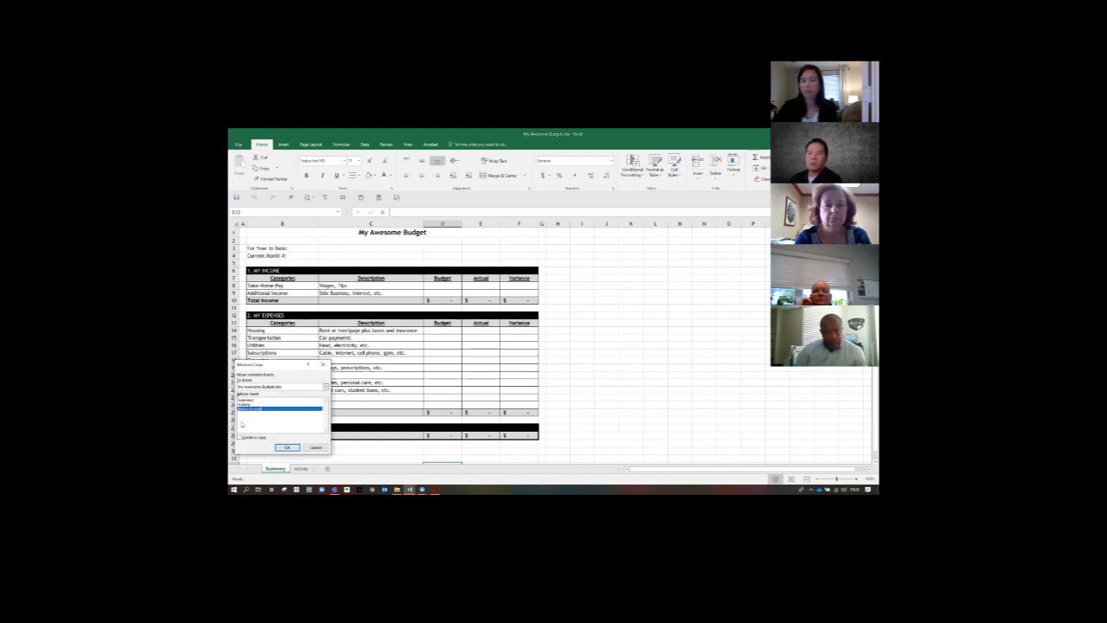
click(325, 387)
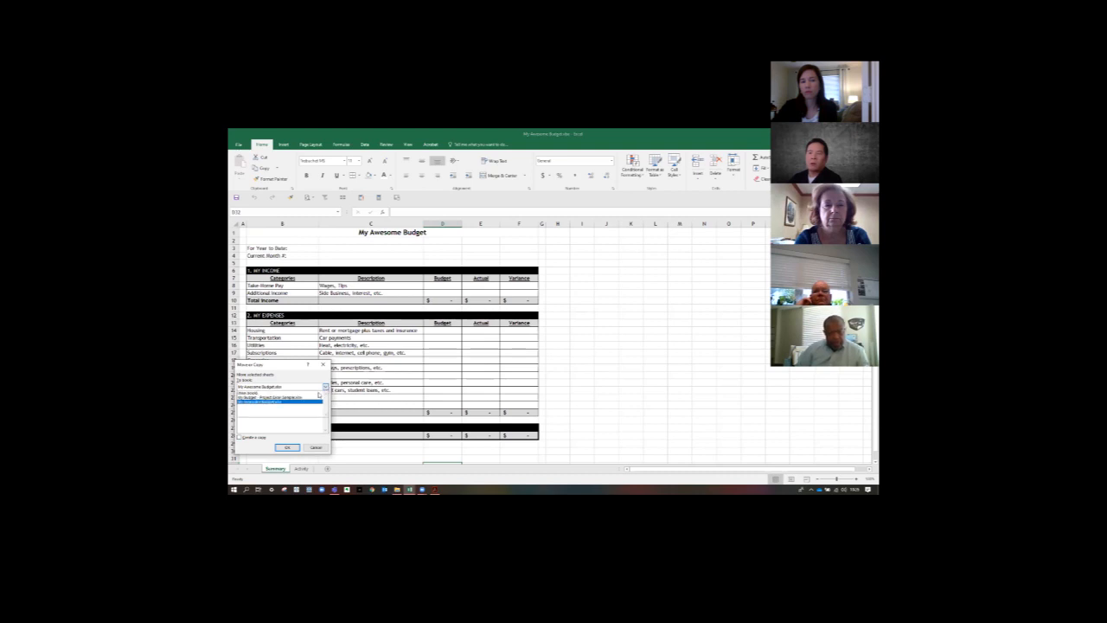
click(293, 402)
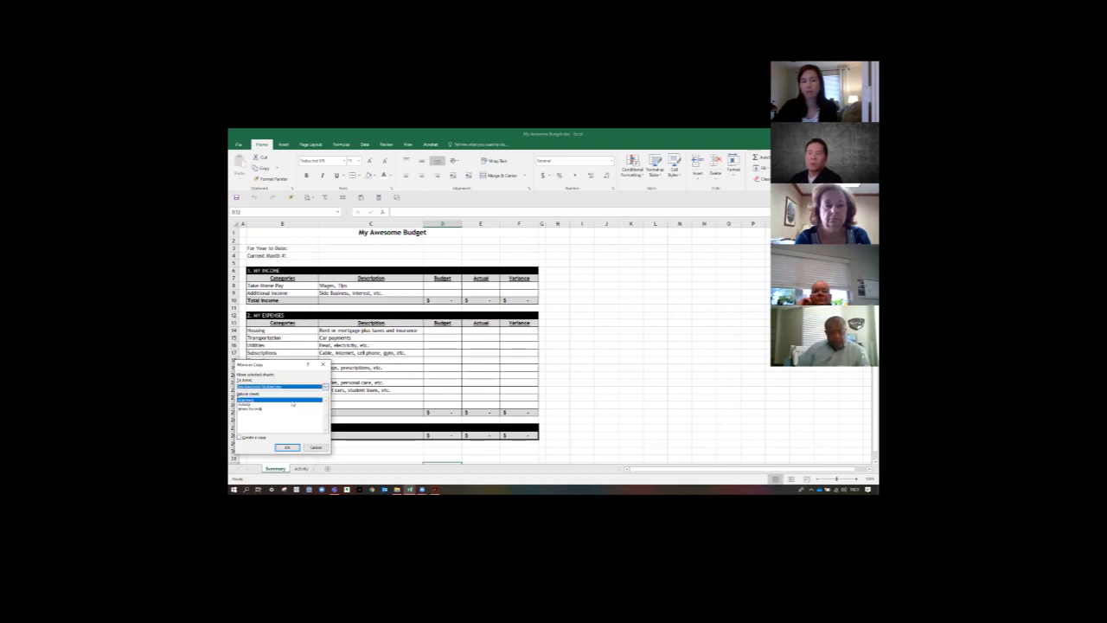
click(256, 409)
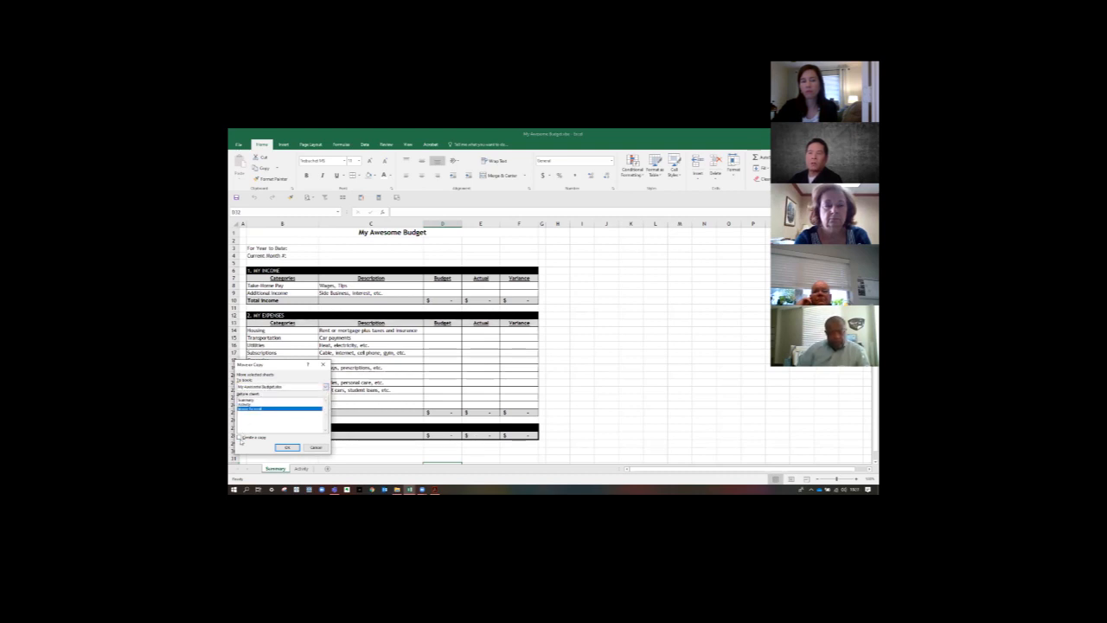
click(241, 438)
drag(259, 370, 320, 361)
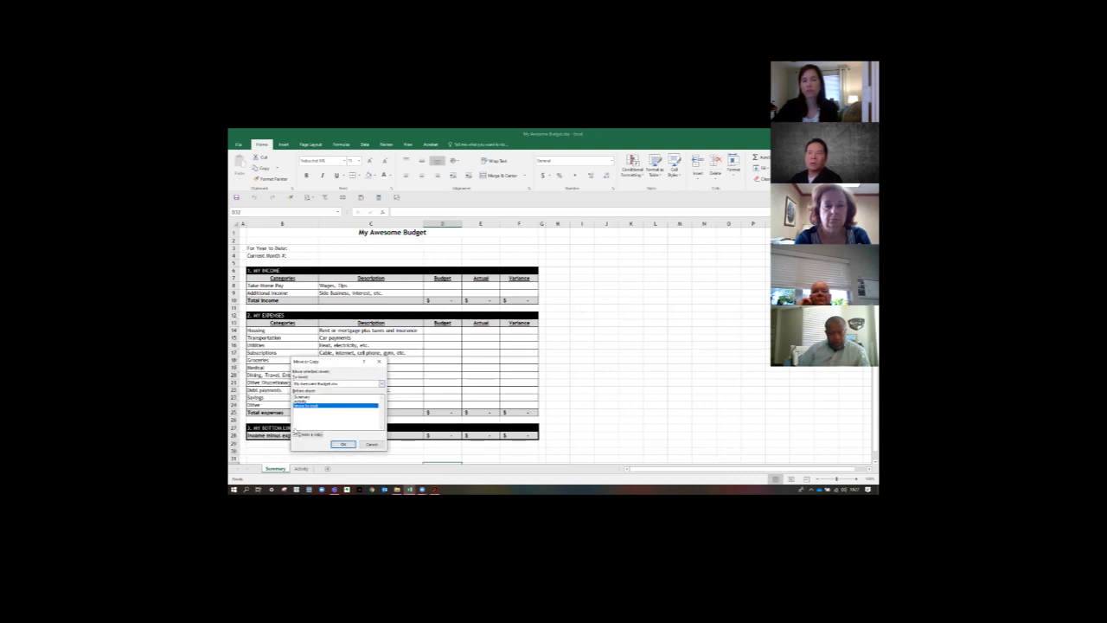
click(344, 445)
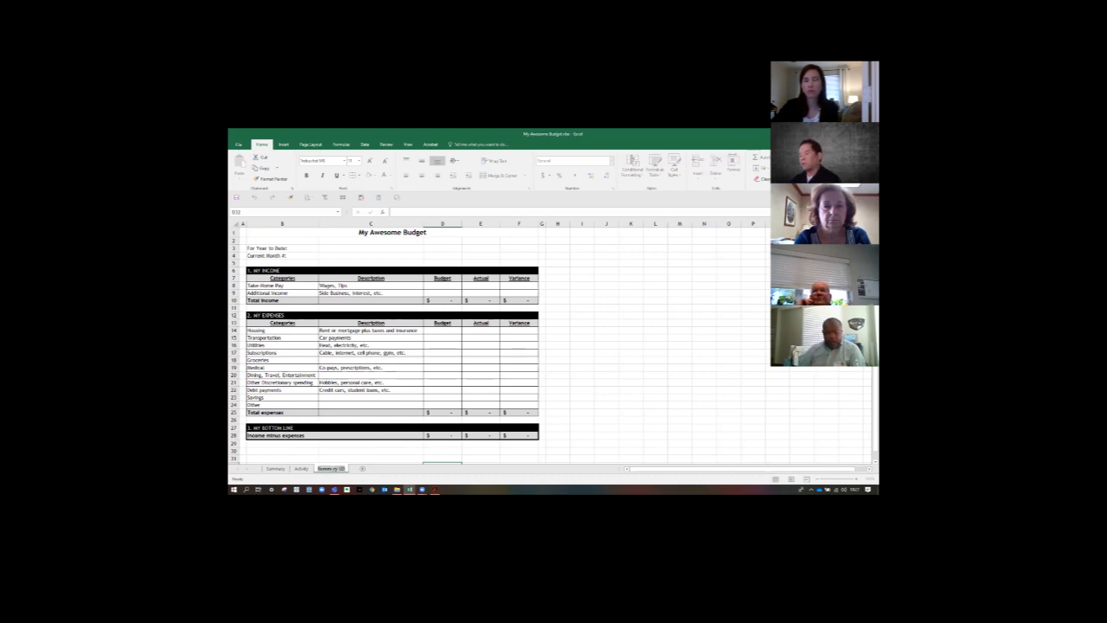
- Rename the Summary (2) sheet as Budget
double_click(333, 469)
text(Budget)
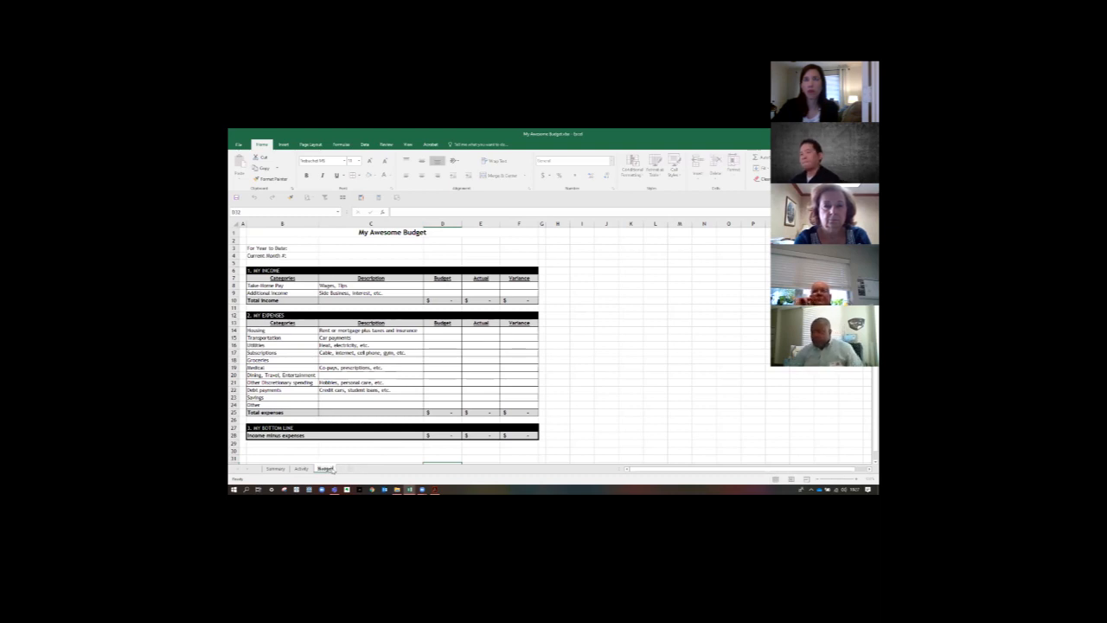
key(Return)
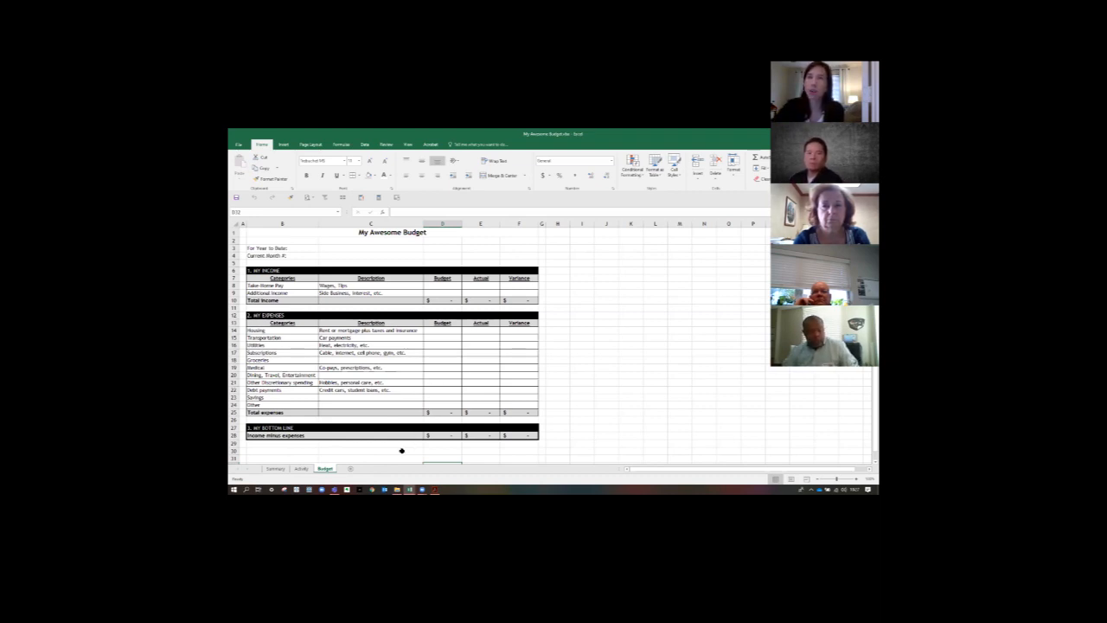
- Select the Summary and Activity sheets together and duplicate both of them behind the Budget sheet
click(276, 469)
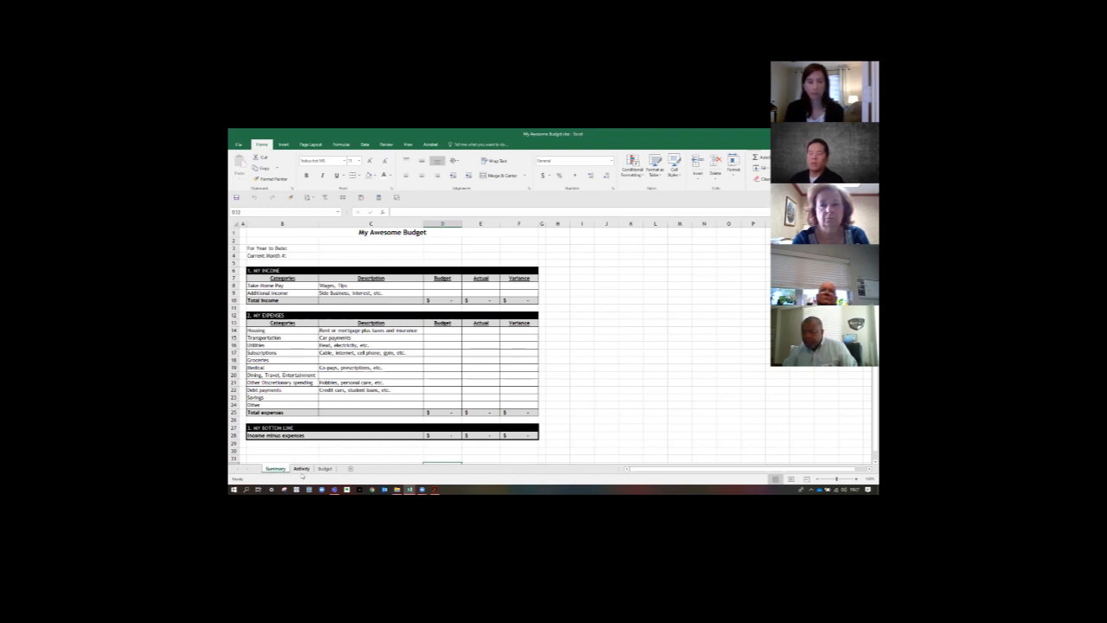
ctrl+click(300, 469)
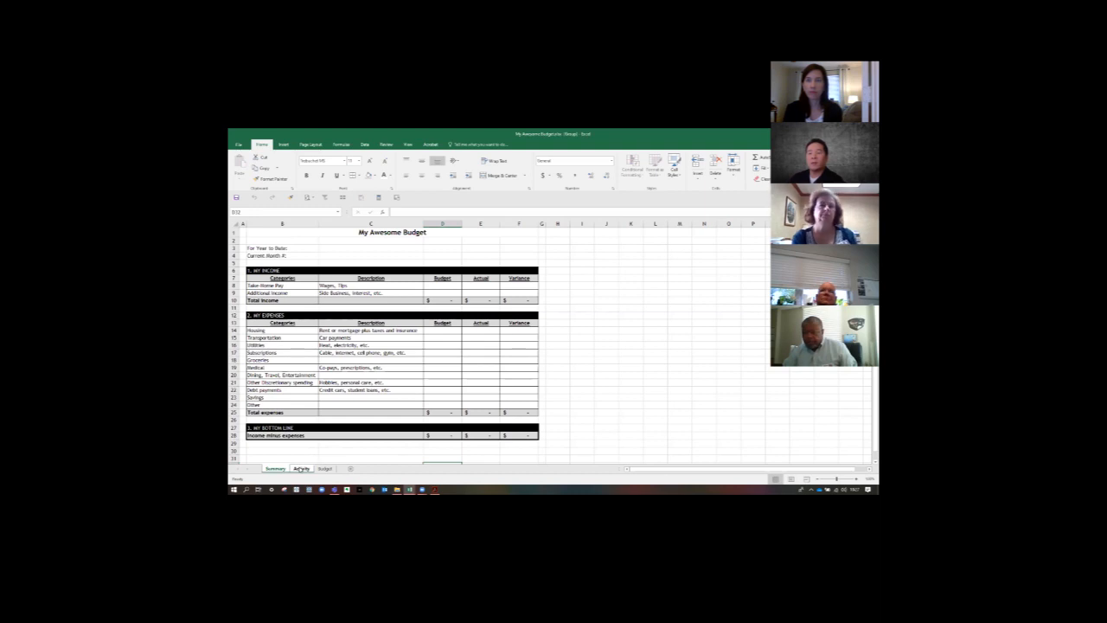
ctrl+click(300, 469)
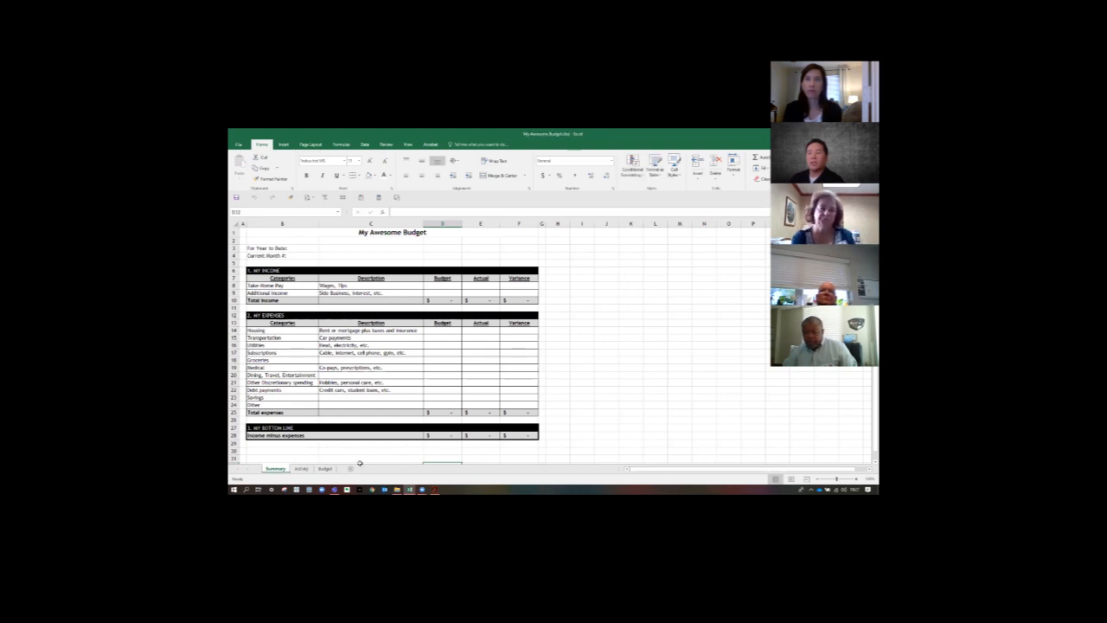
ctrl+click(303, 469)
ctrl+click(301, 470)
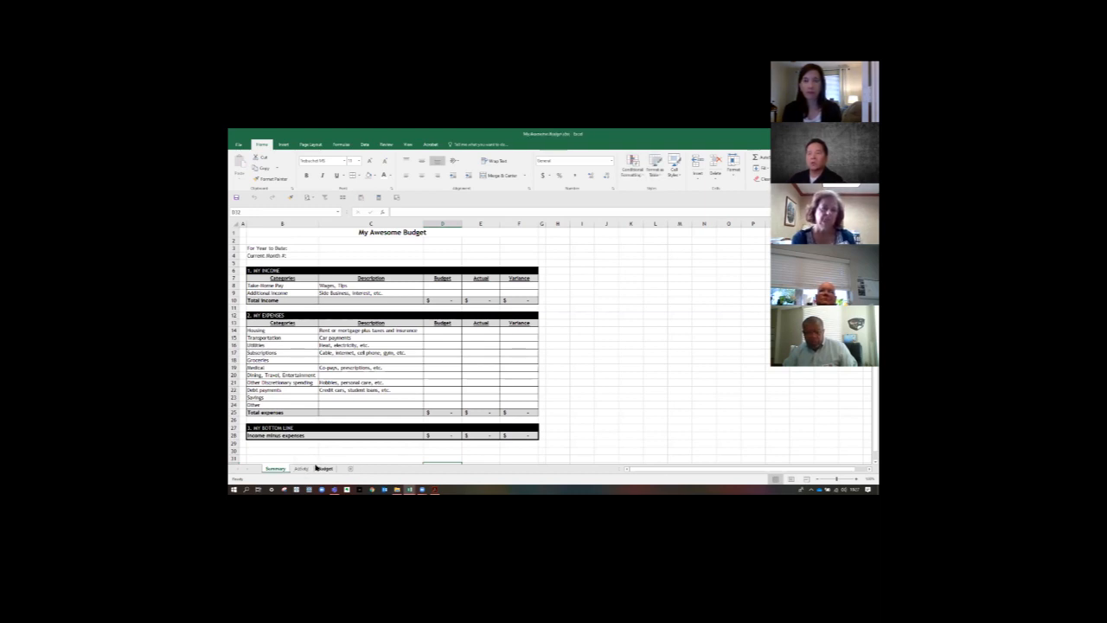
ctrl+click(304, 469)
drag(305, 469, 341, 469)
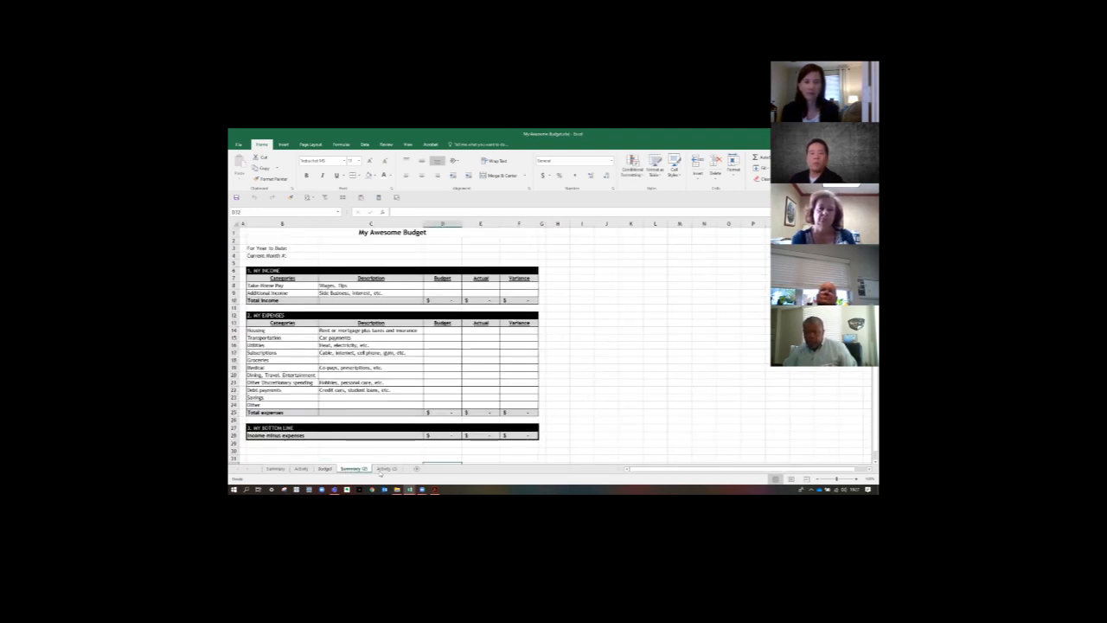
- Group the copied sheets Summary (2) and Activity (2) and delete both from the workbook
click(369, 469)
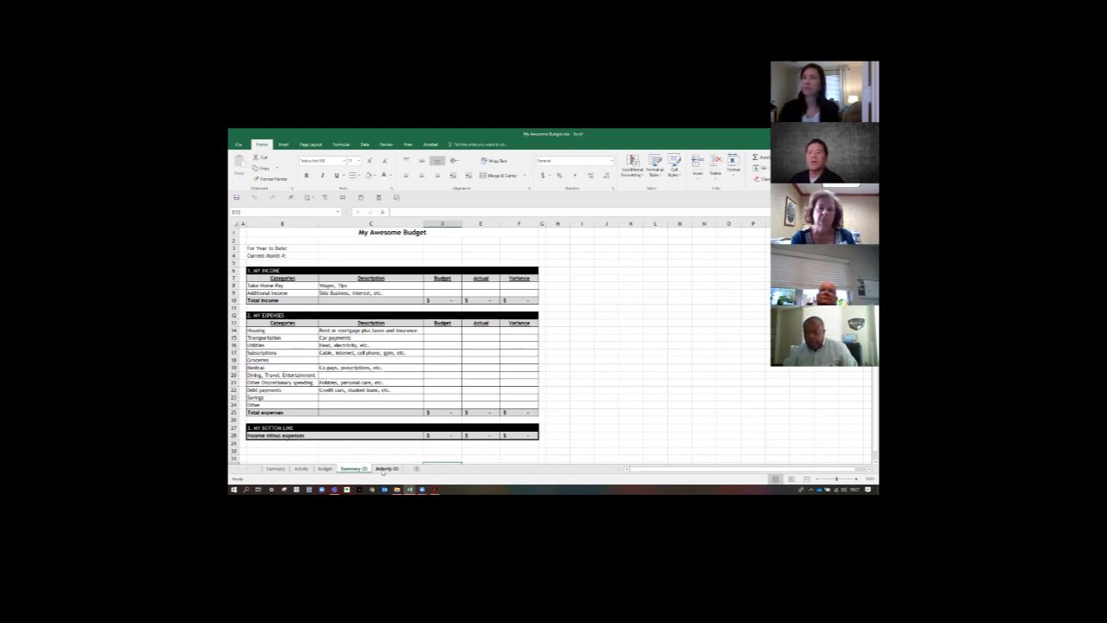
ctrl+click(383, 469)
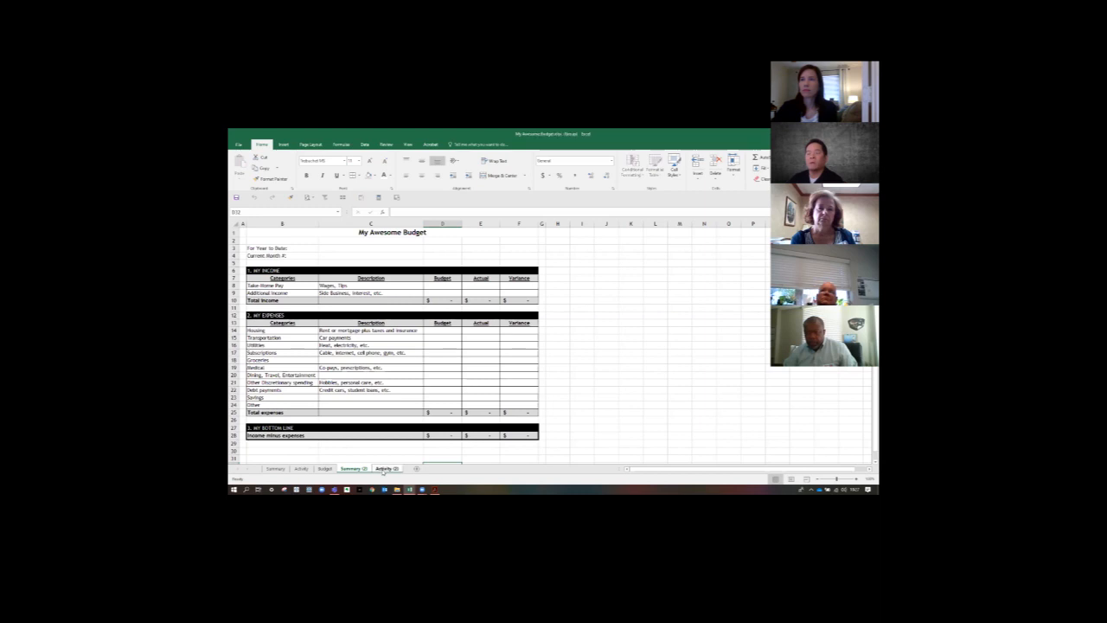
right_click(383, 469)
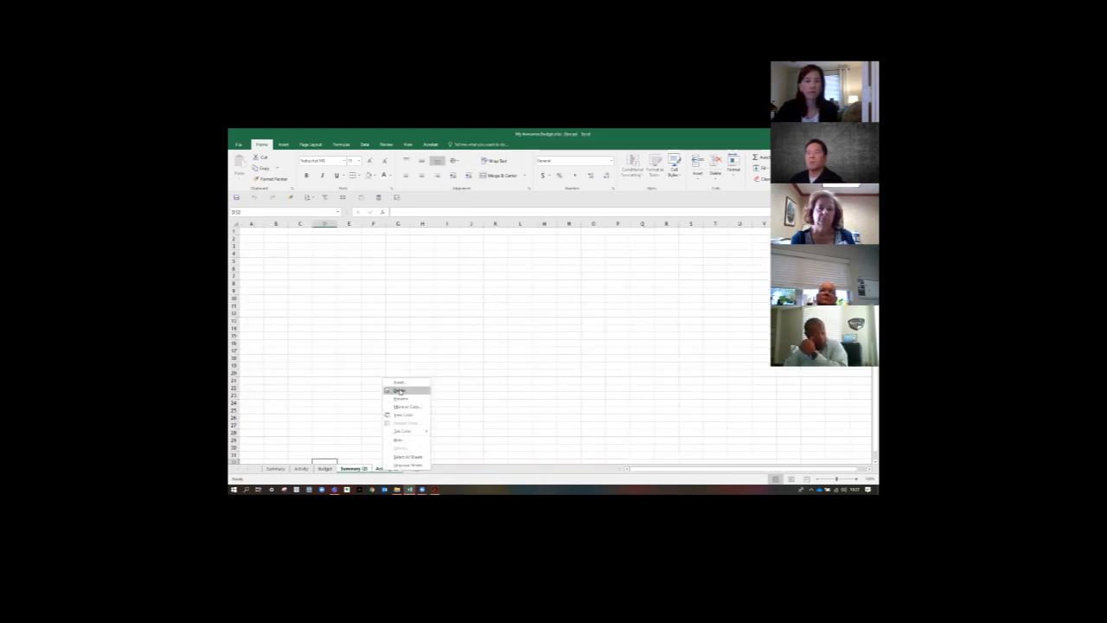
click(399, 391)
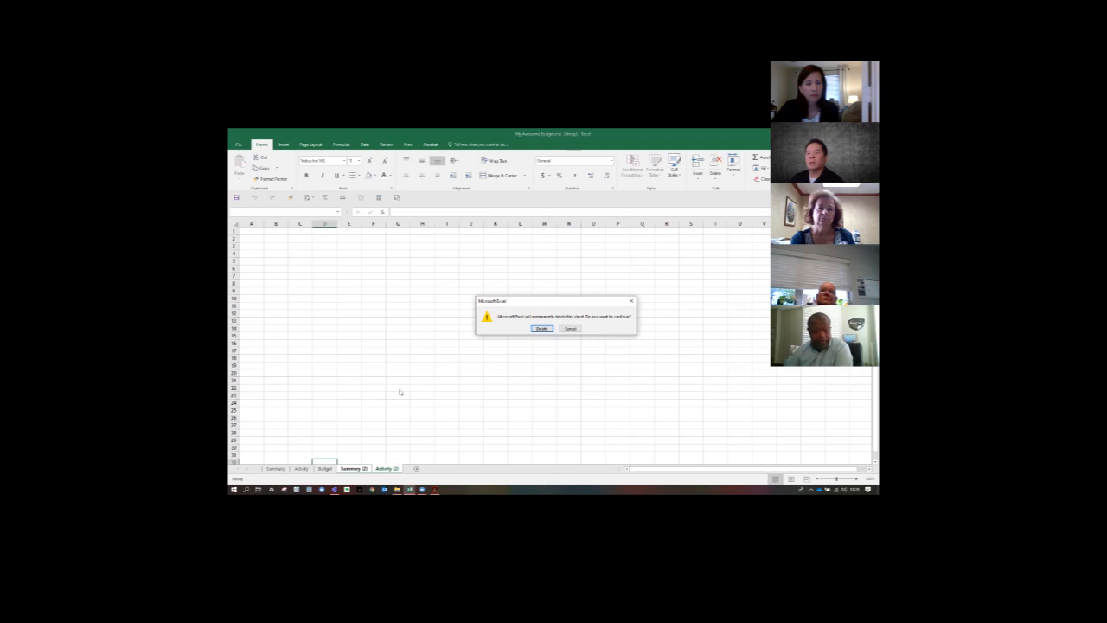
click(545, 329)
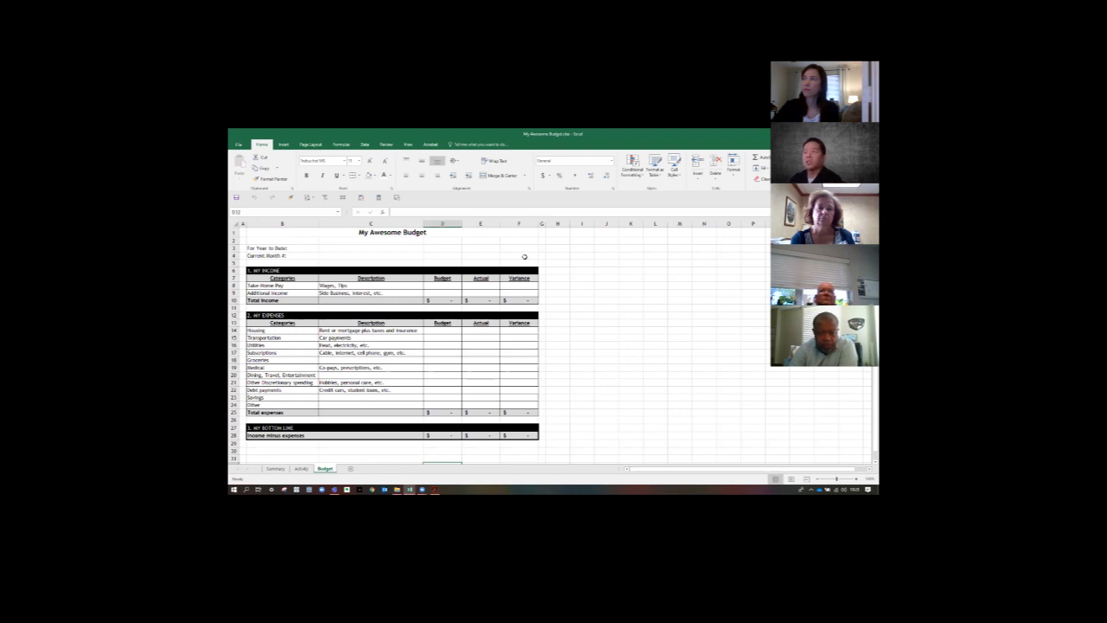
- Delete the Actual and Variance columns, E:F, from the Budget sheet
click(481, 223)
drag(481, 223, 517, 225)
right_click(516, 227)
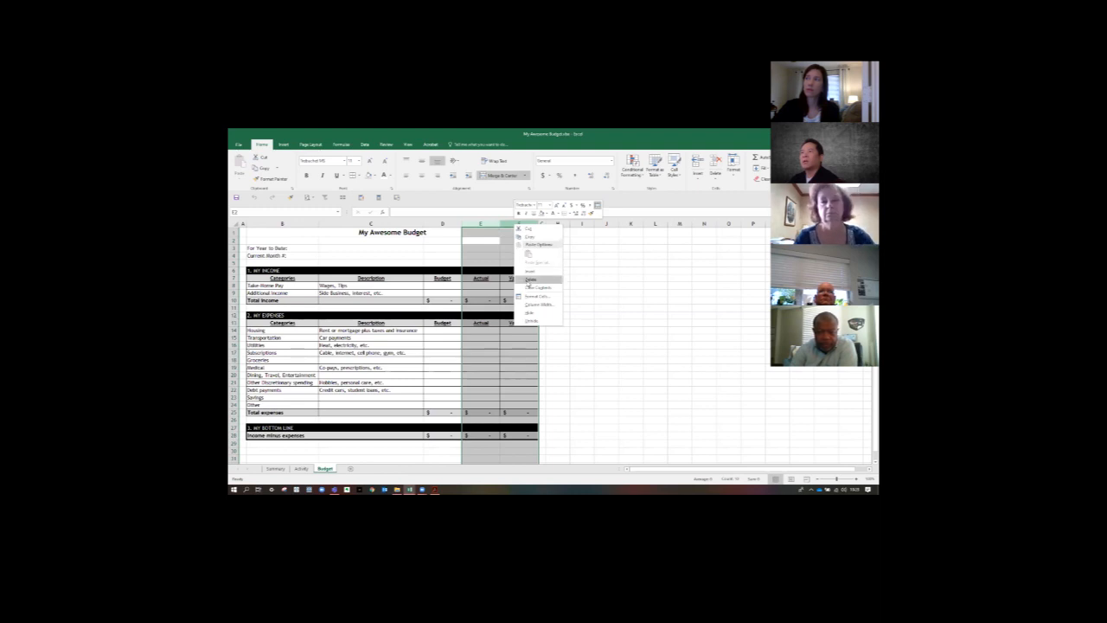
click(530, 279)
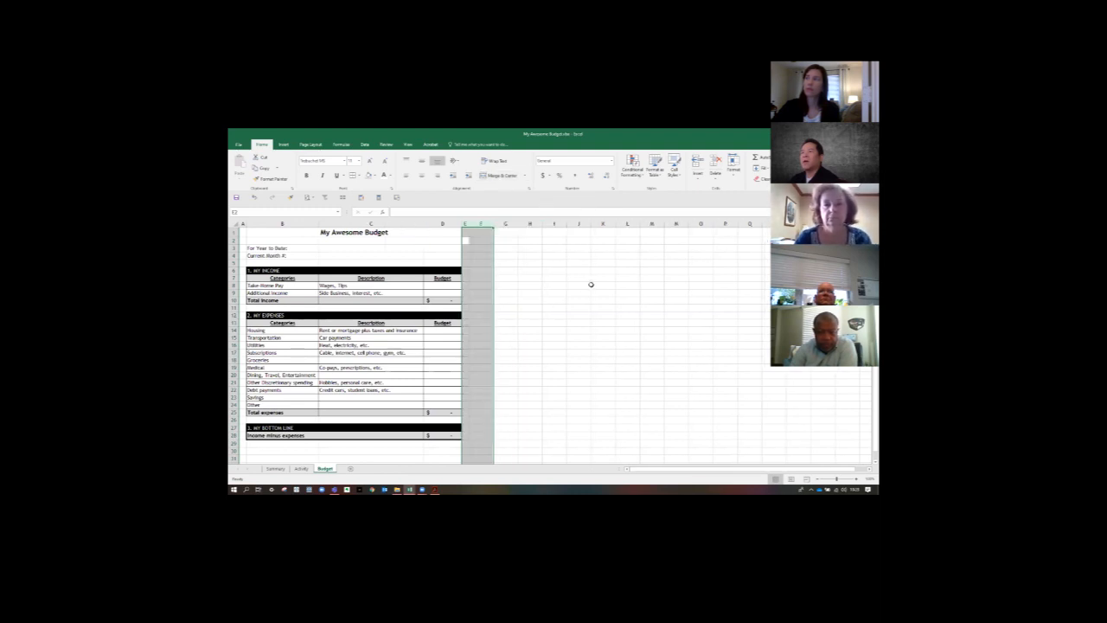
click(592, 285)
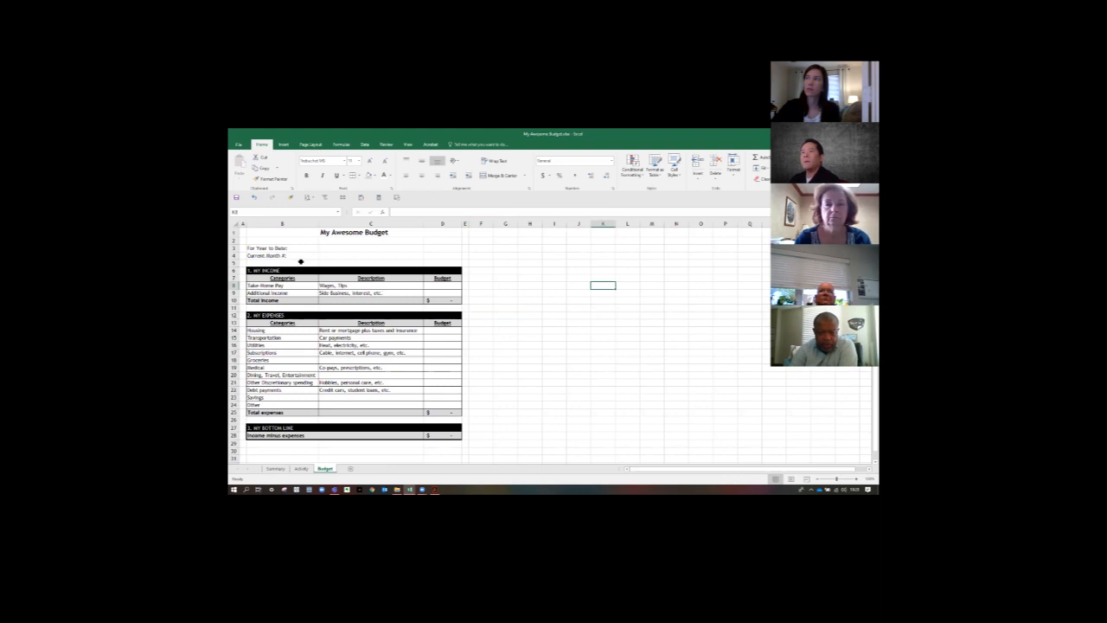
- Delete the Current Month # row, row 4, from the Budget sheet
click(234, 256)
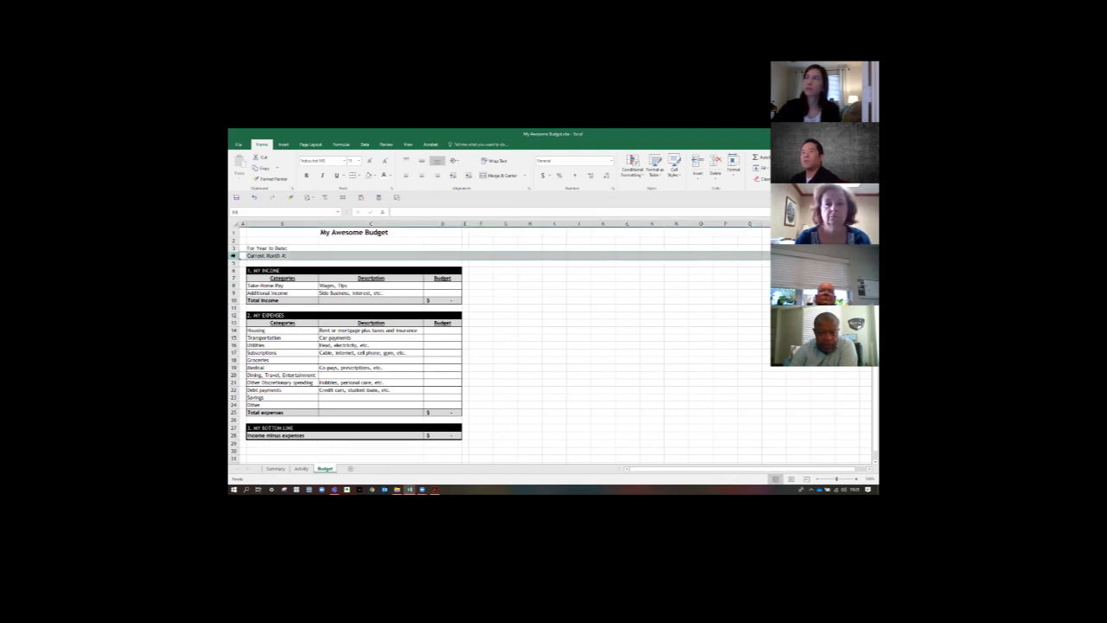
right_click(233, 255)
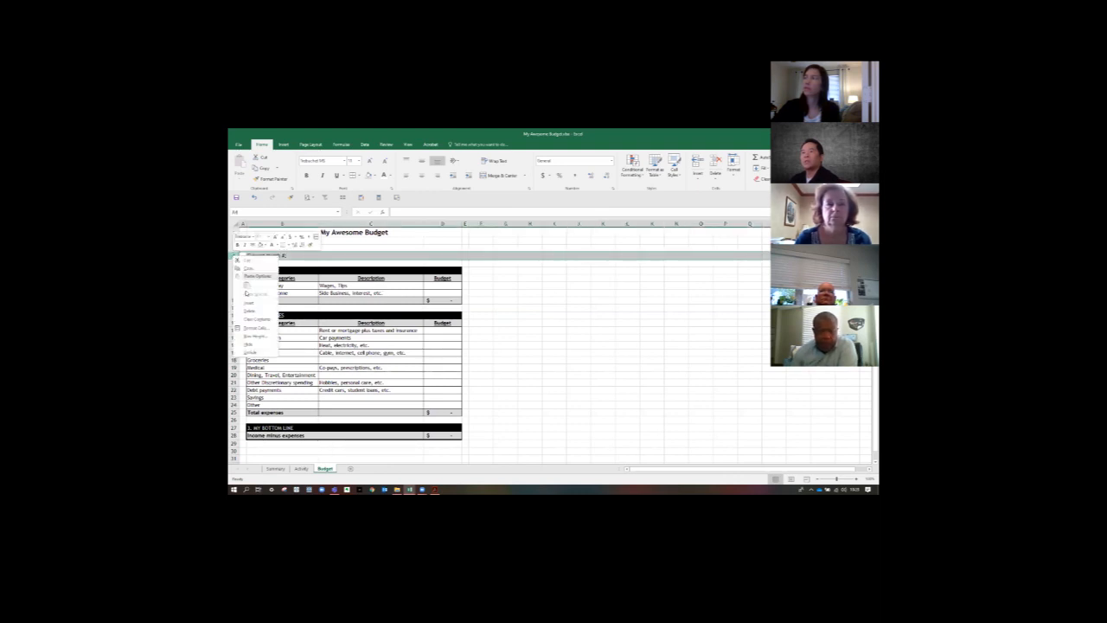
click(250, 314)
click(497, 303)
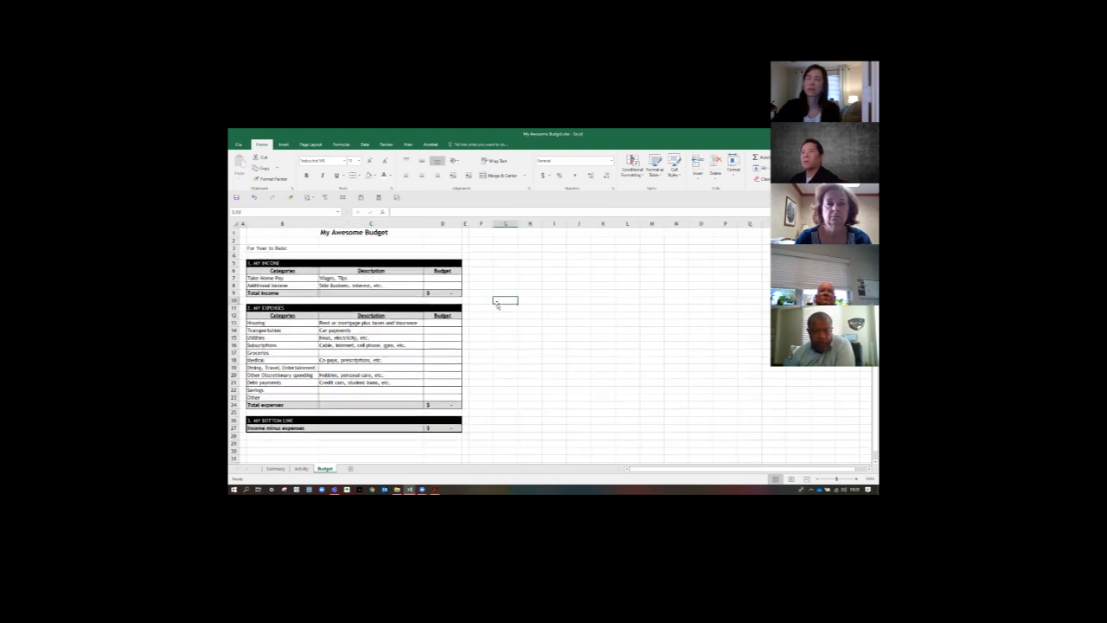
- Paste the take-home pay amount 3750 into Budget cell D7, after activating the other open document and returning to the workbook
click(435, 490)
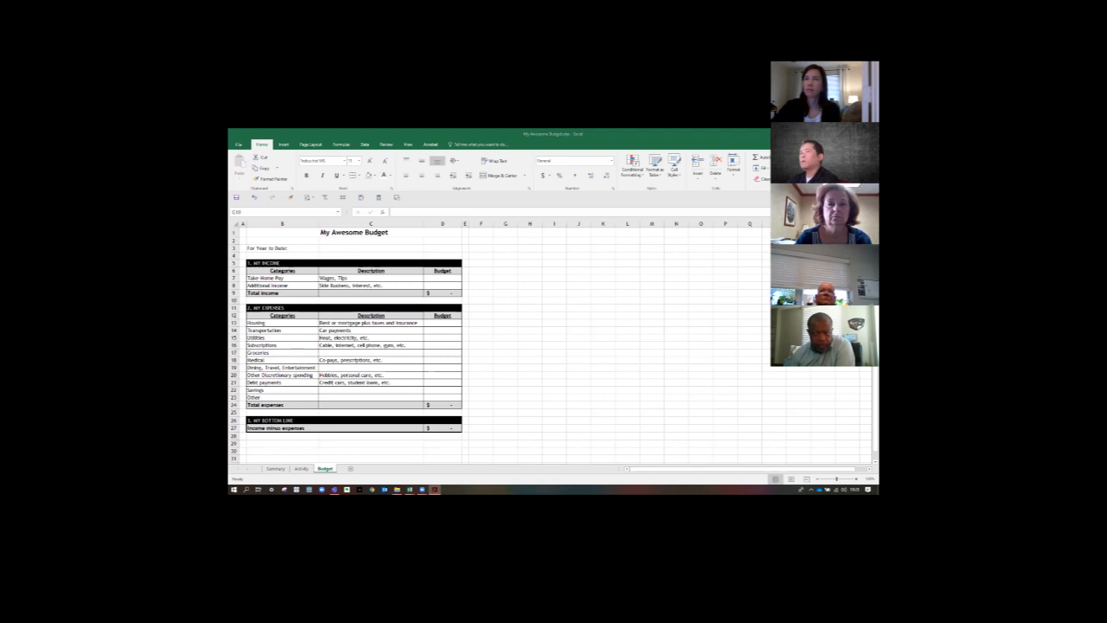
click(522, 291)
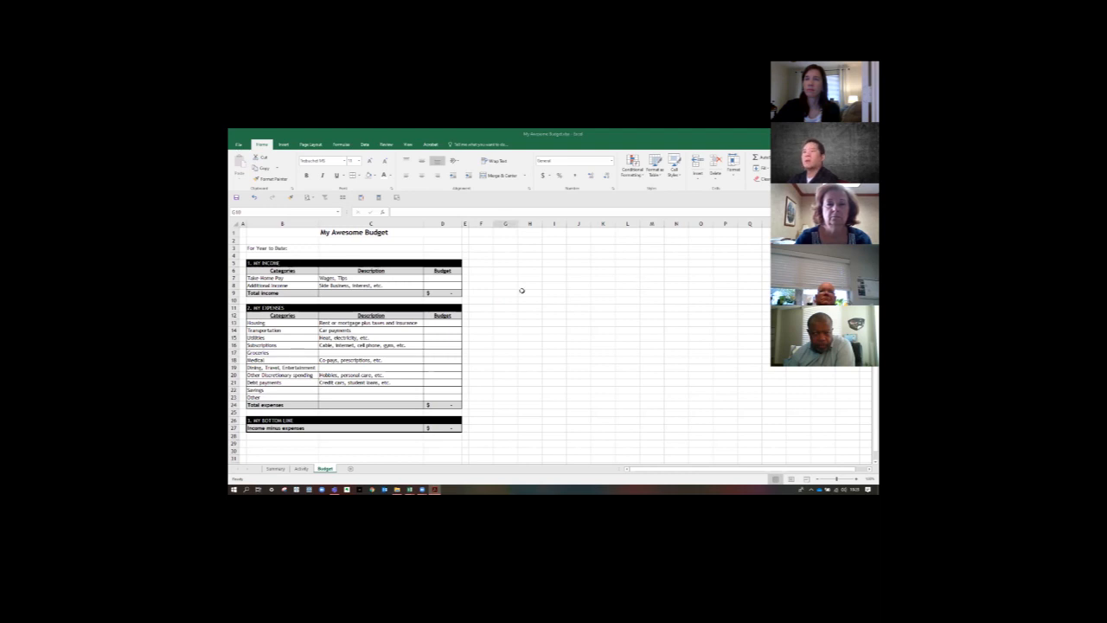
click(451, 279)
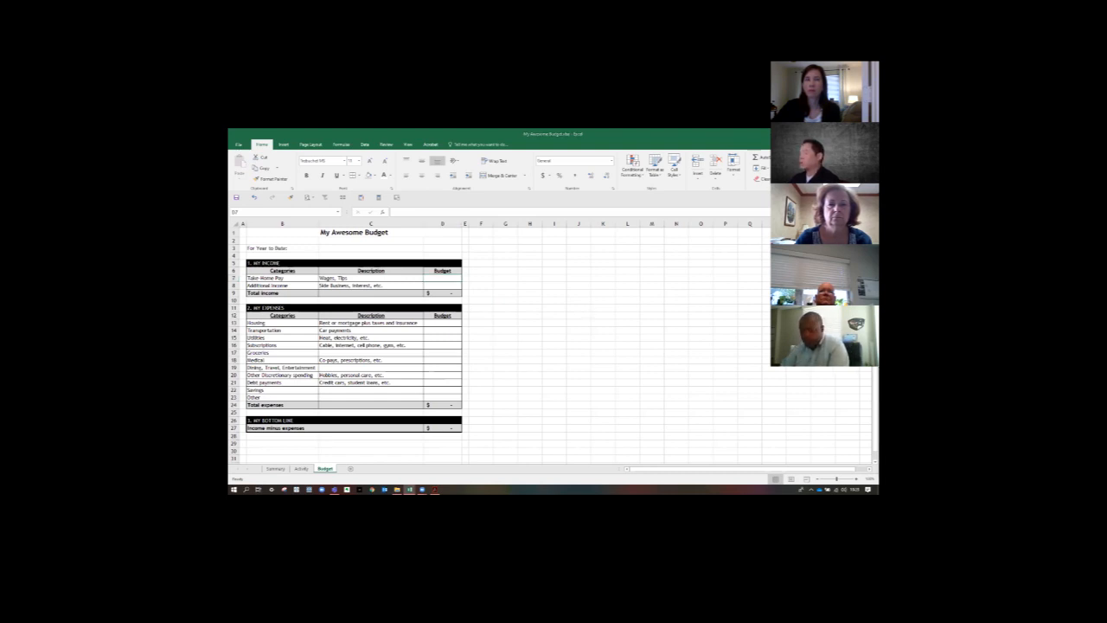
click(457, 280)
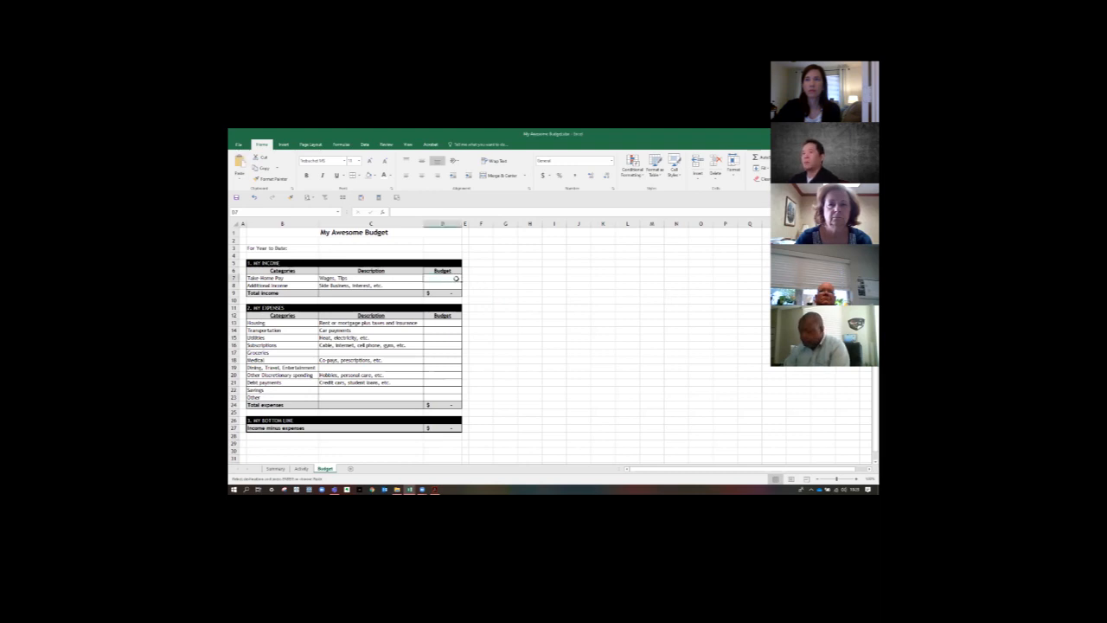
text(3750)
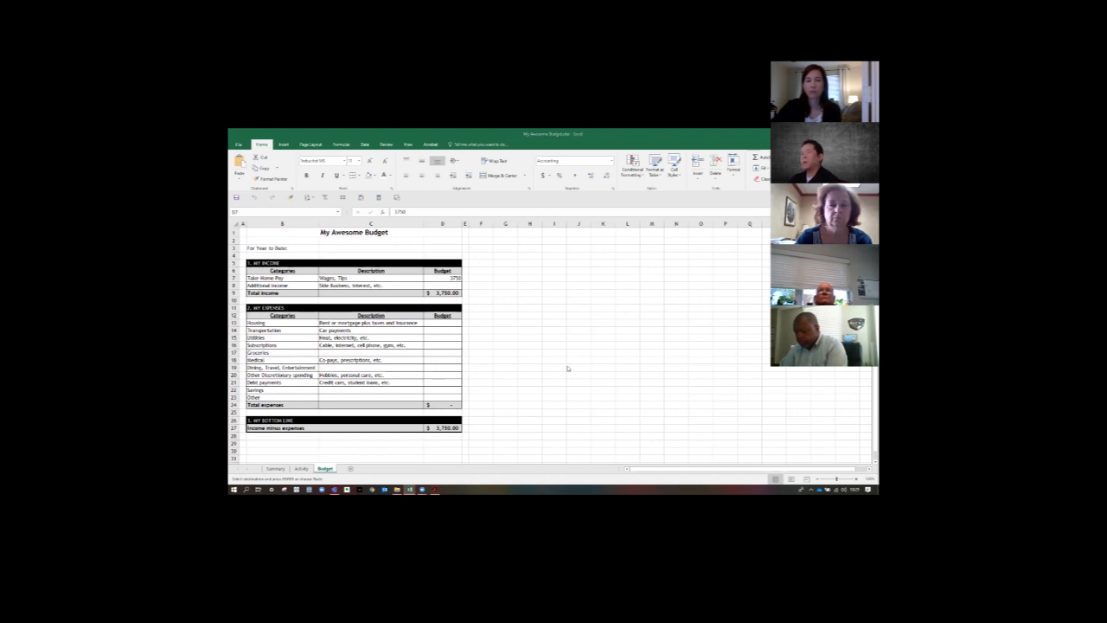
- Paste the copied expense amounts as values into Budget cells D13:D23, and apply Accounting format to the income and expense amounts
right_click(437, 325)
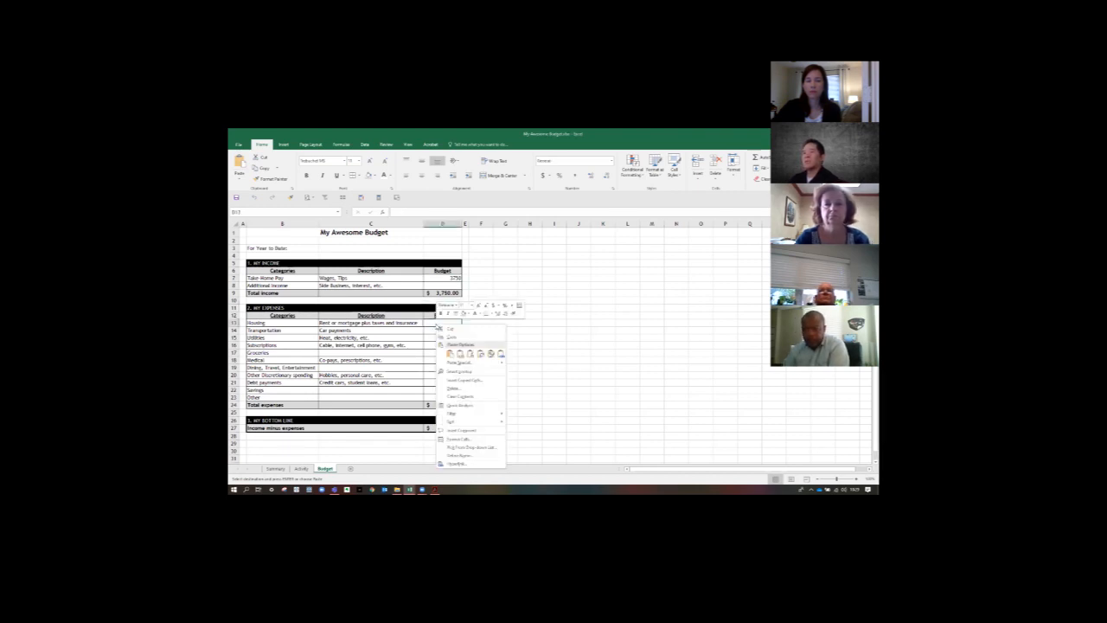
click(459, 353)
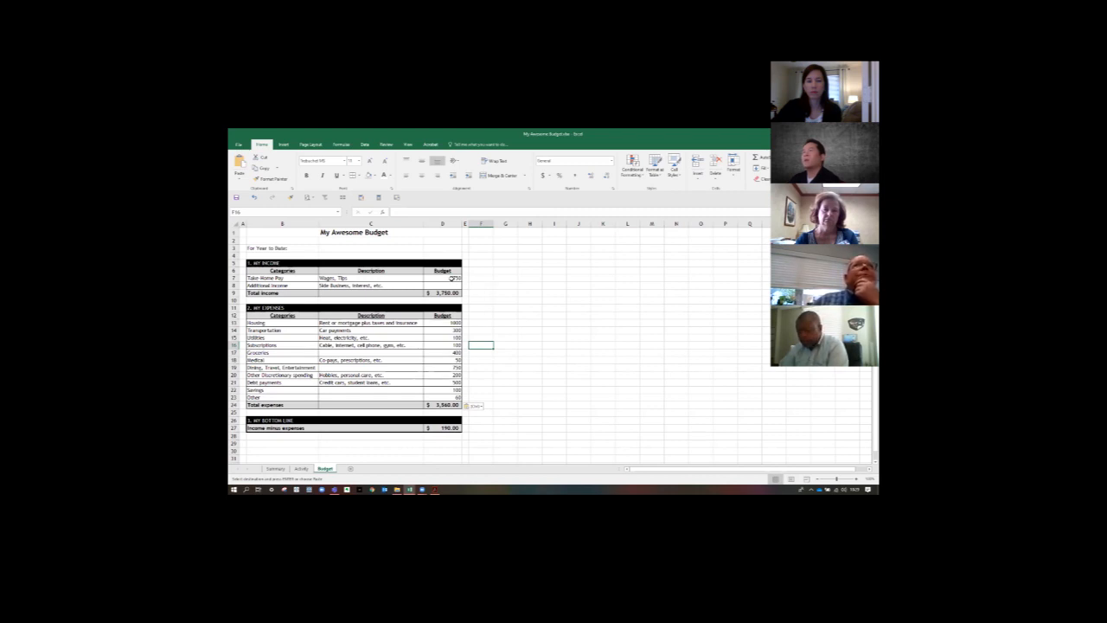
click(451, 278)
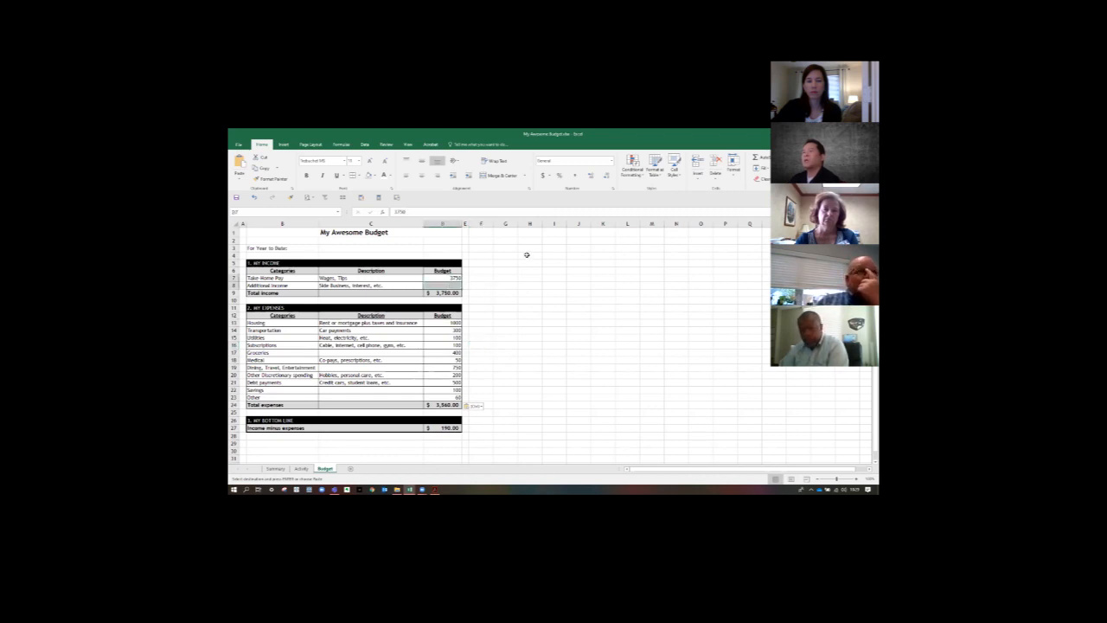
key(Return)
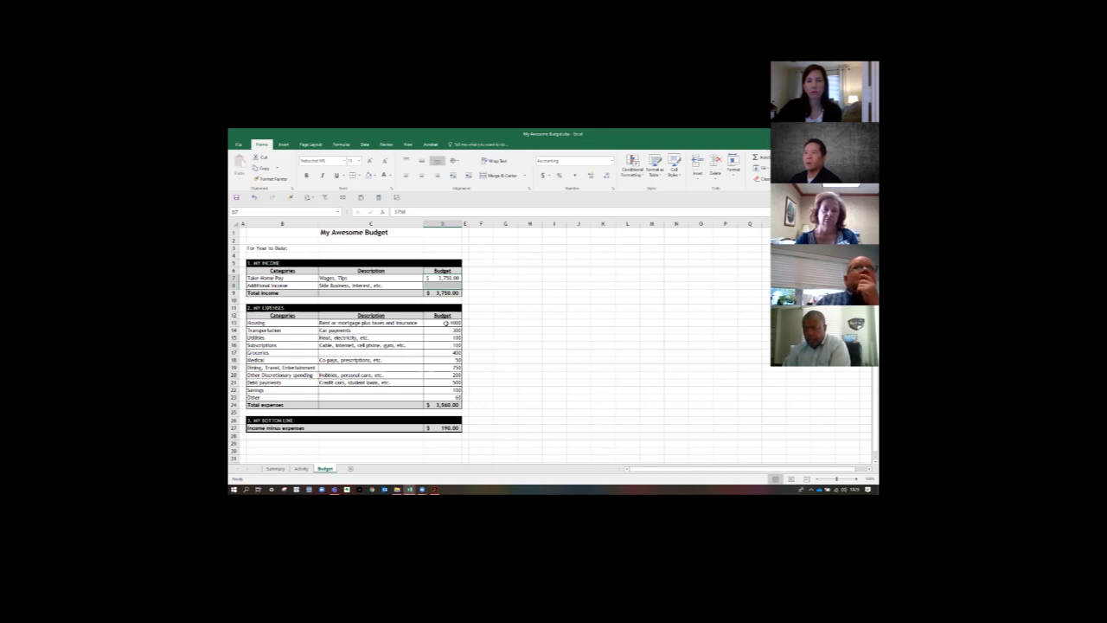
drag(445, 323, 444, 397)
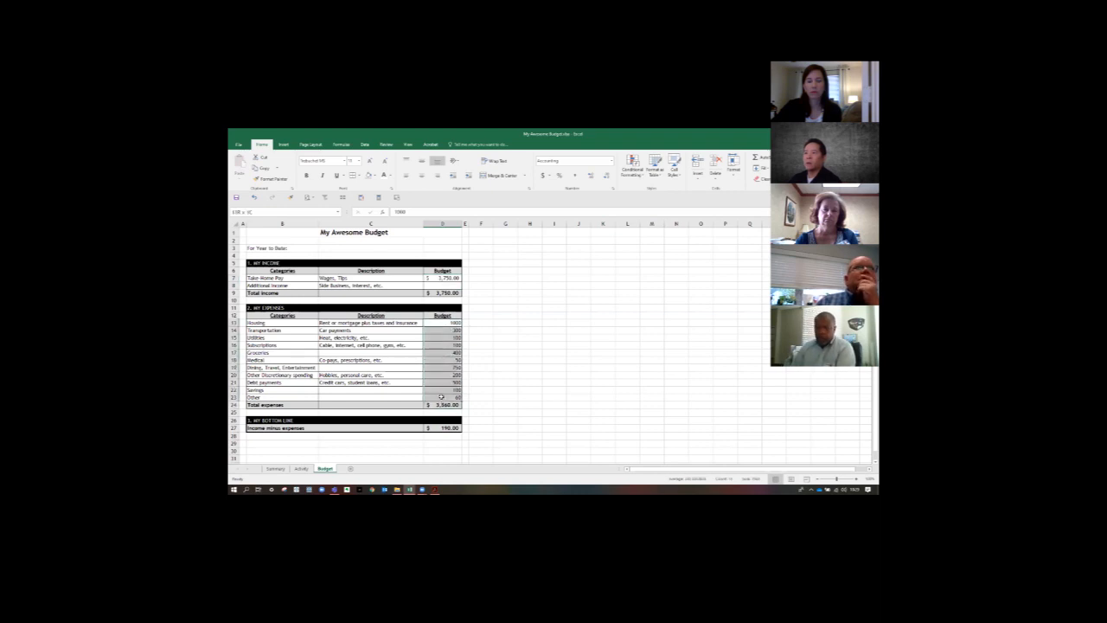
click(543, 174)
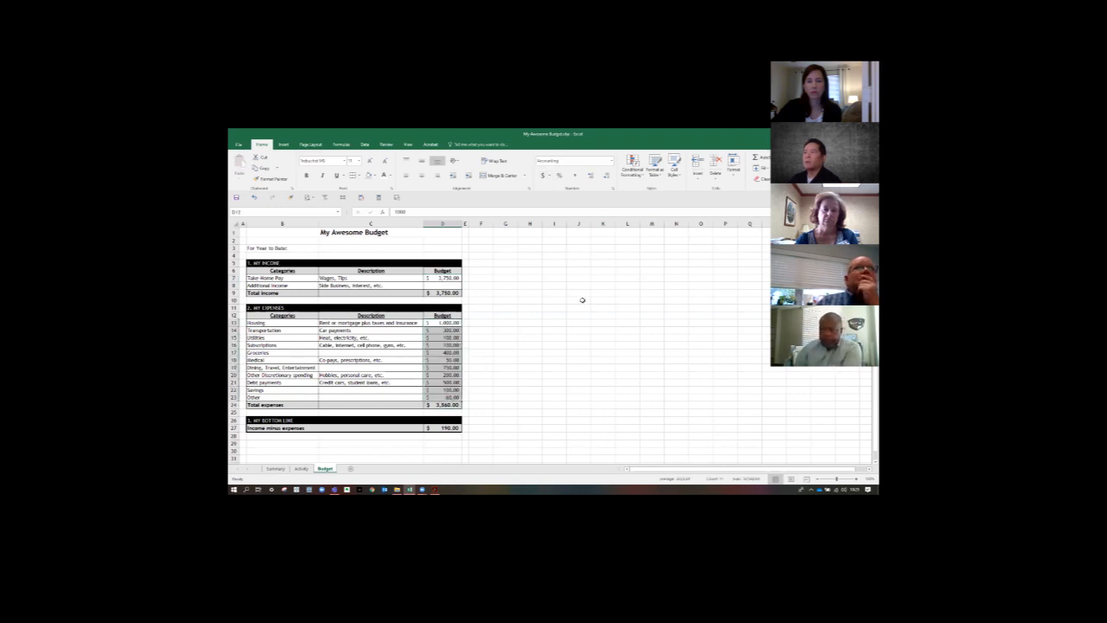
click(521, 337)
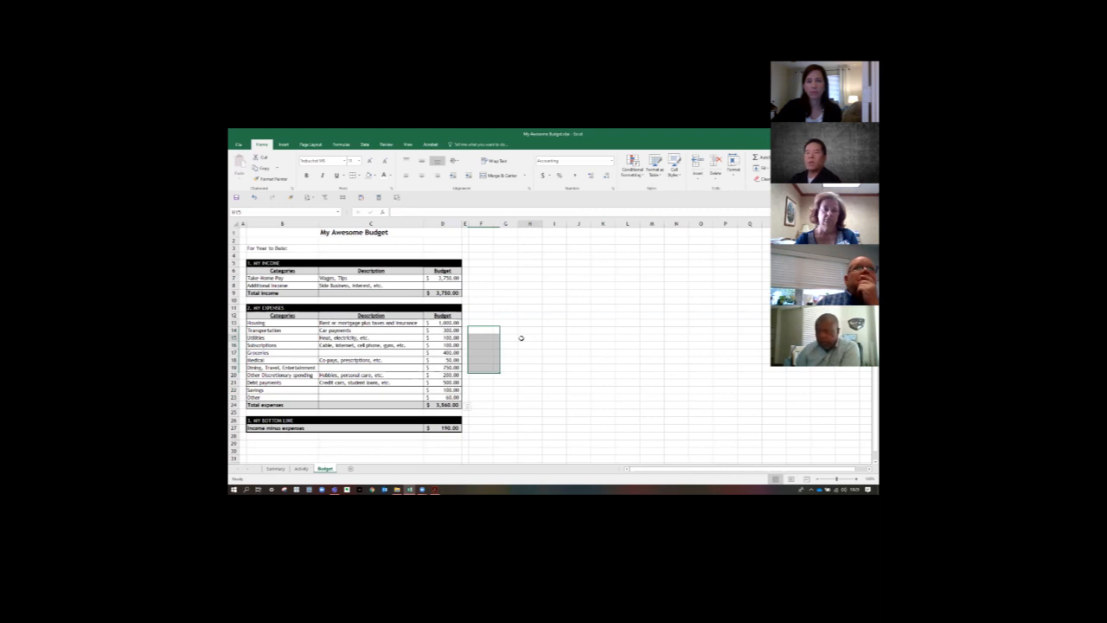
- Set the font colour of the income budget cells D7:D8 to blue from the standard colour palette
drag(444, 278, 442, 283)
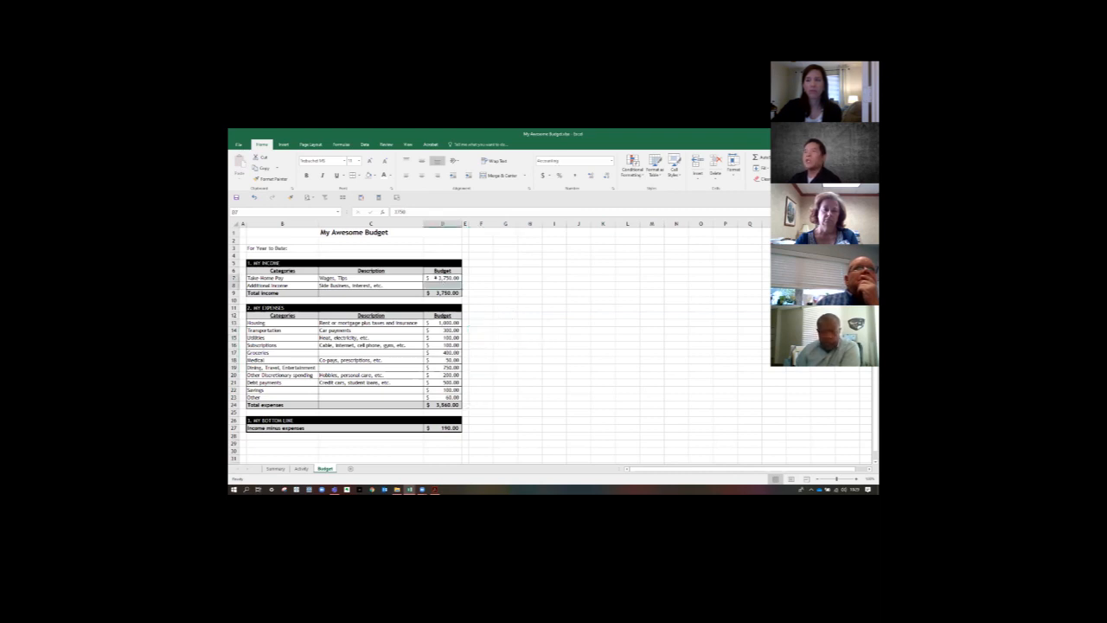
click(389, 175)
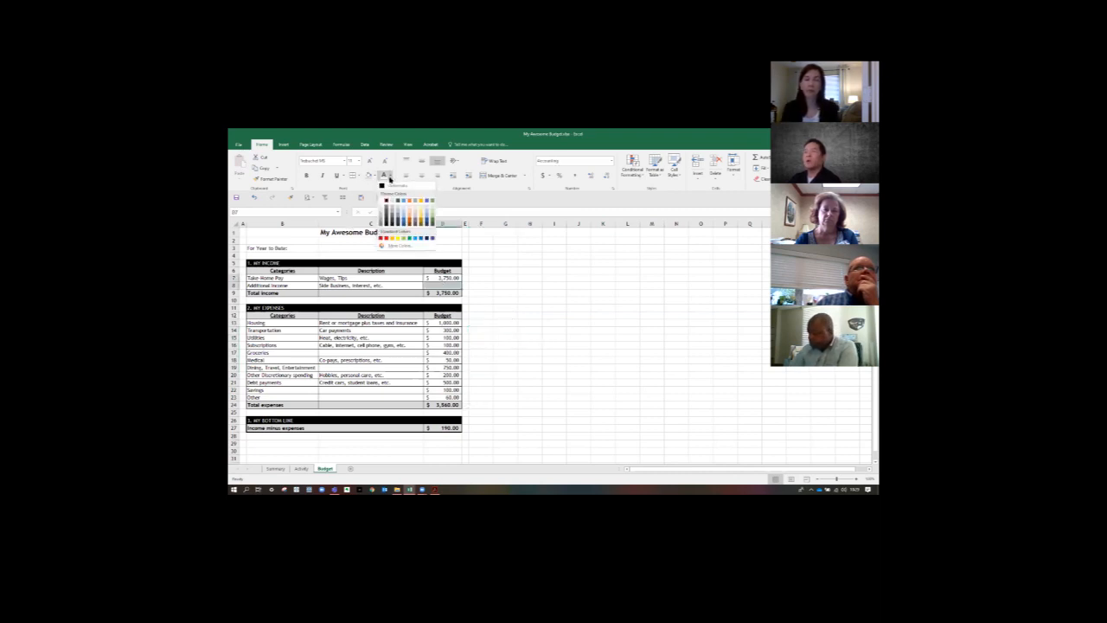
click(388, 246)
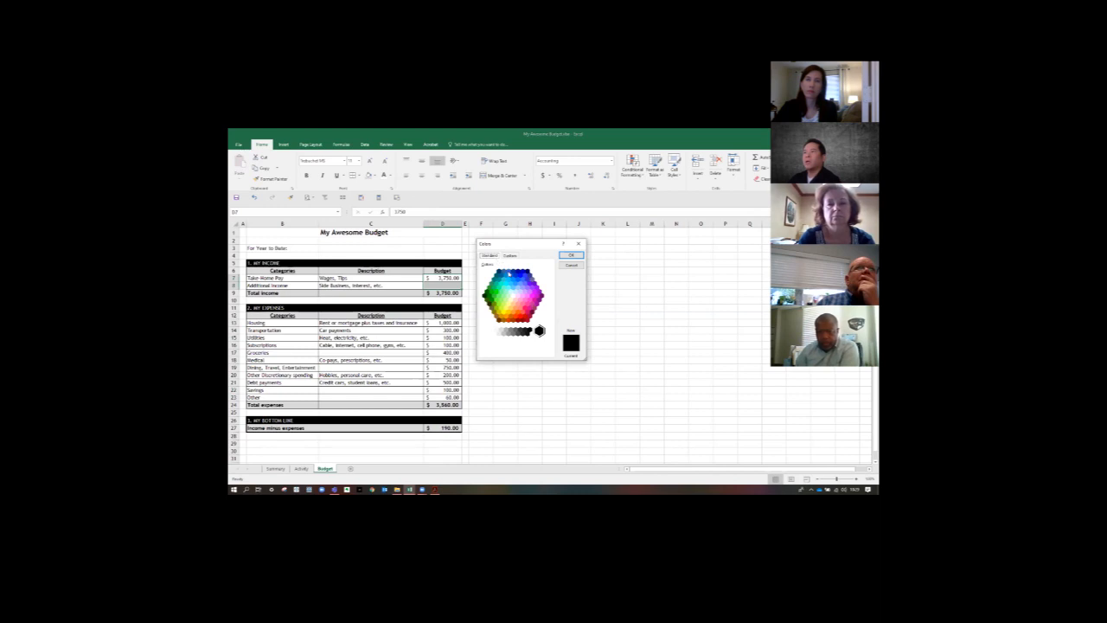
click(520, 275)
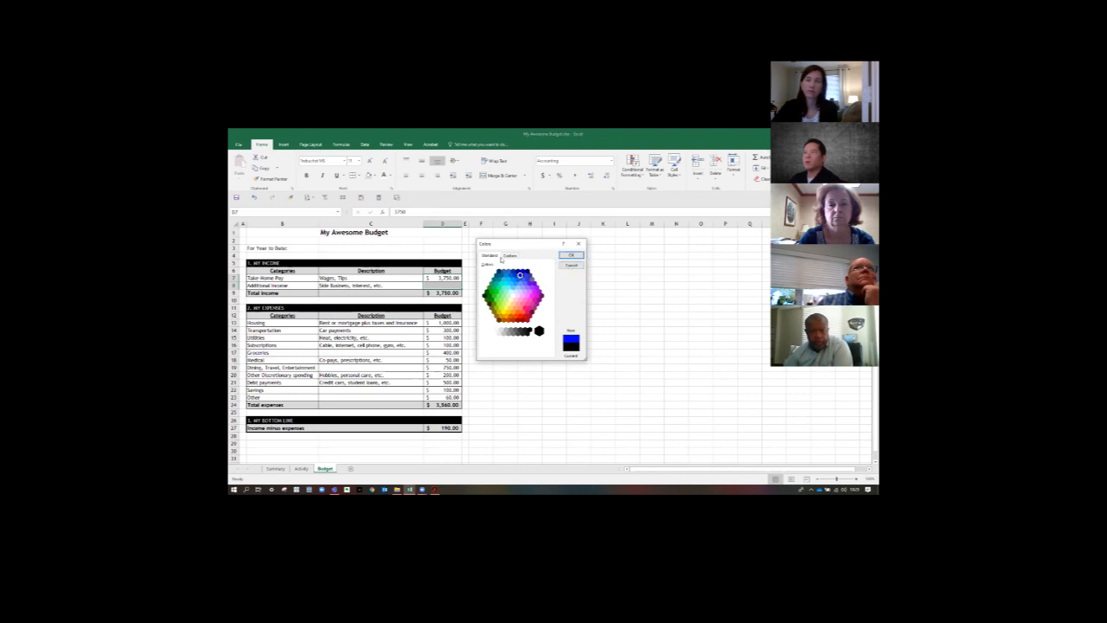
click(570, 254)
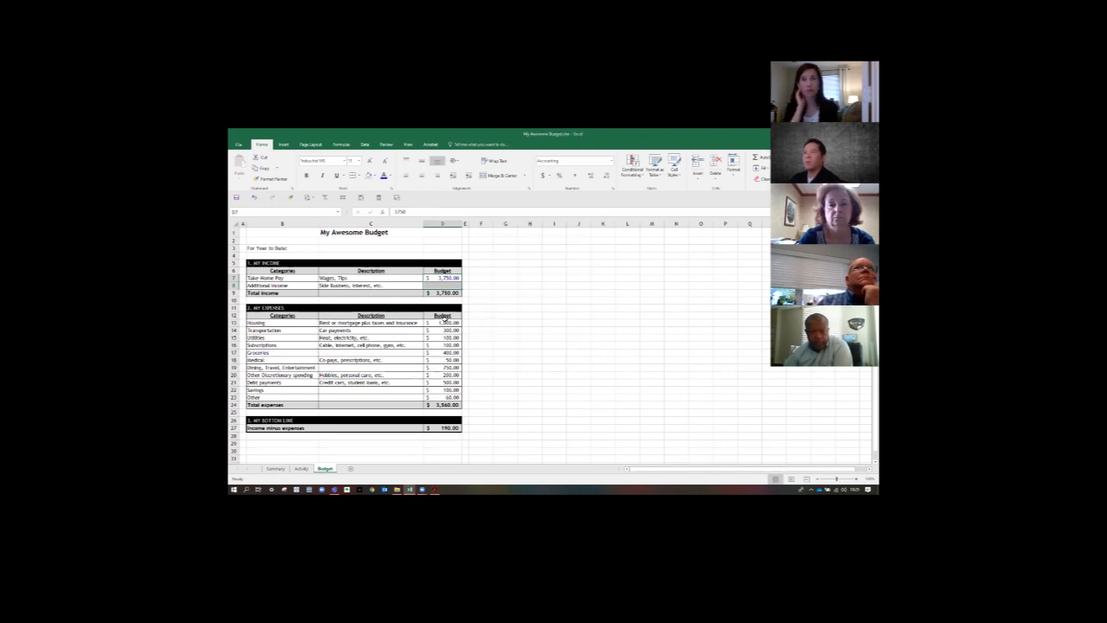
- Apply the same blue font colour to the expense budget amounts in D13:D23
click(442, 322)
drag(442, 323, 443, 398)
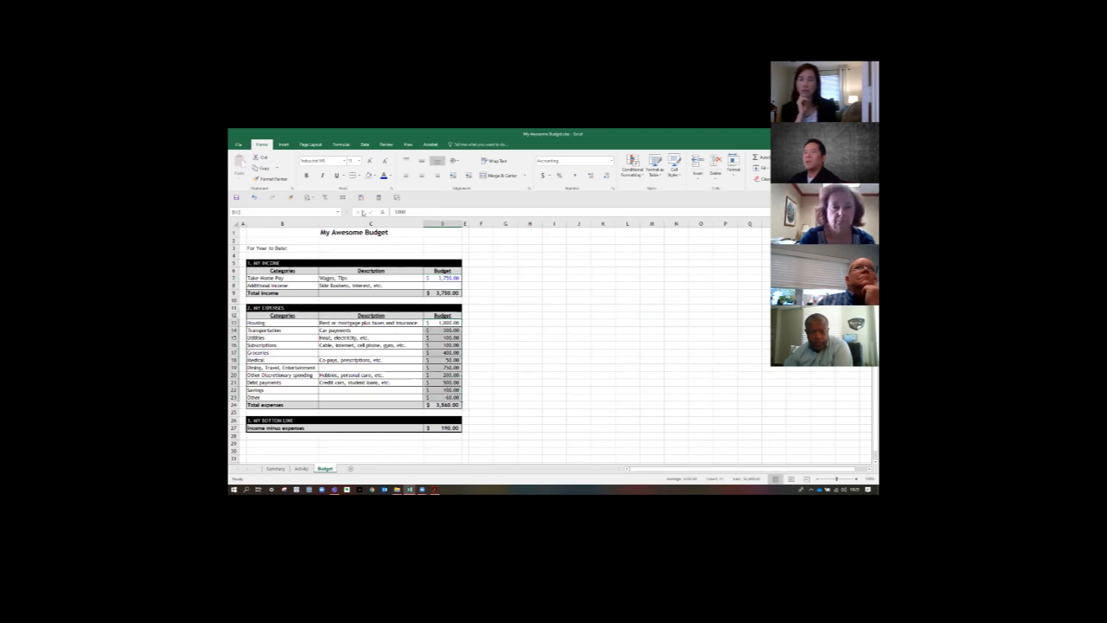
click(391, 177)
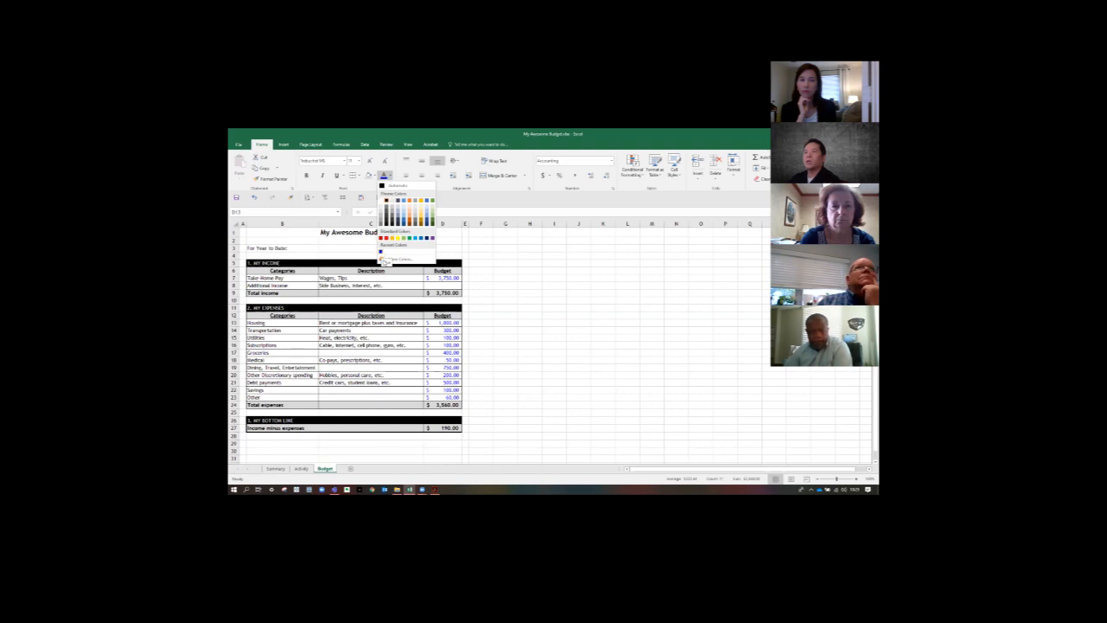
click(387, 260)
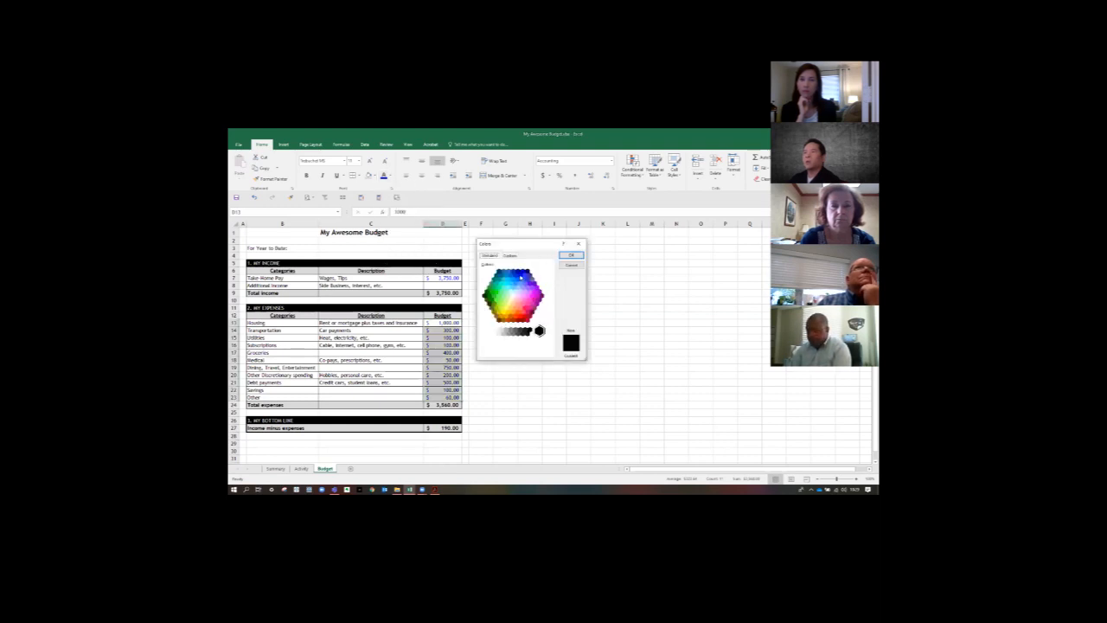
click(520, 276)
click(570, 256)
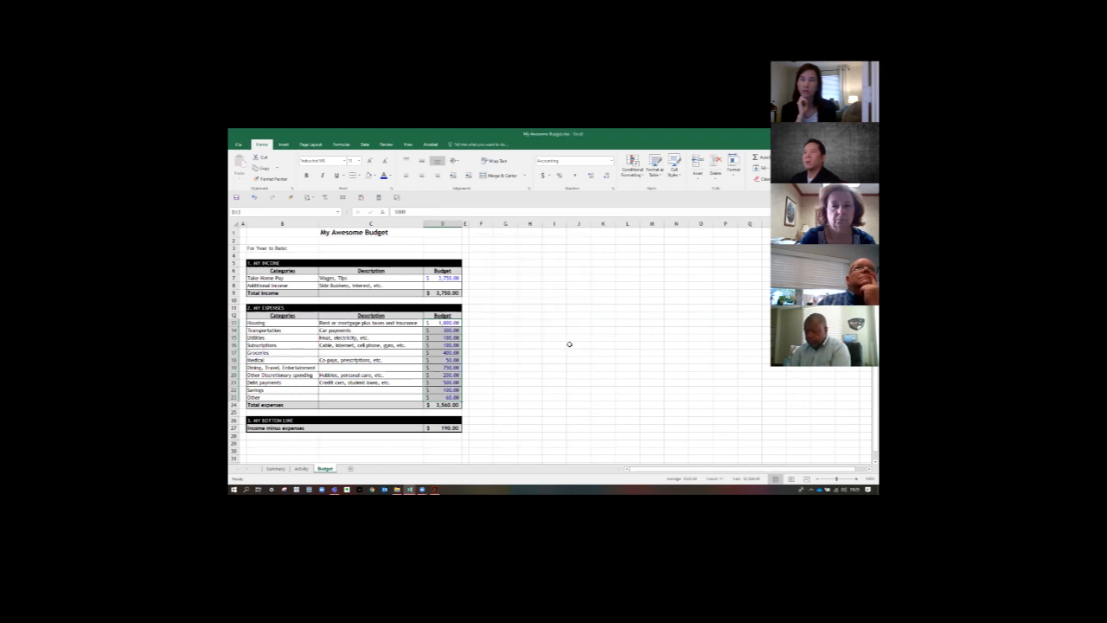
click(570, 345)
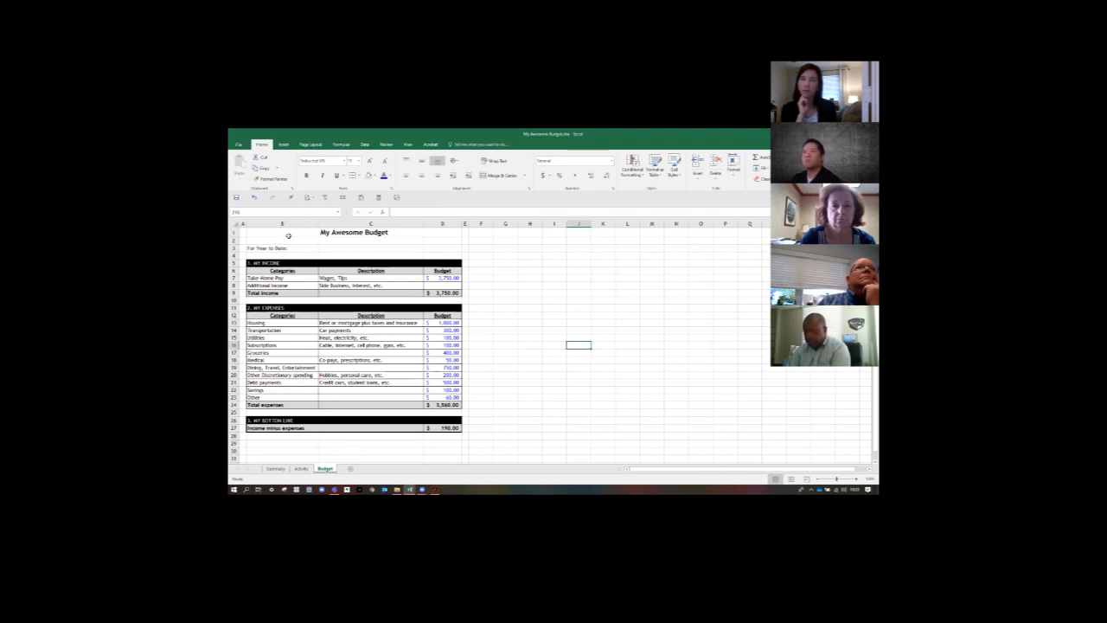
- Enter the year 2020 in Budget cell C3, beside For Year to Date, and make it bold and centred
click(357, 248)
text(2020)
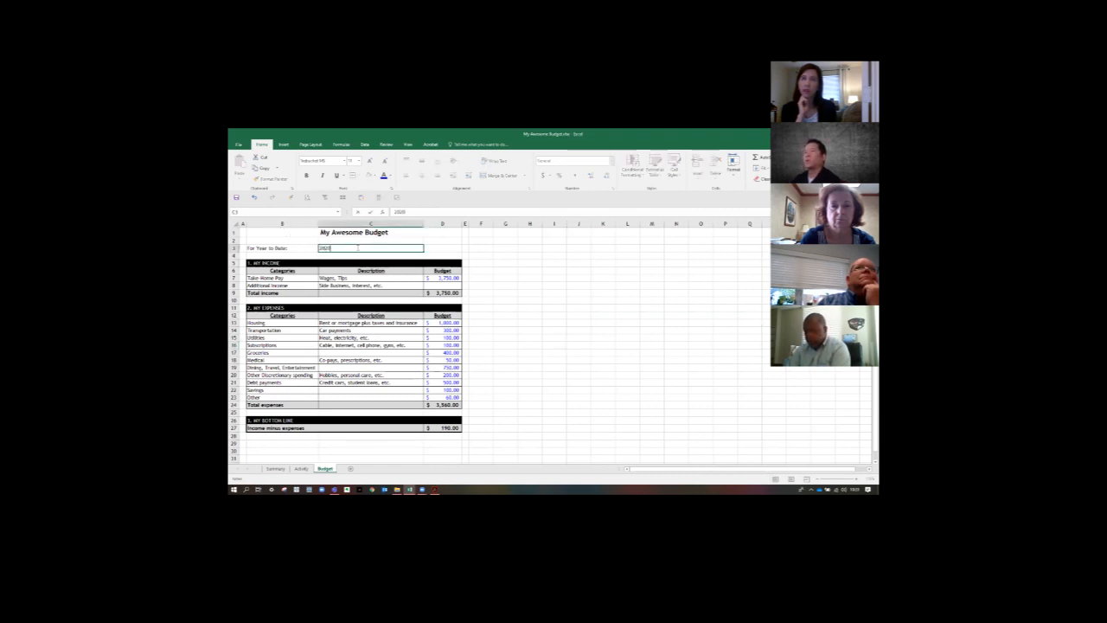
key(Return)
click(358, 248)
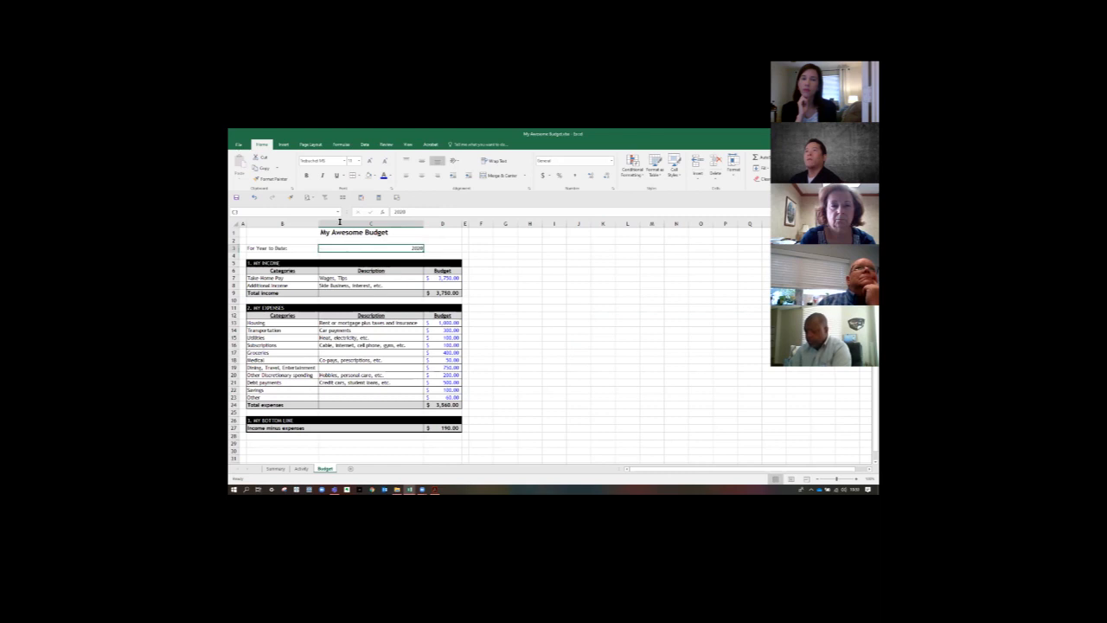
click(306, 176)
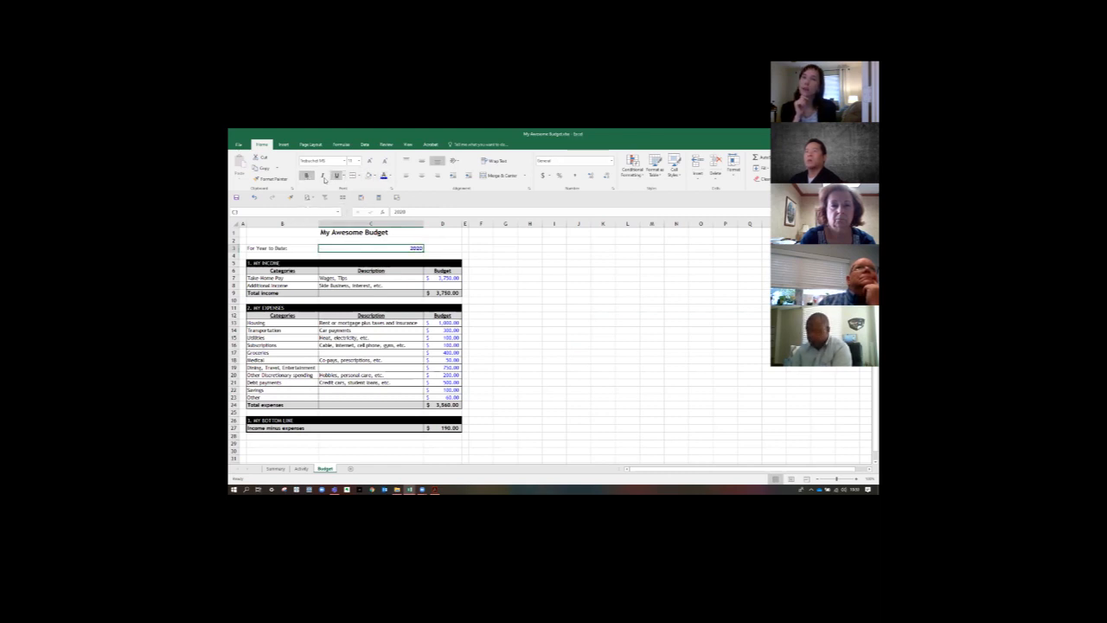
click(421, 175)
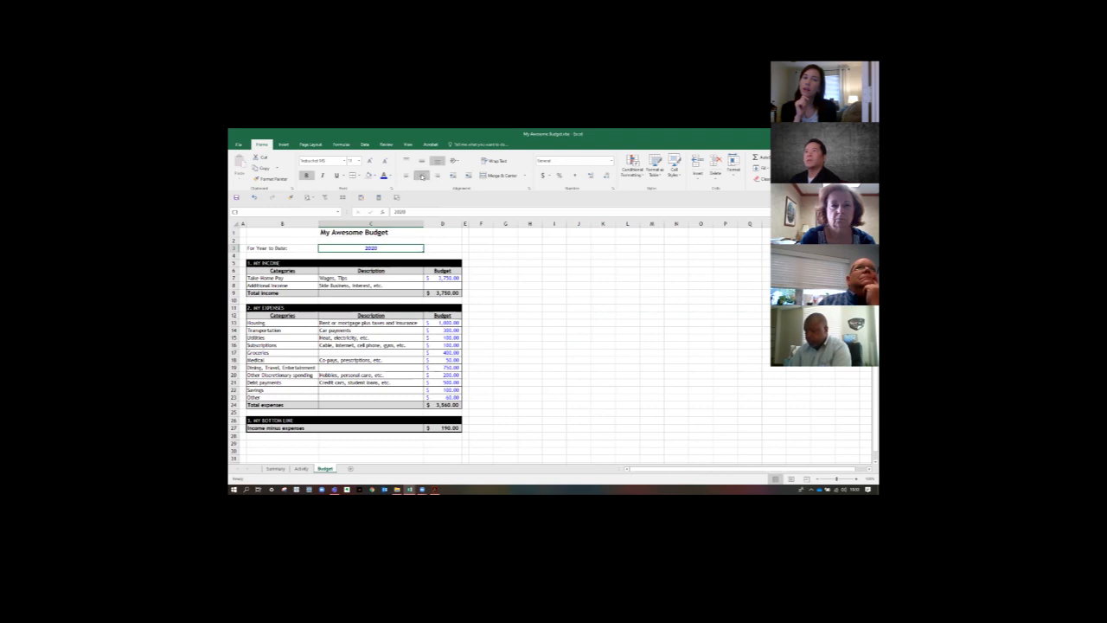
click(551, 346)
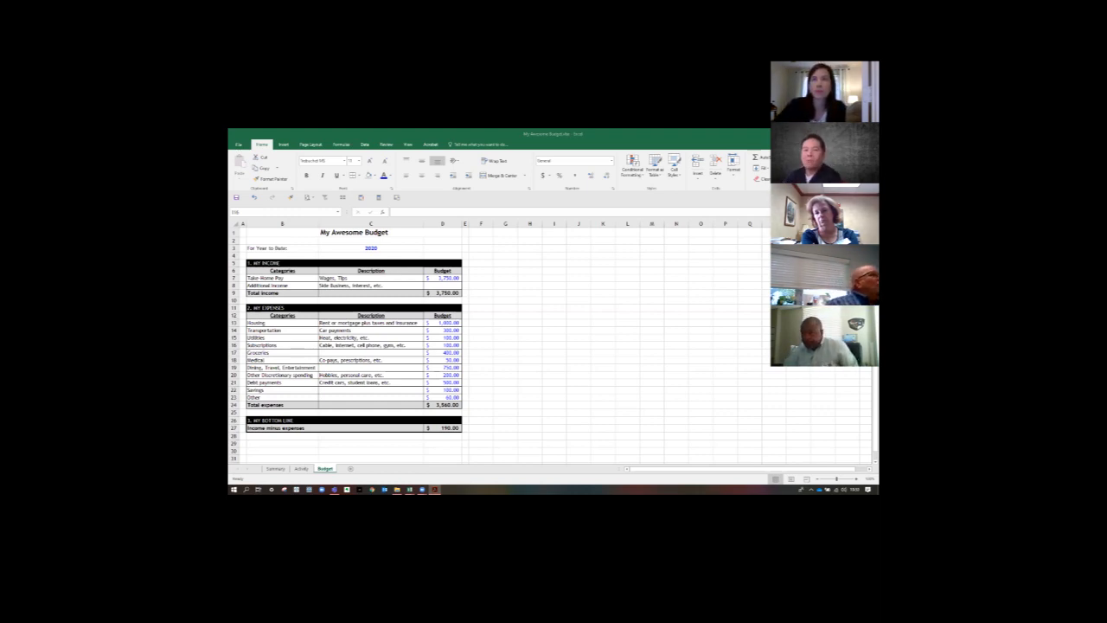
- Switch to the sample budget workbook and examine its Activity sheet, including the transaction rows, the Take-Home Pay total formula and the column's filter options
click(555, 345)
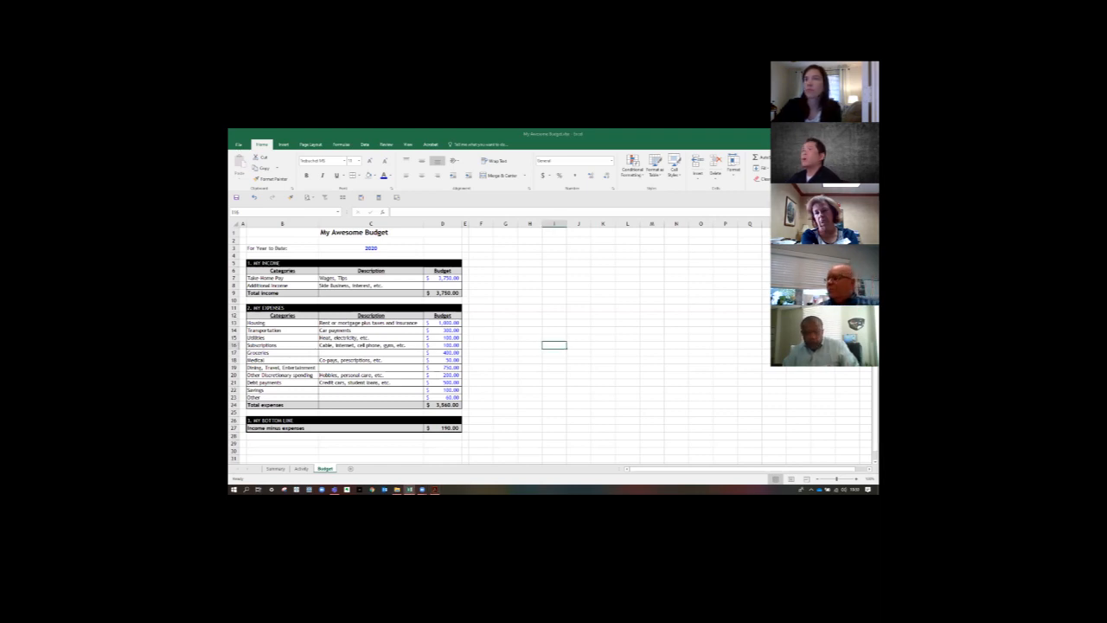
key(alt+Tab)
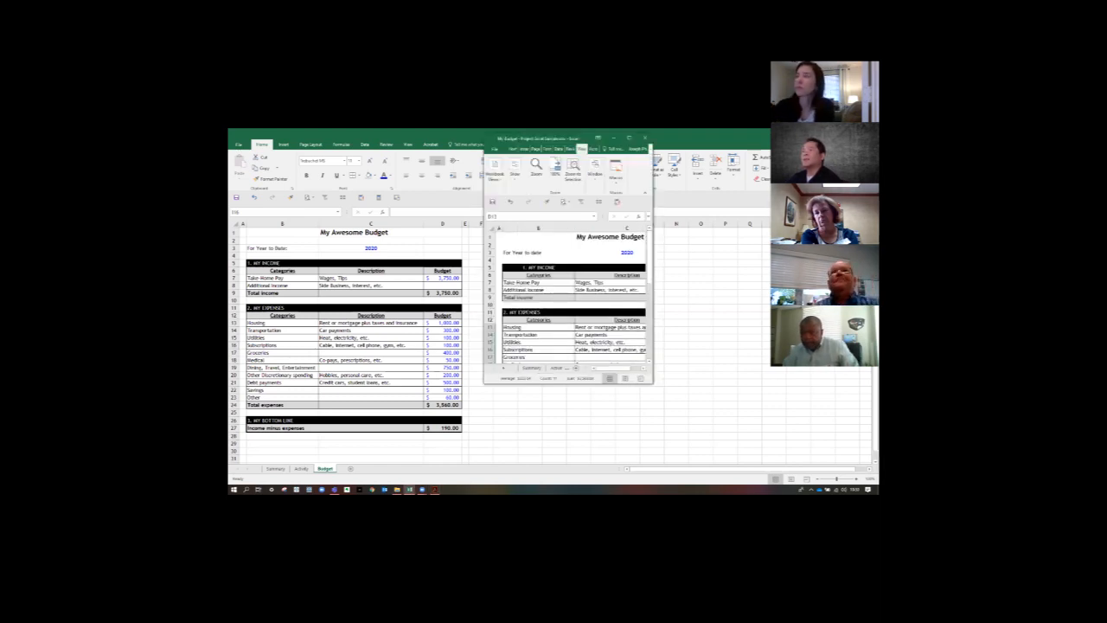
click(301, 468)
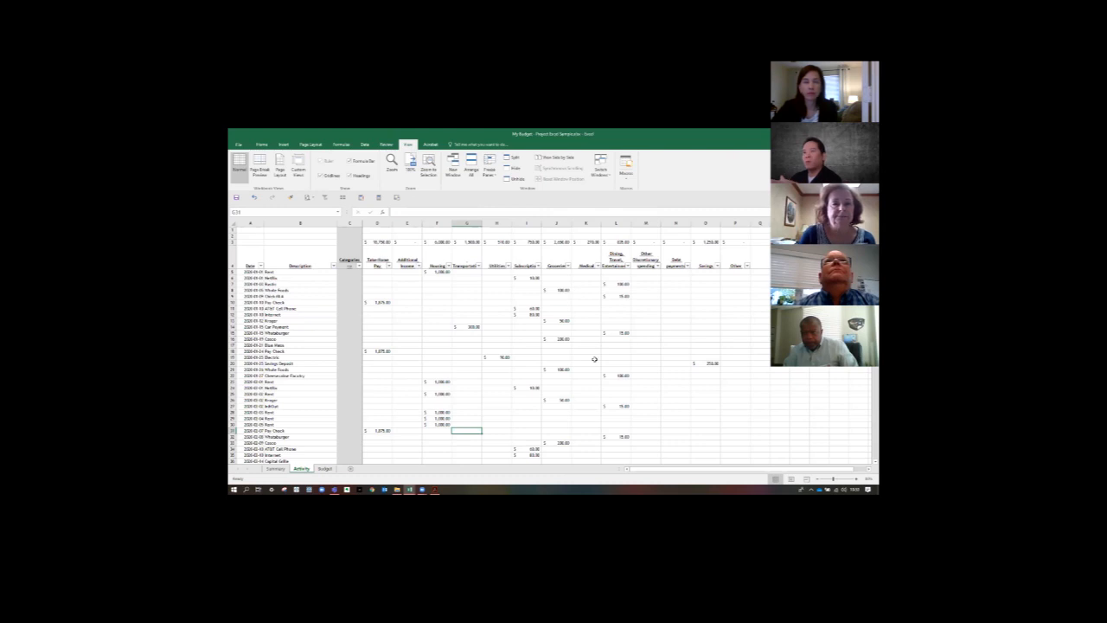
scroll(594, 359, down, 20)
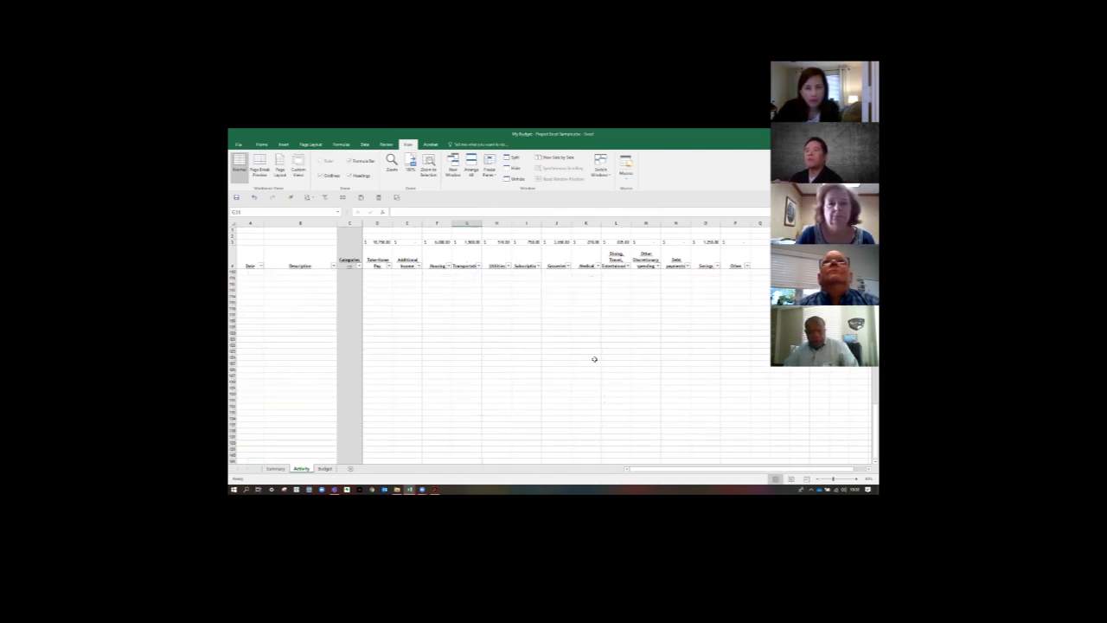
scroll(594, 359, up, 20)
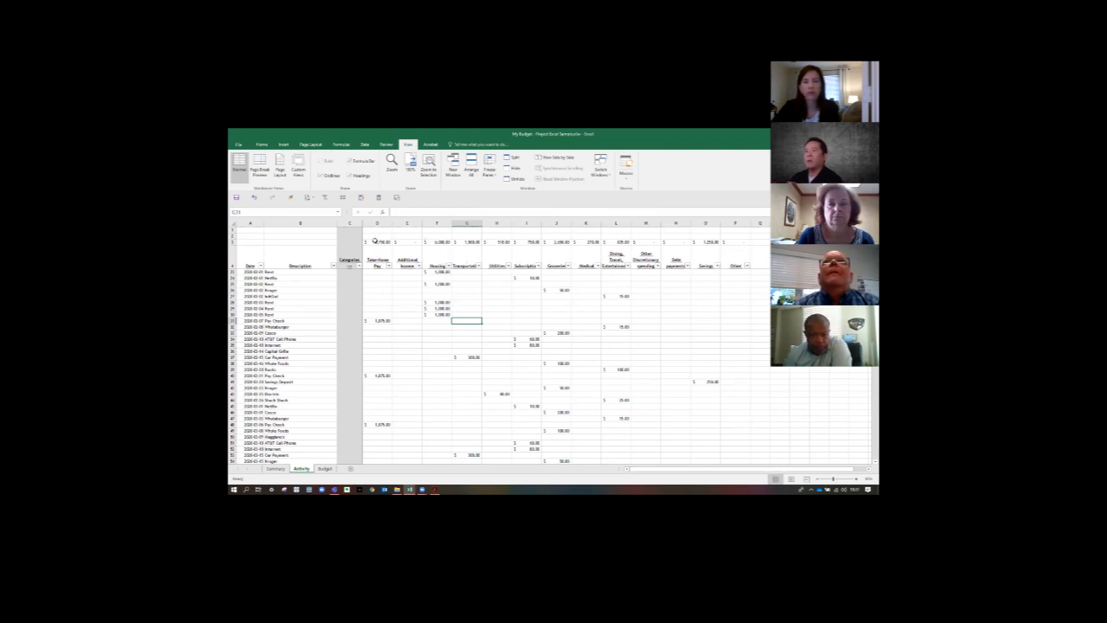
click(375, 241)
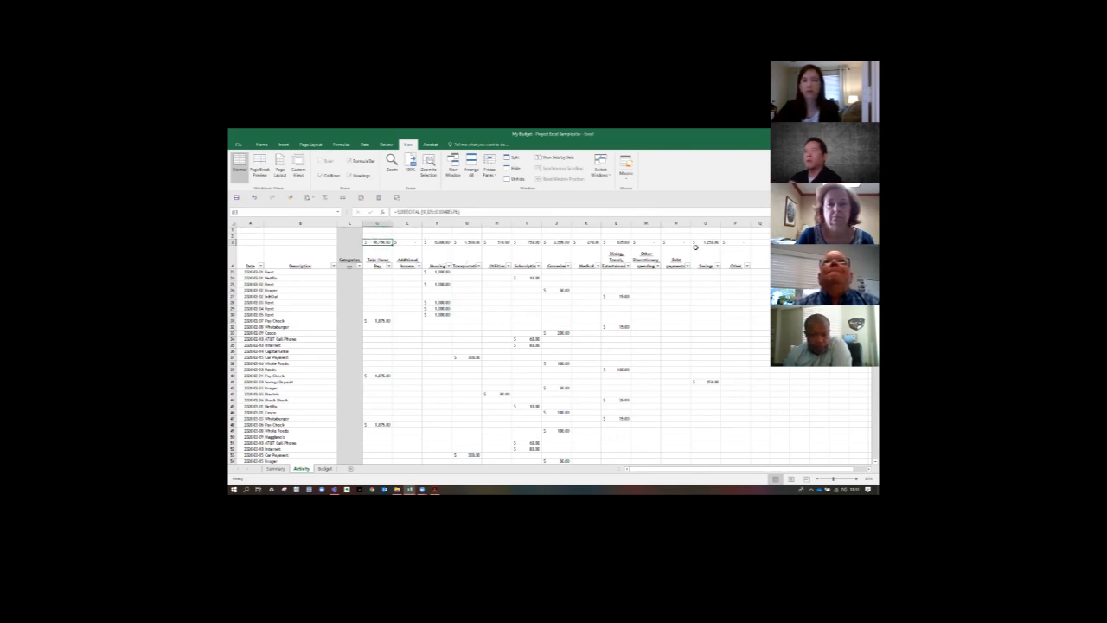
click(389, 265)
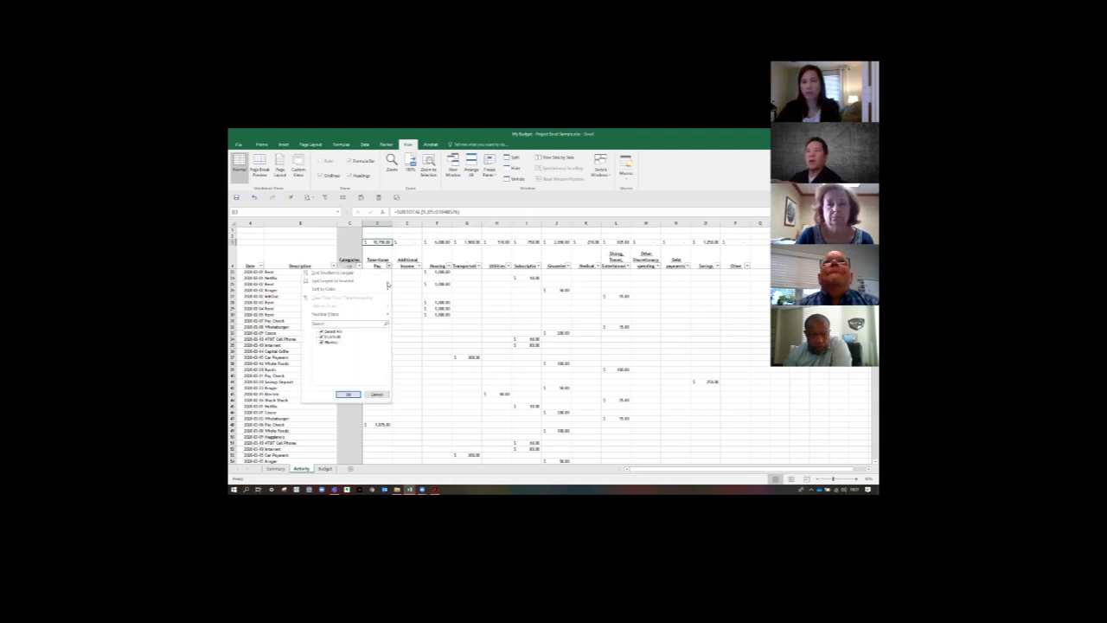
click(444, 326)
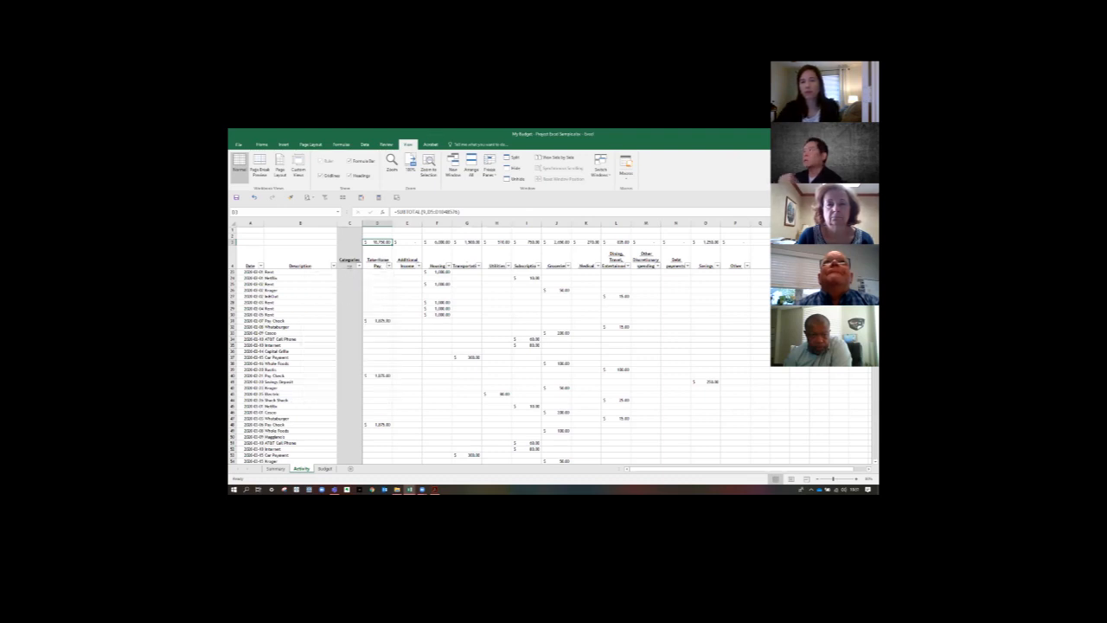
drag(427, 133, 432, 129)
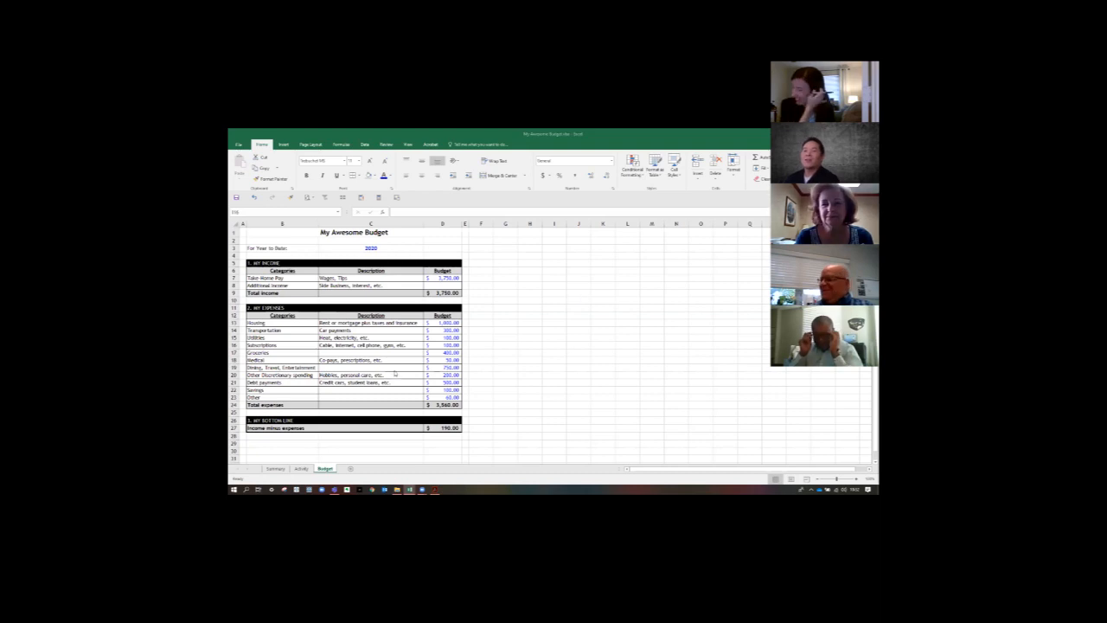
- Open the Activity sheet and examine the category headings D4:P4 in the sample budget workbook's Activity sheet
click(300, 469)
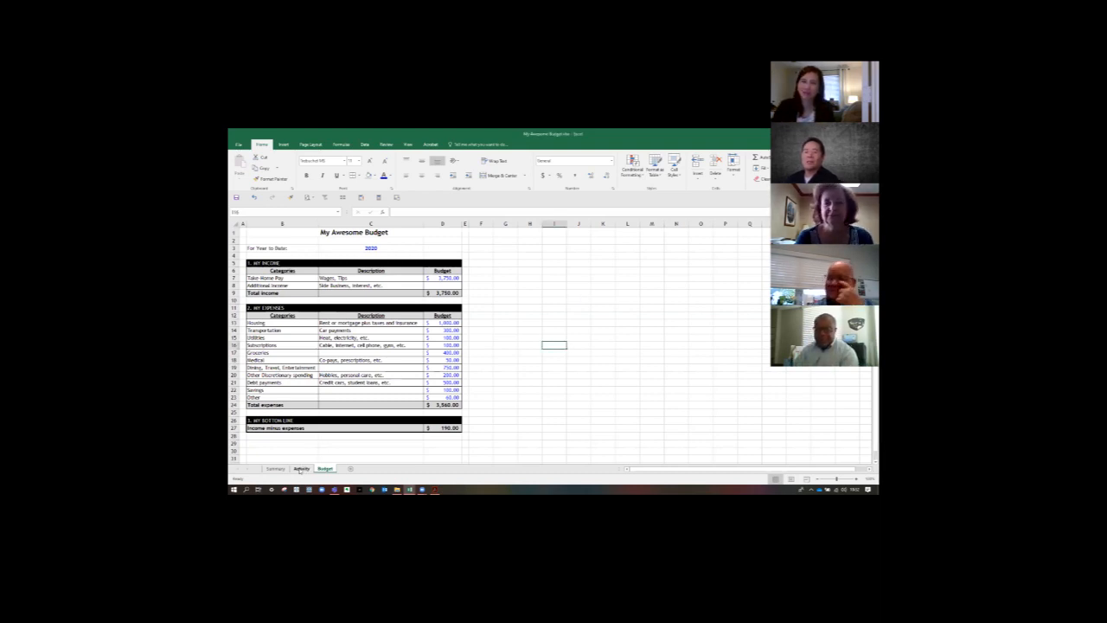
click(300, 469)
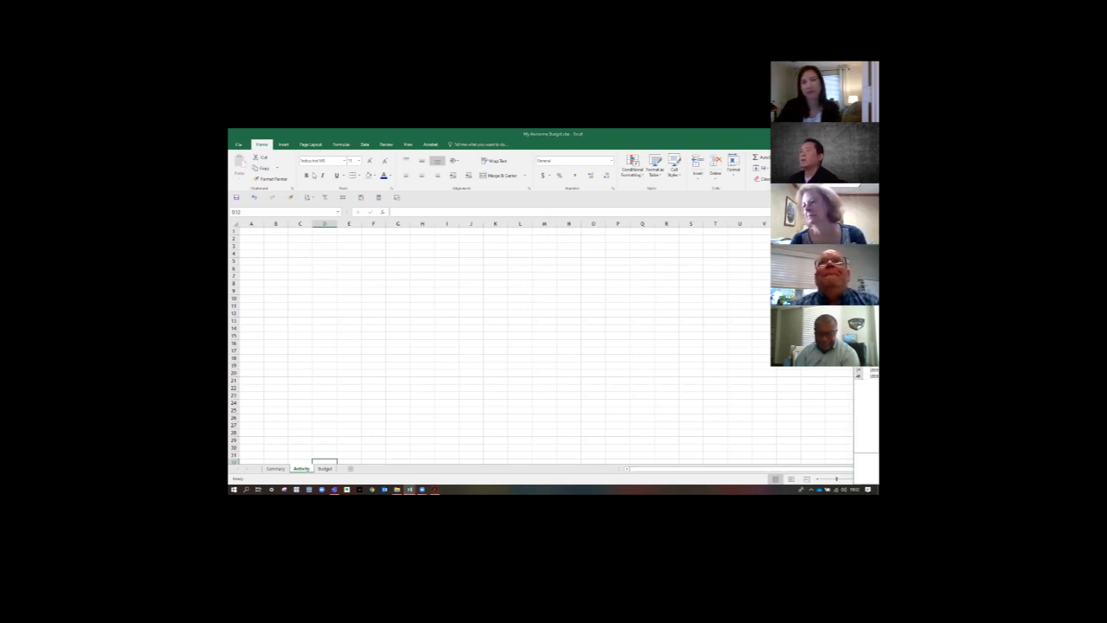
double_click(314, 172)
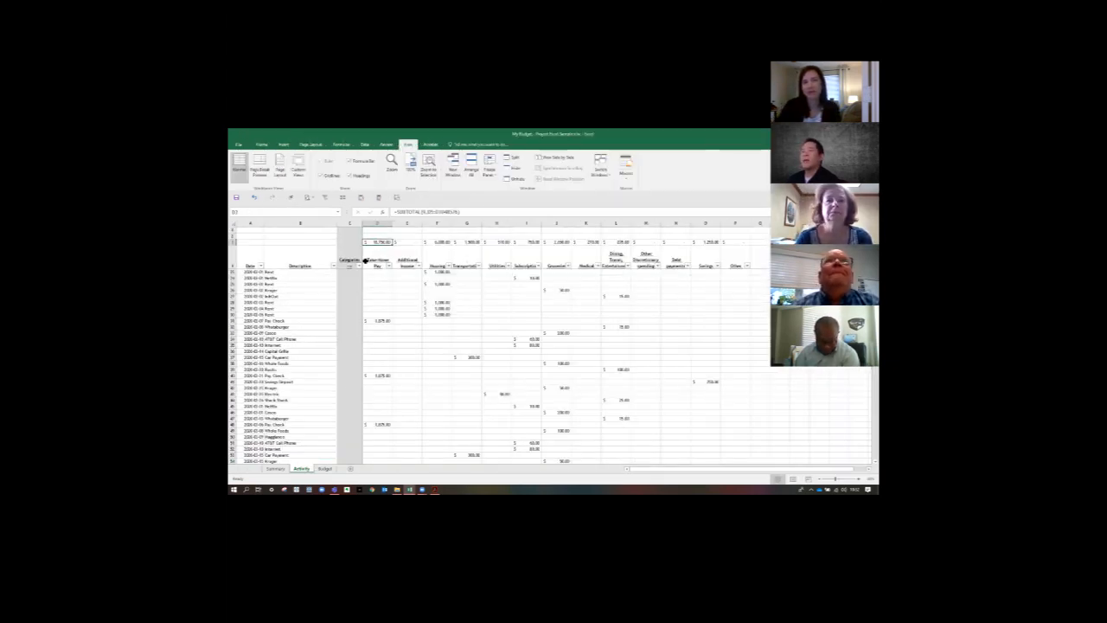
drag(365, 259, 736, 265)
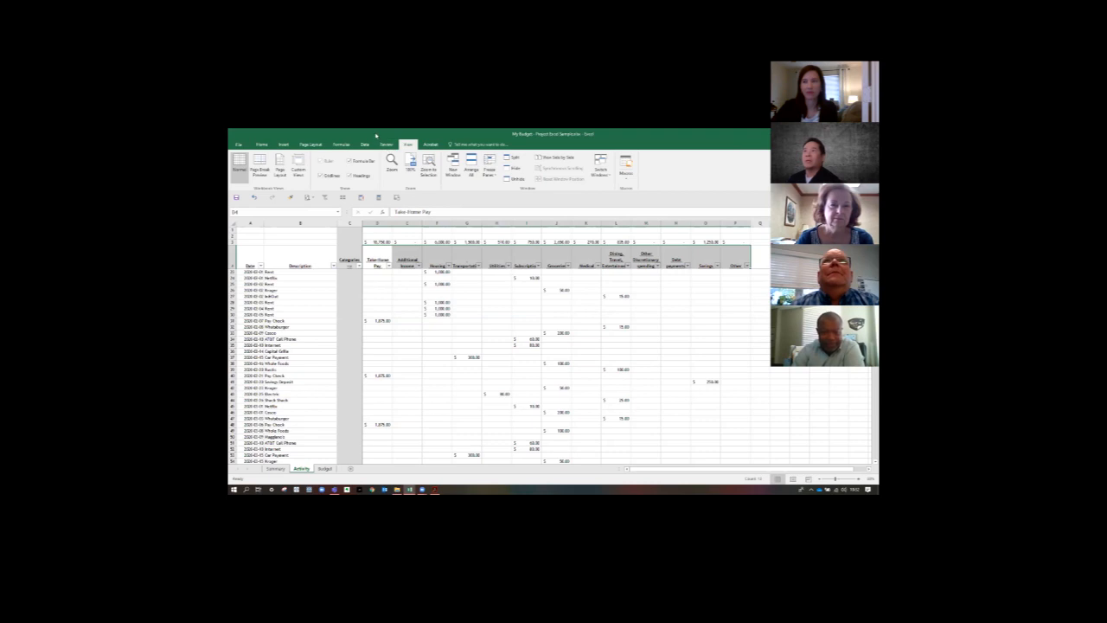
key(alt+Tab)
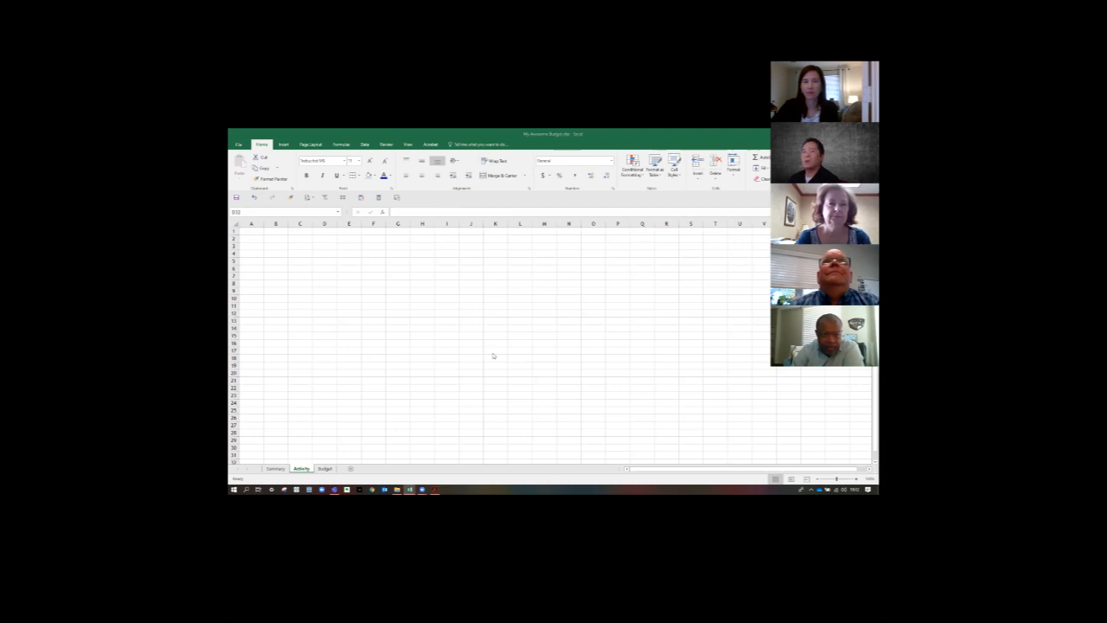
- Copy the Take-Home Pay and Additional Income categories from Summary B8:B9 and paste them as transposed values at Activity cell D4
click(275, 469)
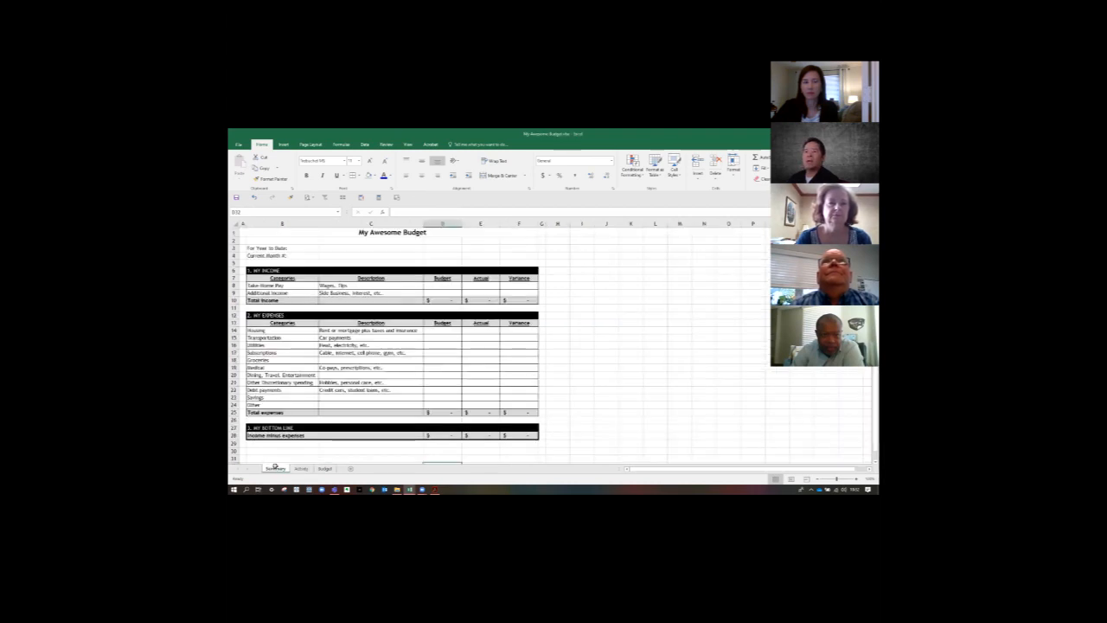
drag(273, 330, 274, 403)
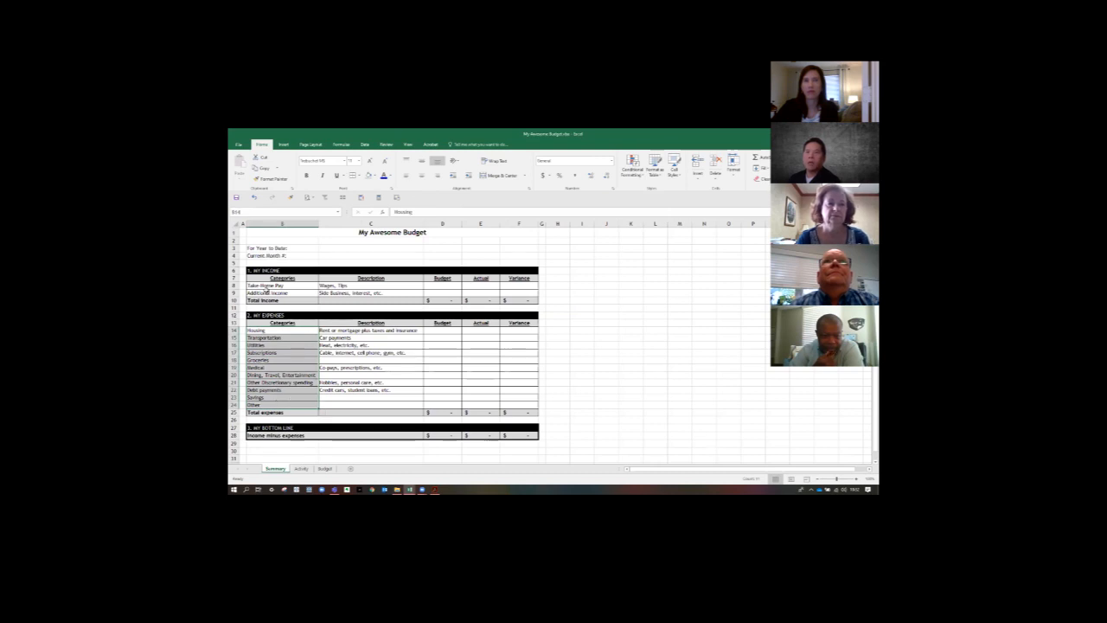
drag(269, 287, 274, 293)
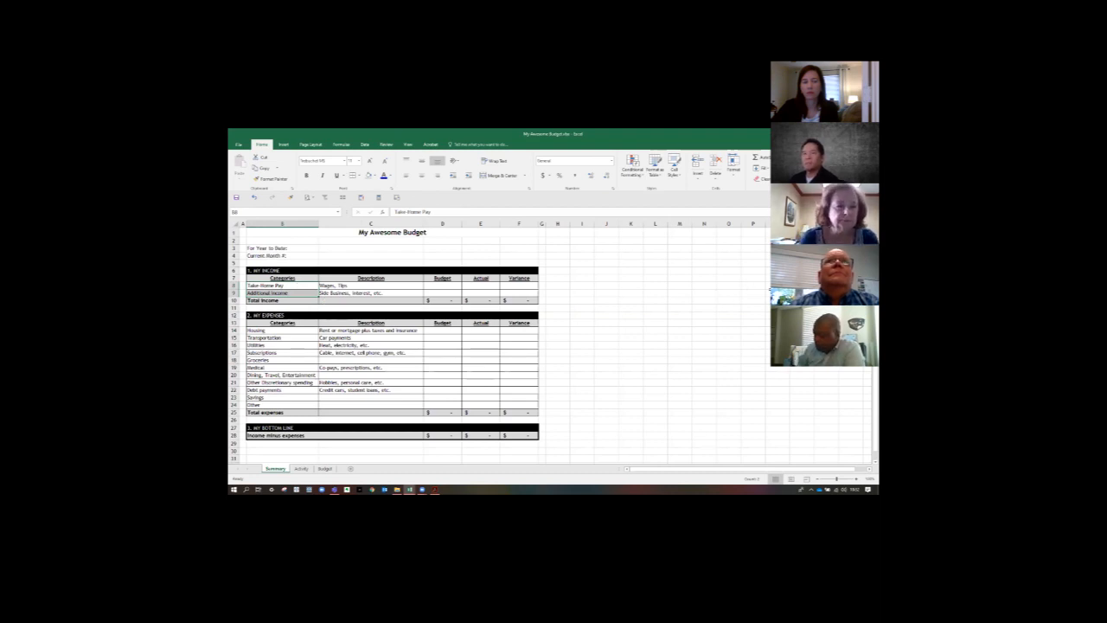
key(ctrl+c)
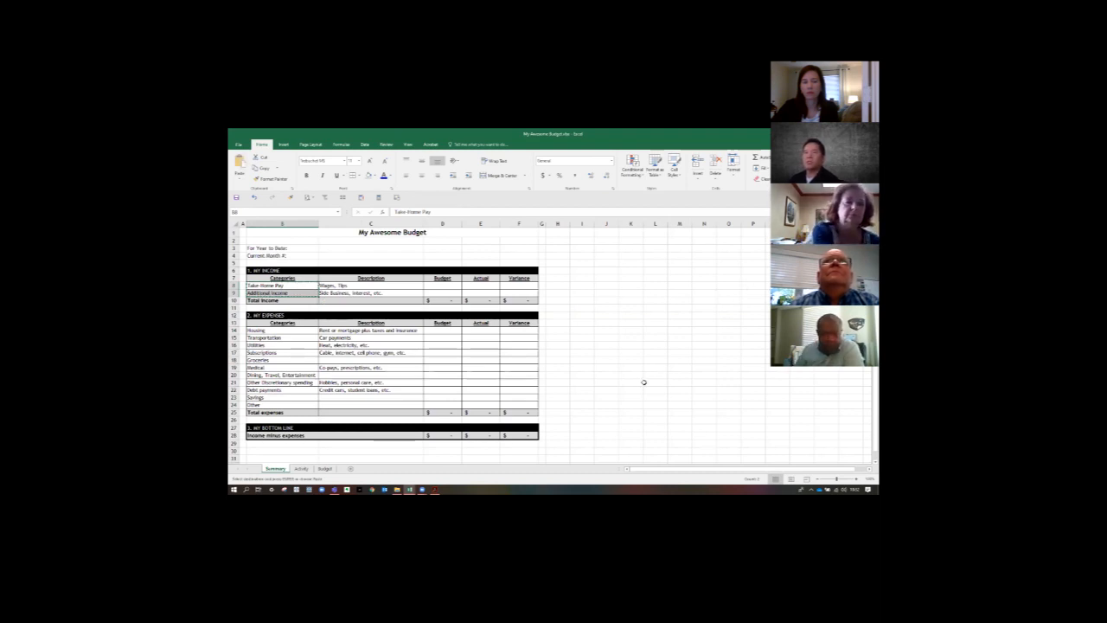
click(302, 468)
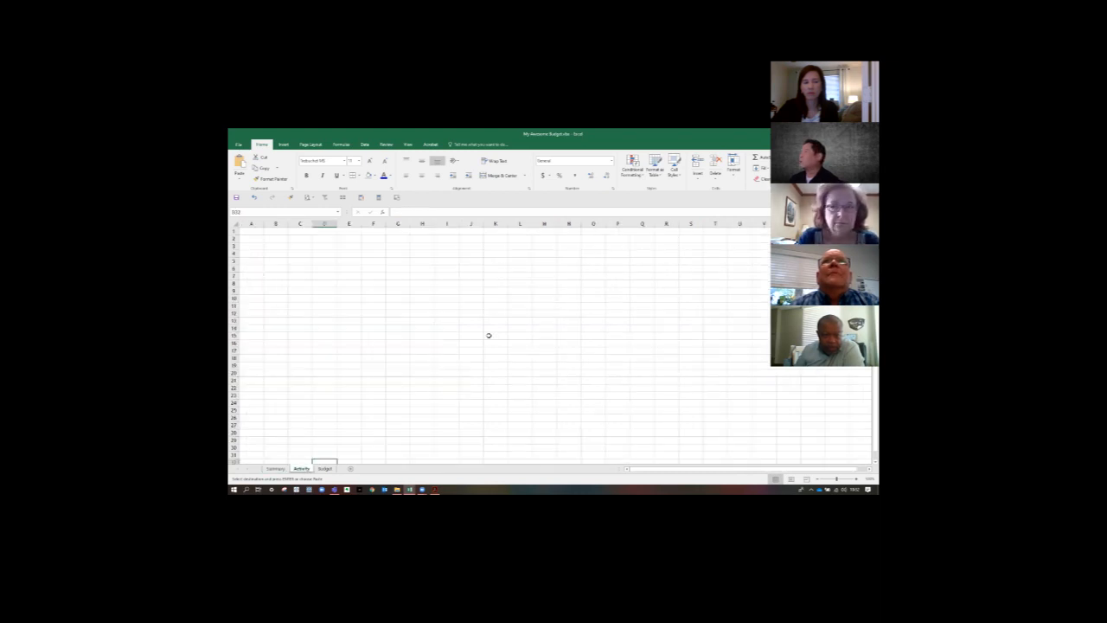
click(329, 251)
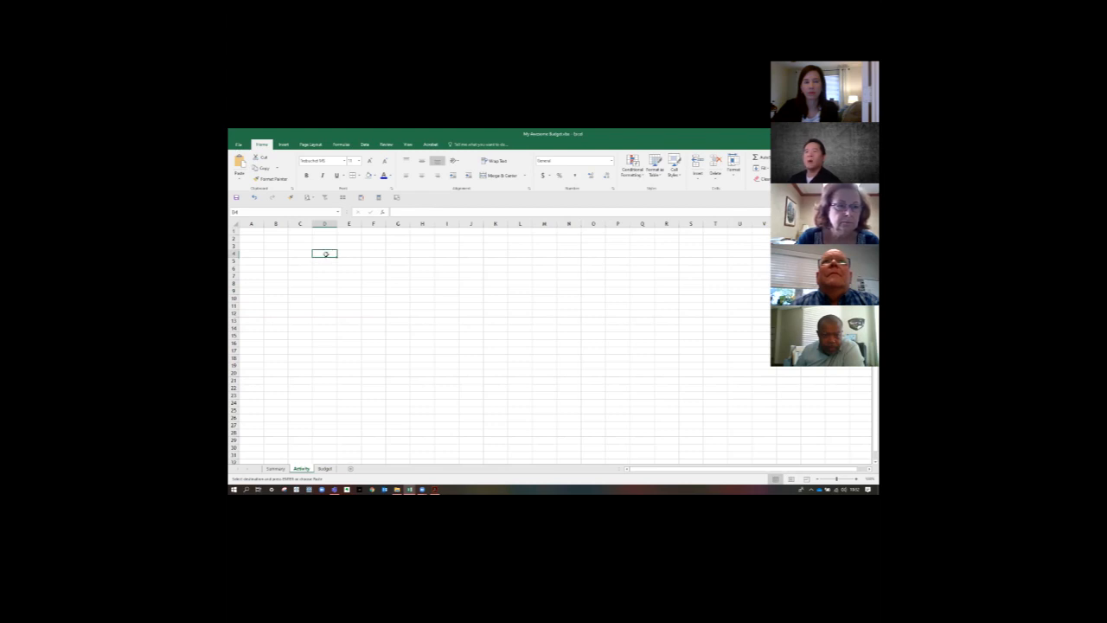
click(241, 181)
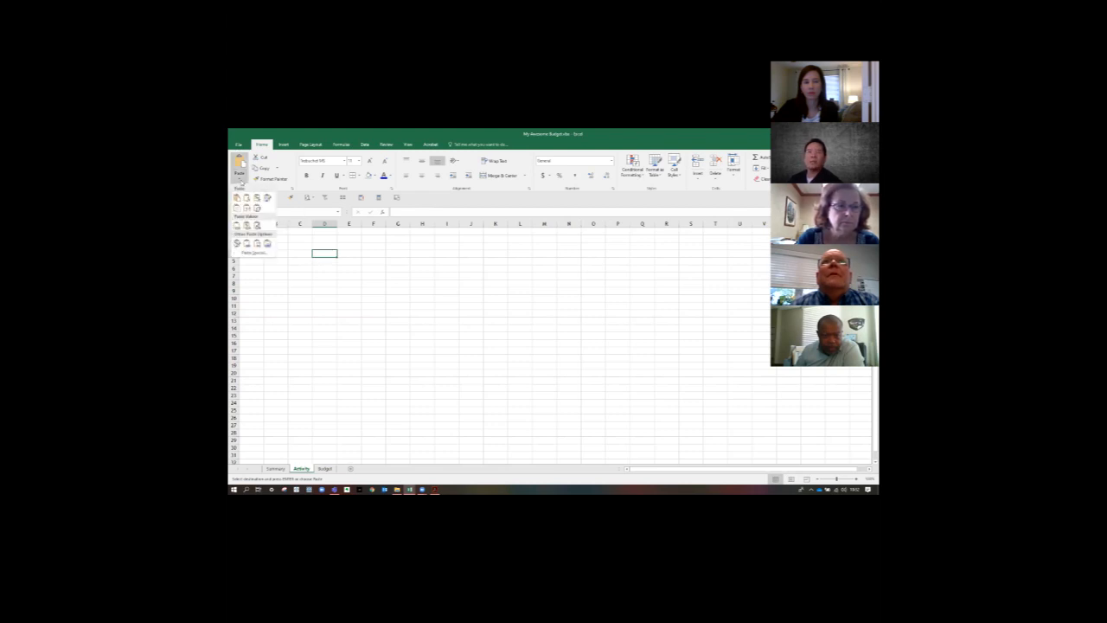
click(255, 253)
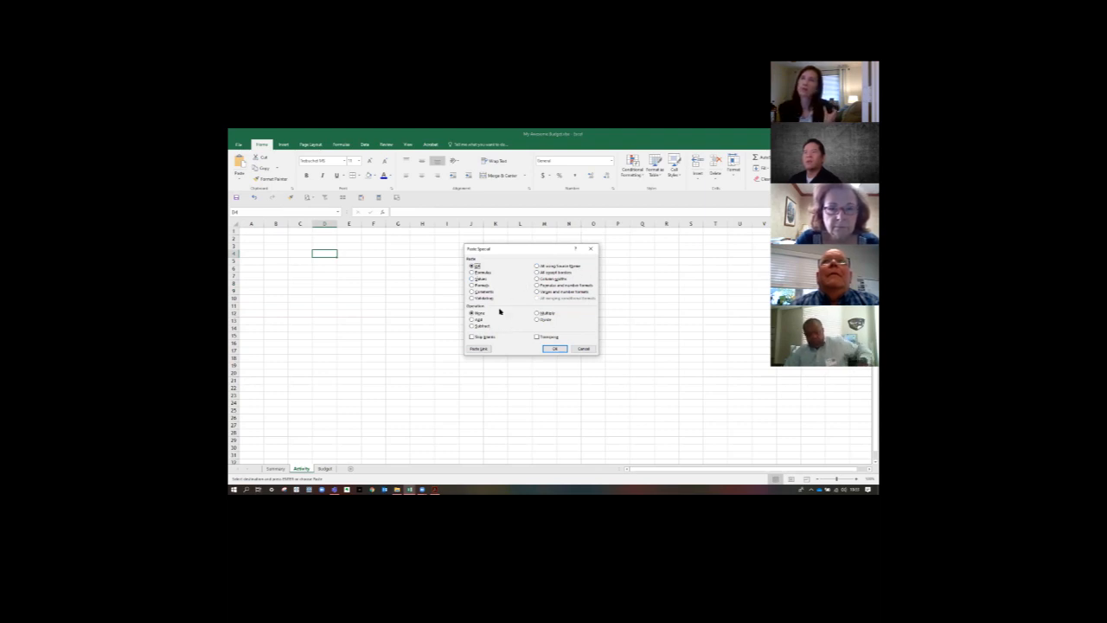
click(474, 279)
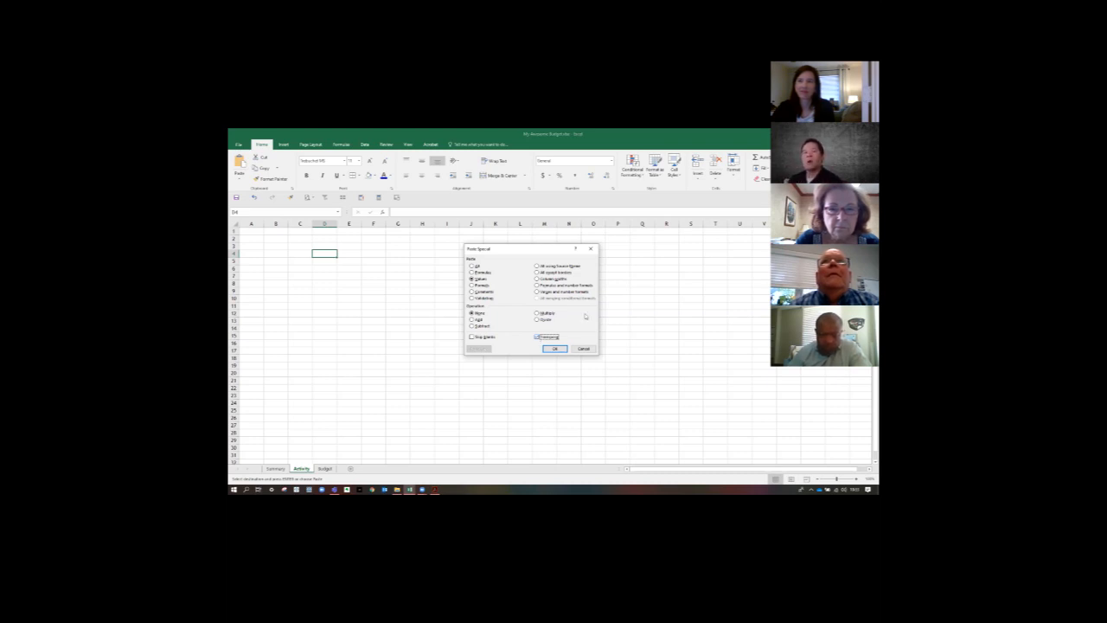
click(555, 350)
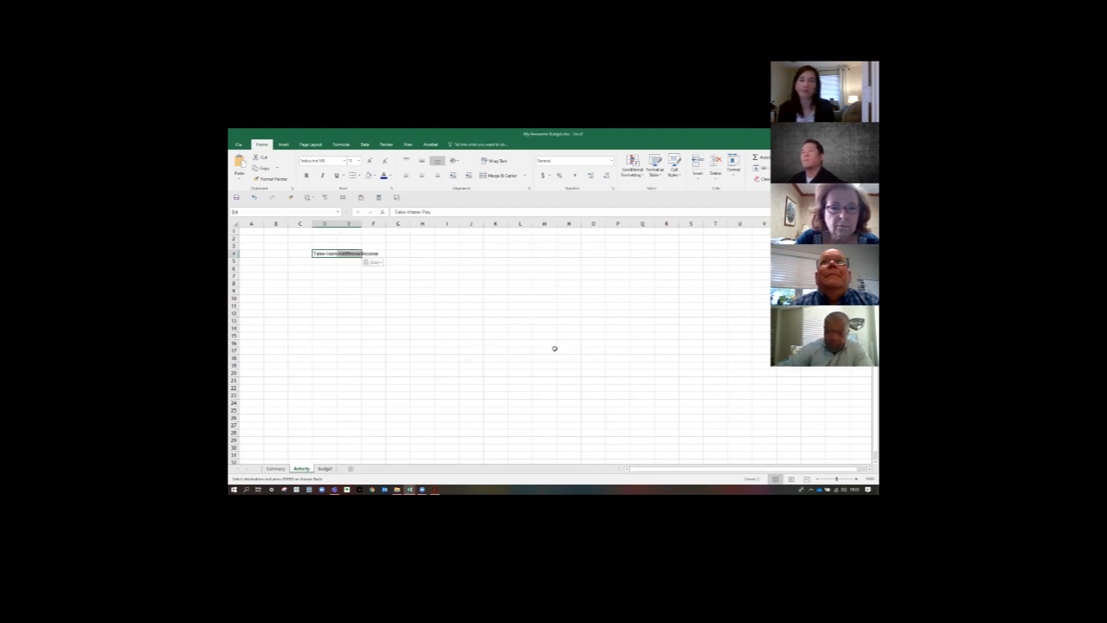
click(334, 253)
click(355, 254)
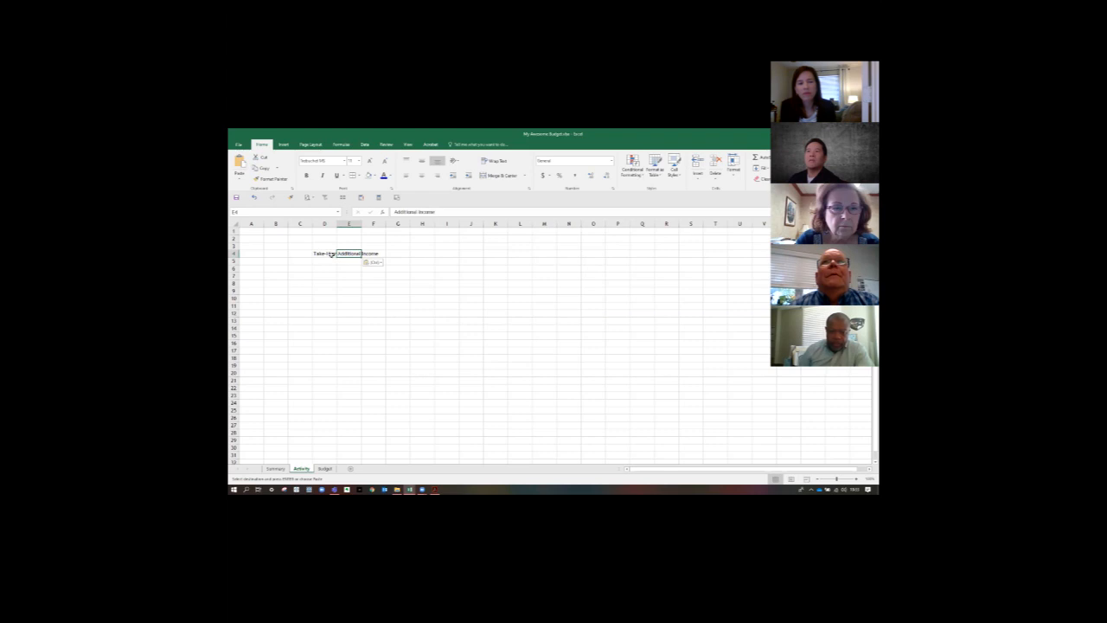
- Copy the expense categories in Summary B14:B24, Housing through Other, and paste them as transposed values starting at Activity cell F4
click(276, 469)
click(301, 469)
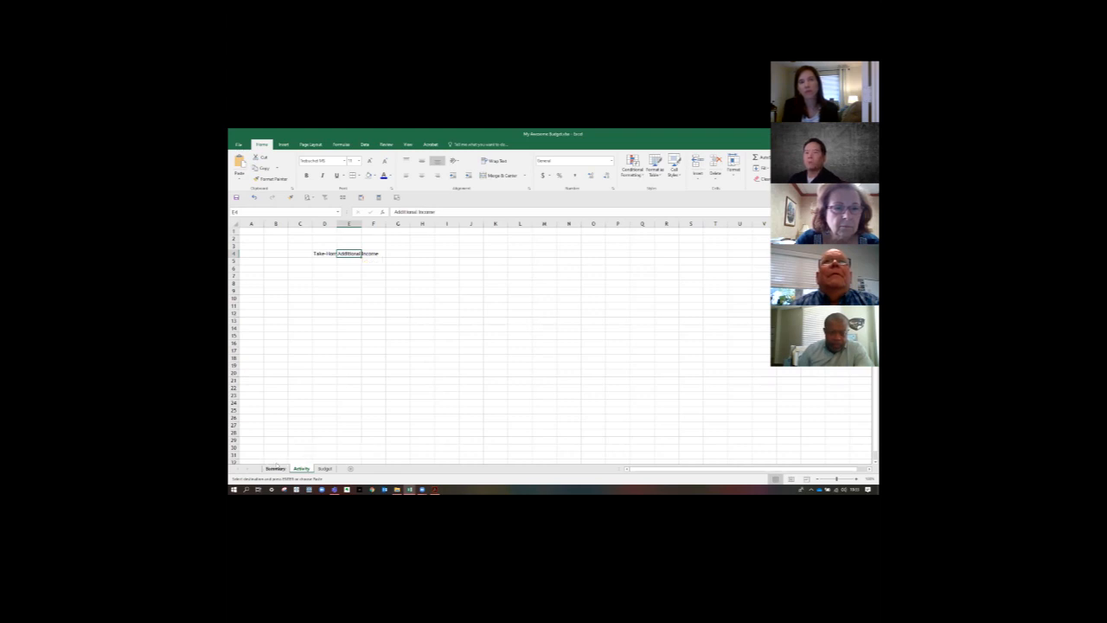
click(276, 469)
drag(265, 397, 264, 404)
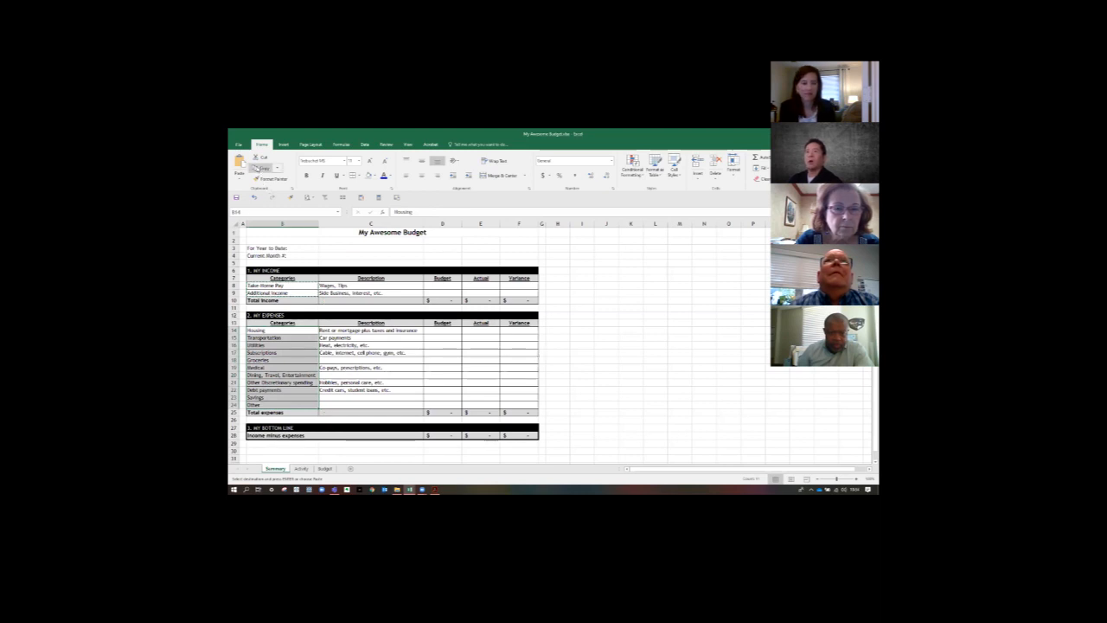
click(303, 469)
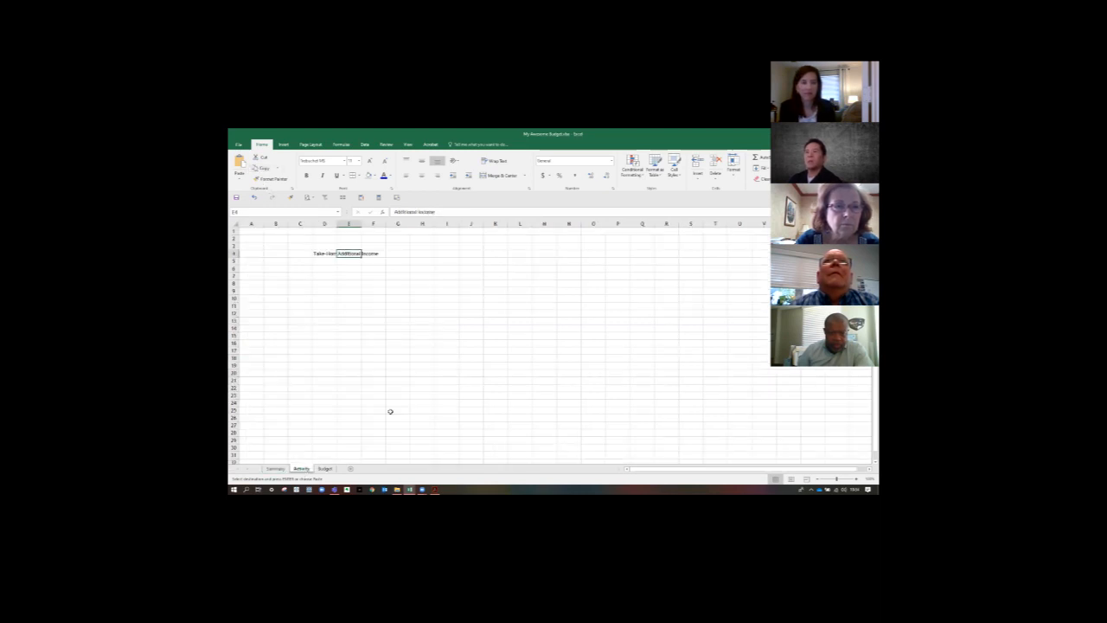
click(372, 253)
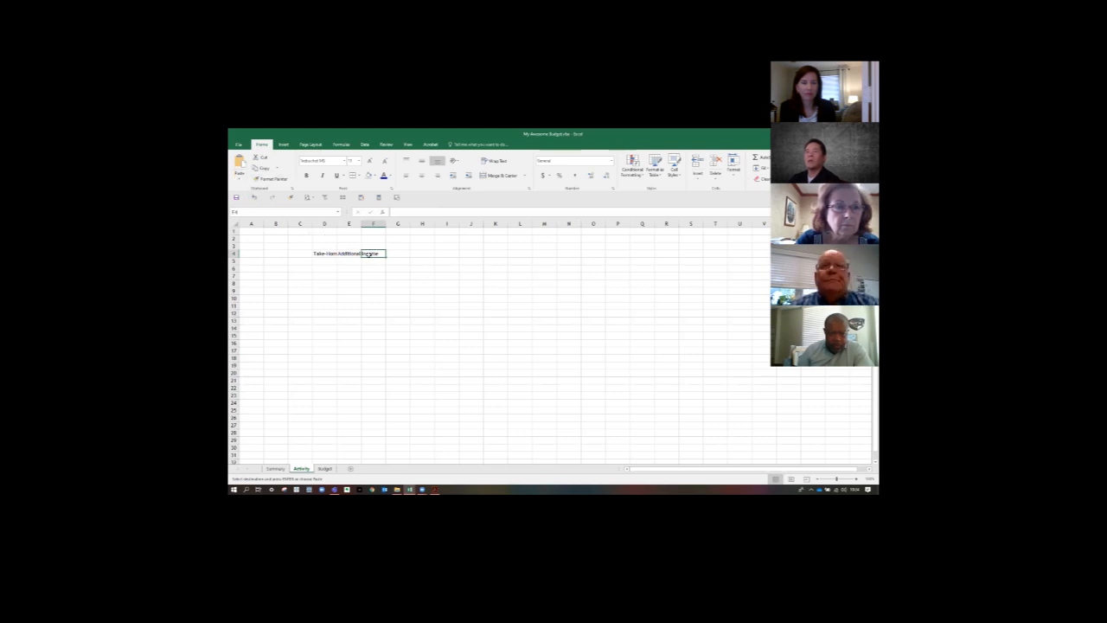
right_click(370, 256)
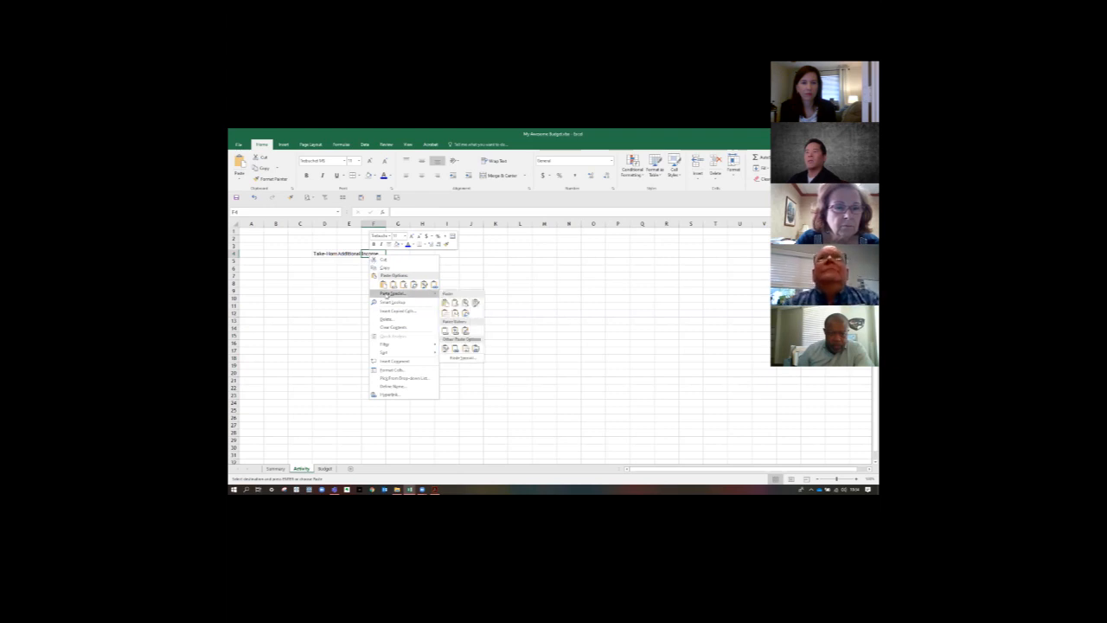
click(387, 295)
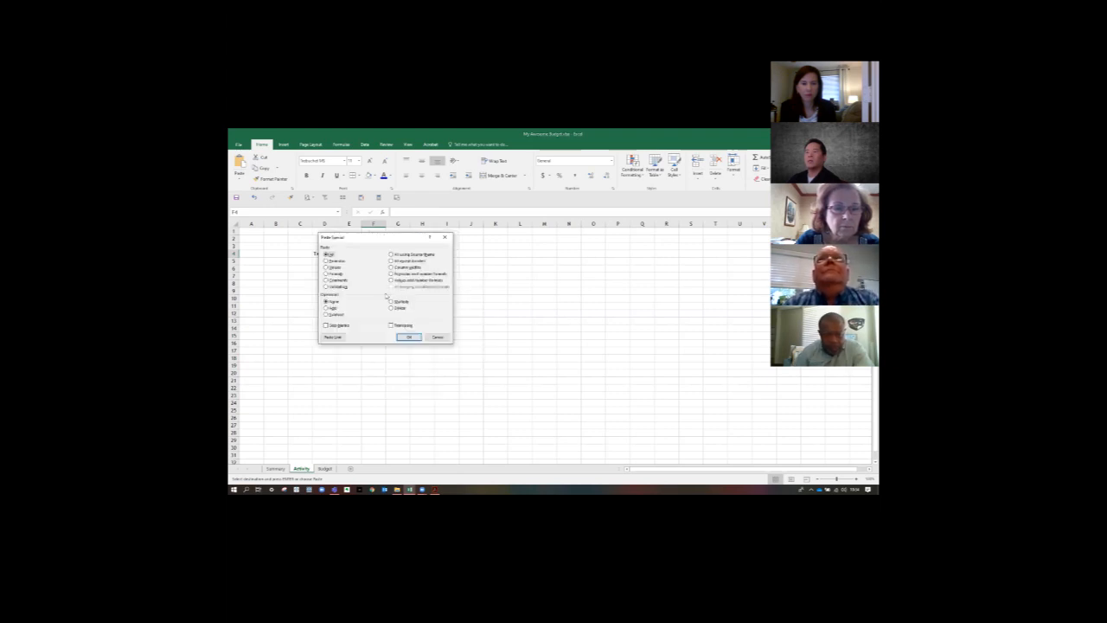
drag(559, 266, 559, 267)
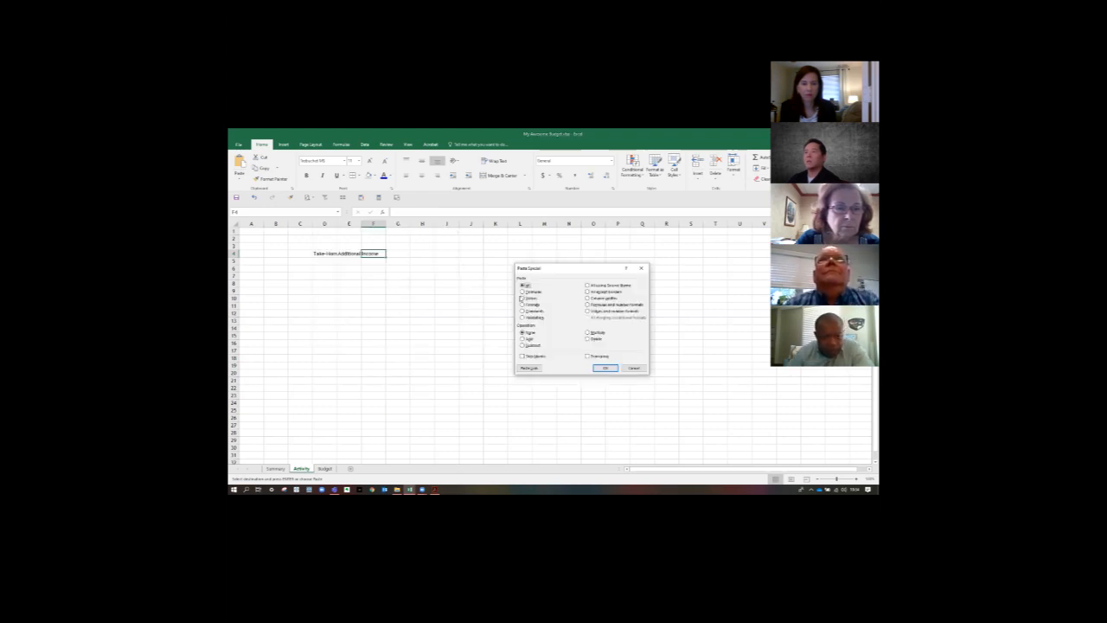
click(523, 298)
click(588, 356)
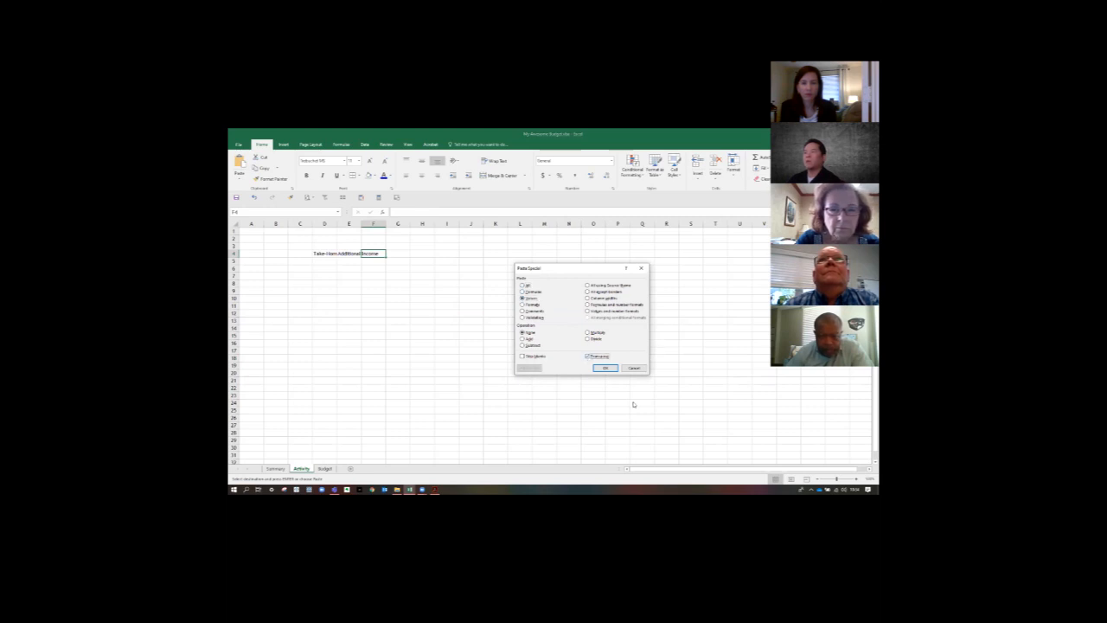
click(605, 368)
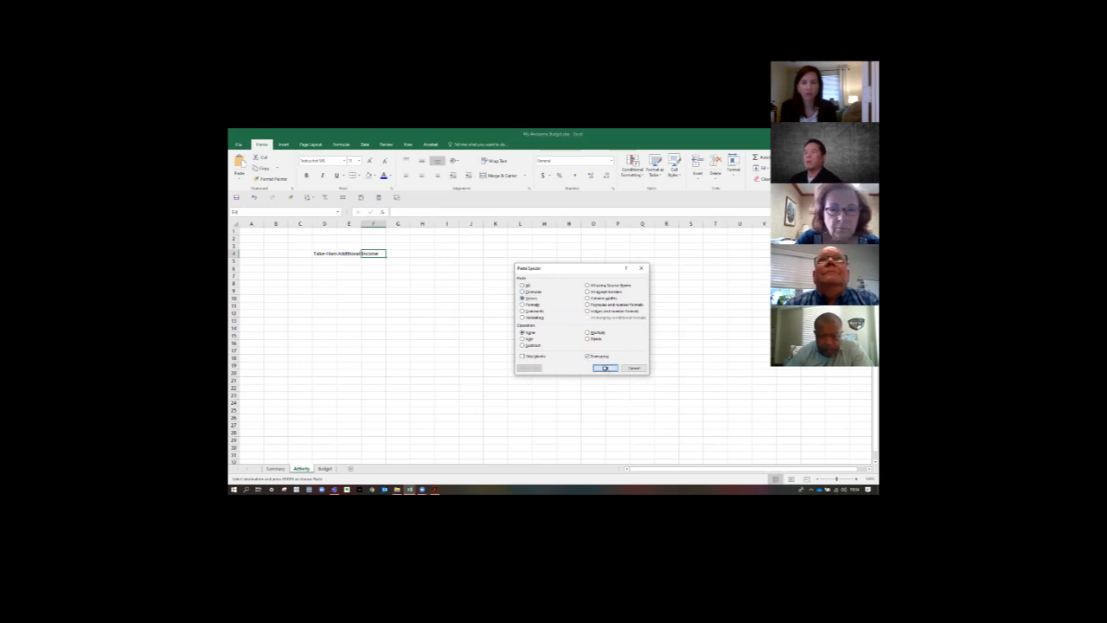
click(423, 311)
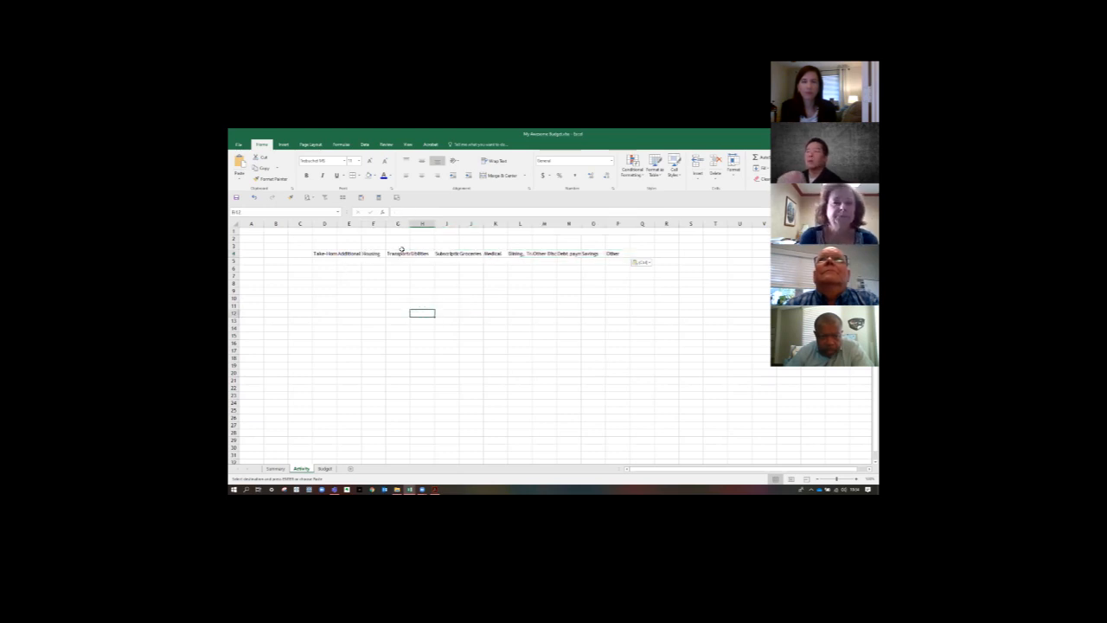
drag(316, 253, 624, 254)
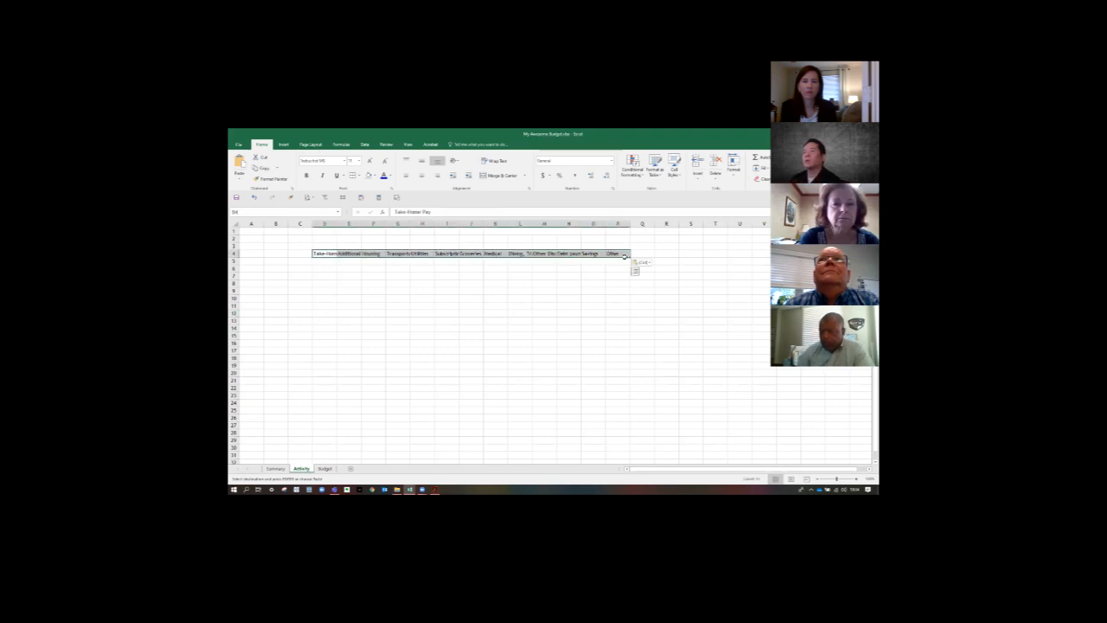
click(596, 316)
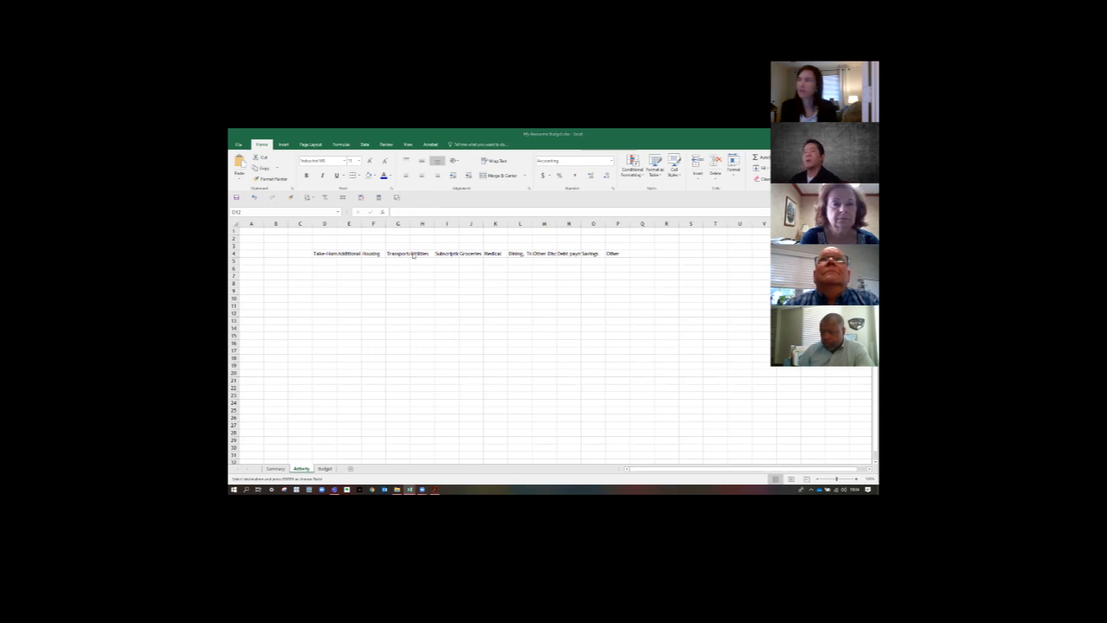
- Paste the Date, Description and Categories headings from the sample workbook as values into Activity cells A4:C4
right_click(254, 253)
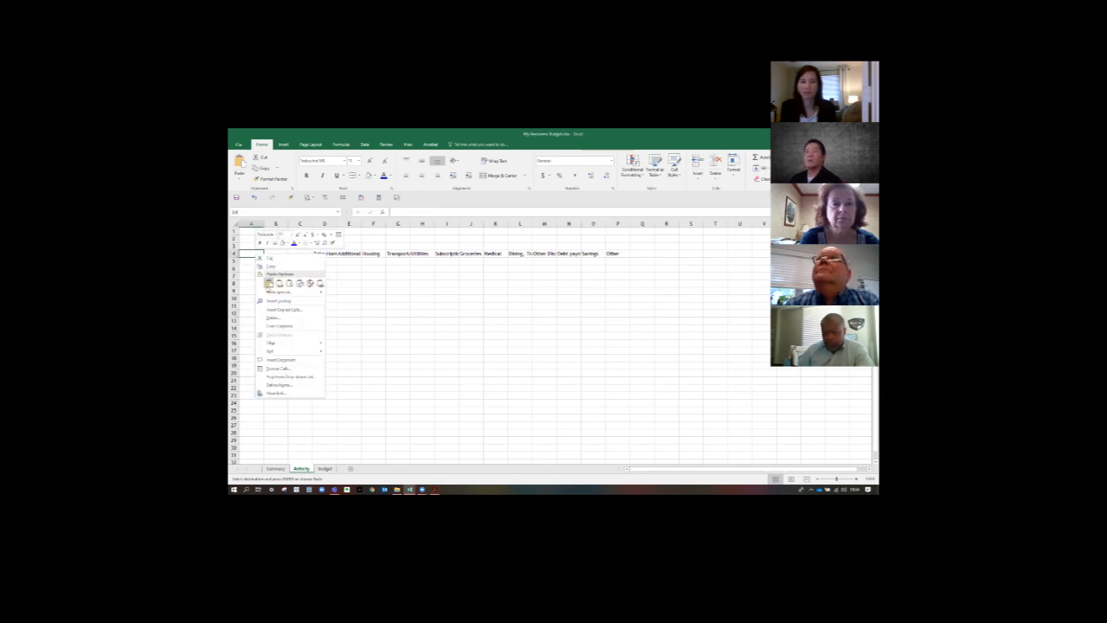
click(269, 282)
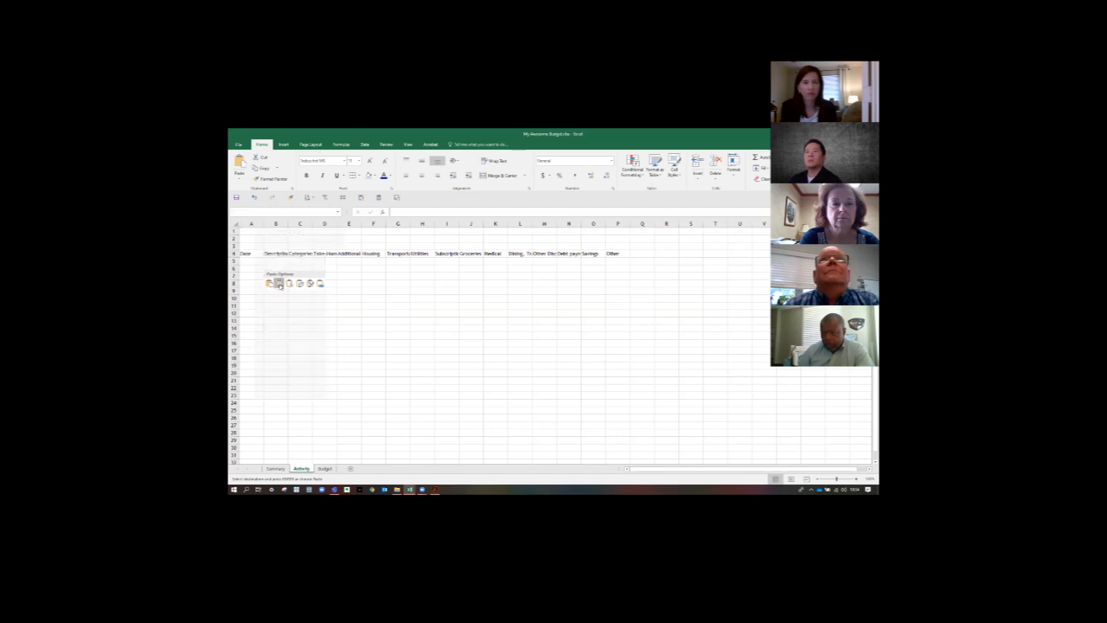
click(376, 296)
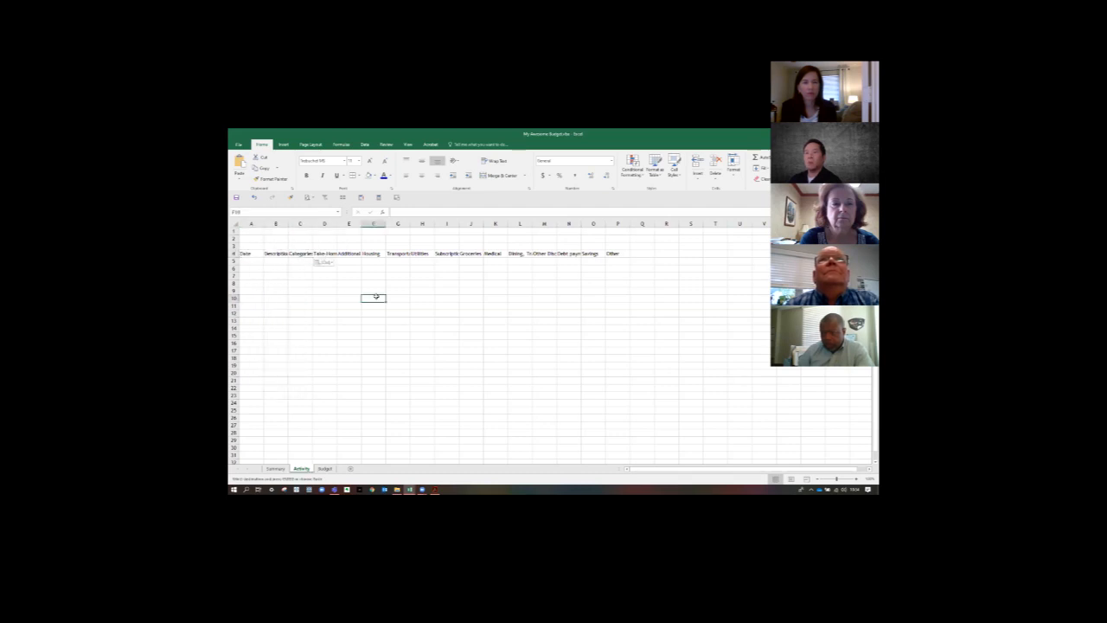
click(252, 254)
click(276, 255)
click(300, 254)
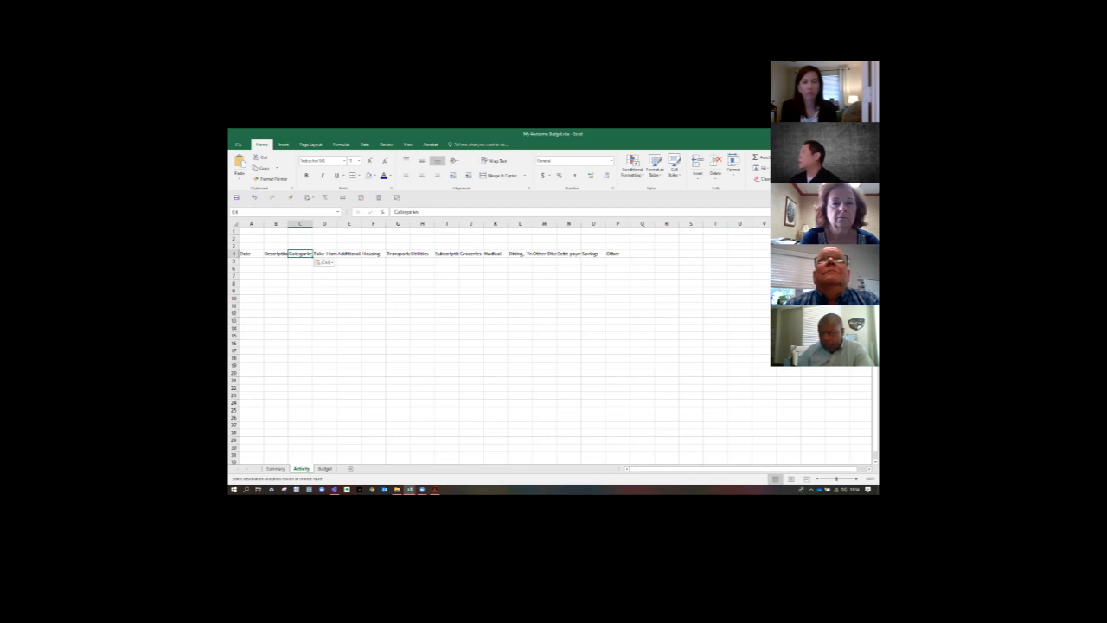
- Set the width of the Date column A on the Activity sheet to 12
key(alt+Tab)
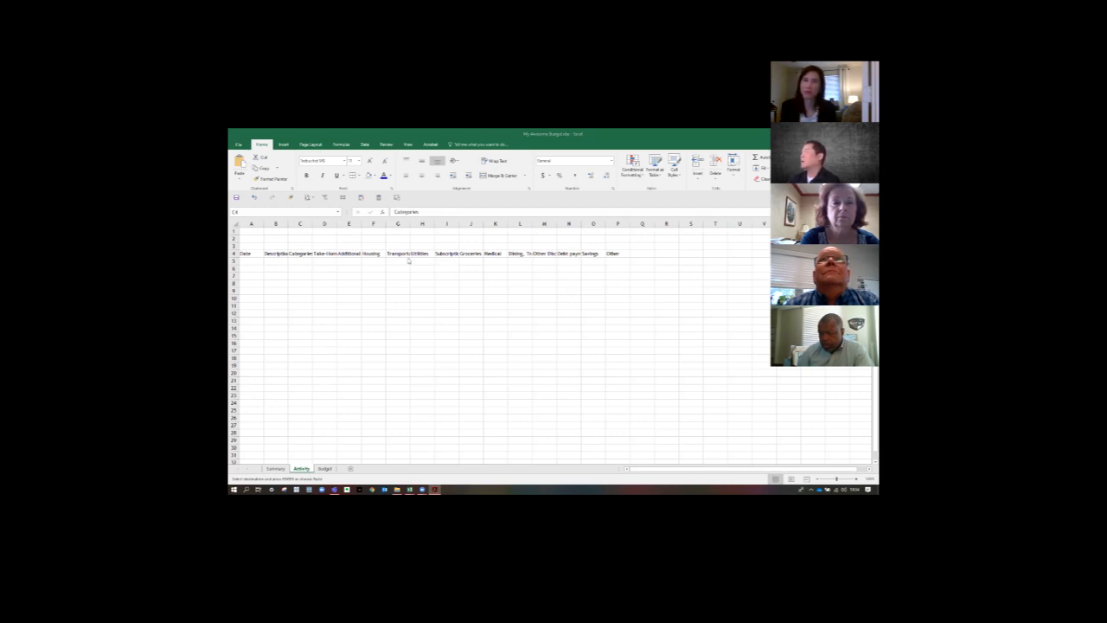
key(alt+Tab)
click(254, 222)
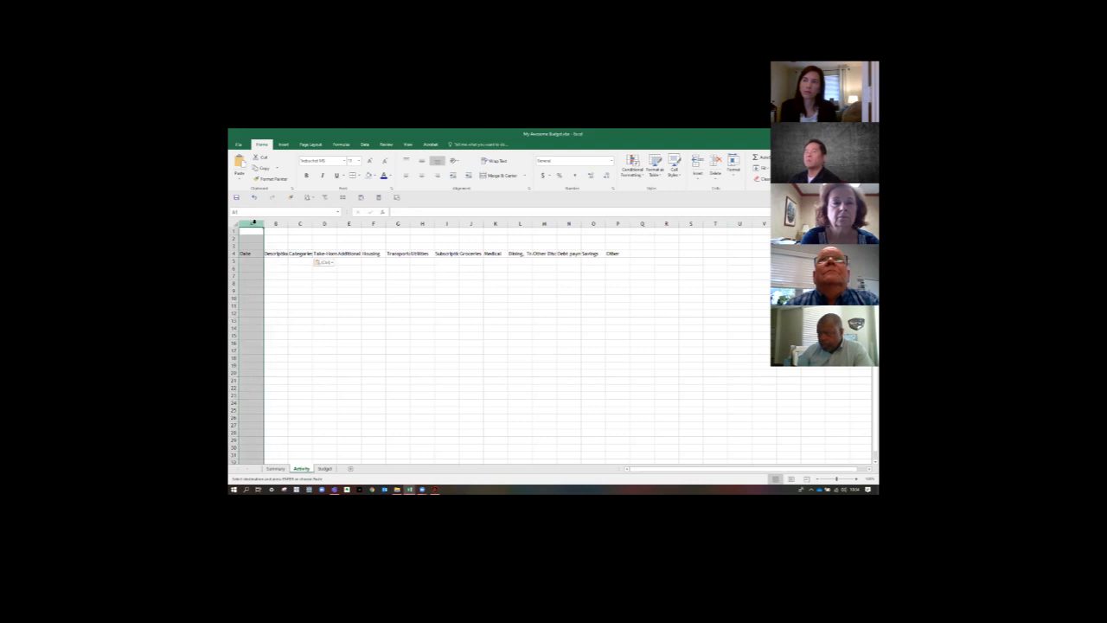
right_click(253, 223)
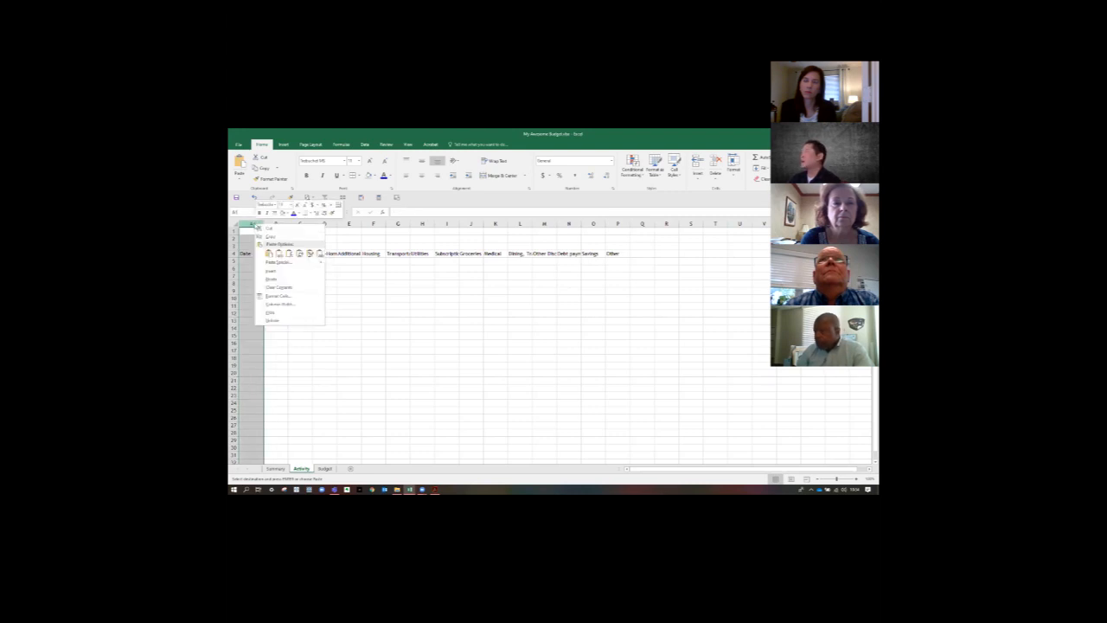
click(275, 304)
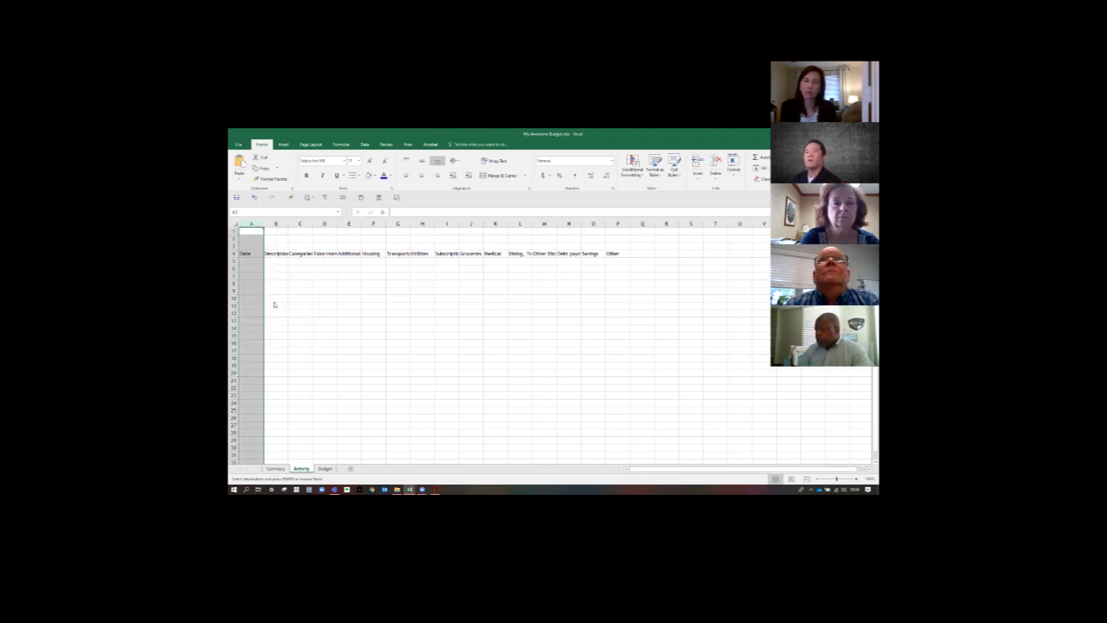
text(12)
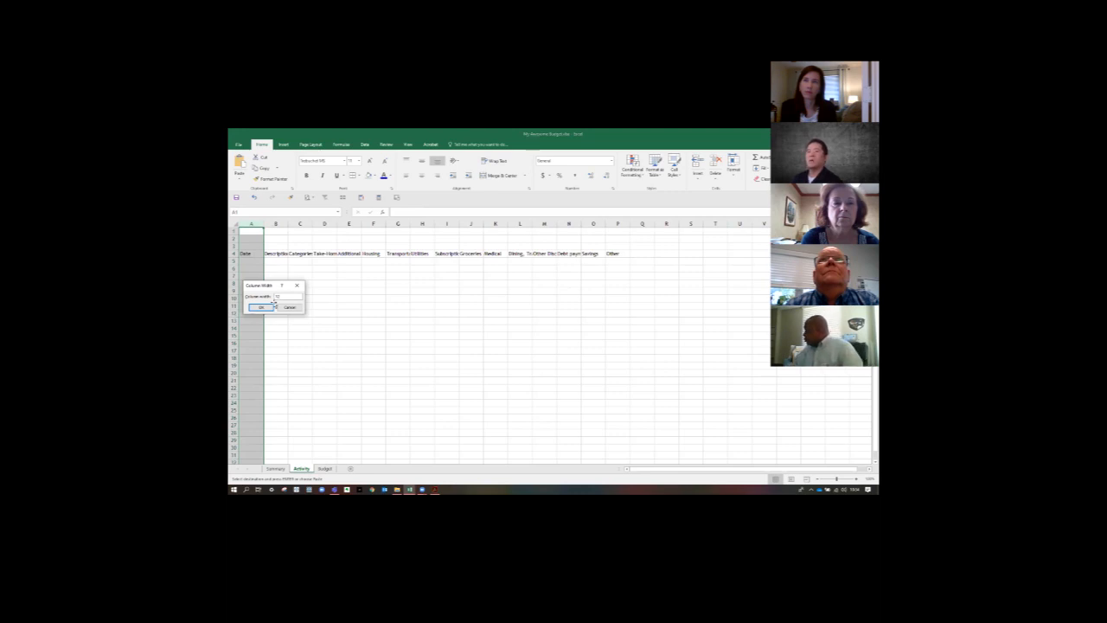
key(Return)
- Set the width of the Description column B to 30
click(286, 224)
right_click(285, 224)
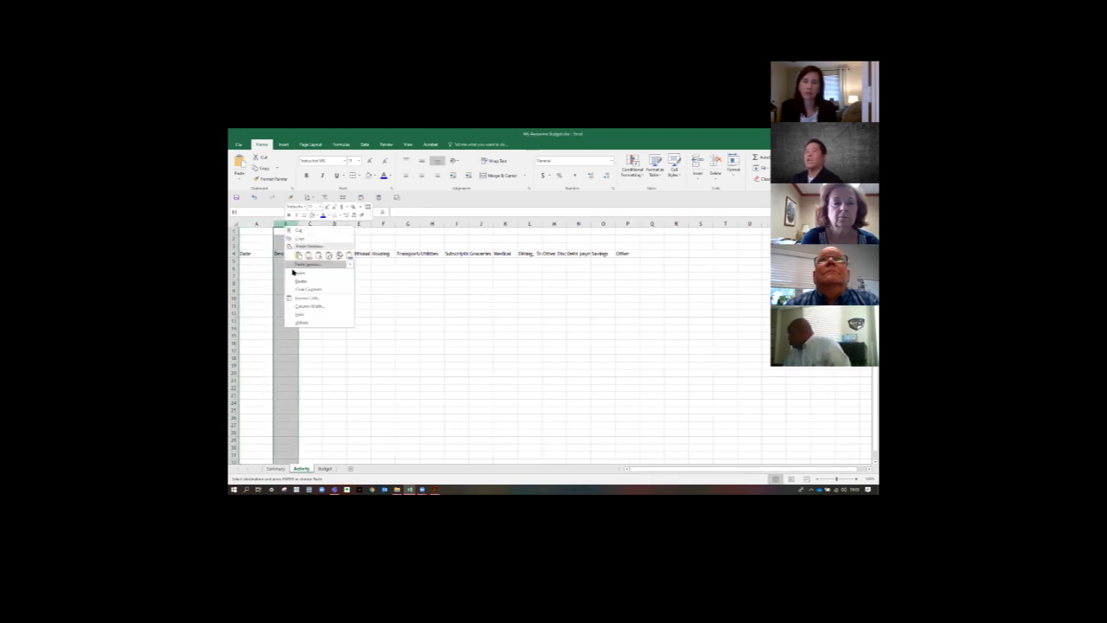
click(309, 307)
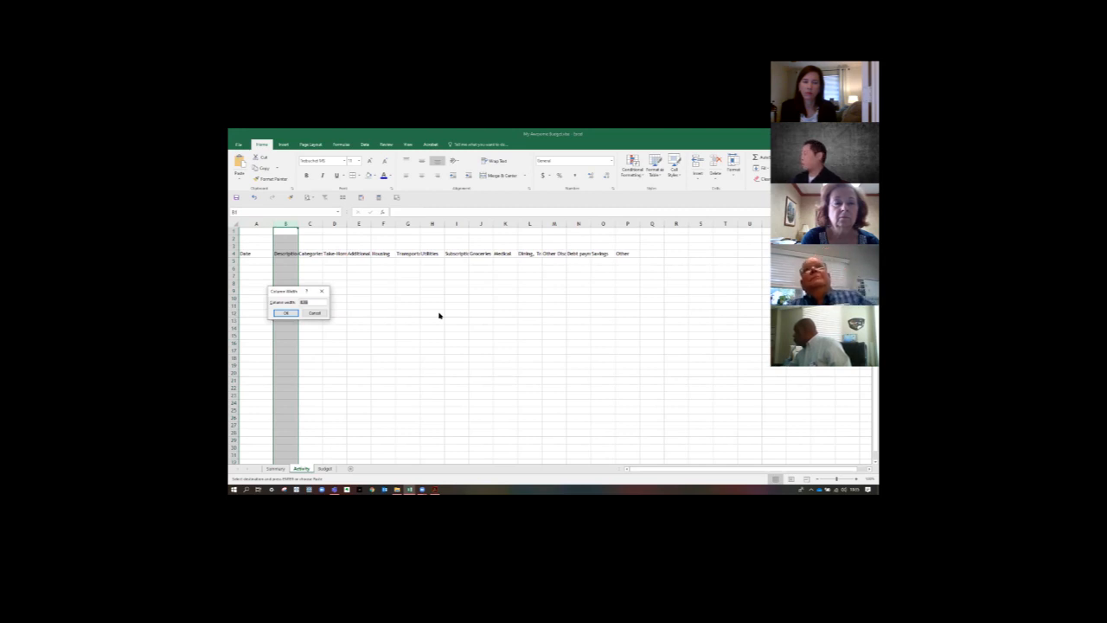
text(30)
key(Return)
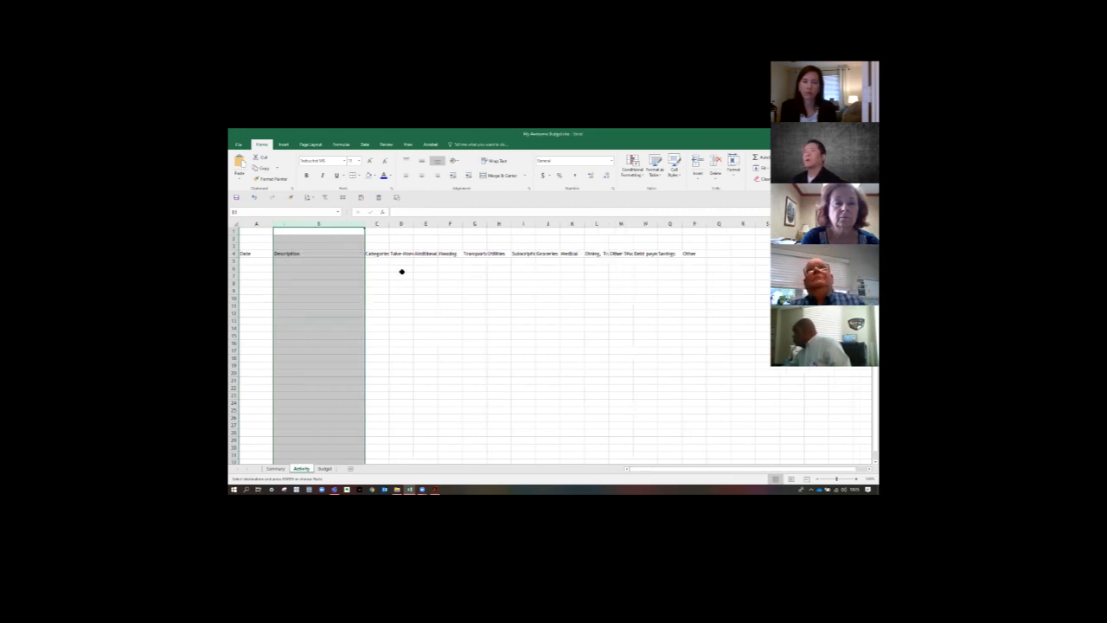
- Widen the Categories column C to the same width as the Date column
click(377, 224)
right_click(377, 225)
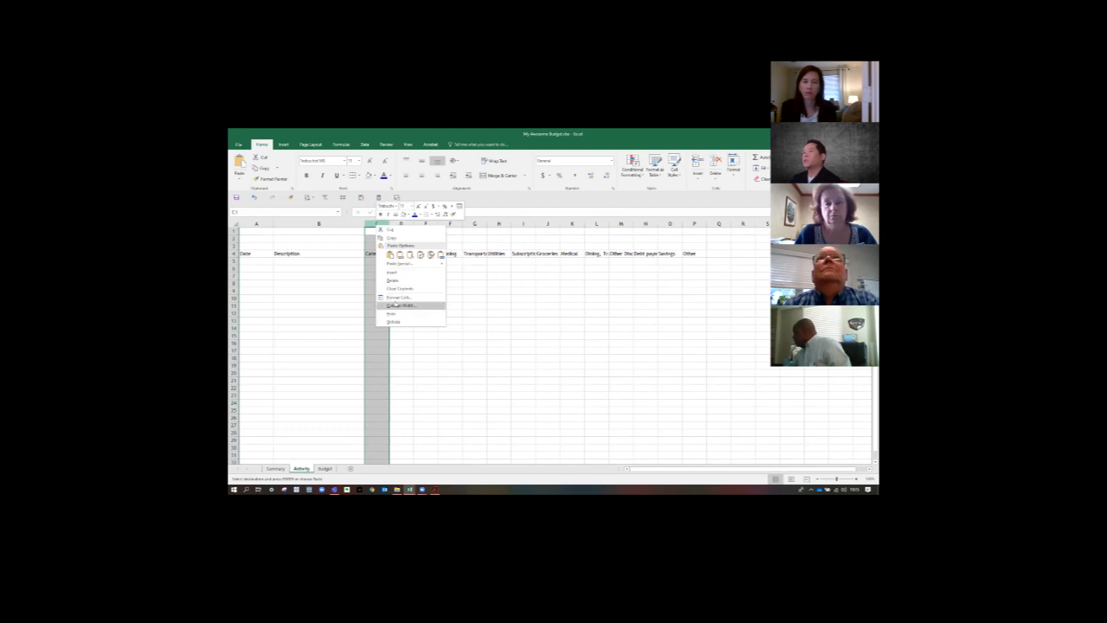
click(407, 302)
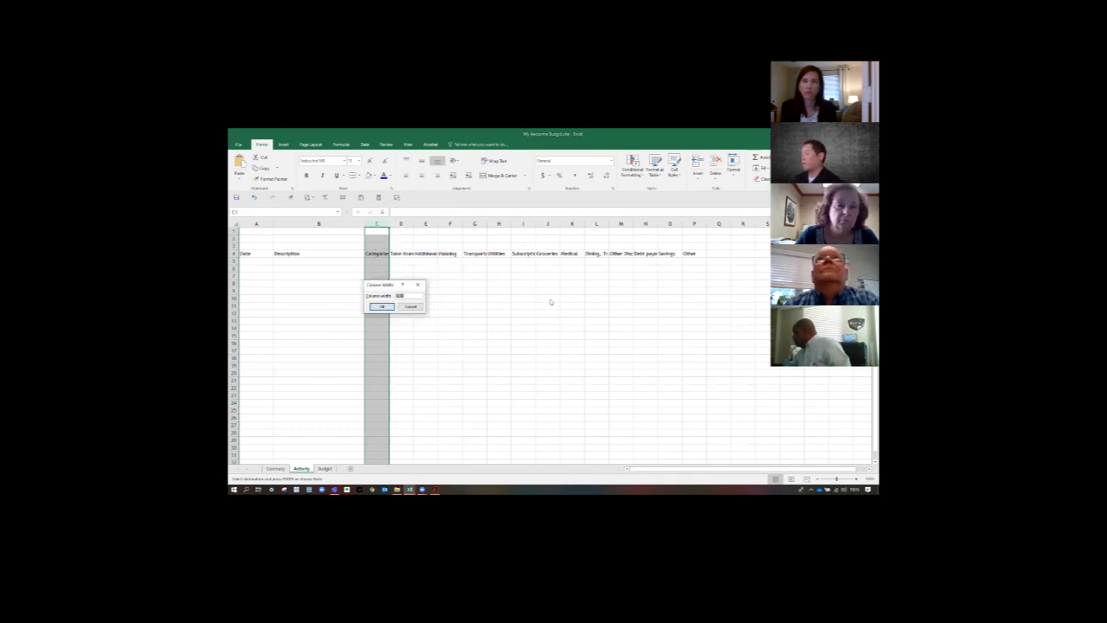
key(Return)
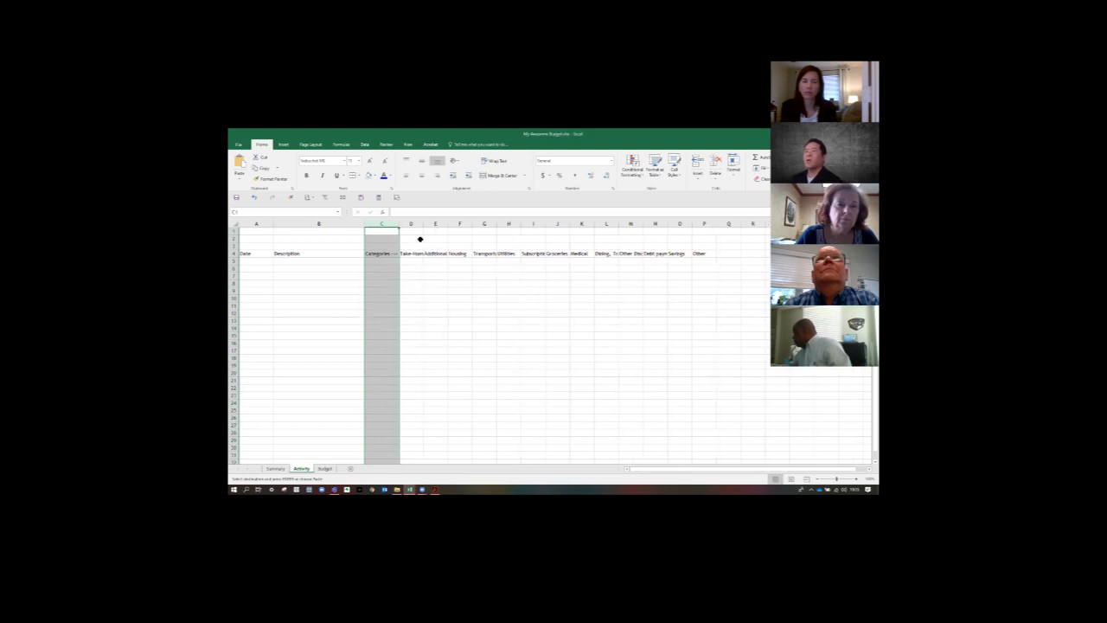
drag(411, 225, 710, 247)
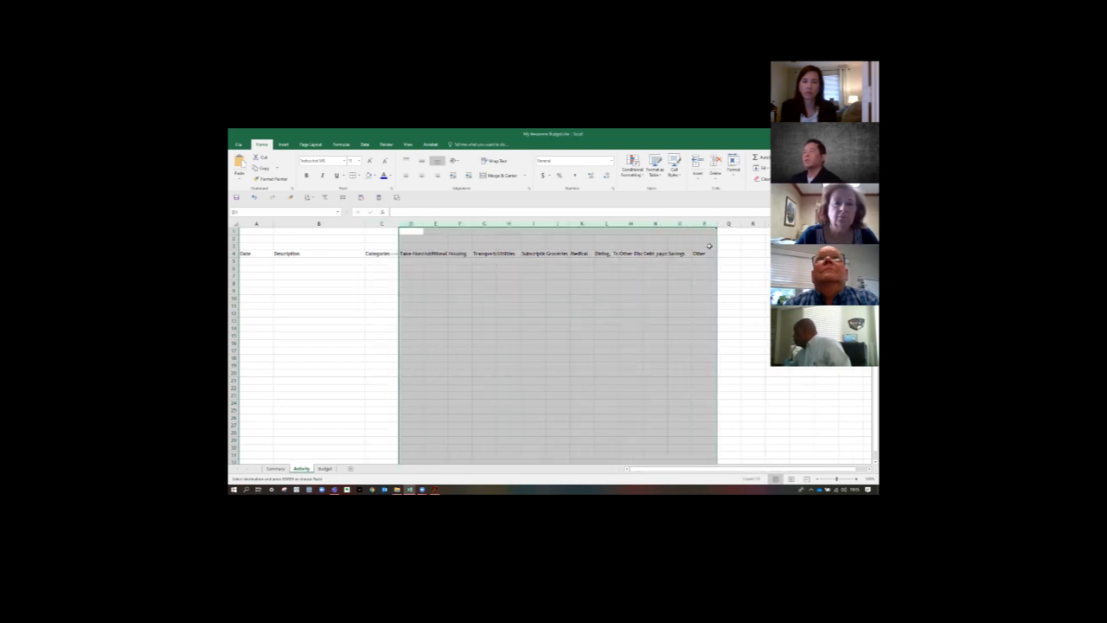
right_click(414, 224)
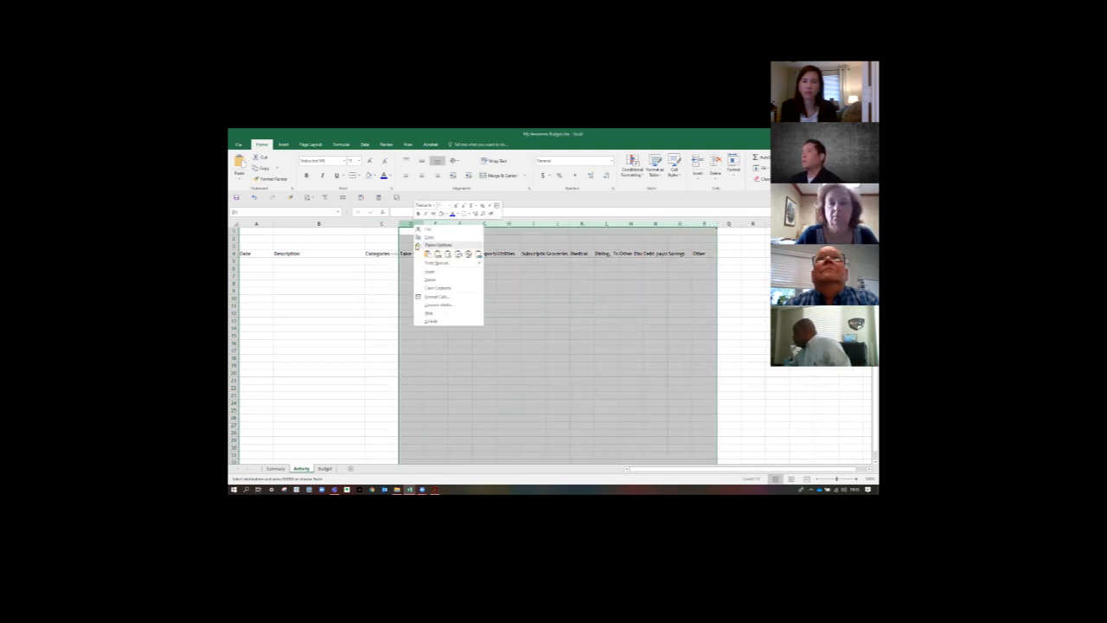
click(428, 305)
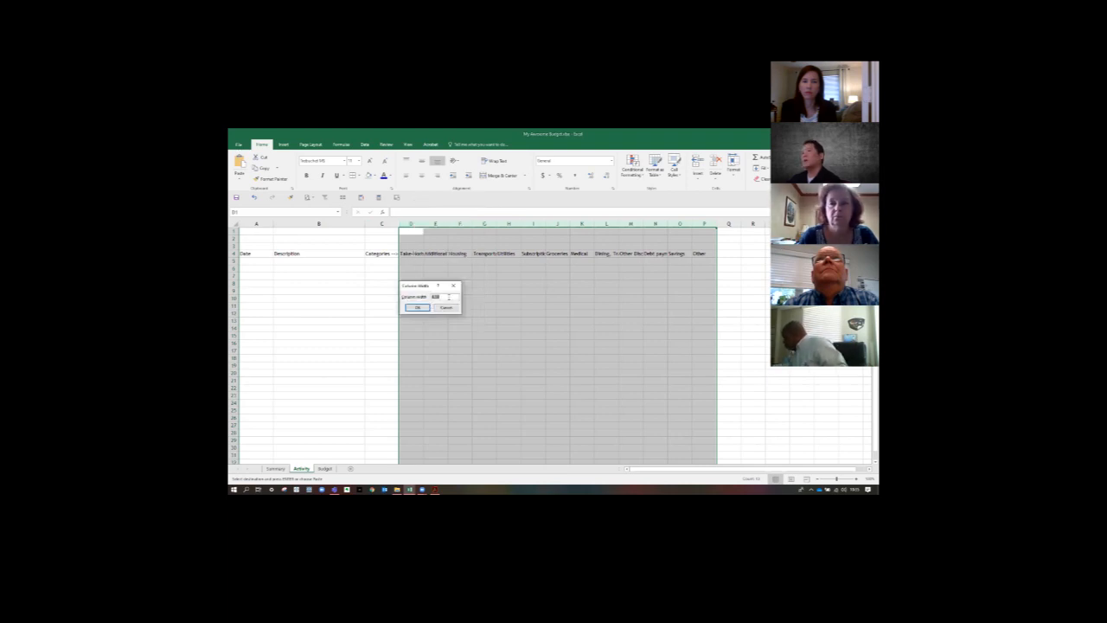
click(446, 307)
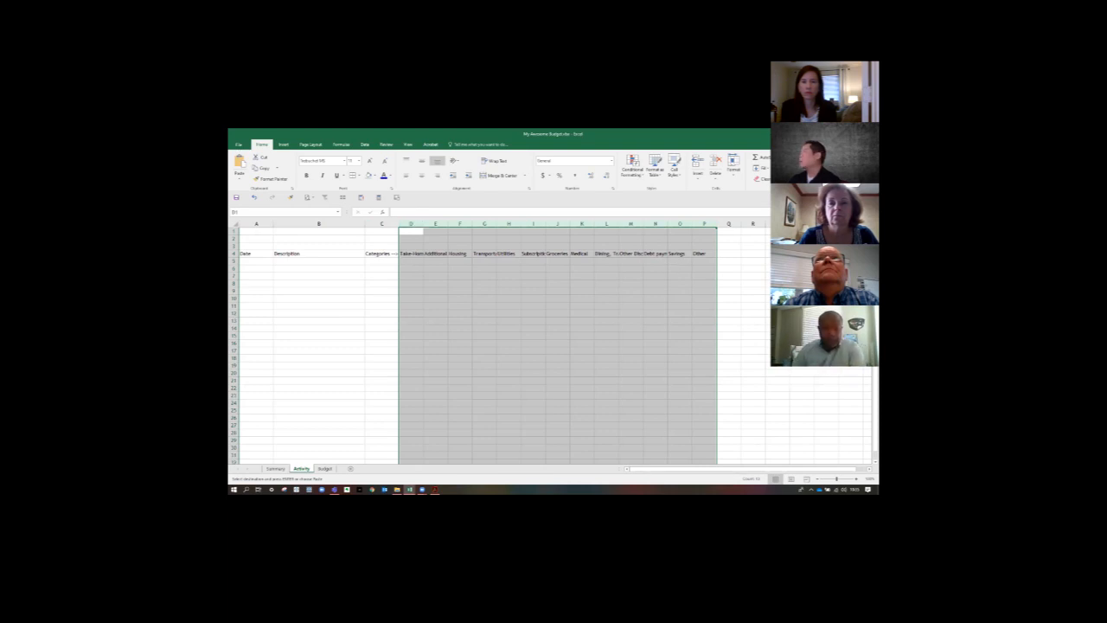
key(alt+Tab)
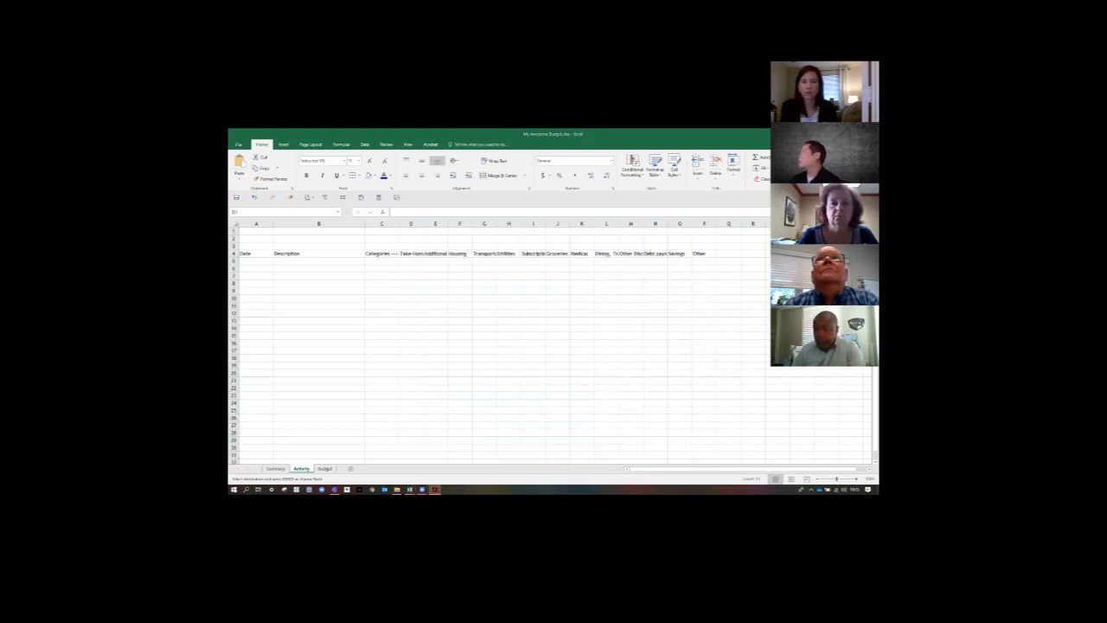
click(394, 135)
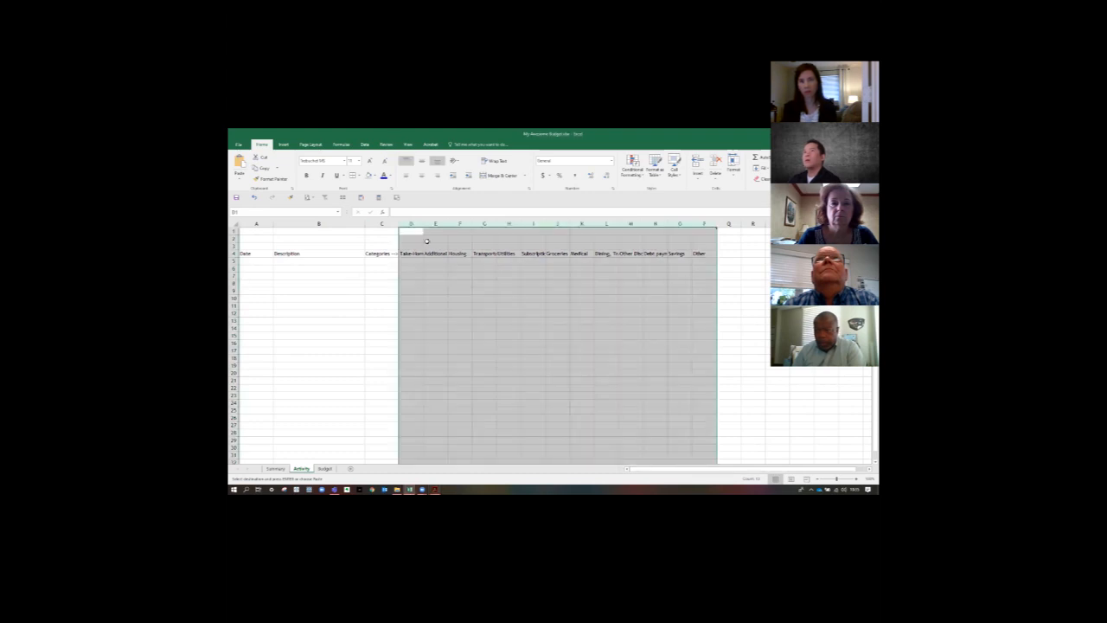
- Widen the category columns D:P, Take-Home Pay through Other, to one uniform column width
mouse_move(427, 224)
mouse_down()
mouse_move(448, 224)
mouse_move(433, 225)
mouse_up()
drag(419, 225, 848, 225)
right_click(429, 224)
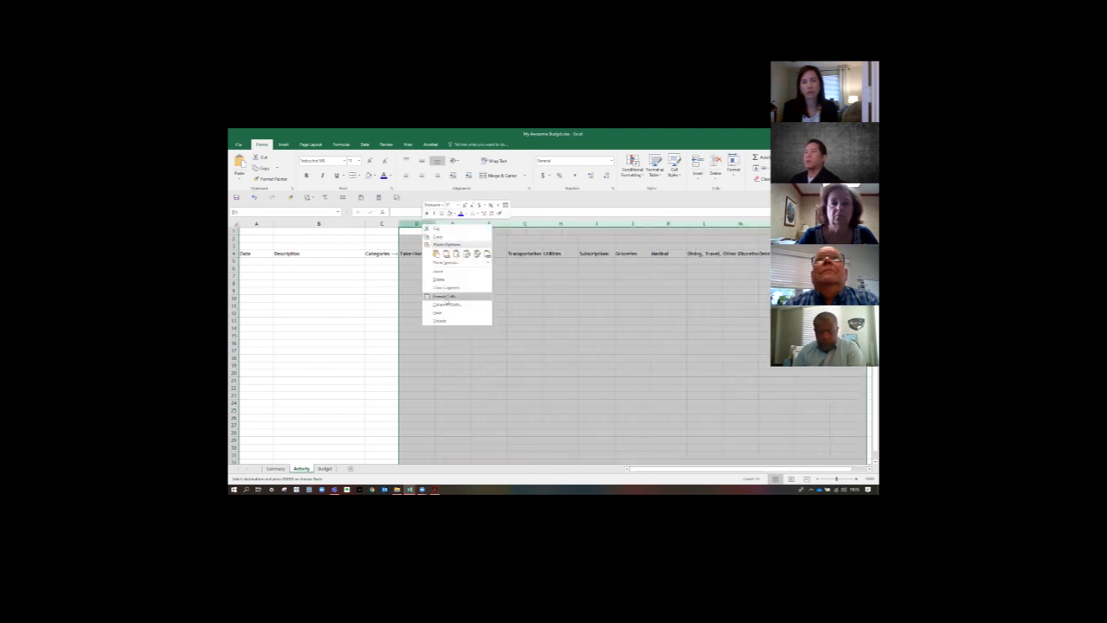
click(445, 301)
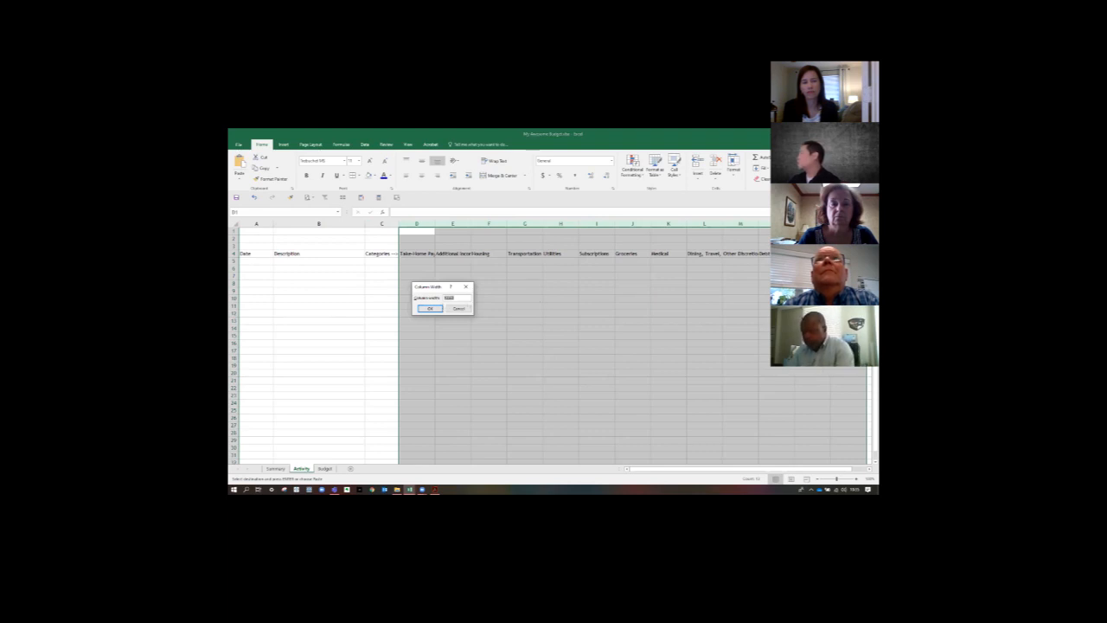
key(alt+Tab)
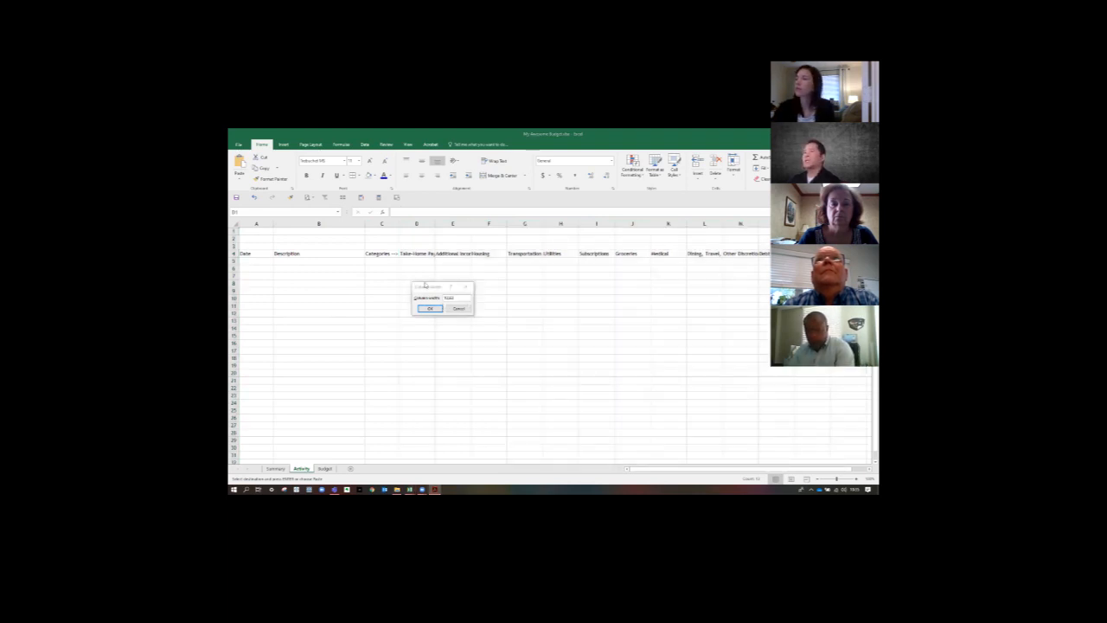
key(alt+Tab)
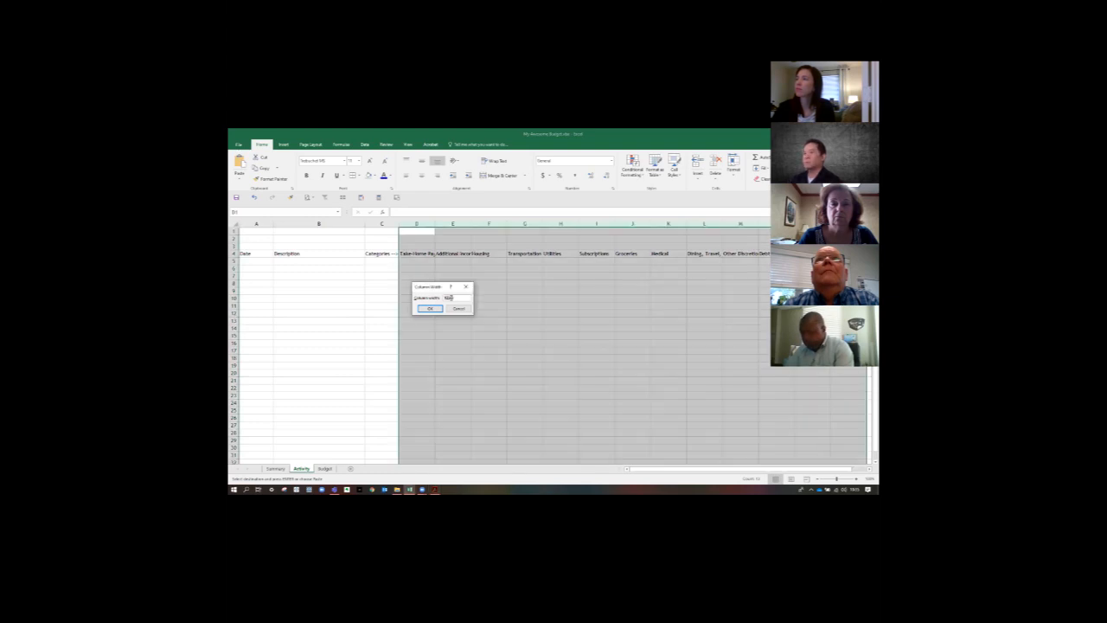
key(Return)
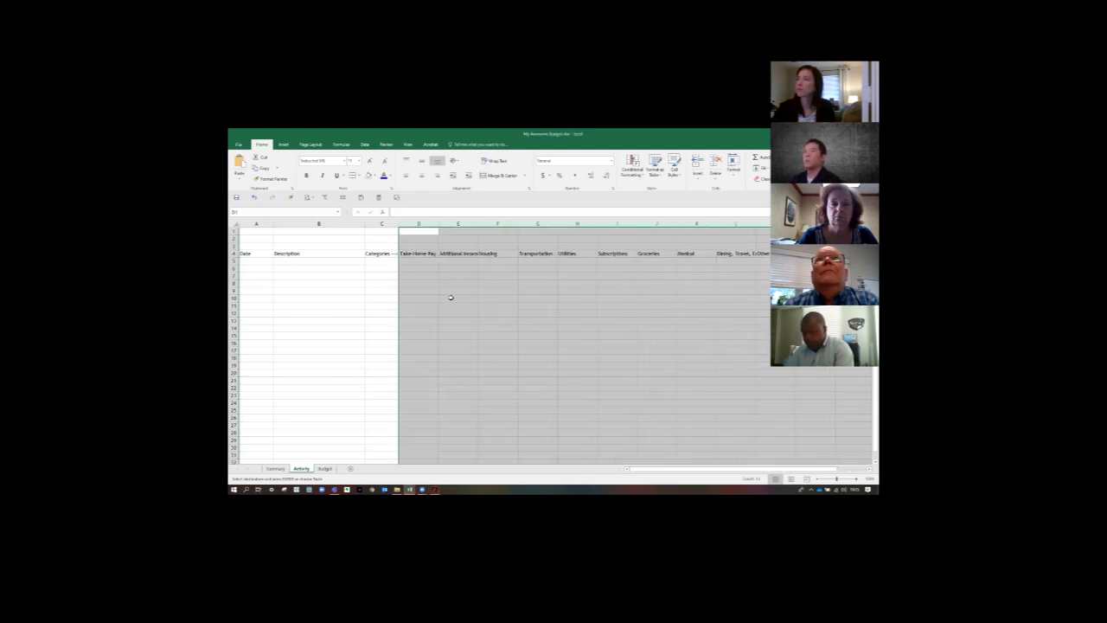
- Check the column width setting of the category columns D:P, leaving it as it is
click(492, 290)
mouse_move(419, 224)
mouse_down()
mouse_move(658, 242)
mouse_move(768, 224)
mouse_up()
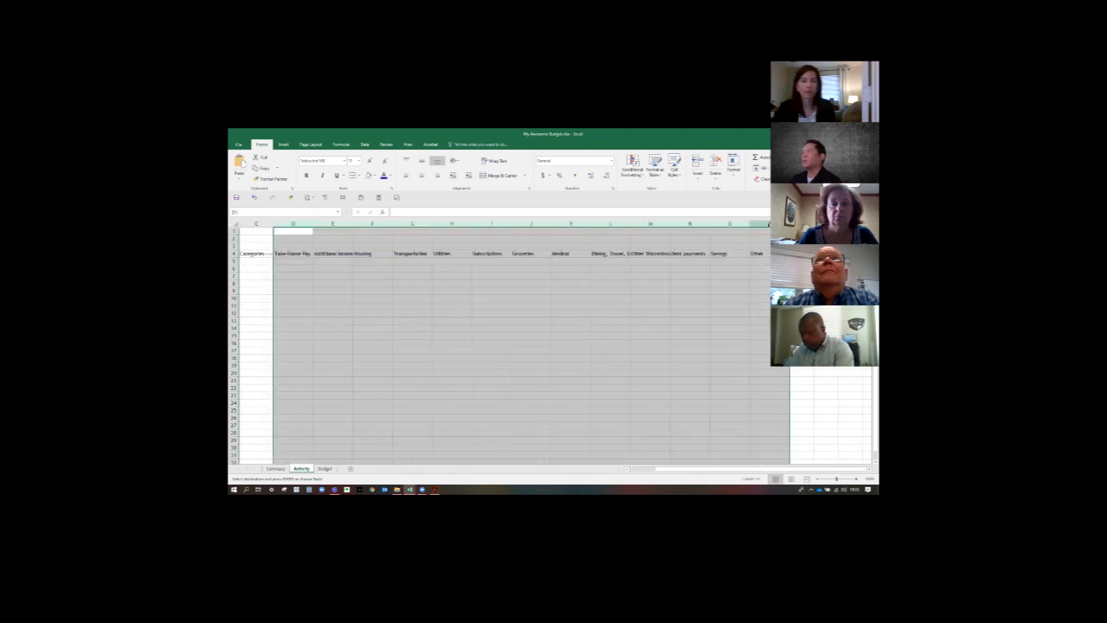
right_click(768, 226)
click(785, 307)
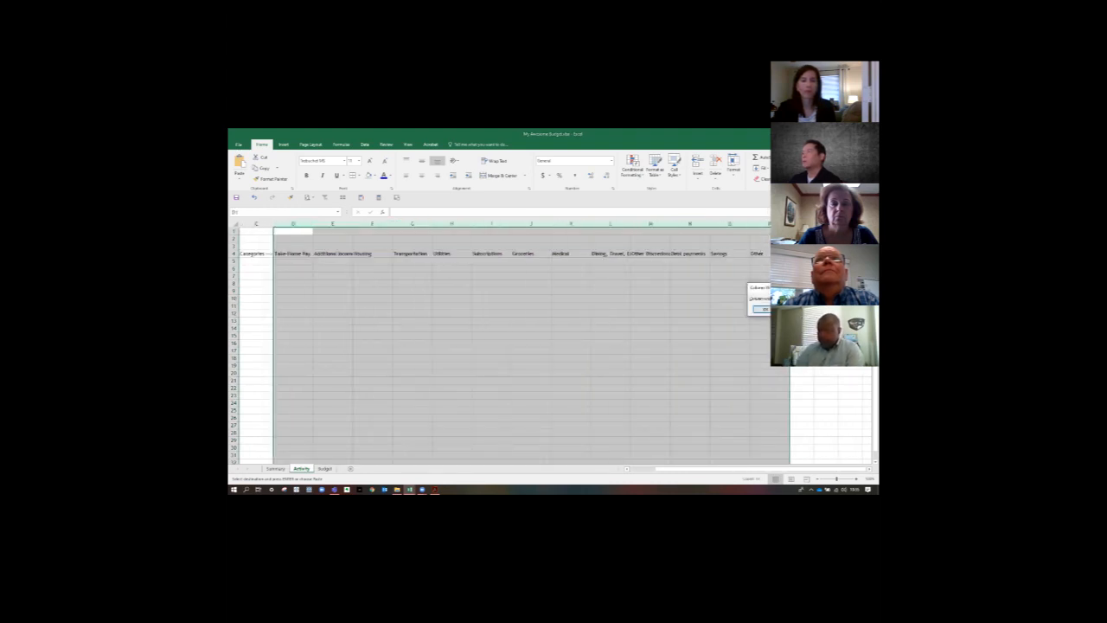
click(790, 309)
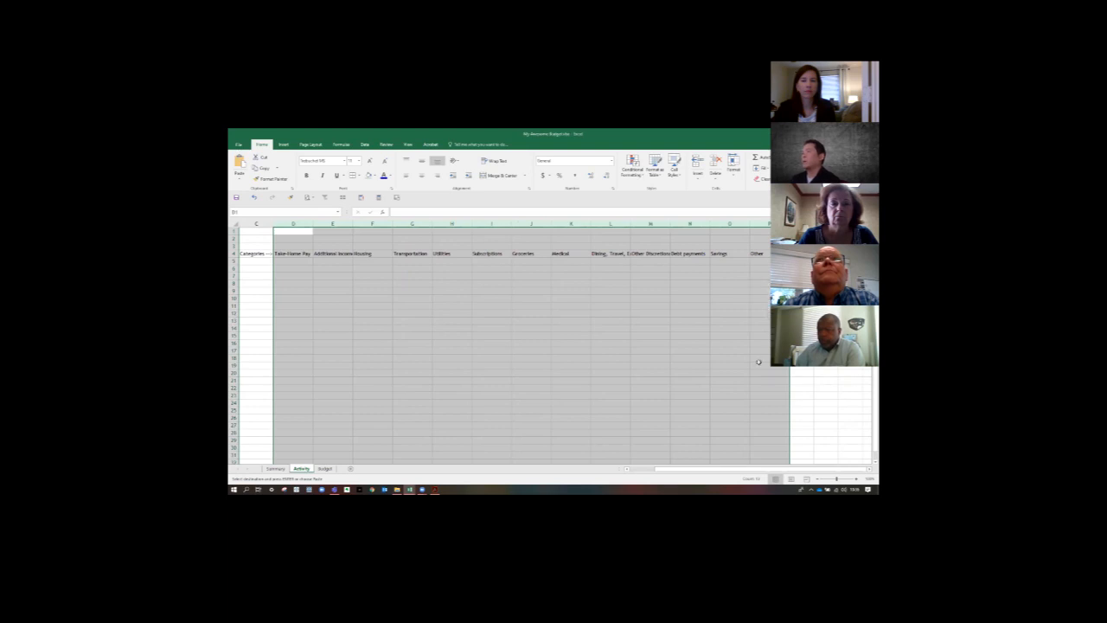
drag(732, 469, 617, 469)
click(459, 356)
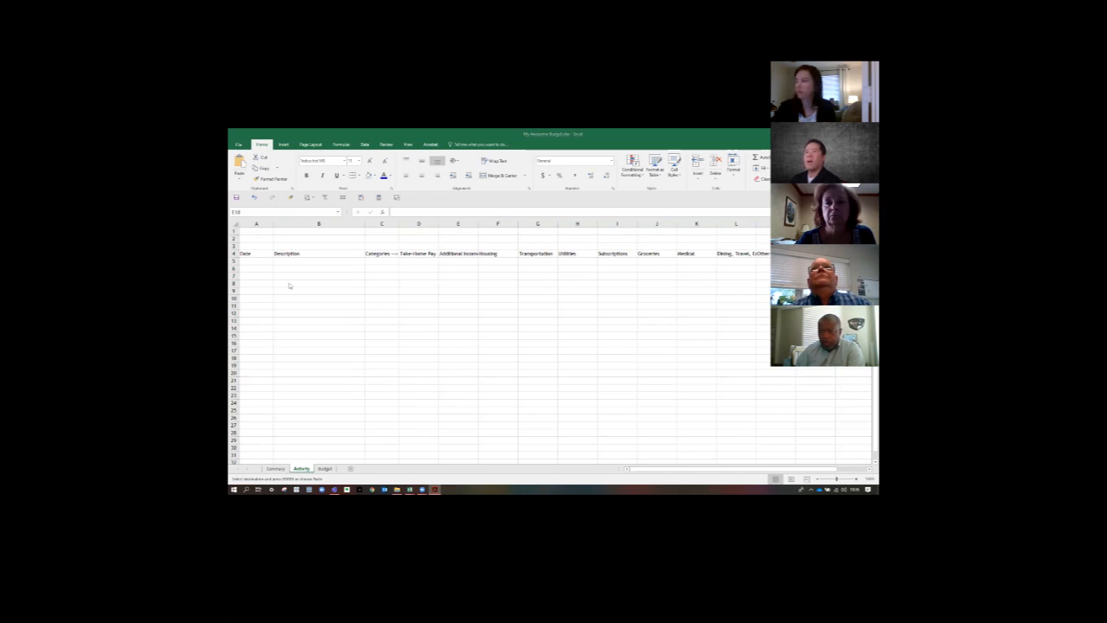
click(247, 223)
click(247, 223)
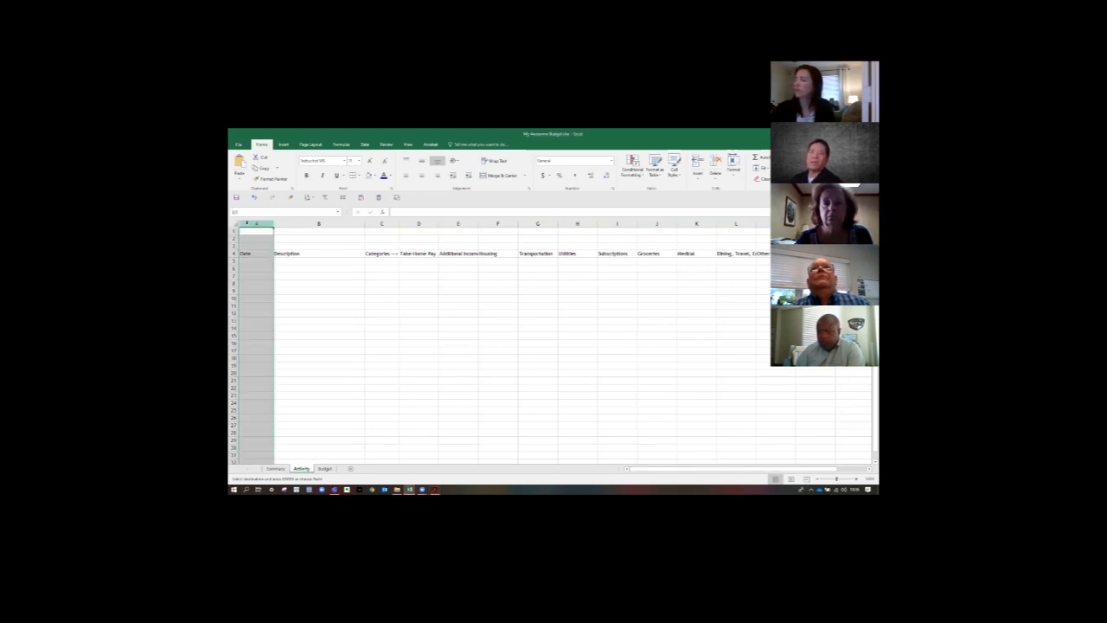
click(428, 225)
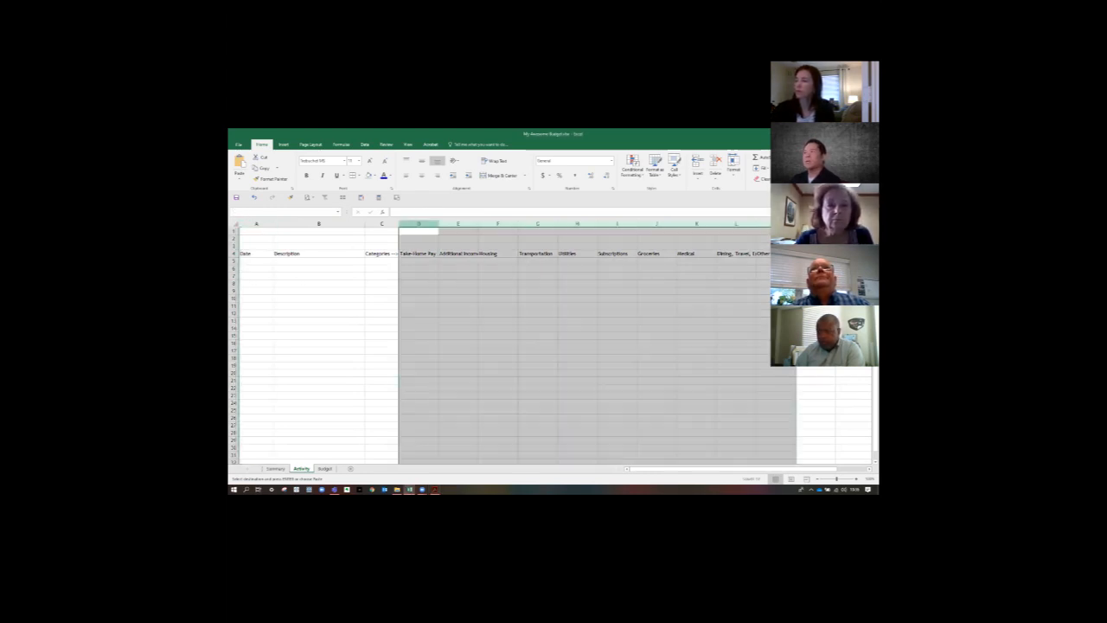
key(ctrl+shift+Right)
click(318, 224)
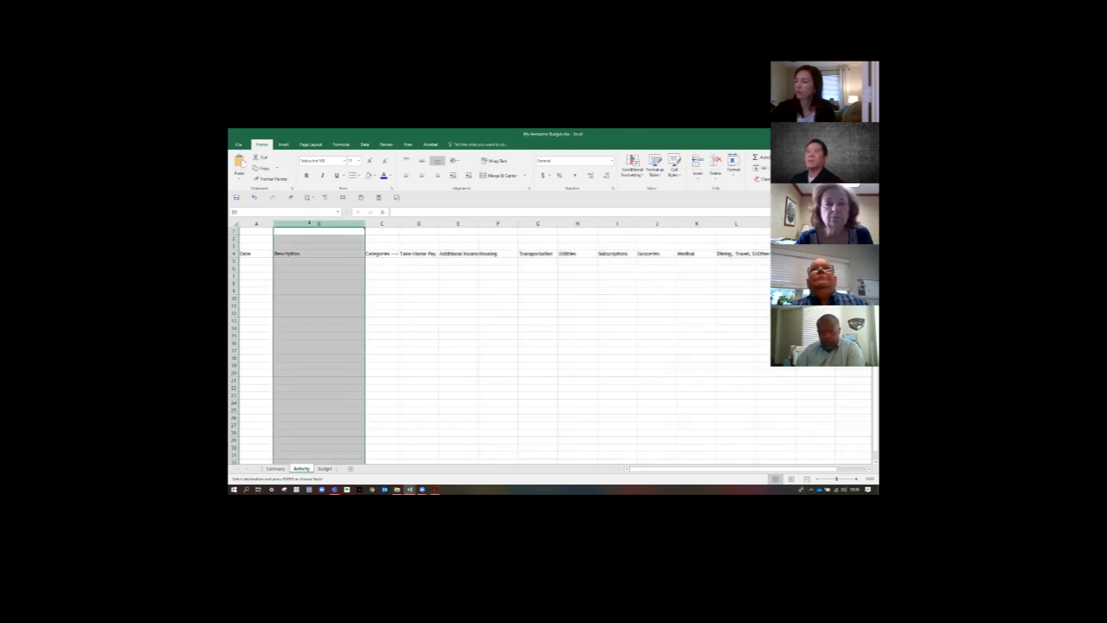
click(382, 224)
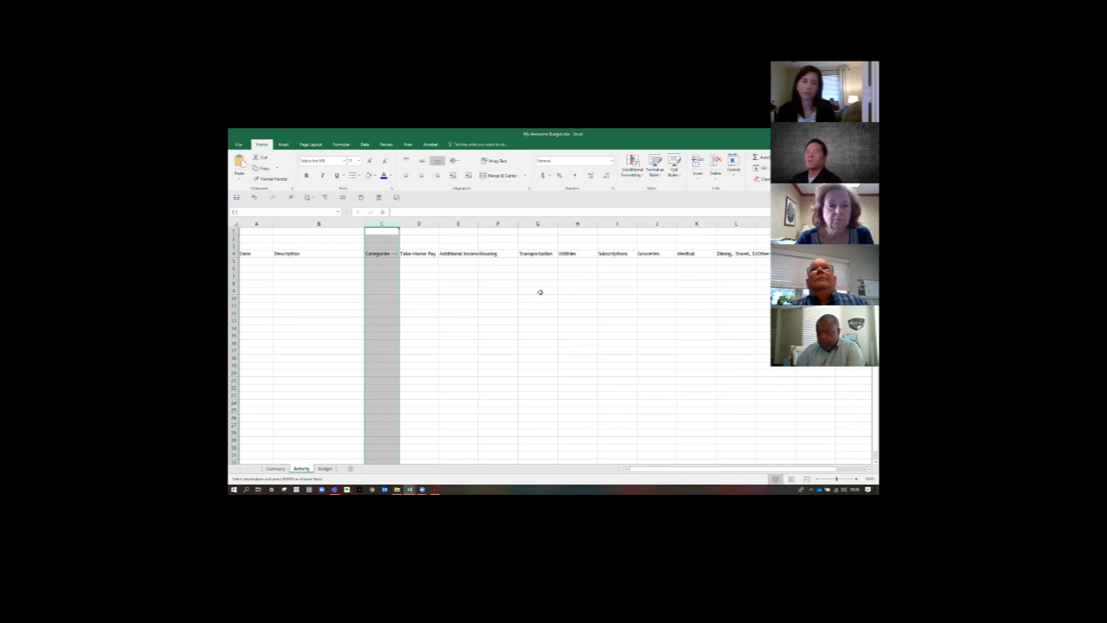
click(265, 287)
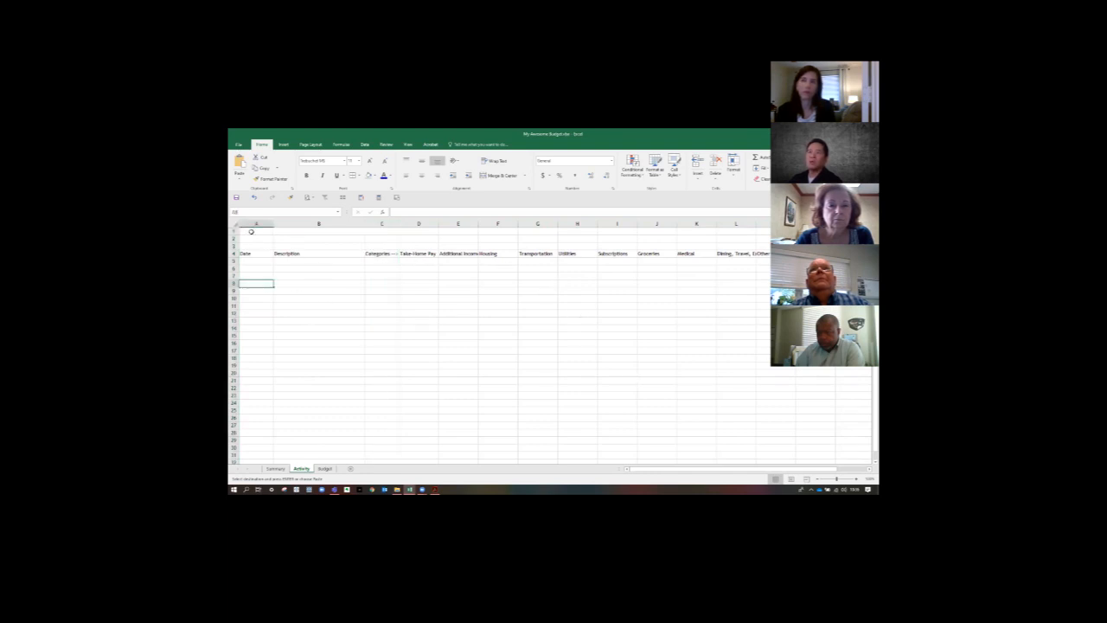
- Format the whole Date column A with the Short Date number format
click(253, 224)
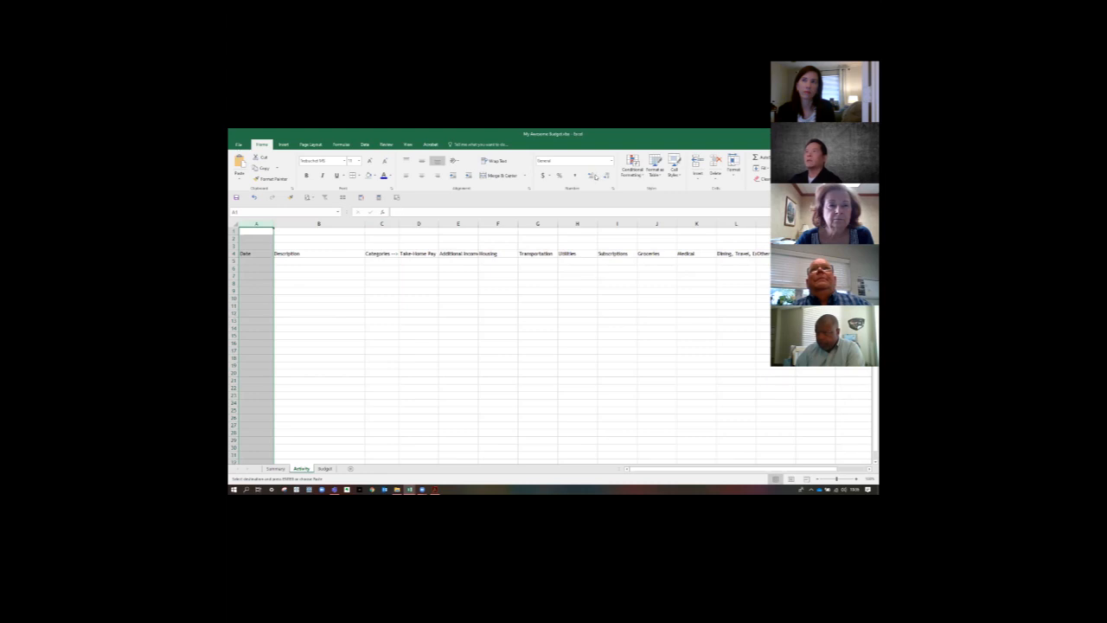
click(611, 161)
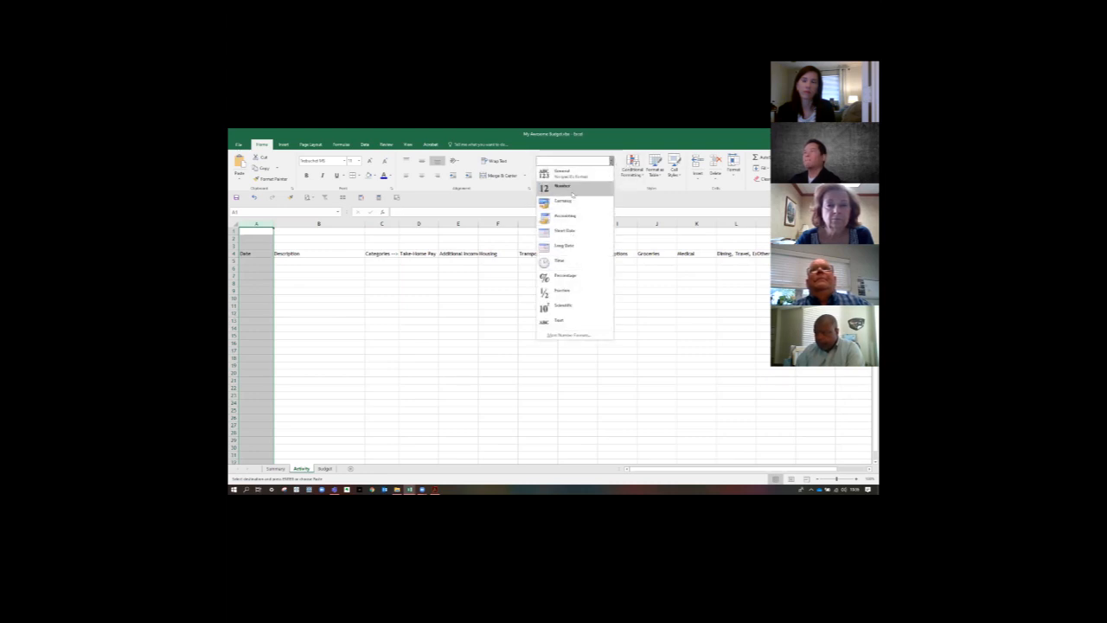
click(571, 172)
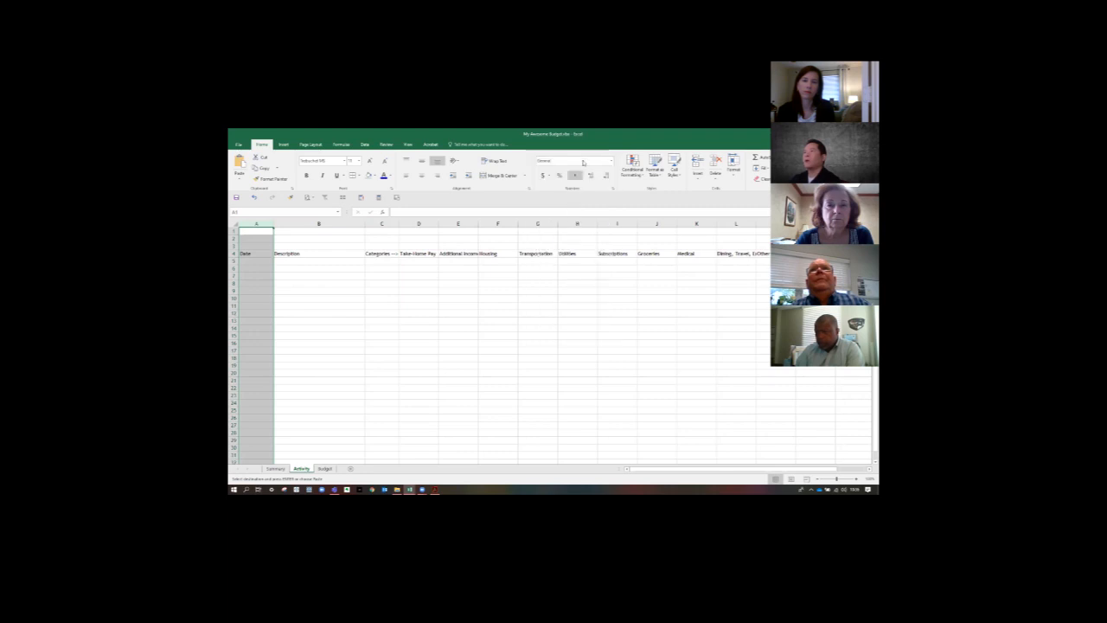
click(610, 162)
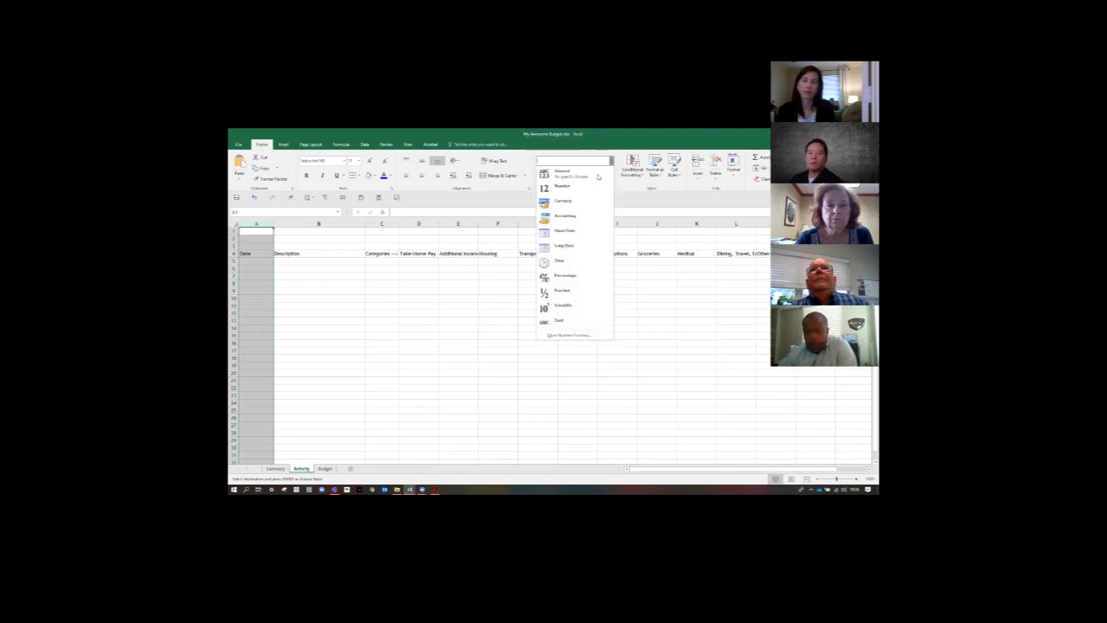
click(567, 230)
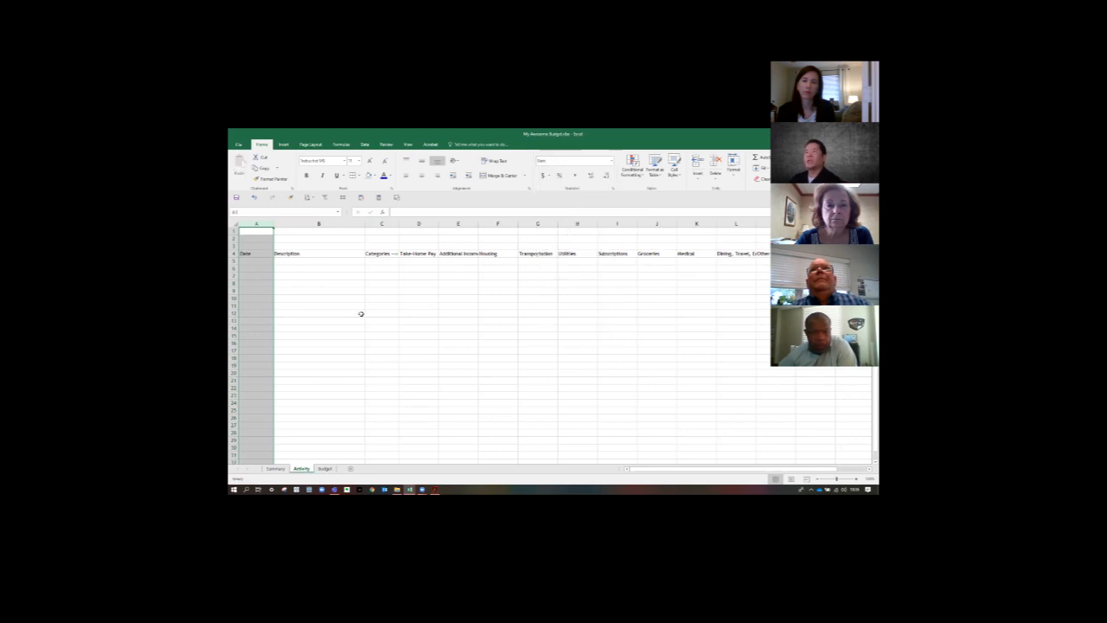
- Shade the whole Categories column C with a light grey fill
click(354, 314)
click(379, 224)
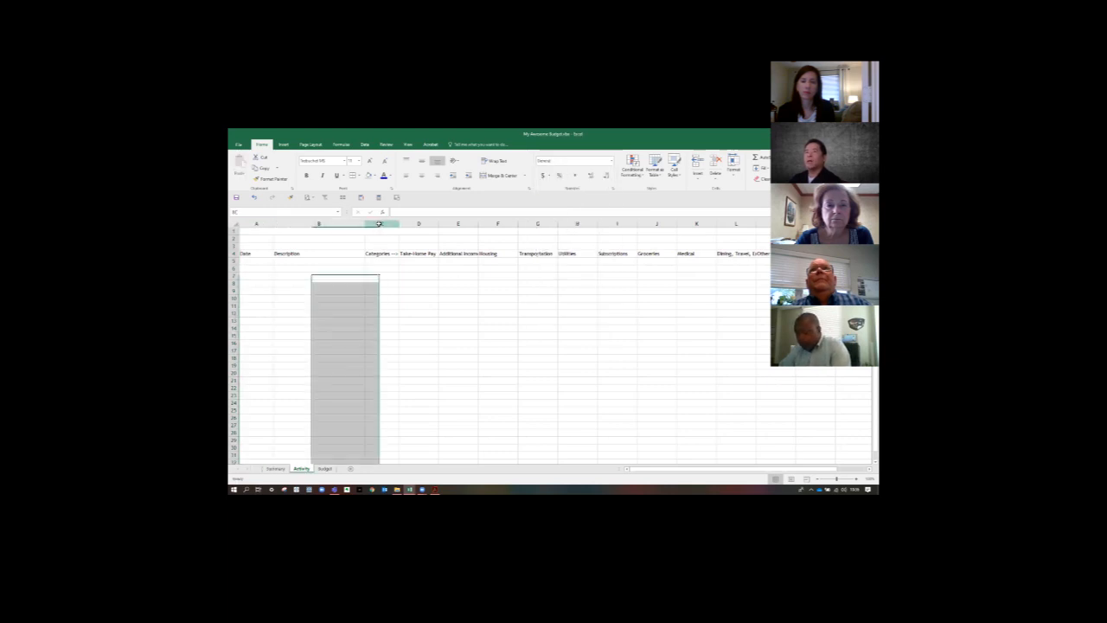
click(317, 223)
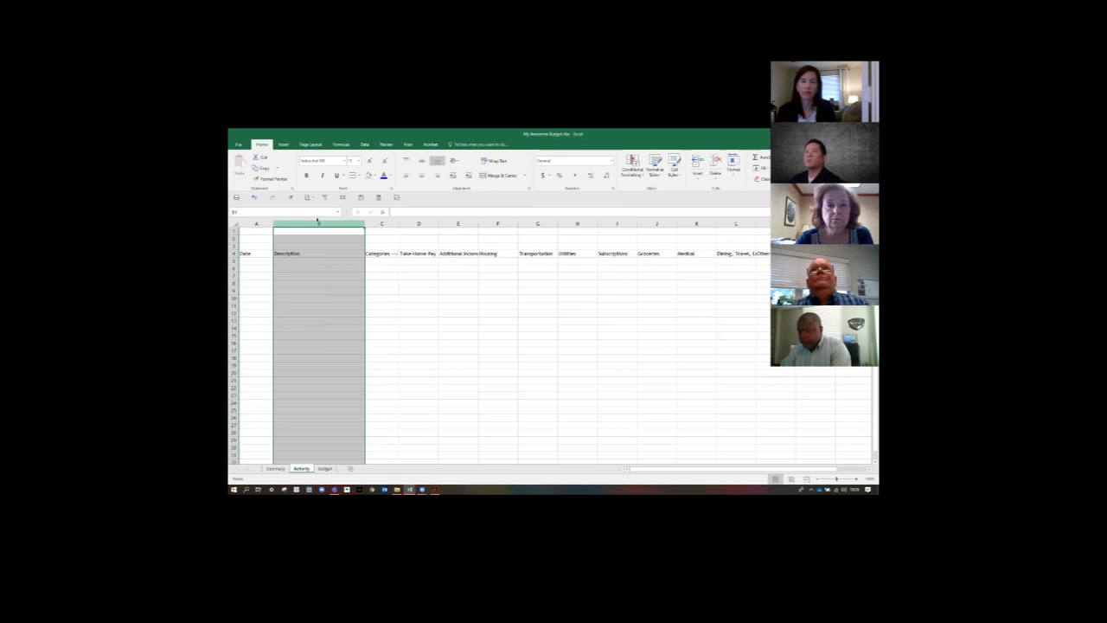
click(387, 224)
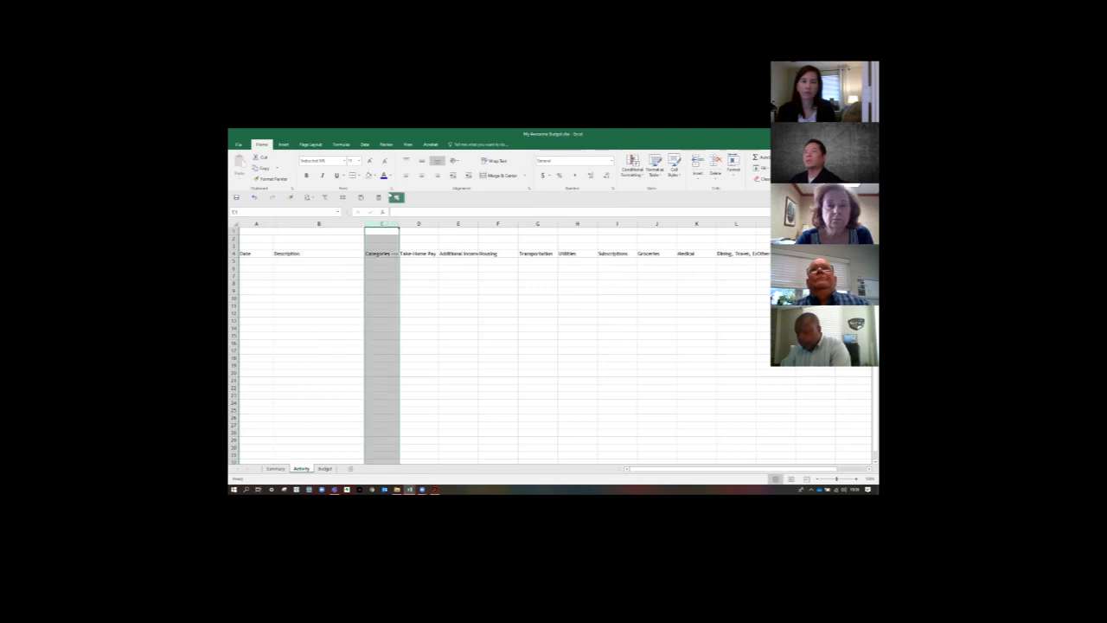
click(367, 176)
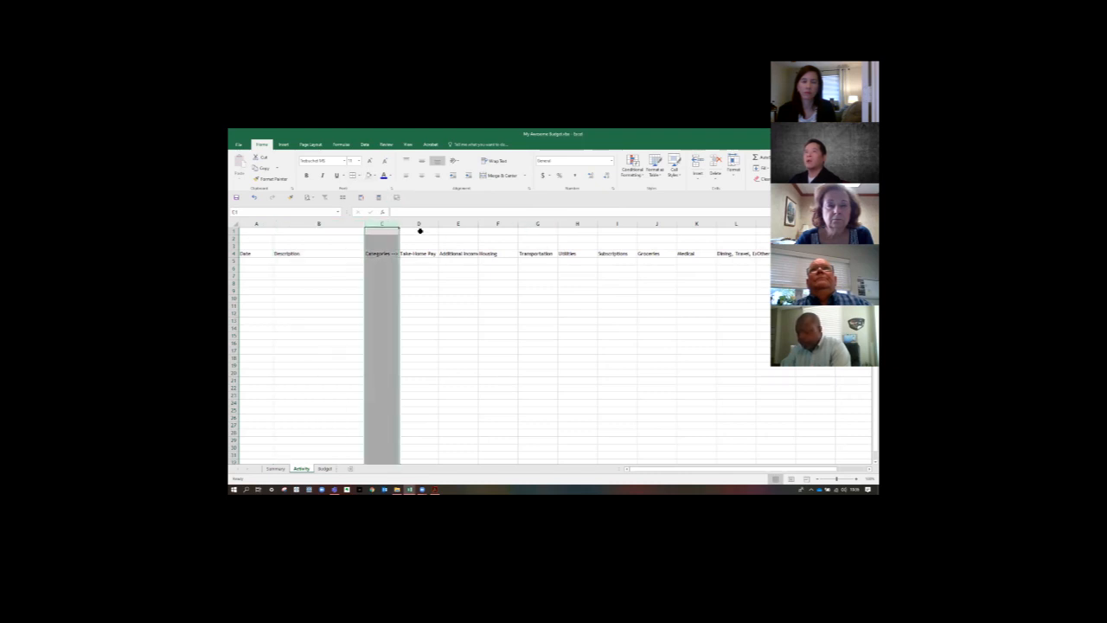
- Apply the Accounting number format with the dollar symbol to category columns D:P, Take-Home Pay through Other
drag(420, 230, 779, 251)
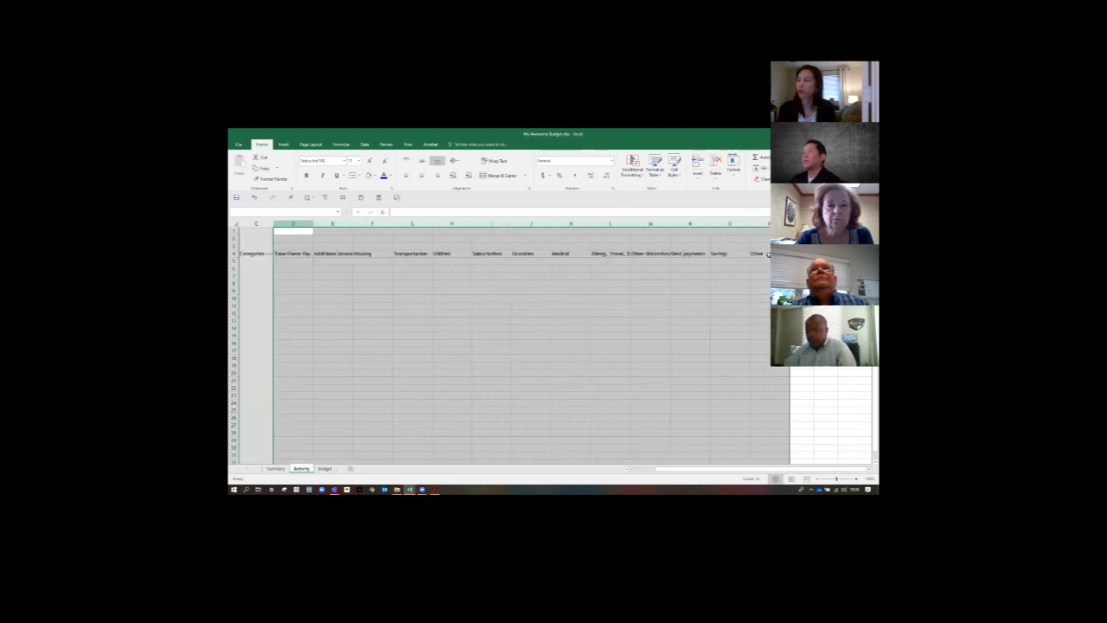
click(542, 177)
click(544, 304)
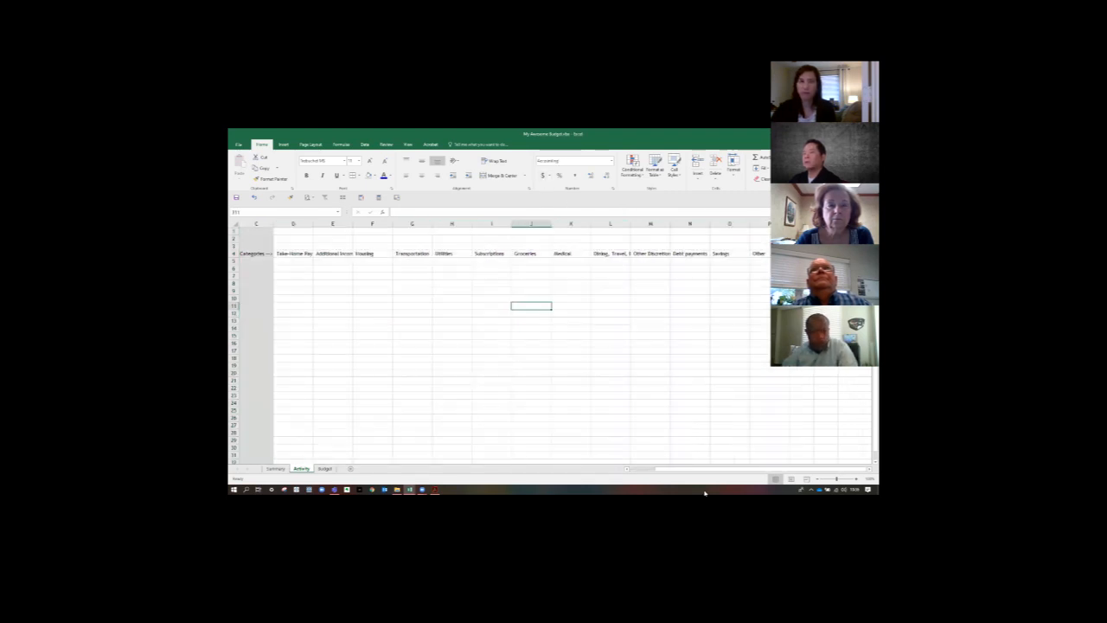
- Test the Accounting format by entering 5 in cell E12, and clear the cell again
drag(689, 469, 627, 466)
click(474, 311)
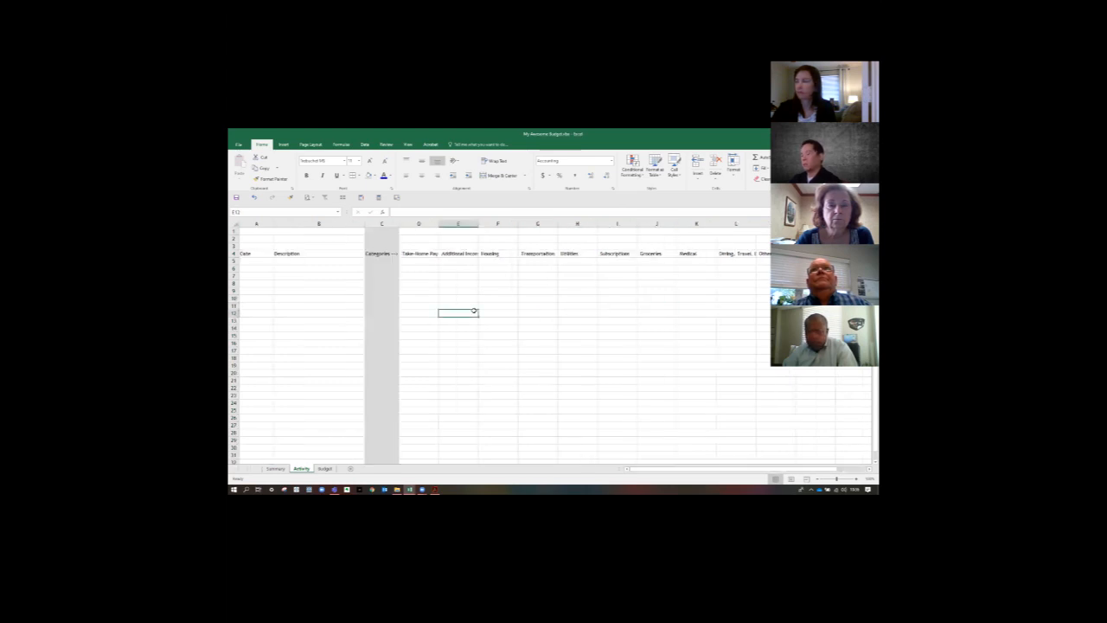
text(5)
click(481, 329)
click(459, 314)
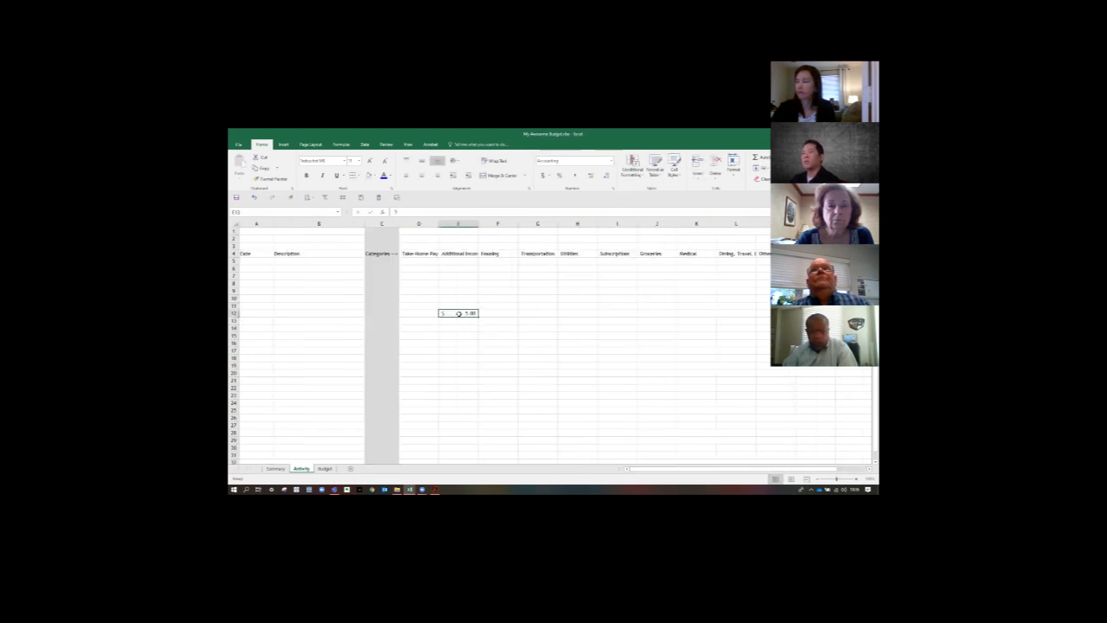
key(Delete)
click(513, 350)
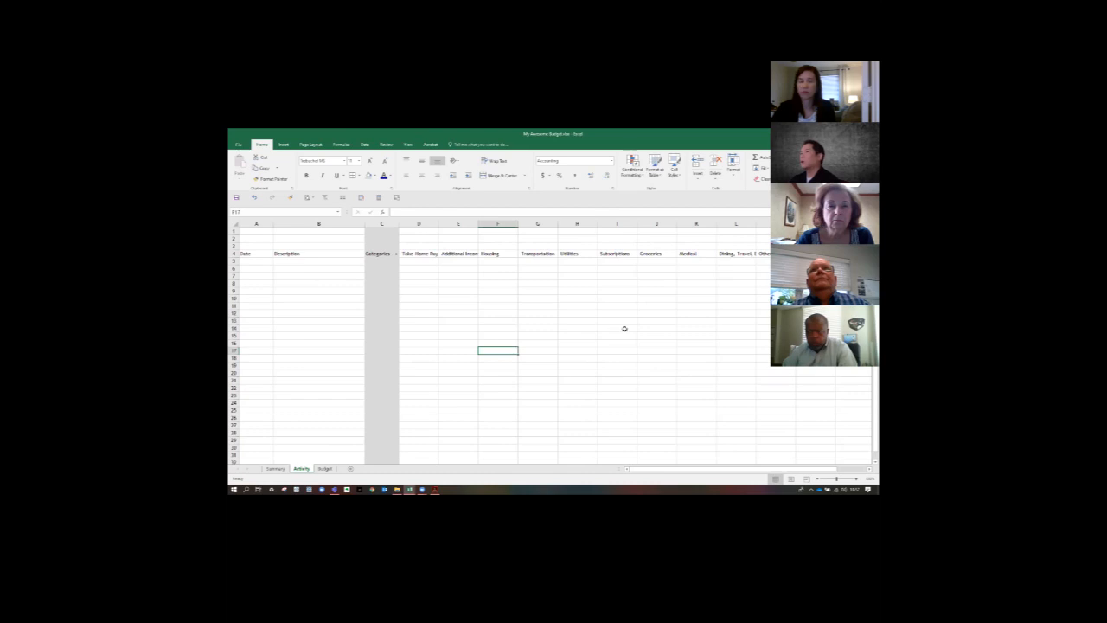
key(alt+Tab)
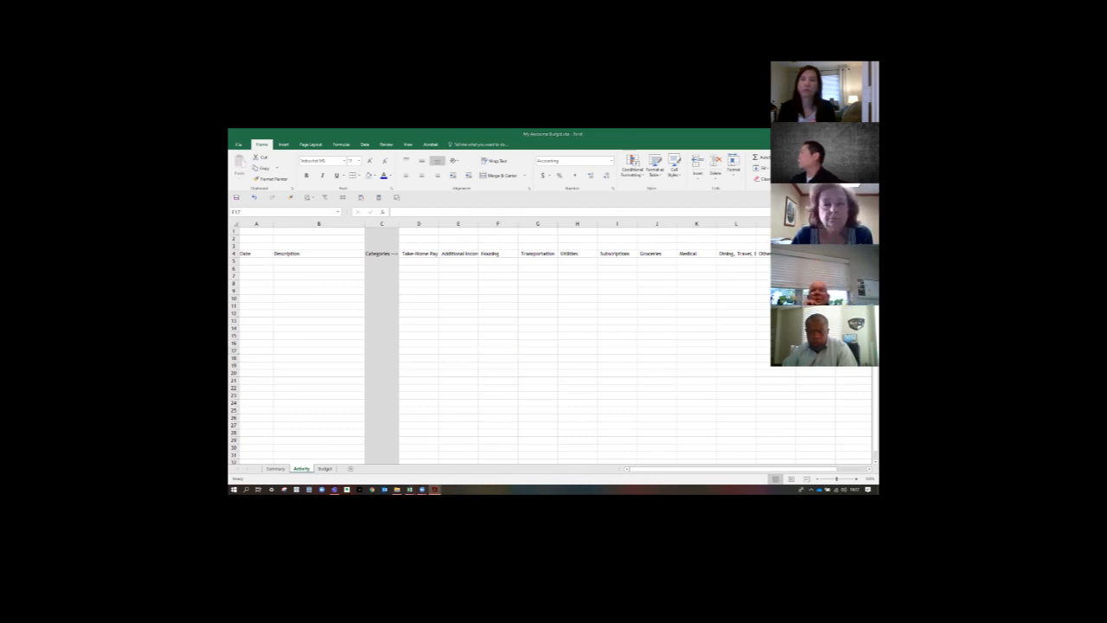
key(alt+Tab)
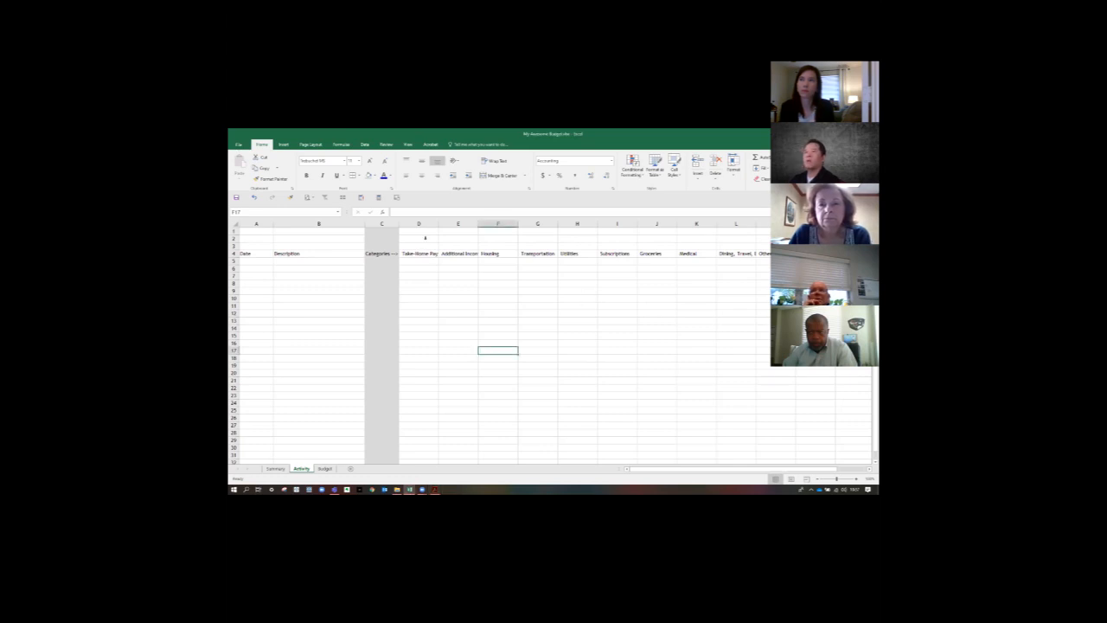
- Examine the number format categories available for columns D:P, including Currency, Date, Time and Custom, keeping Accounting as the format
drag(412, 221, 758, 433)
drag(709, 469, 630, 467)
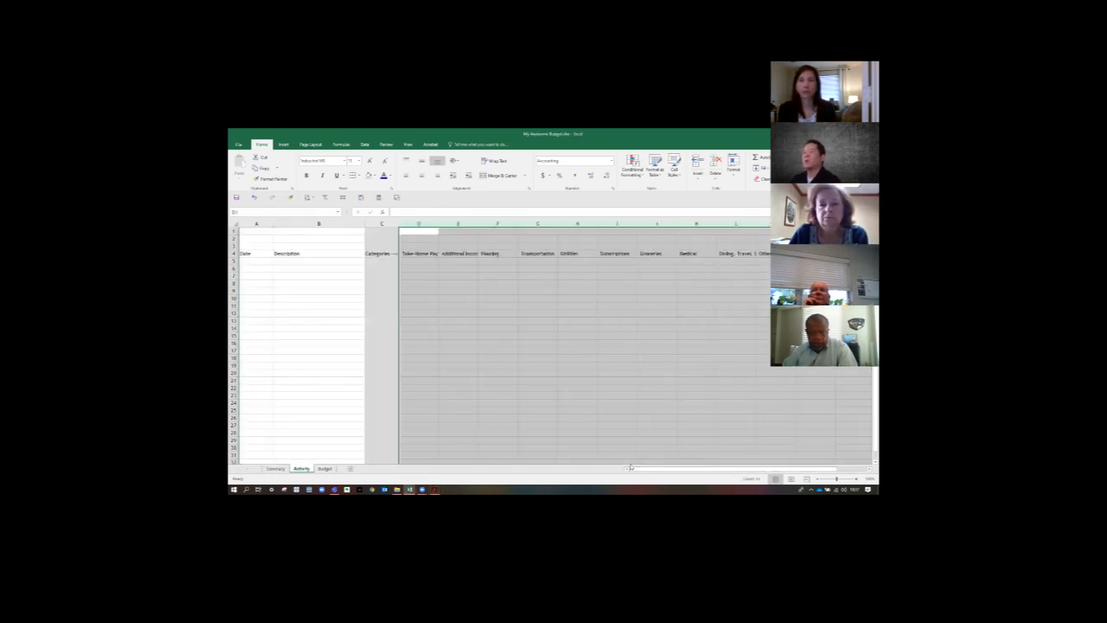
click(613, 188)
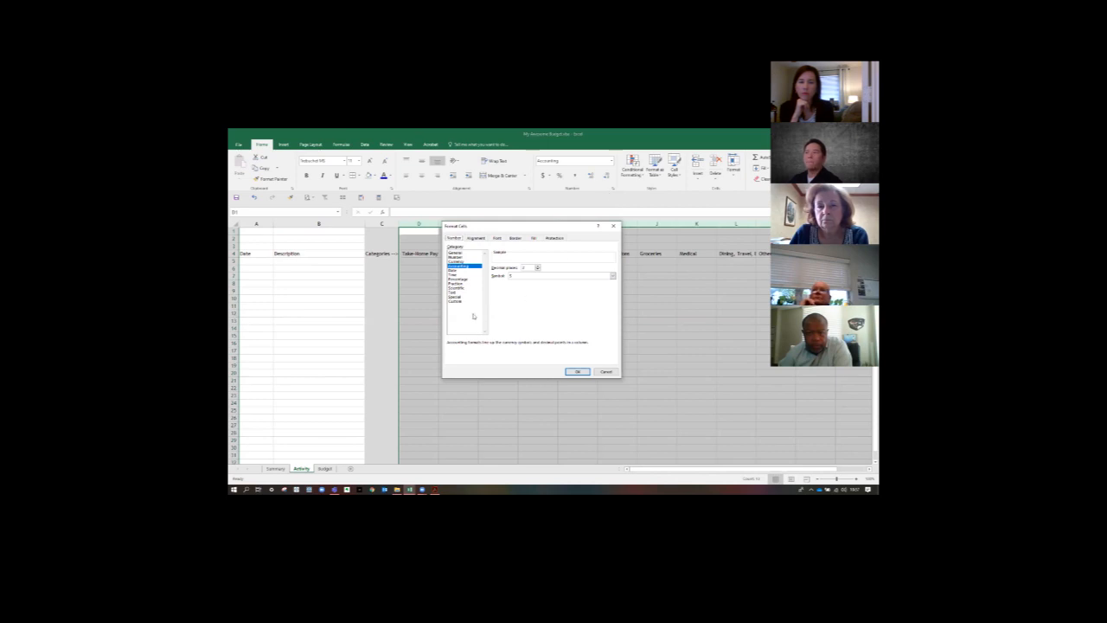
click(457, 261)
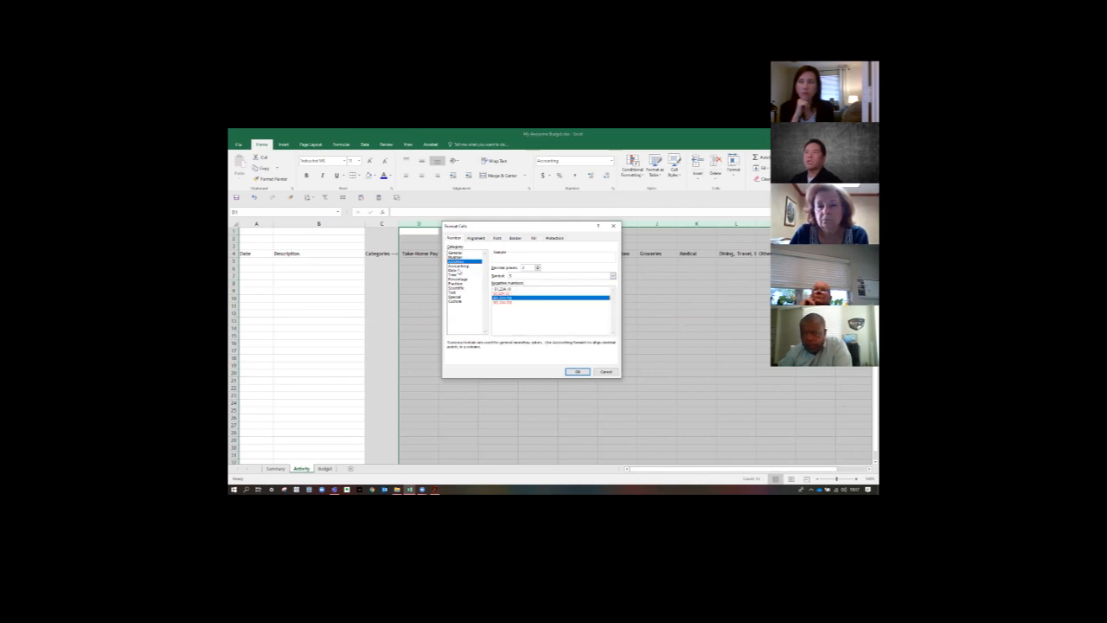
click(457, 270)
click(459, 266)
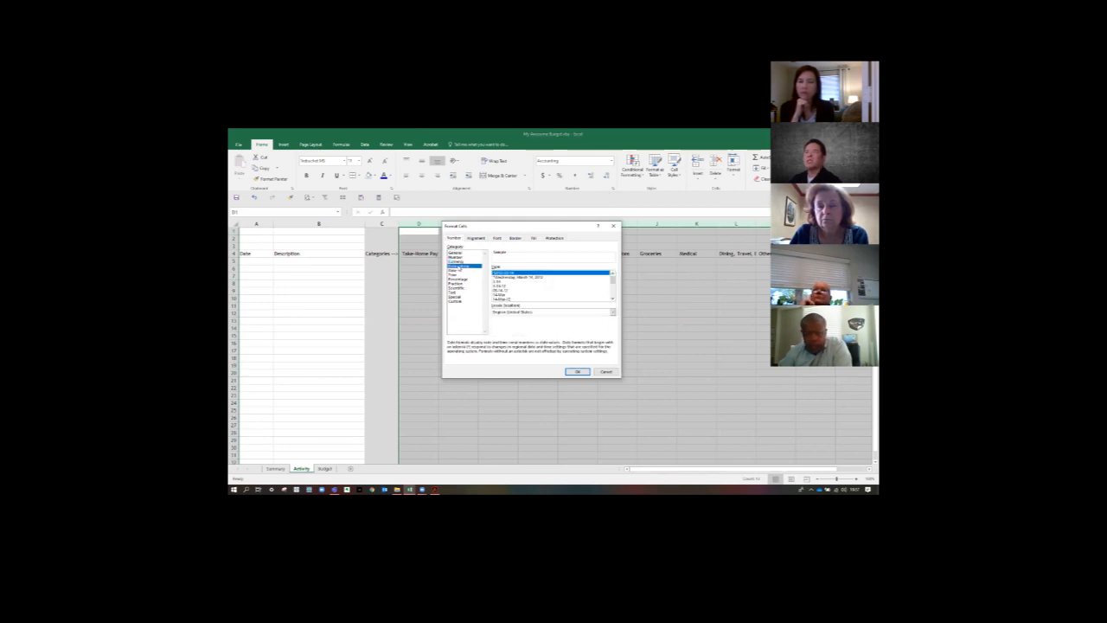
click(458, 258)
click(456, 253)
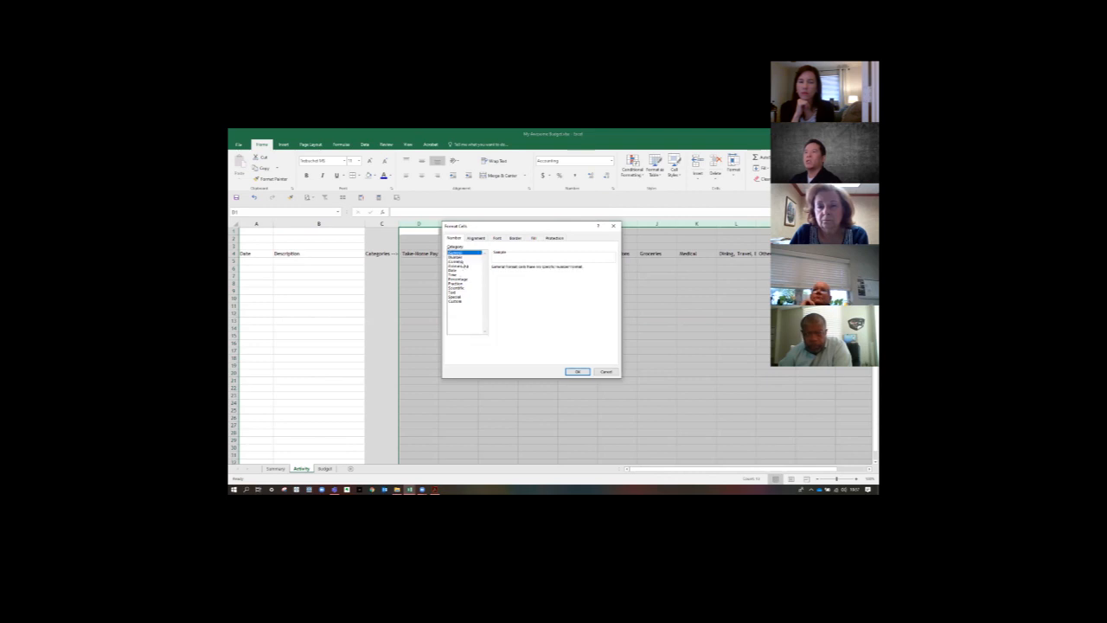
click(459, 279)
click(454, 274)
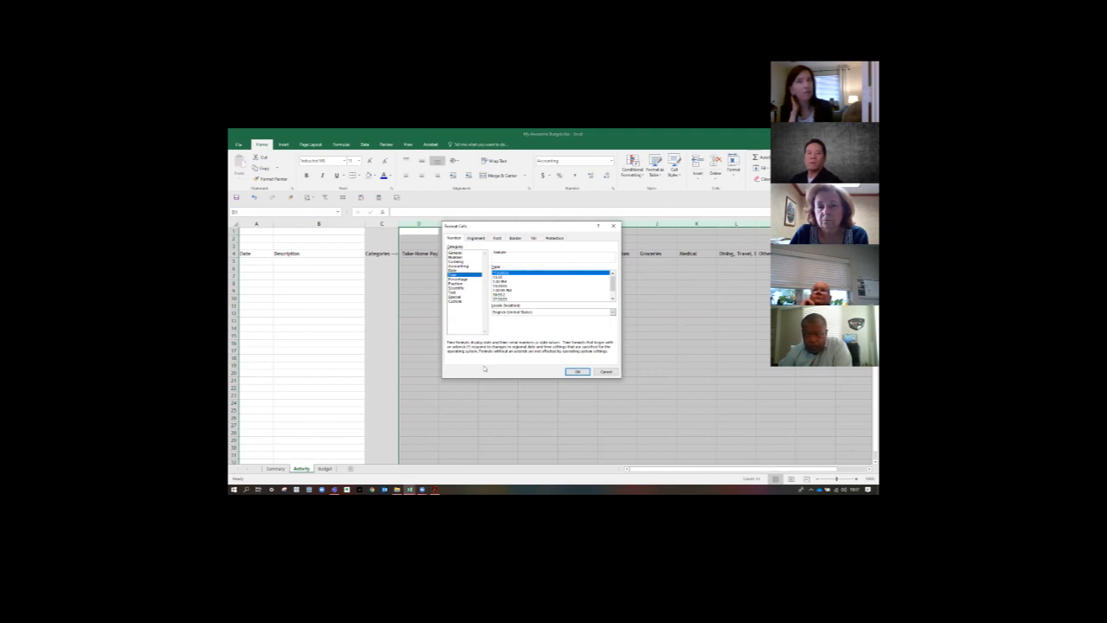
click(456, 302)
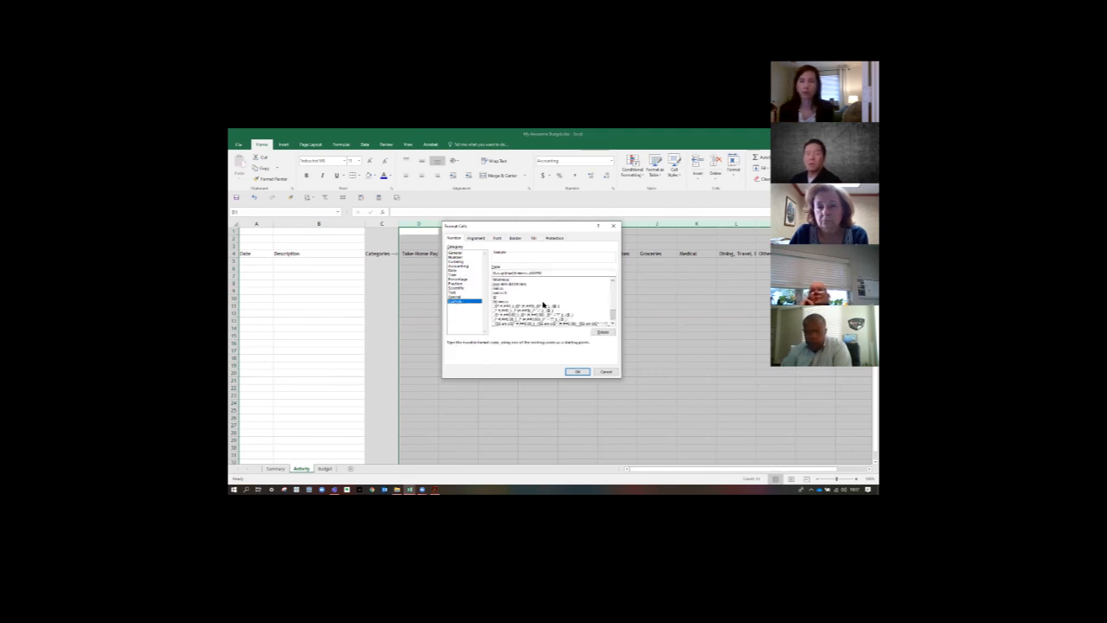
click(463, 266)
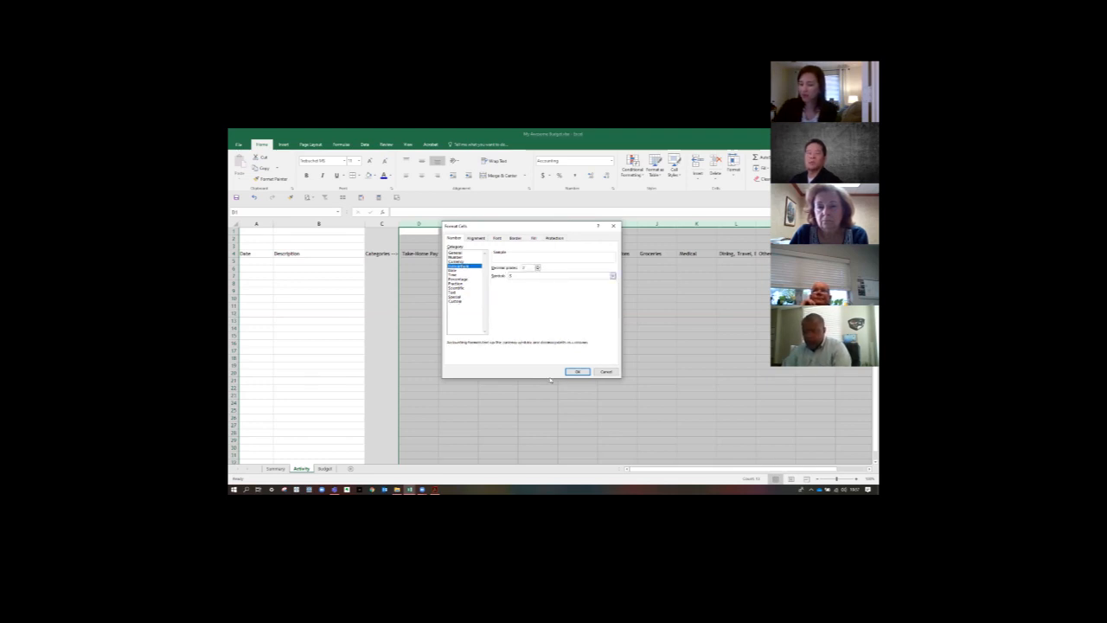
click(576, 371)
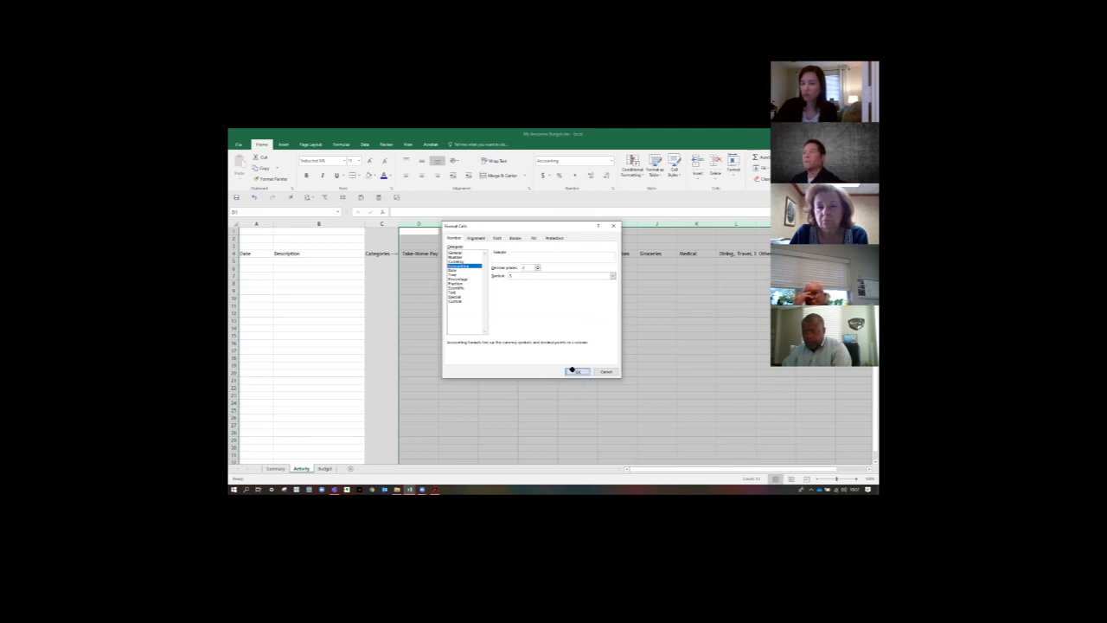
click(498, 341)
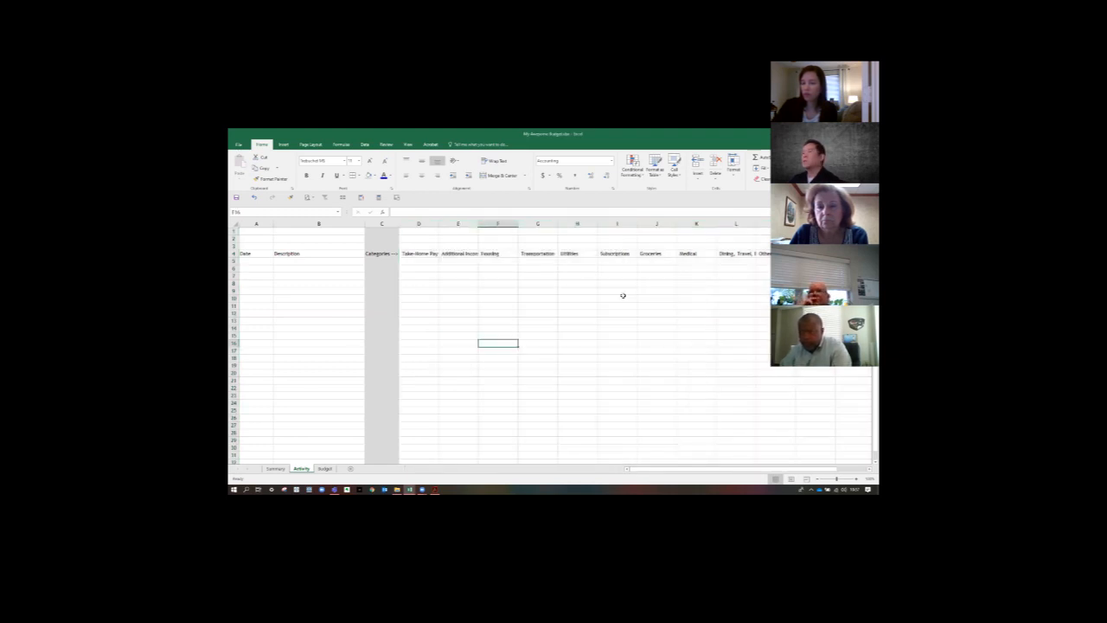
- Make the headings in row 4 bold, underlined and centered, with their text wrapped within the cells
click(435, 490)
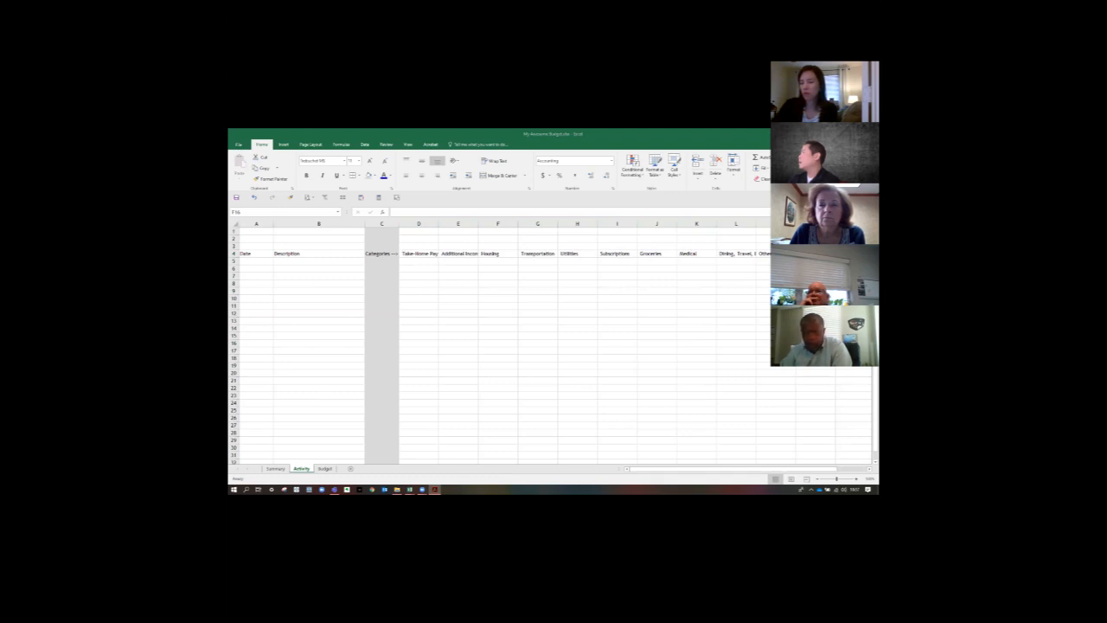
click(620, 330)
click(234, 253)
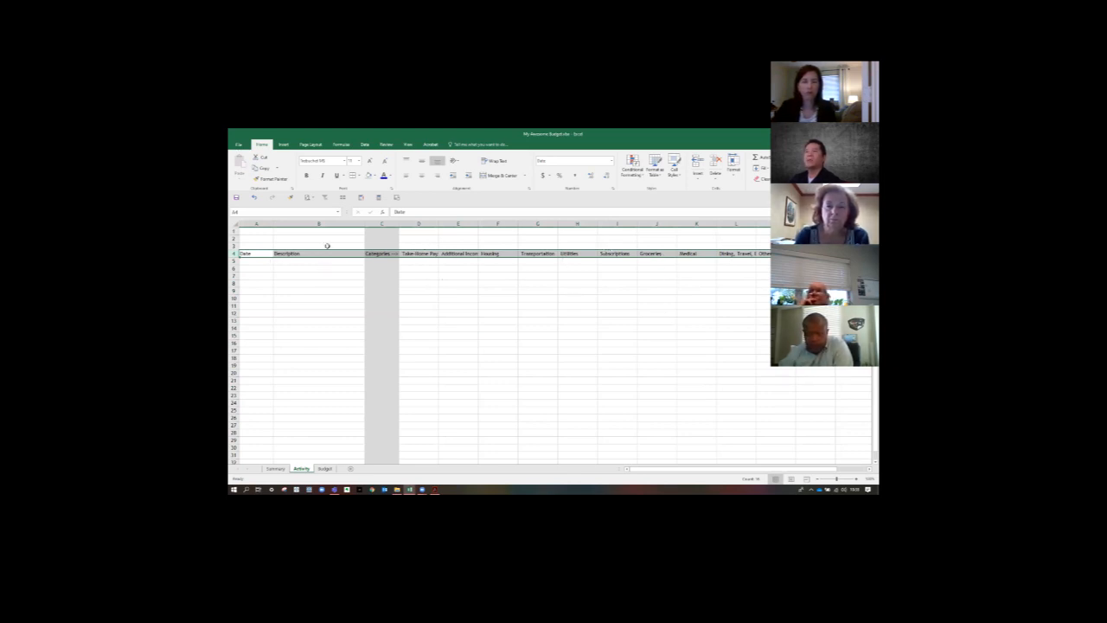
click(306, 175)
click(338, 175)
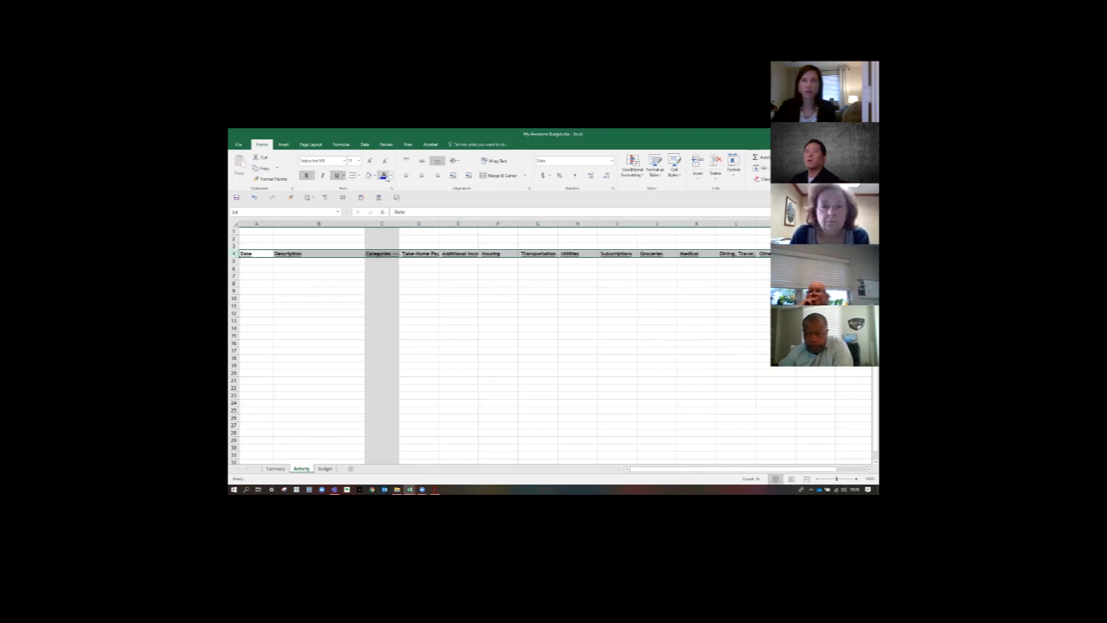
click(421, 176)
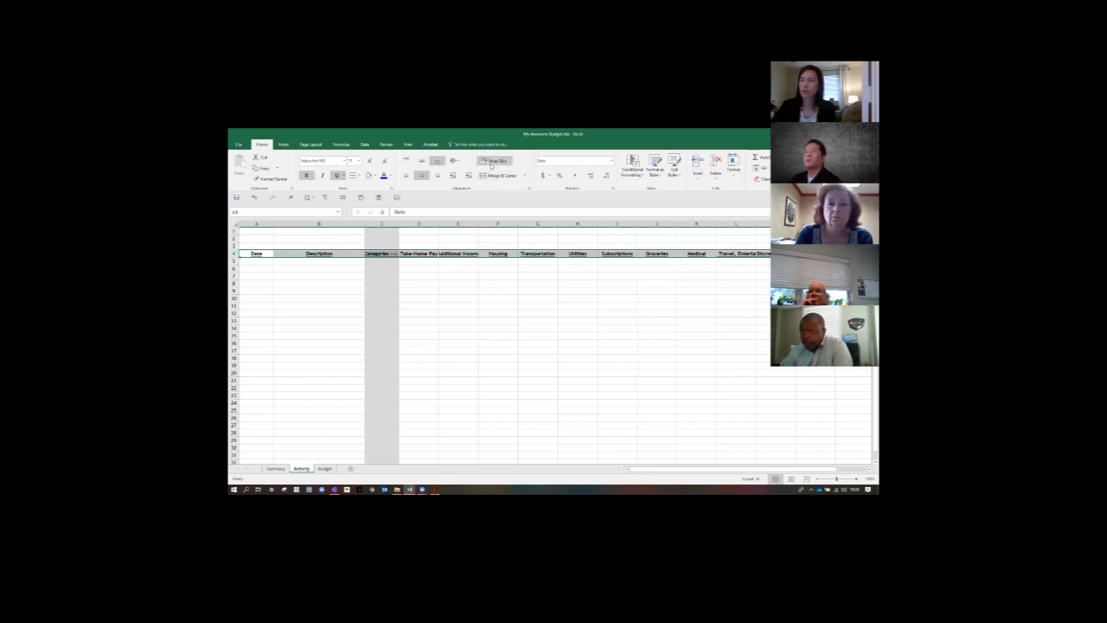
click(494, 161)
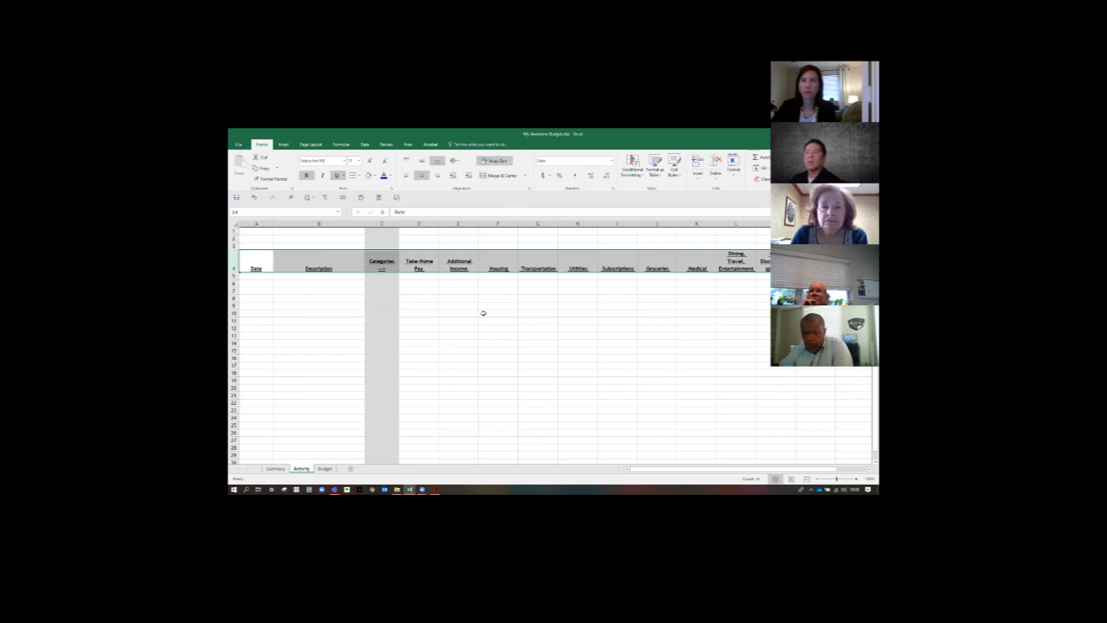
click(534, 299)
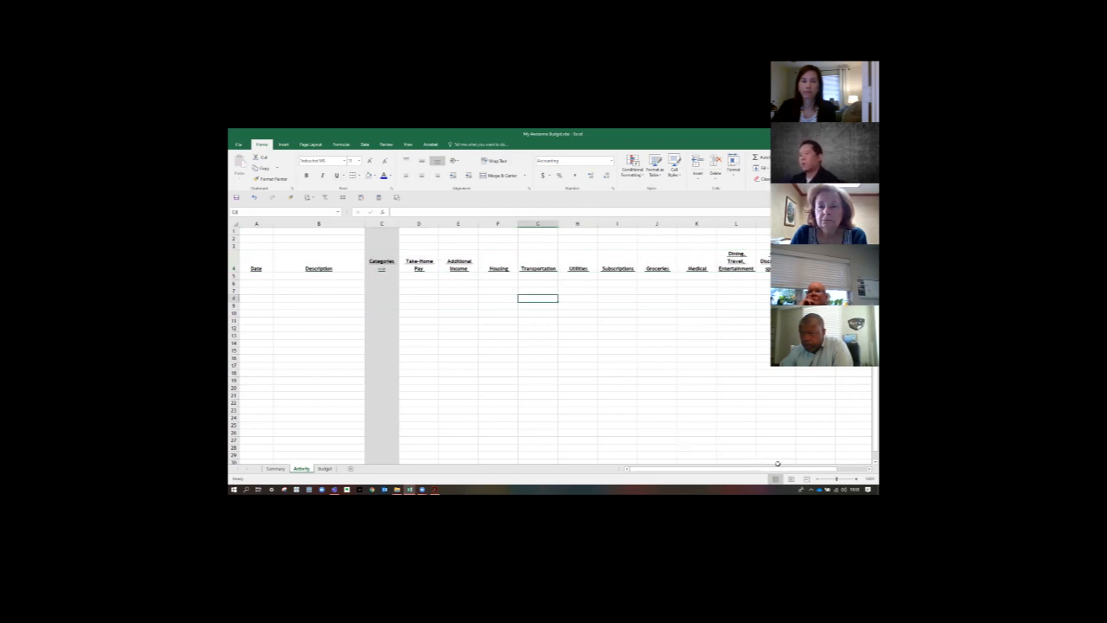
- Bring up the My Budget - Project Excel Sample workbook, maximize its window and examine the last entries on its Activity sheet
drag(750, 469, 705, 476)
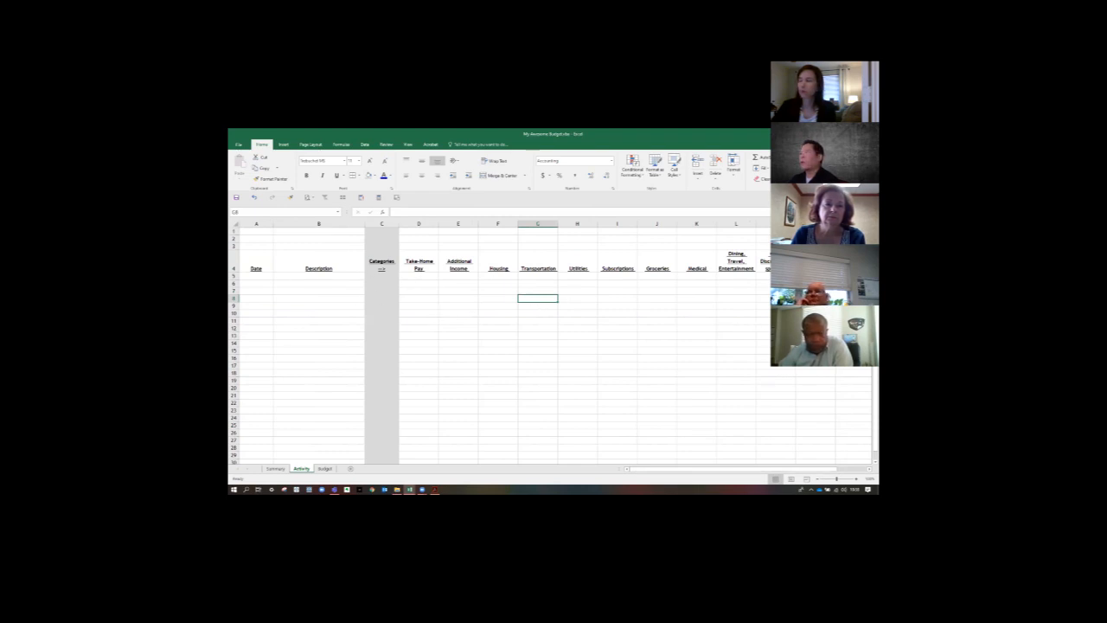
drag(229, 180, 410, 180)
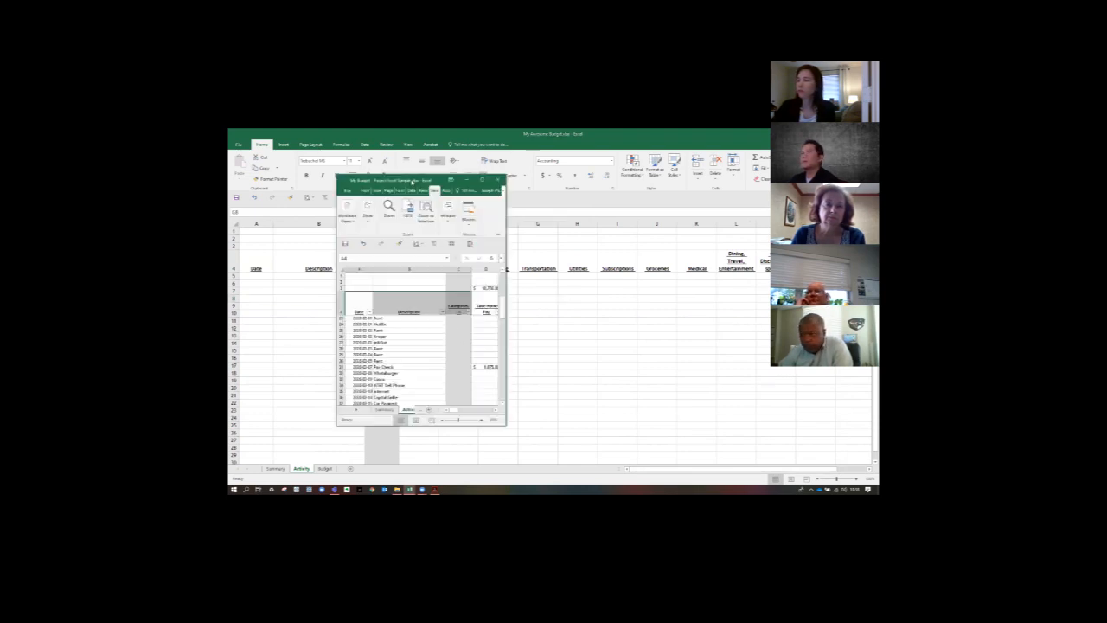
double_click(411, 180)
scroll(532, 336, down, 20)
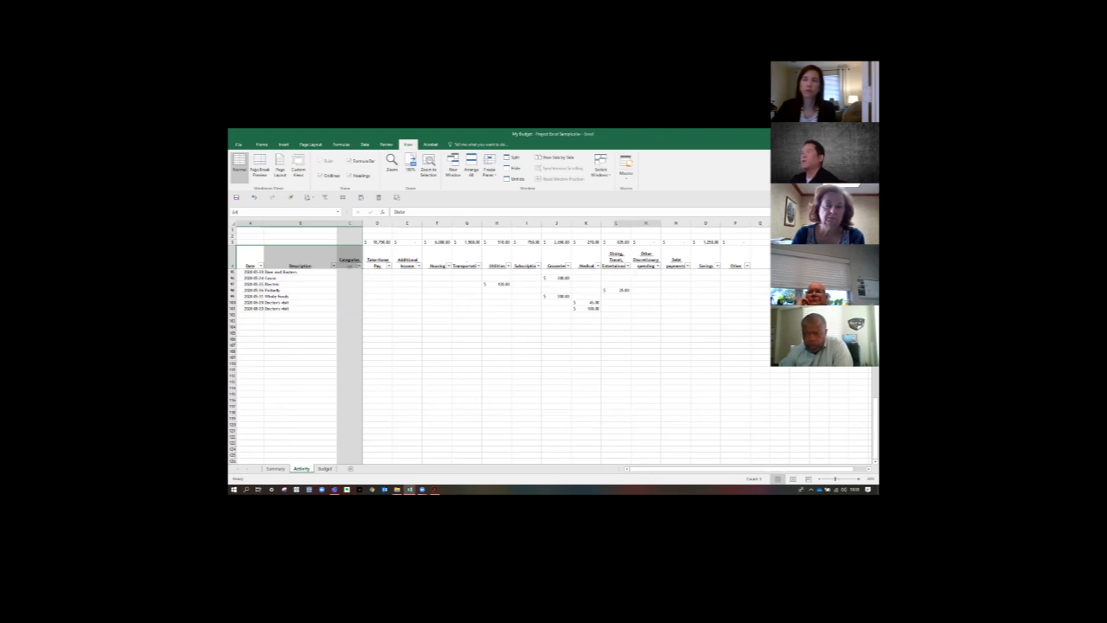
- Return to the My Awesome Budget workbook and freeze the panes at cell D5, keeping rows 1 to 4 and columns A:C fixed
key(alt+Tab)
click(551, 296)
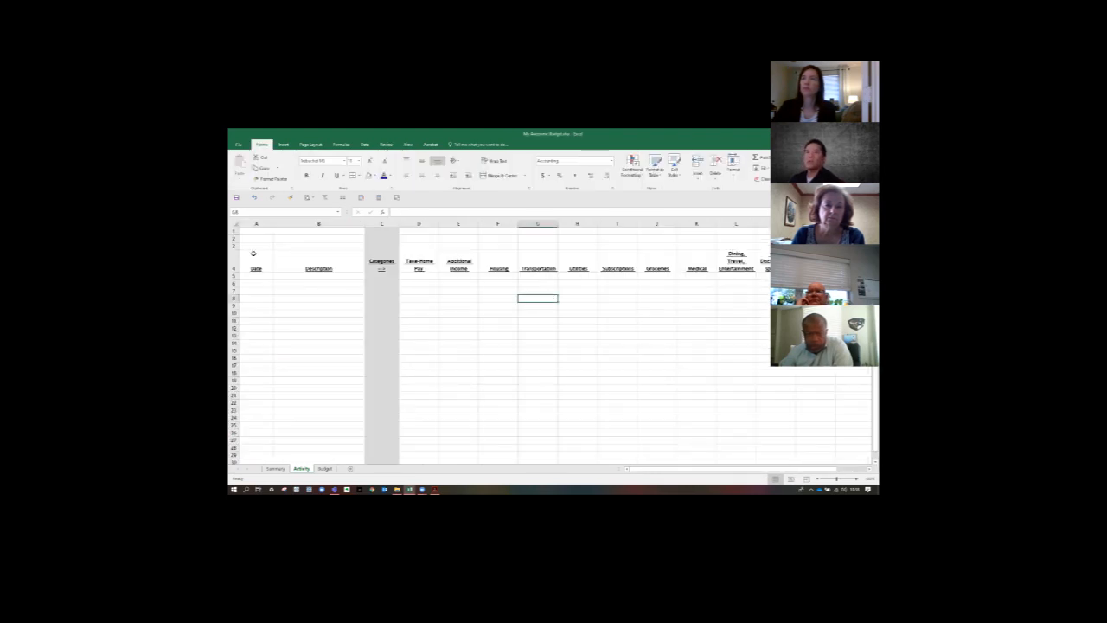
drag(256, 223, 382, 232)
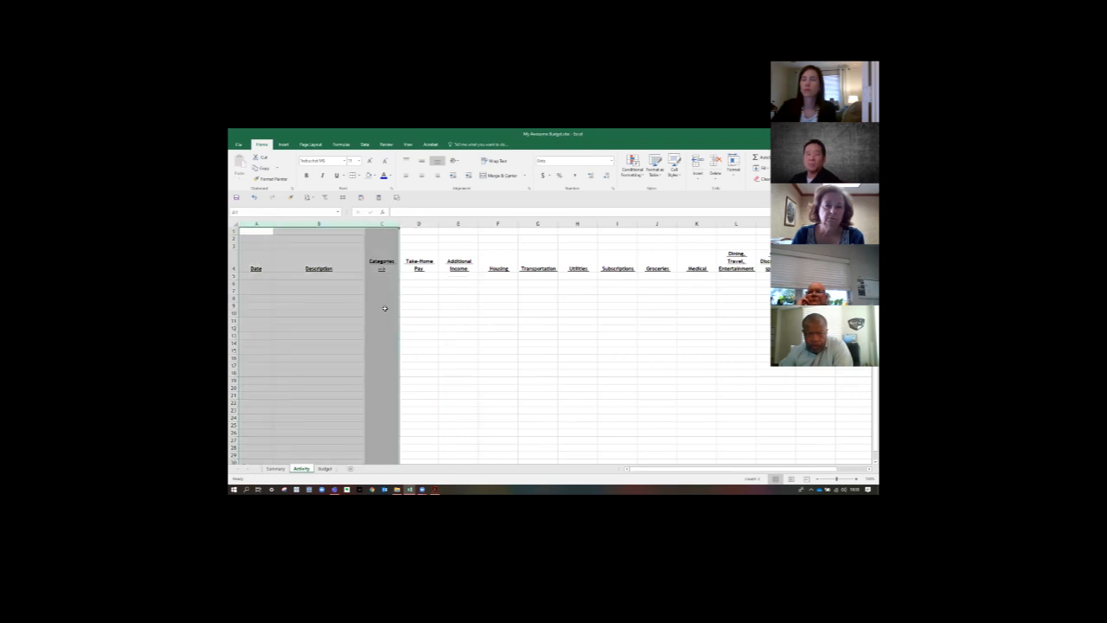
click(247, 230)
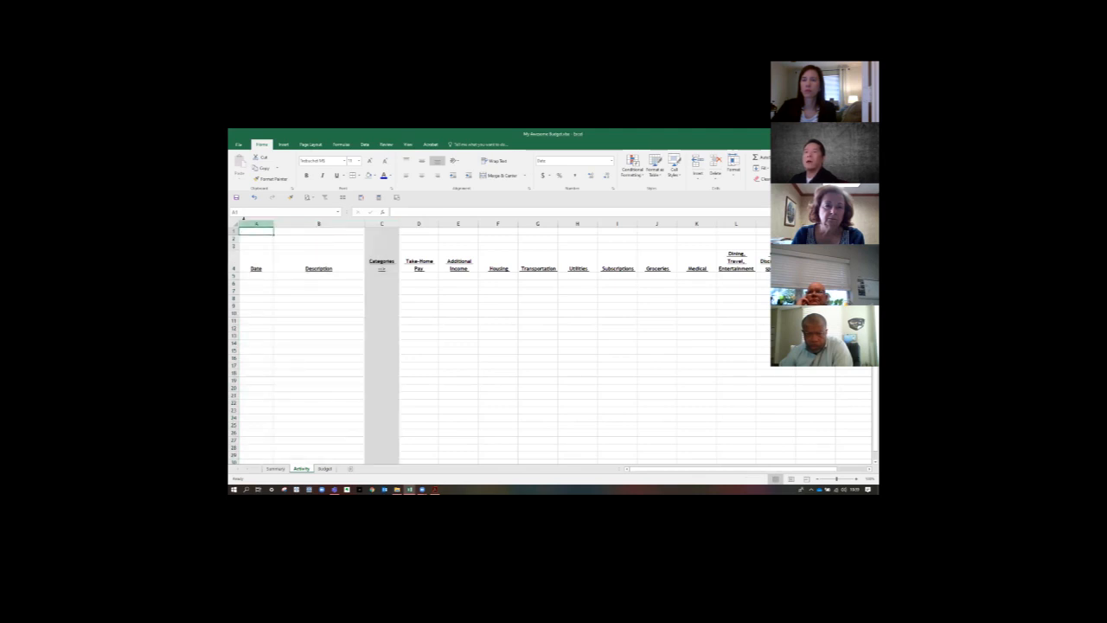
click(414, 275)
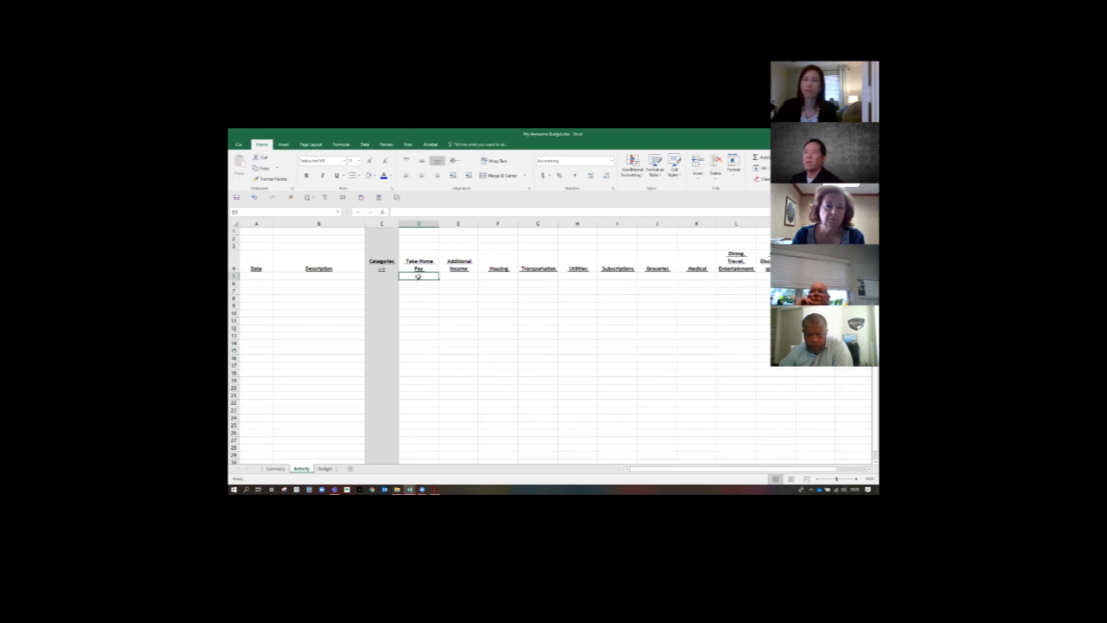
click(407, 144)
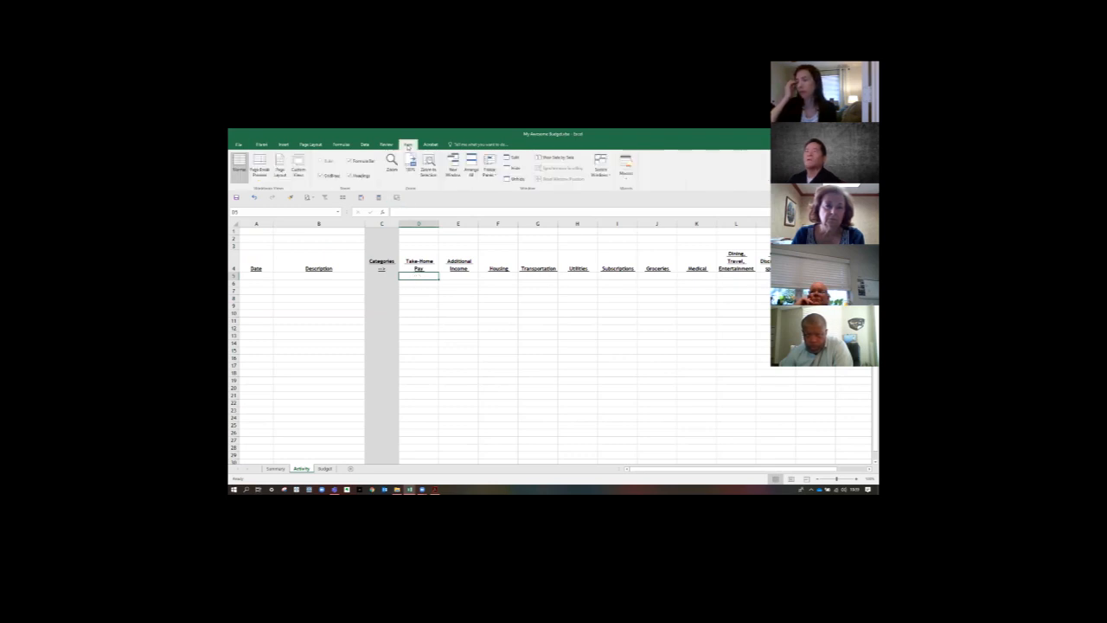
click(490, 167)
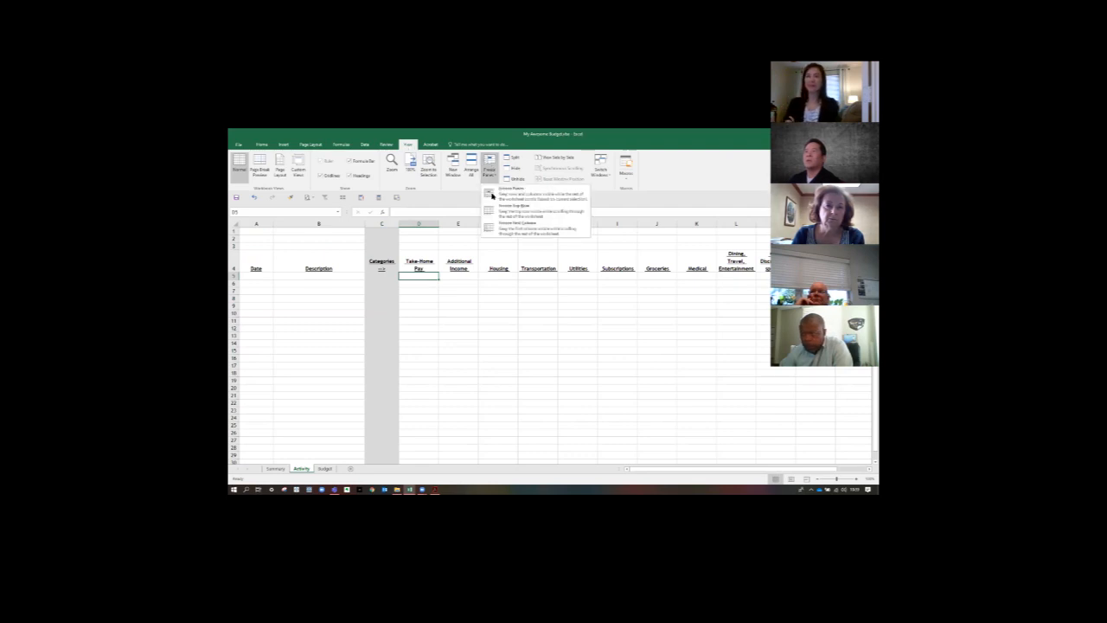
click(491, 195)
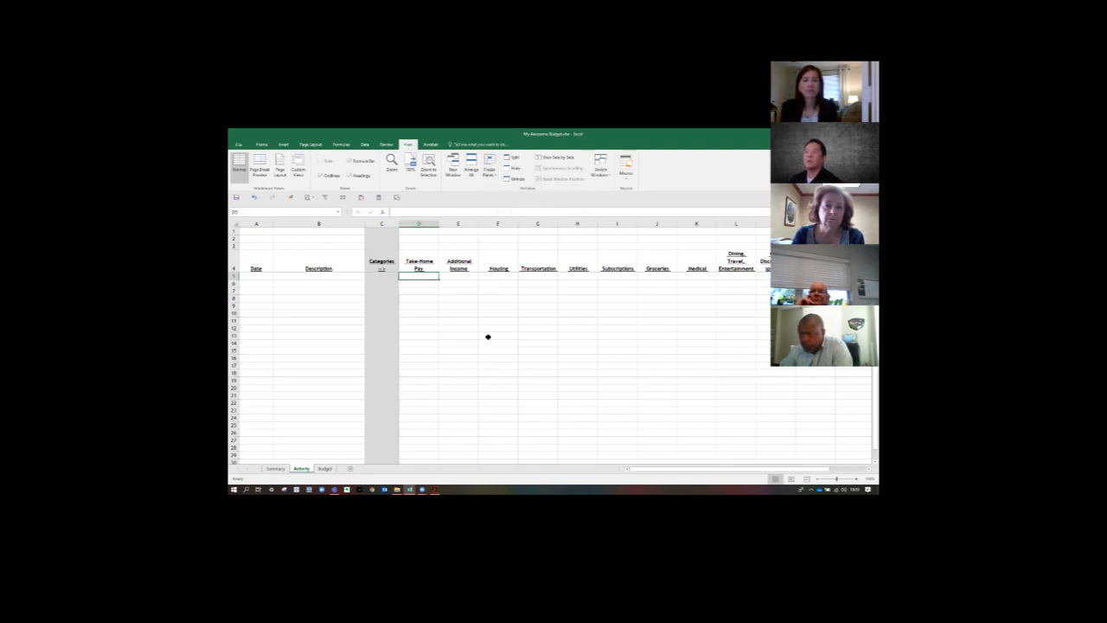
scroll(488, 336, down, 7)
scroll(488, 337, up, 7)
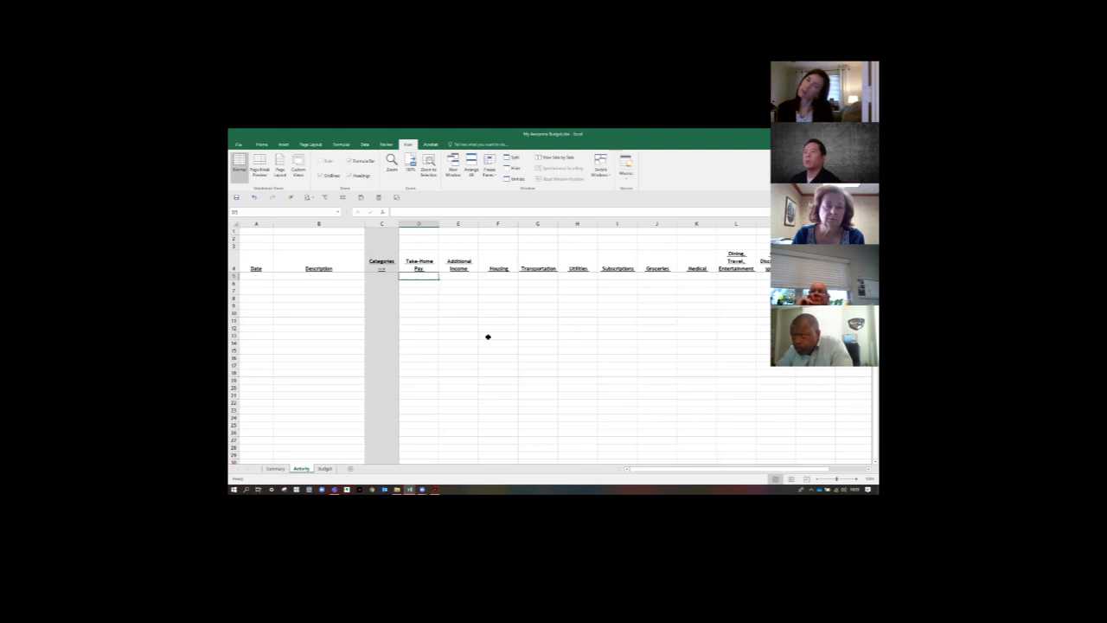
scroll(487, 336, down, 7)
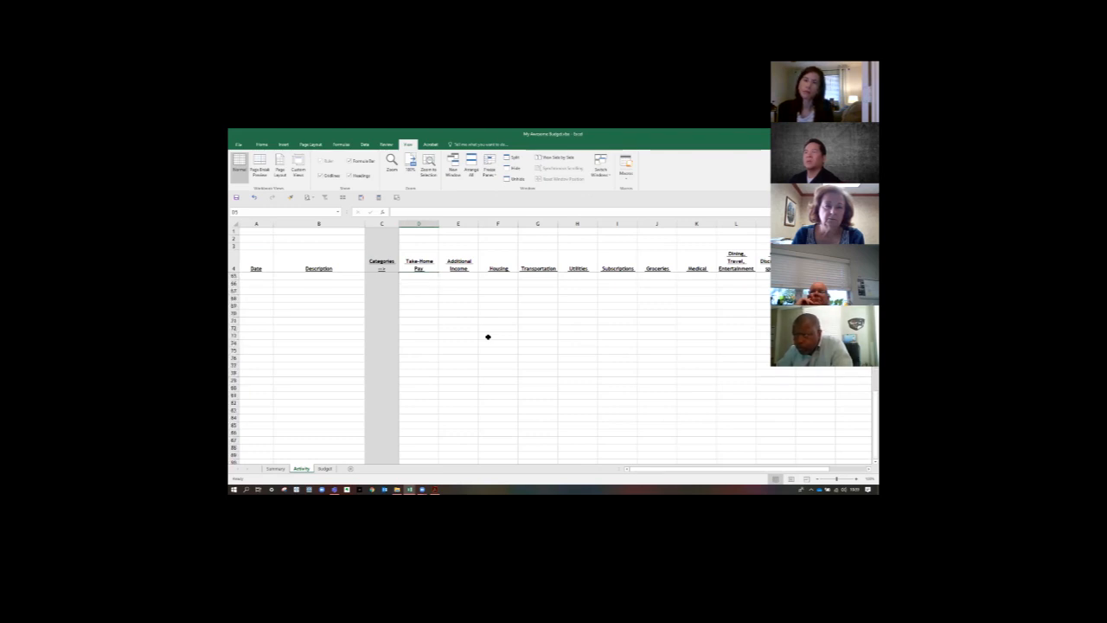
scroll(488, 336, up, 13)
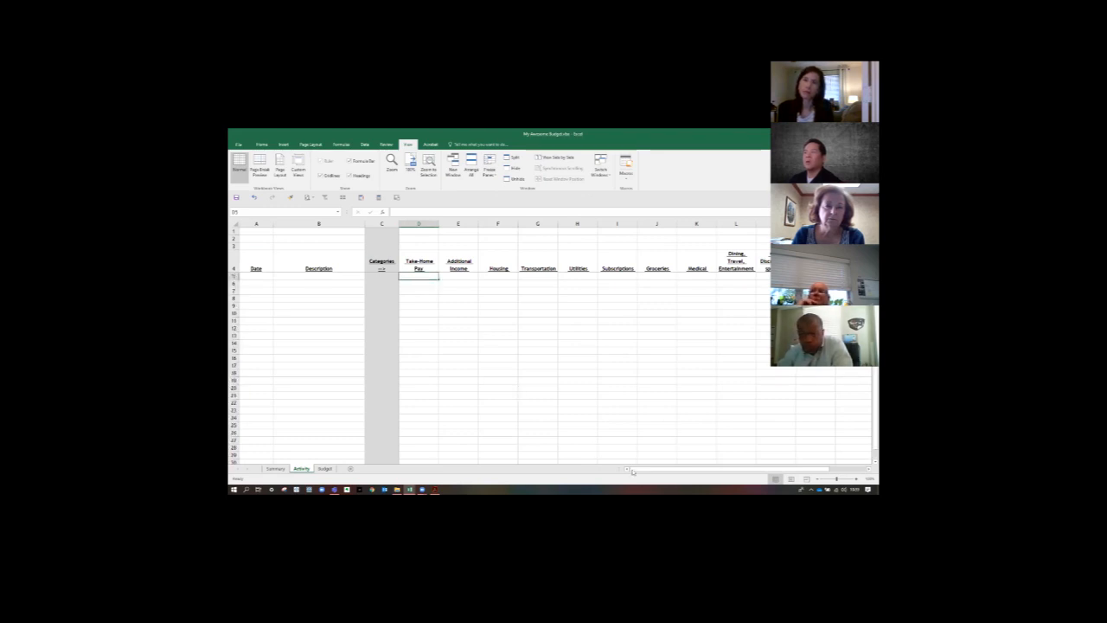
drag(666, 469, 577, 465)
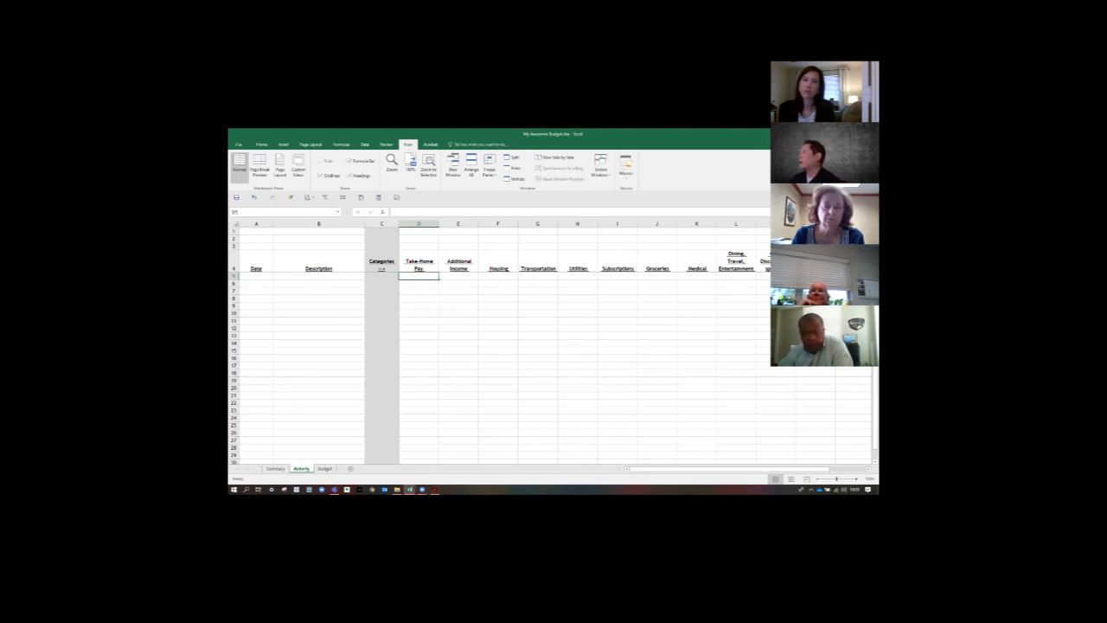
- Reduce the Activity sheet's zoom level to 90% so more of the category columns fit in view
key(alt+Tab)
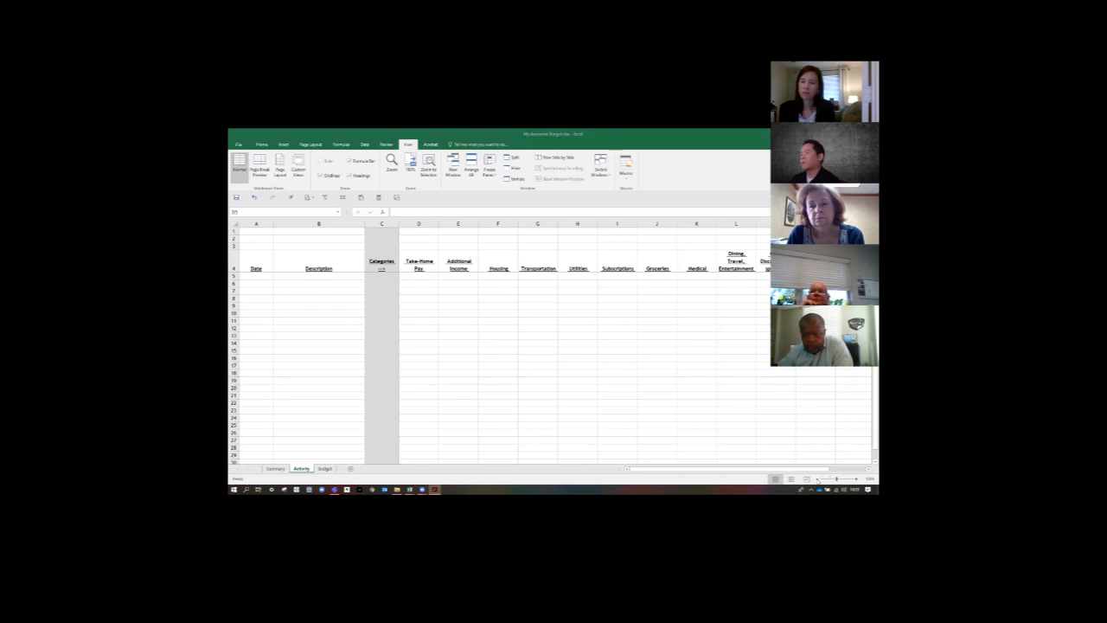
click(818, 481)
click(819, 481)
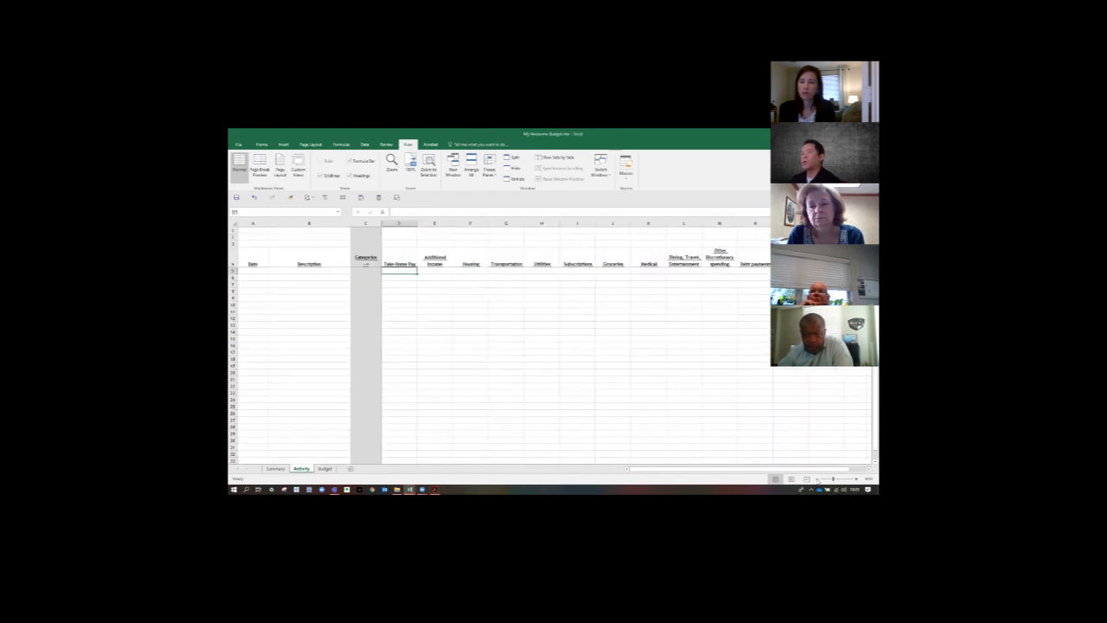
click(819, 481)
click(855, 479)
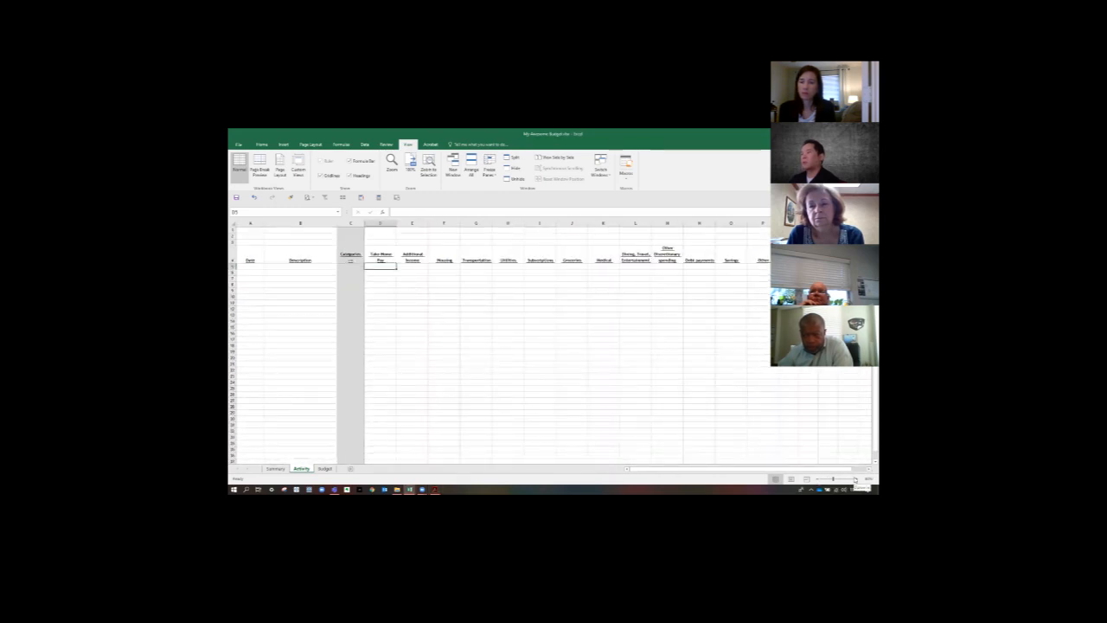
click(561, 392)
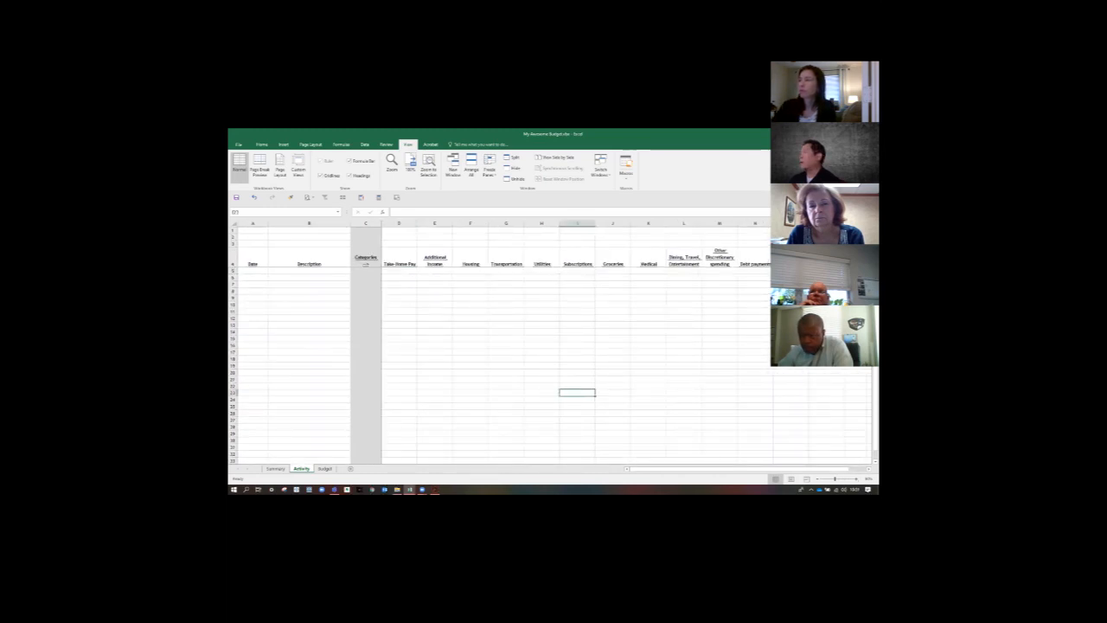
click(435, 489)
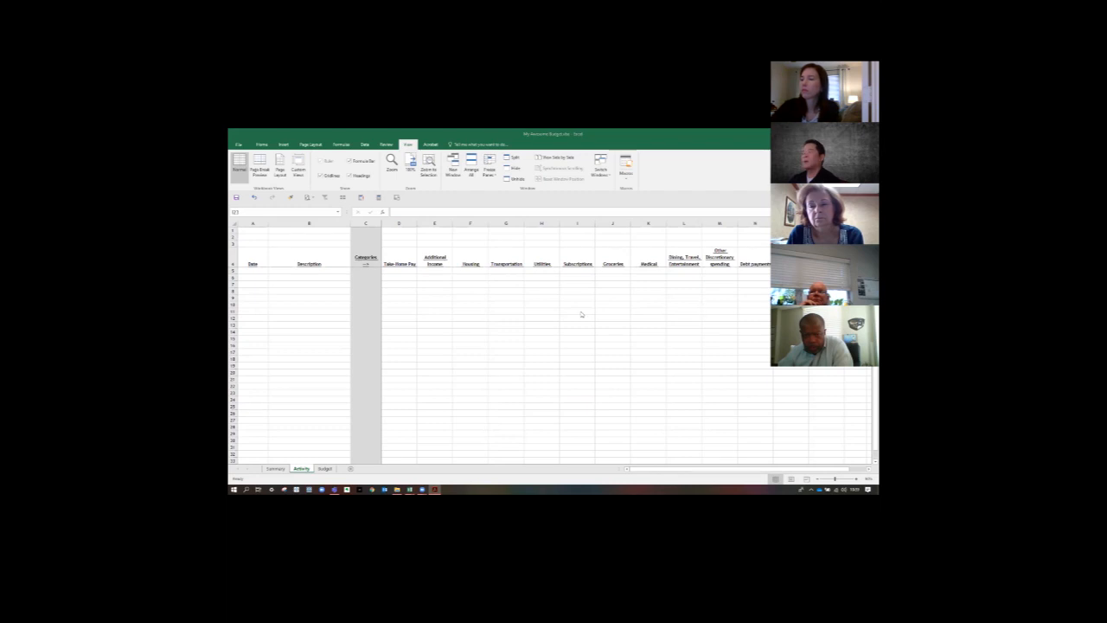
click(485, 300)
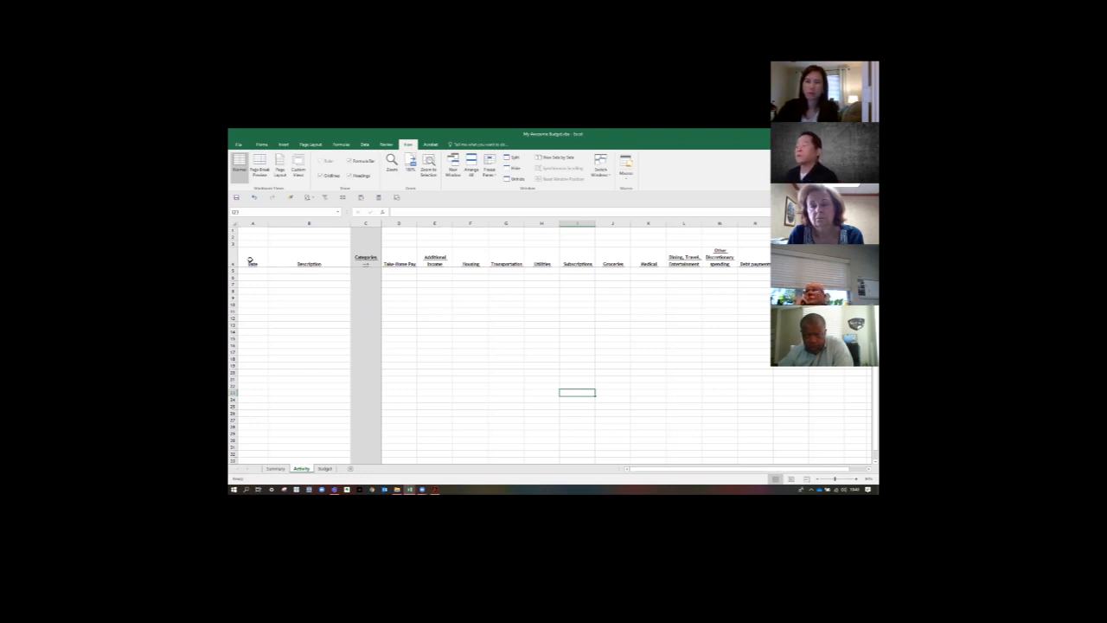
- Add filters to the row 4 headings with the range extended down the sheet, and view the Additional Income filter choices without applying any
click(250, 260)
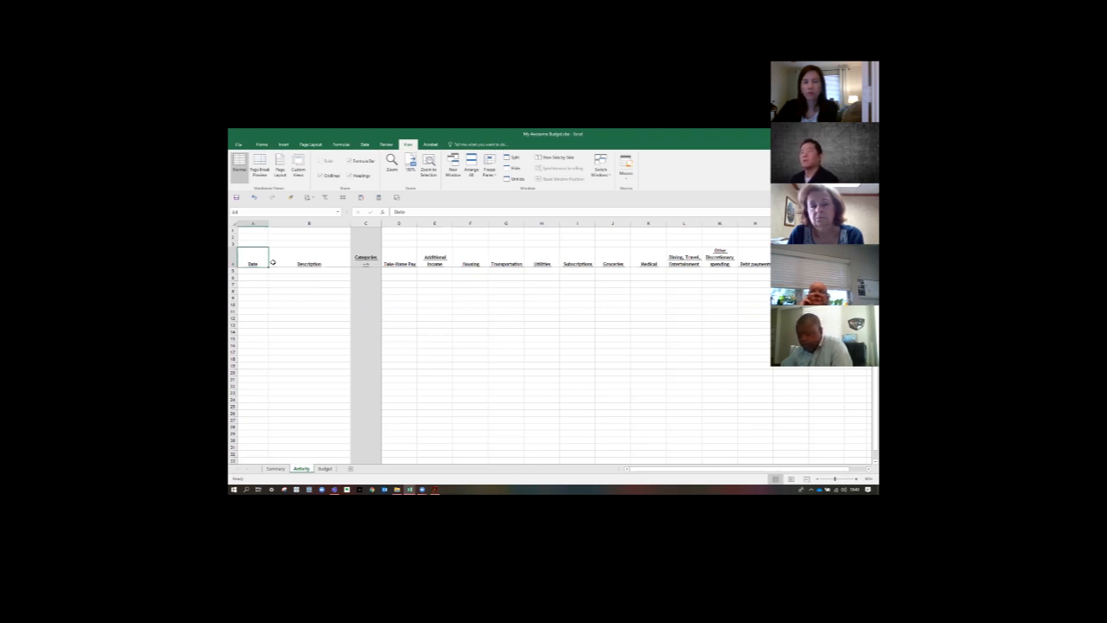
key(ctrl+shift+Right)
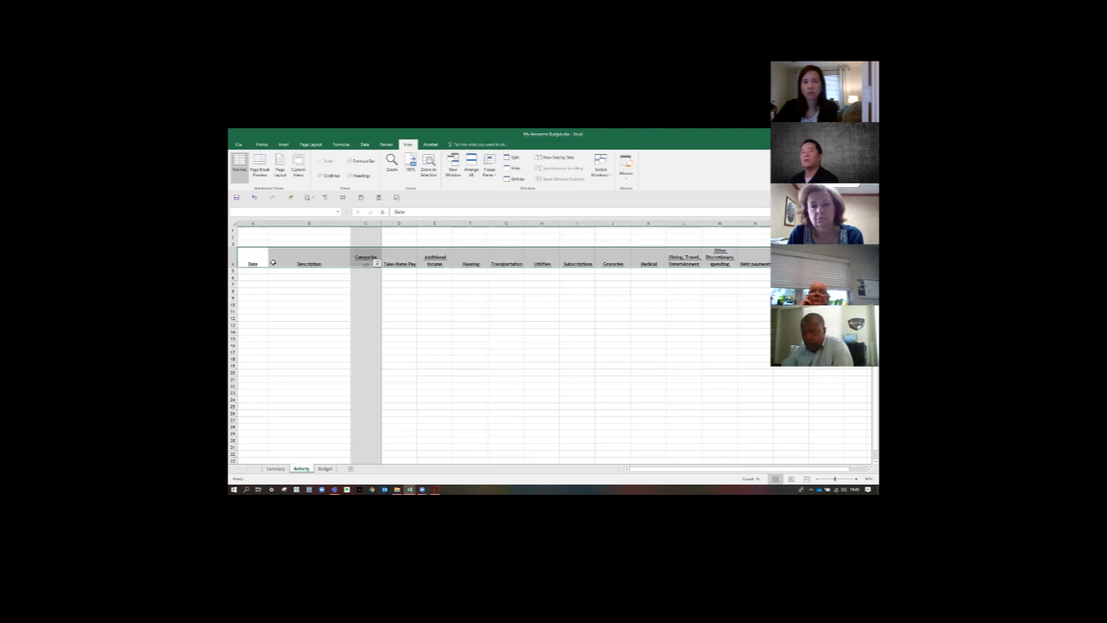
key(ctrl+shift+Left)
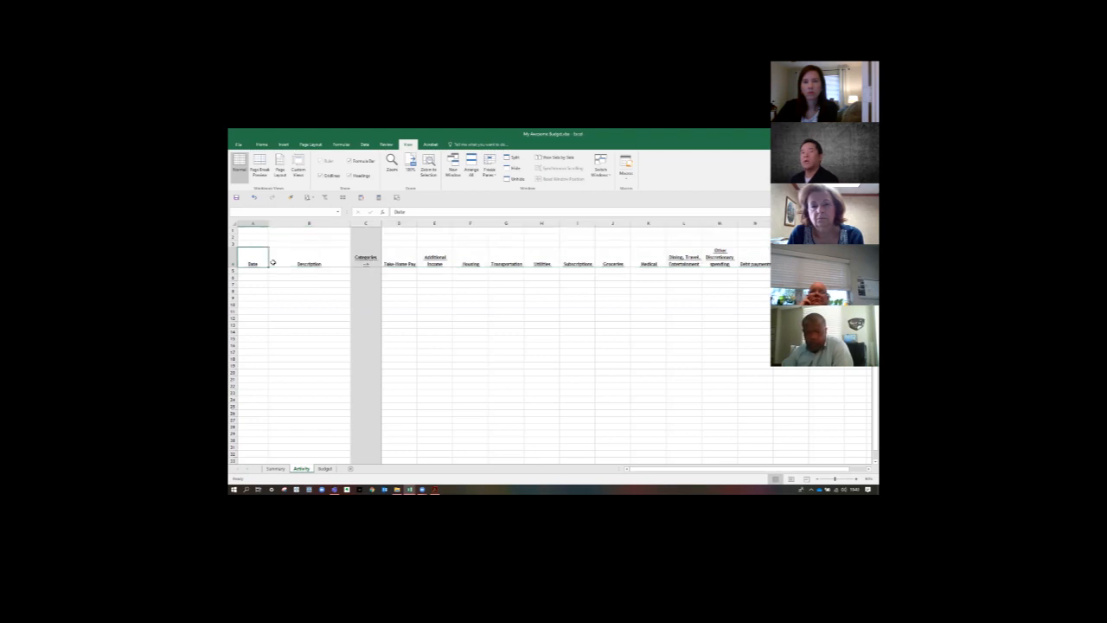
key(shift+space)
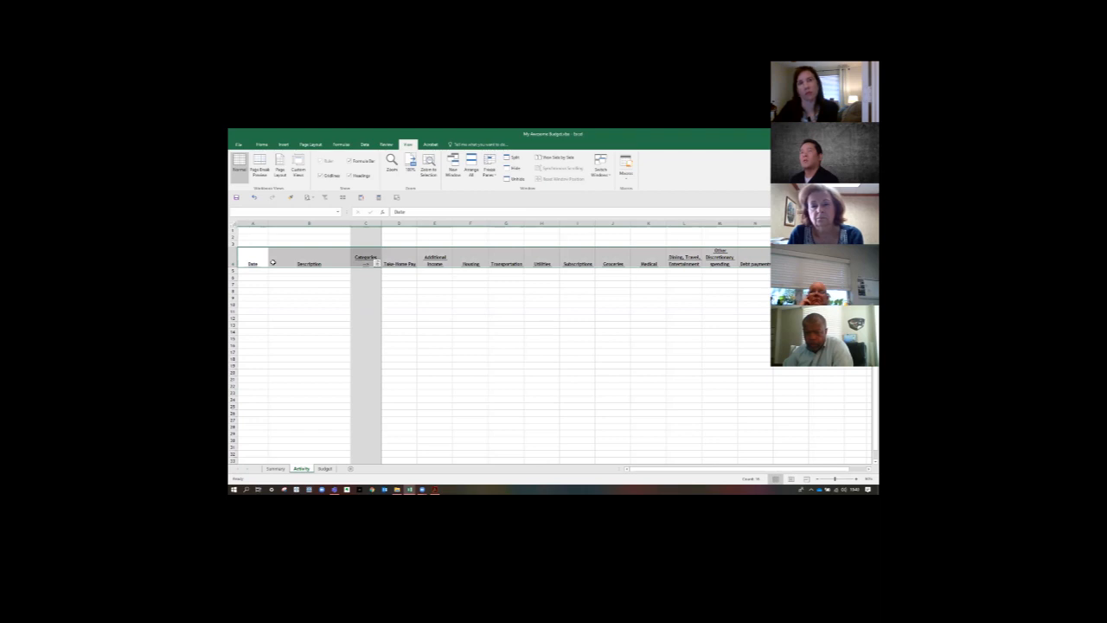
key(ctrl+shift+Down)
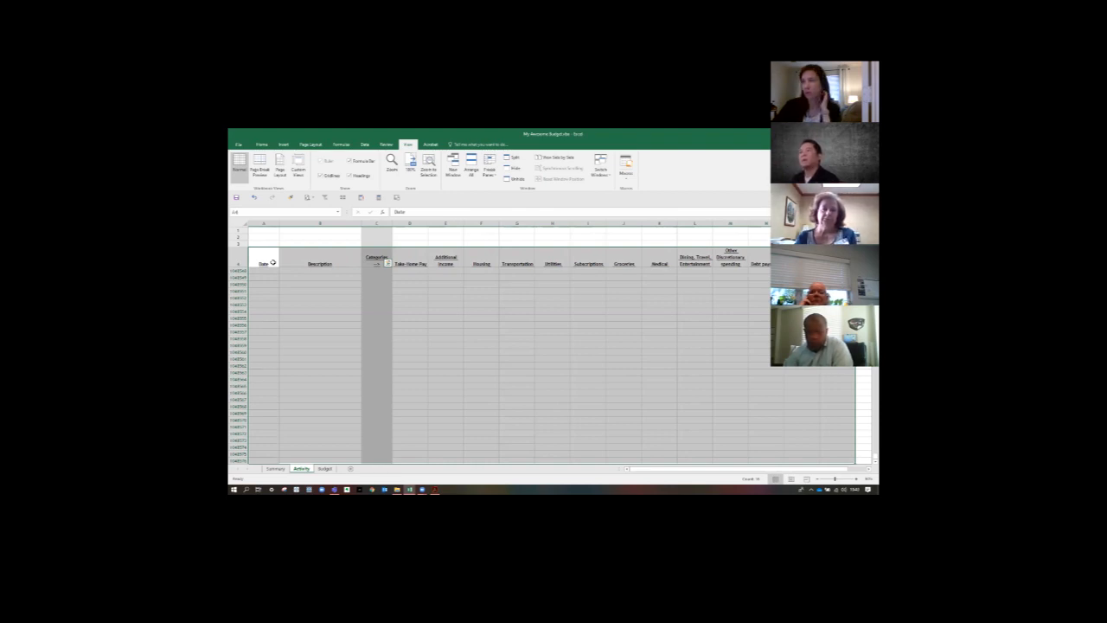
click(364, 145)
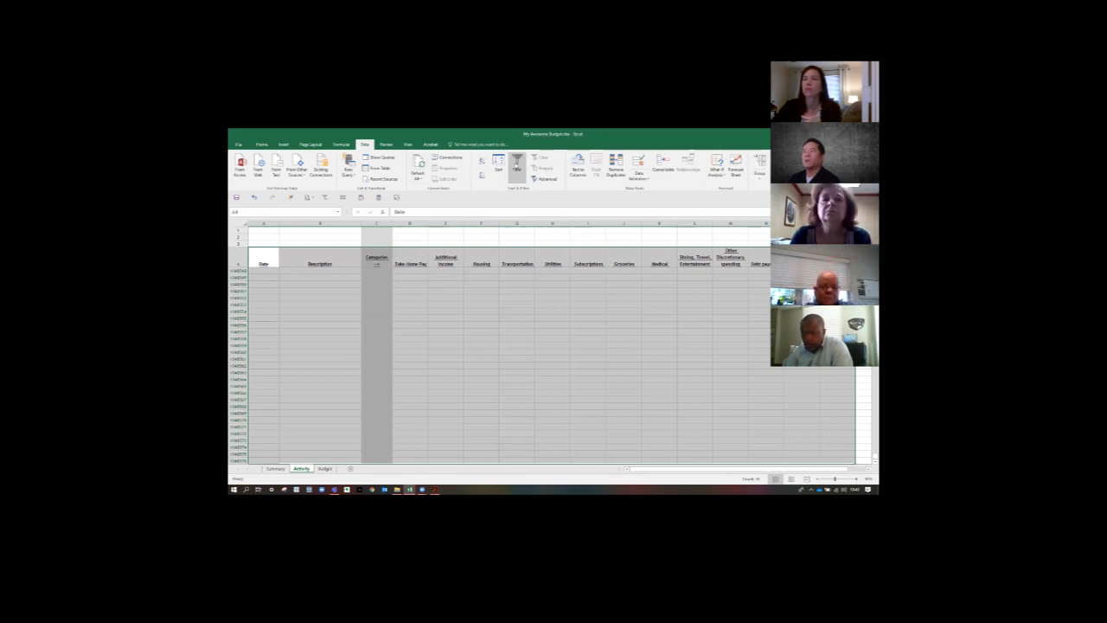
click(516, 166)
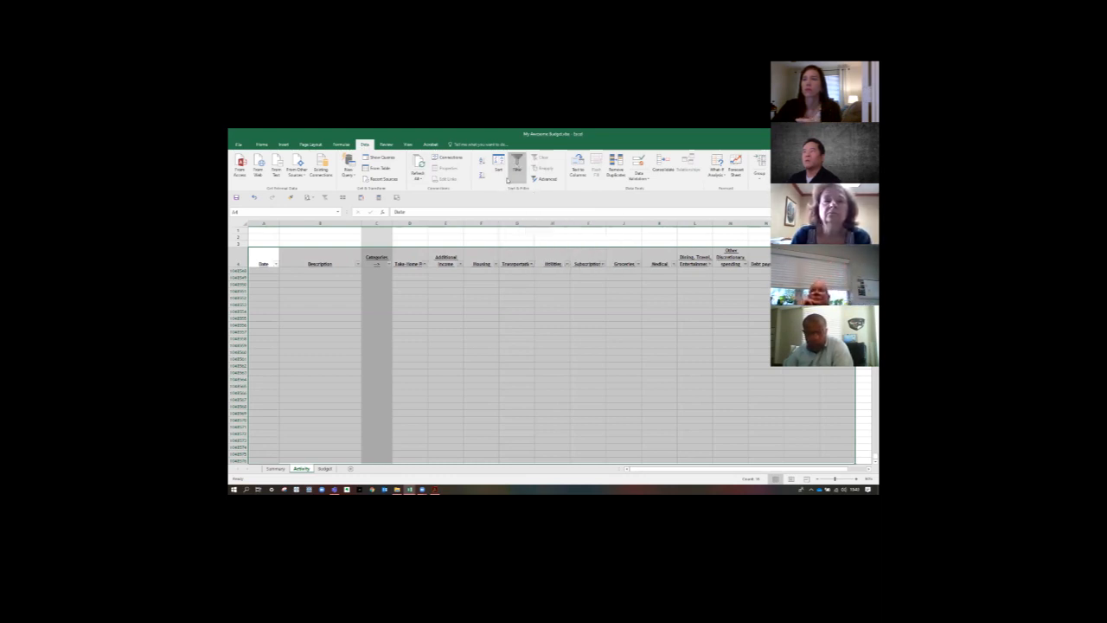
click(459, 264)
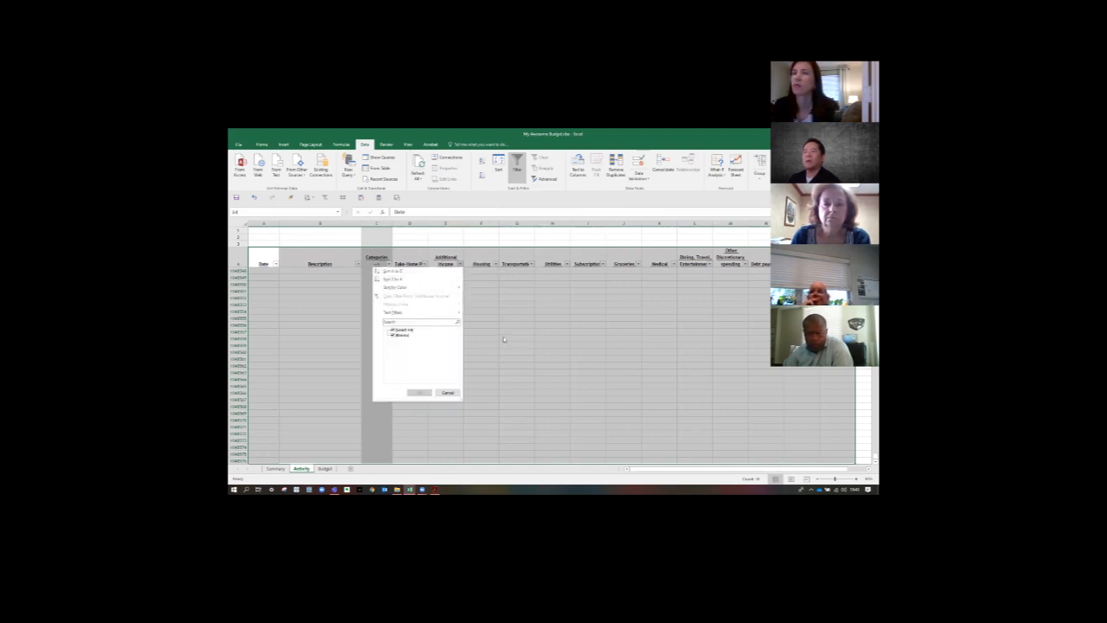
click(447, 393)
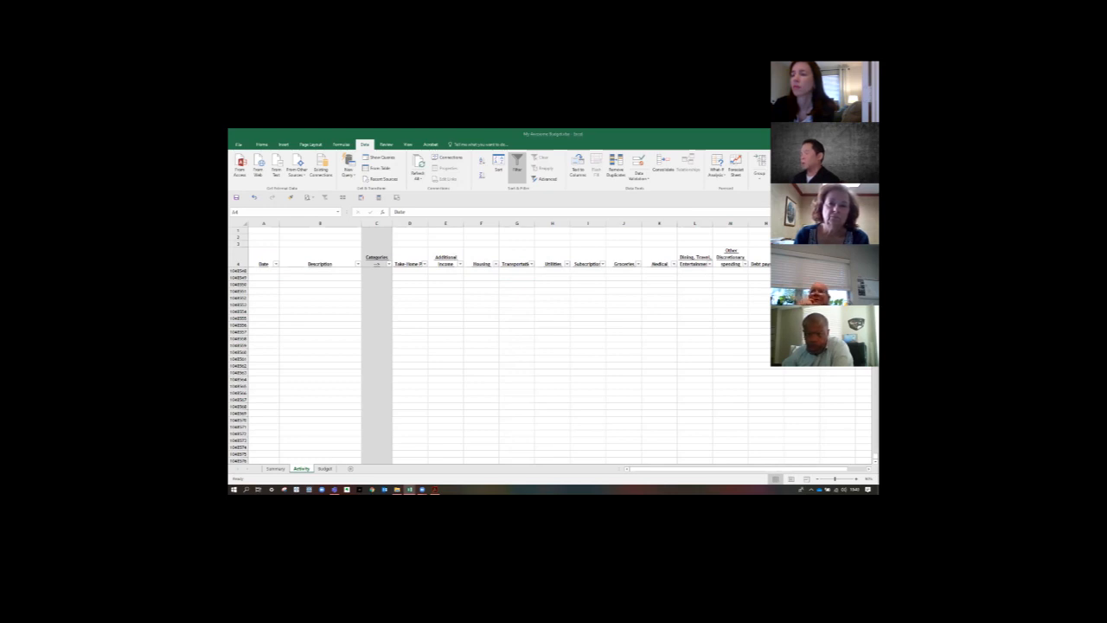
- Copy the activity entries from the sample budget workbook, paste them starting at cell A5, and look through the pasted rows
key(ctrl+c)
click(246, 278)
click(260, 257)
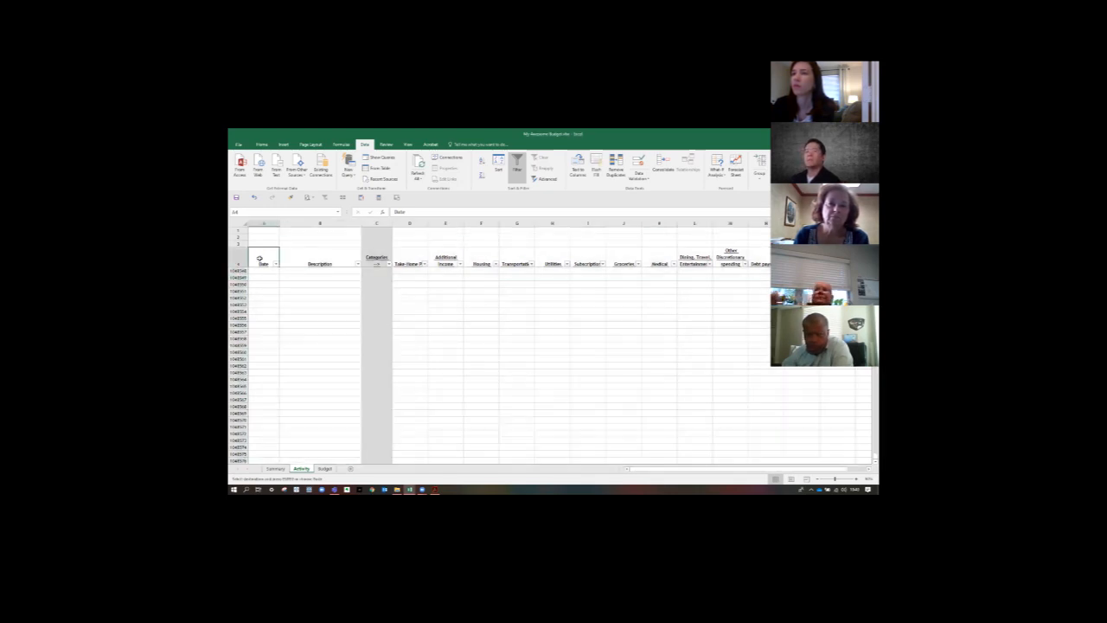
key(Down)
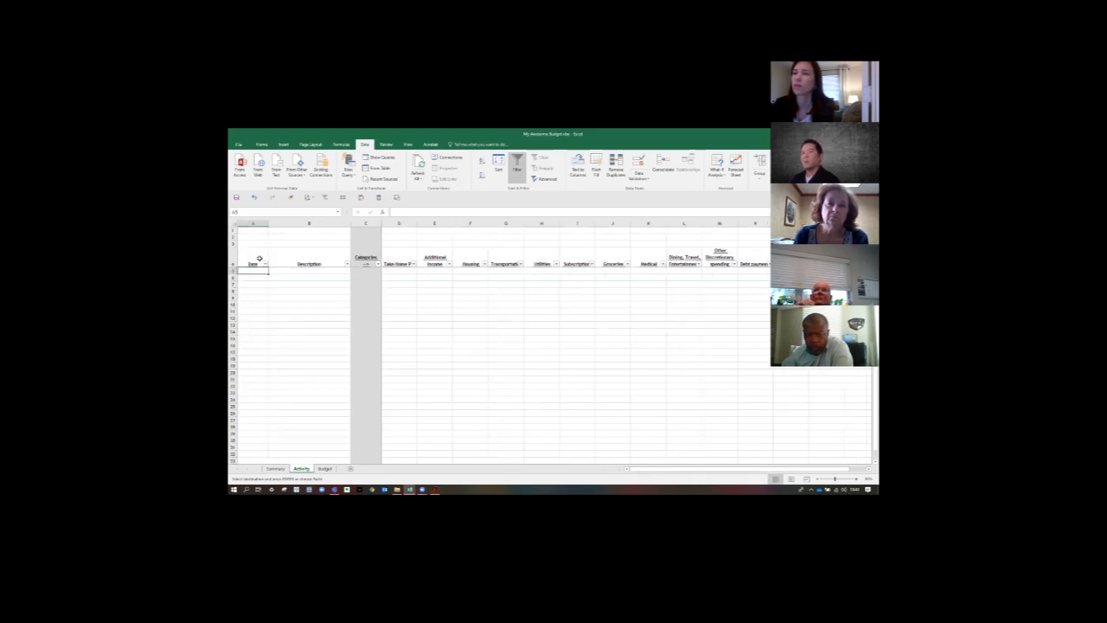
key(ctrl+v)
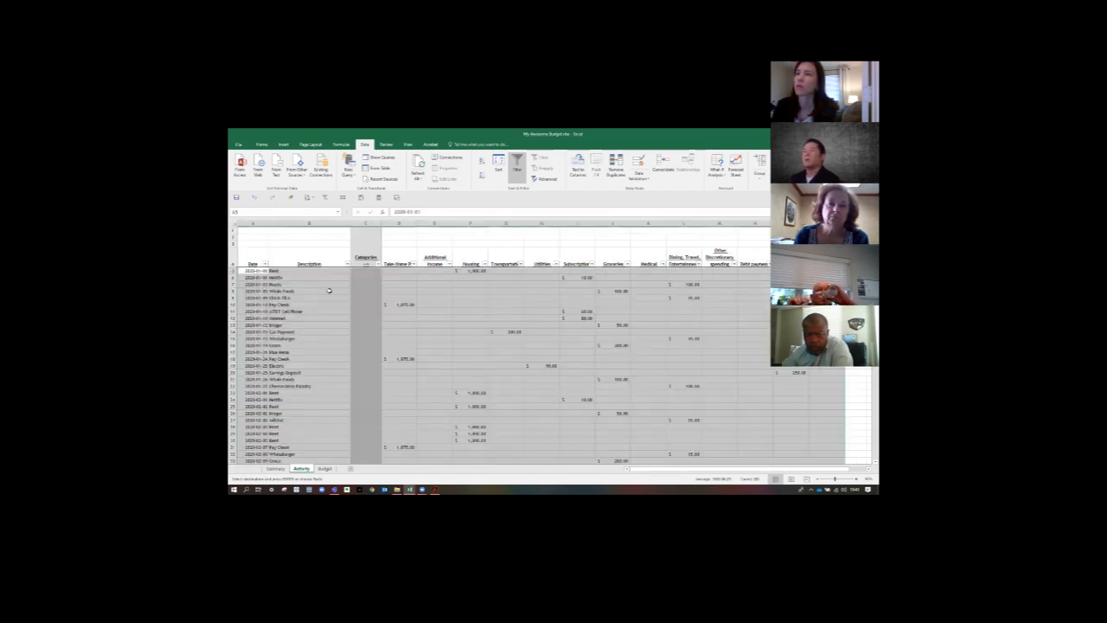
click(408, 298)
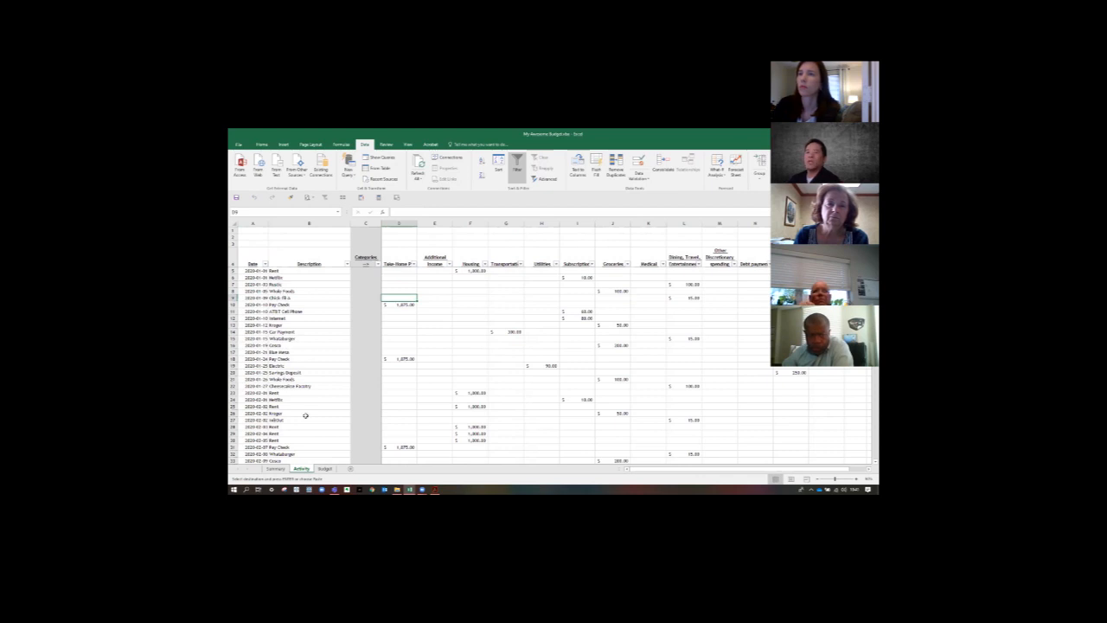
scroll(346, 378, down, 20)
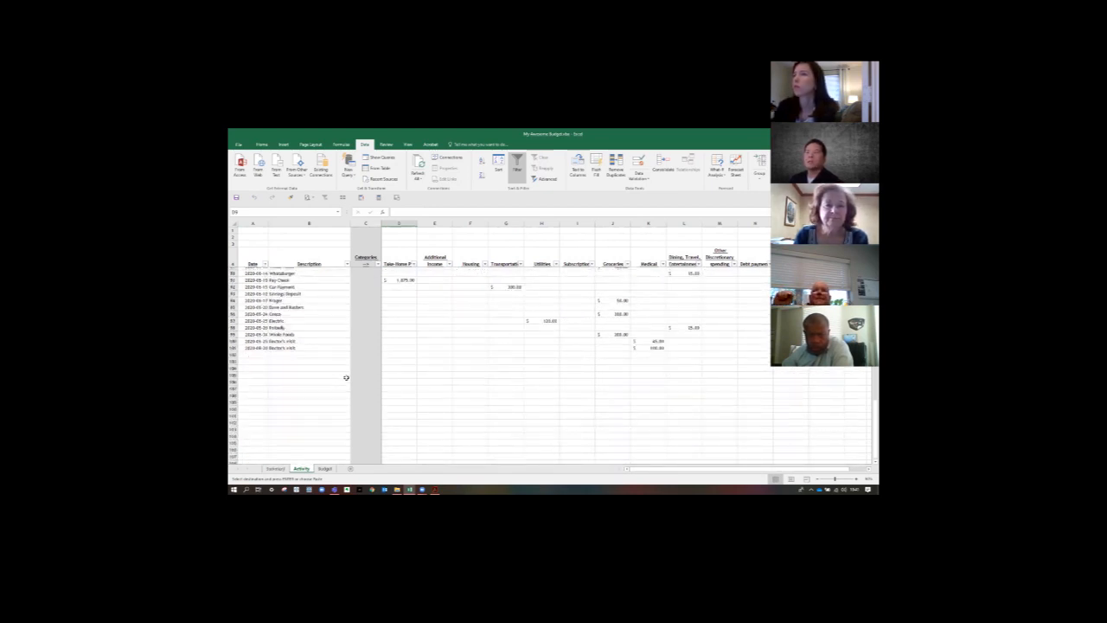
scroll(376, 378, up, 6)
click(470, 298)
click(612, 352)
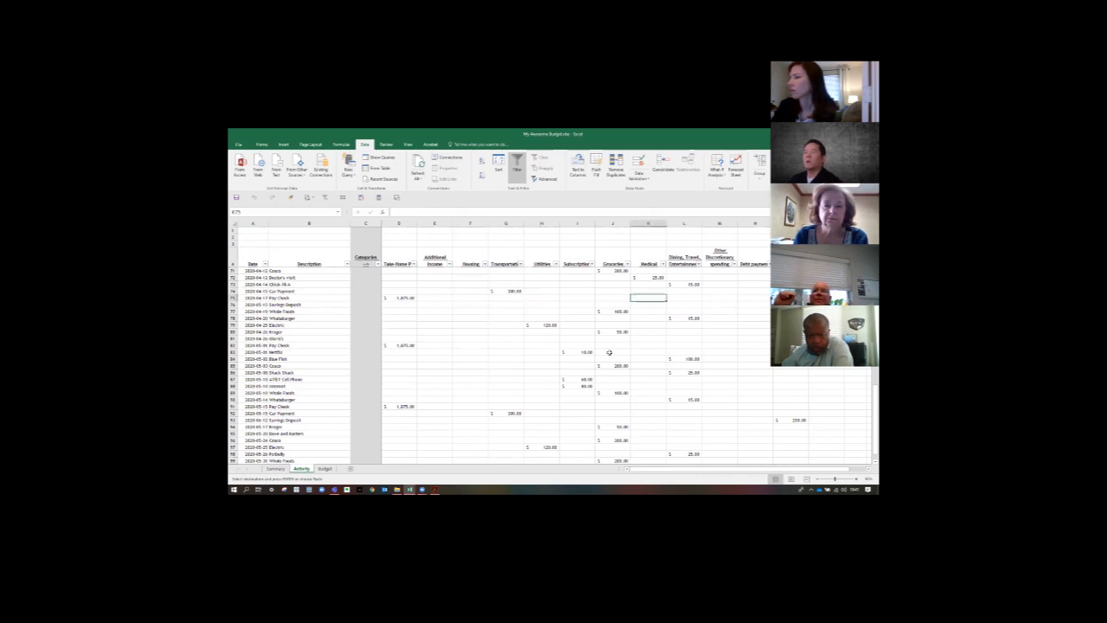
- Filter the Date column to show only January and February entries, and clear that filter again
click(257, 258)
click(302, 258)
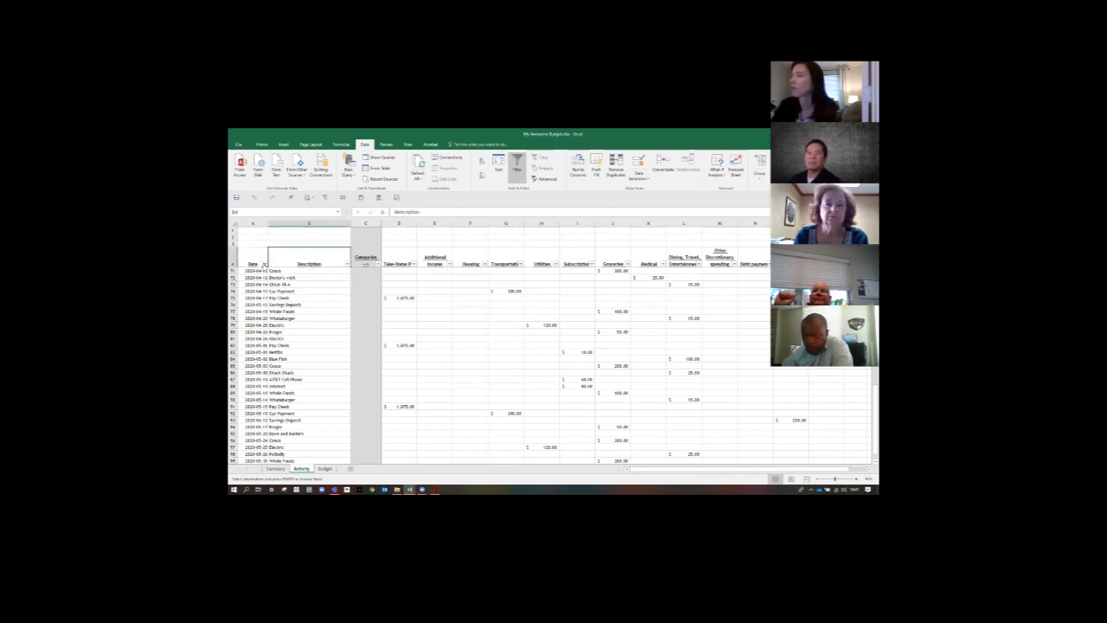
click(265, 263)
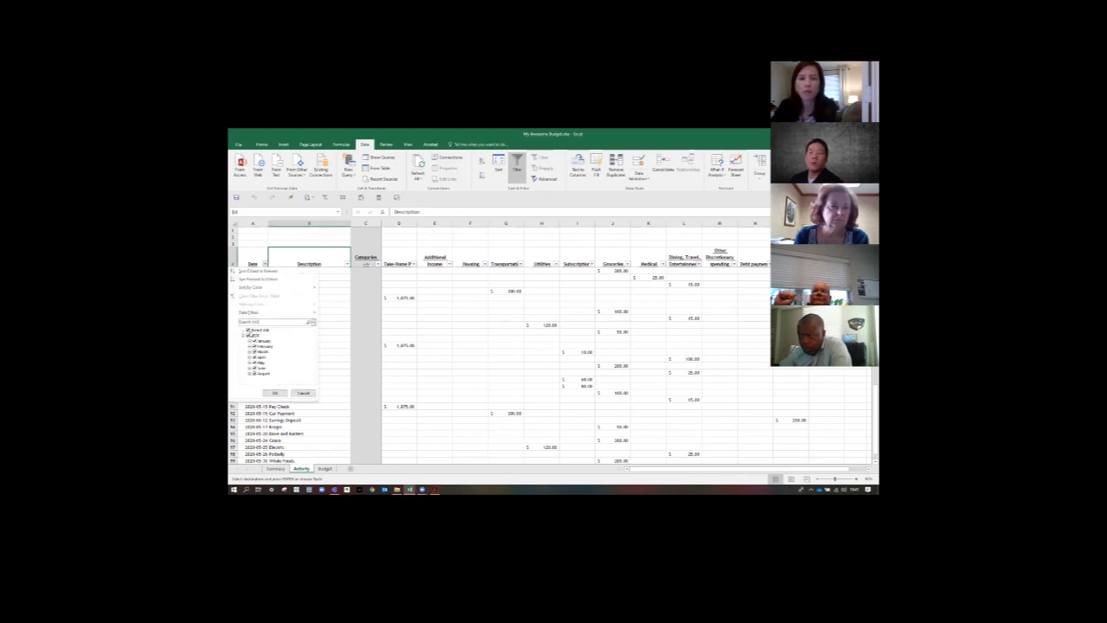
click(249, 331)
click(255, 341)
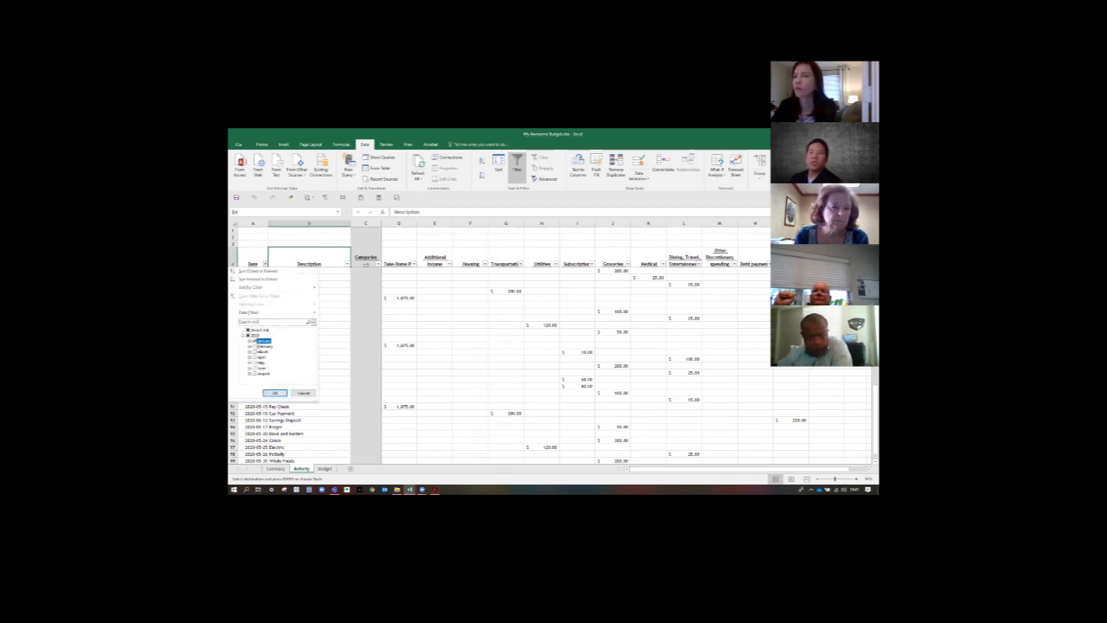
click(254, 347)
click(276, 393)
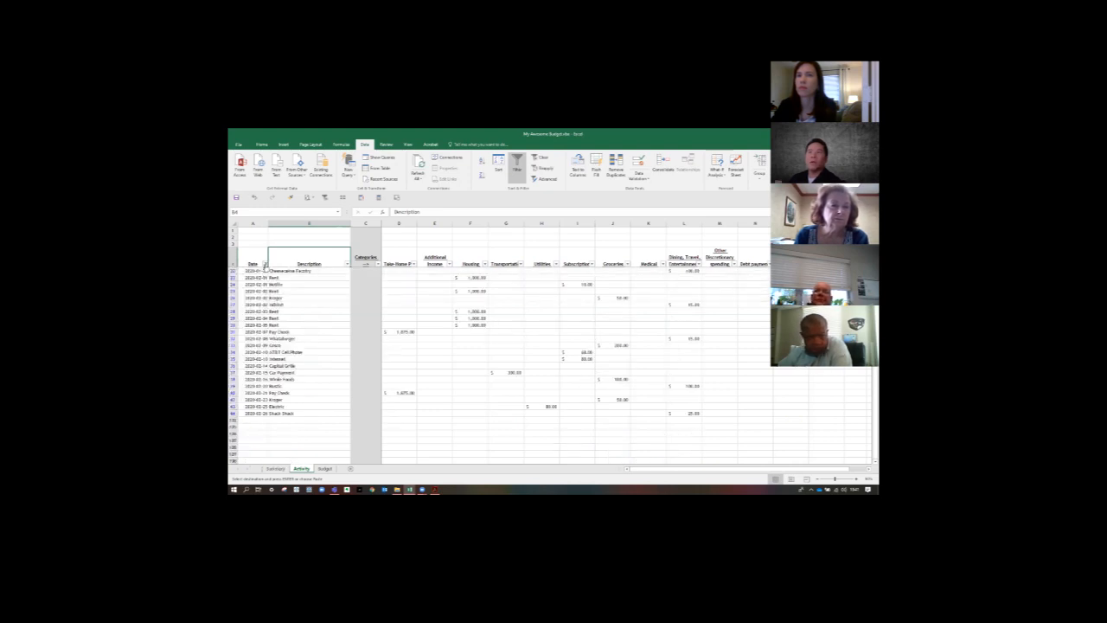
click(265, 263)
click(259, 296)
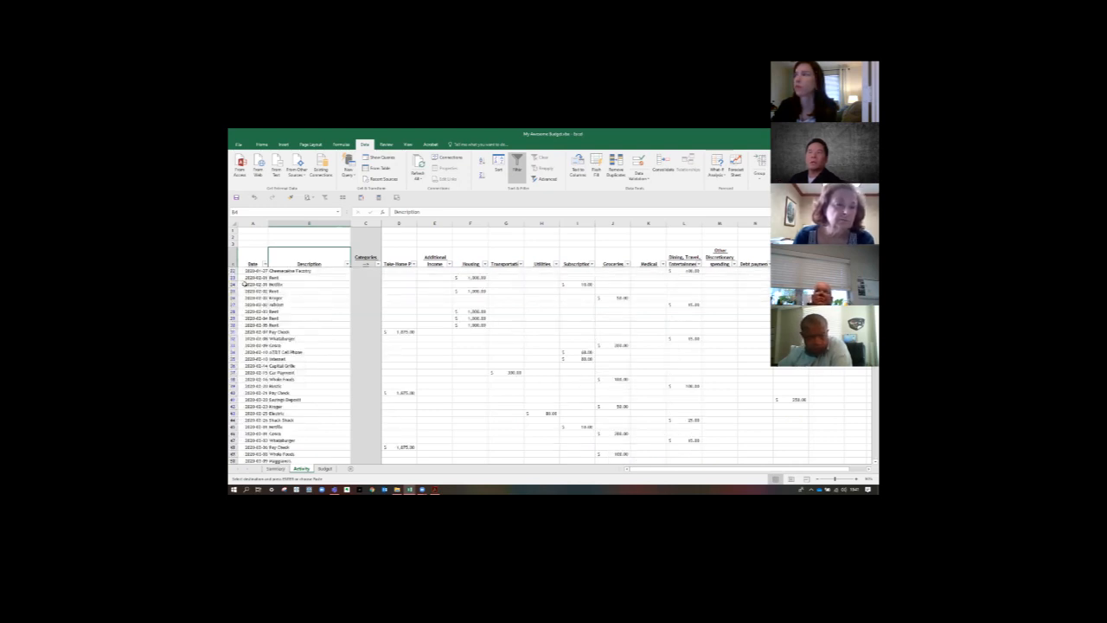
- Filter the Date column to show only January entries and view the filtered rows from row 5
click(265, 263)
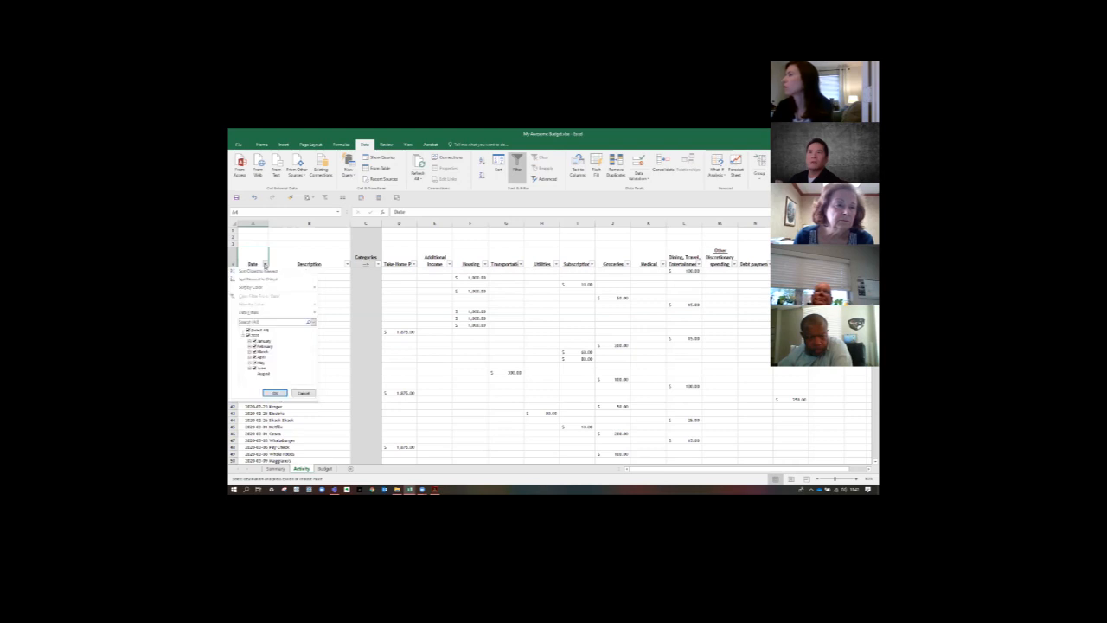
click(248, 330)
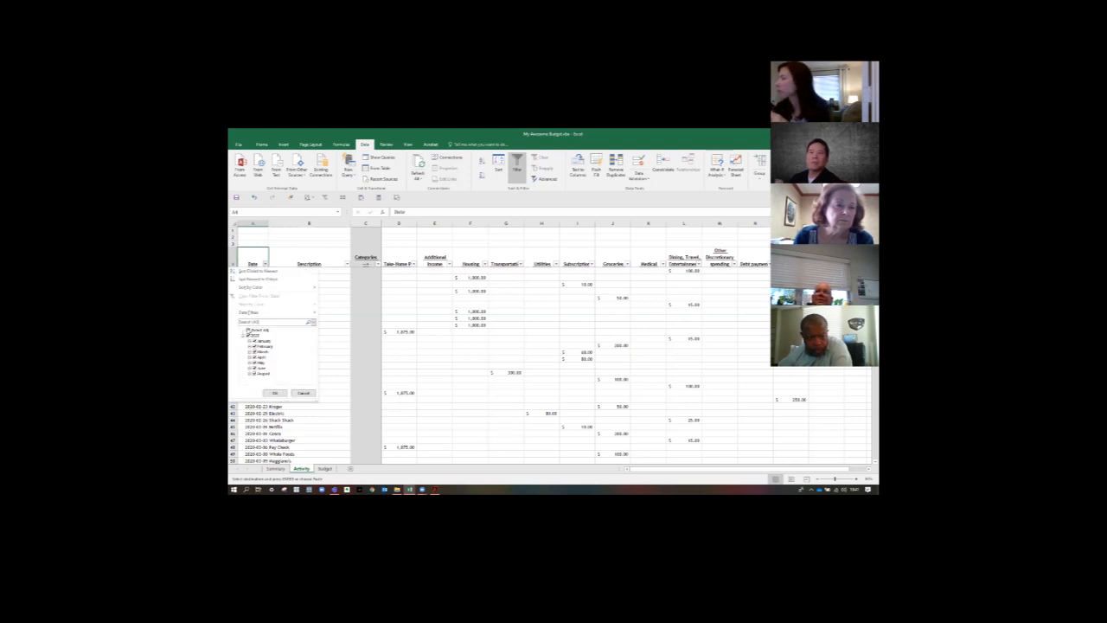
click(249, 331)
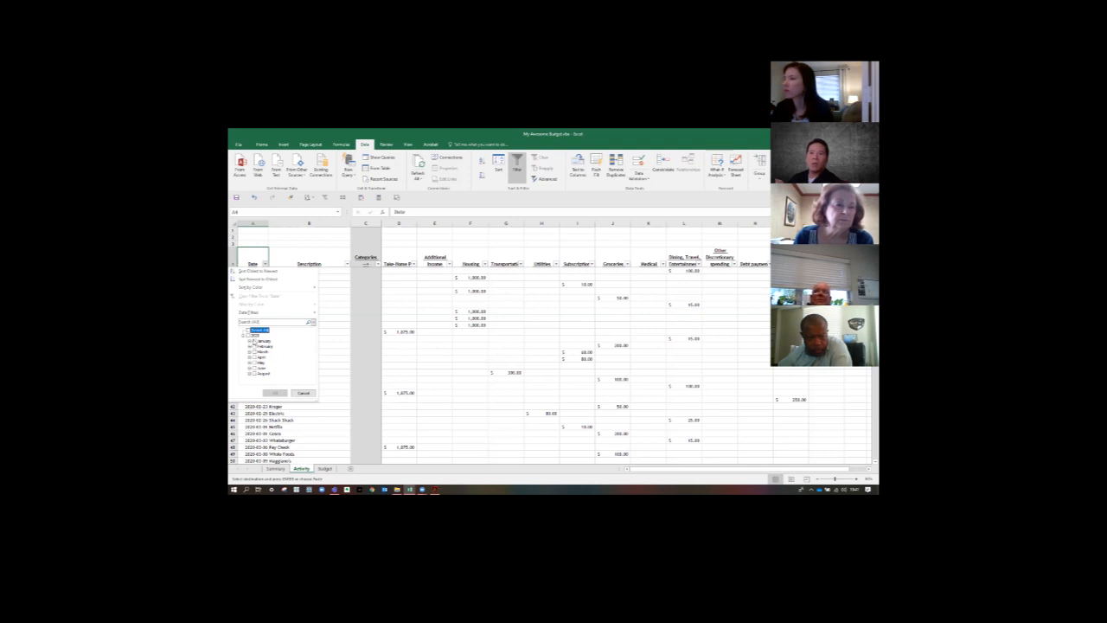
click(254, 341)
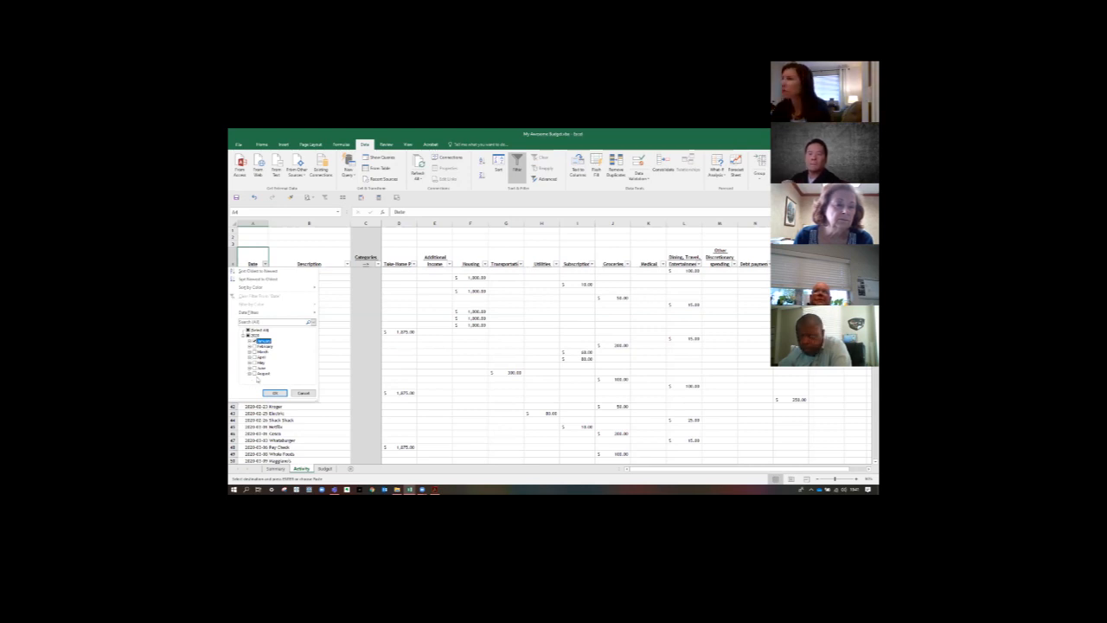
click(274, 392)
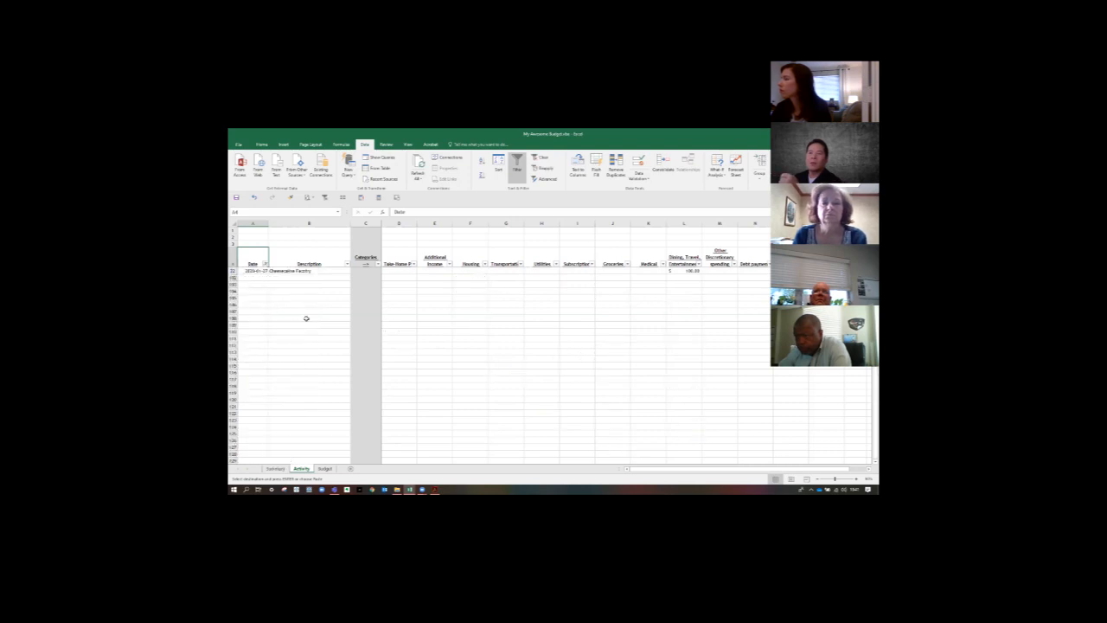
scroll(306, 318, up, 6)
scroll(306, 318, up, 1)
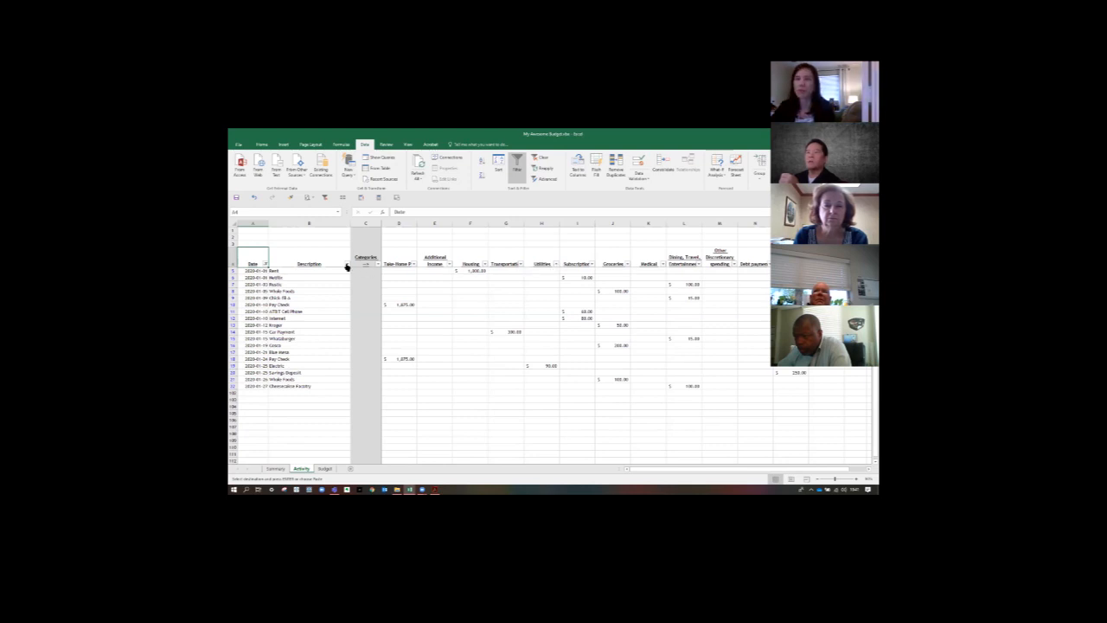
- Filter the Description column to show only the Electric entries within the January rows
click(347, 264)
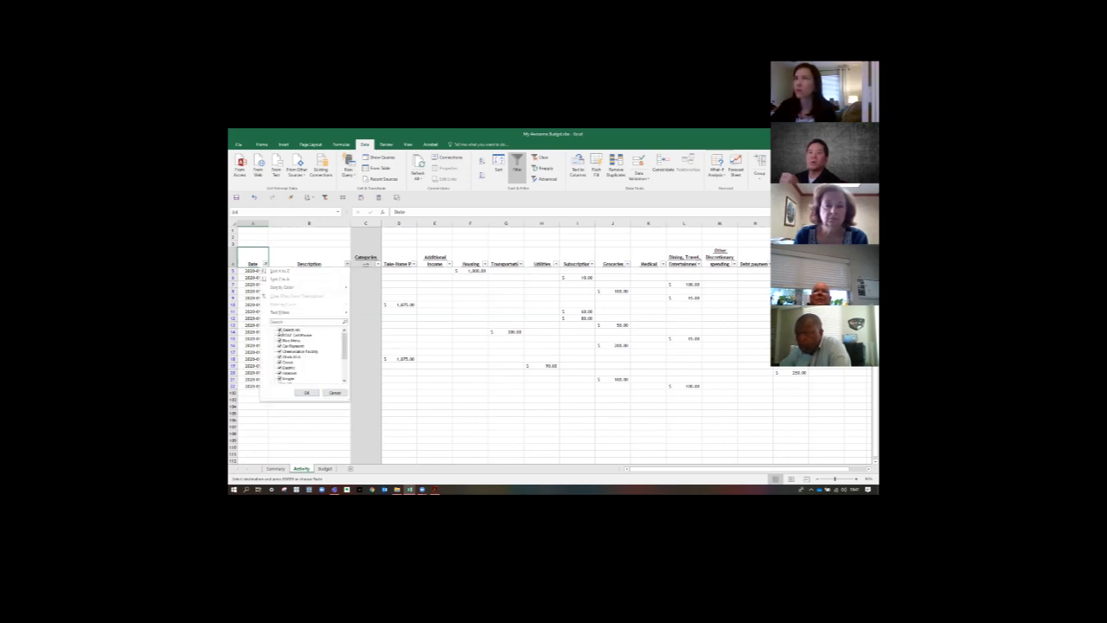
click(280, 330)
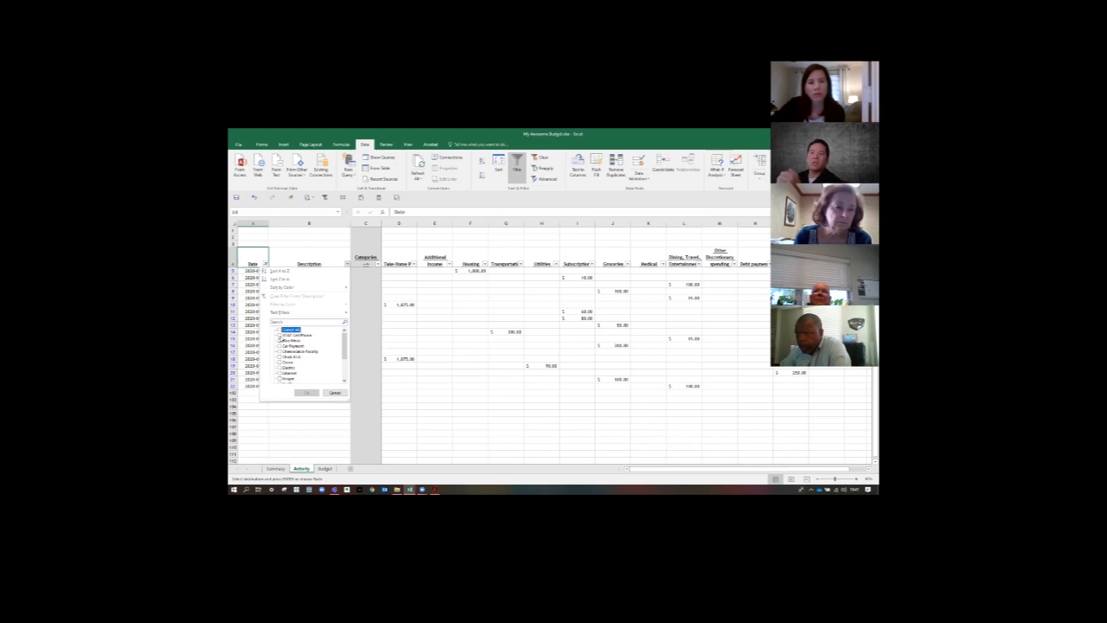
click(281, 367)
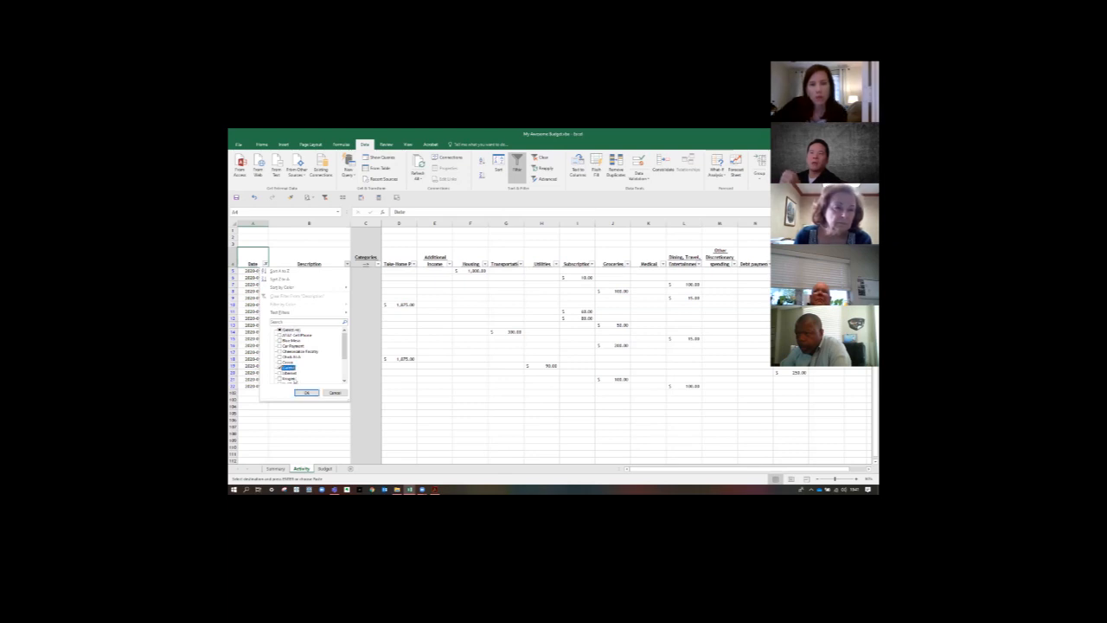
click(306, 392)
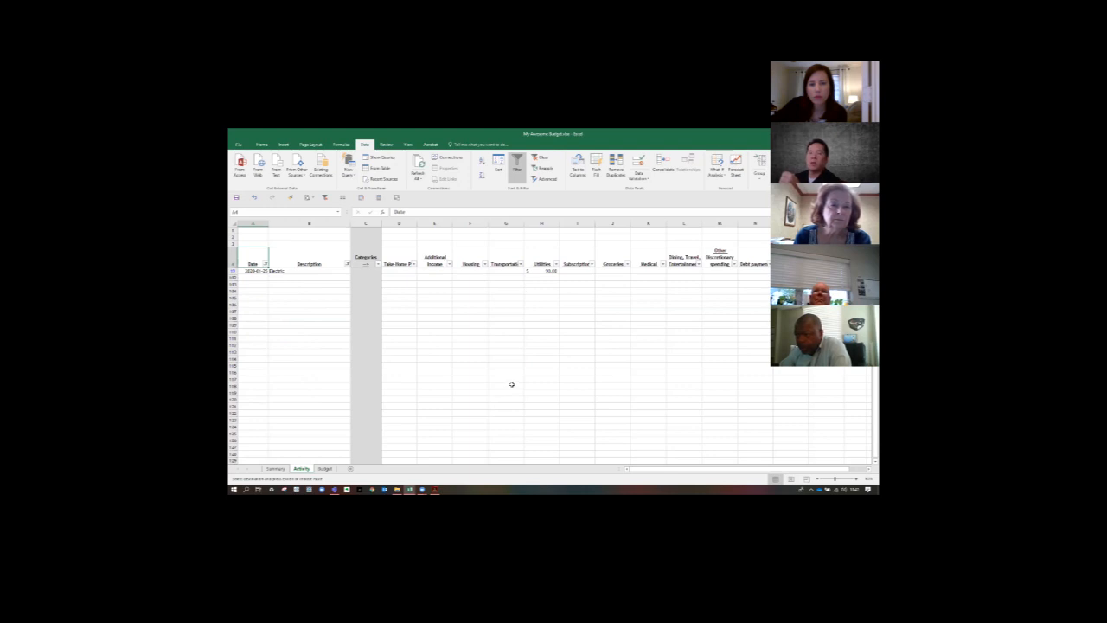
- Clear the Date and Description filters together so all Activity entries are listed
click(262, 145)
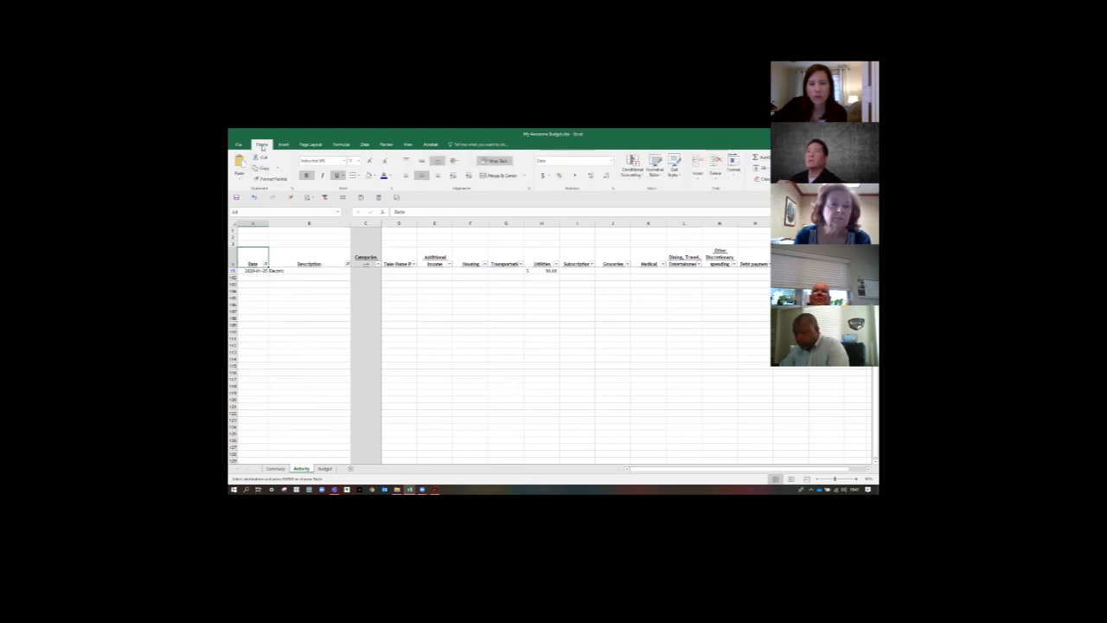
click(366, 144)
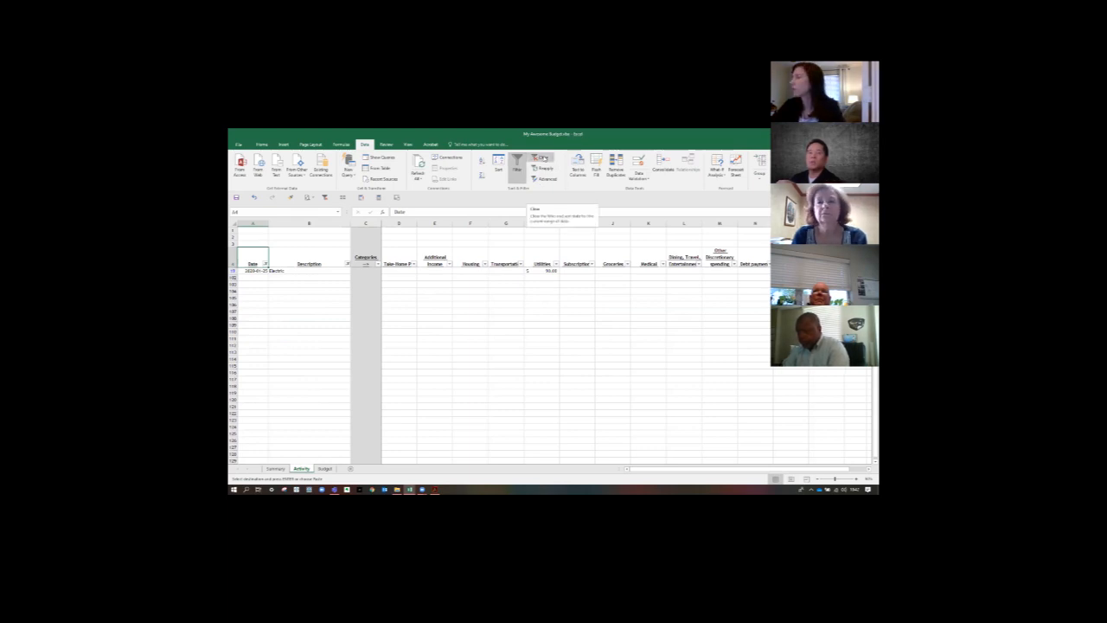
click(542, 158)
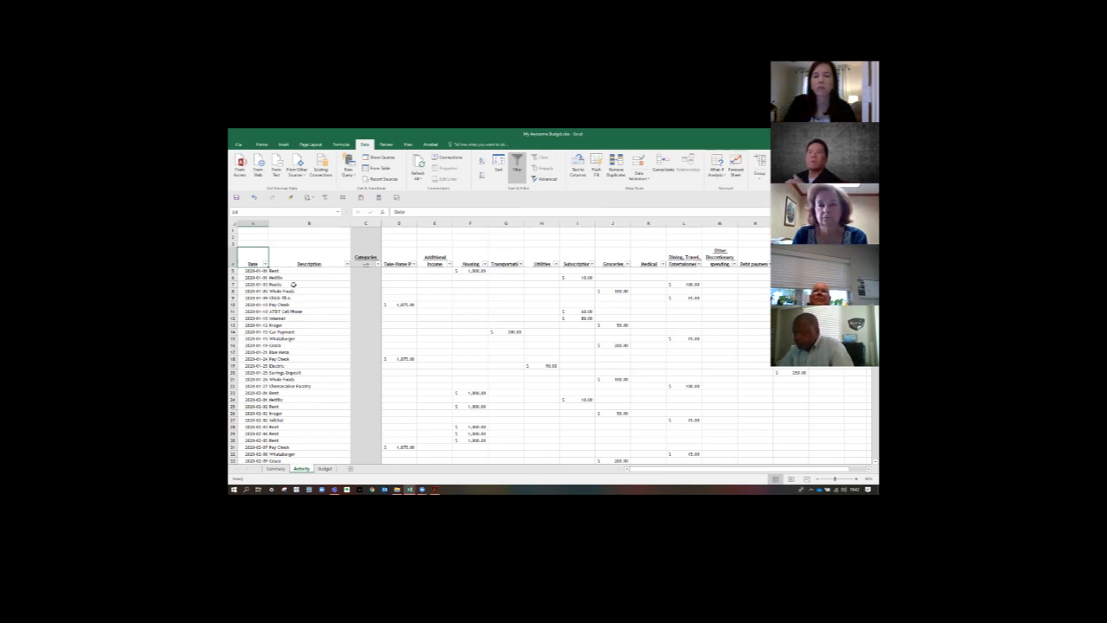
- Filter the Date column to show only January, February and March entries
click(264, 264)
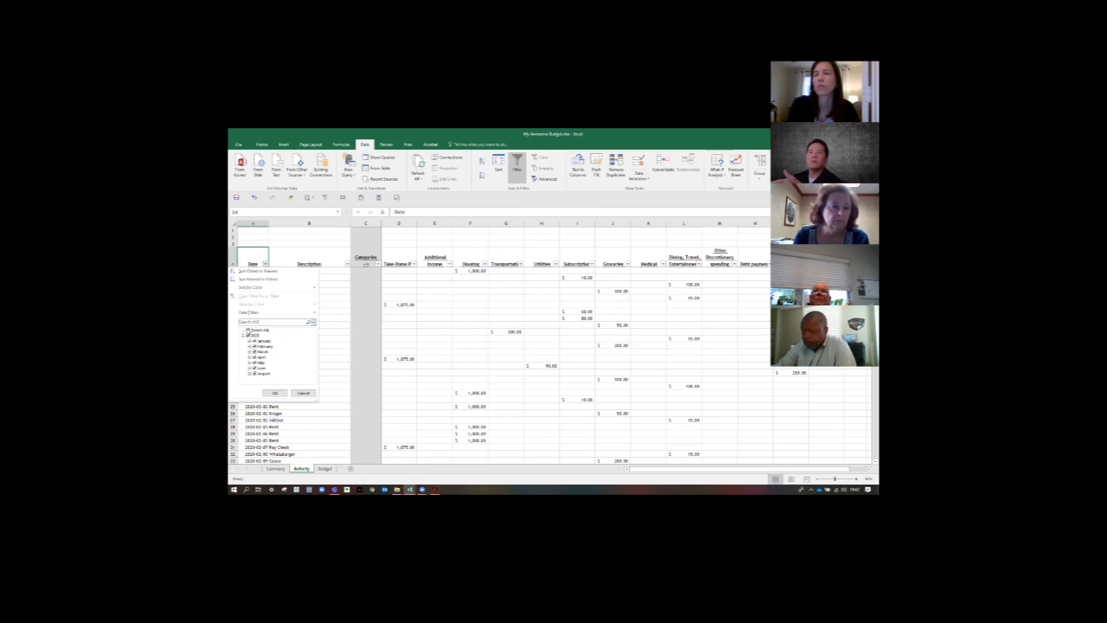
click(249, 330)
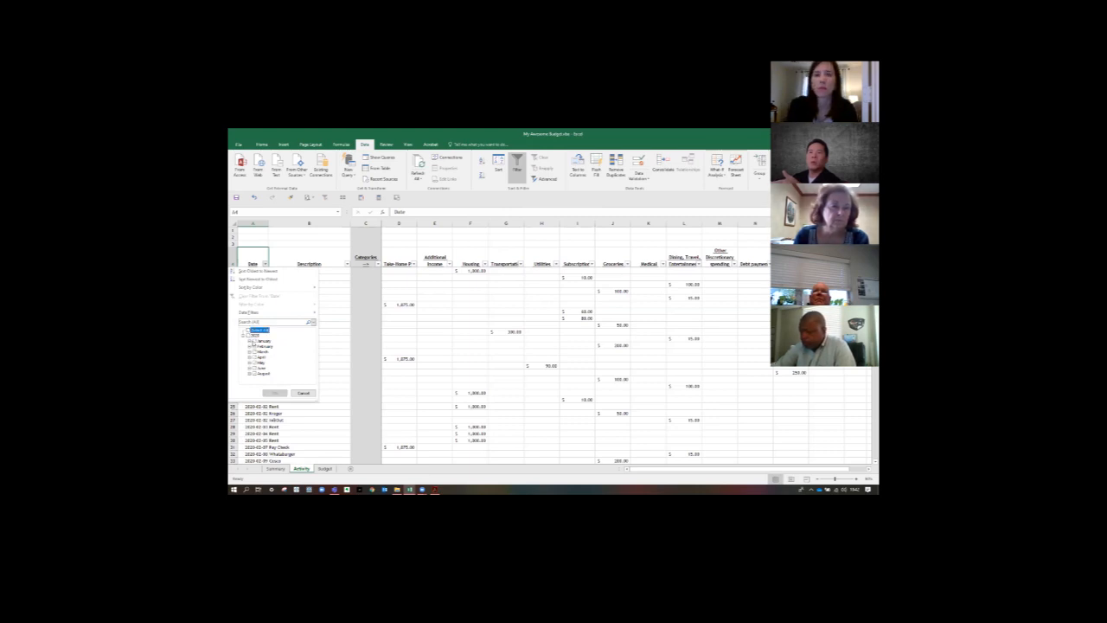
click(254, 341)
click(254, 346)
click(254, 352)
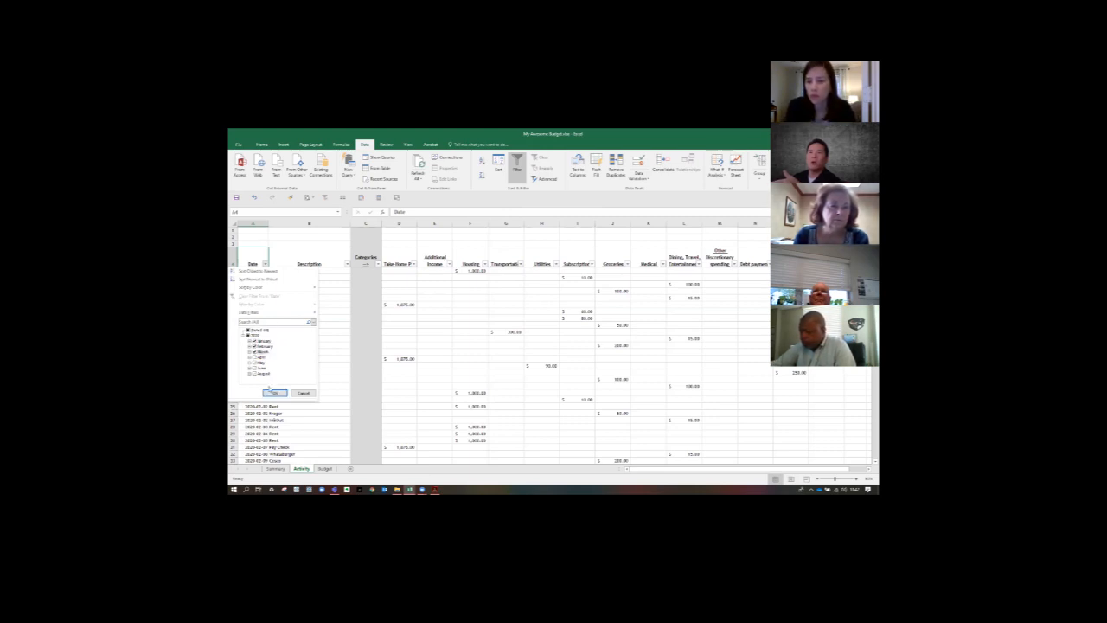
click(269, 392)
- Narrow the January to March rows to only the Electric entries in the Description column
click(347, 264)
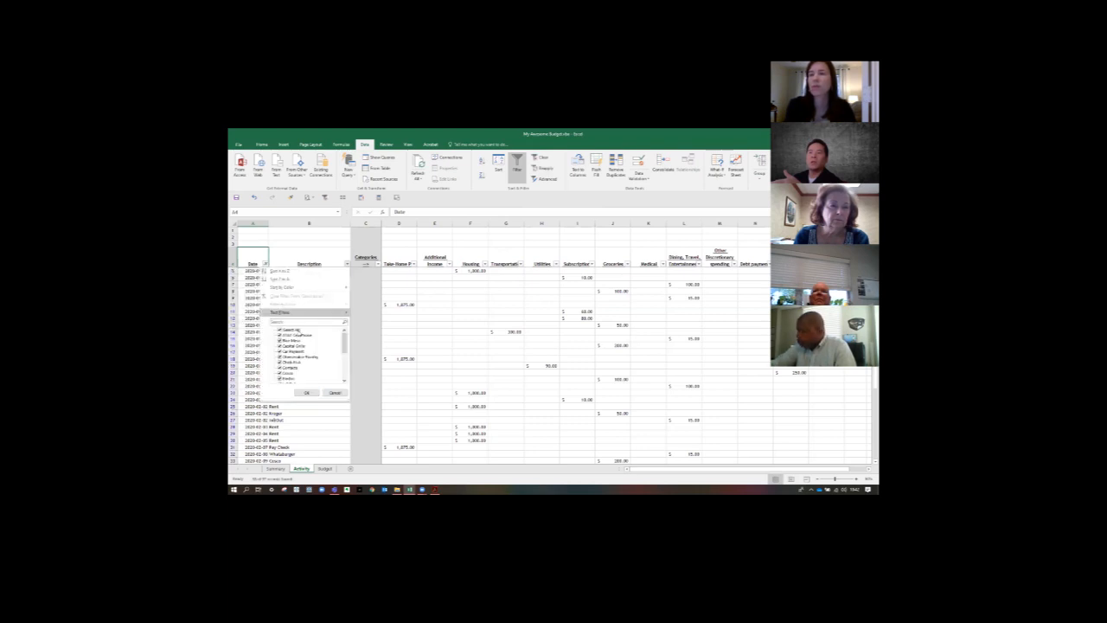
click(285, 329)
drag(342, 342, 343, 352)
click(279, 351)
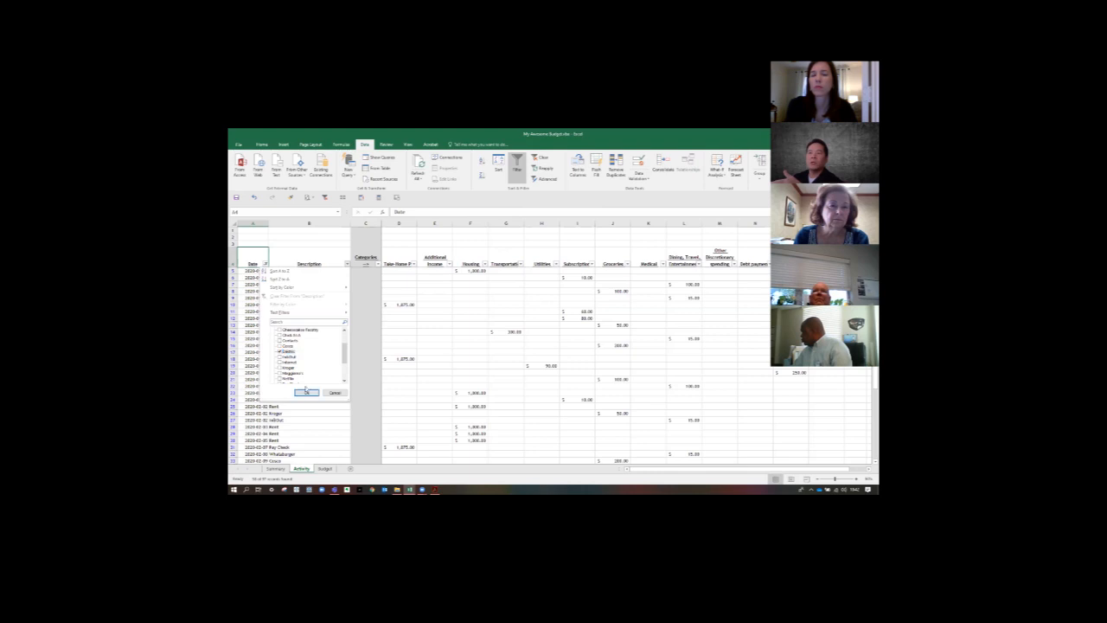
click(307, 392)
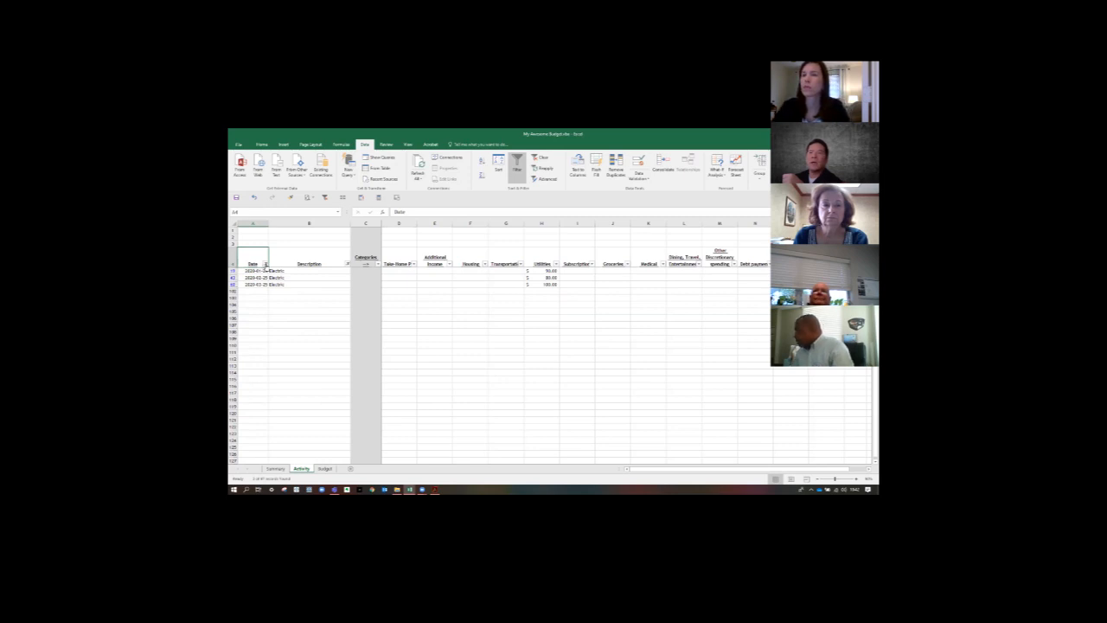
- Clear the Date filter to list the Electric entries for all months, and clear the remaining filter
click(265, 264)
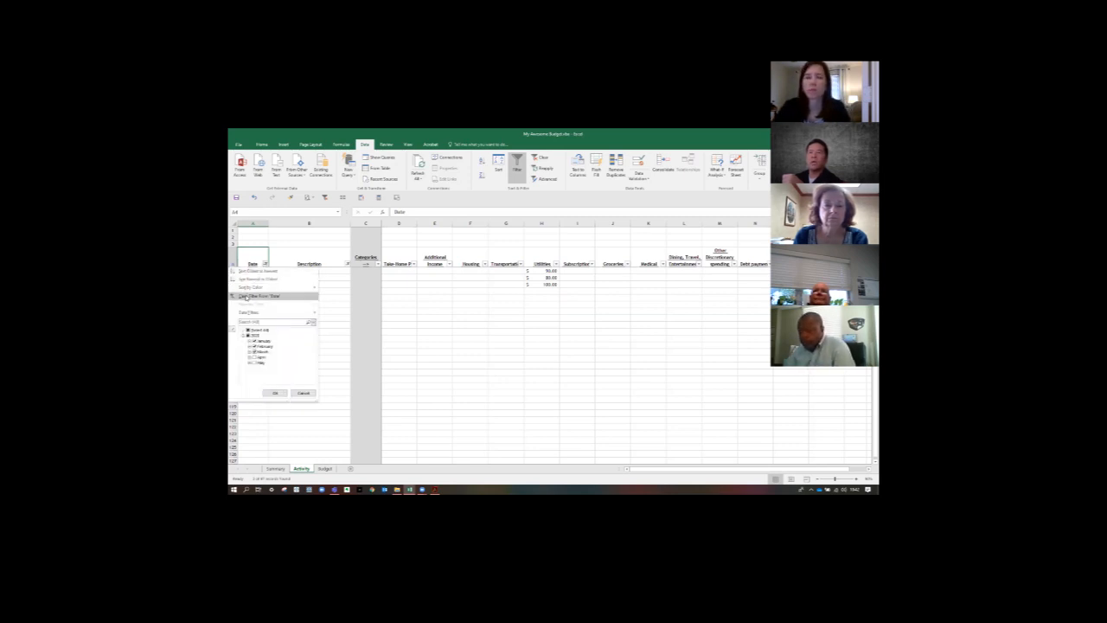
click(245, 297)
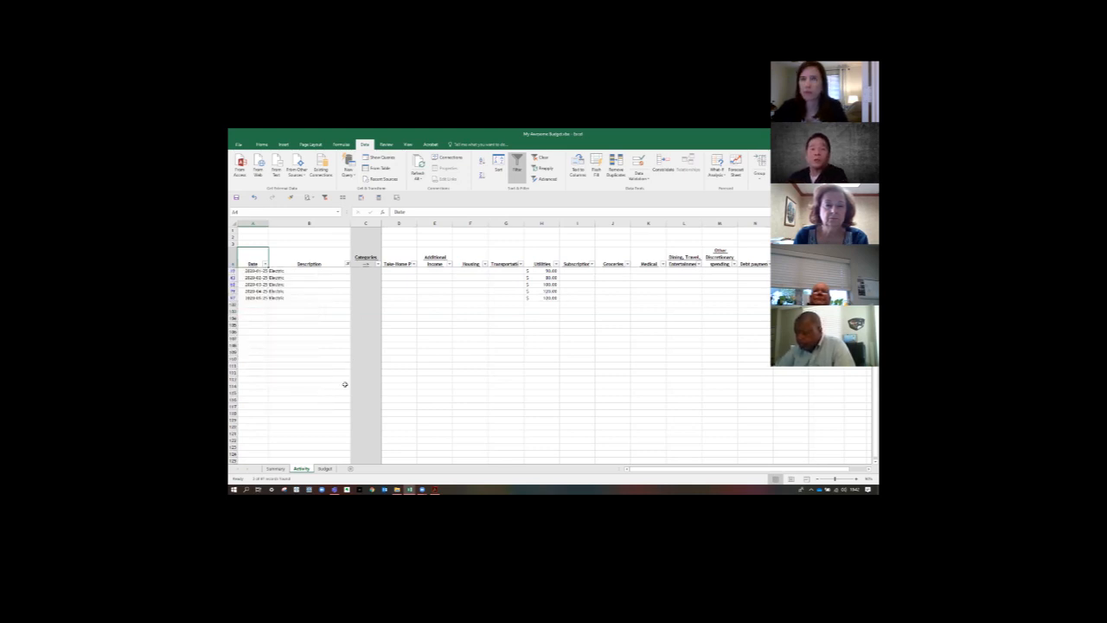
click(319, 277)
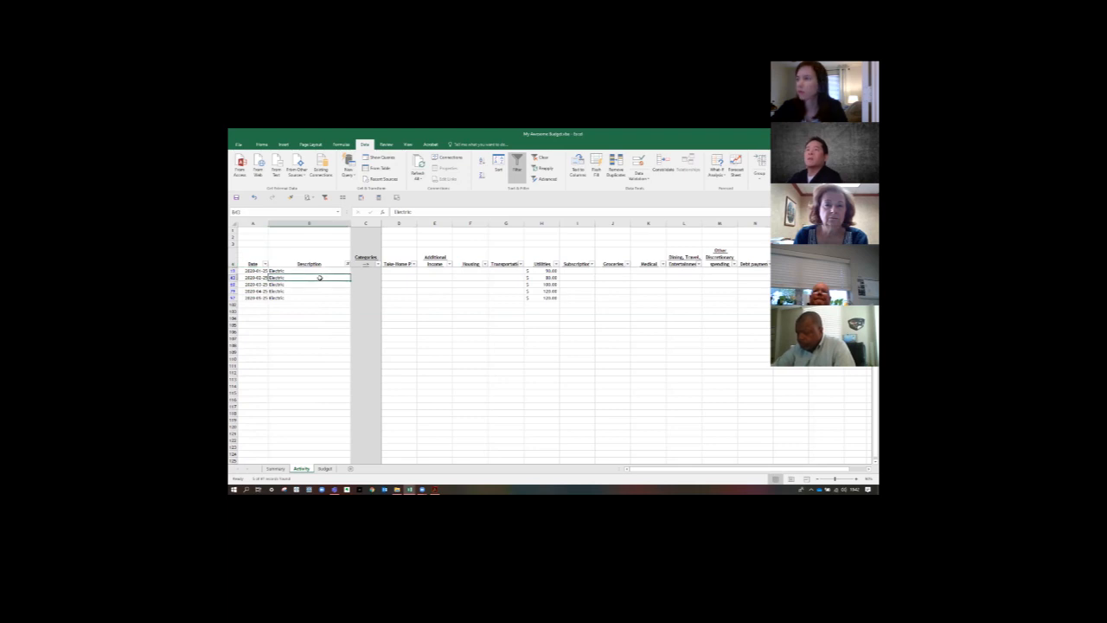
click(541, 158)
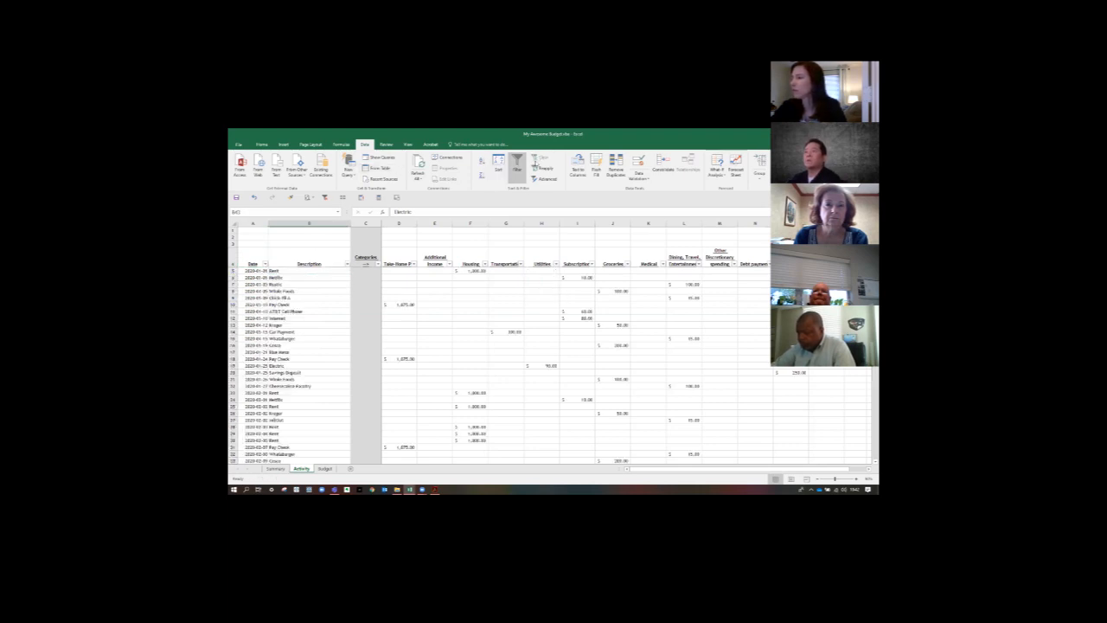
- Start a formula in cell D3, above the Take-Home Pay heading
click(470, 318)
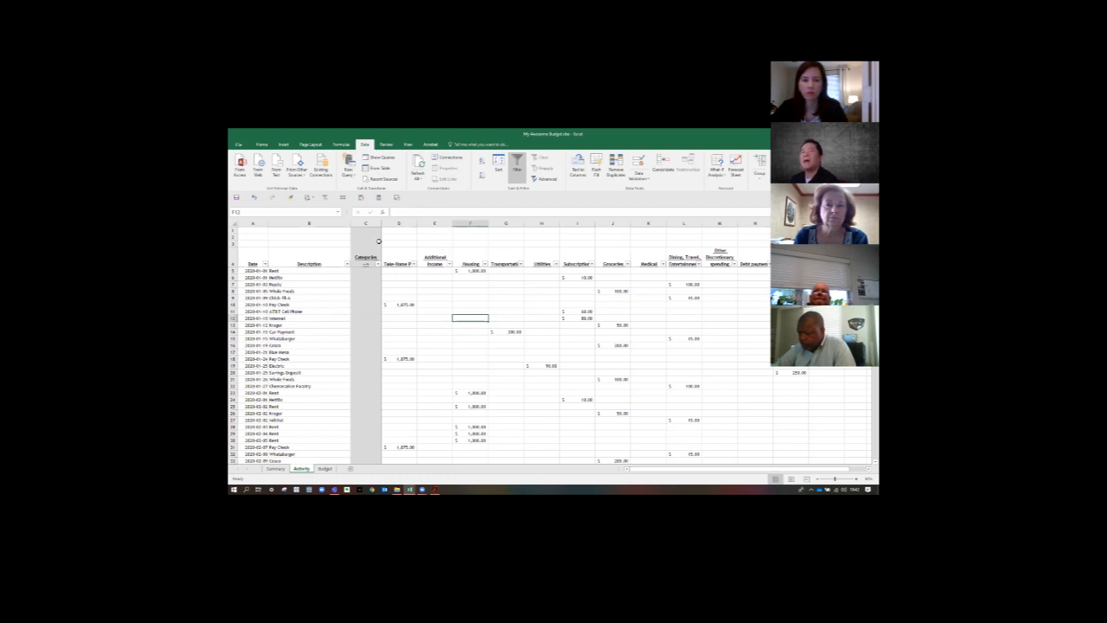
click(386, 241)
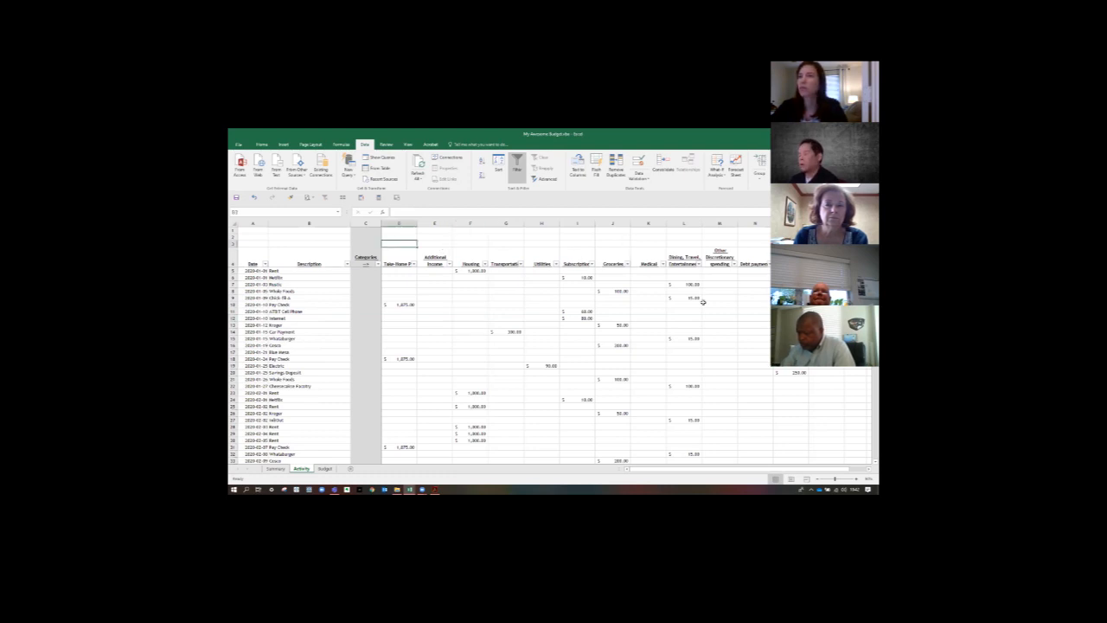
text(=subtotal(9,)
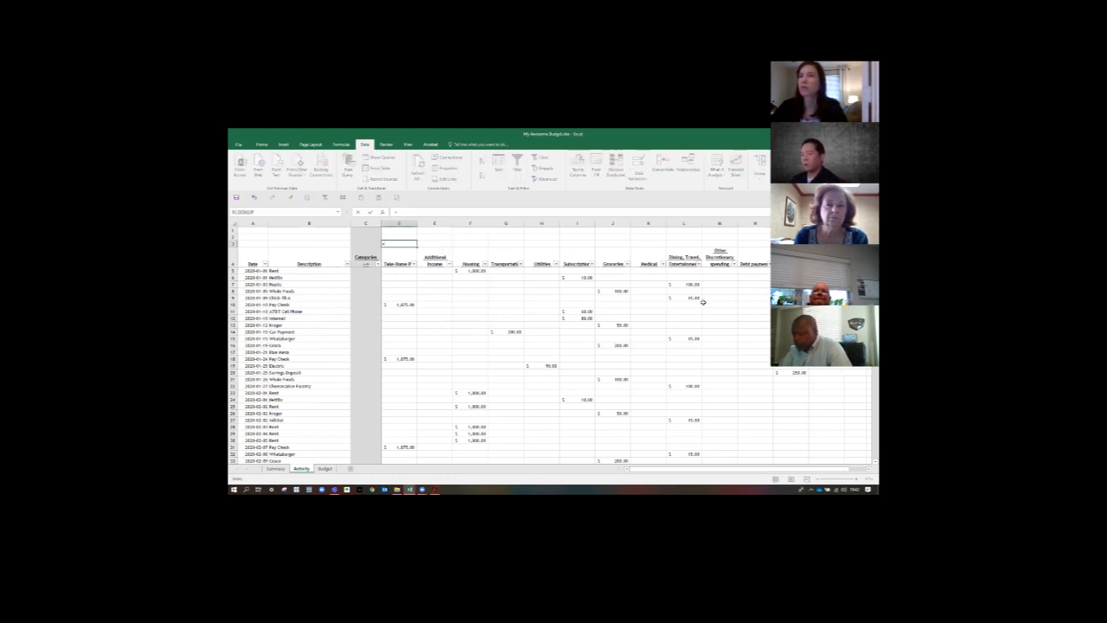
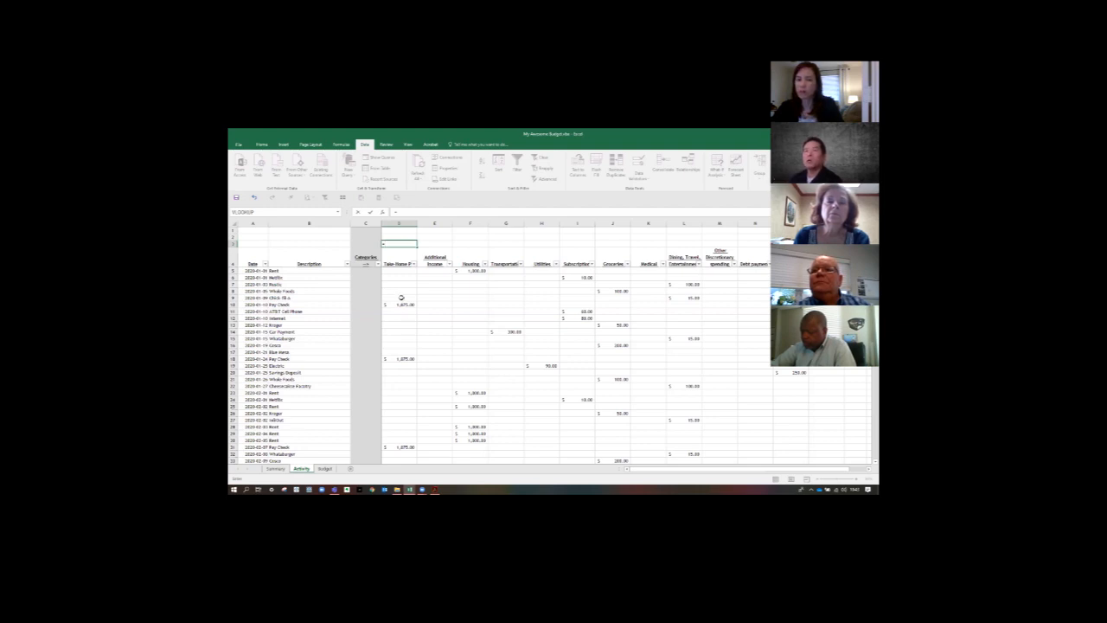
- Complete the D3 formula as =SUBTOTAL(9,D5:D1048576) to sum the Take-Home Pay entries down to the sheet's last row
text(su)
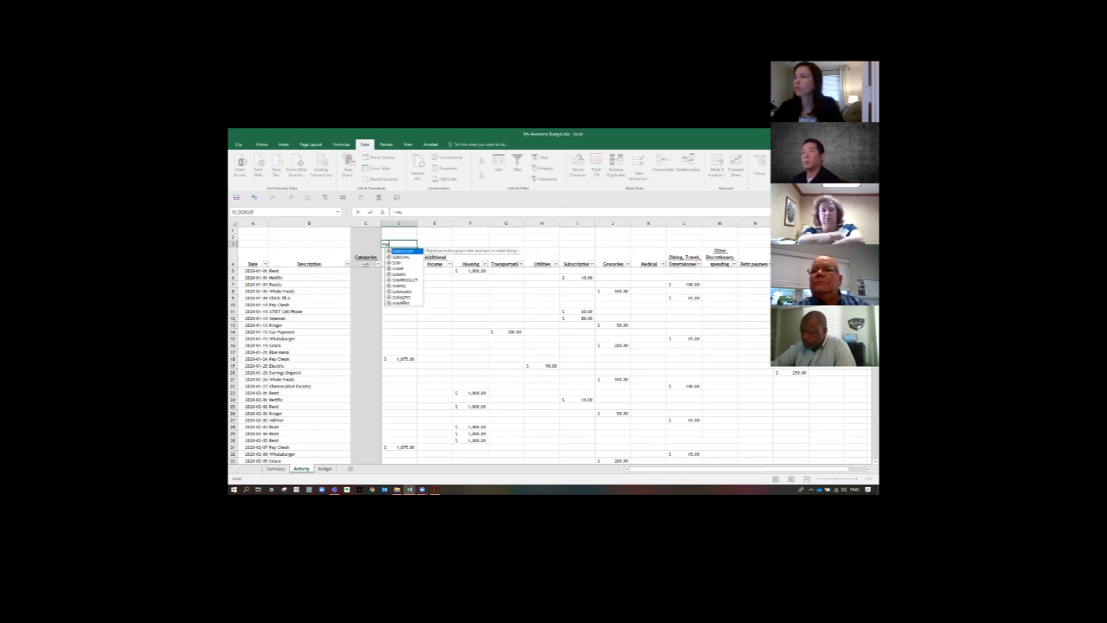
text(btota)
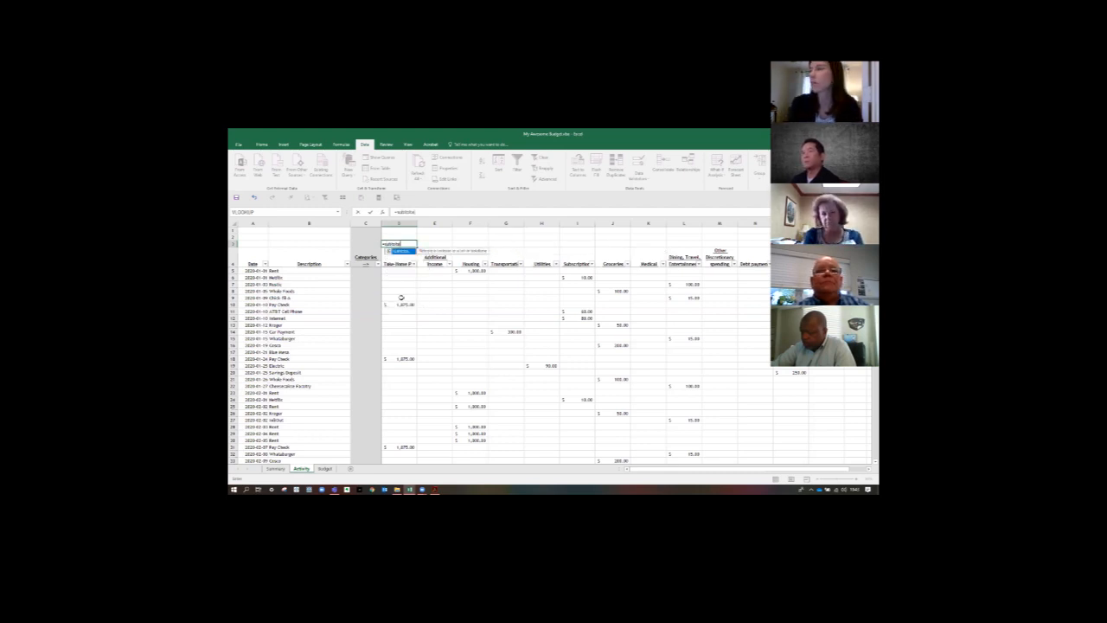
text(l()
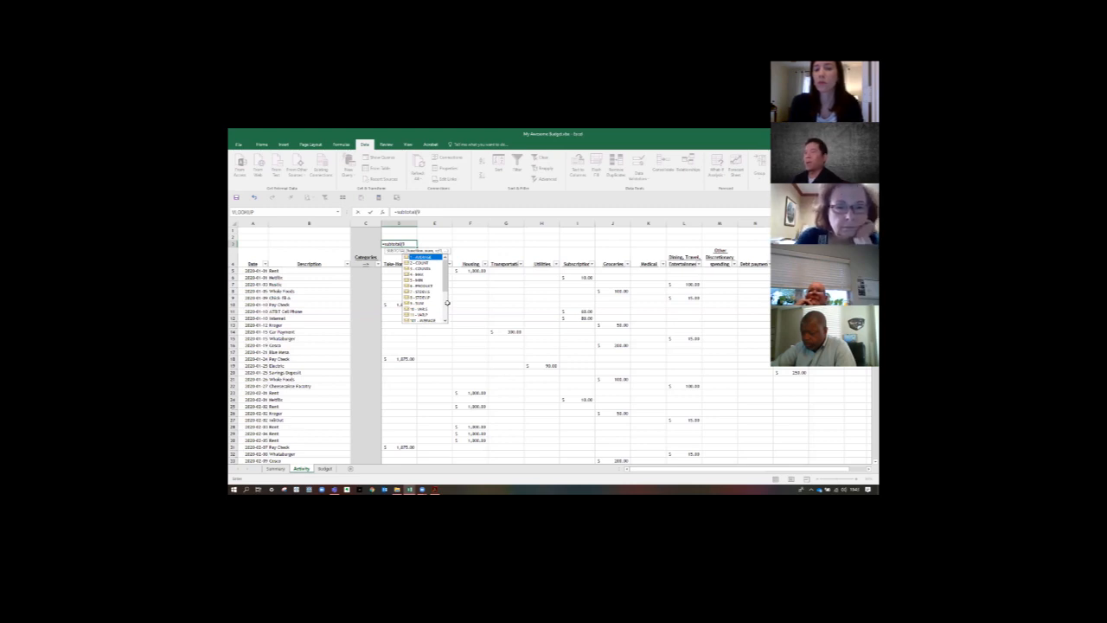
text(,)
key(Down)
key(Down)
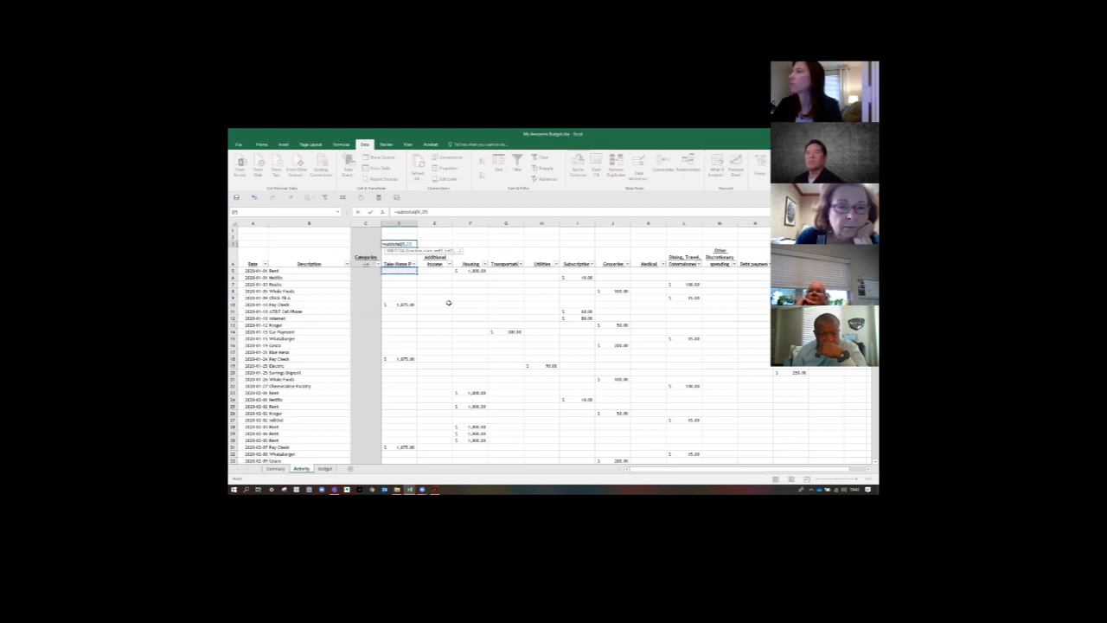
key(shift+Down)
key(shift+Down)
key(shift+Down)
key(shift+Down)
key(shift+Down)
key(shift+Down)
key(shift+Down)
key(shift+Down)
key(shift+Down)
key(shift+Down)
key(shift+Down)
key(shift+Down)
key(shift+Down)
key(shift+Down)
key(shift+Down)
key(shift+Down)
key(shift+Down)
key(shift+Down)
key(shift+Down)
key(shift+Down)
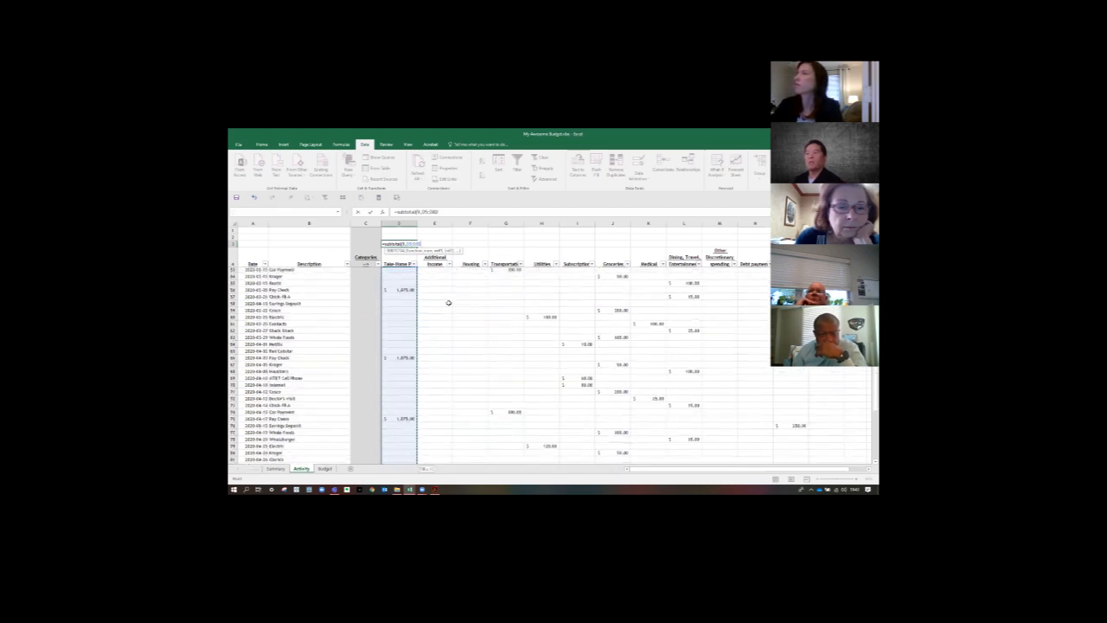
key(shift+Down)
key(shift+Down)
key(shift+Down)
key(ctrl+shift+Down)
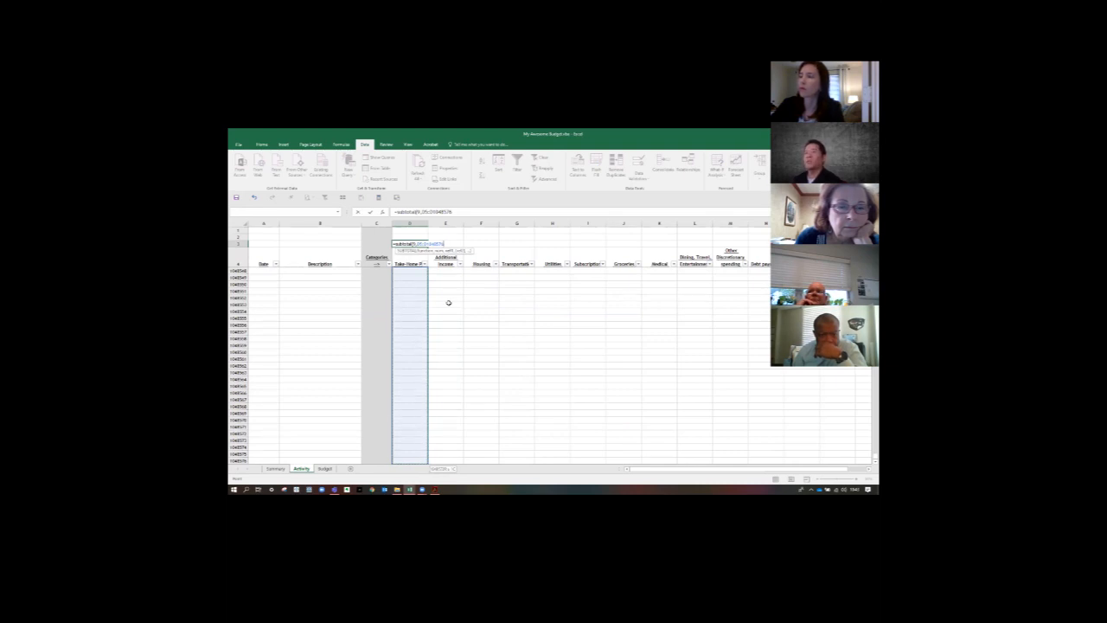
key(Return)
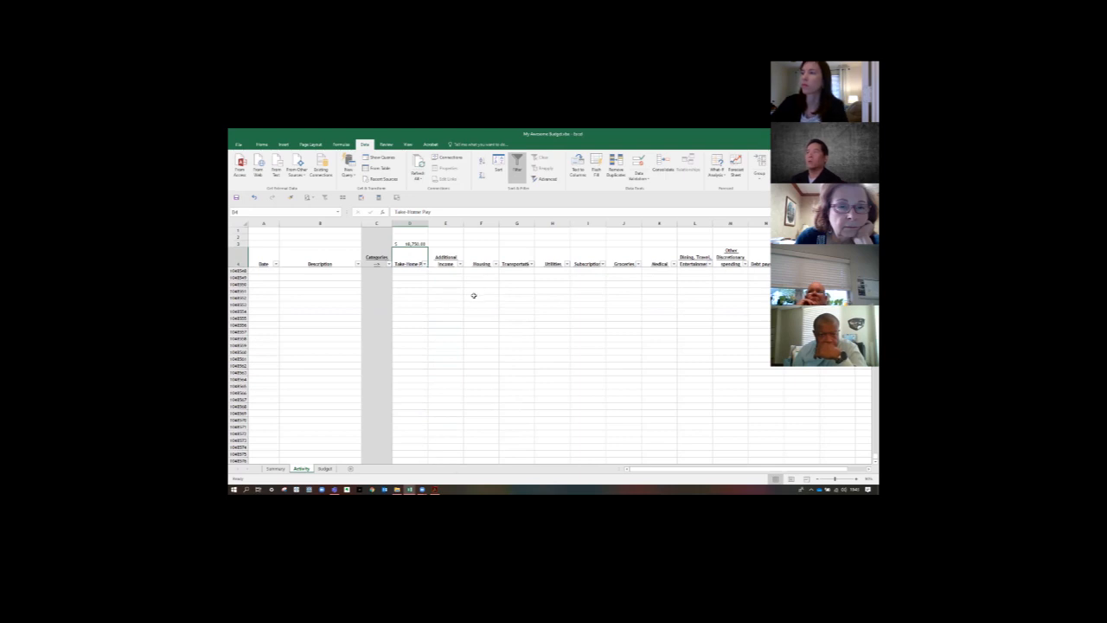
- Copy the Take-Home Pay subtotal formula from D3 across row 3 above the remaining category headings
click(418, 244)
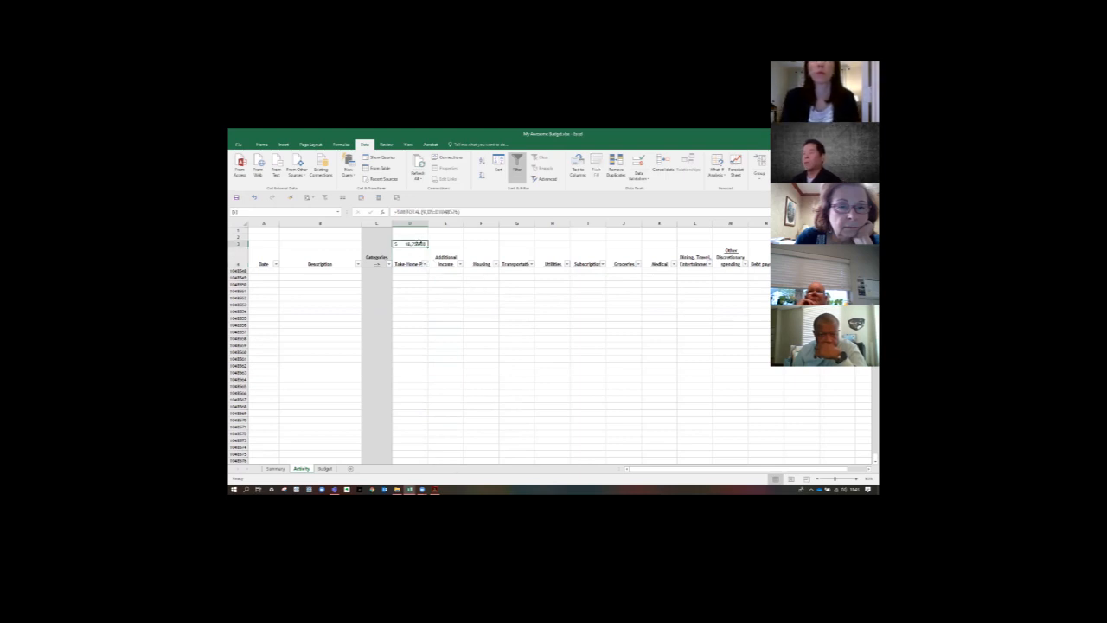
key(ctrl+c)
key(shift+Right)
key(shift+Right)
key(shift+Right)
key(shift+Right)
key(shift+Right)
key(shift+Right)
key(shift+Right)
key(shift+Right)
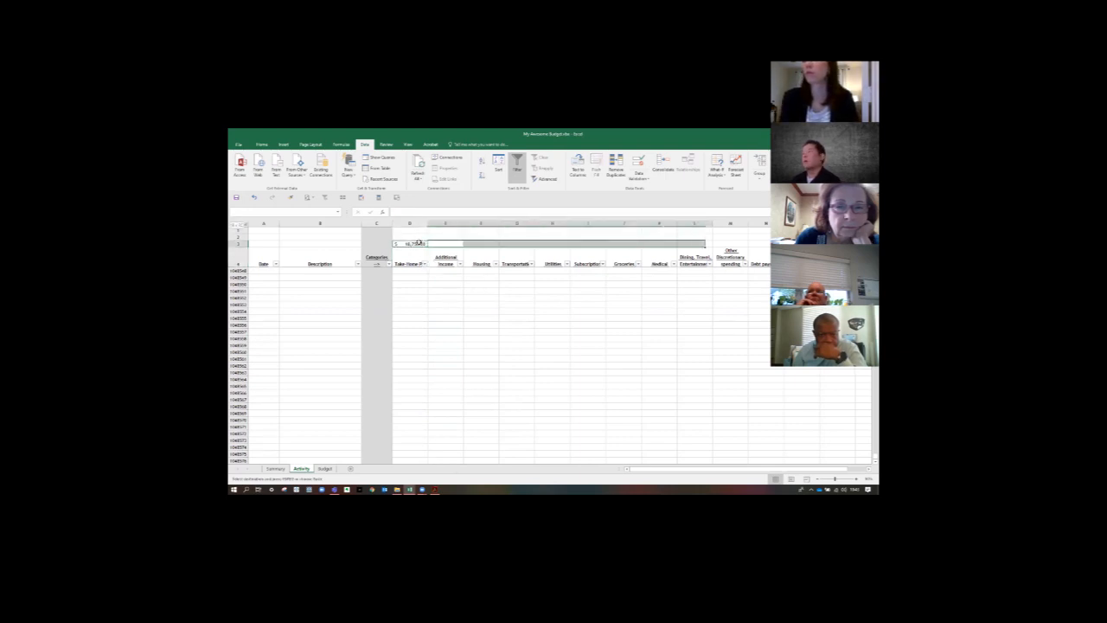
key(shift+Right)
key(shift+Right)
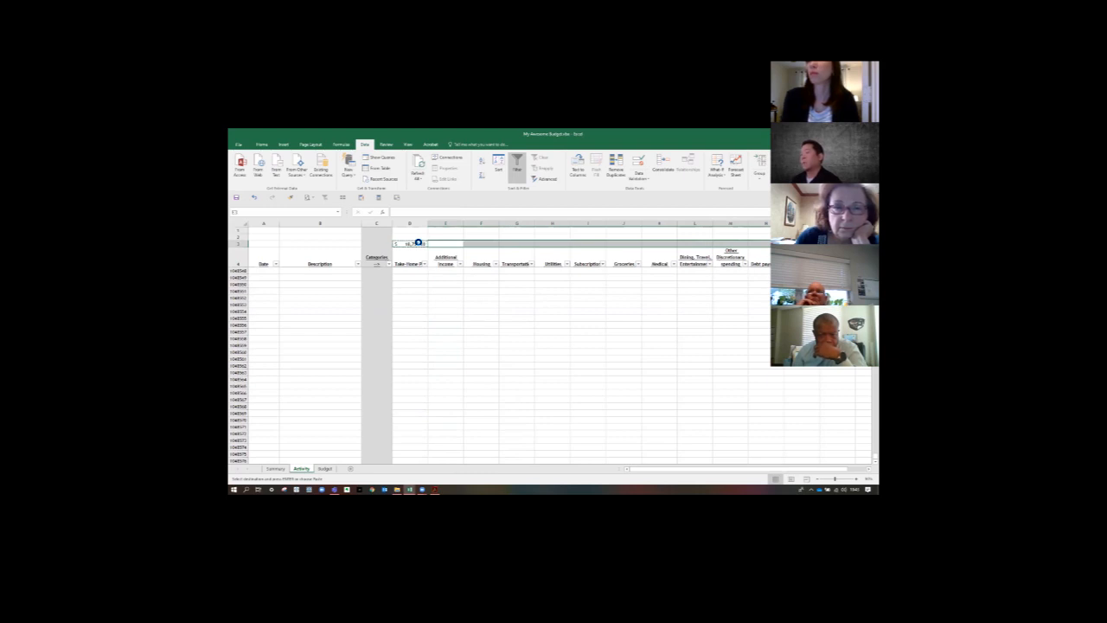
key(ctrl+v)
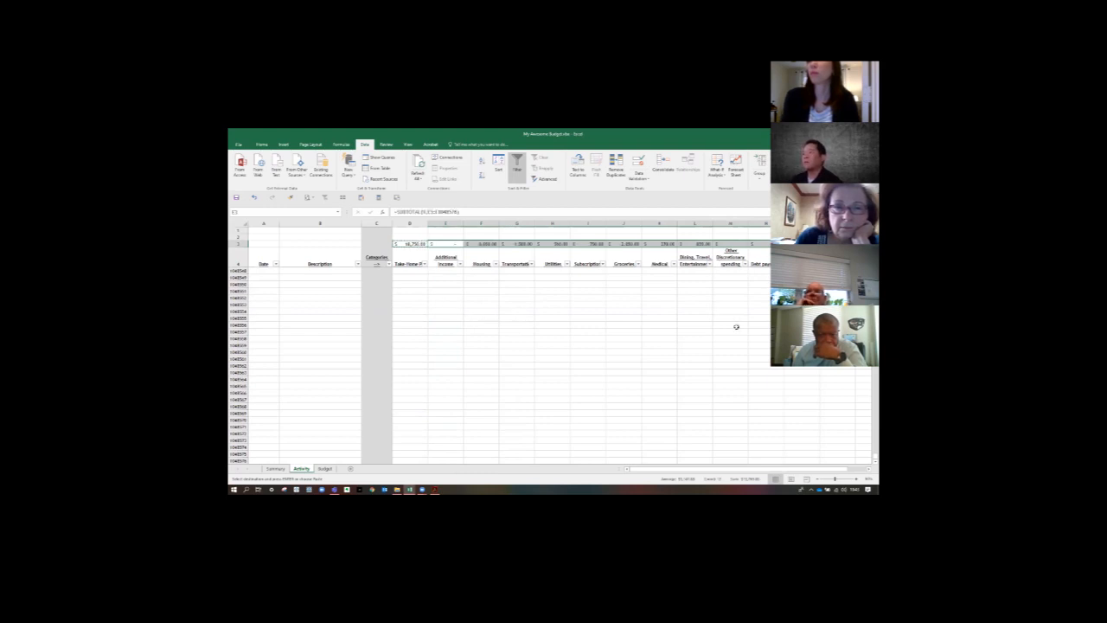
drag(871, 461, 871, 232)
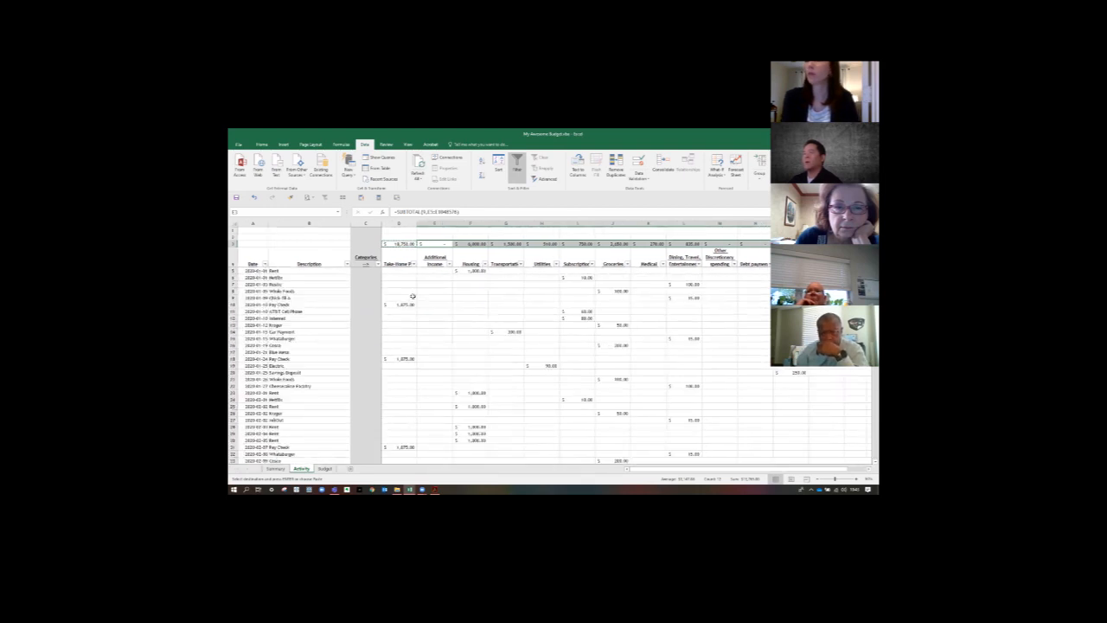
click(612, 346)
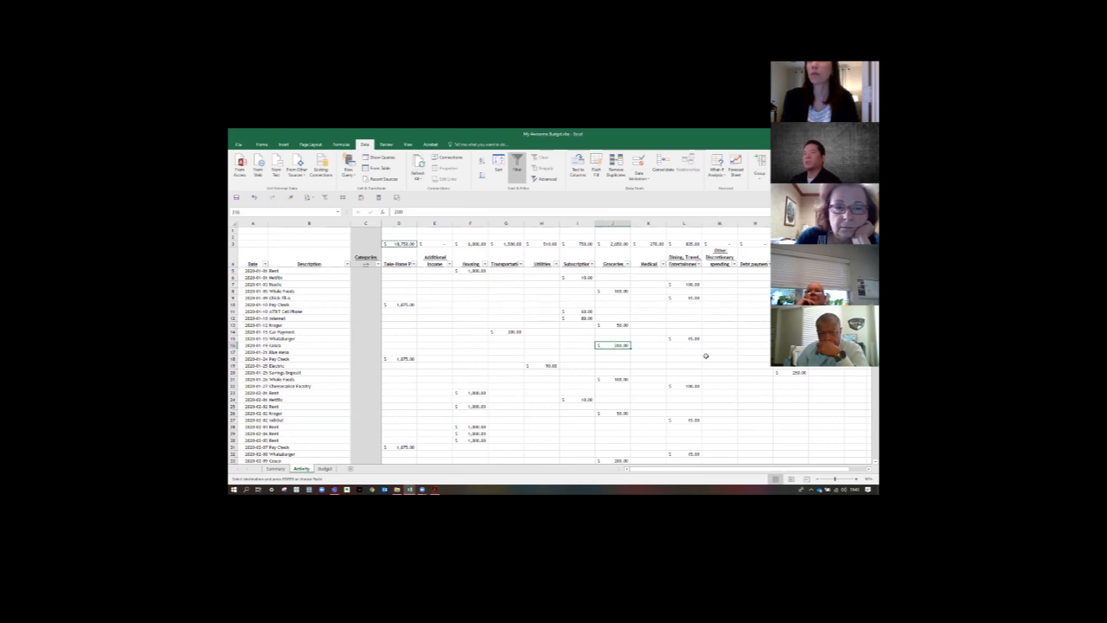
- Filter the Date column to January only to check the row 3 subtotals, and clear the filter
click(347, 264)
click(264, 264)
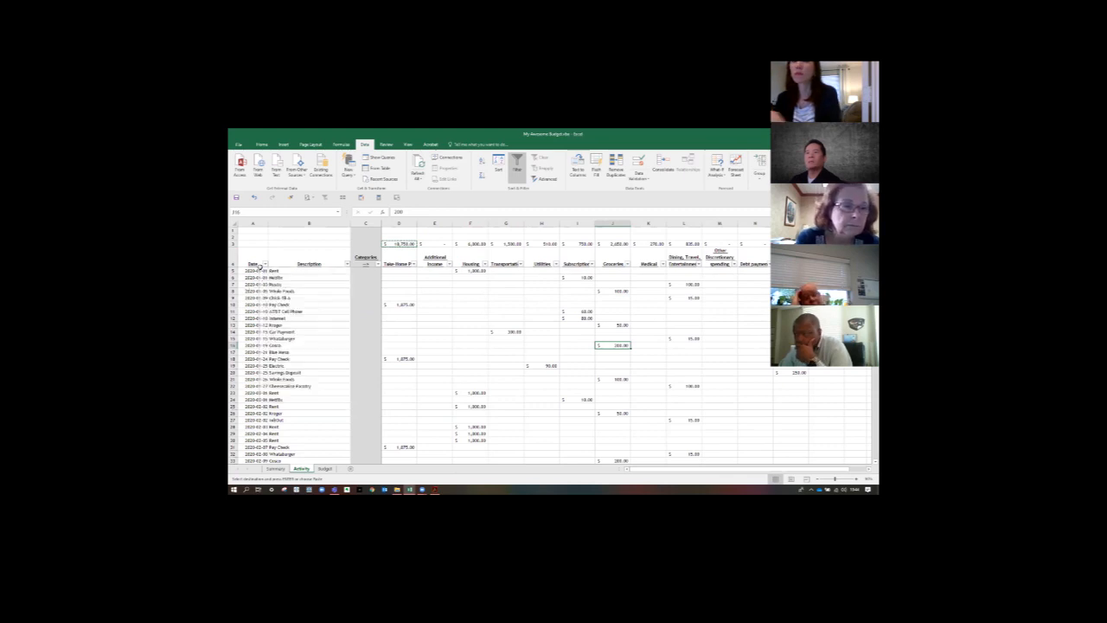
click(264, 264)
click(249, 330)
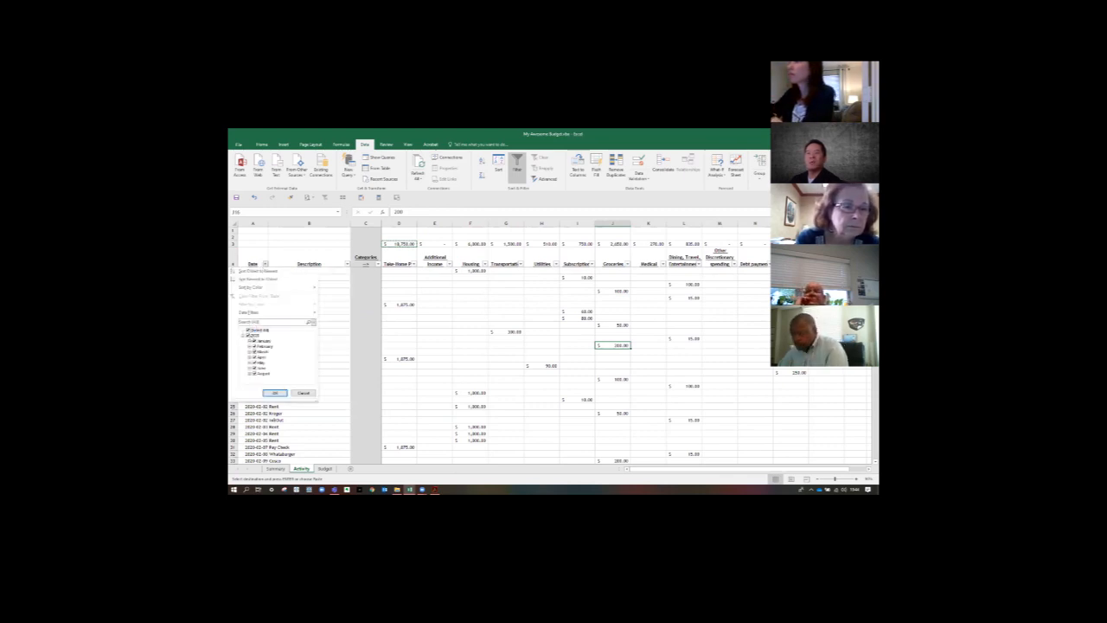
click(255, 341)
click(271, 392)
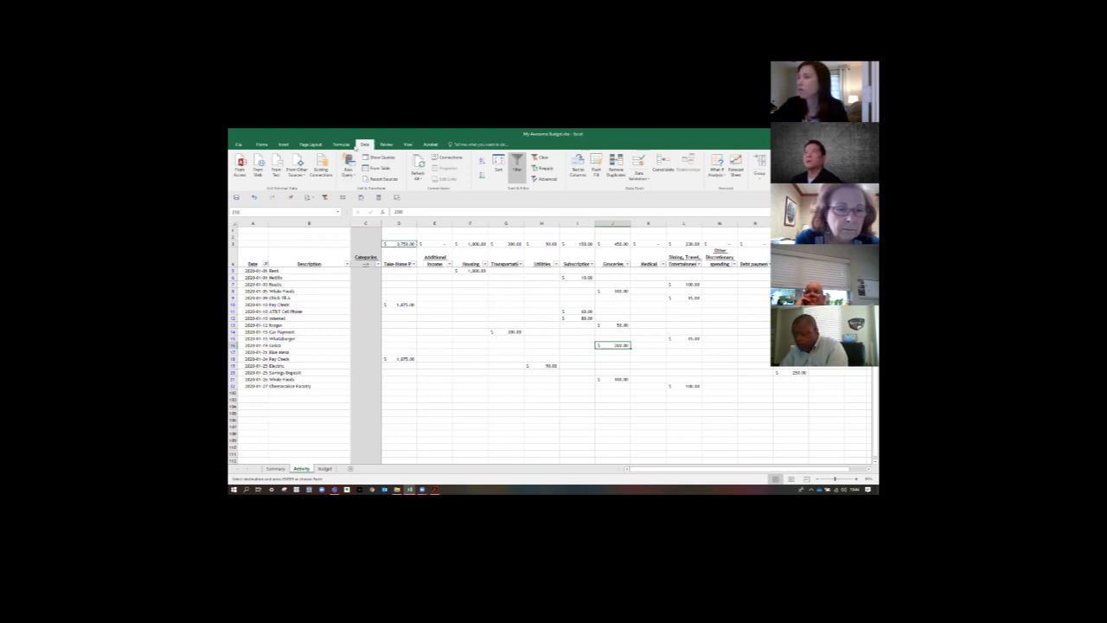
click(541, 157)
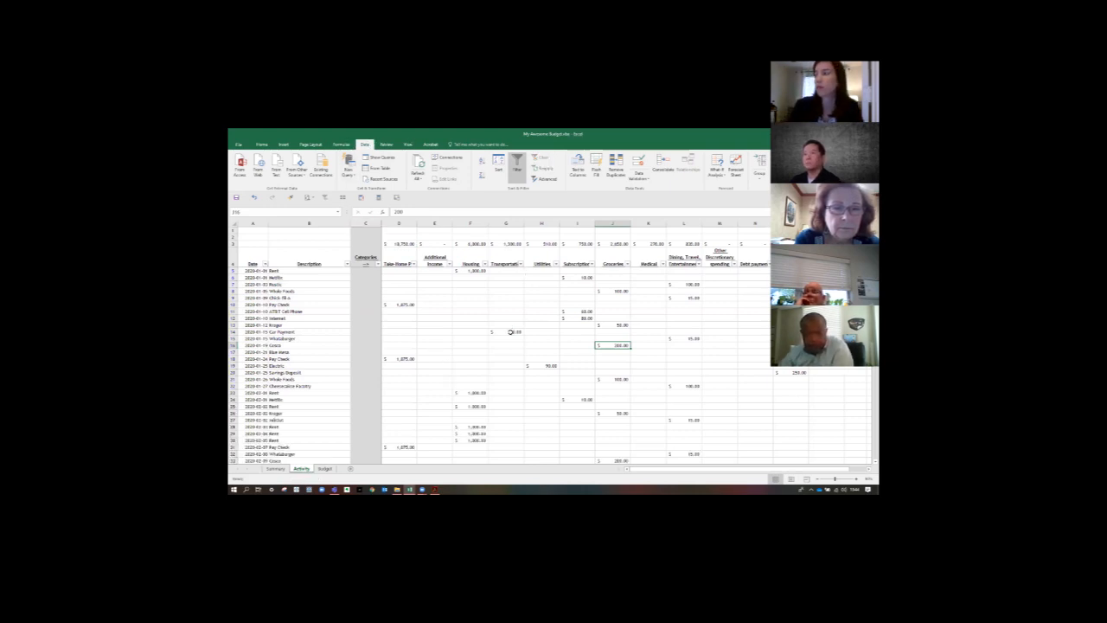
click(510, 332)
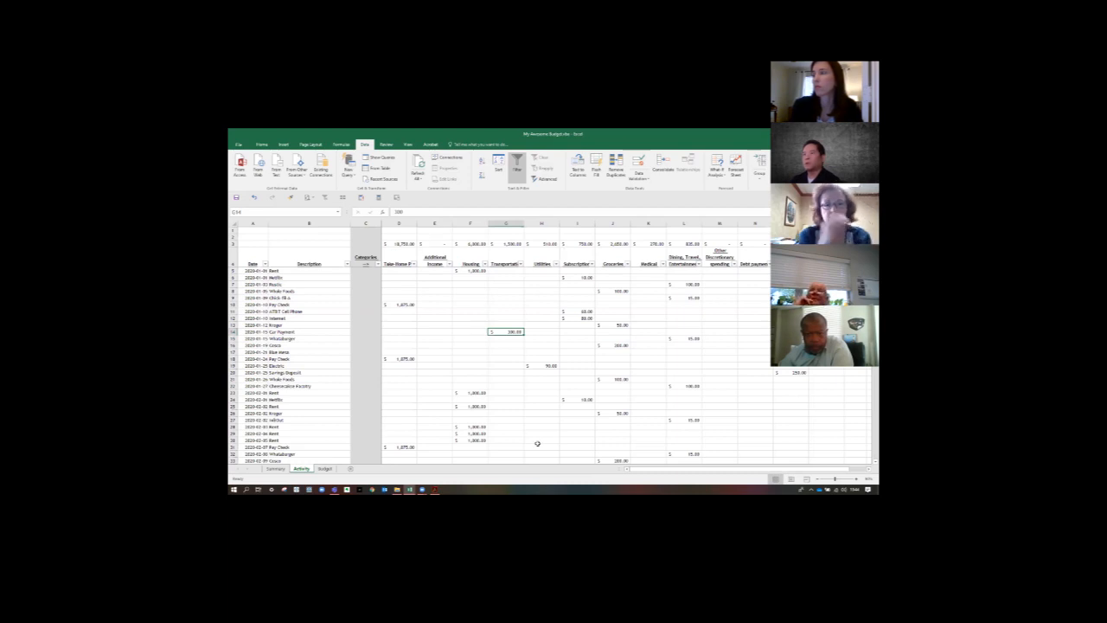
click(276, 468)
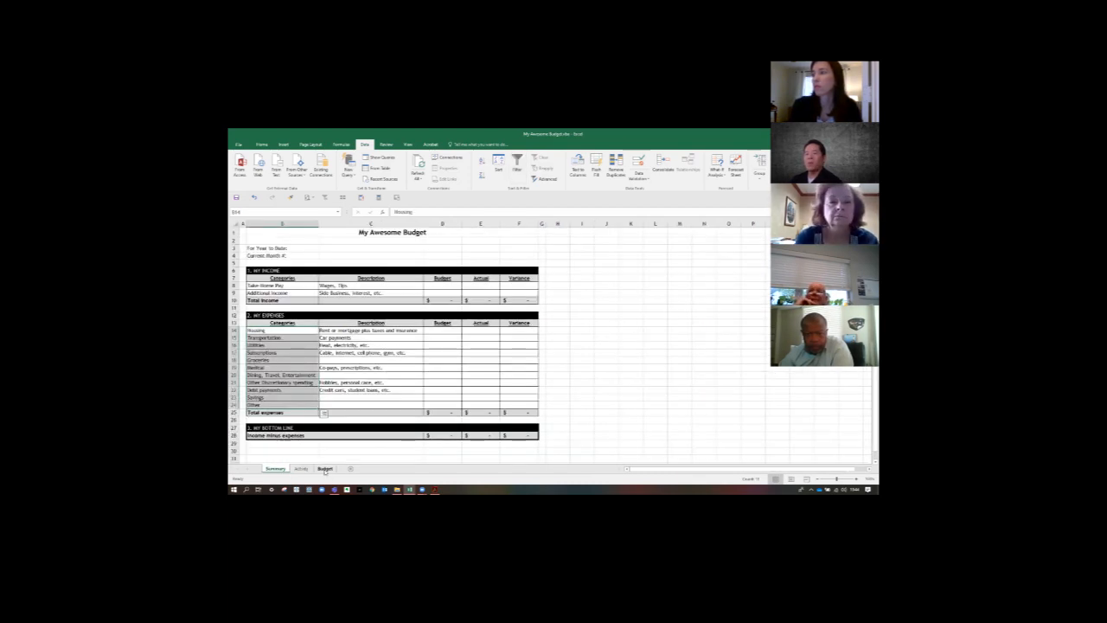
click(324, 468)
click(301, 468)
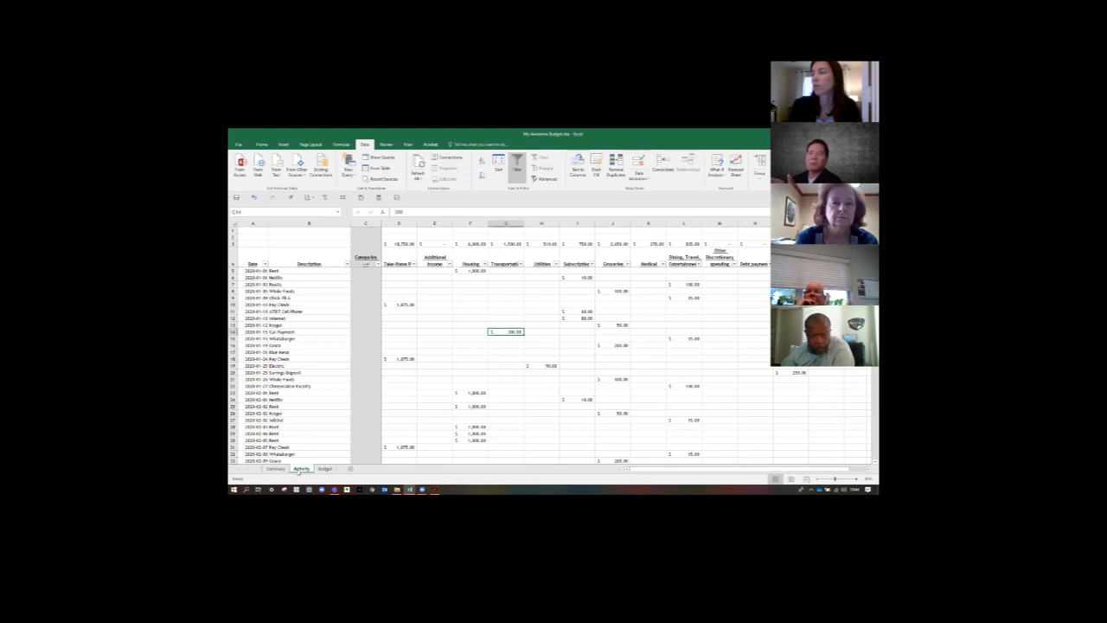
- Link the Take-Home Pay budget cell D8 on the Summary sheet to cell D7 on the Budget sheet
click(275, 468)
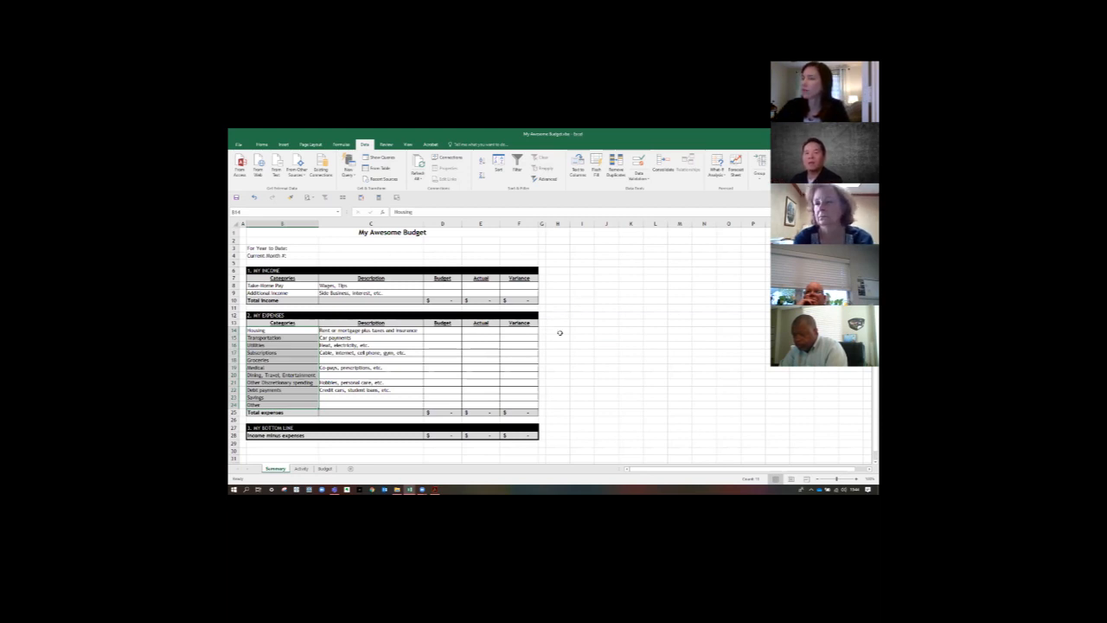
click(442, 285)
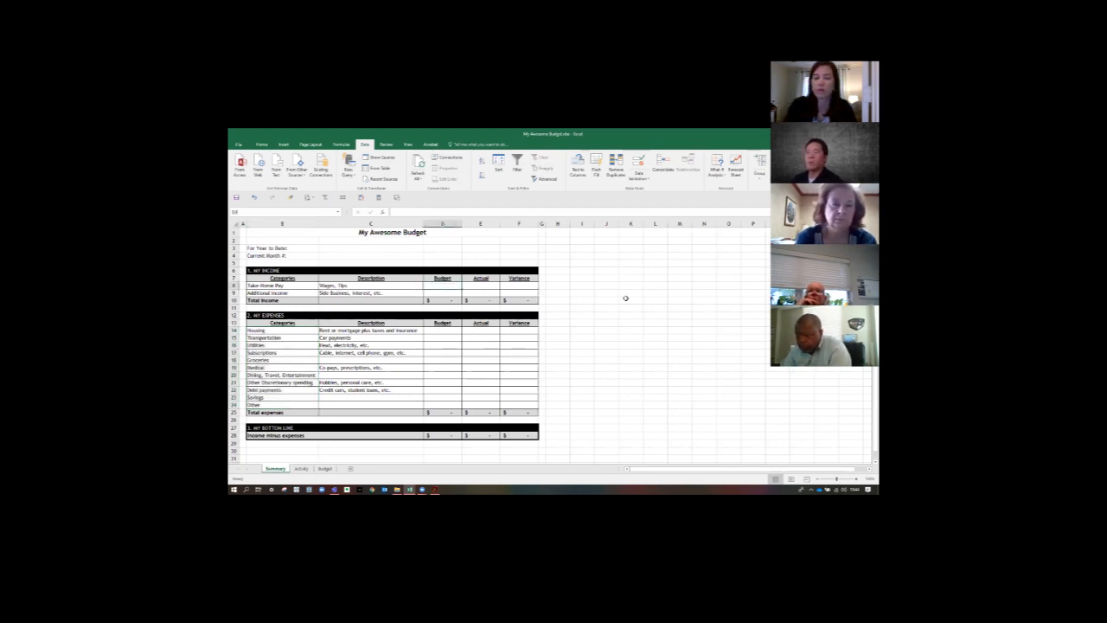
text(=)
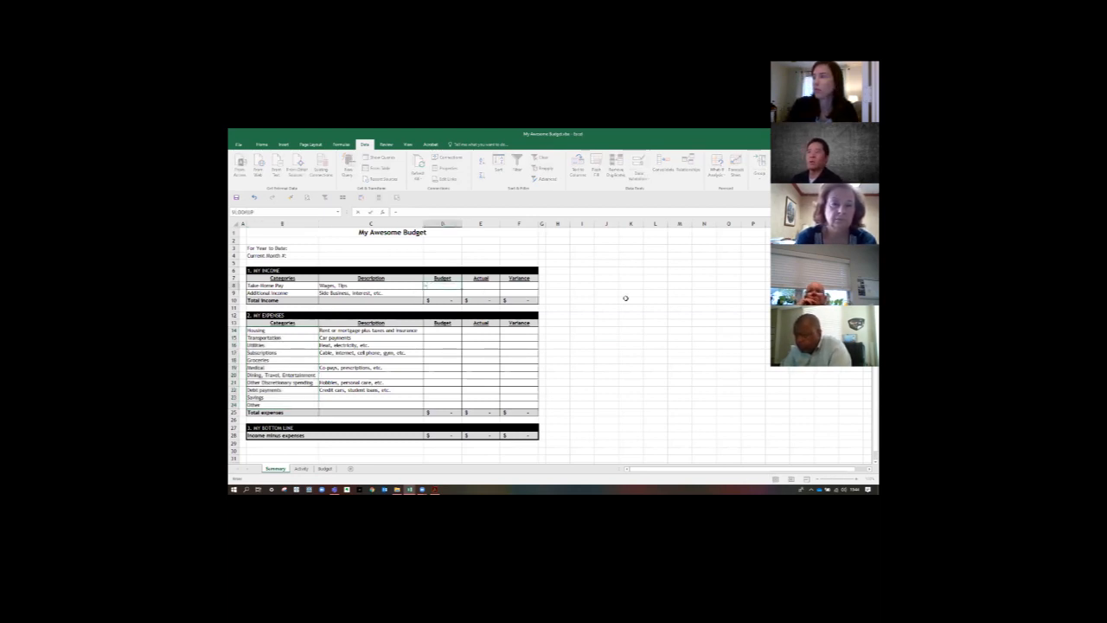
click(325, 468)
click(438, 278)
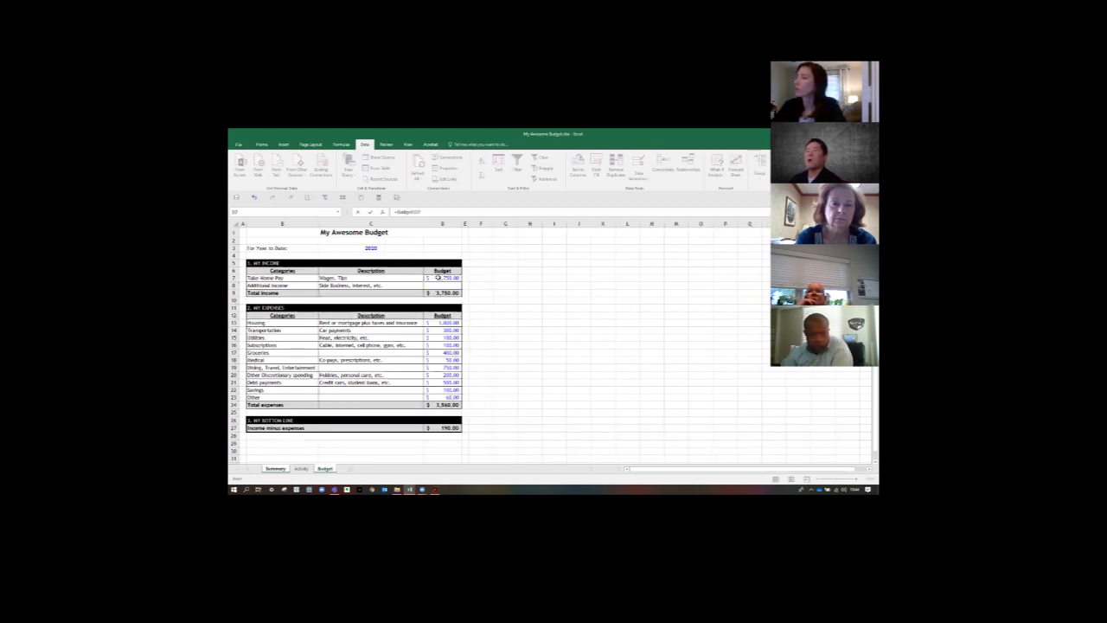
key(Return)
- Change the Budget sheet's income column heading in D6 to Monthly and check the linked expenses heading in D12
click(324, 468)
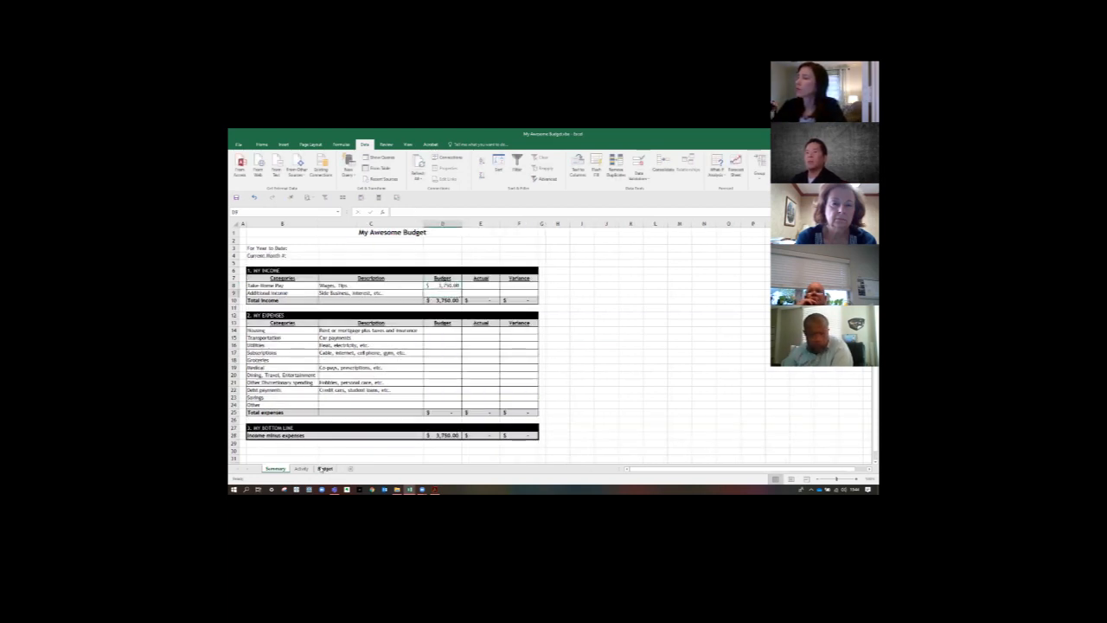
click(438, 271)
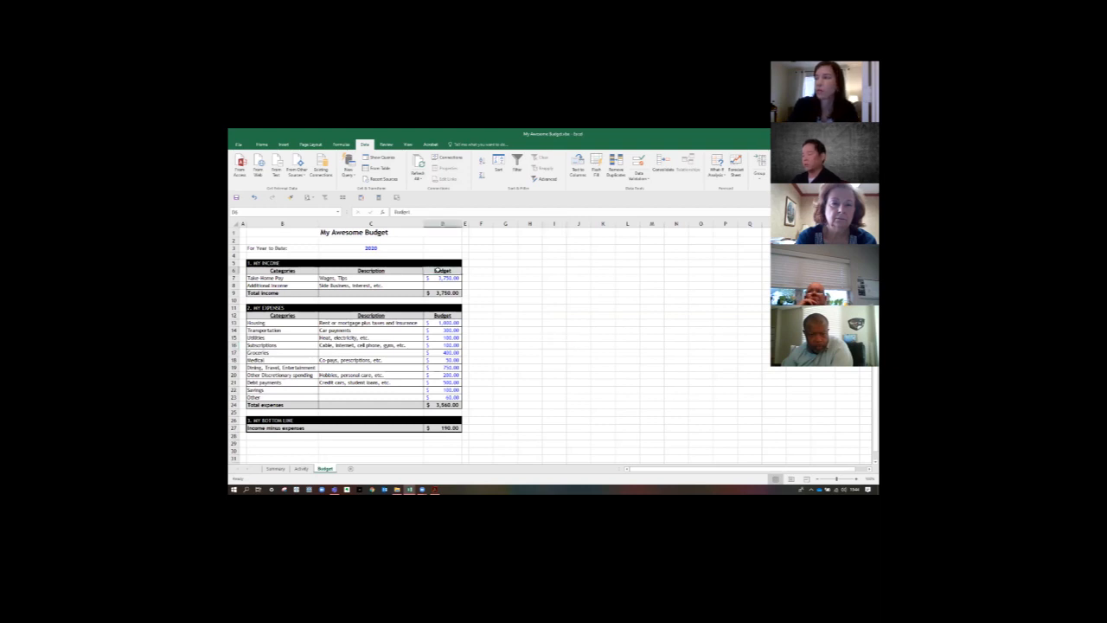
text(Monthly)
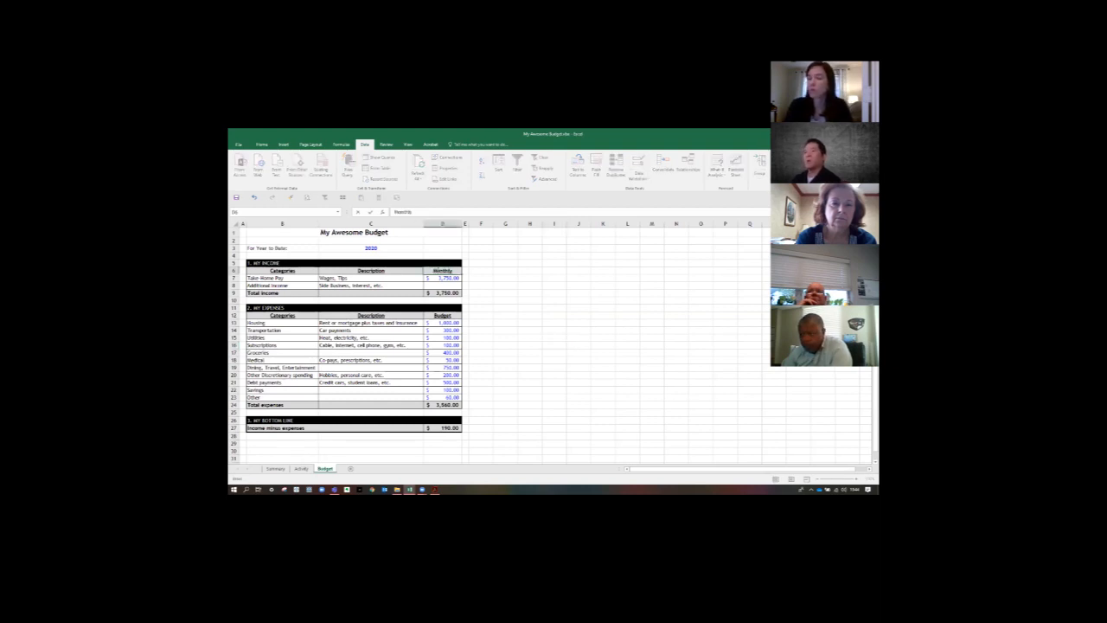
key(Return)
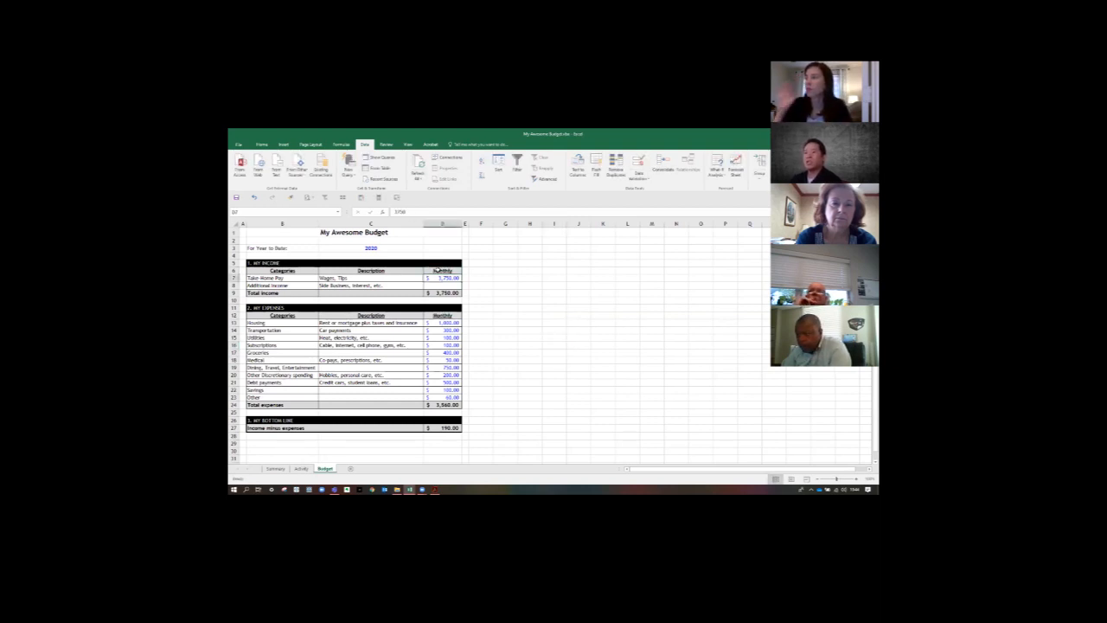
click(444, 314)
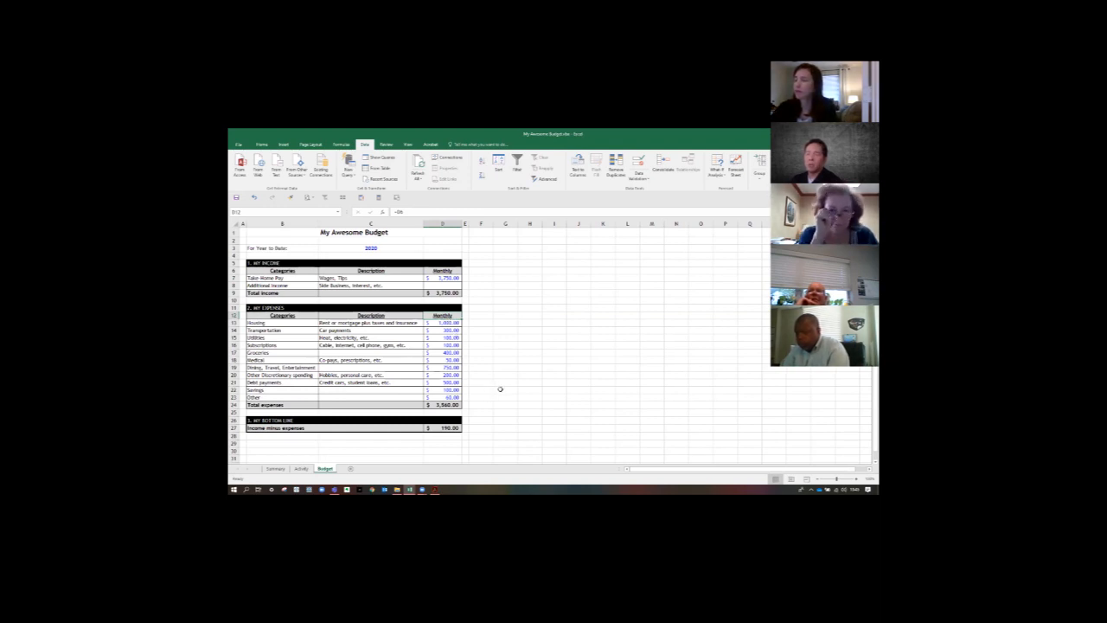
- Enter 2020 for the year to date and 5 for the current month number on the Summary sheet
click(276, 468)
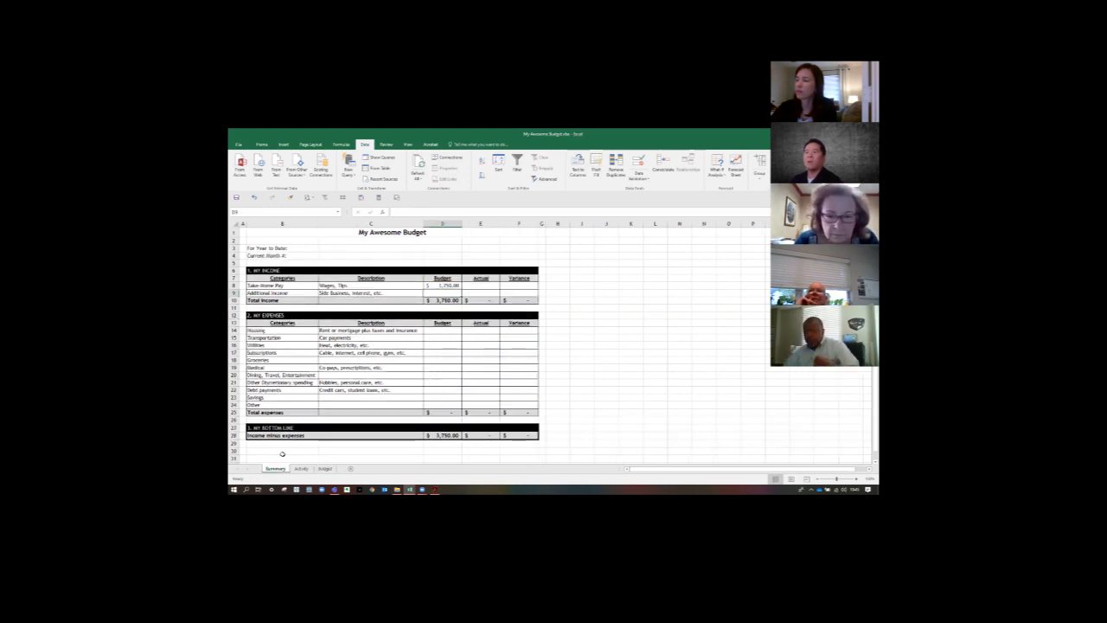
click(433, 284)
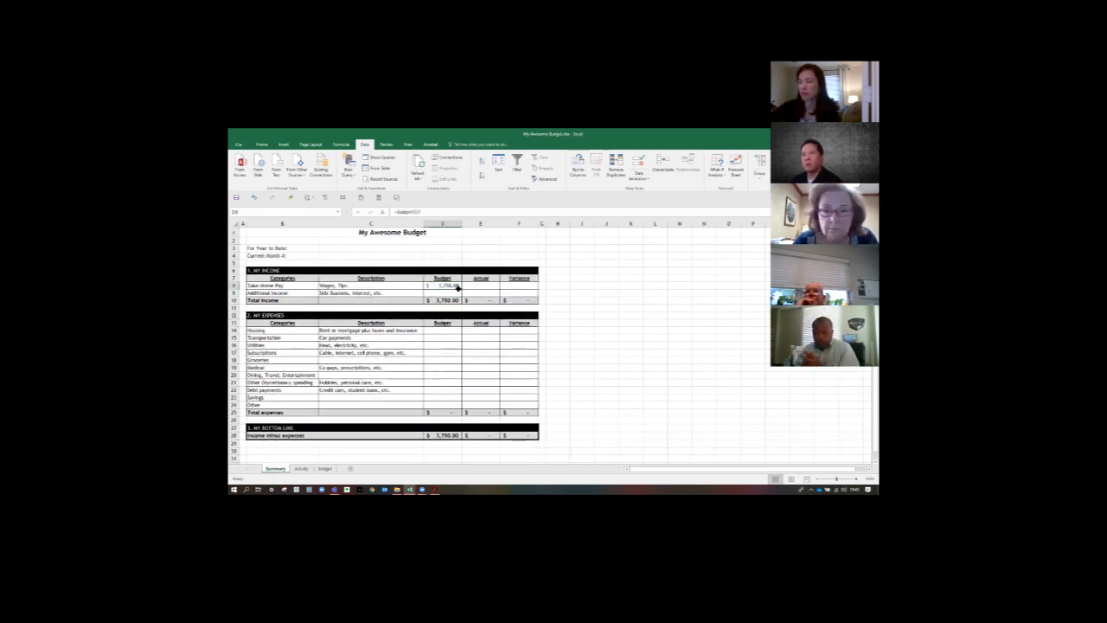
click(342, 253)
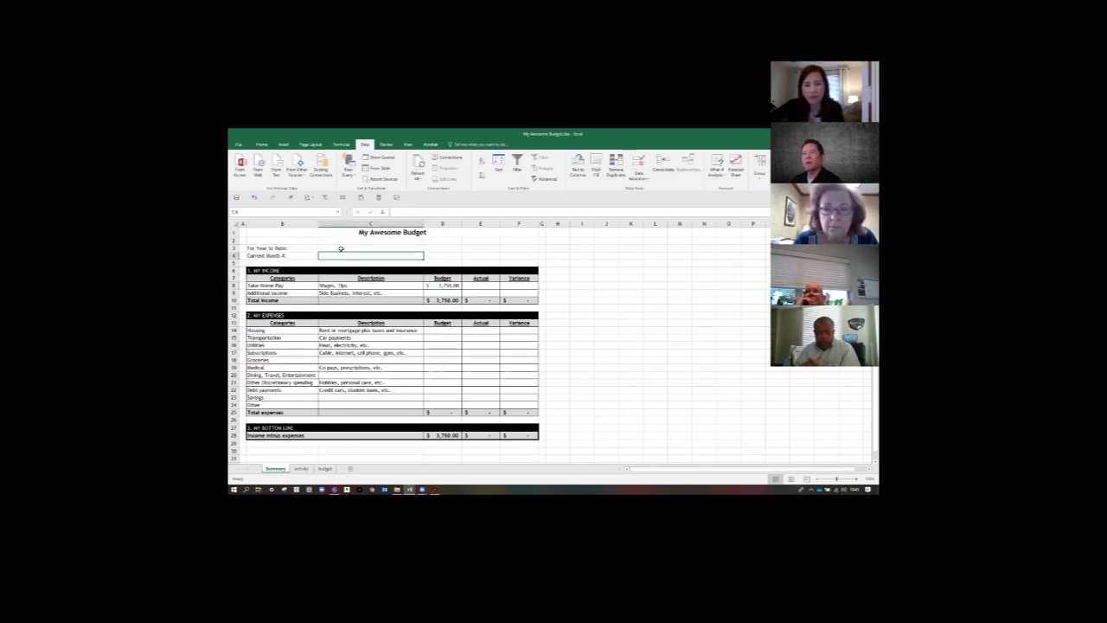
click(341, 248)
text(2020)
key(Return)
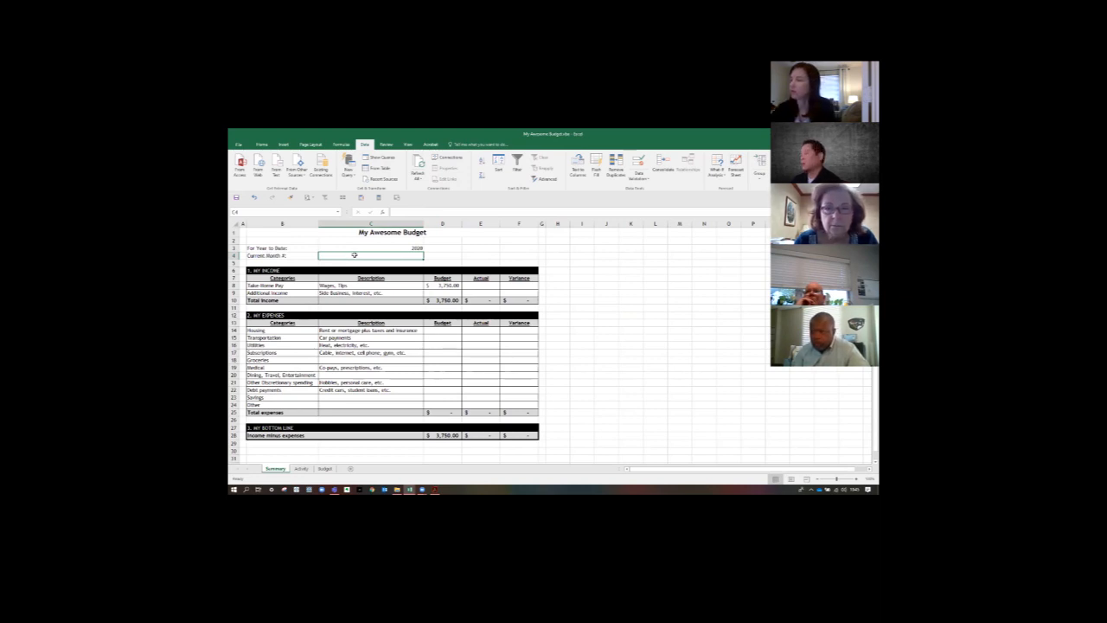
text(5)
key(Return)
- Center the year and month number in C3:C4 on the Summary sheet and make them bold and blue
drag(347, 248, 364, 256)
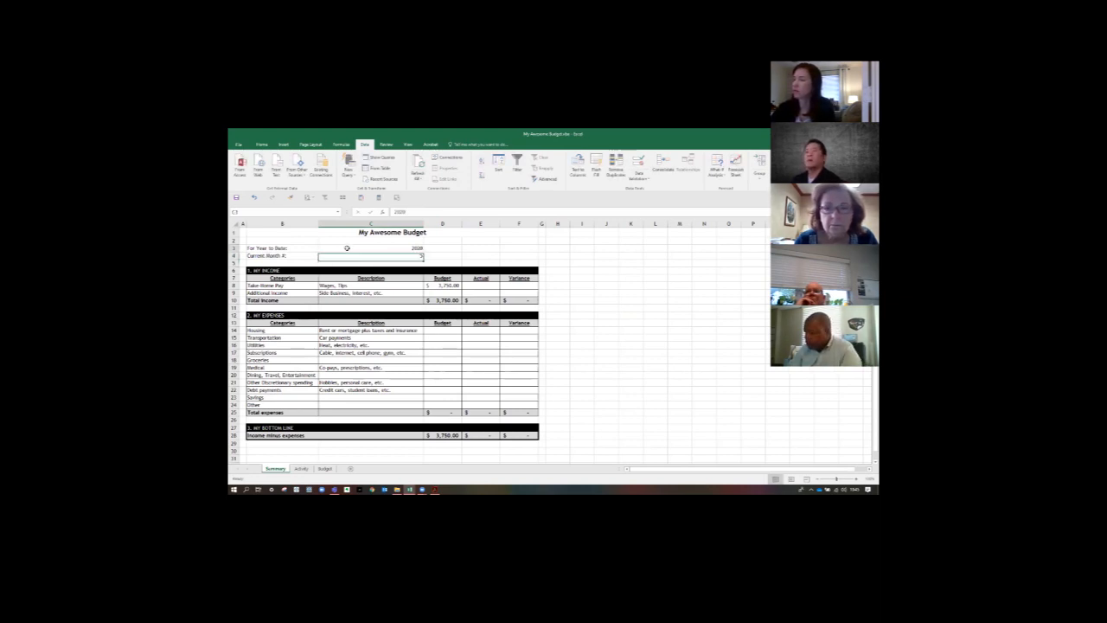
click(261, 145)
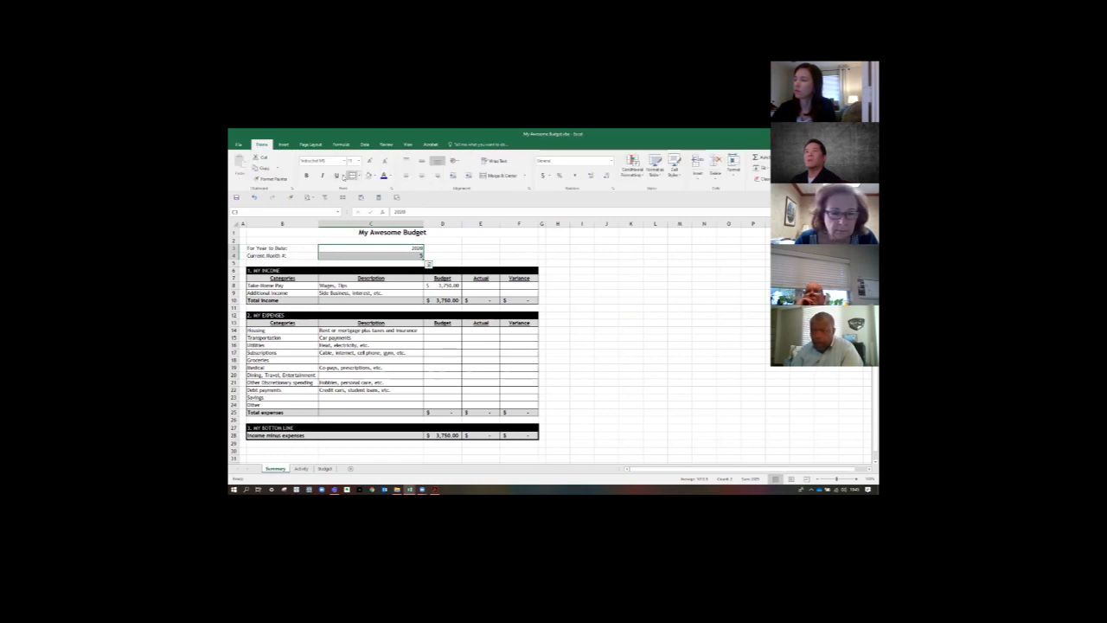
click(421, 175)
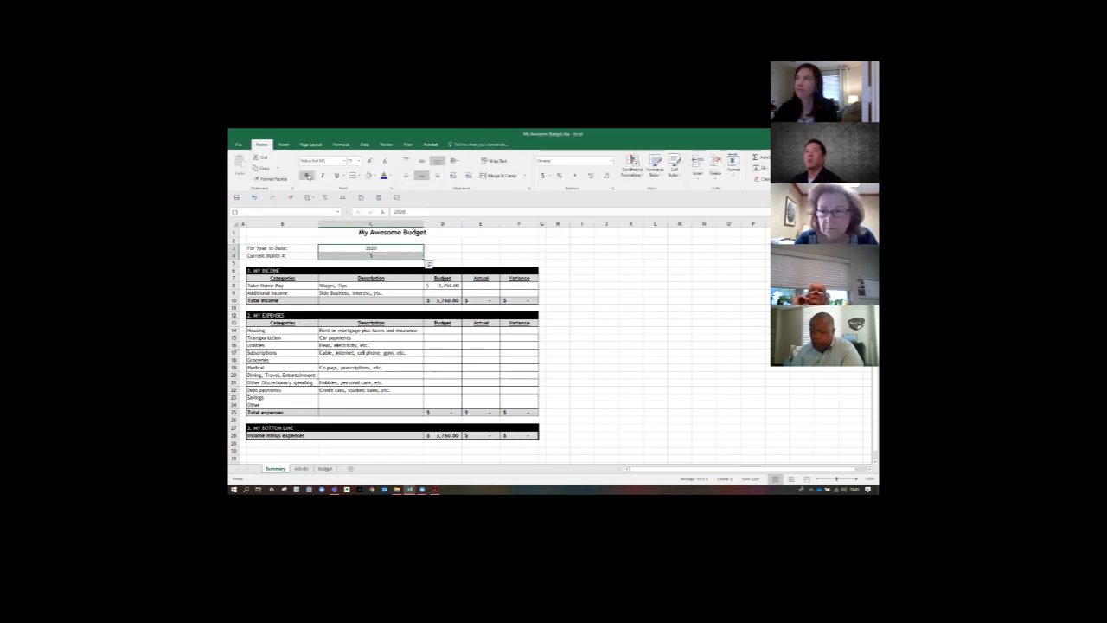
click(306, 174)
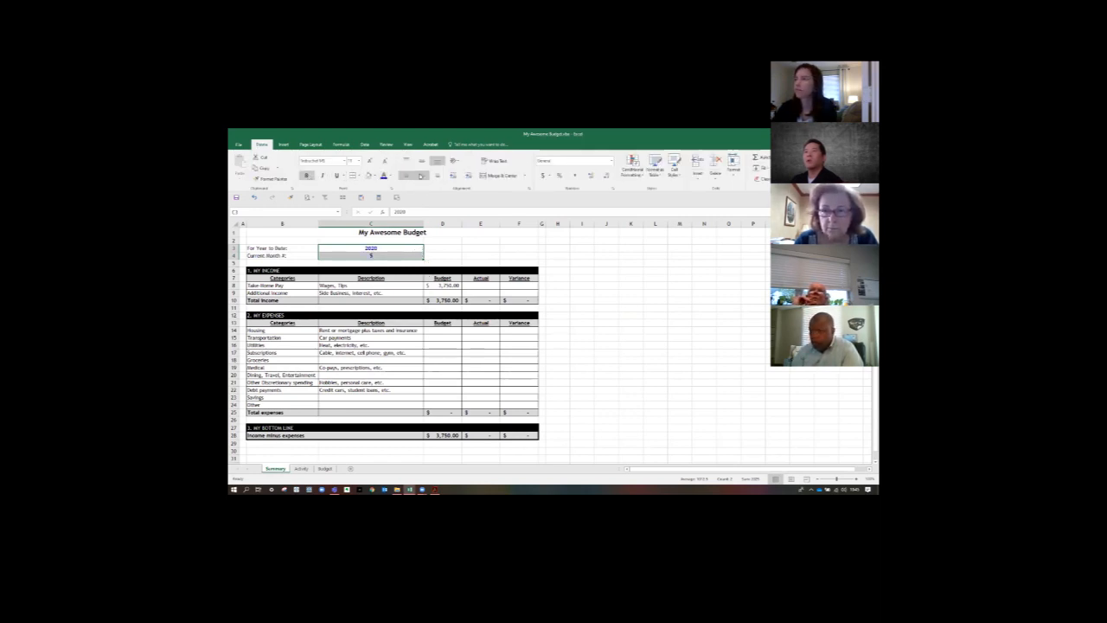
click(453, 257)
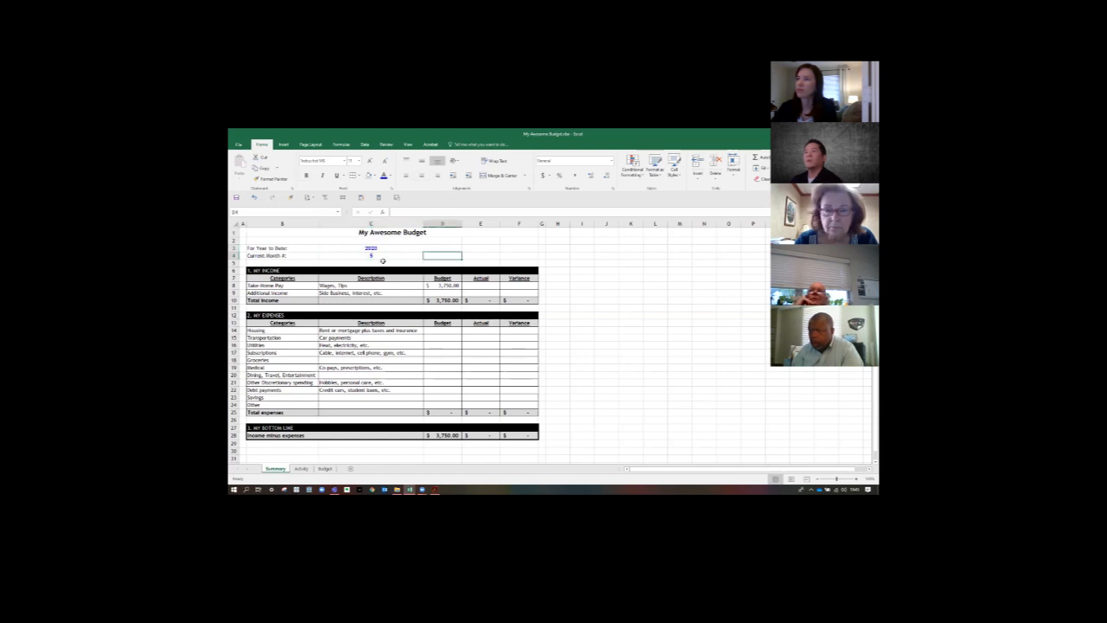
key(Left)
- Extend the Take-Home Pay budget formula in D8 so it multiplies Budget sheet cell D7 by the current month number in C4
click(432, 284)
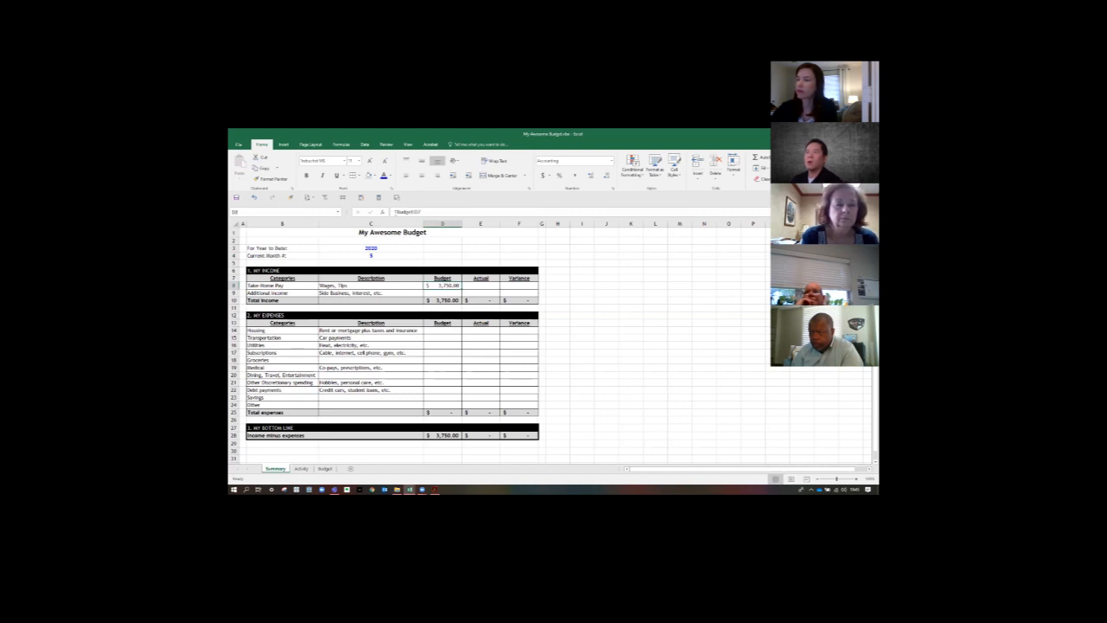
click(433, 210)
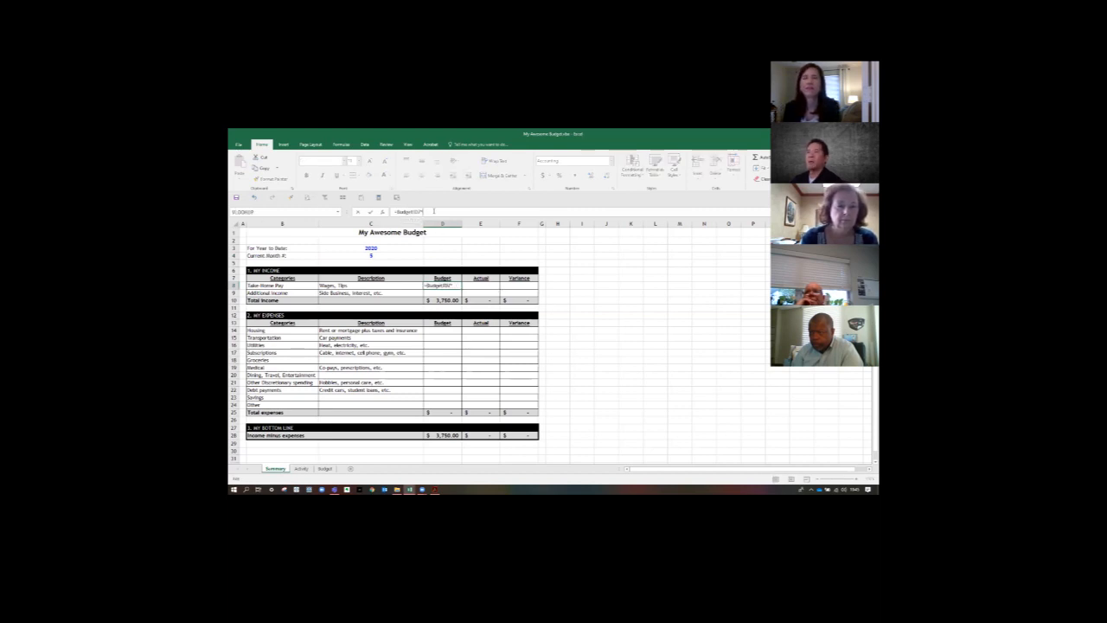
text(*)
click(406, 255)
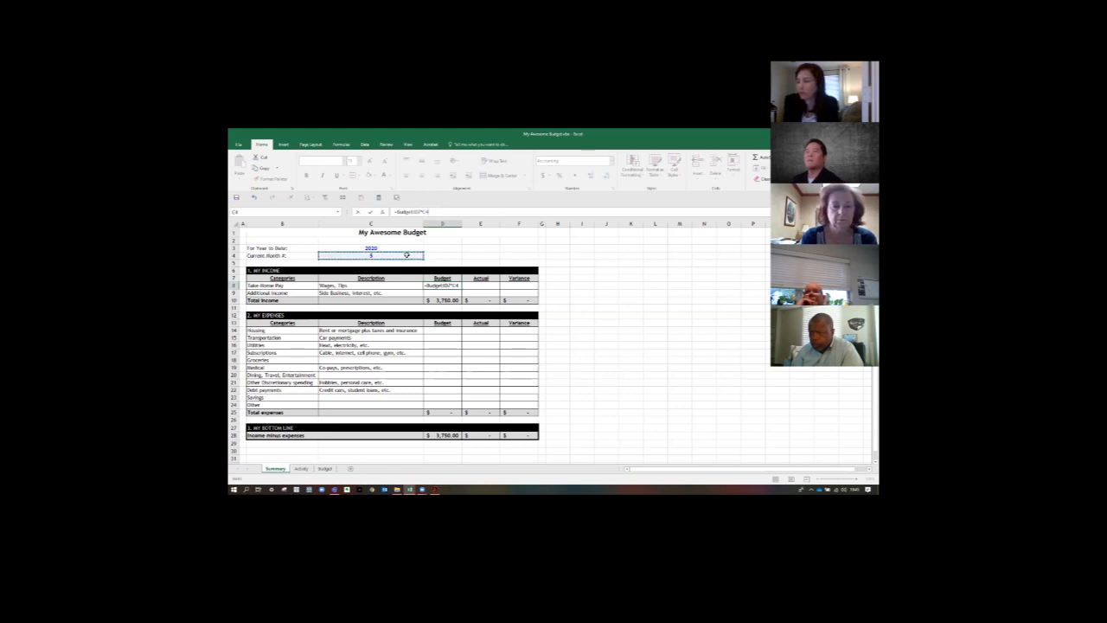
key(Return)
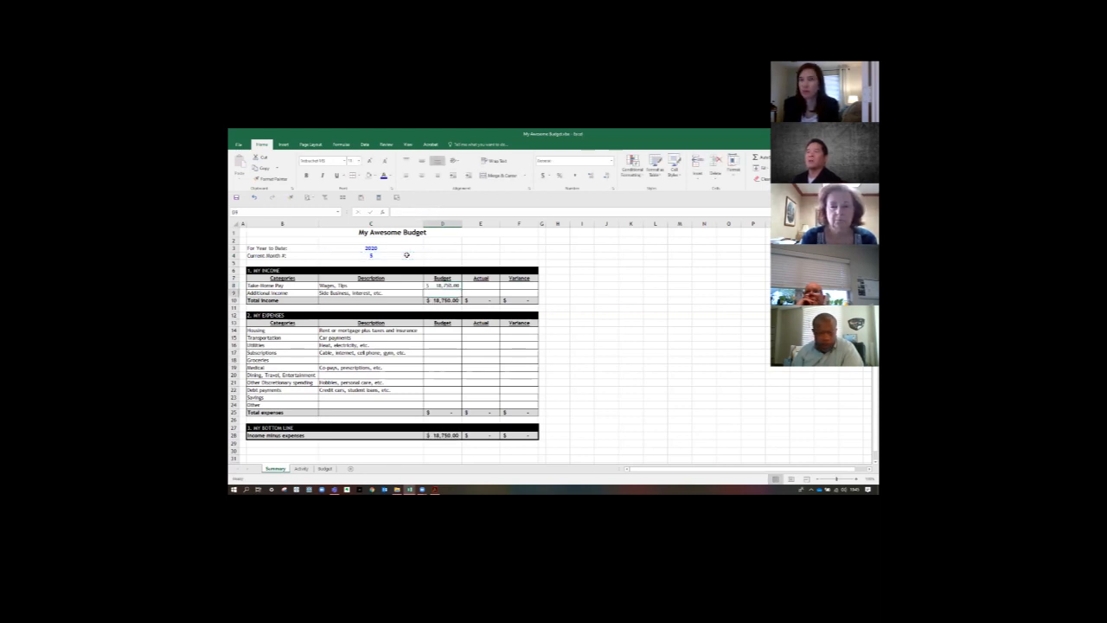
- Try to copy the D8 formula, without its formatting, into D9 and the expense Budget cells D14:D24
key(ctrl+c)
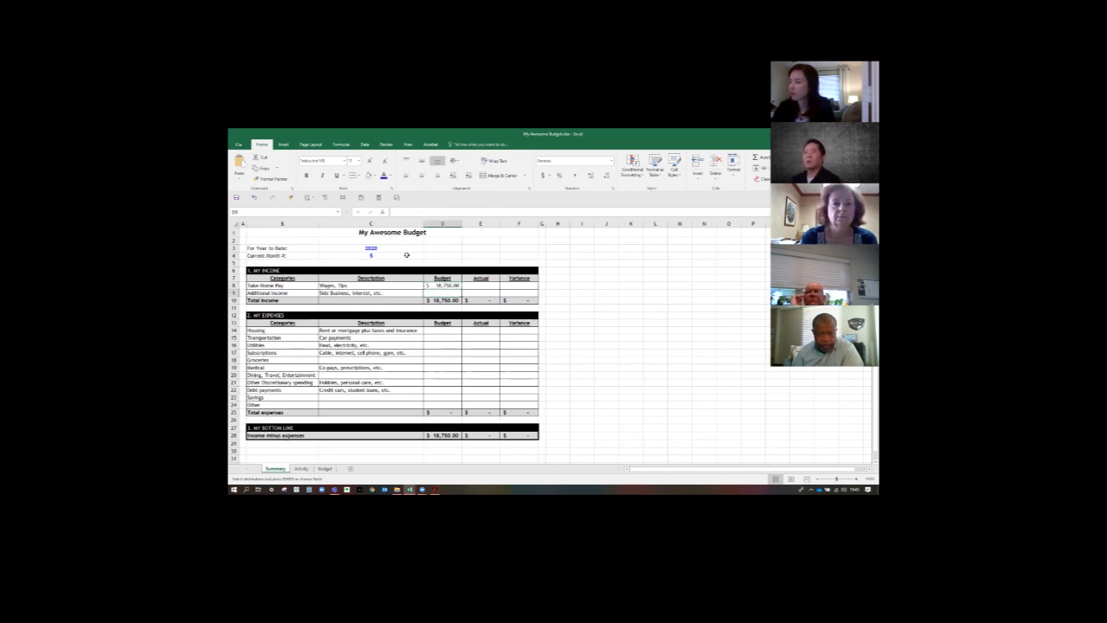
right_click(436, 293)
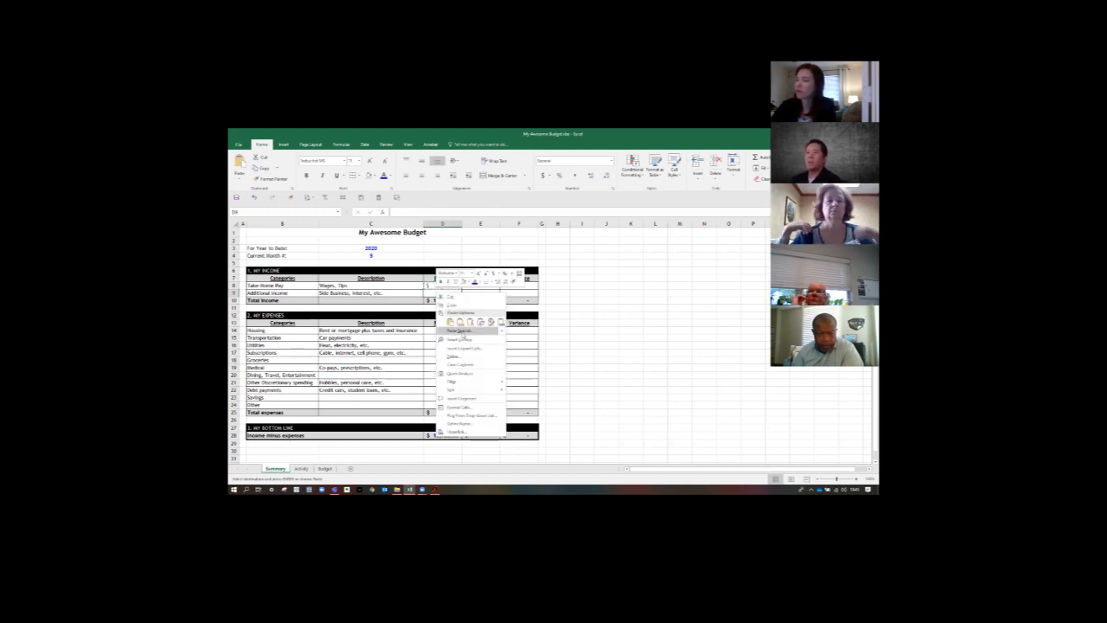
click(469, 321)
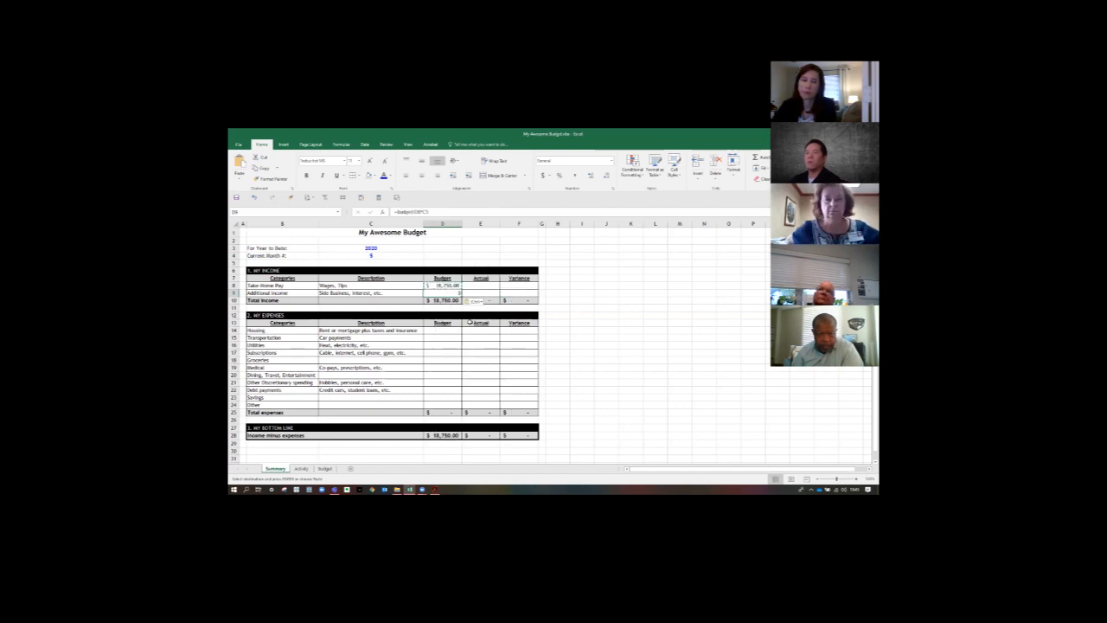
click(603, 286)
drag(427, 333, 438, 404)
right_click(441, 367)
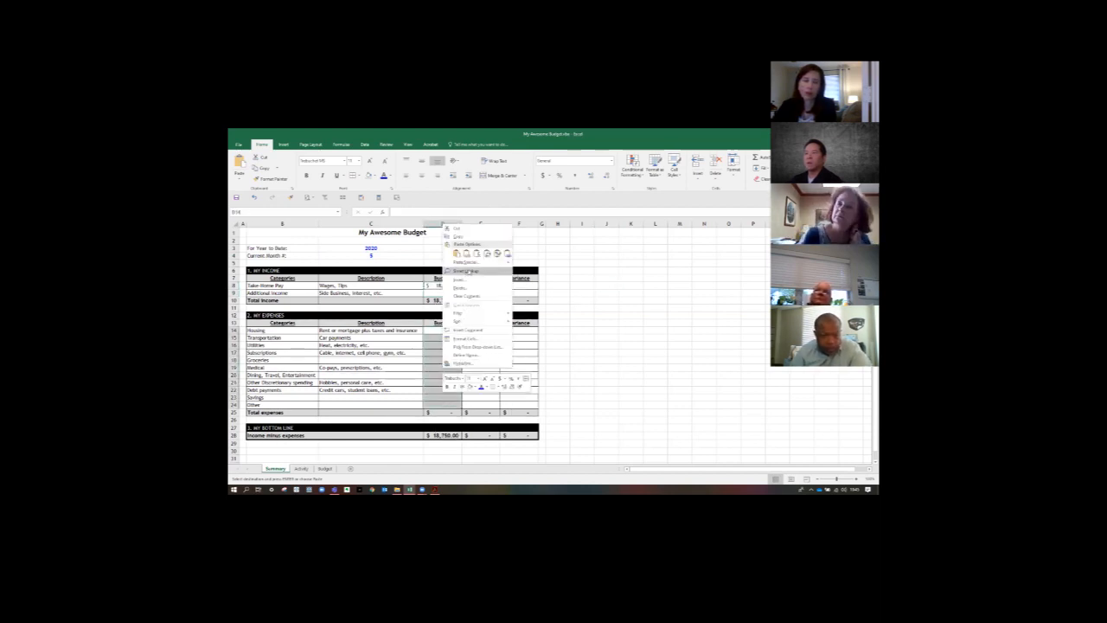
click(477, 255)
click(591, 299)
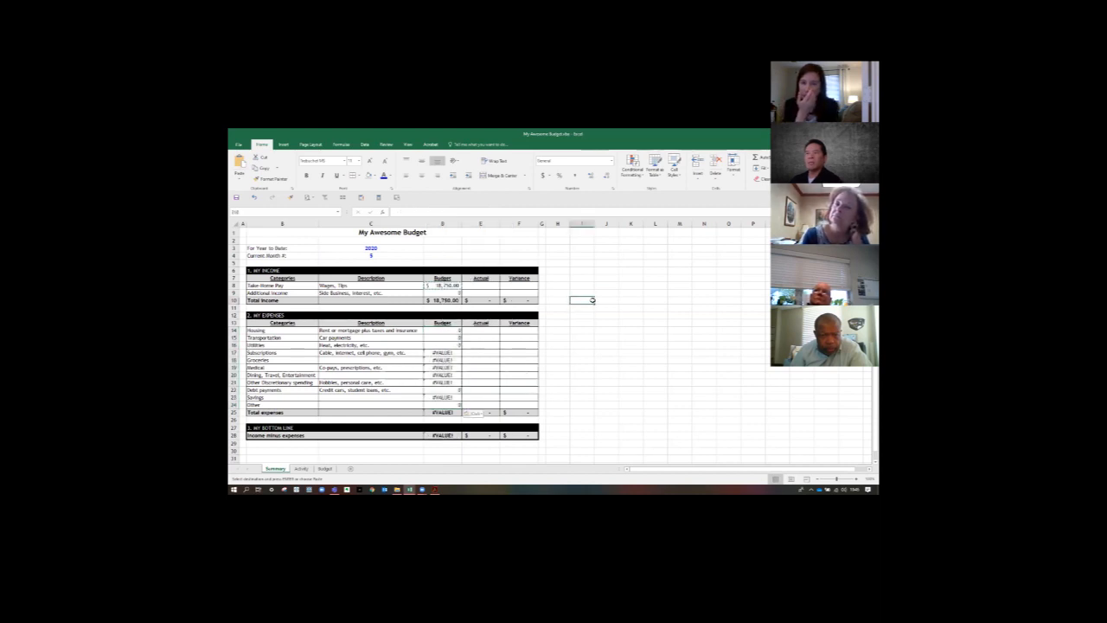
- Examine the copied formulas in the income and expense Budget cells to see which month cell each one references
click(443, 293)
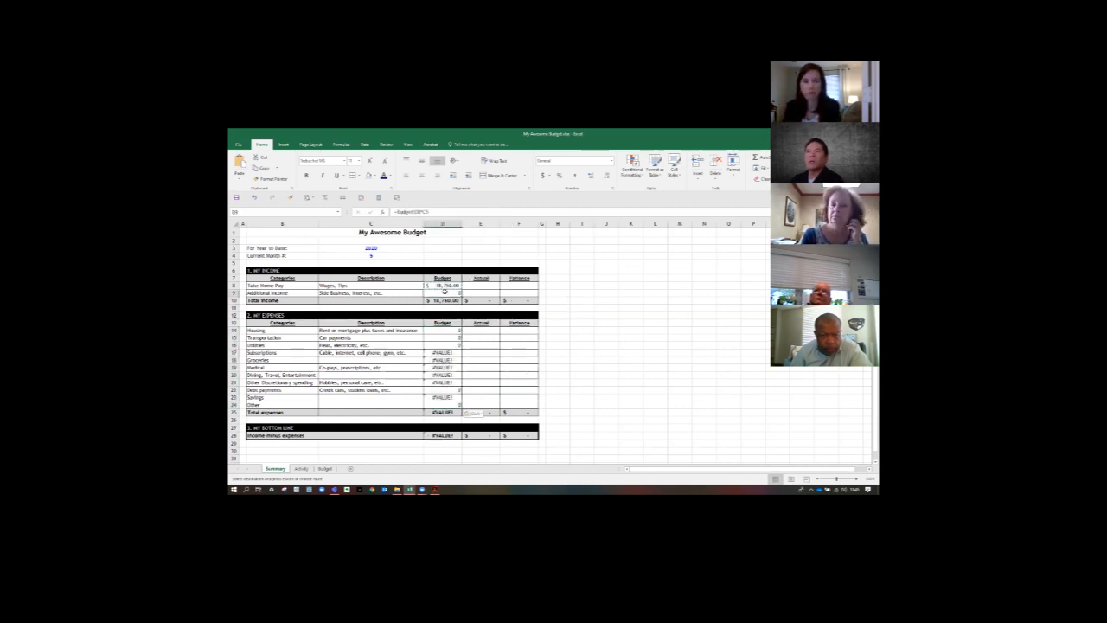
click(436, 332)
click(437, 360)
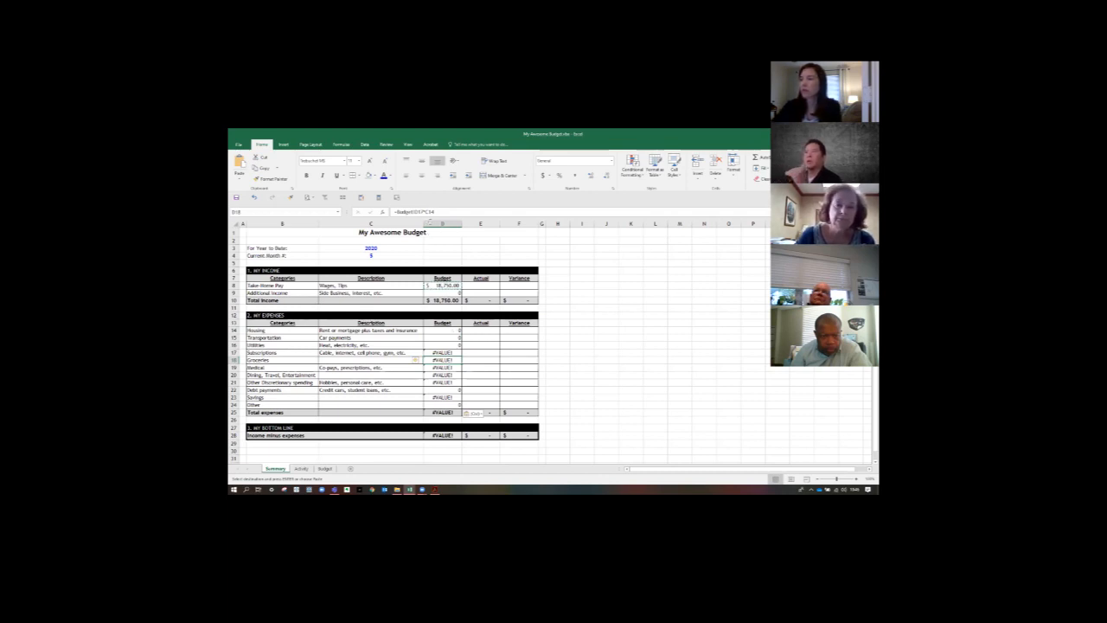
click(436, 287)
click(435, 293)
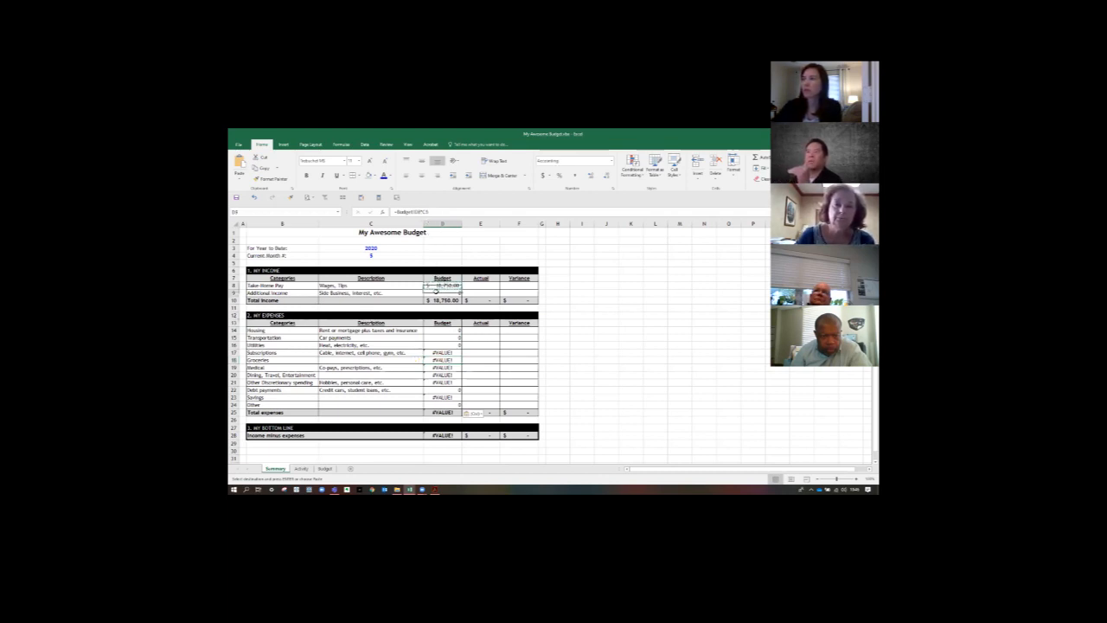
click(431, 329)
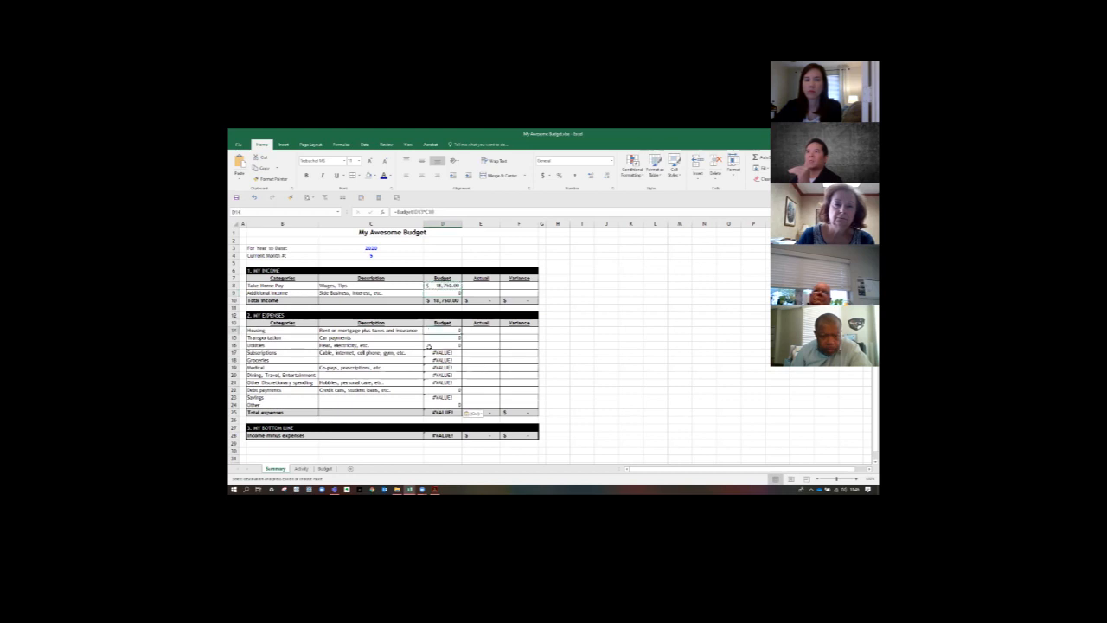
click(429, 346)
click(432, 368)
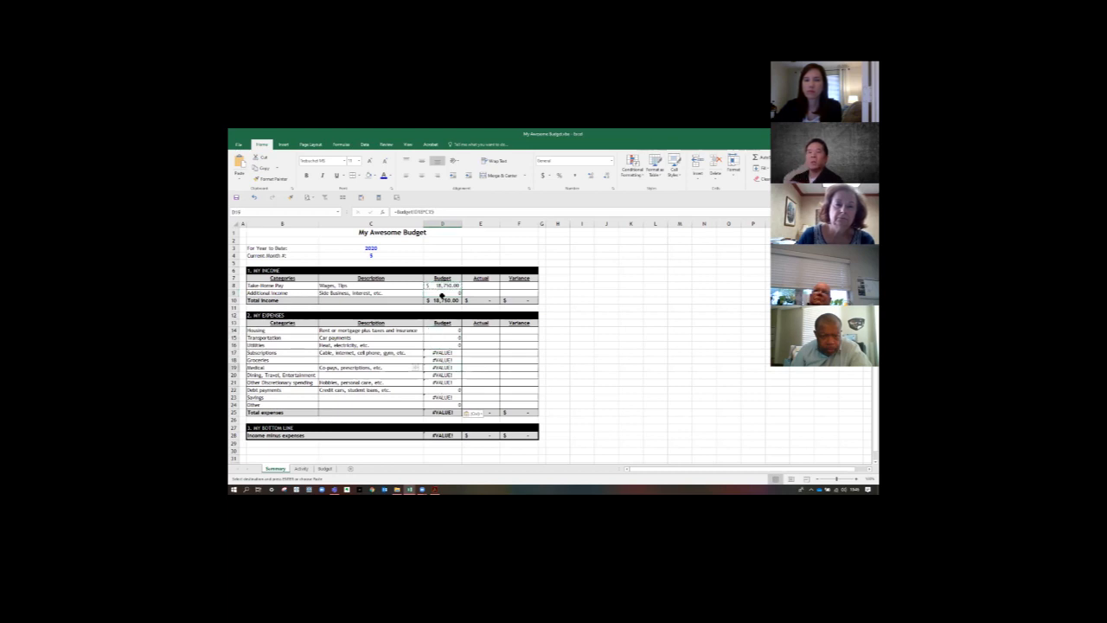
- Make the month reference in the D8 formula absolute as $C$4
click(441, 285)
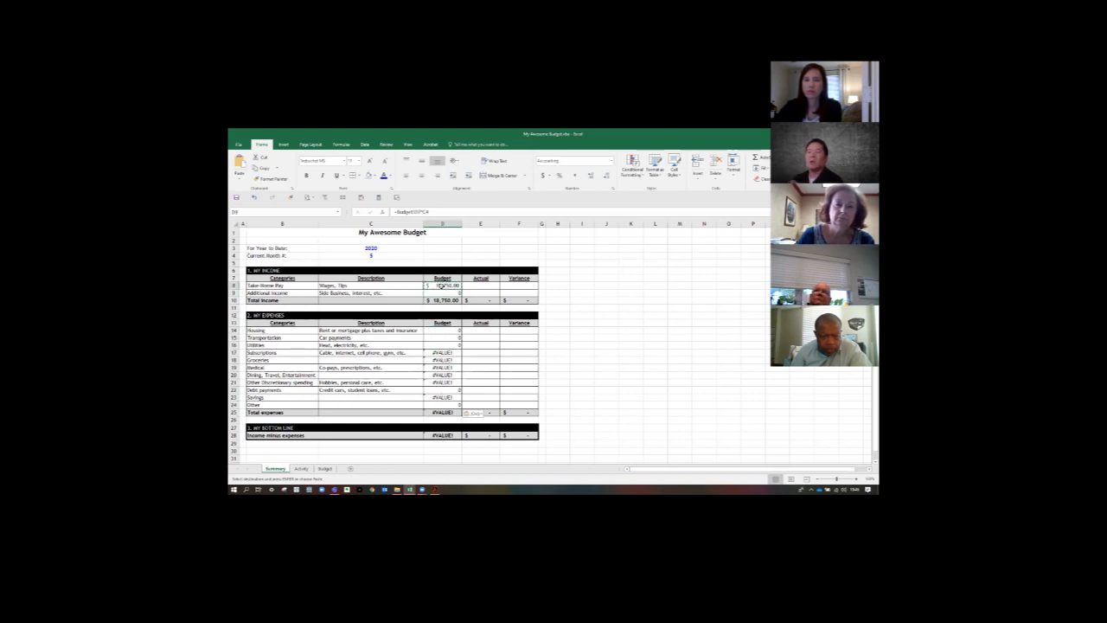
click(429, 212)
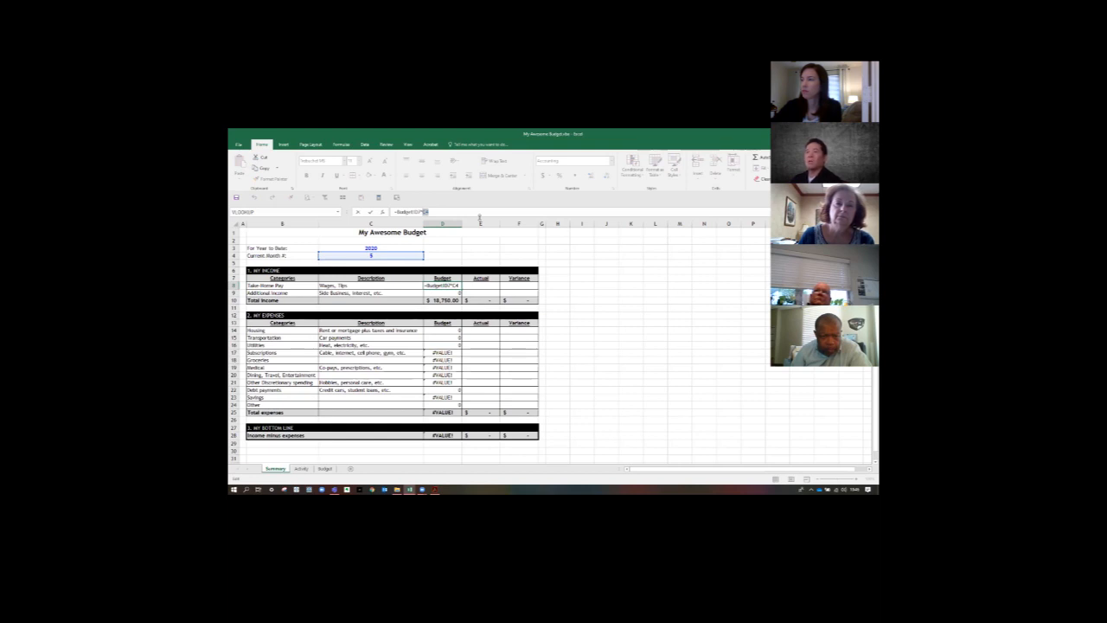
key(F4)
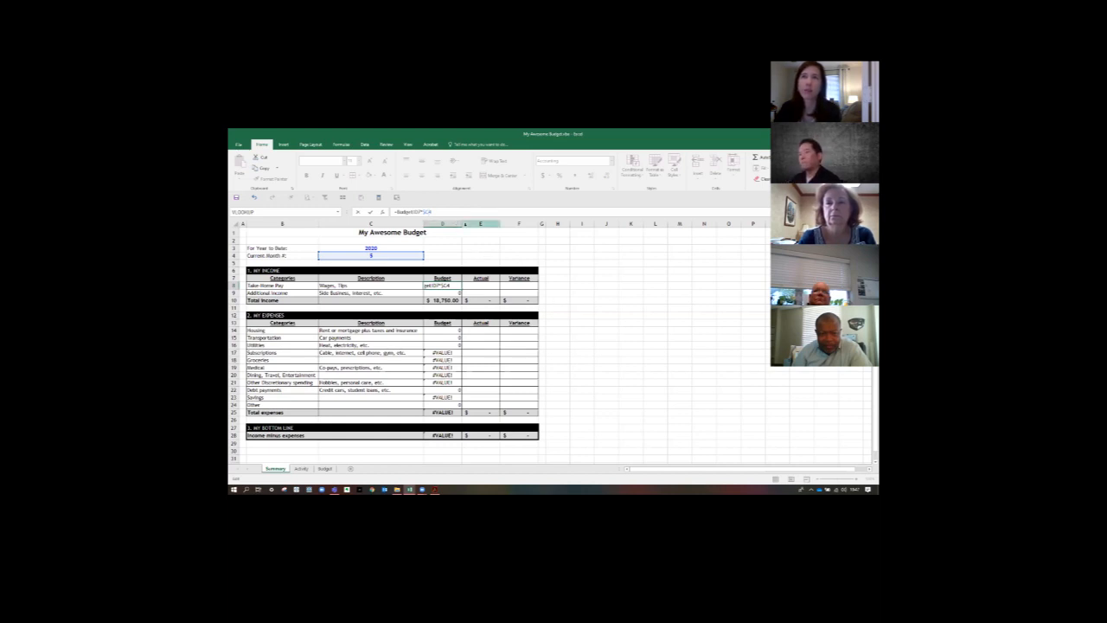
text($)
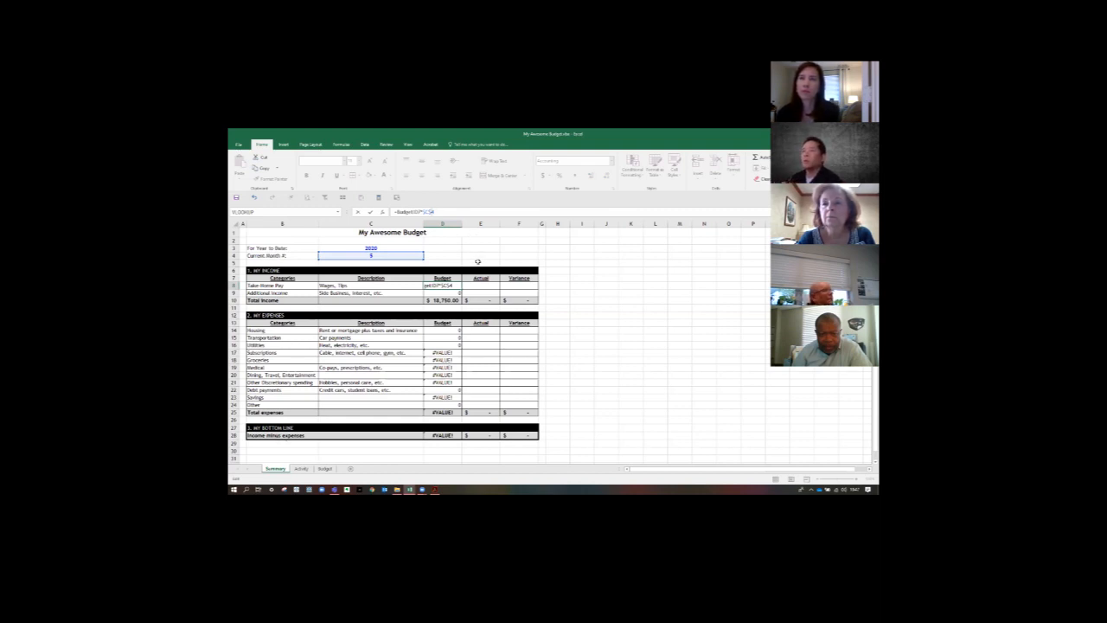
key(Return)
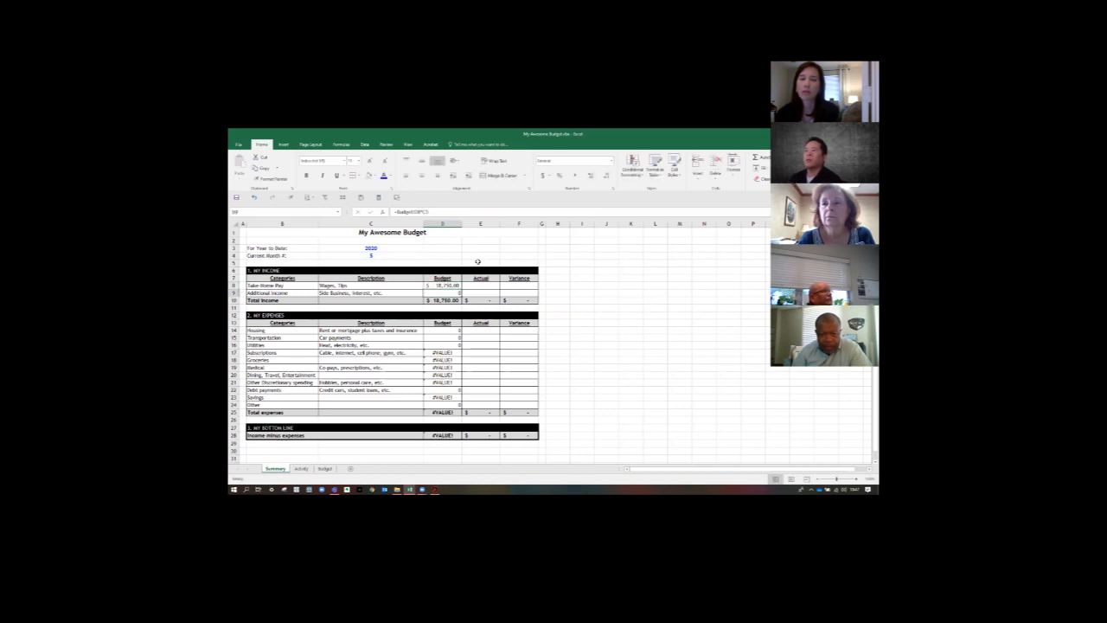
- Copy the D8 formula with the absolute month reference into the Additional Income budget cell D9
key(ctrl+c)
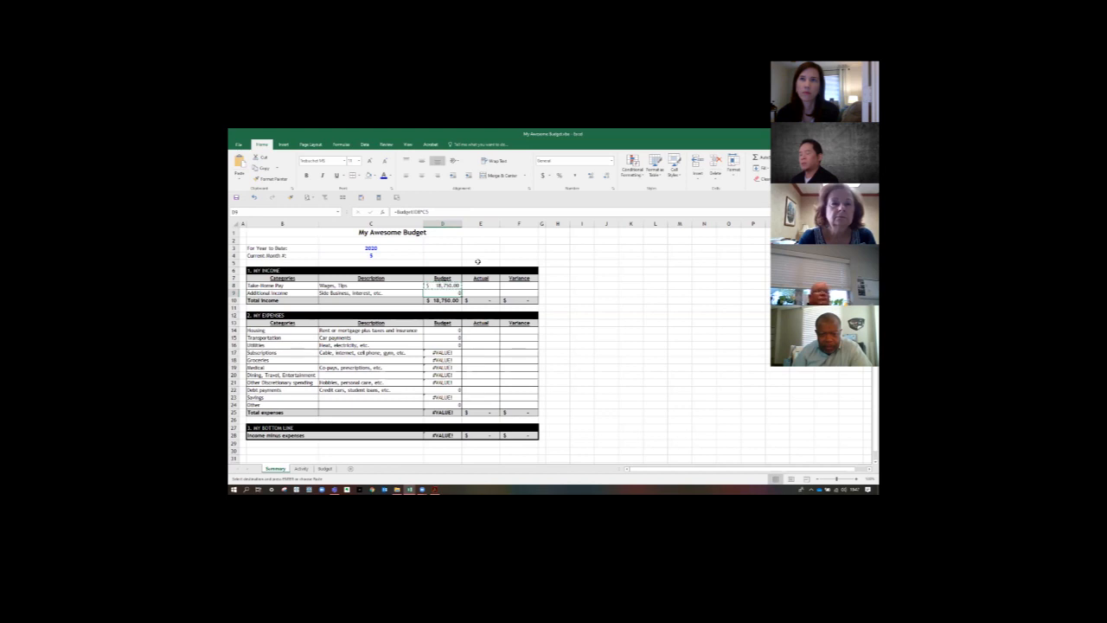
key(ctrl+v)
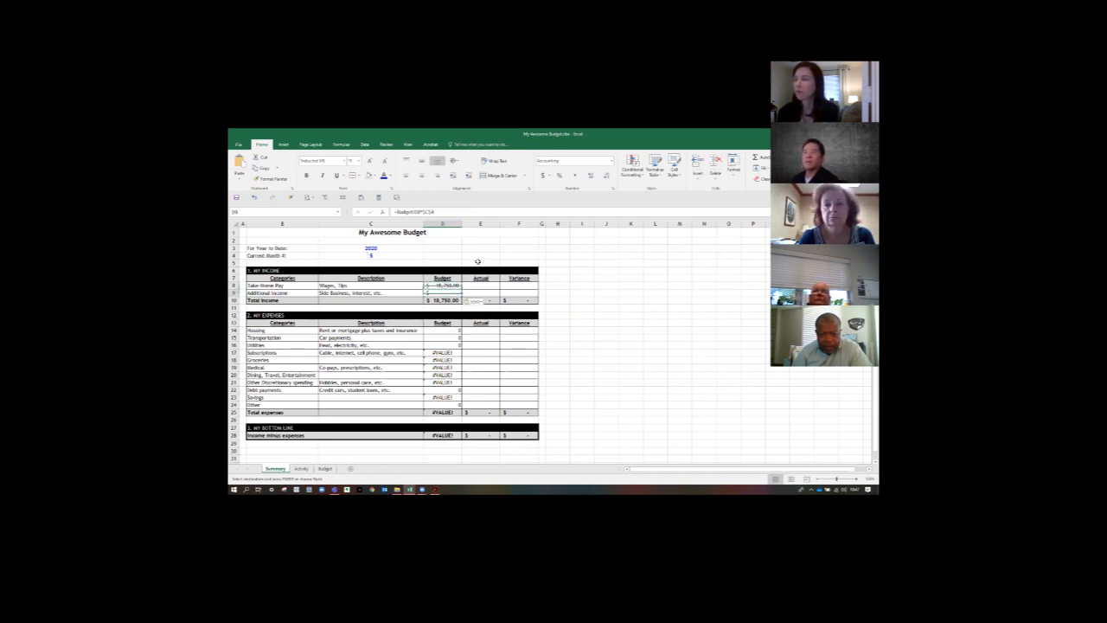
key(Return)
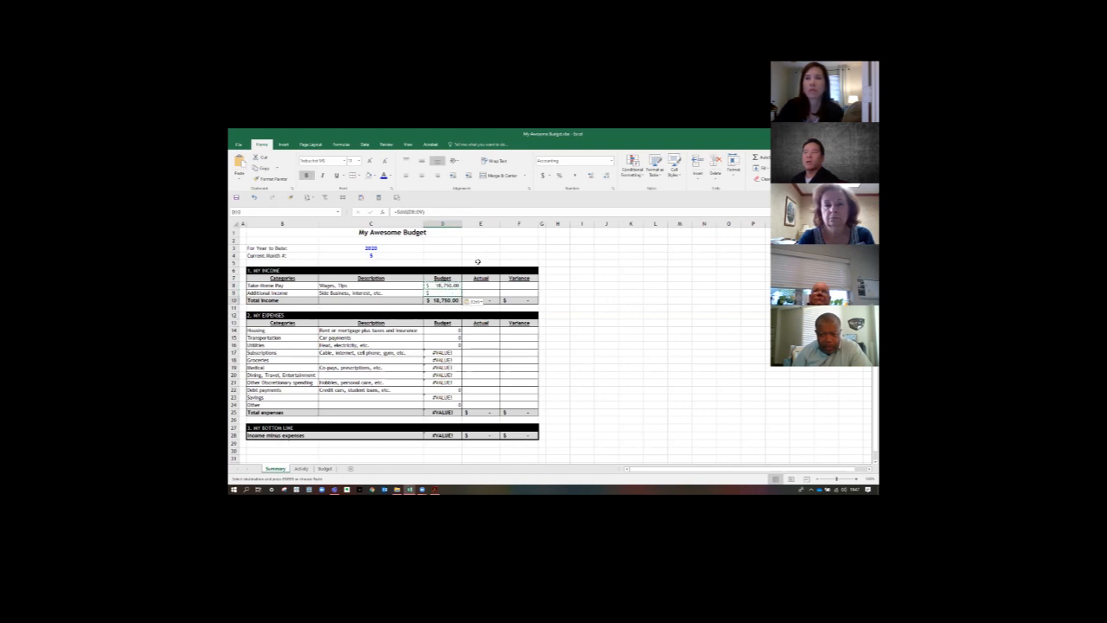
- Paste only the copied formula into the expense Budget cells D14:D24, from Housing to Other
key(Down)
key(Down)
key(Down)
key(Down)
key(shift+Down)
key(shift+Down)
key(shift+Down)
key(shift+Down)
key(shift+Down)
key(shift+Down)
key(shift+Down)
key(shift+Down)
key(shift+Down)
key(shift+Down)
key(shift+Down)
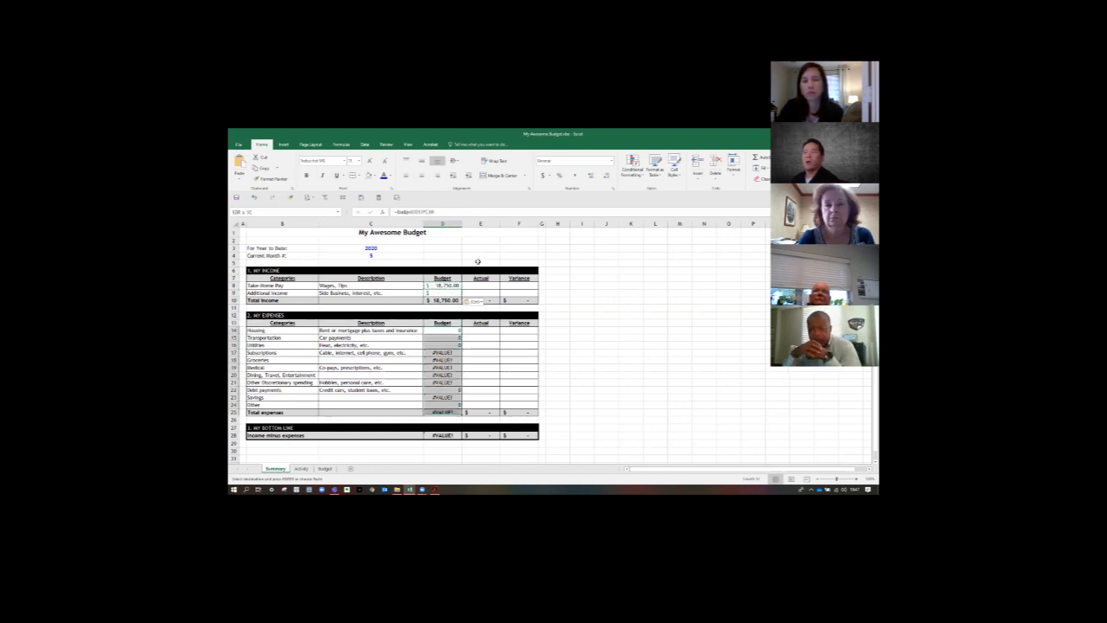
click(442, 341)
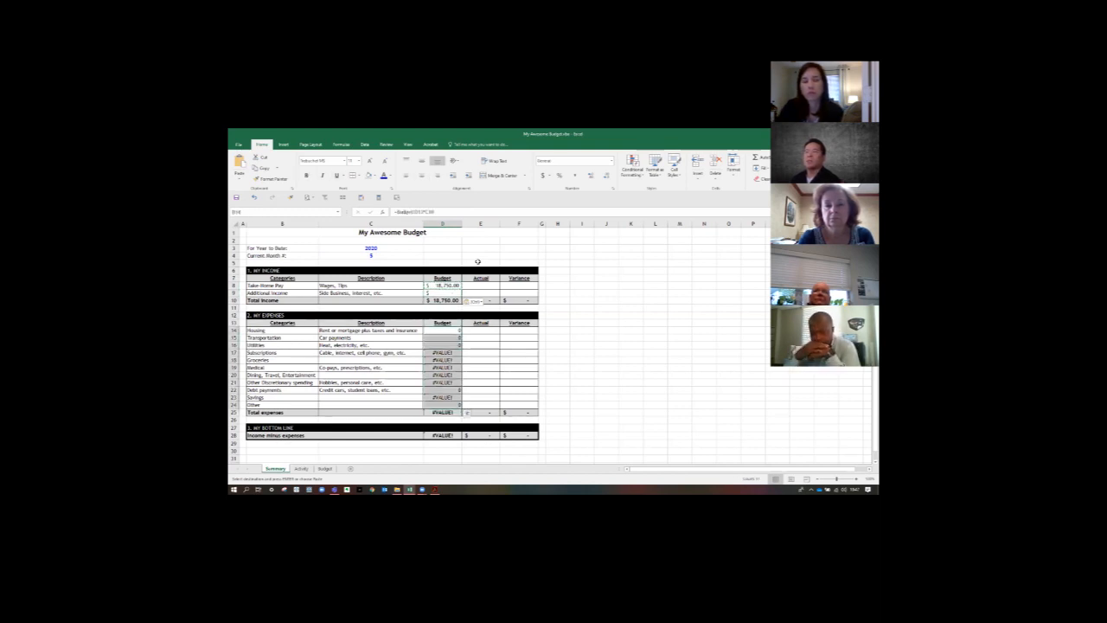
right_click(442, 339)
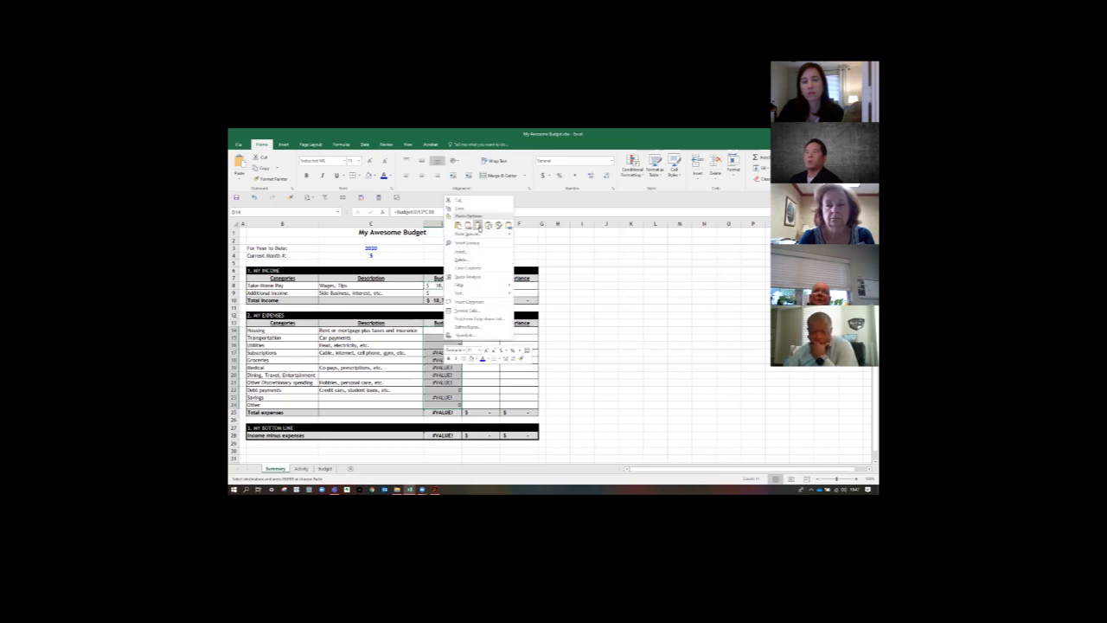
click(478, 227)
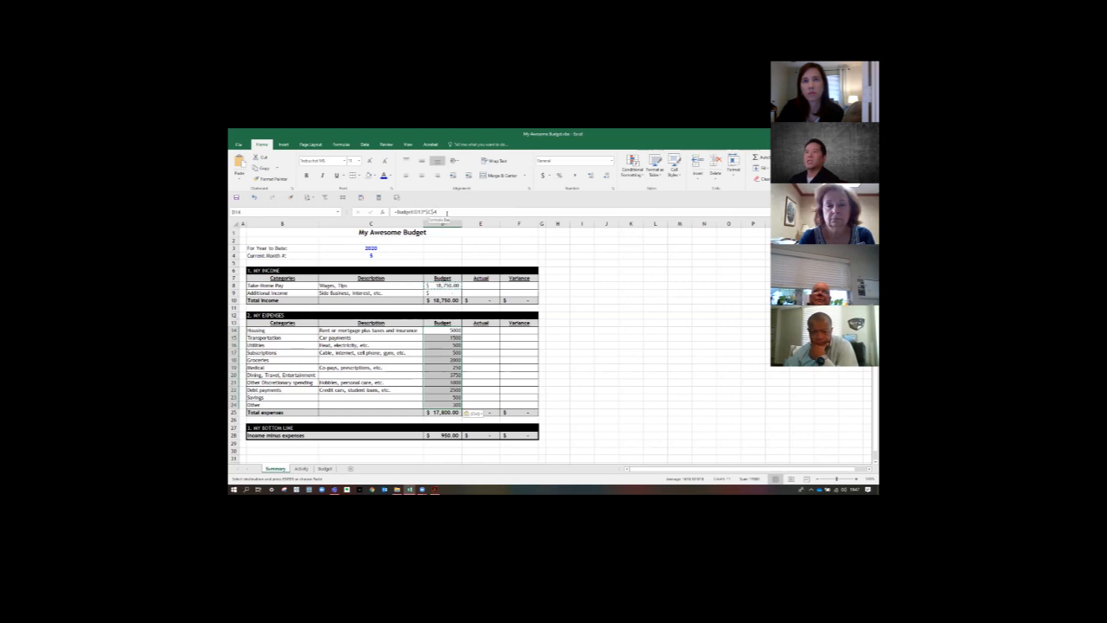
- Apply the Accounting number format to the income cells D8:F9 and the expense cells D14:F24
click(465, 286)
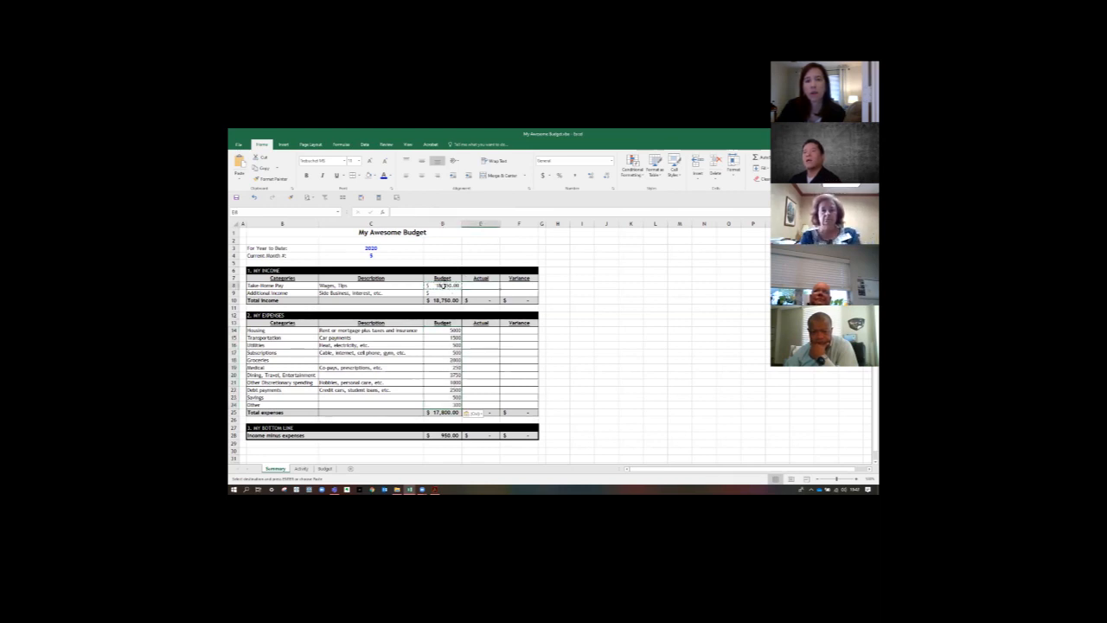
drag(444, 287, 523, 294)
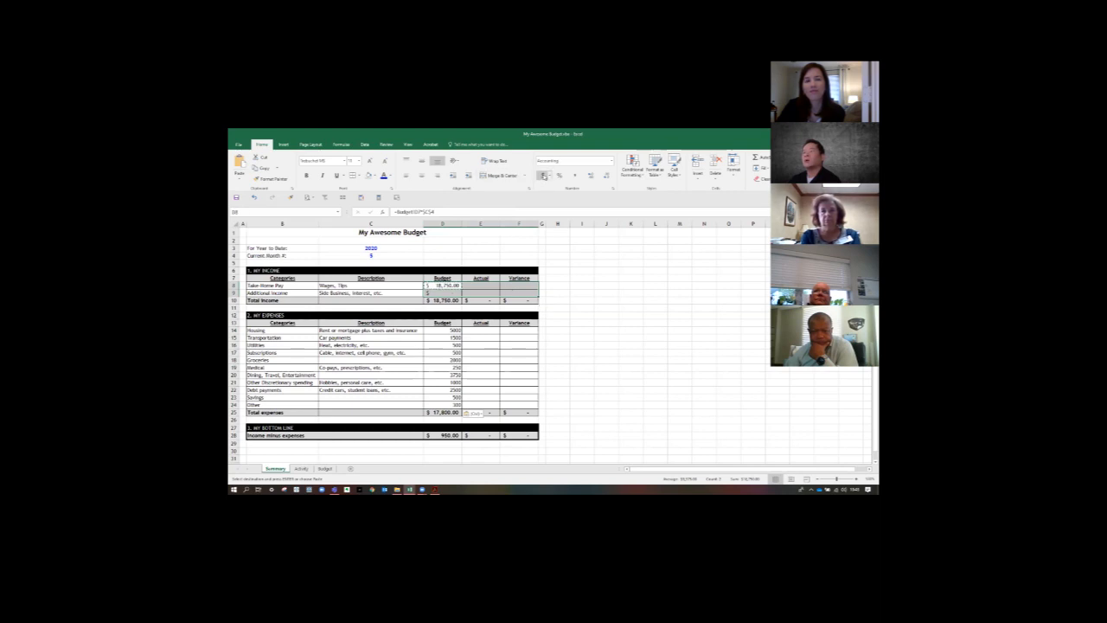
drag(442, 331, 519, 405)
click(543, 177)
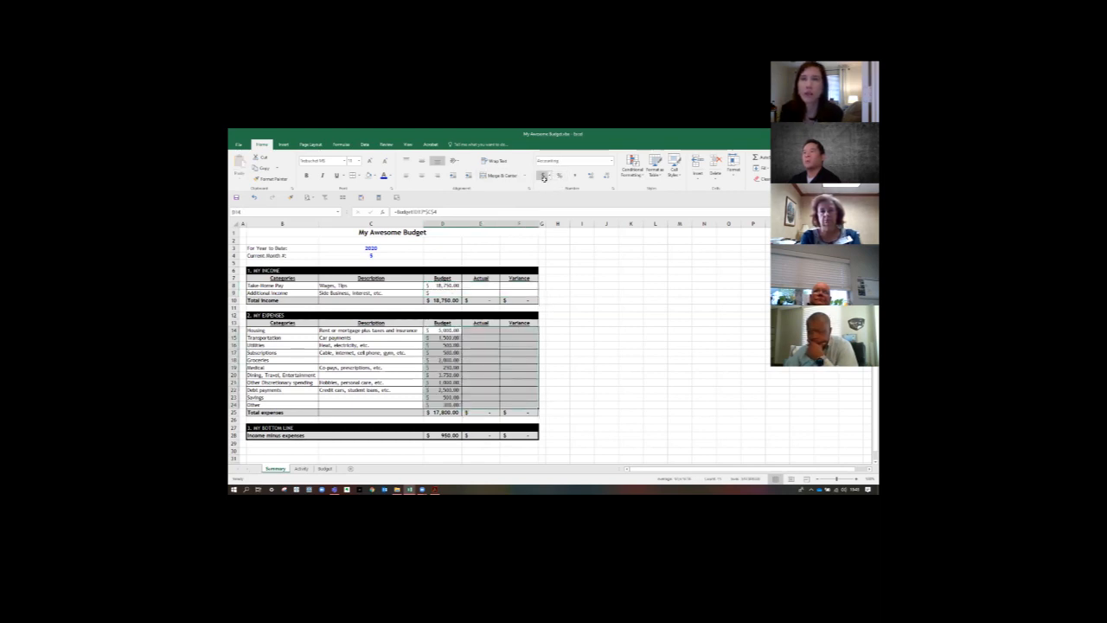
click(591, 291)
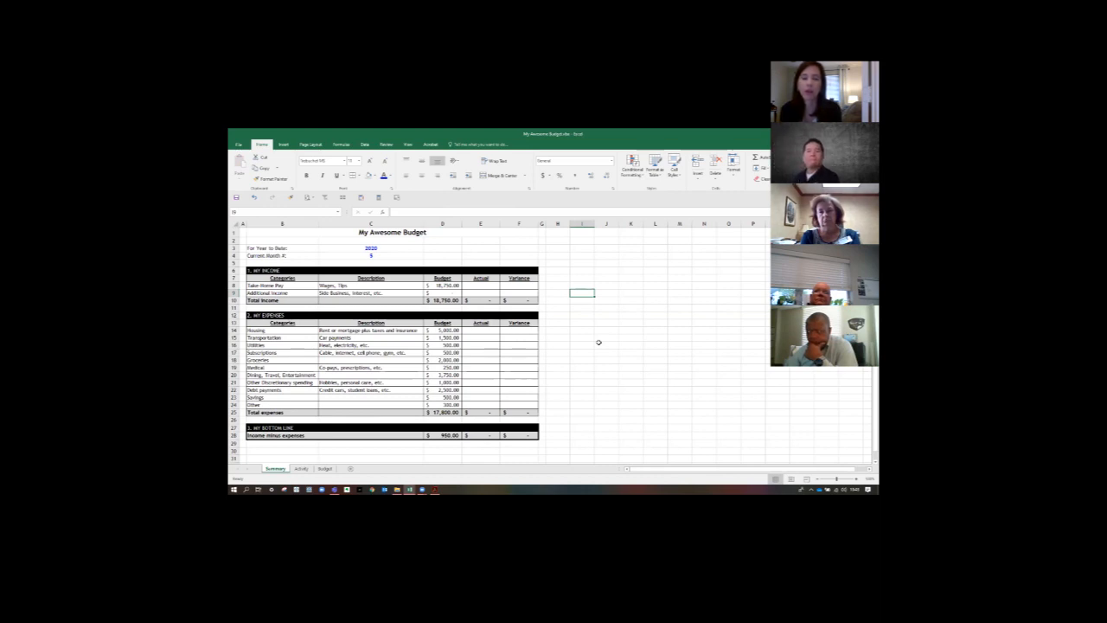
- Inspect the Take-Home Pay budget formula in D8 and its absolute reference to the current month cell C4
click(444, 285)
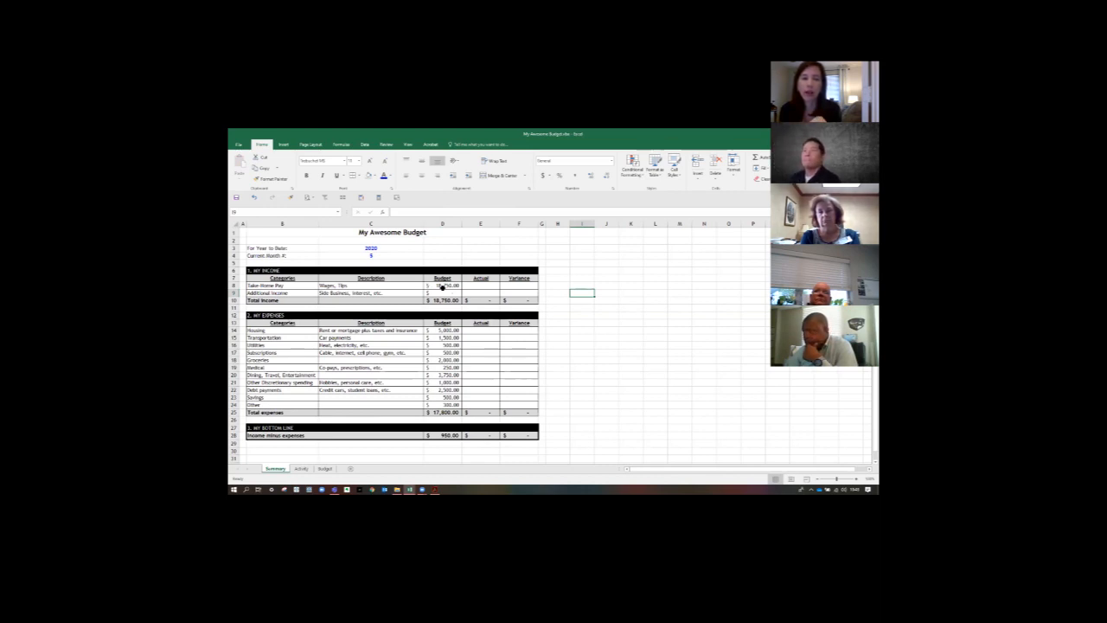
double_click(448, 287)
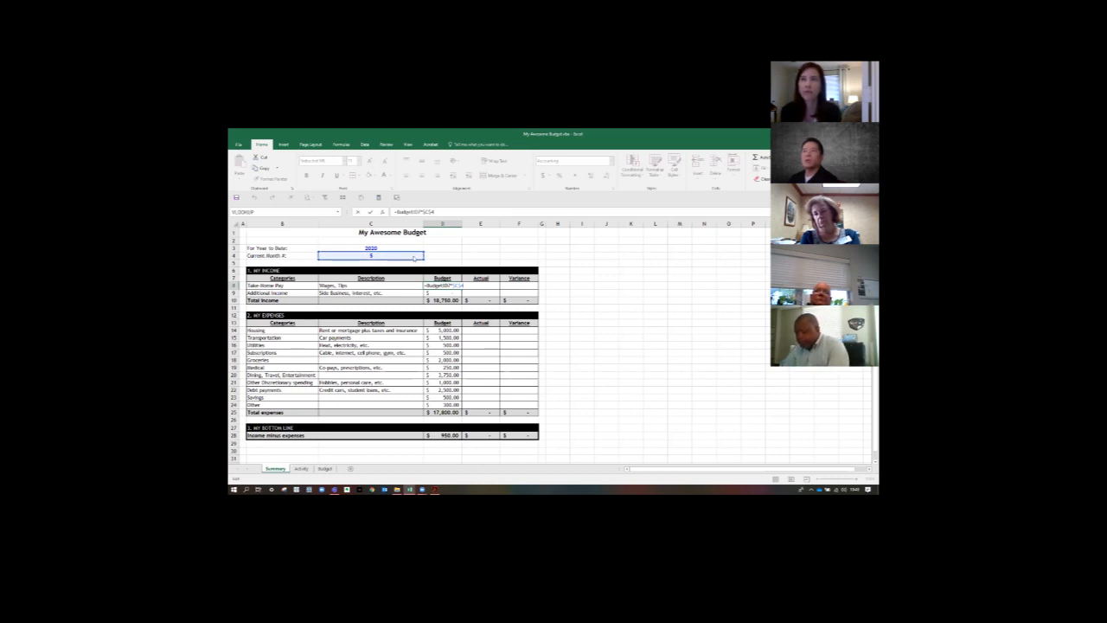
drag(410, 253, 381, 256)
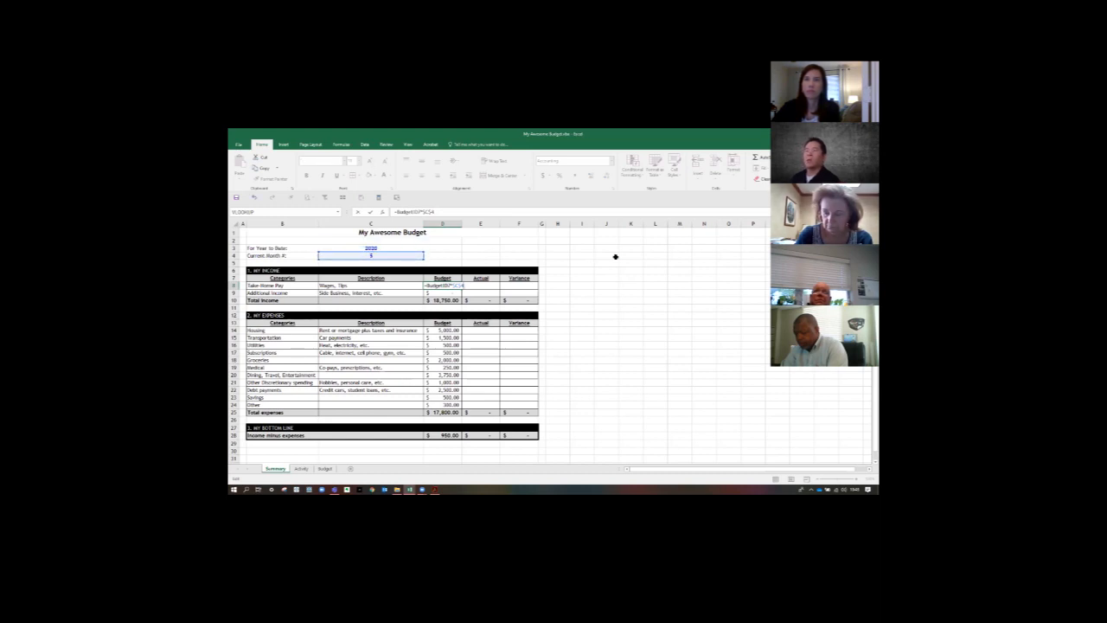
key(Return)
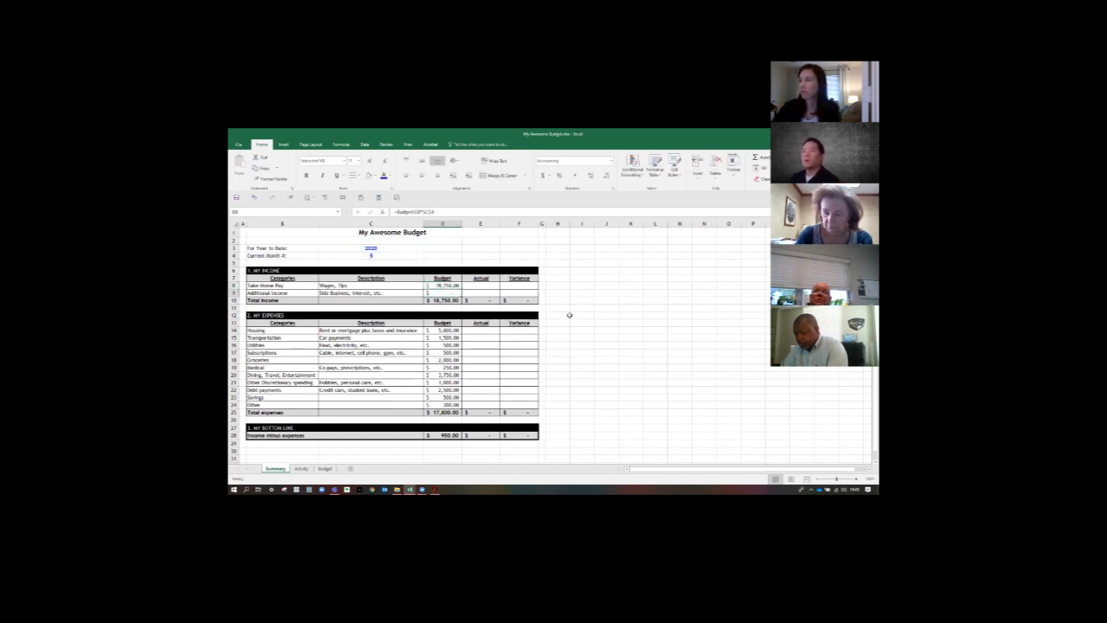
- Compare the Activity and Summary sheets, checking the Housing and Dining budget formulas and the empty Take-Home Pay Actual cell
click(301, 468)
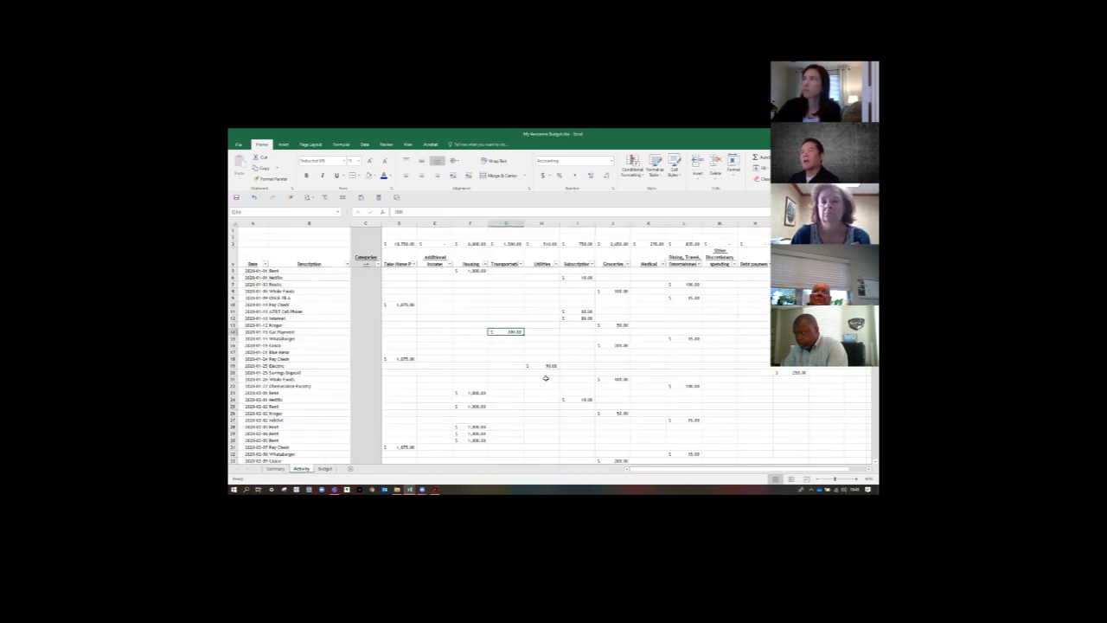
click(275, 468)
click(302, 468)
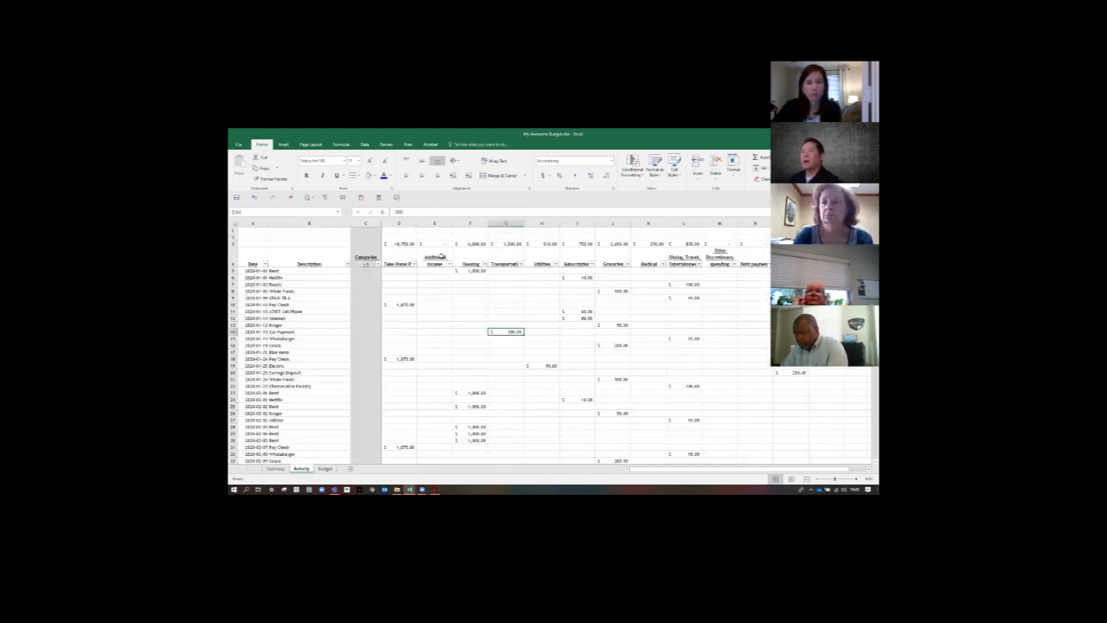
click(275, 468)
click(435, 333)
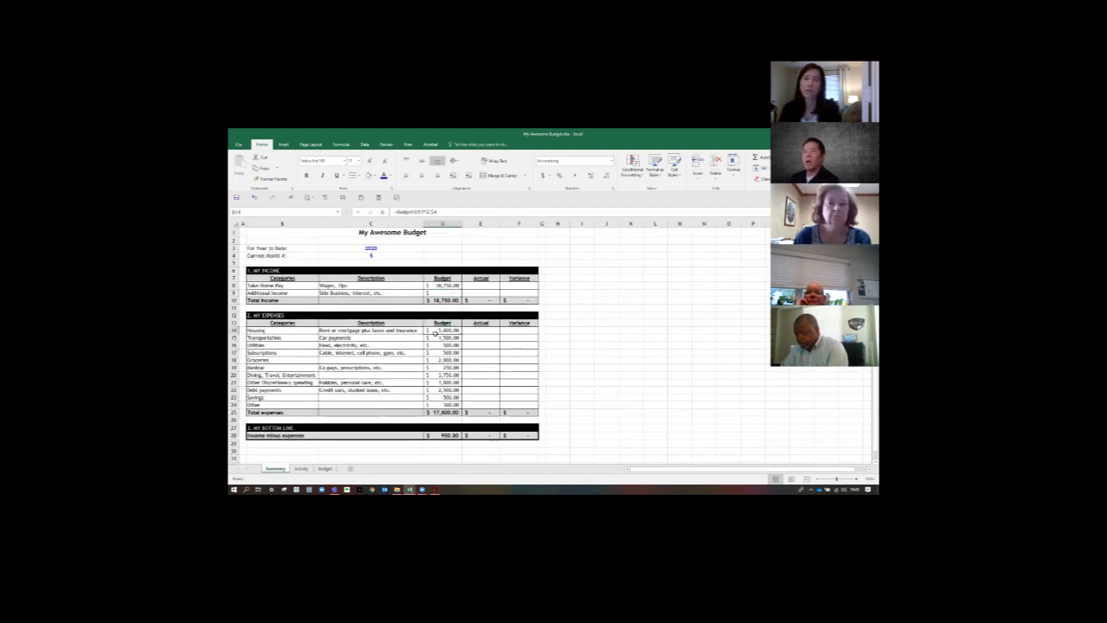
click(443, 374)
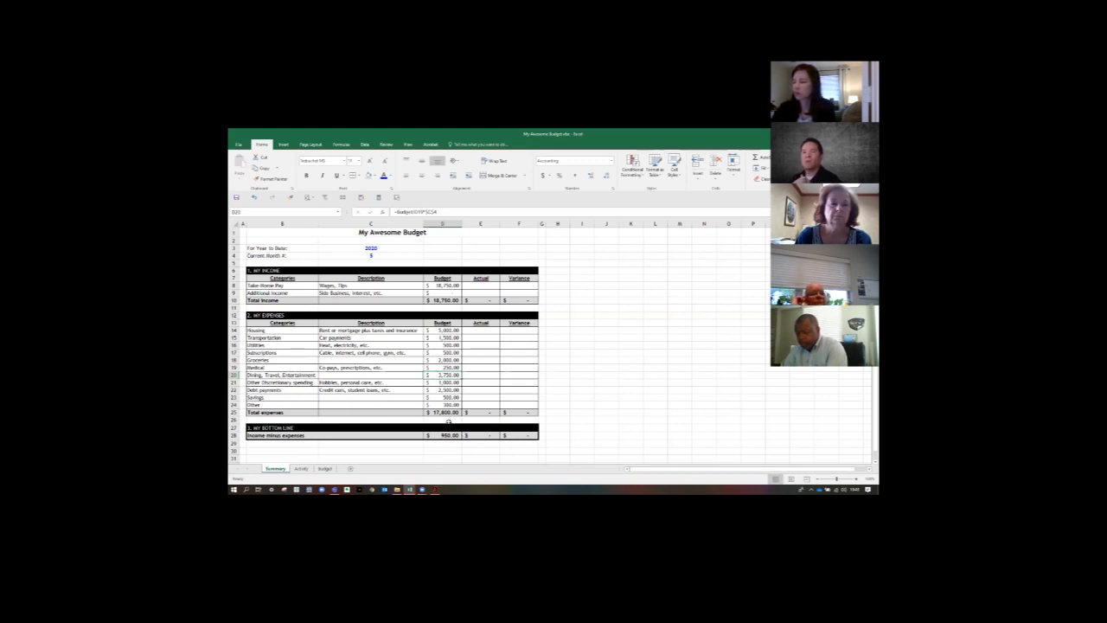
click(478, 287)
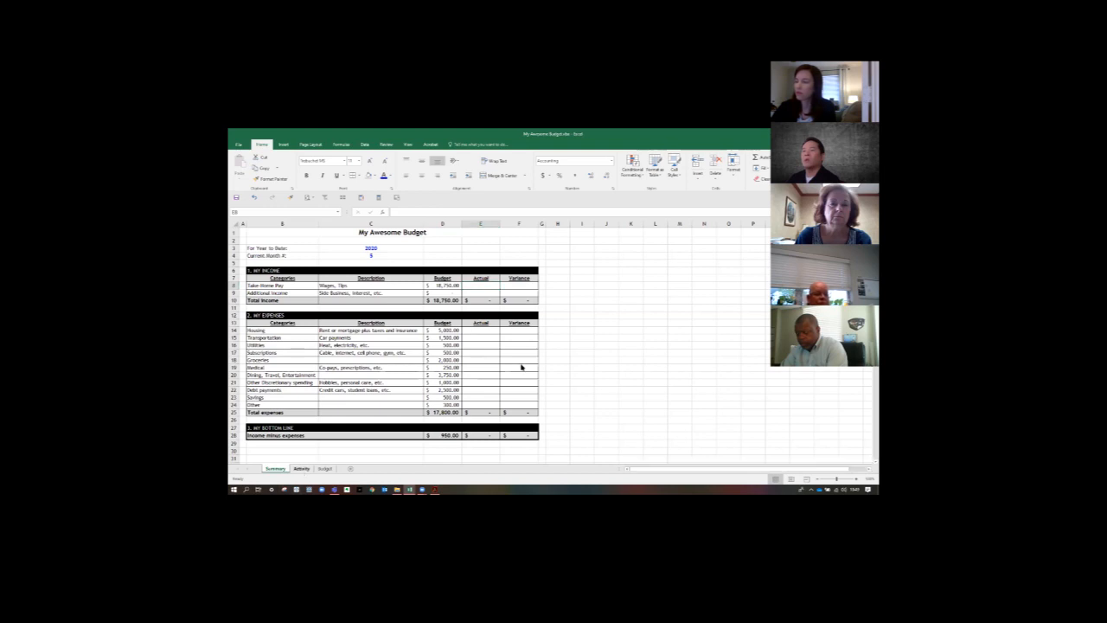
- Open a second window of the workbook while on the Activity sheet
click(302, 469)
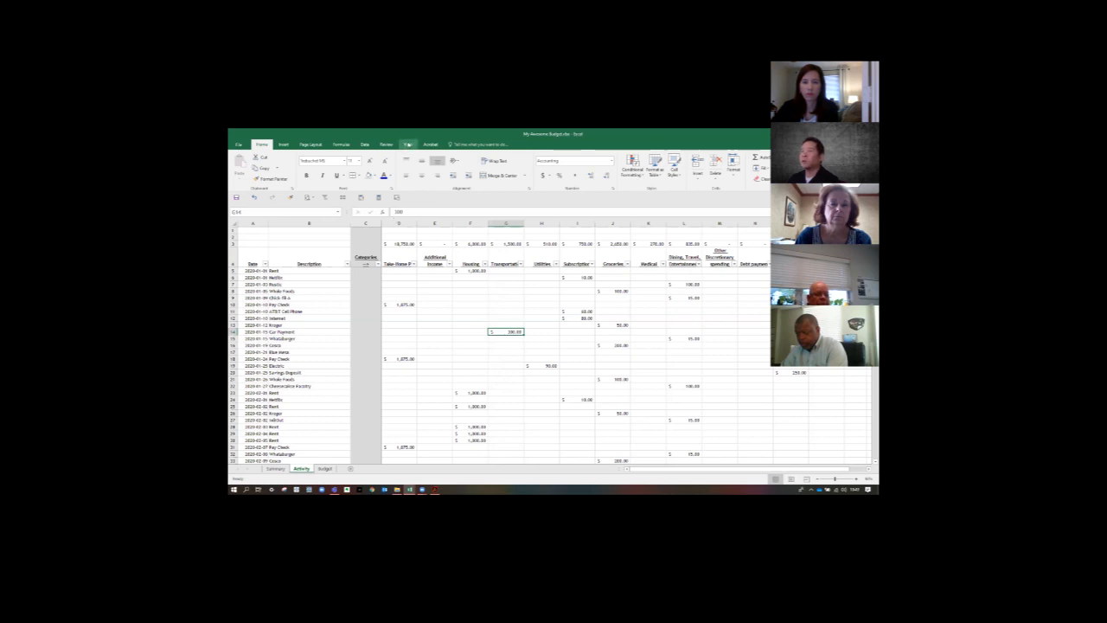
click(407, 144)
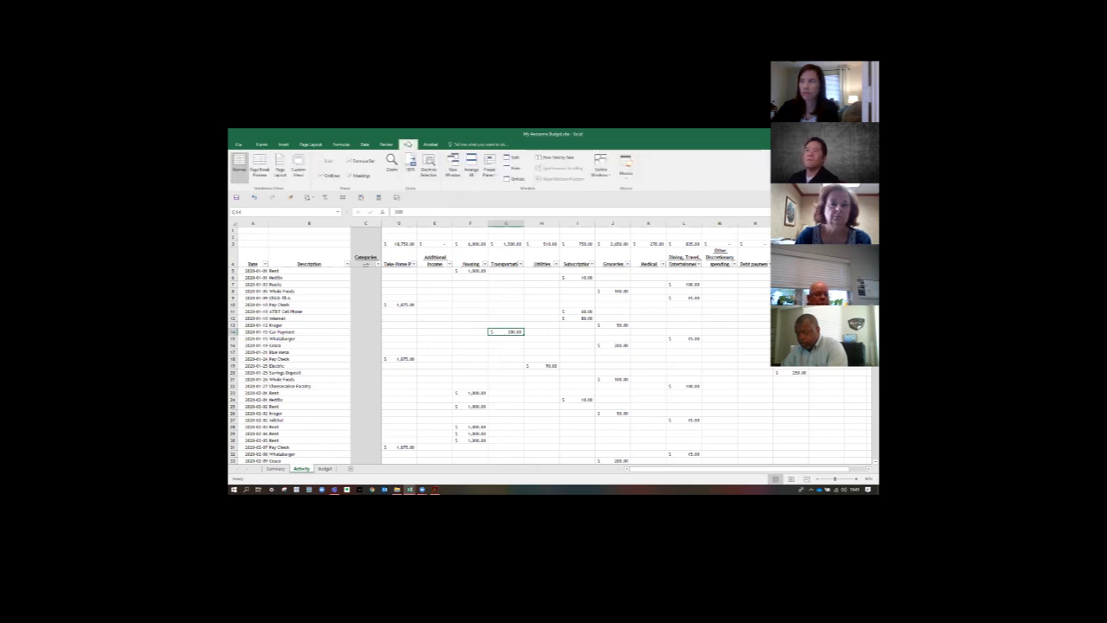
click(452, 162)
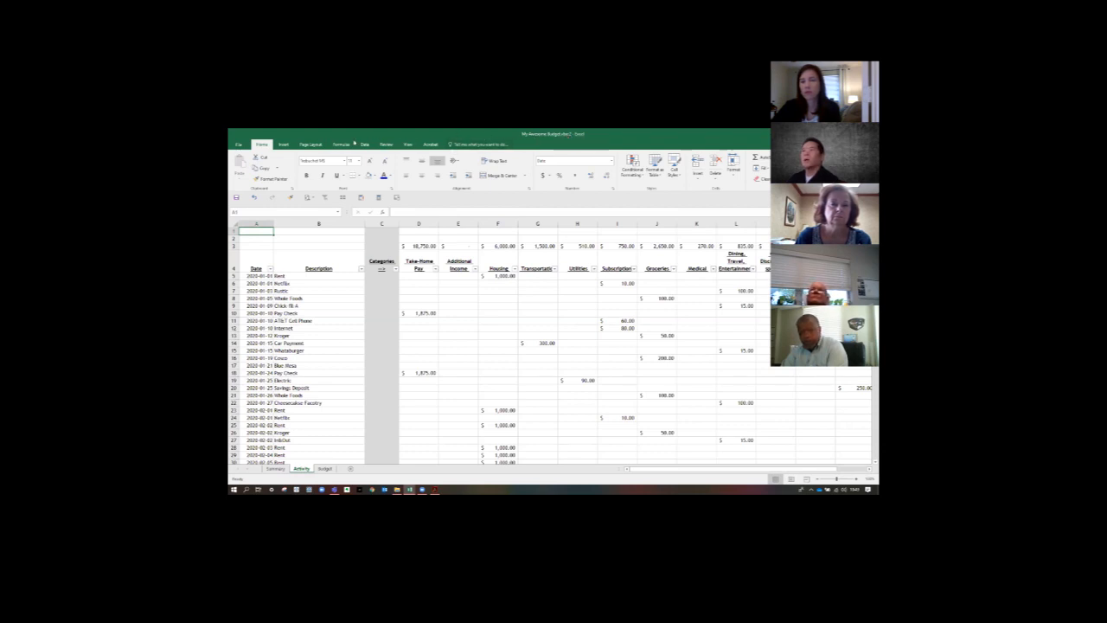
- Arrange the windows vertically side by side, limited to windows of the active workbook
click(407, 145)
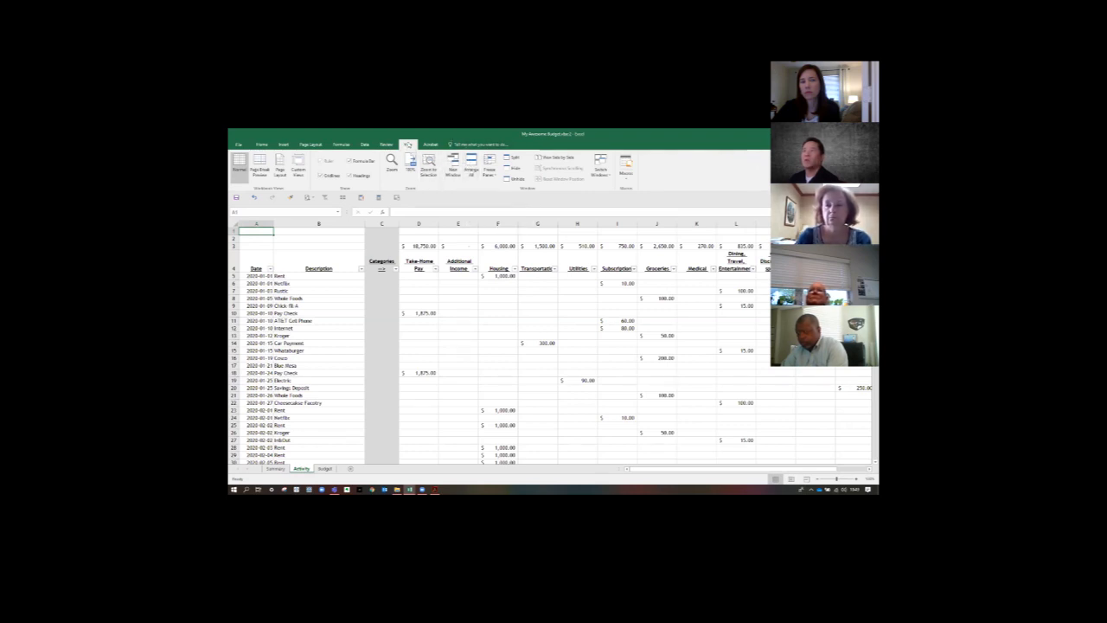
click(473, 169)
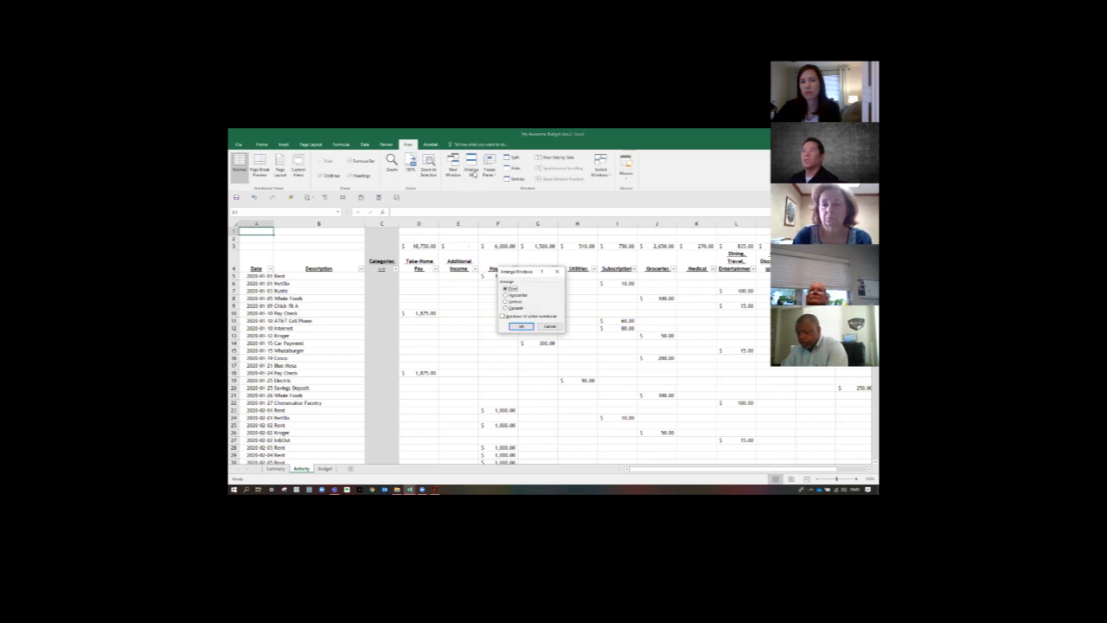
click(507, 301)
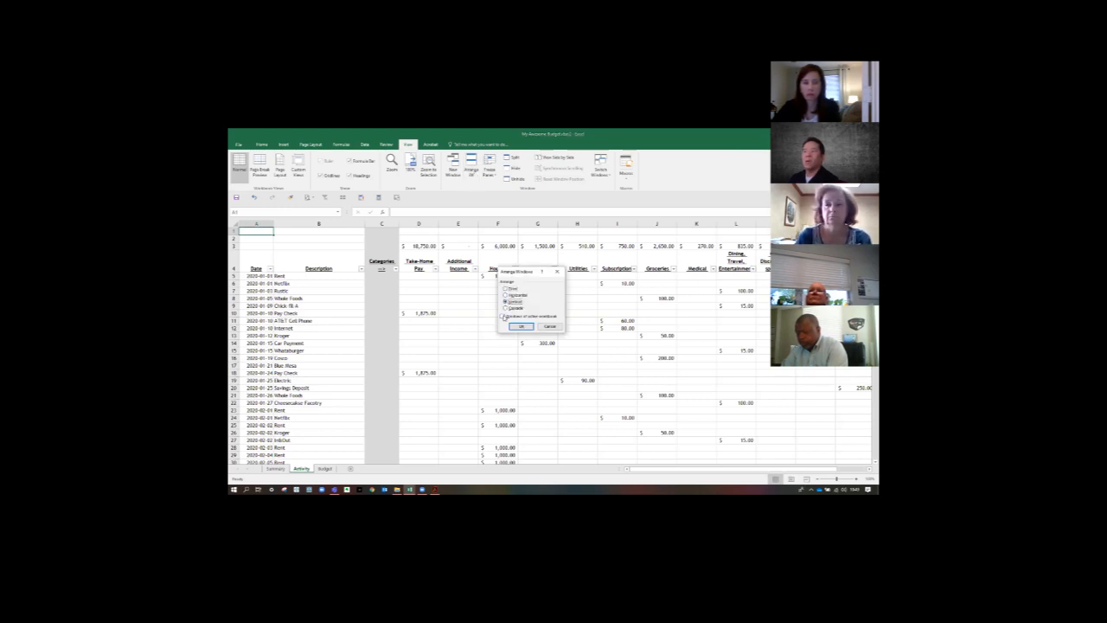
click(503, 317)
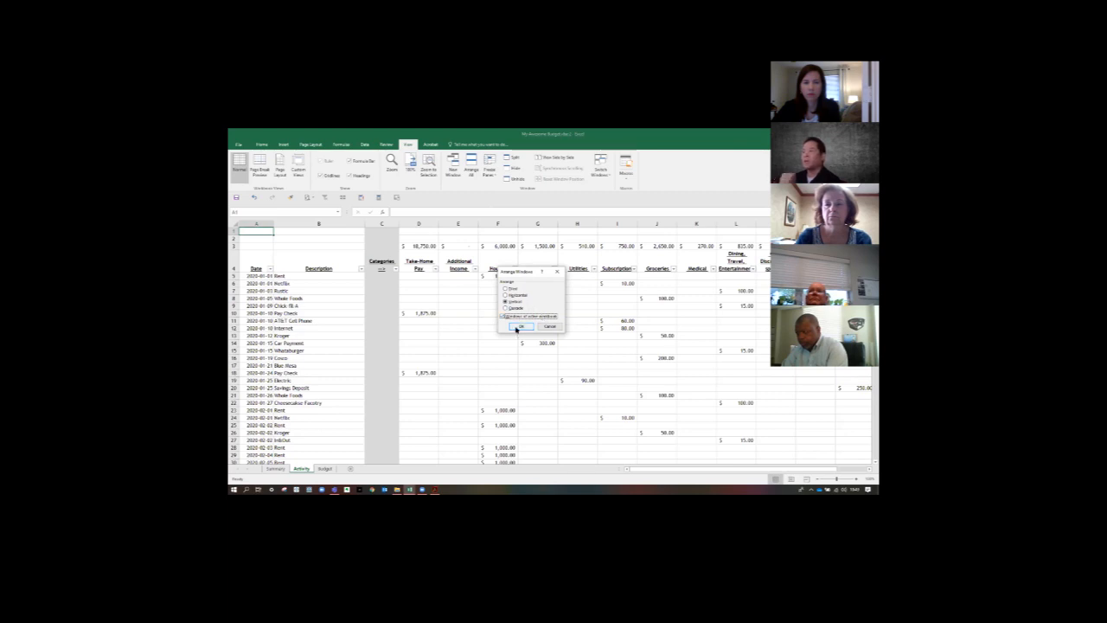
click(519, 327)
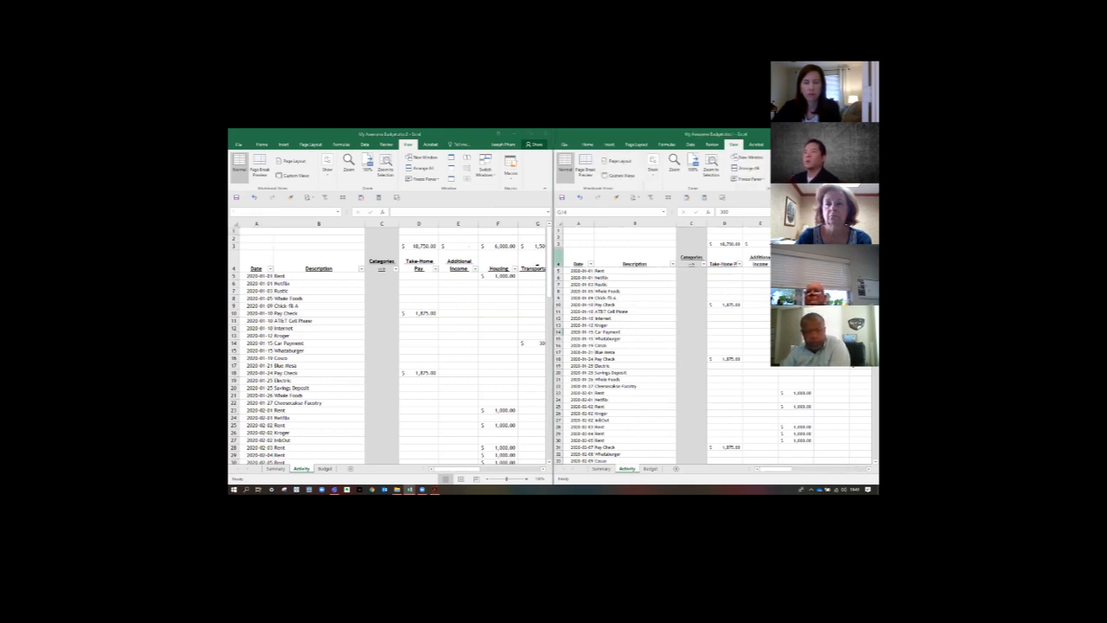
- Swap the sides of the two workbook windows and arrange them vertically again
click(389, 258)
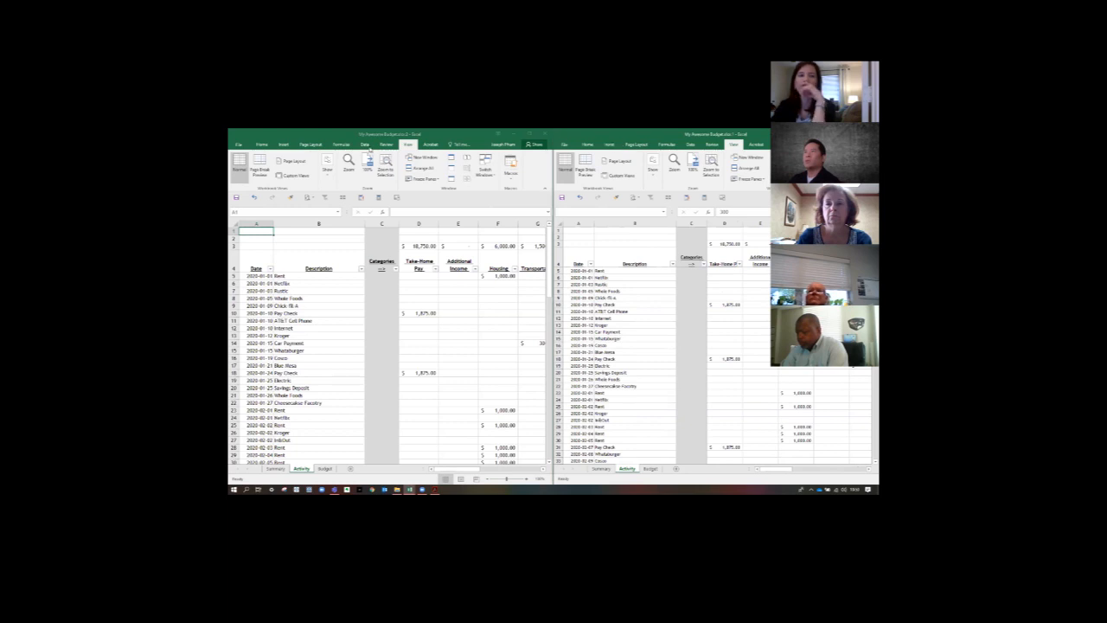
drag(657, 134, 376, 134)
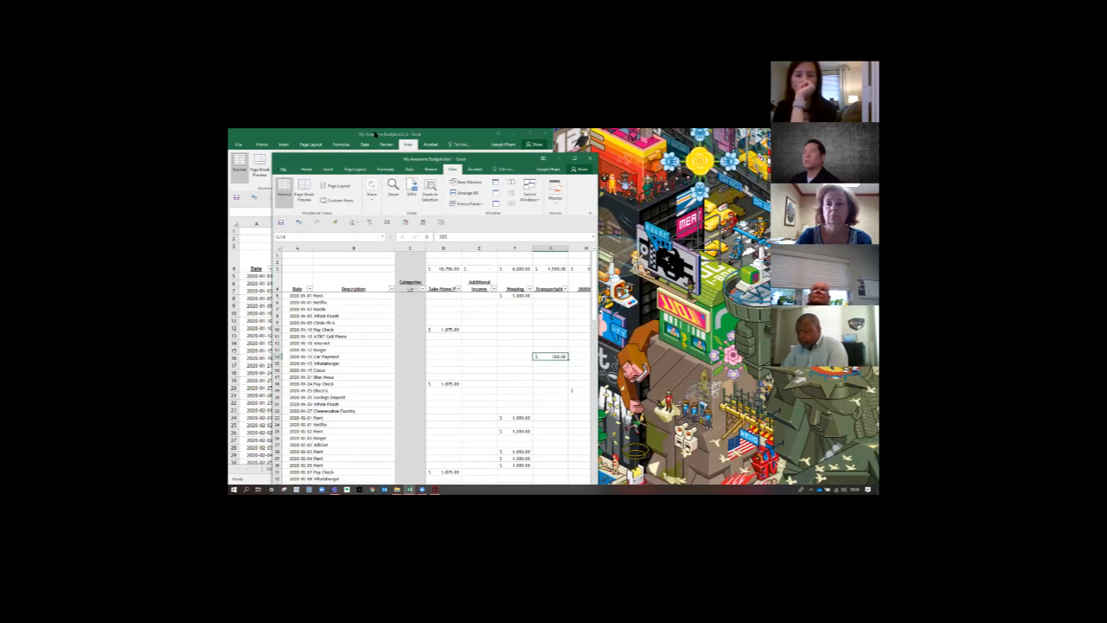
click(463, 182)
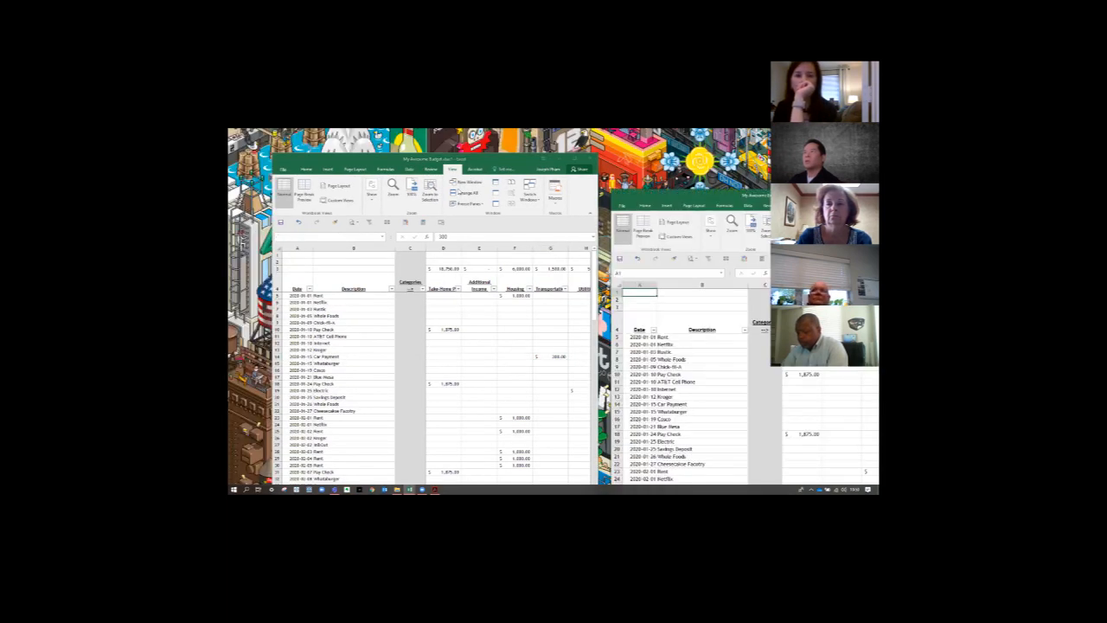
click(547, 356)
click(466, 192)
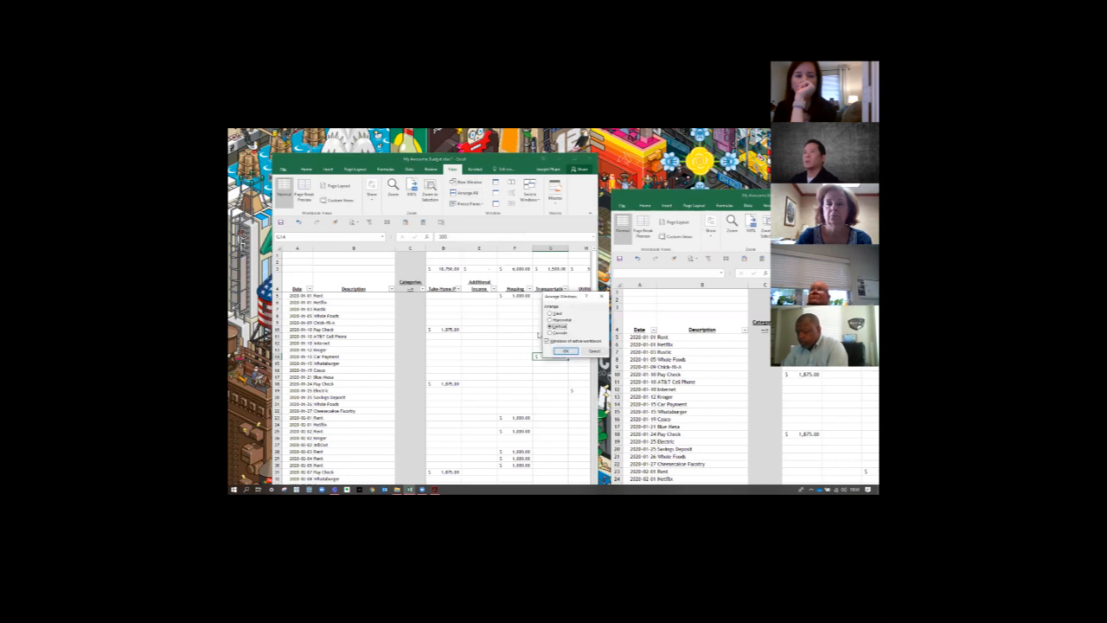
click(566, 352)
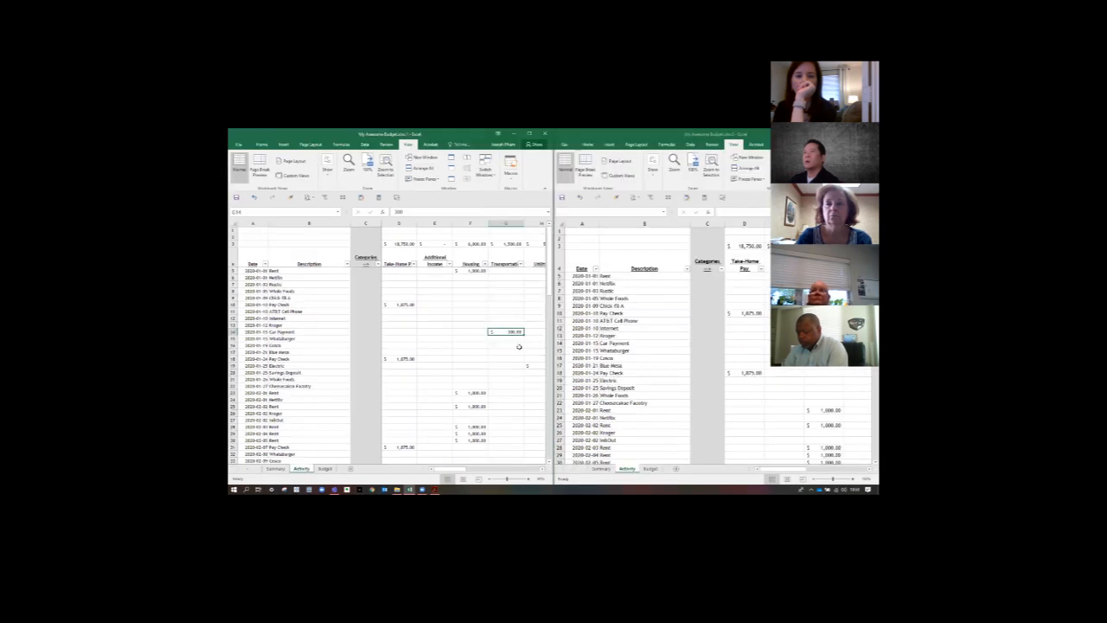
- Show the Summary sheet in the first window and zoom out the Activity sheet in the second, back at its first columns
click(265, 469)
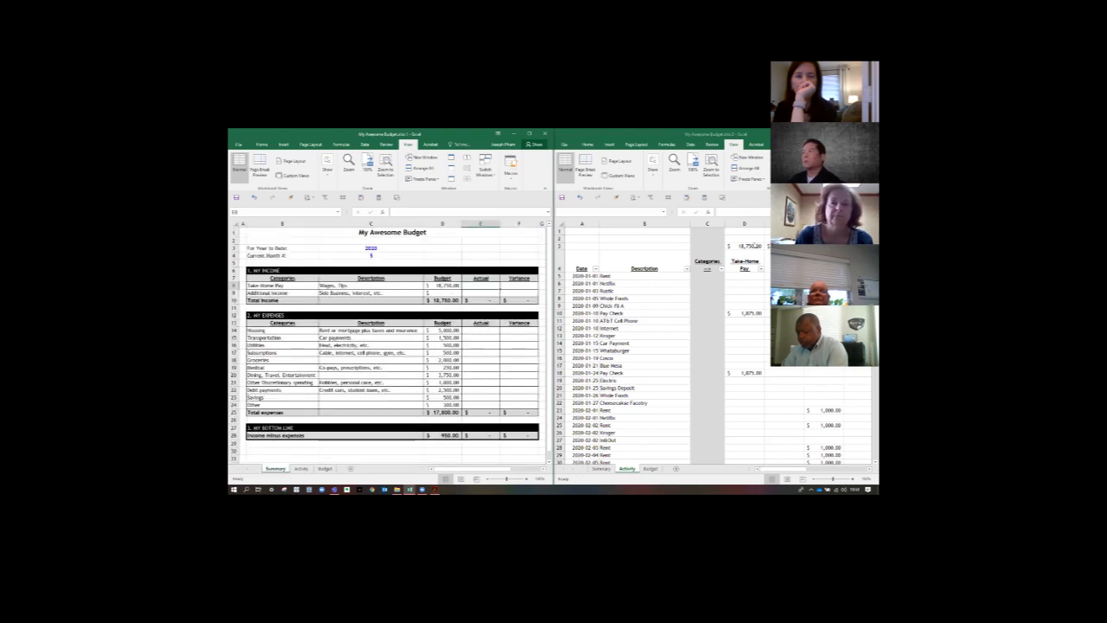
click(755, 246)
key(Right)
key(Right)
key(Right)
key(Right)
key(Right)
key(Right)
key(Right)
key(Right)
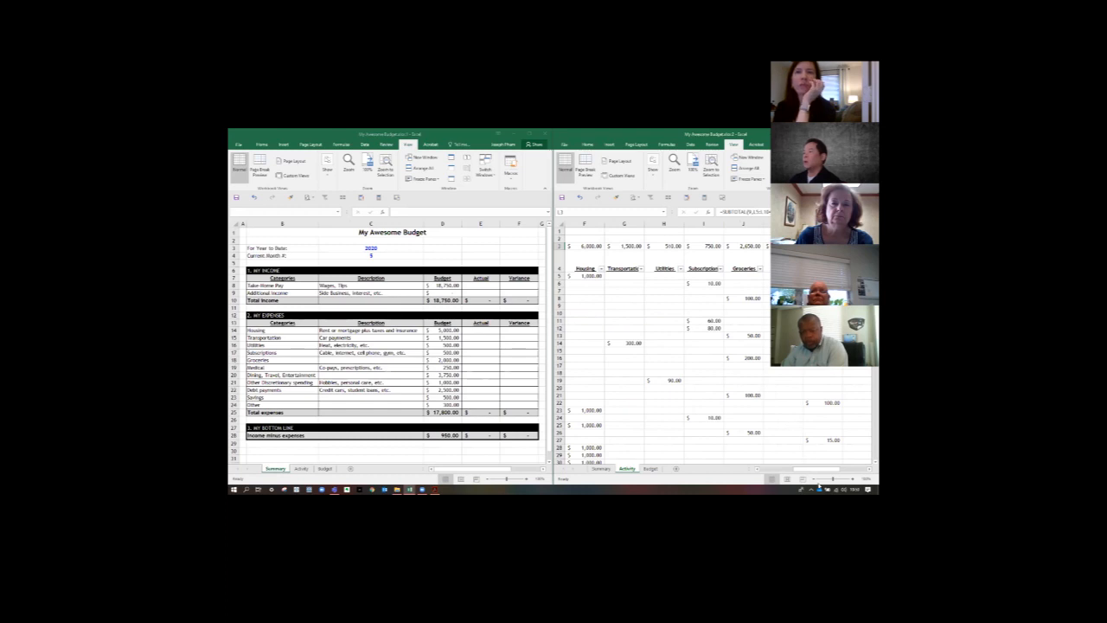
scroll(779, 433, down, 1)
drag(800, 469, 763, 469)
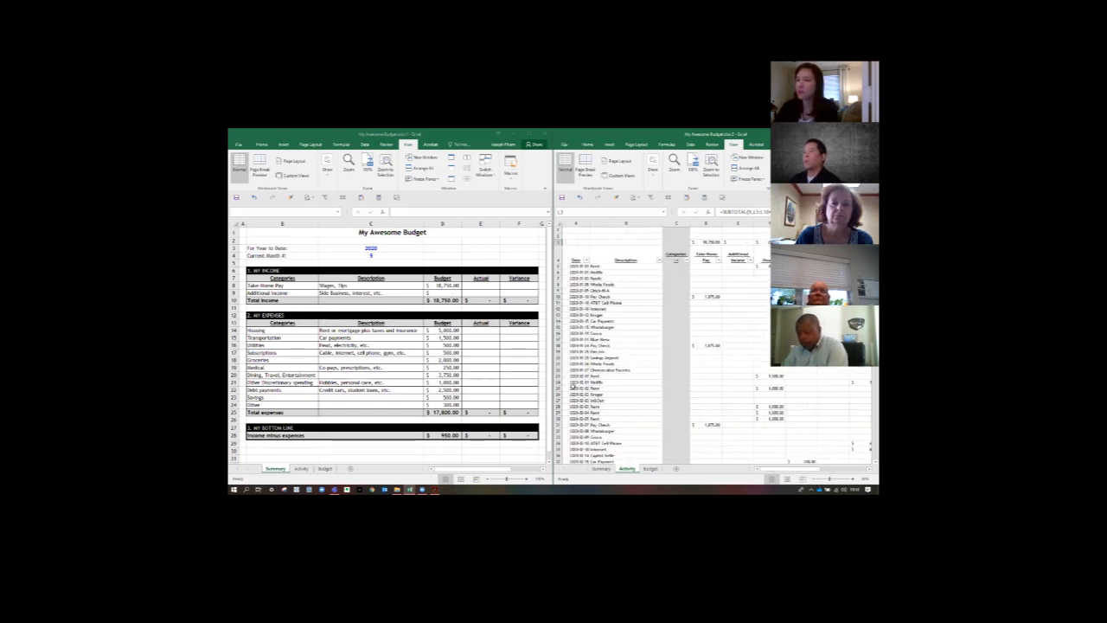
- Link the Actual cells for Take-Home Pay (E8) and Additional Income (E9) to Activity totals D3 and E3
click(476, 284)
text(=)
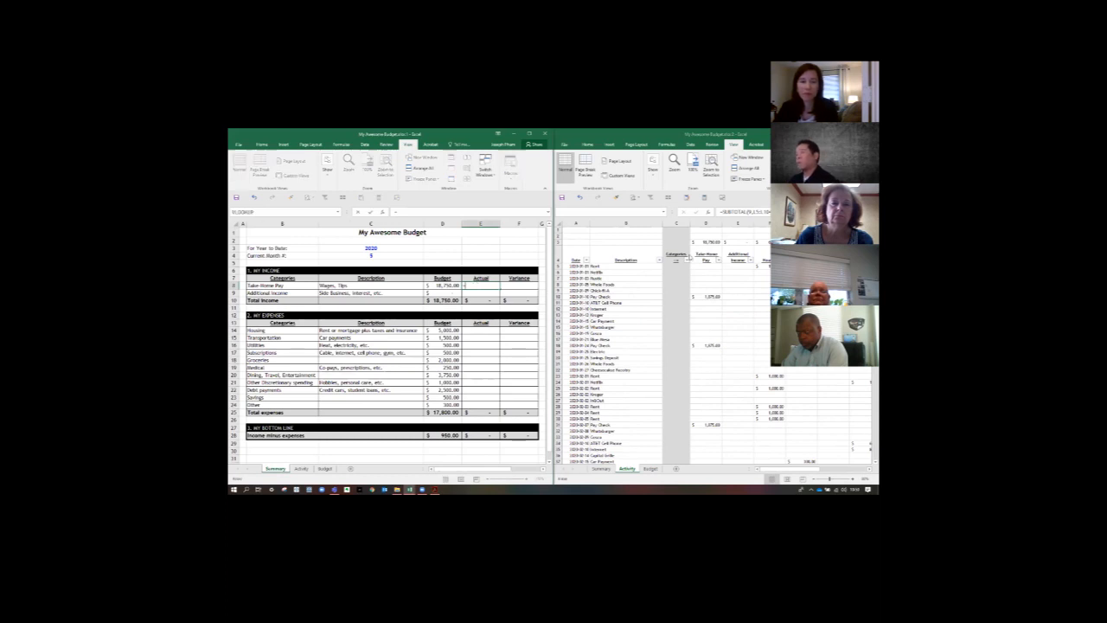
click(707, 242)
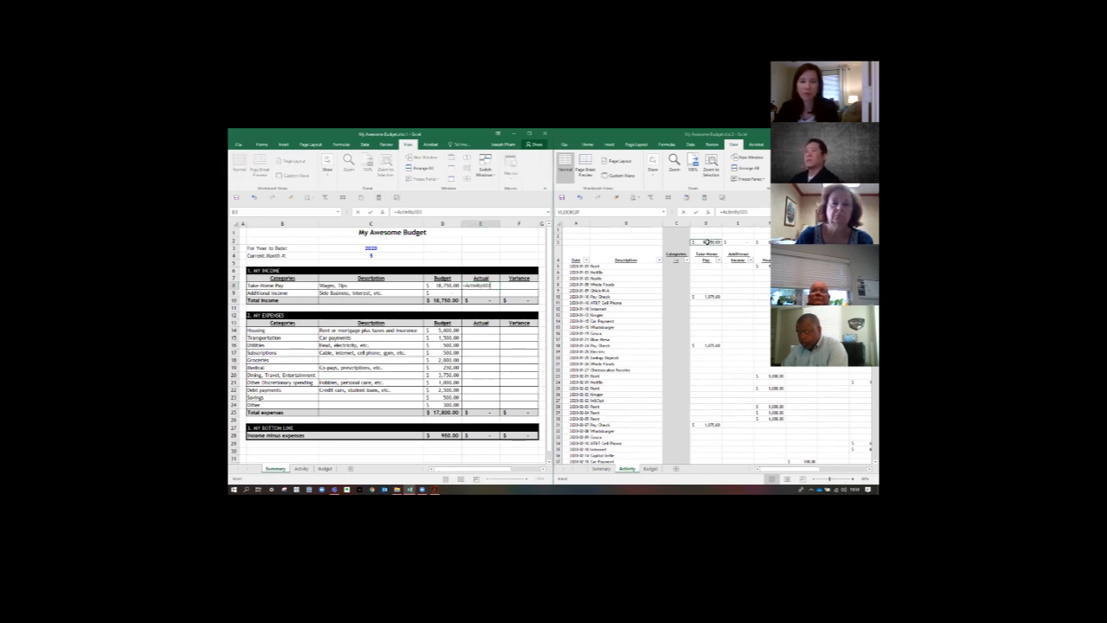
key(Return)
text(=)
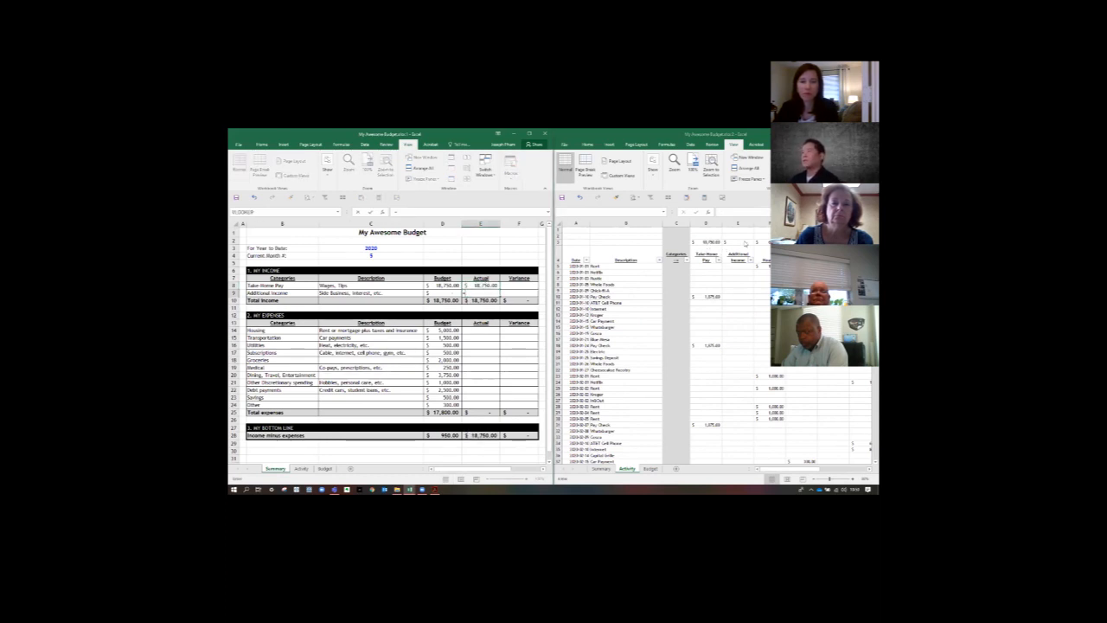
click(741, 242)
key(Return)
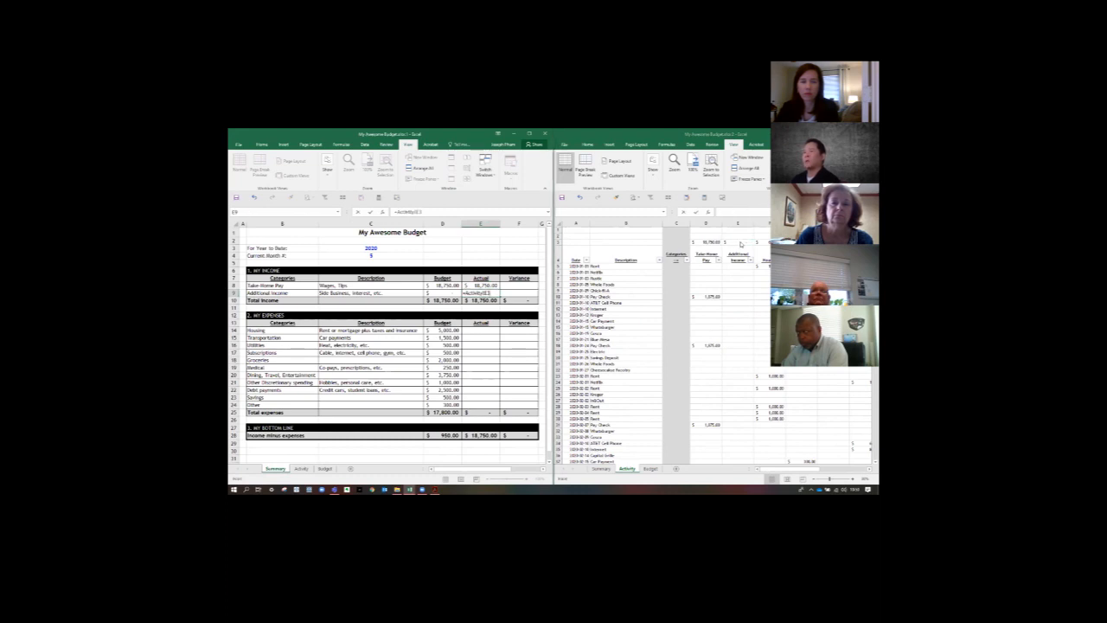
- Link the Actual cells for Housing (E14) and Transportation (E15) to Activity totals F3 and G3
click(480, 331)
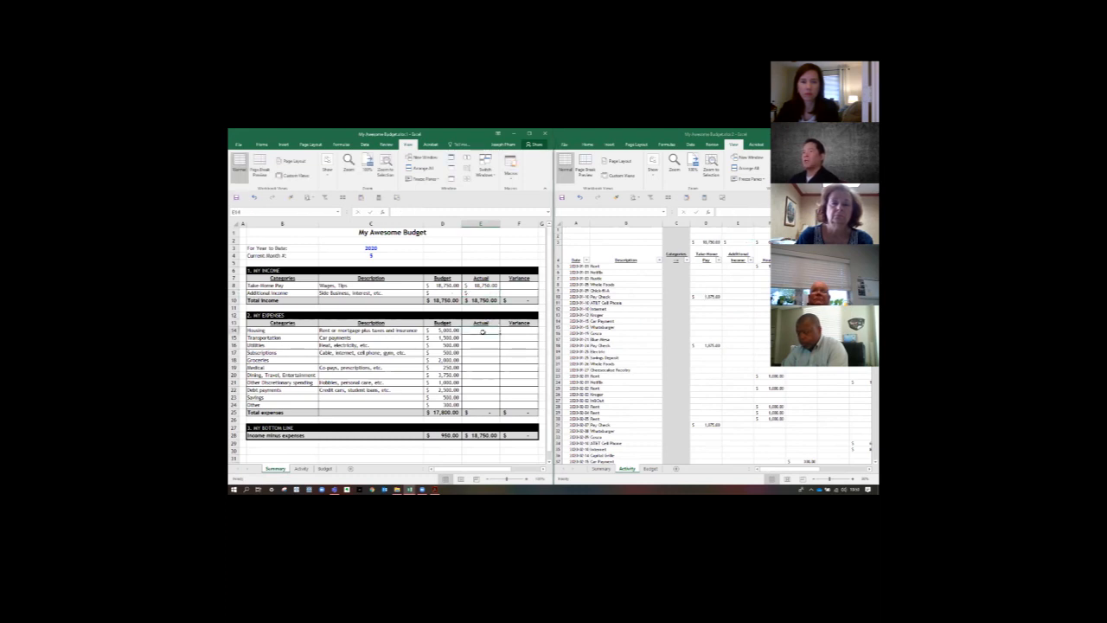
text(=)
click(767, 243)
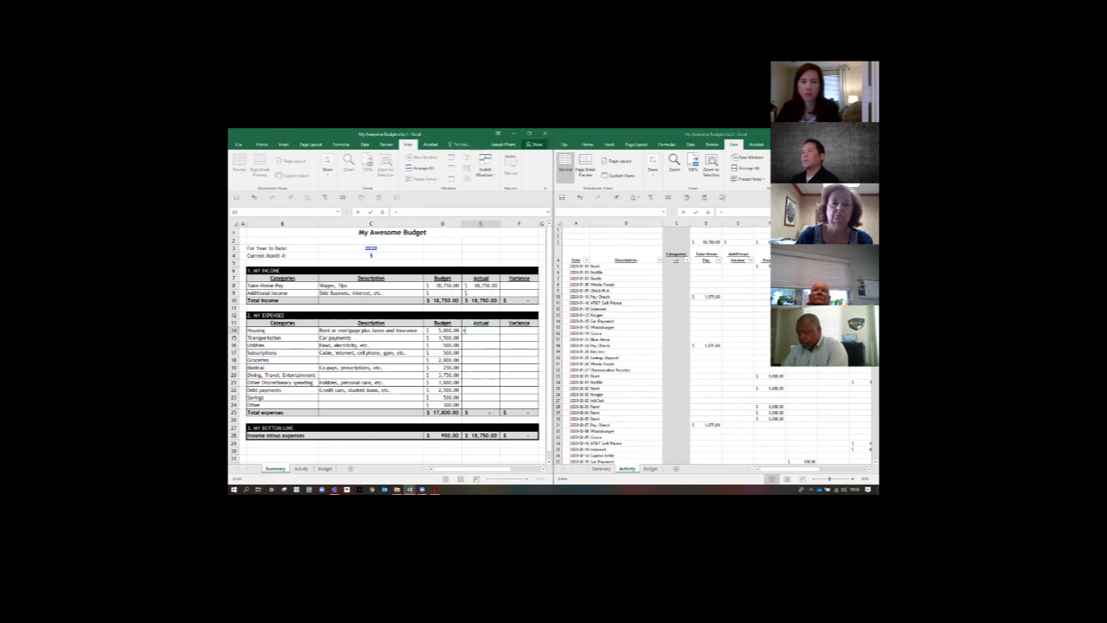
click(762, 242)
key(Return)
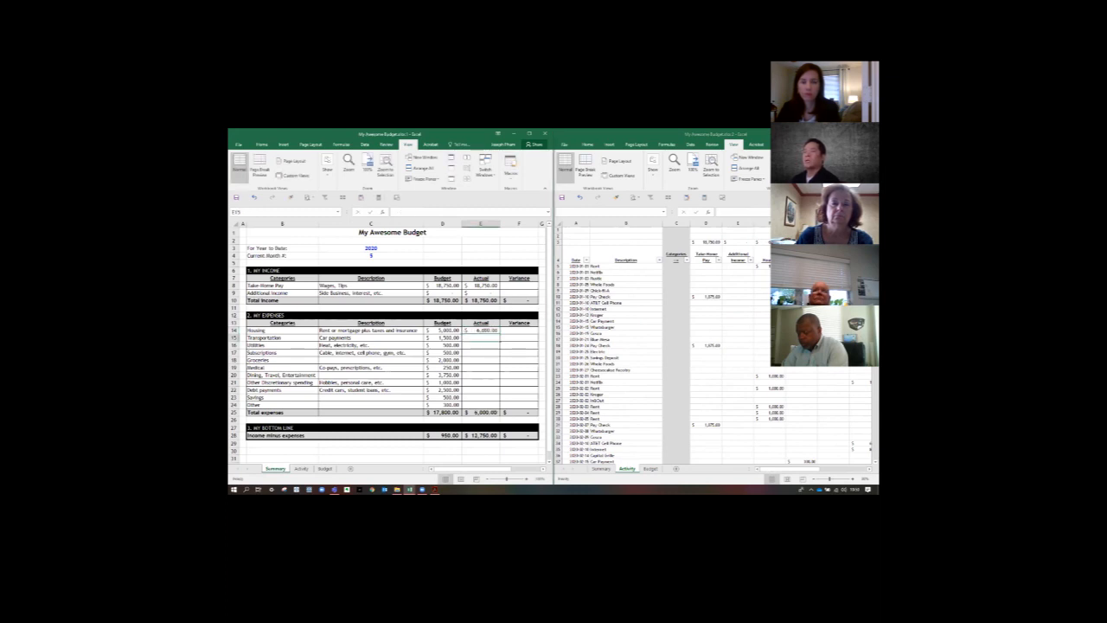
text(=)
click(801, 242)
click(801, 242)
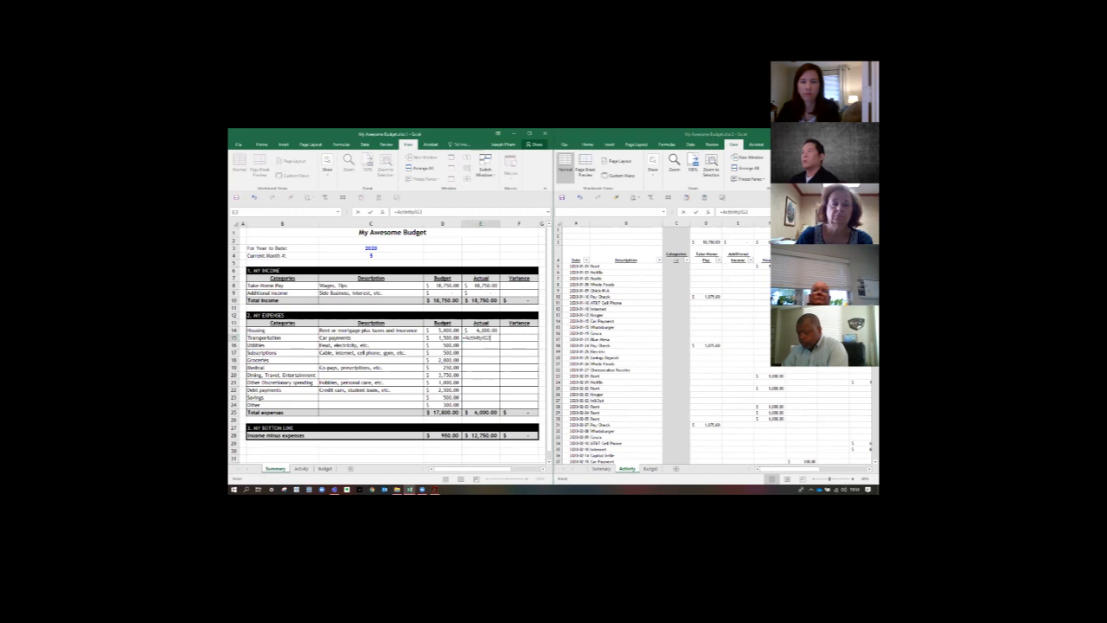
key(Return)
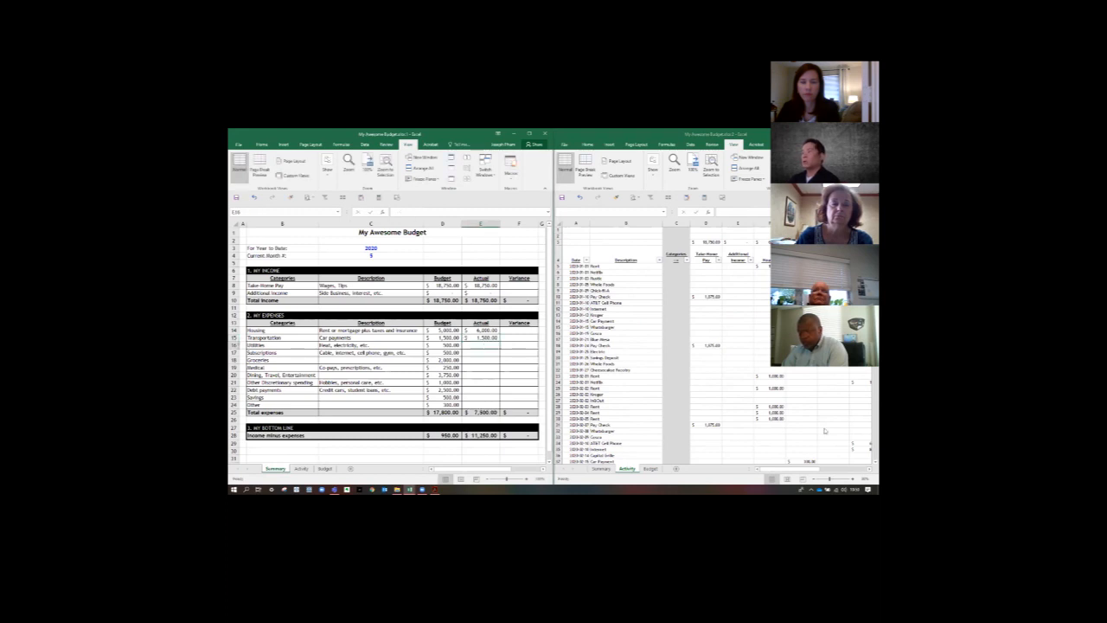
- Link the Actual cells for Utilities (E16) and Subscriptions (E17) to Activity totals H3 and I3
drag(802, 471, 832, 471)
click(486, 346)
text(=)
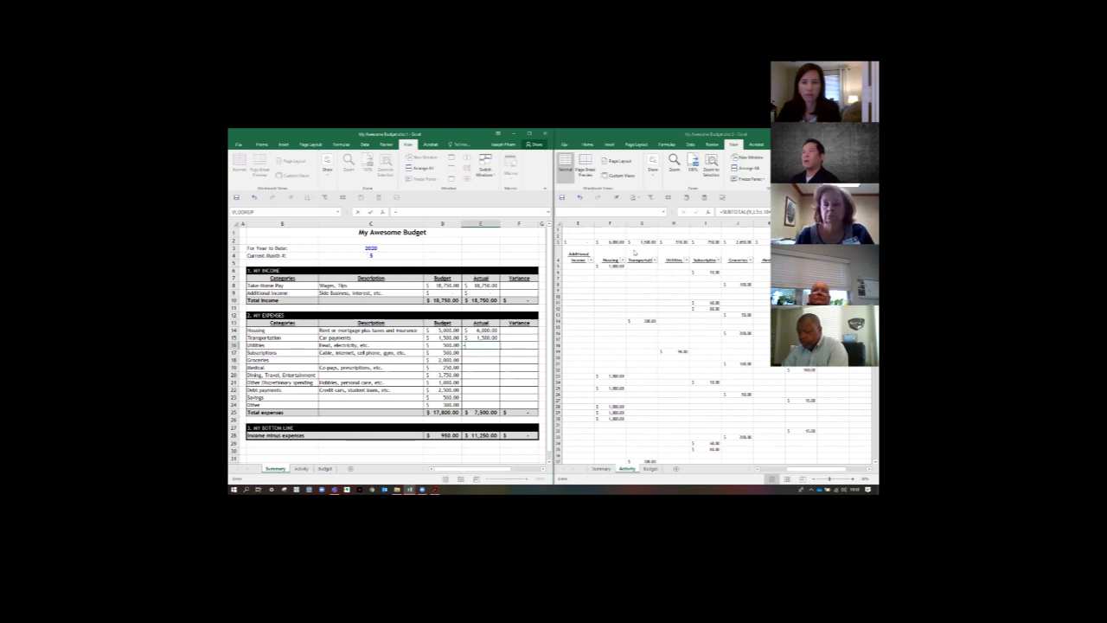
click(670, 243)
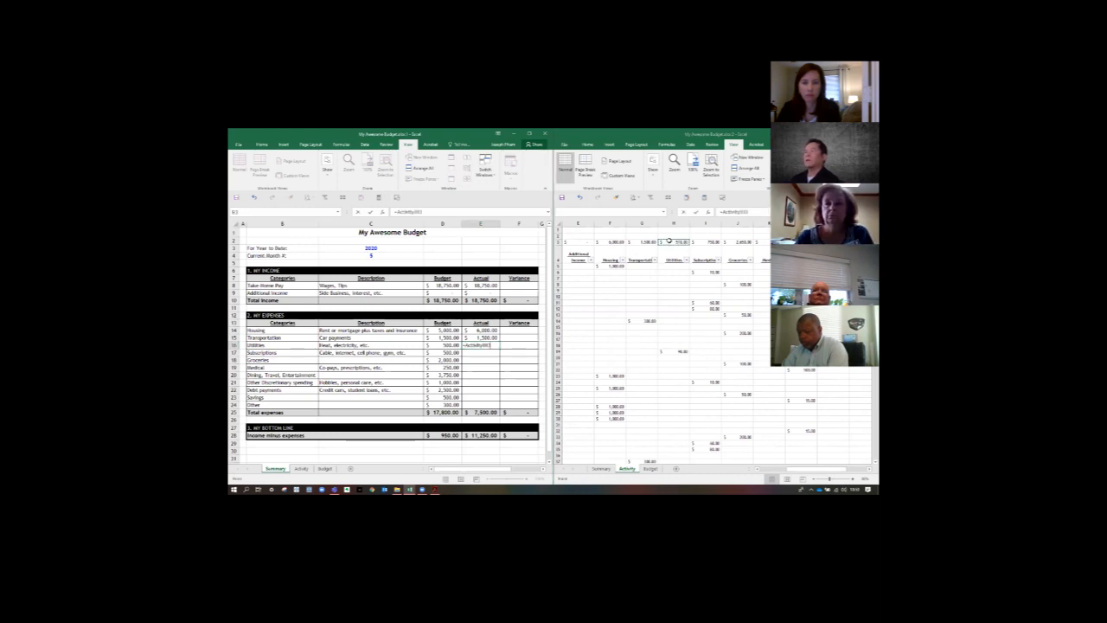
key(Return)
text(=)
click(707, 242)
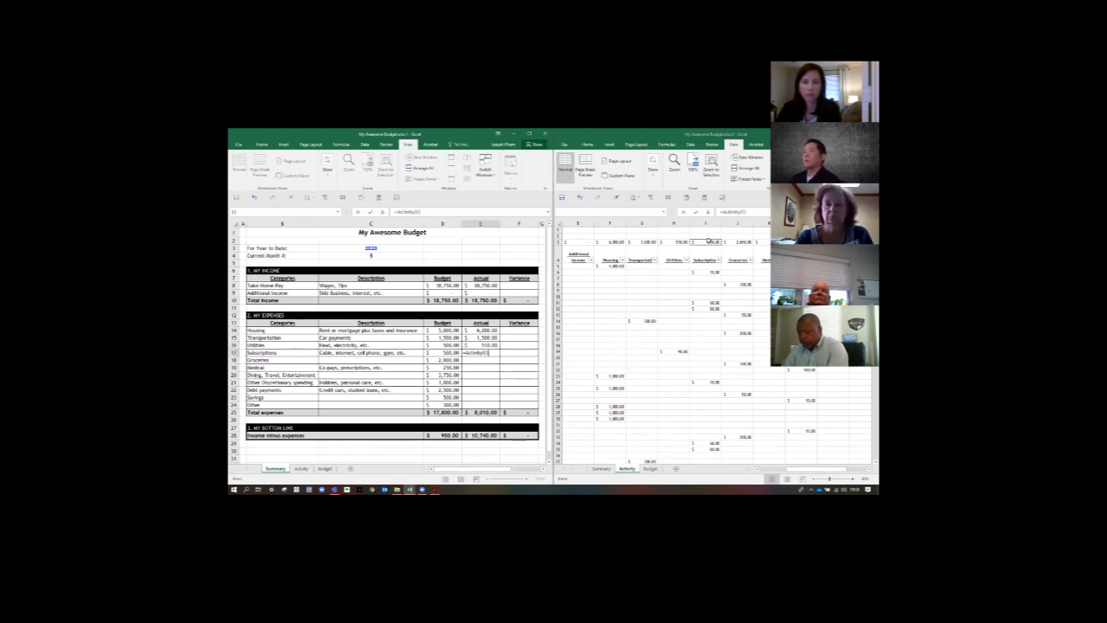
key(Return)
- Link the Actual cells for Groceries (E18) and Medical (E19) to Activity totals J3 and K3
text(=)
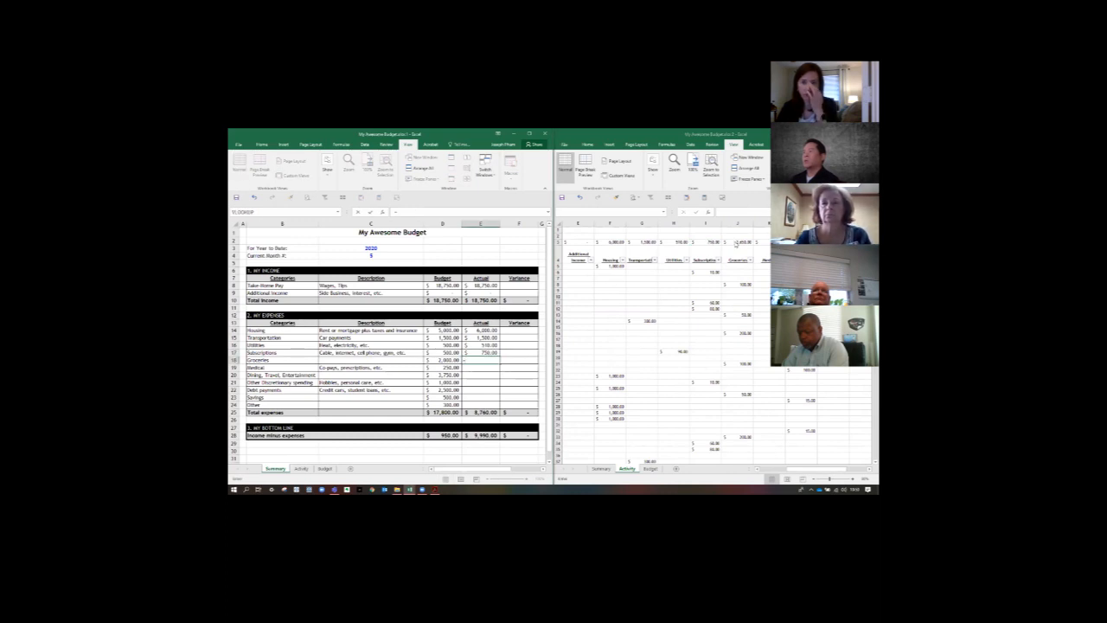
click(735, 242)
key(Return)
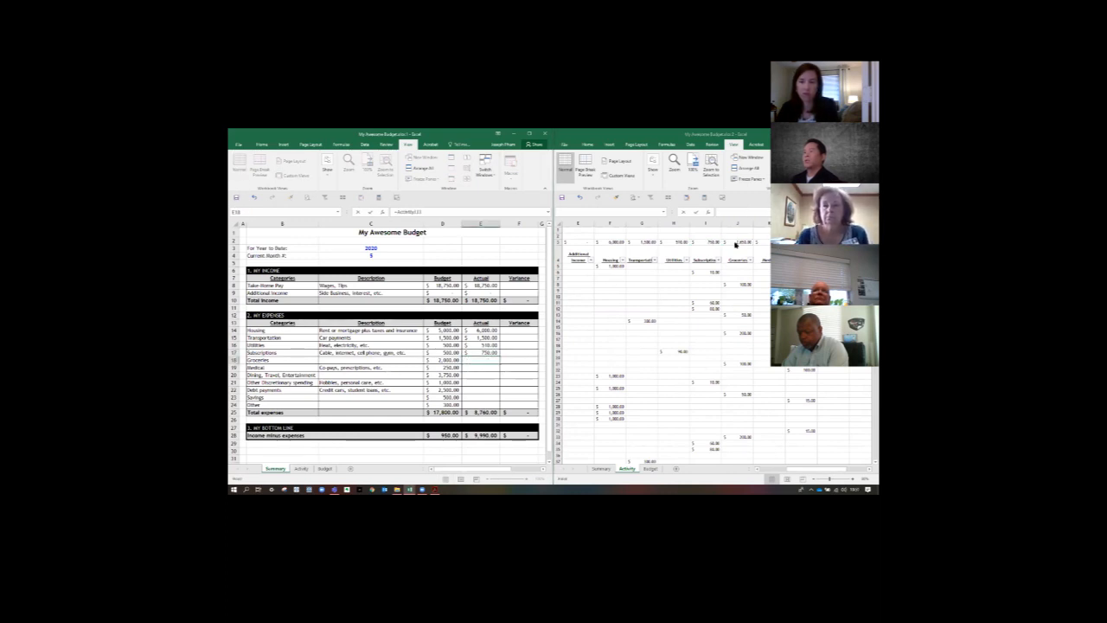
text(=)
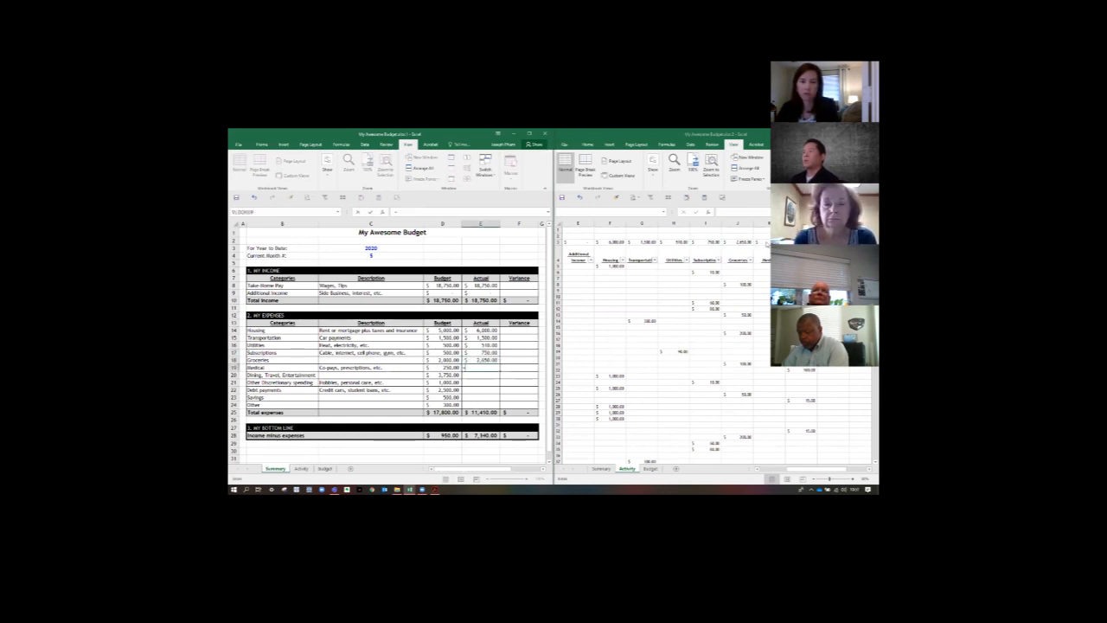
click(765, 242)
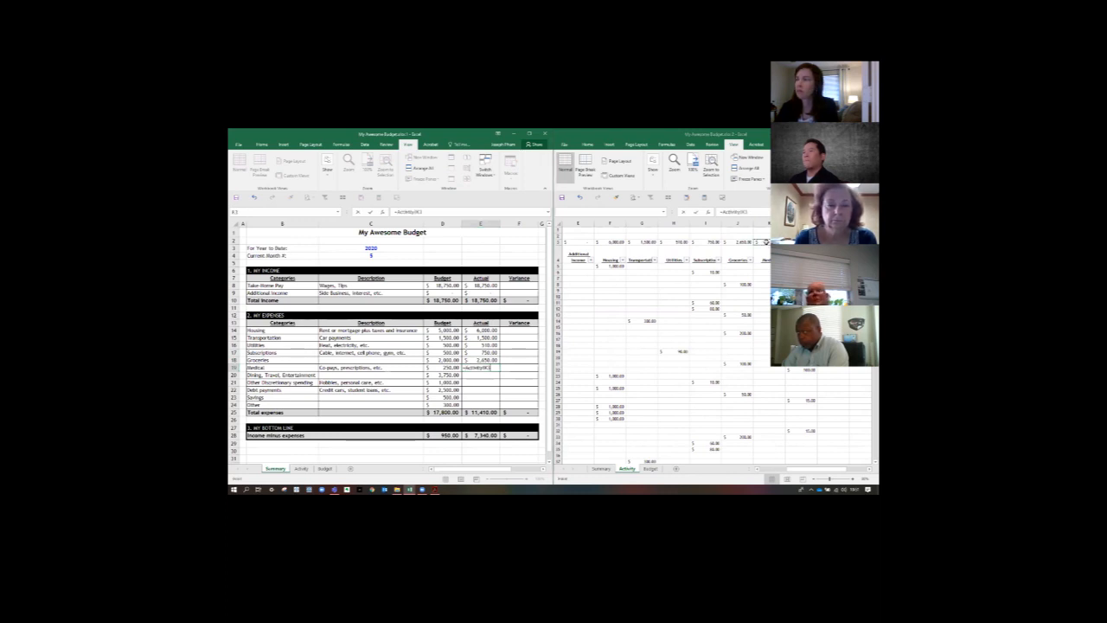
key(Return)
- Link the Actual cells for Dining, Travel, Entertainment (E20) and Other Discretionary spending (E21) to Activity totals L3 and M3
text(=)
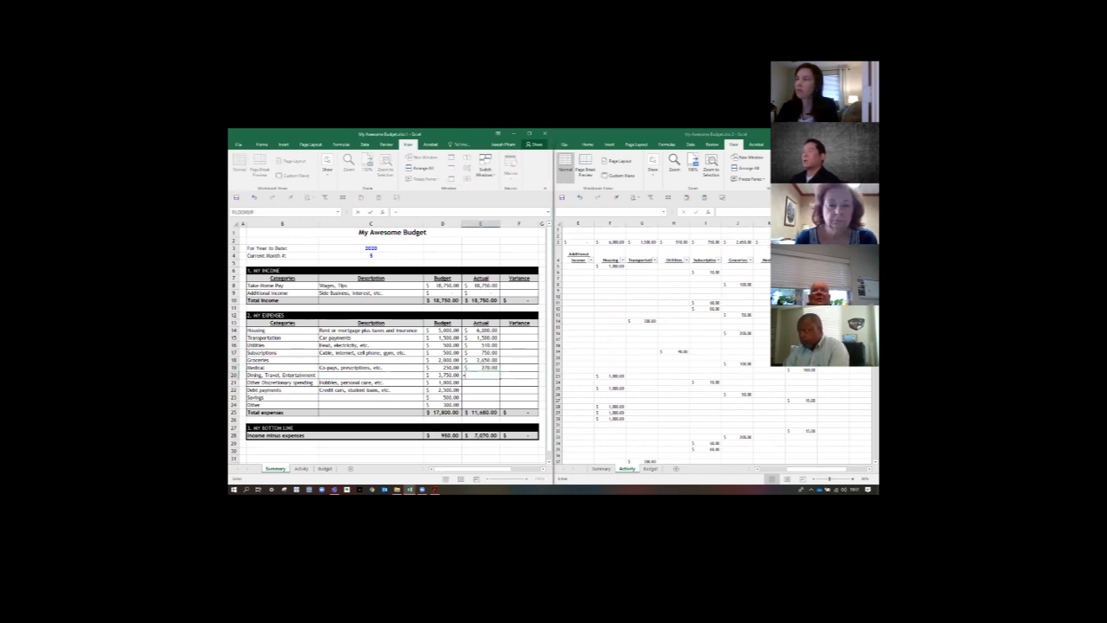
click(801, 242)
key(Return)
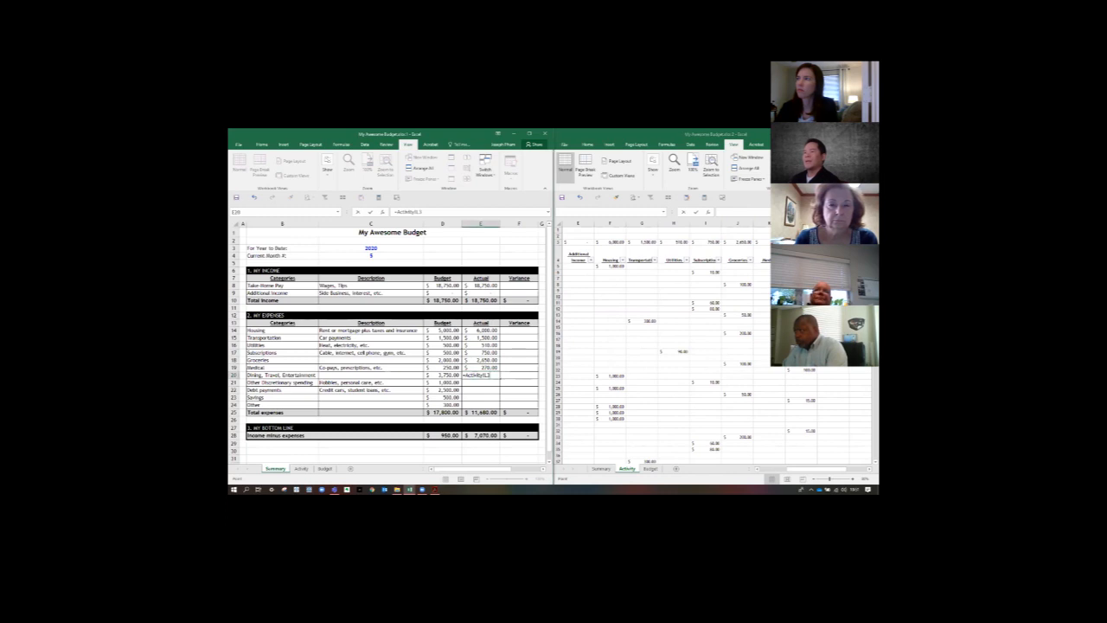
text(=)
click(834, 242)
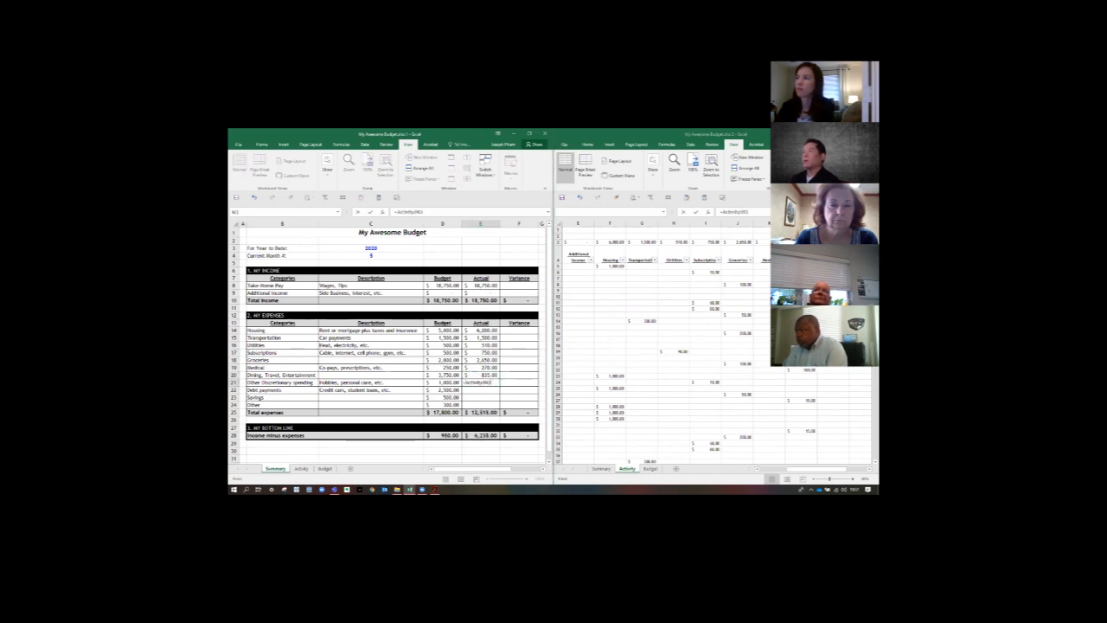
key(Return)
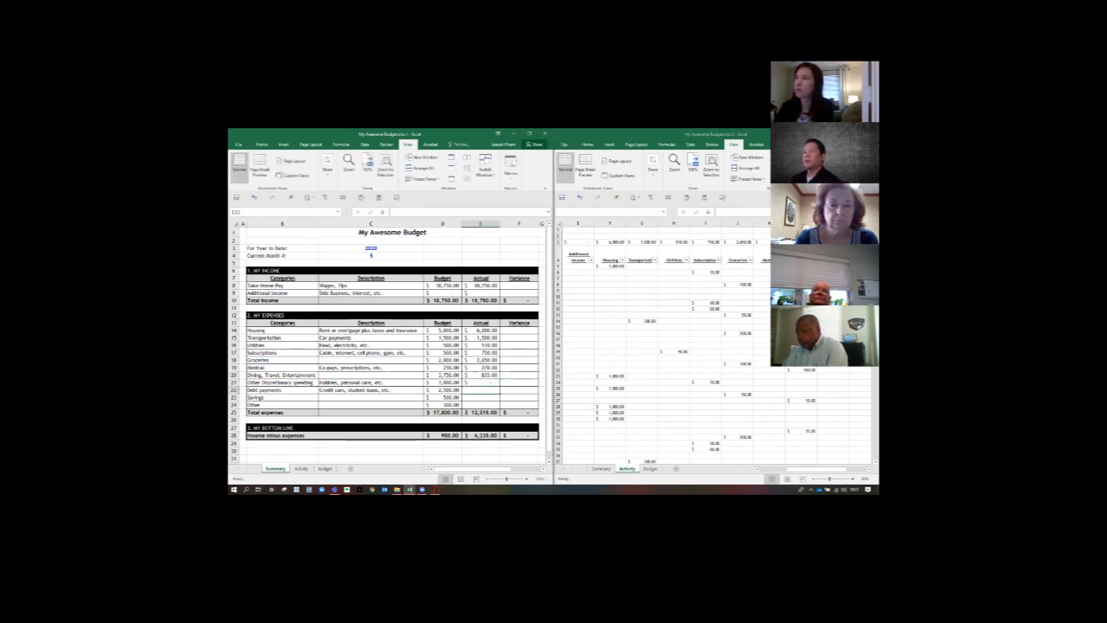
- Link the Actual cell for Debt payments (E22) to Activity total N3
text(=)
click(863, 243)
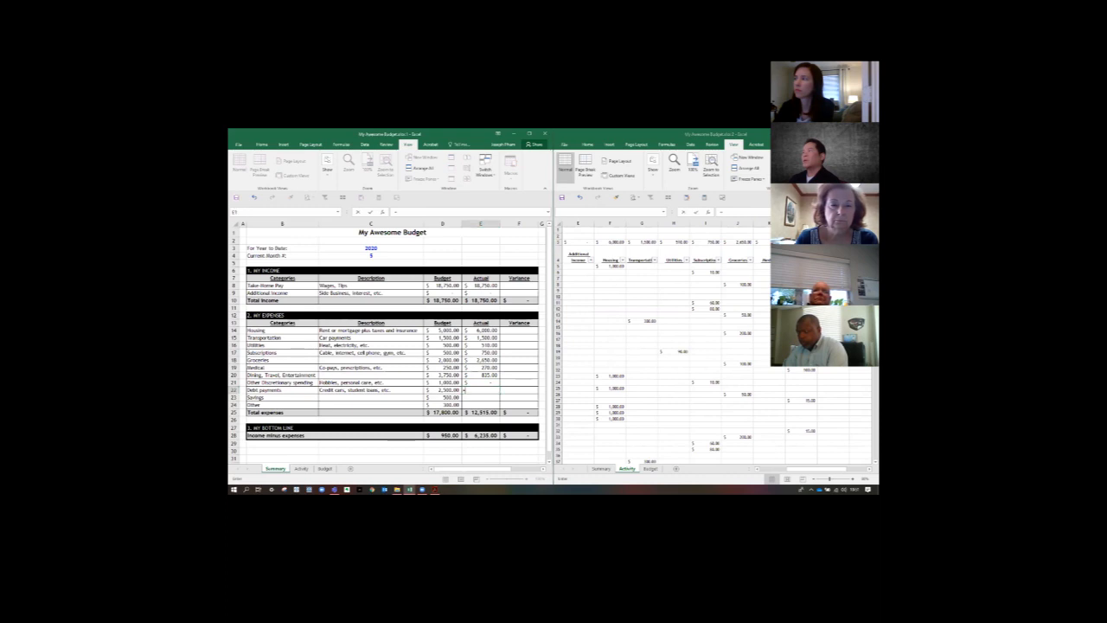
key(Return)
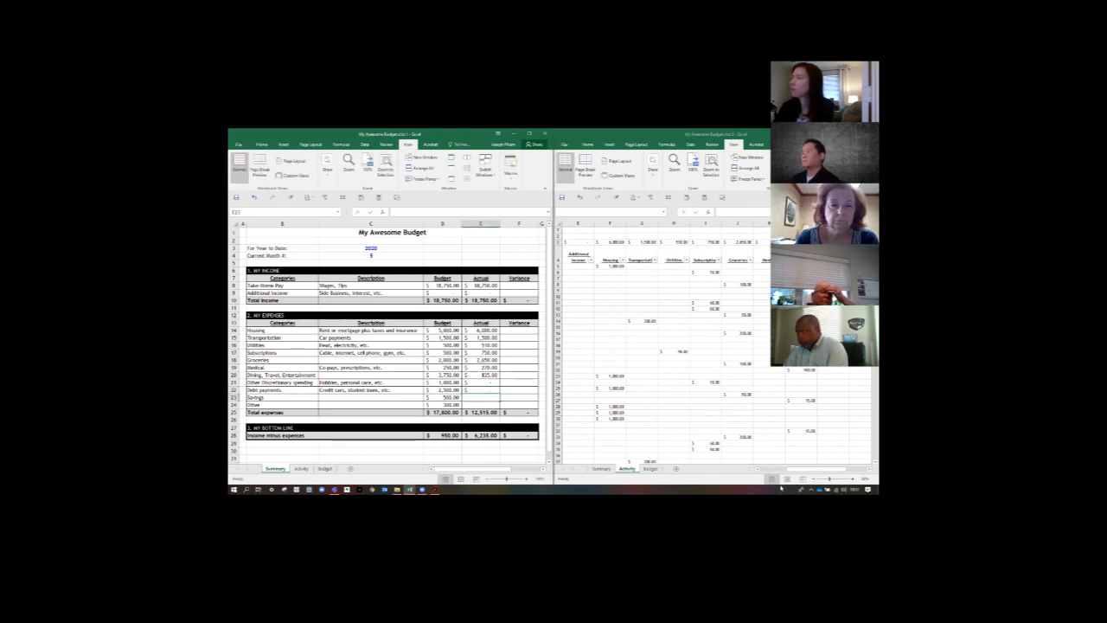
- Link the Actual cells for Savings (E23) and Other (E24) to Activity totals O3 and P3
drag(796, 469, 815, 469)
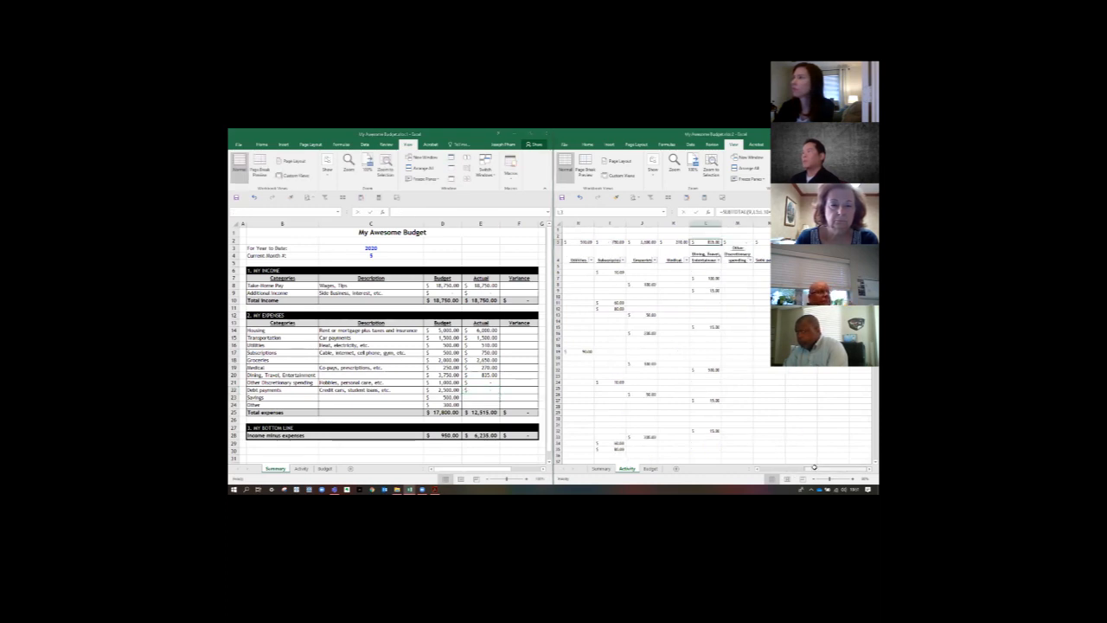
click(478, 398)
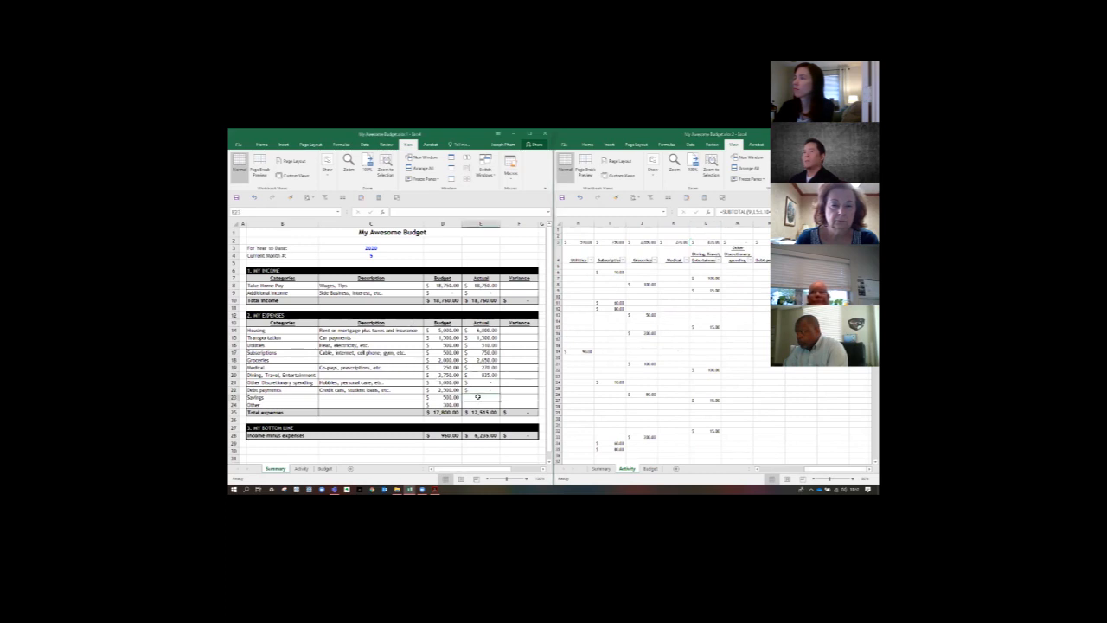
text(=)
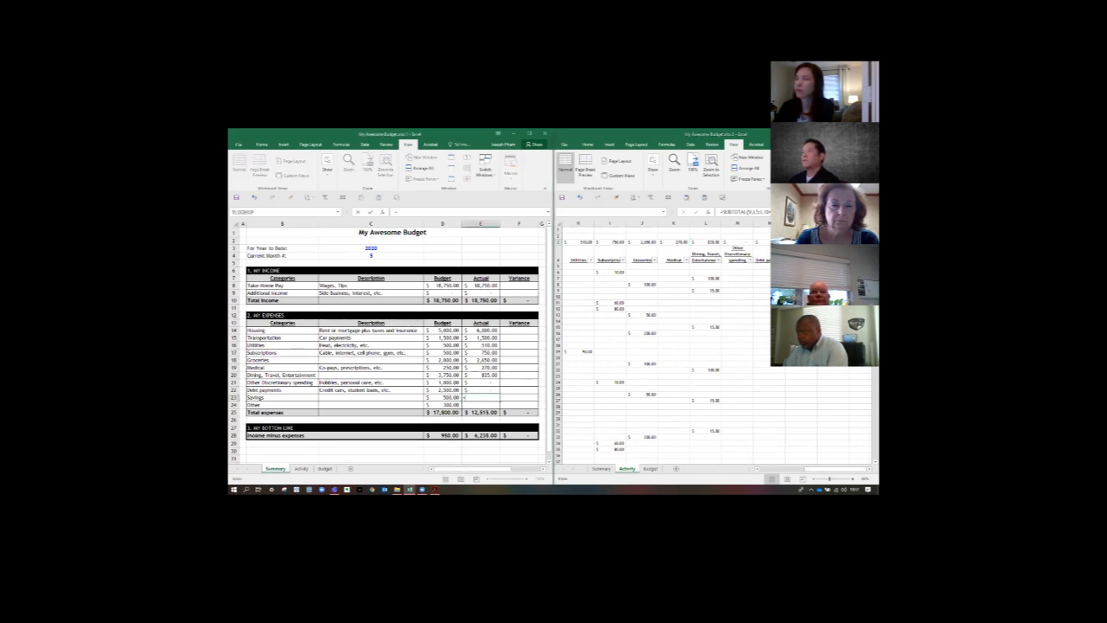
click(802, 242)
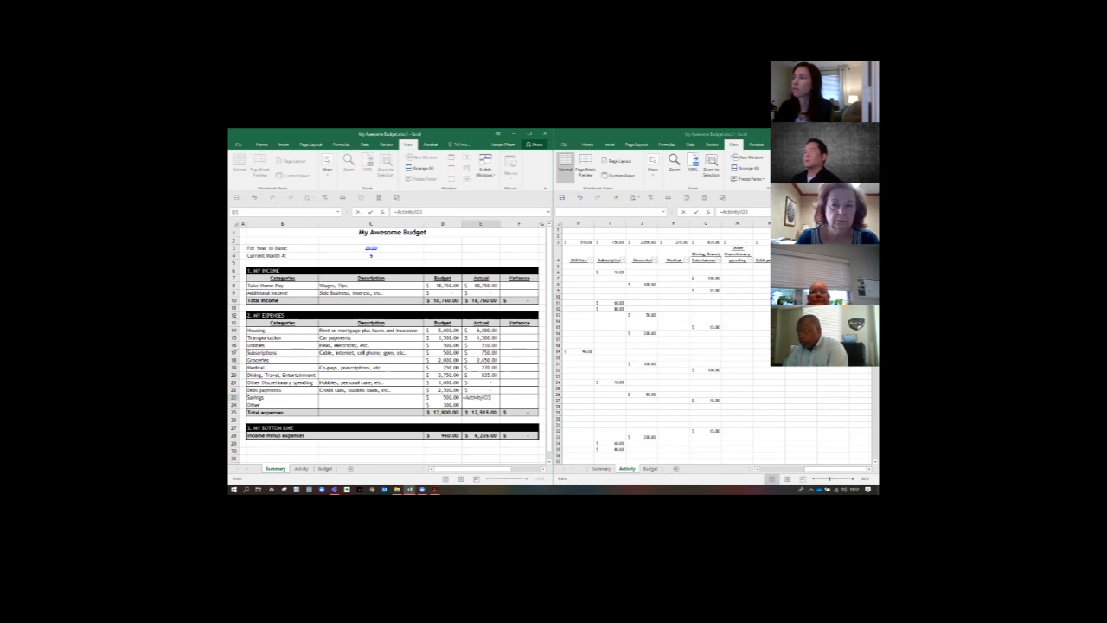
key(Return)
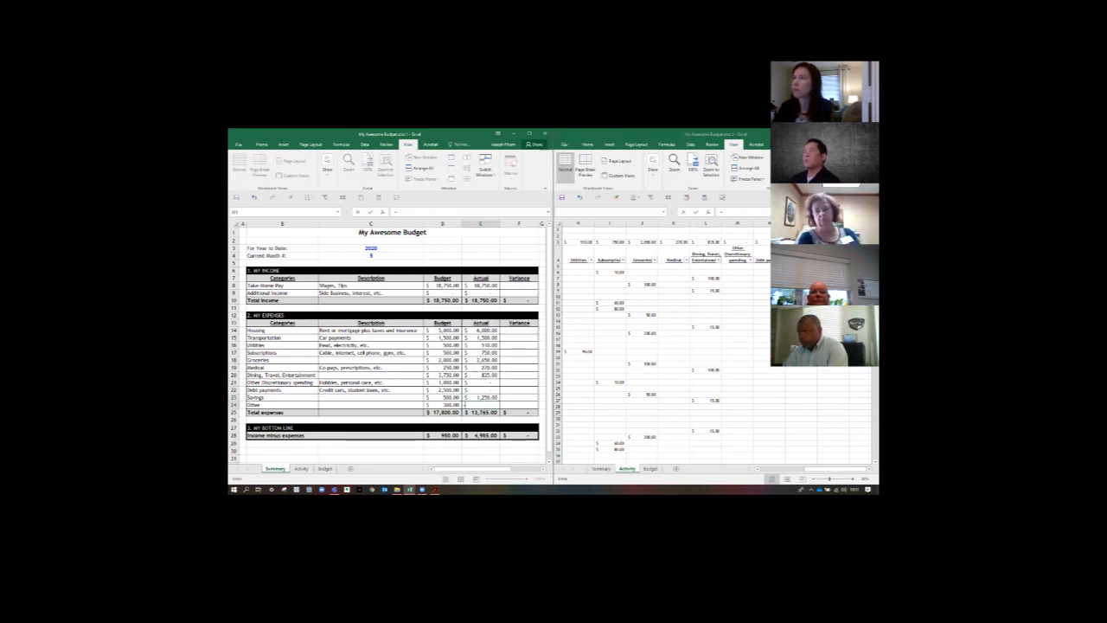
text(=)
click(833, 242)
key(Return)
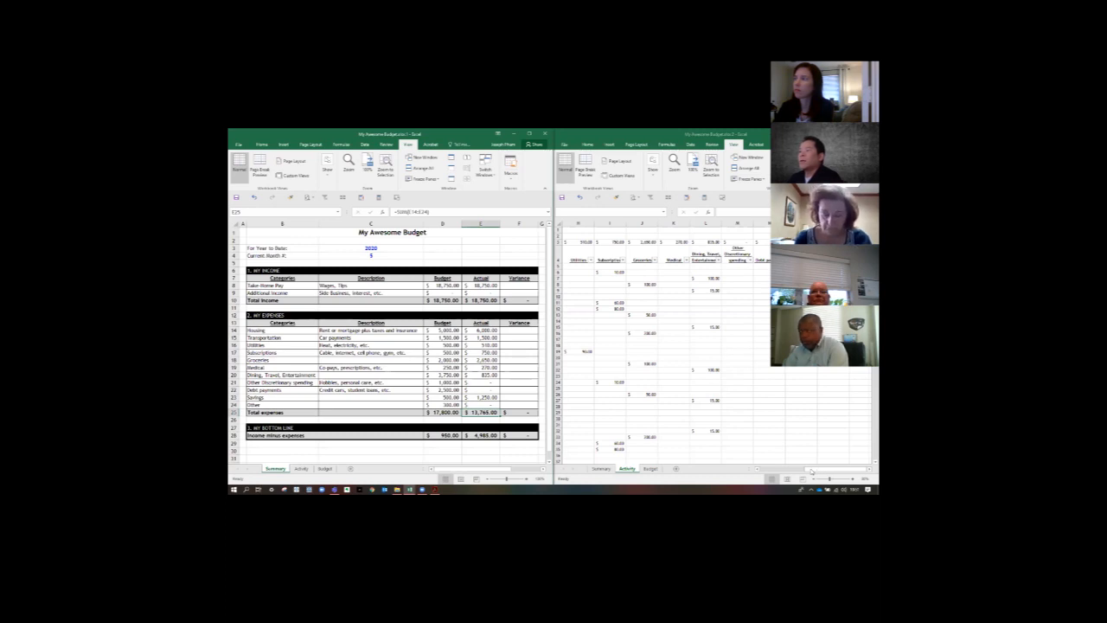
- Close the second workbook window and maximize the remaining one on the Summary sheet
drag(818, 469, 769, 461)
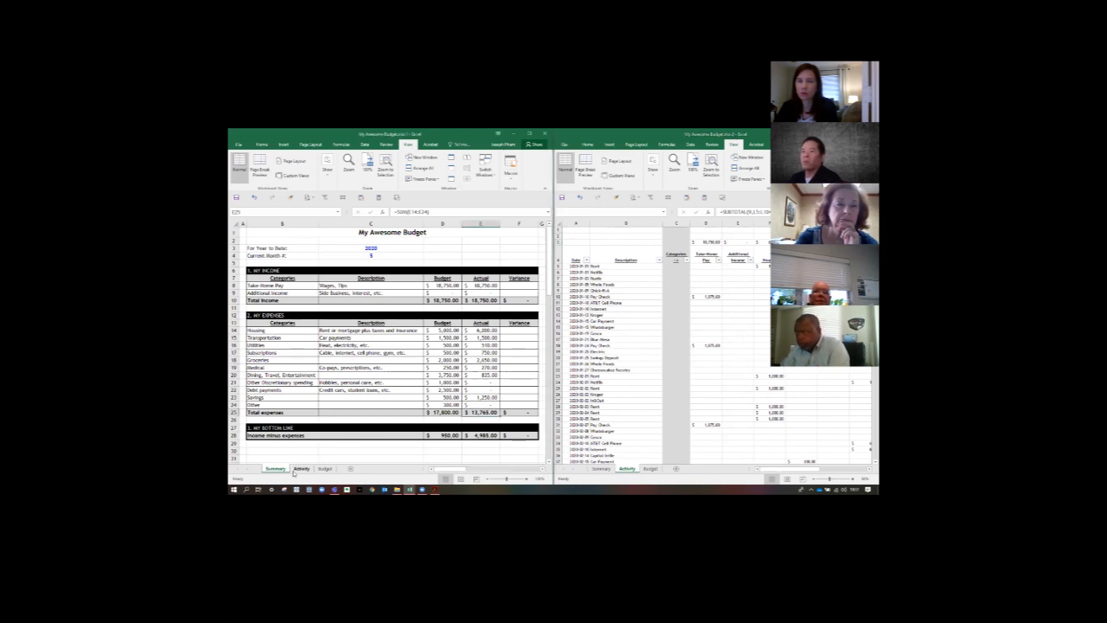
key(ctrl+Page_Down)
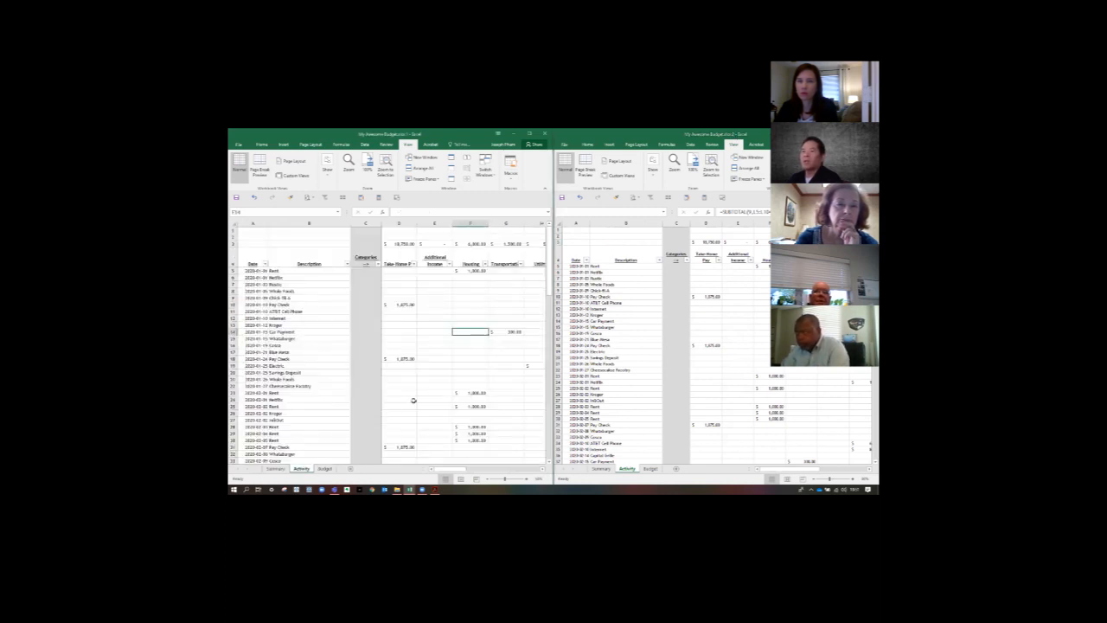
click(275, 469)
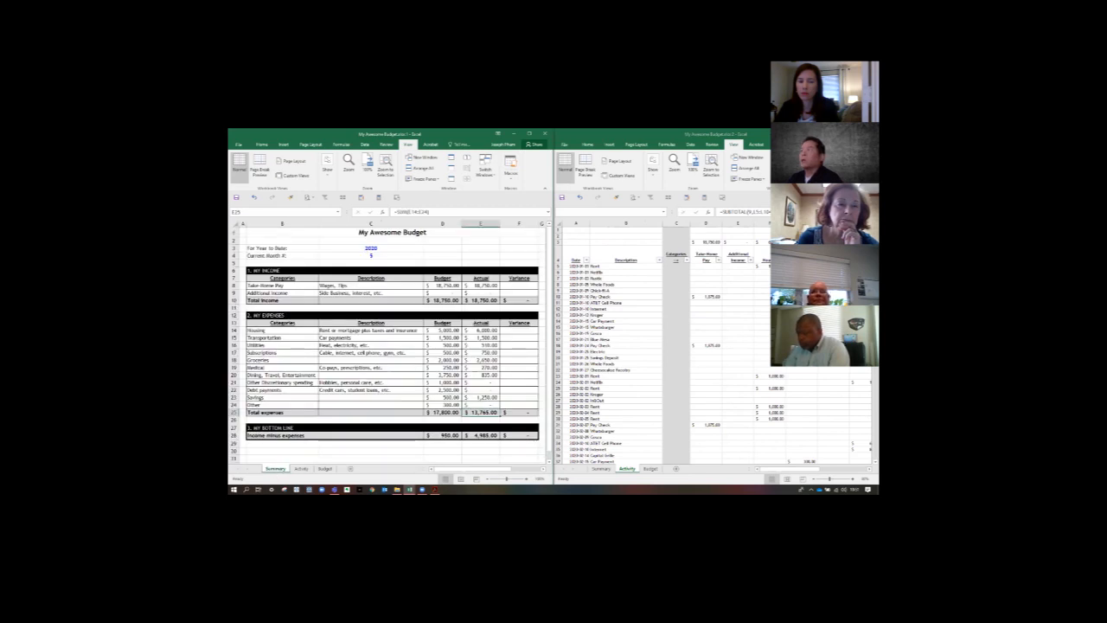
click(870, 133)
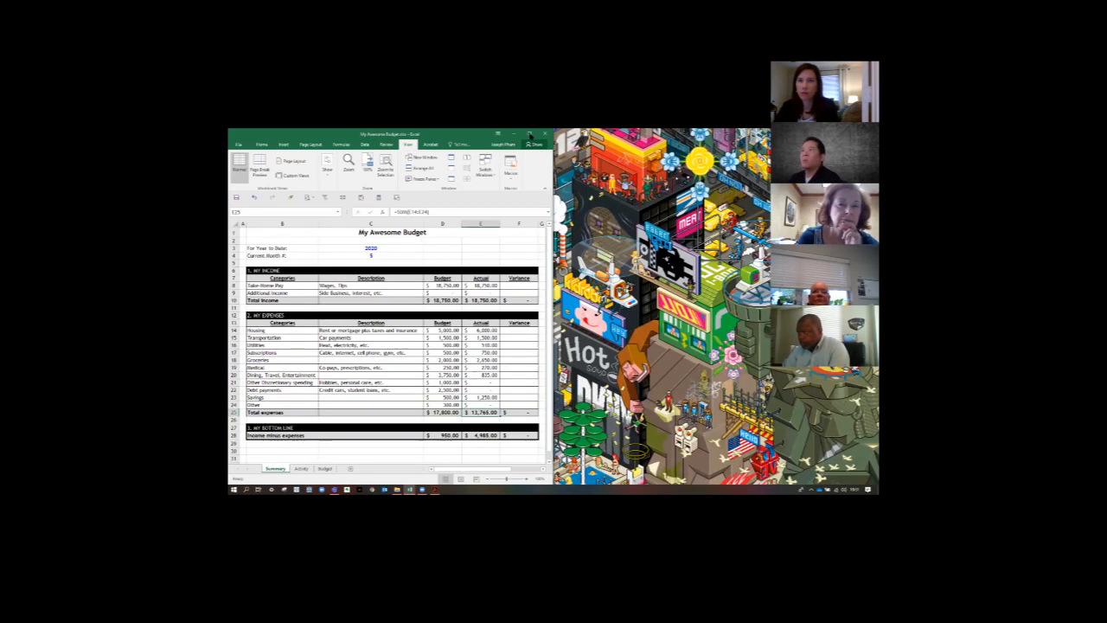
click(524, 133)
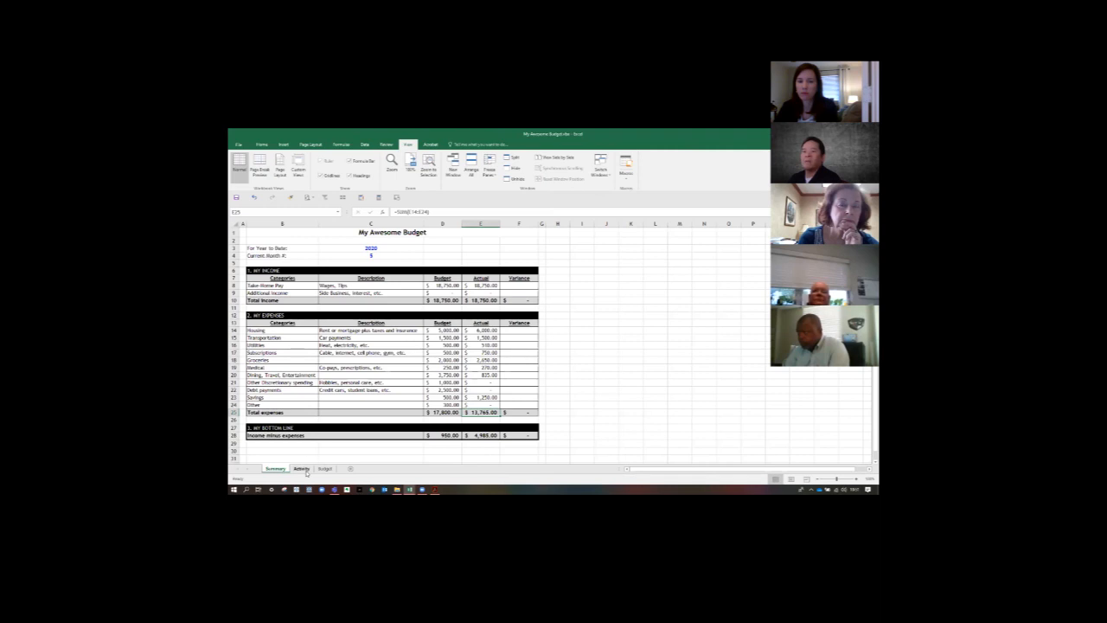
click(305, 472)
click(326, 470)
click(276, 469)
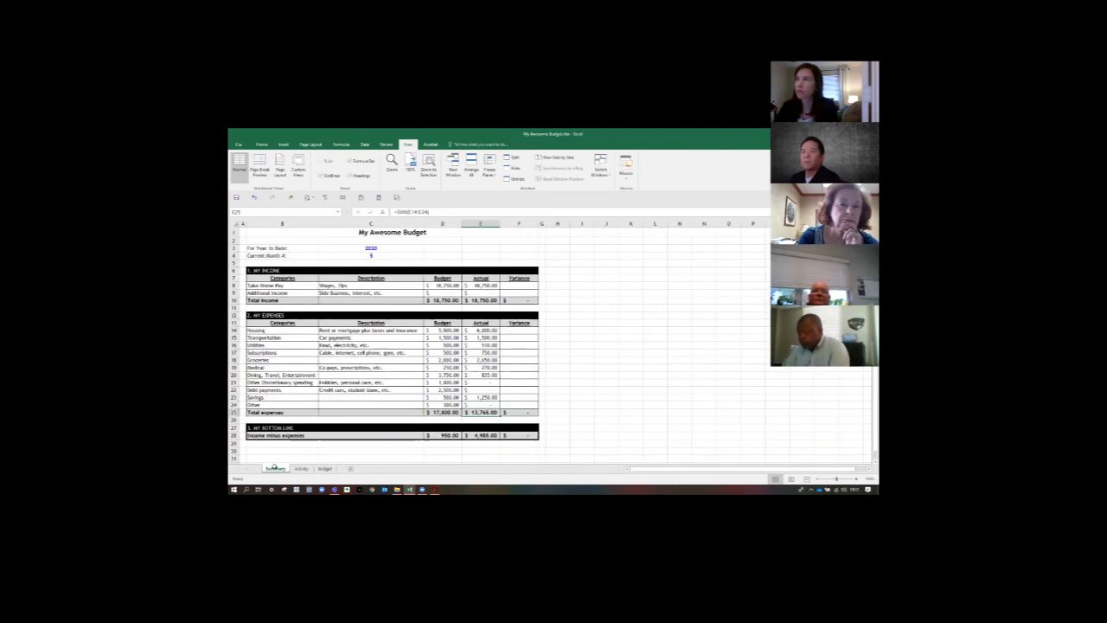
click(592, 385)
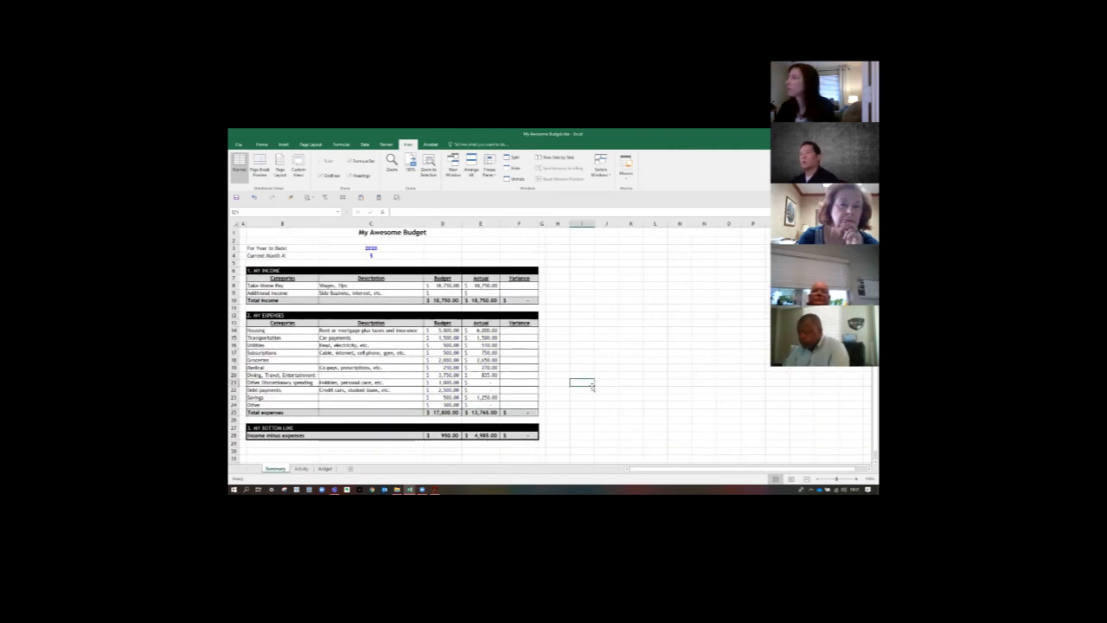
- Enter the Take-Home Pay Variance formula =E8-D8 in F8, subtracting Budget from Actual
click(513, 286)
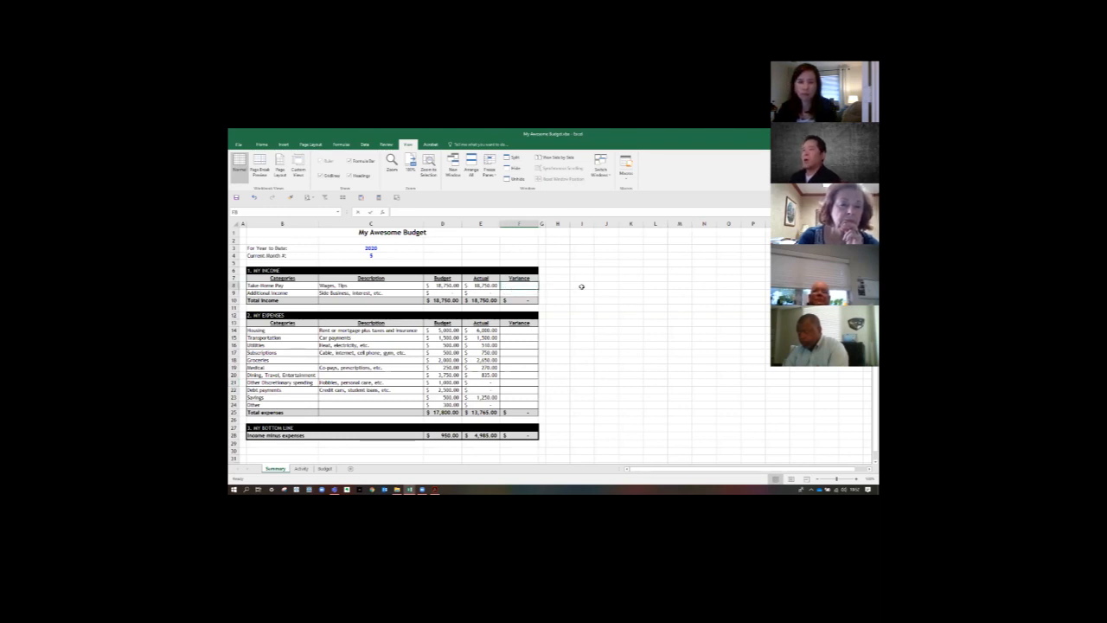
text(=)
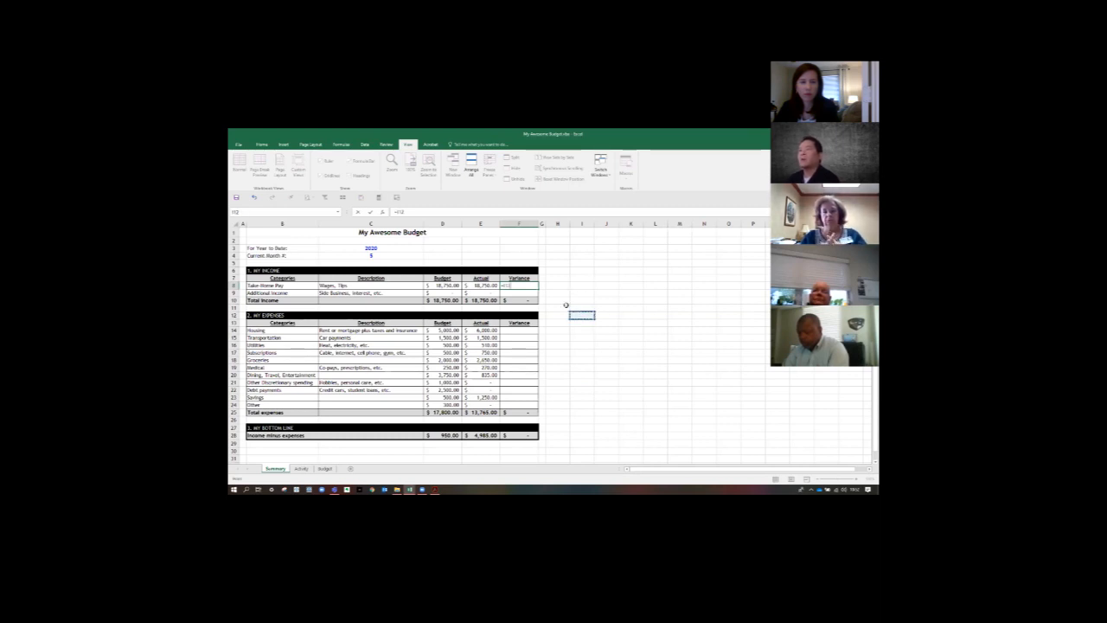
key(Escape)
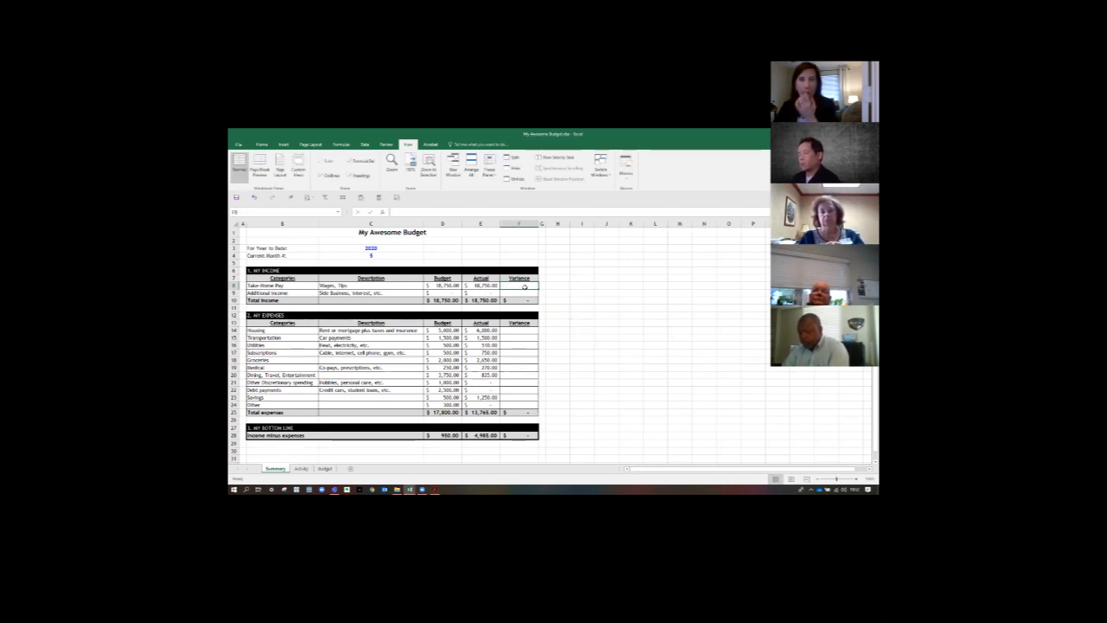
text(=)
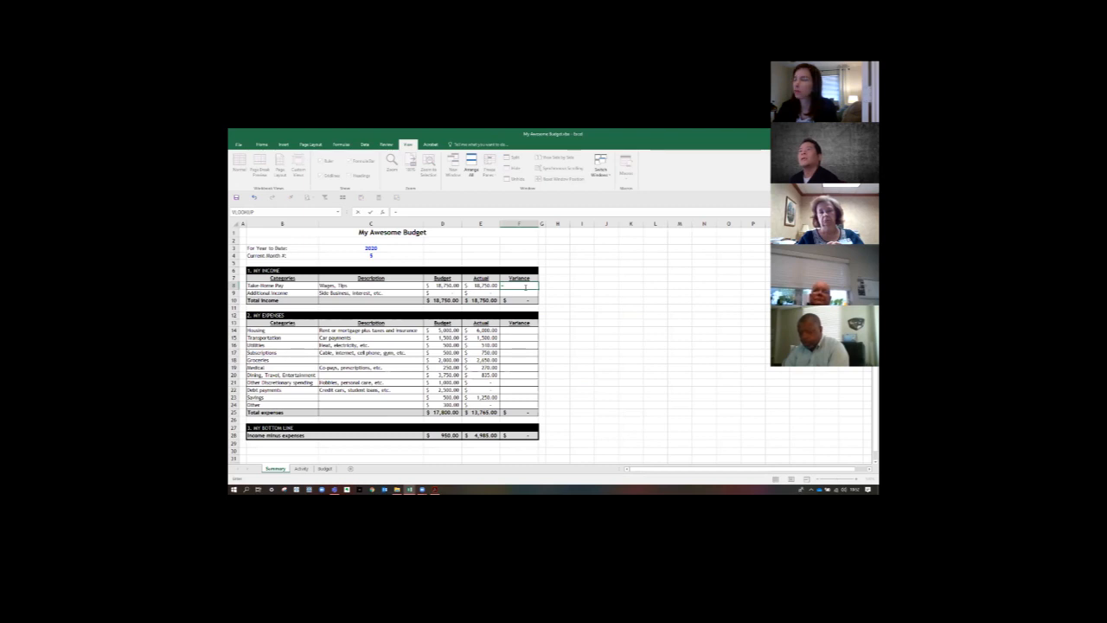
key(Left)
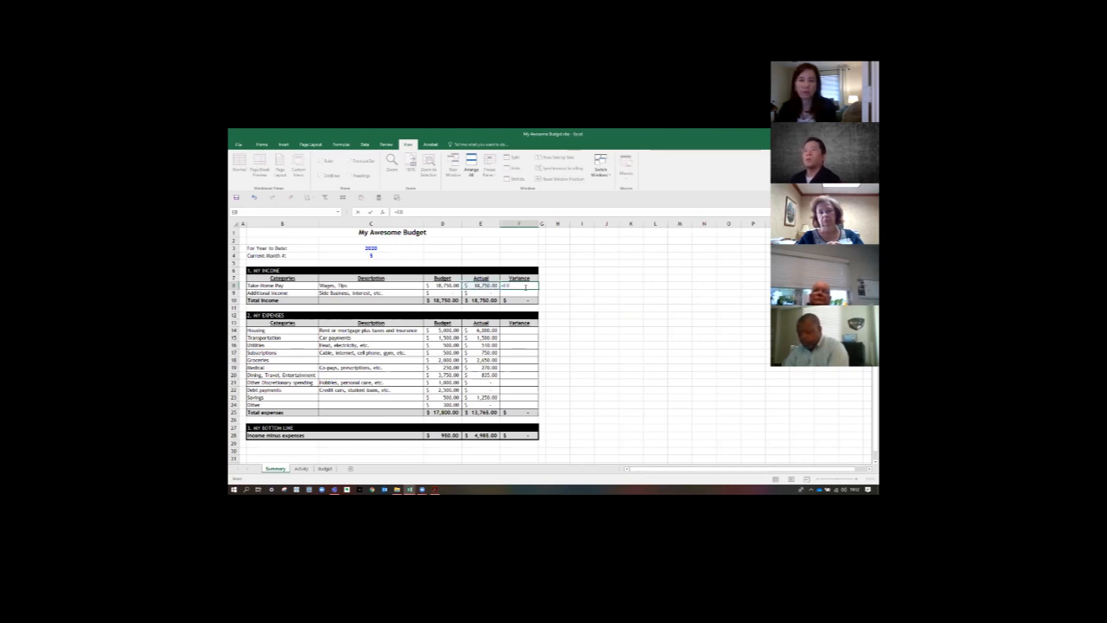
text(-)
key(Left)
key(Left)
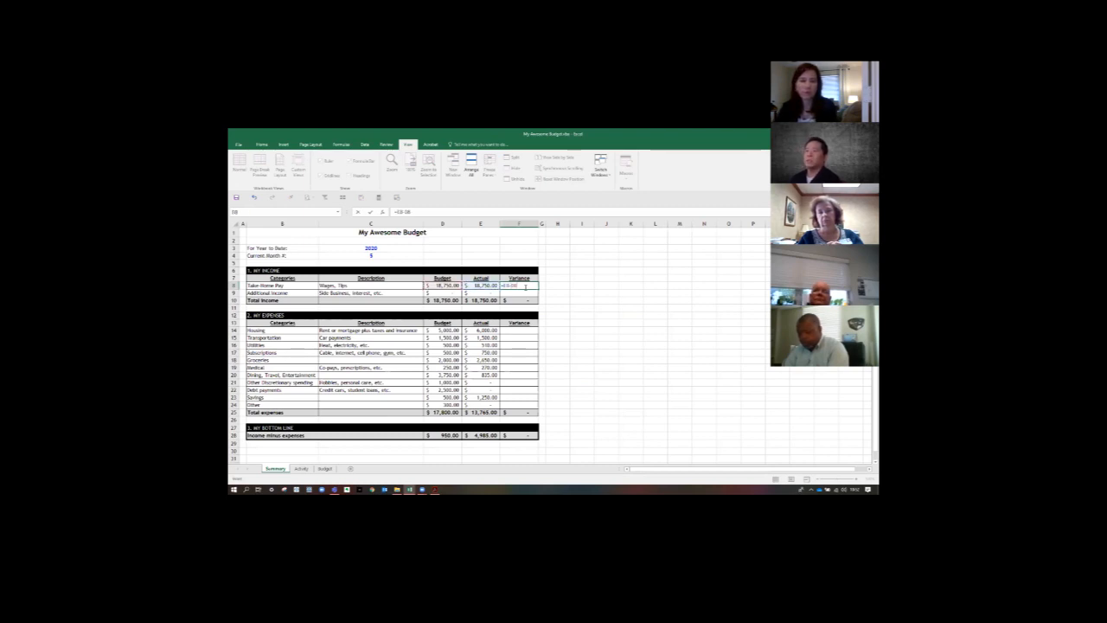
key(Return)
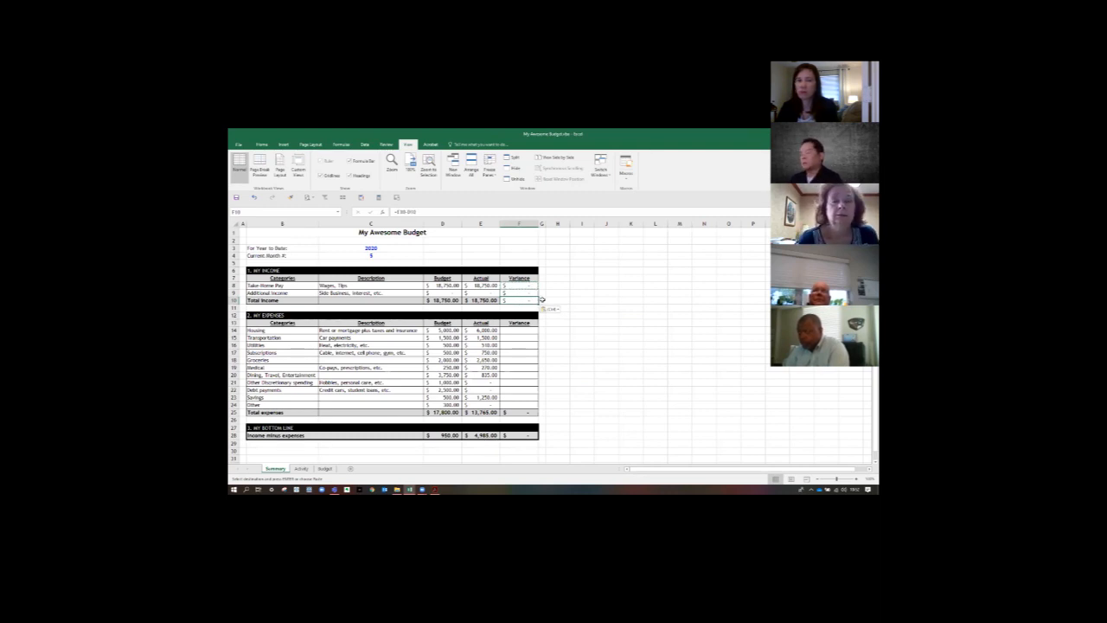
- Paste only the copied Variance formula into the Total income cell F10, so it reads =E10-D10
click(521, 294)
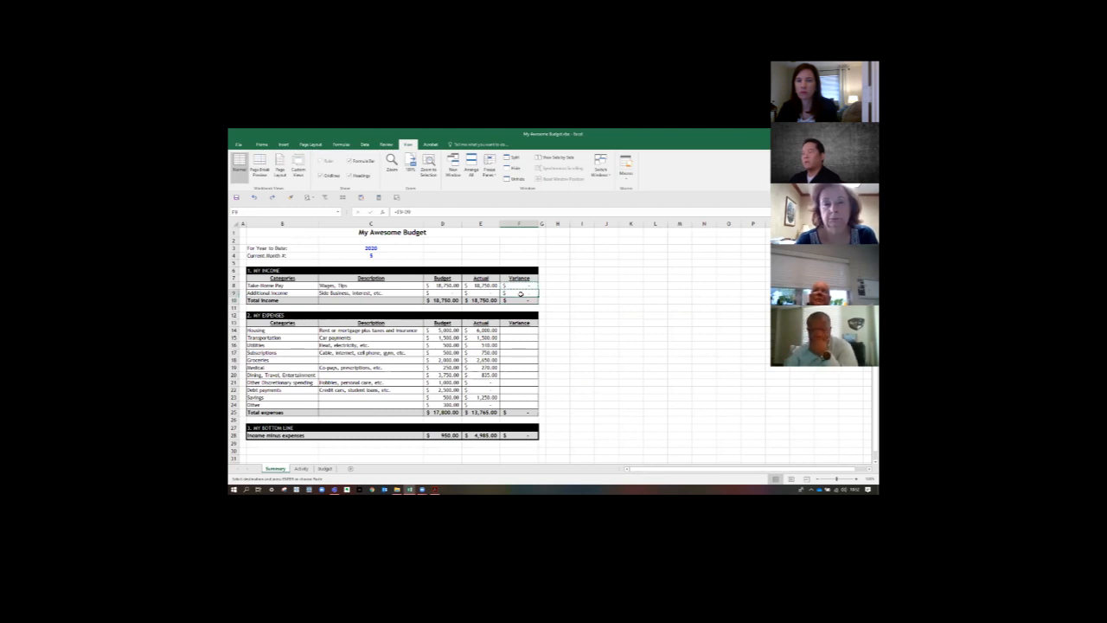
right_click(519, 299)
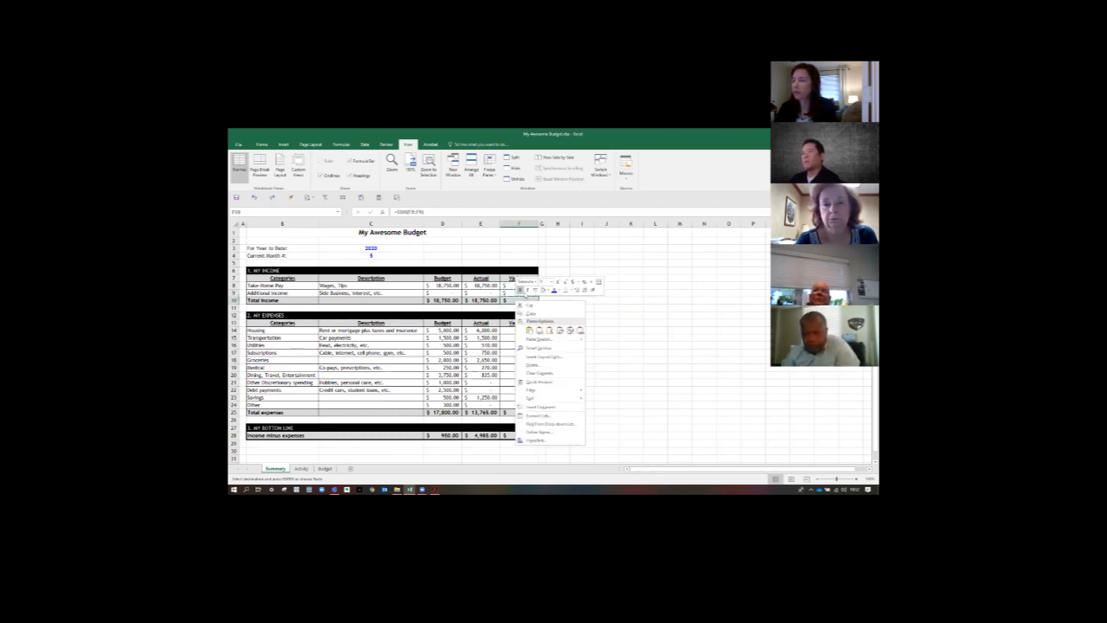
click(550, 329)
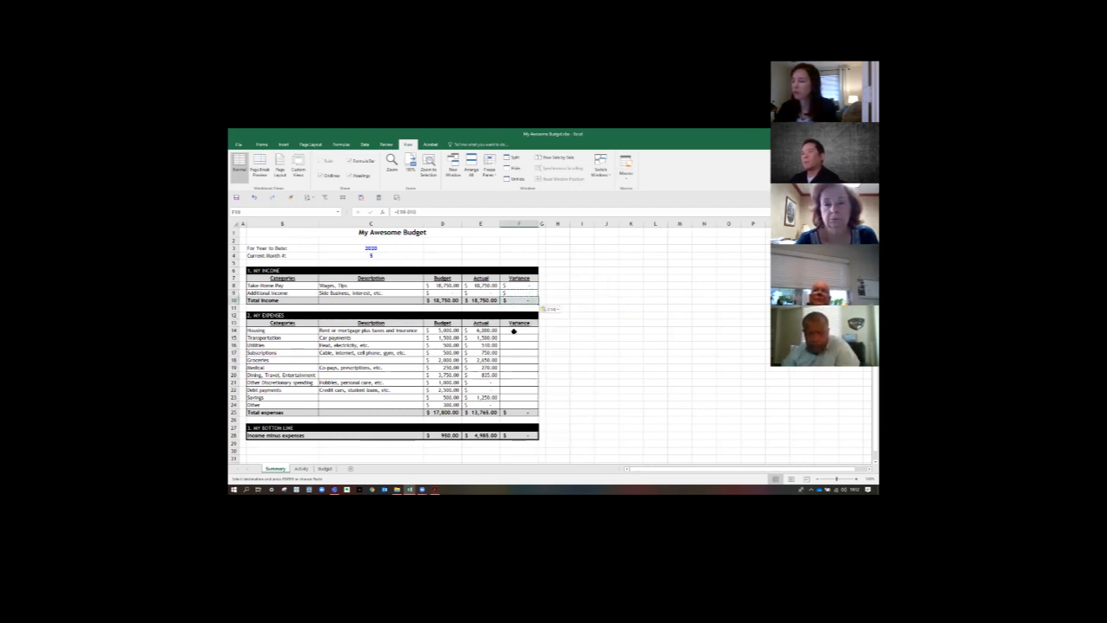
key(ctrl+c)
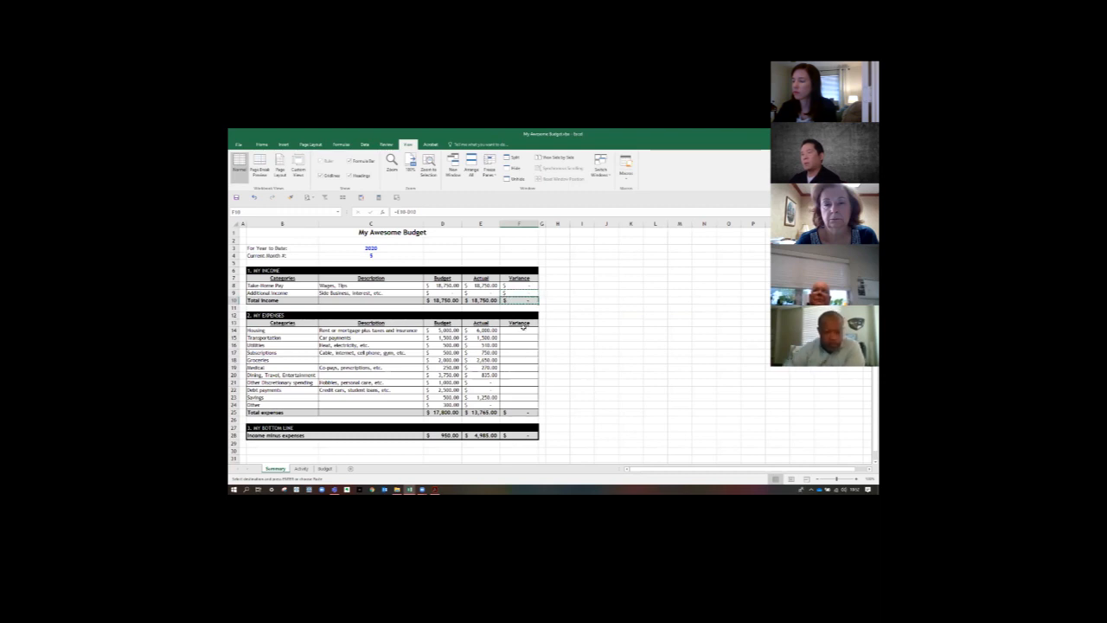
drag(520, 331, 518, 405)
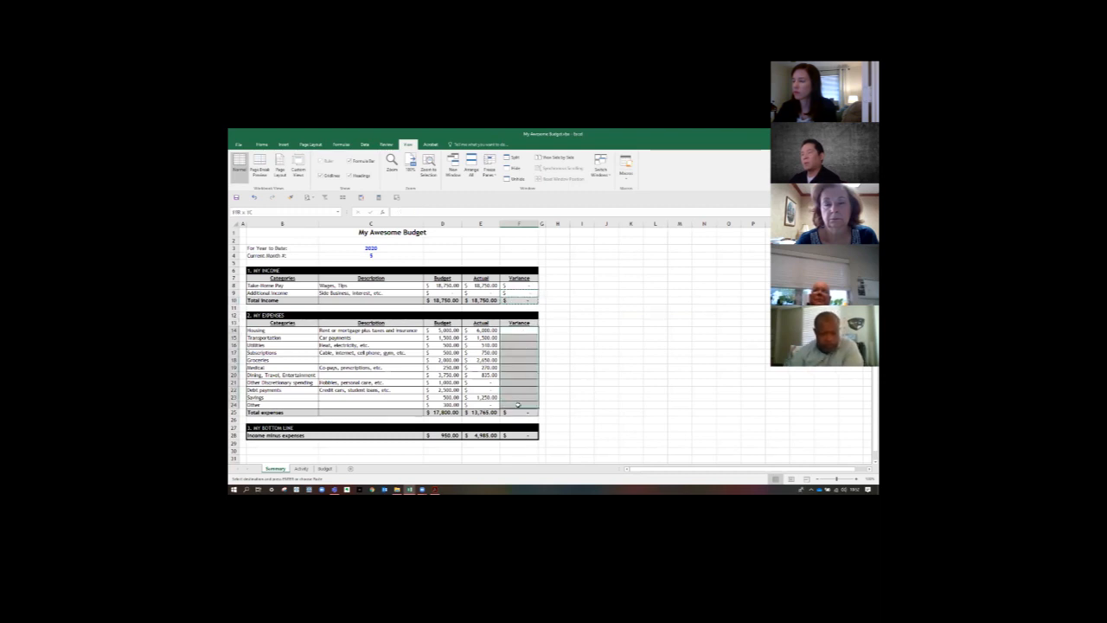
right_click(520, 405)
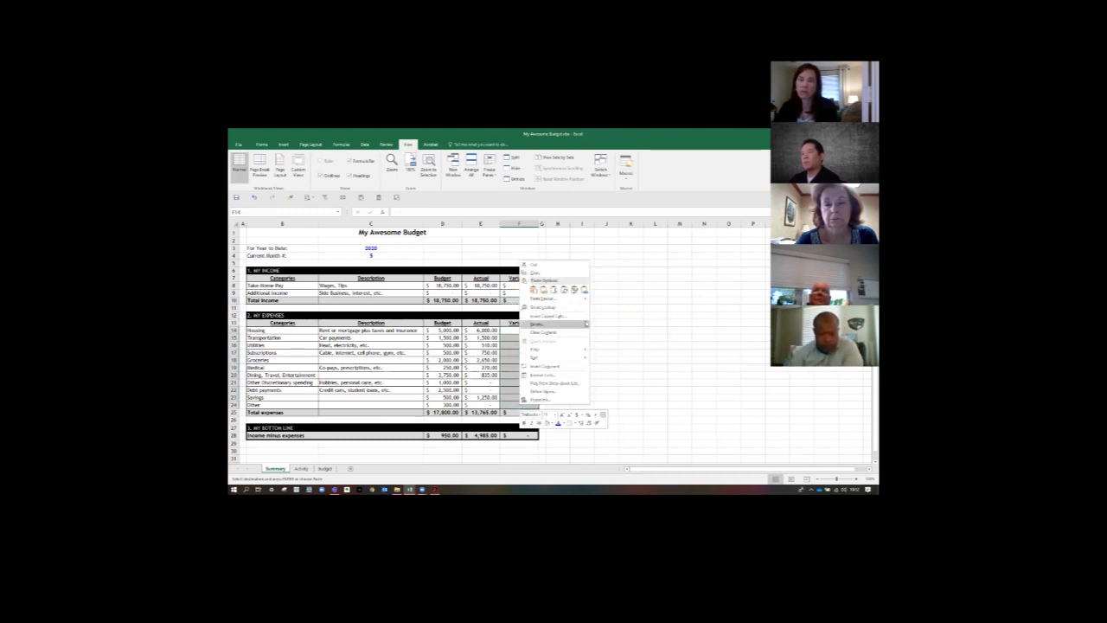
key(Escape)
- Enter the Housing Variance formula =D14-E14 in F14, subtracting Actual from Budget
click(518, 328)
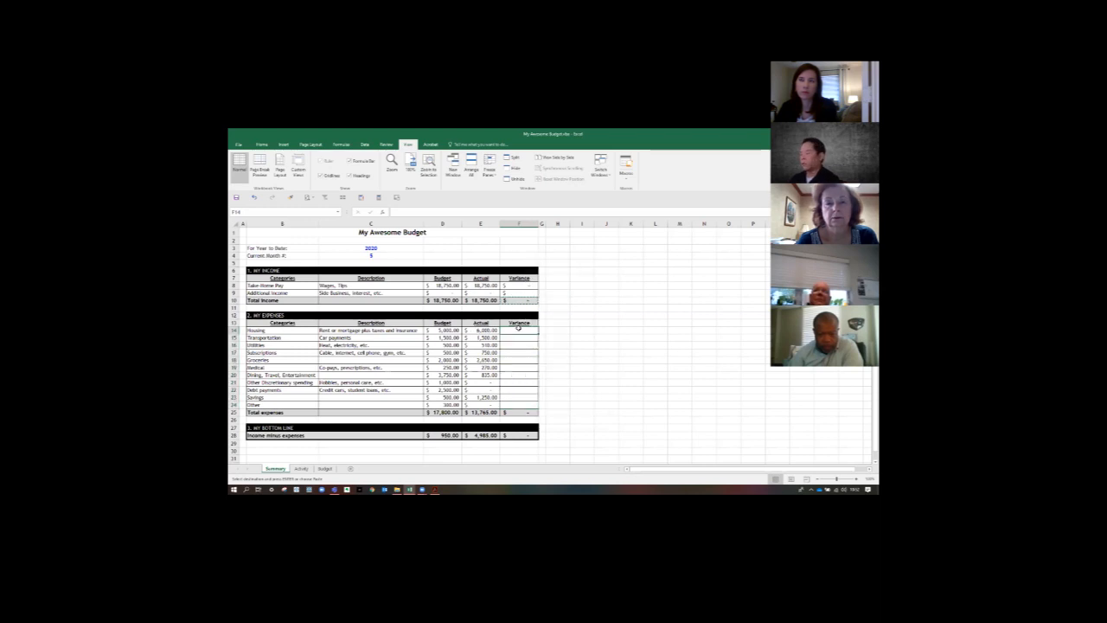
text(=)
key(Left)
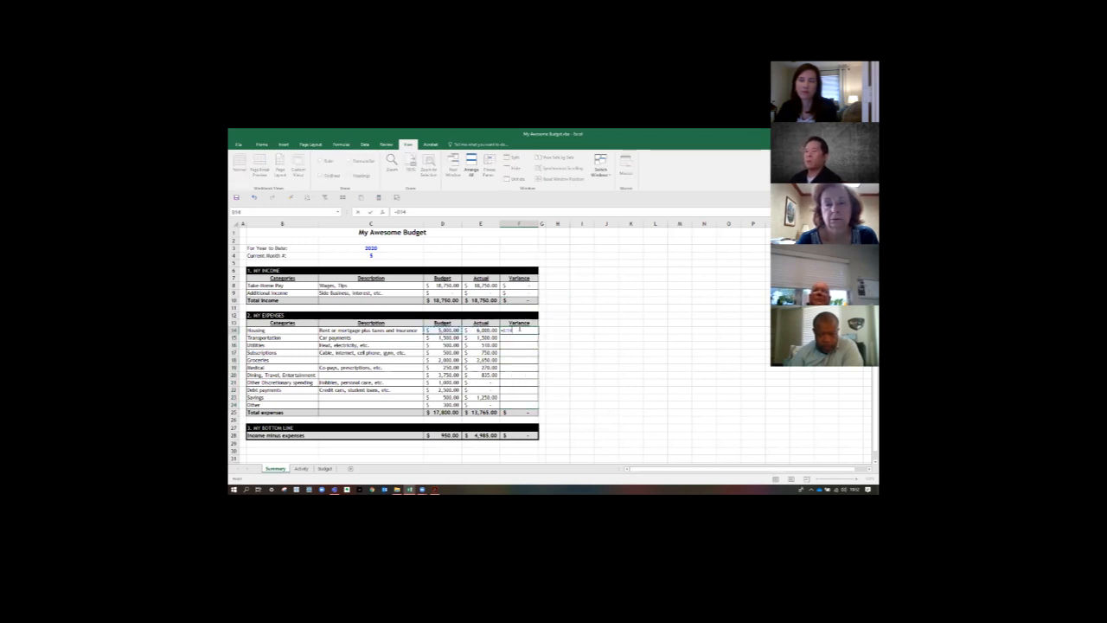
text(-)
key(ctrl+Return)
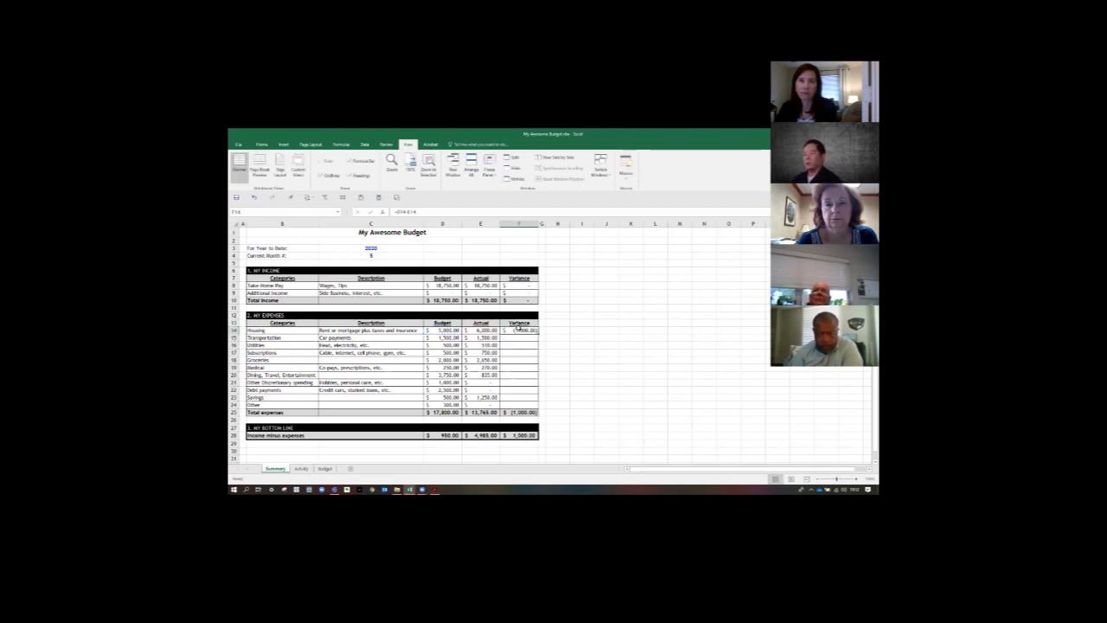
- Copy the Housing Variance formula down to the remaining expense categories, F15 through F24
key(shift+Down)
key(shift+Down)
key(shift+Down)
key(shift+Down)
key(shift+Down)
key(shift+Down)
key(shift+Down)
key(shift+Down)
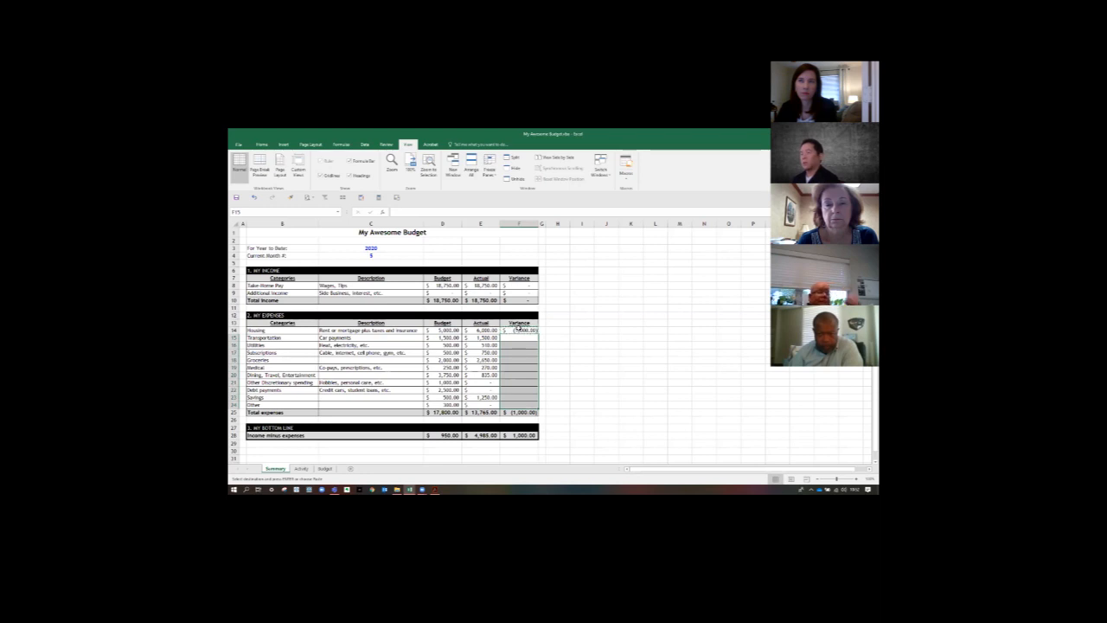
key(ctrl+v)
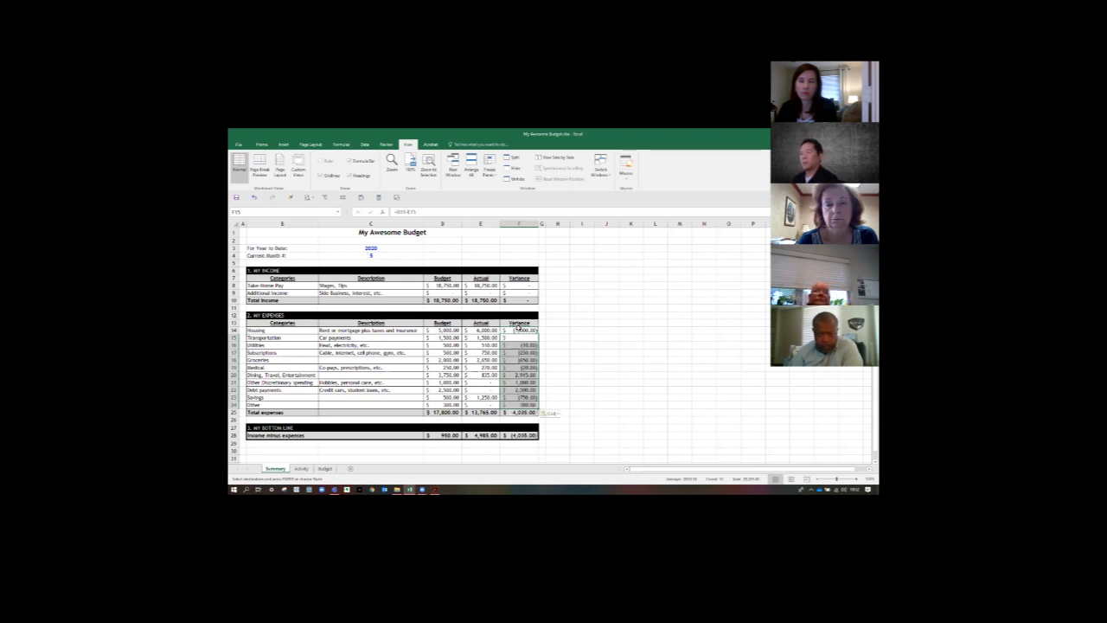
- Replace the Income minus expenses Variance in F28 with the formula =E28-D28, subtracting Budget from Actual
key(Down)
key(Down)
key(Down)
key(Down)
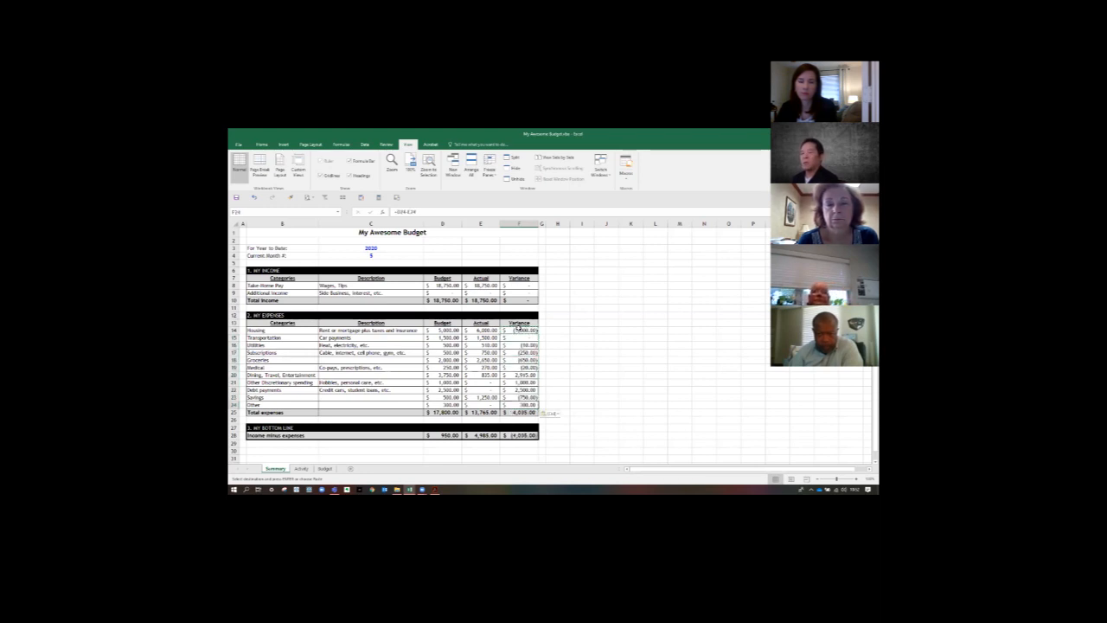
key(Down)
key(Down)
key(Down)
key(Down)
text(=)
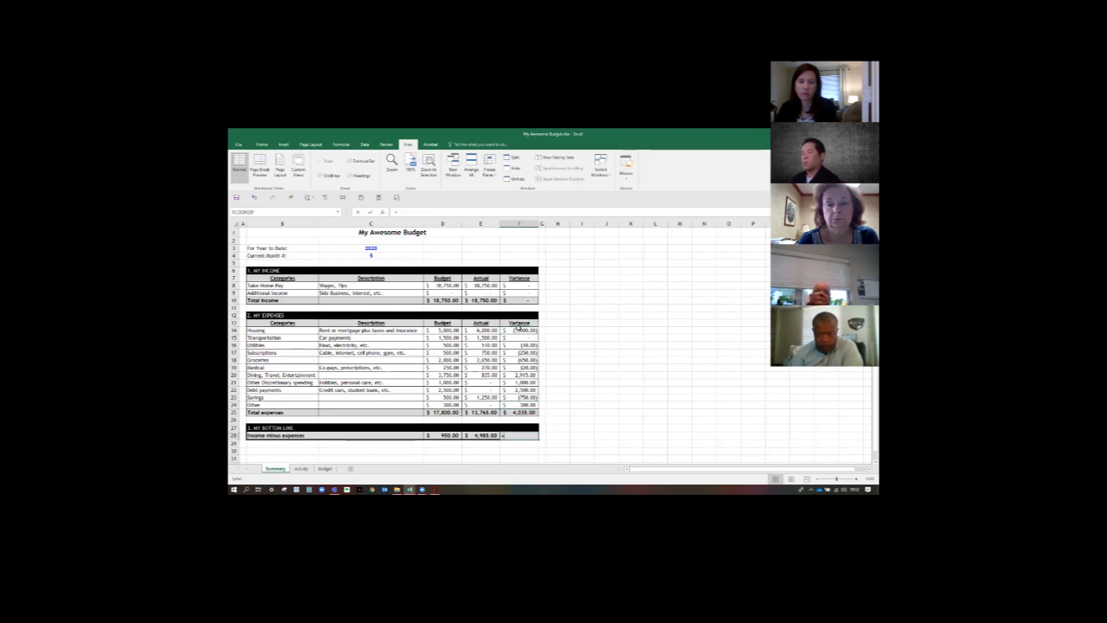
key(Left)
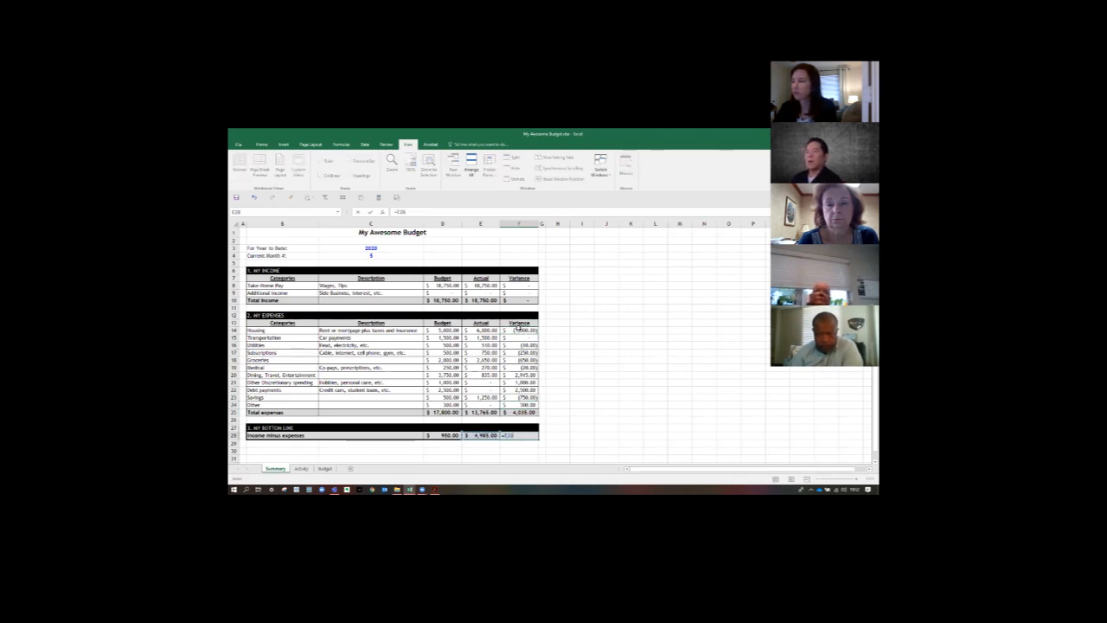
text(-)
key(Left)
key(Left)
key(ctrl+Return)
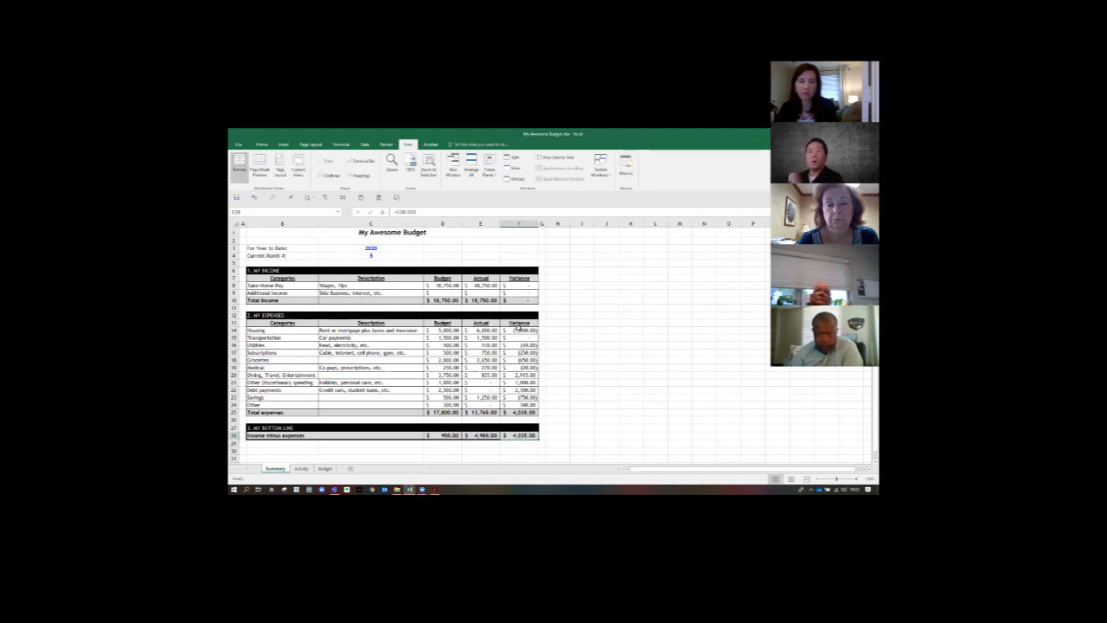
click(631, 344)
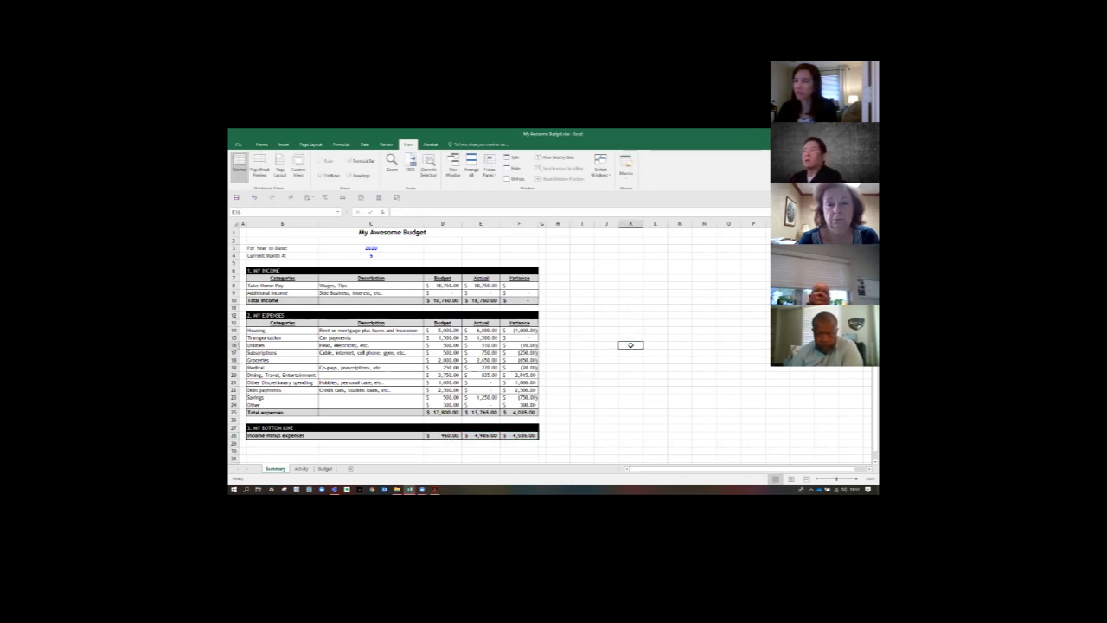
click(325, 468)
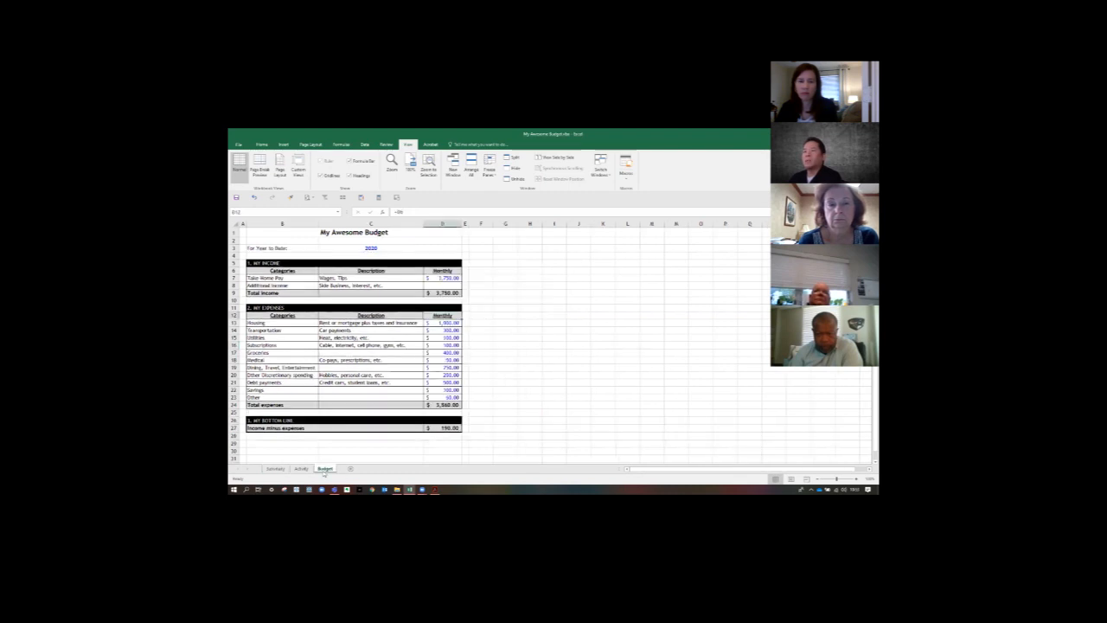
click(274, 468)
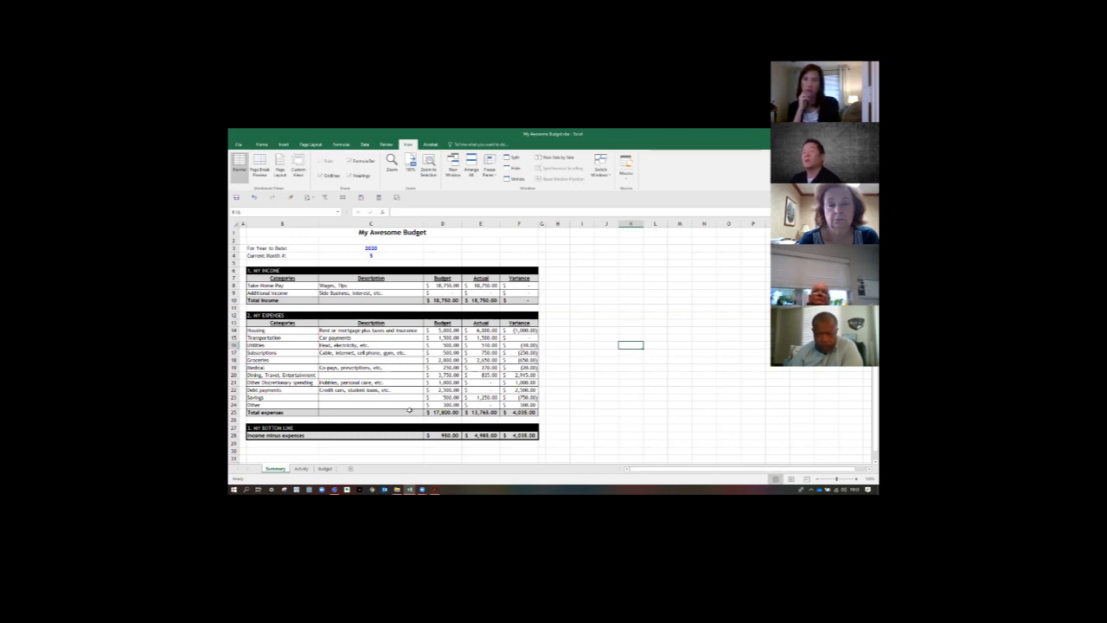
- On the Budget sheet, insert a 2-D pie chart from the expense Categories and Monthly amounts in B12:B23 and D12:D23
click(324, 469)
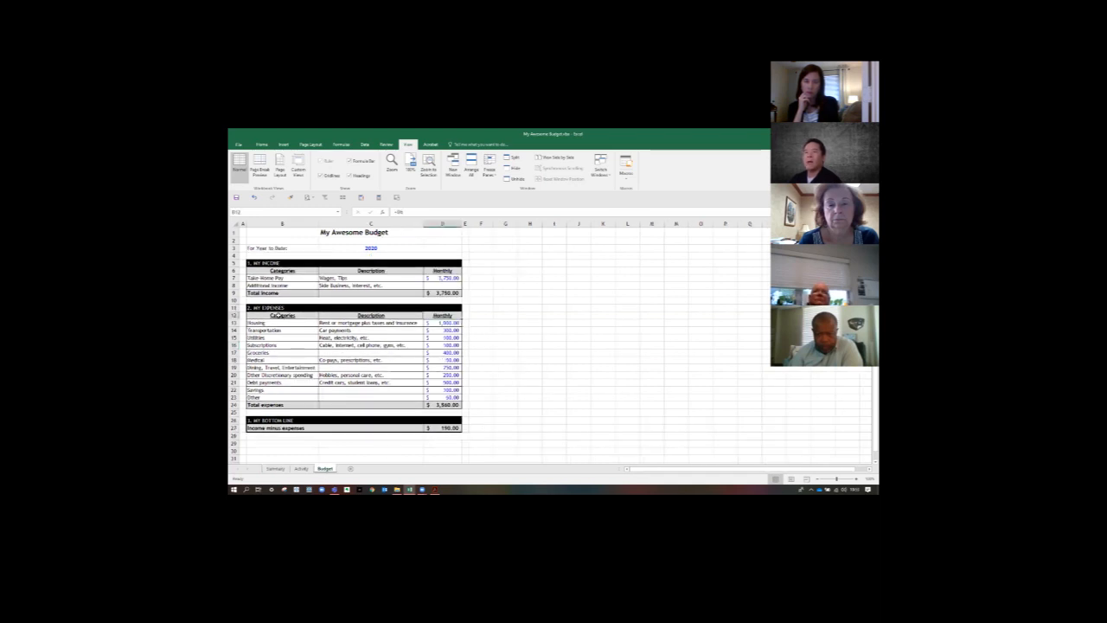
drag(278, 316, 282, 395)
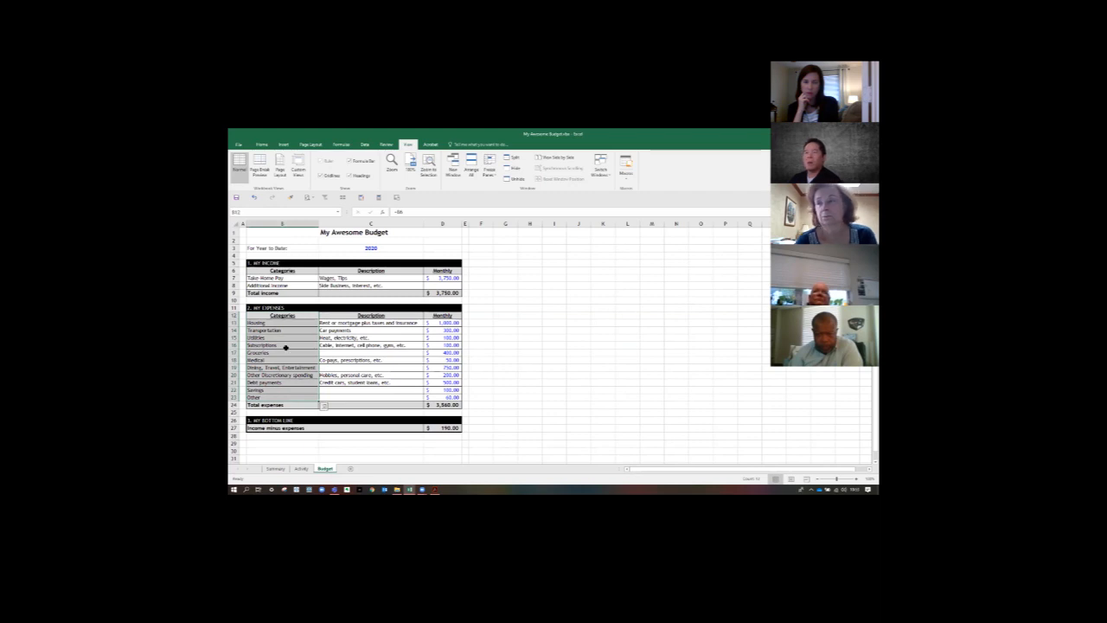
drag(279, 316, 280, 397)
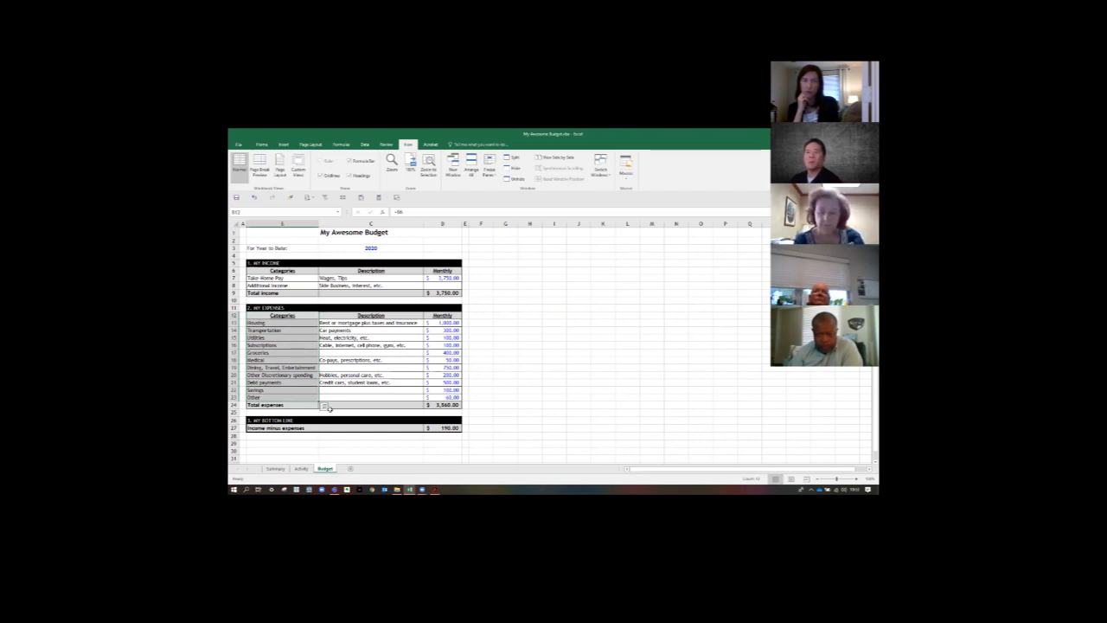
drag(442, 315, 441, 397)
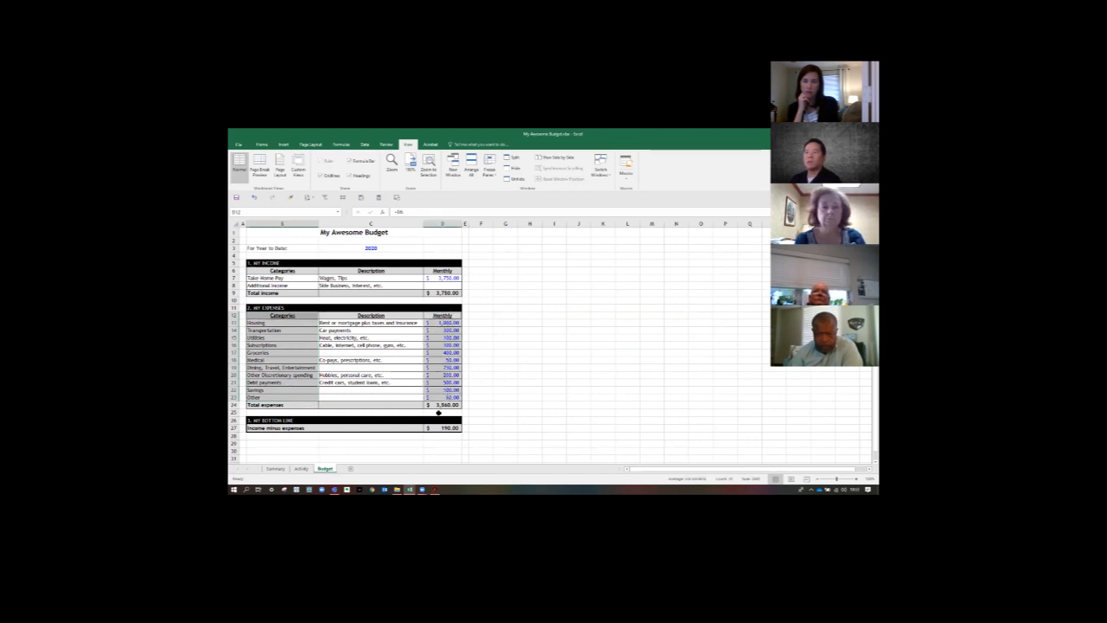
click(282, 145)
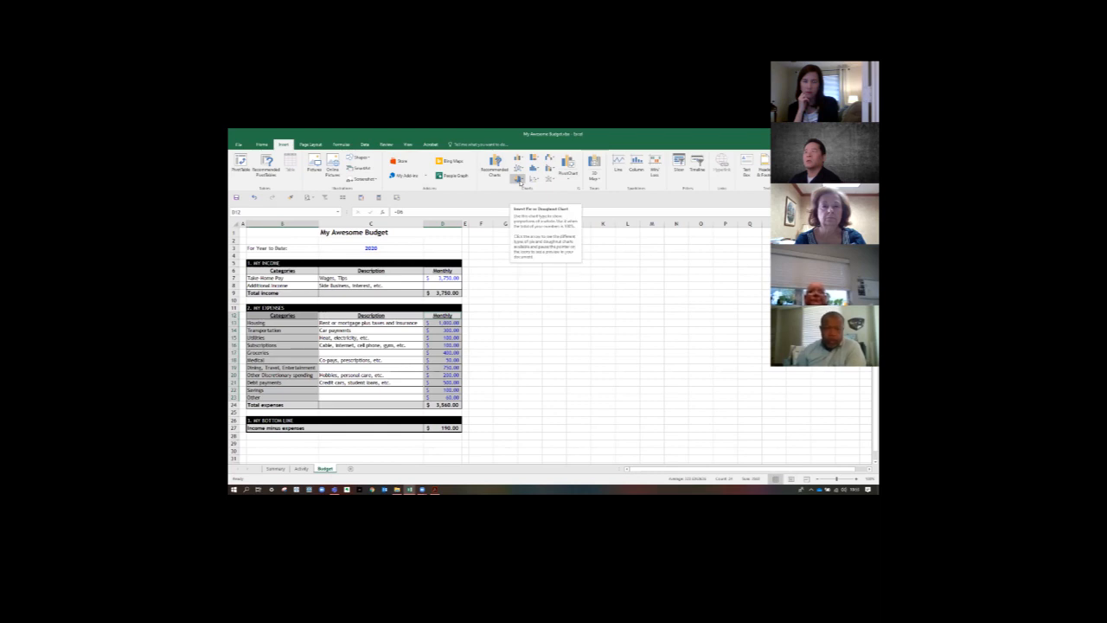
click(520, 179)
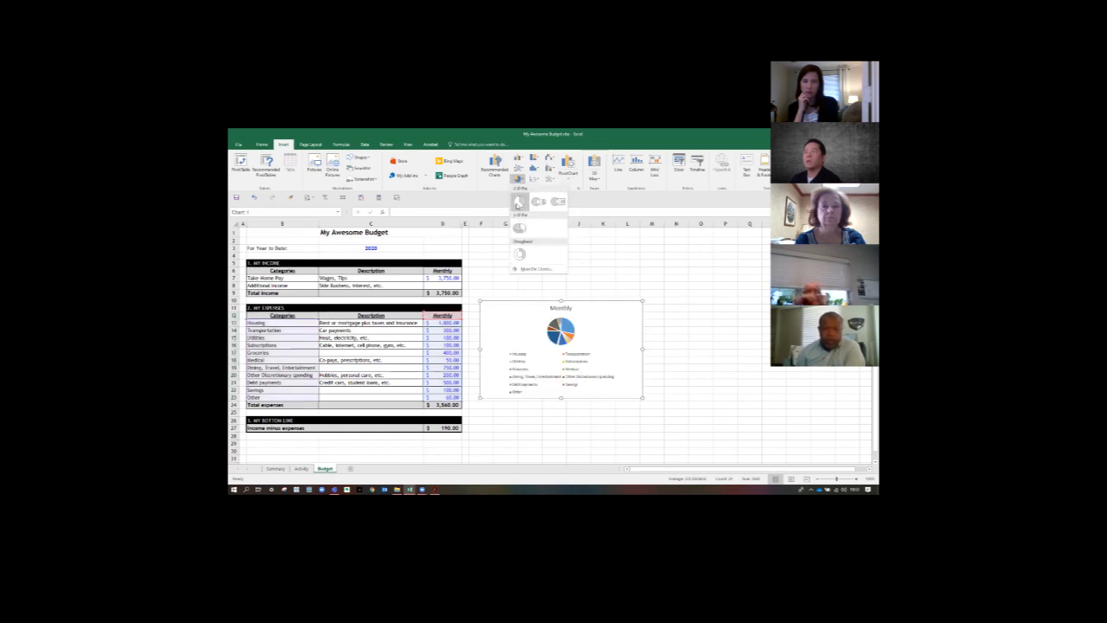
click(517, 202)
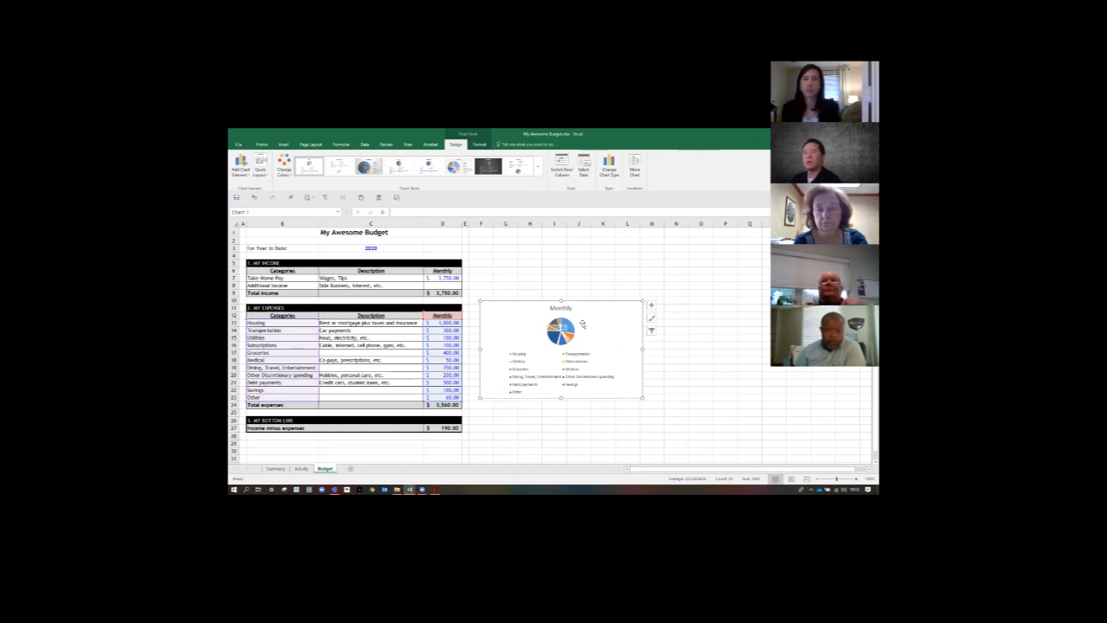
- Apply the first quick layout with category and percentage labels to the pie chart and enlarge the chart down to about row 27
click(262, 173)
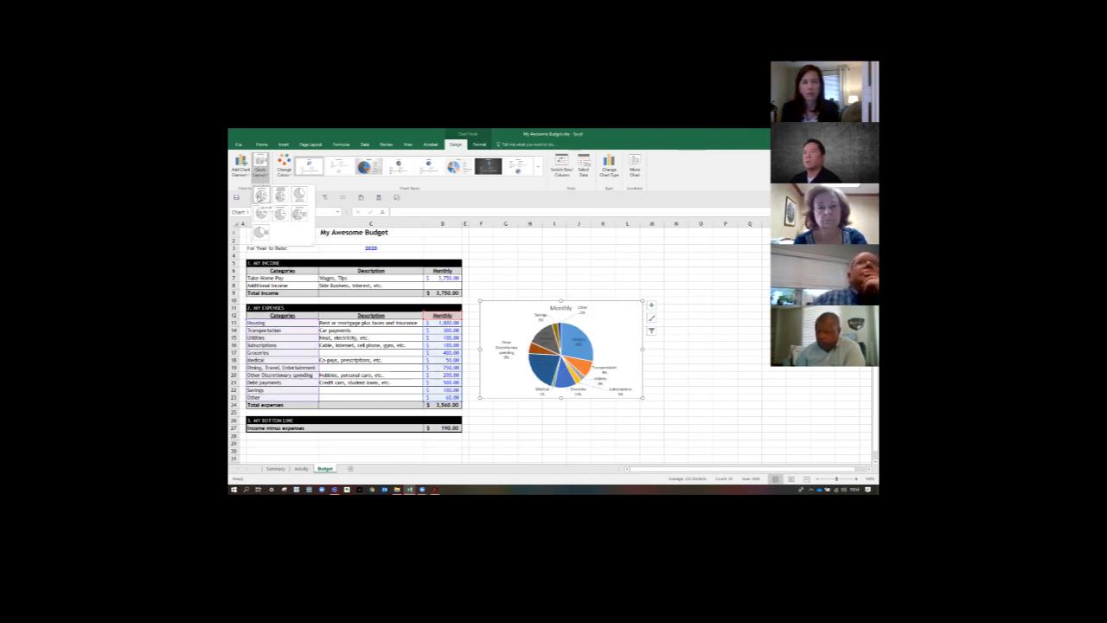
click(261, 195)
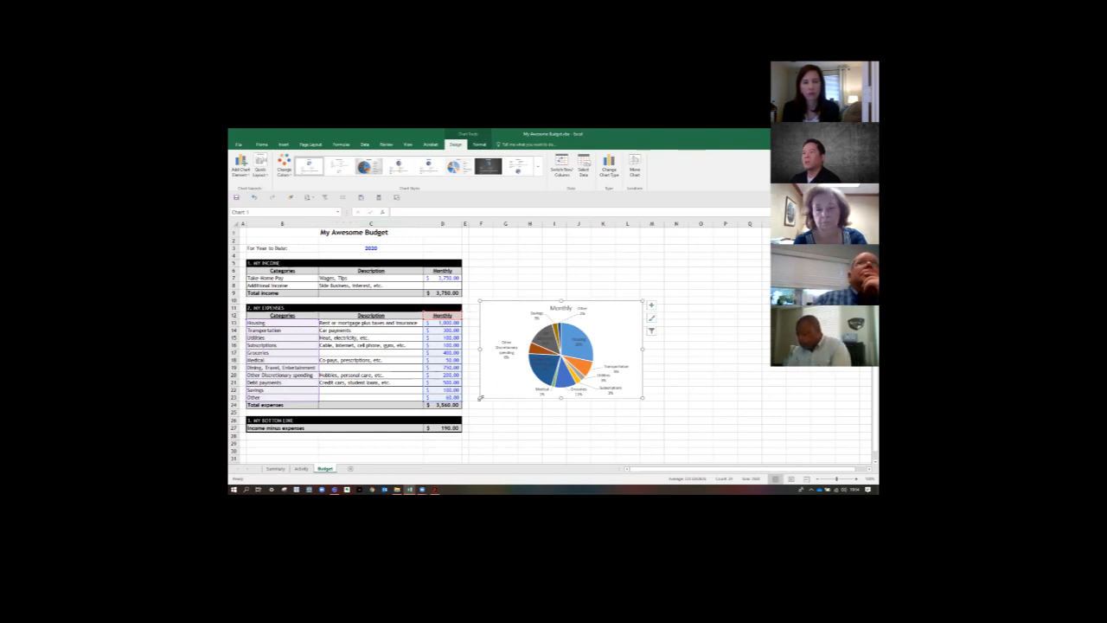
drag(480, 398, 474, 435)
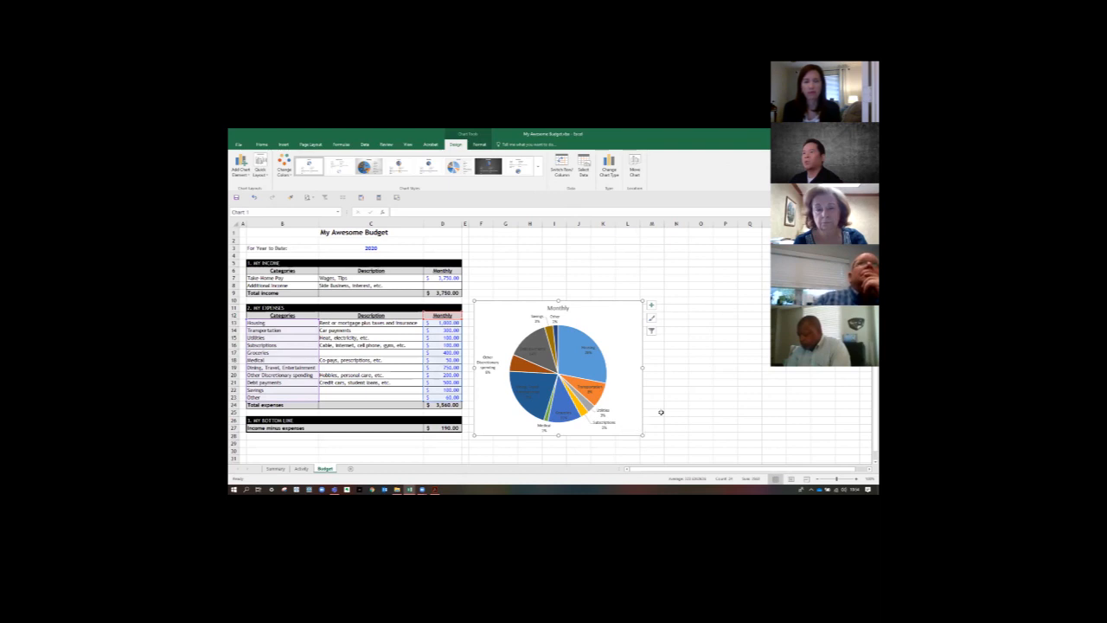
- Change the pie chart's title to "Monthly Budget"
click(661, 413)
click(569, 307)
click(569, 307)
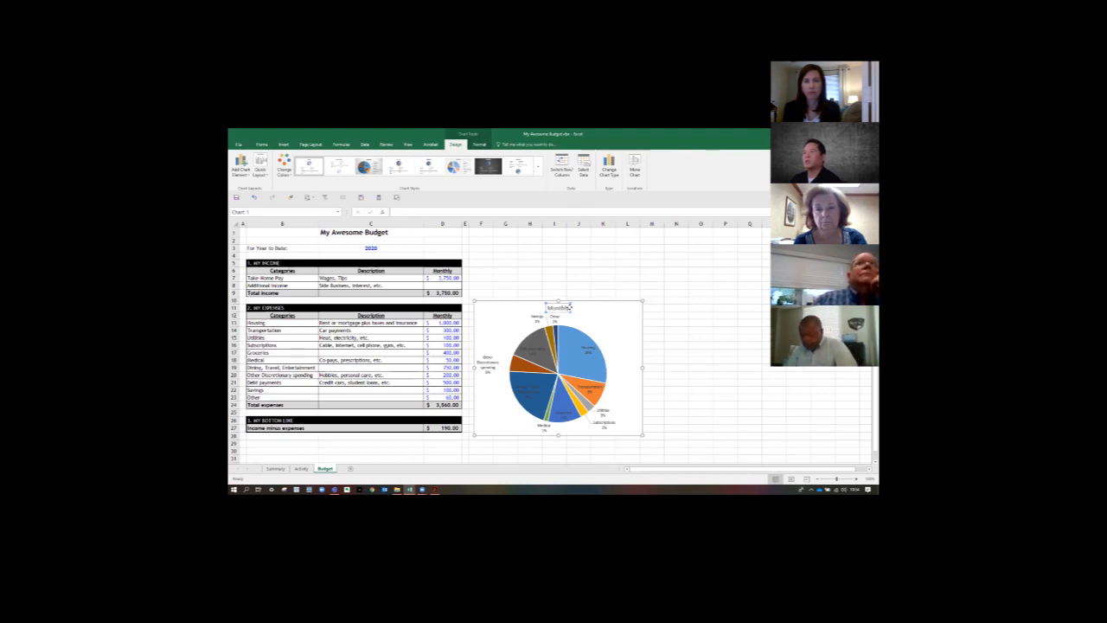
double_click(569, 308)
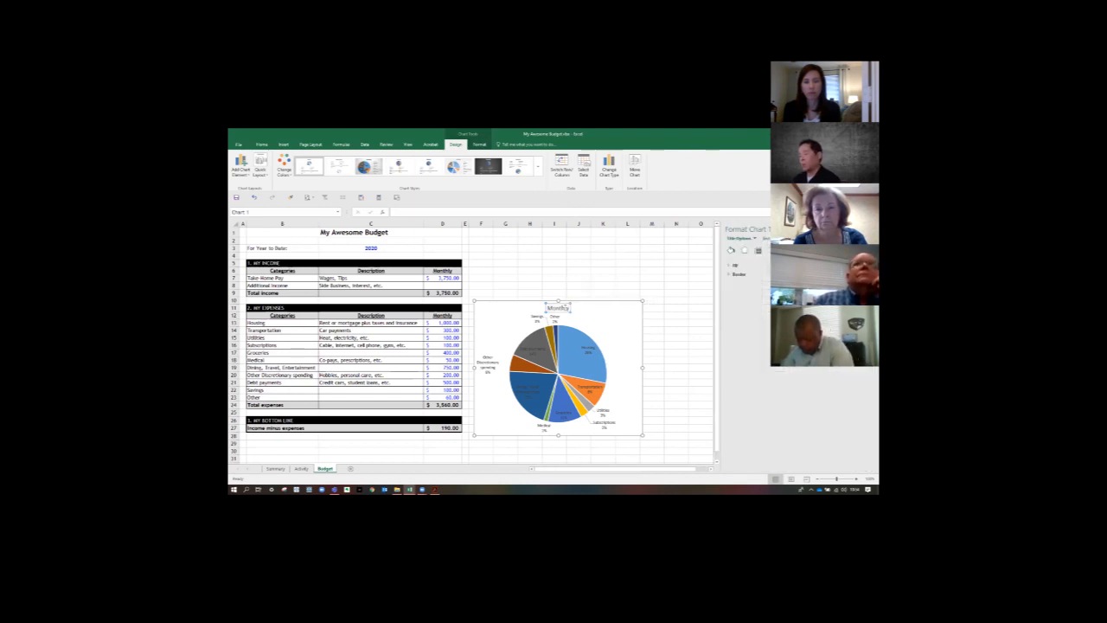
text(Budget)
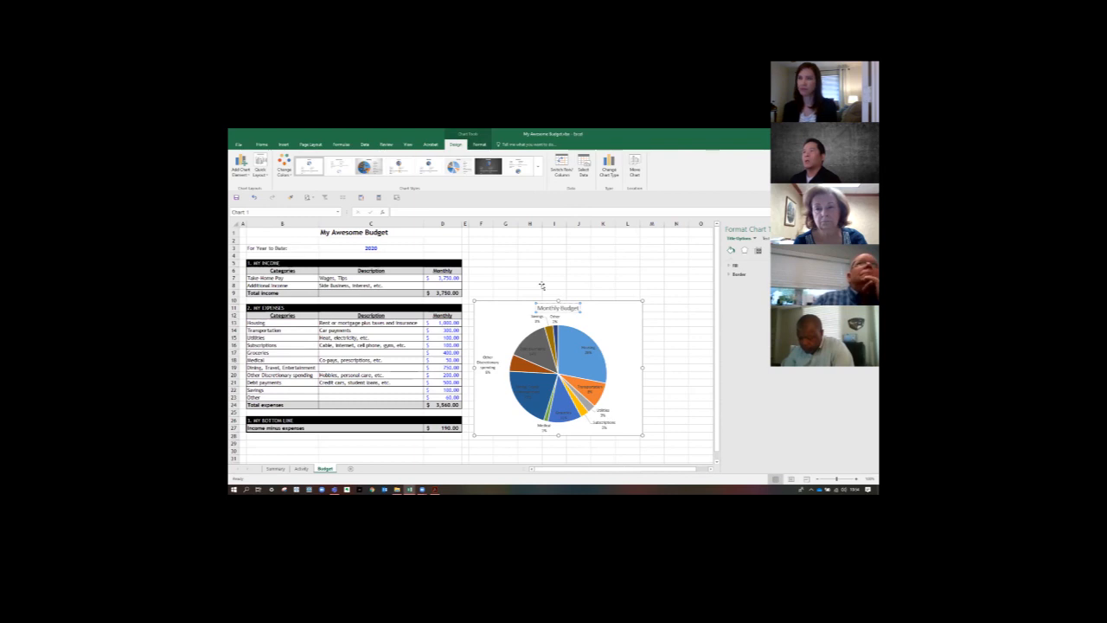
click(542, 285)
- On the Summary sheet, insert a 2-D pie chart from the expense Categories and Actual amounts in B13:B24 and E13:E24
click(275, 468)
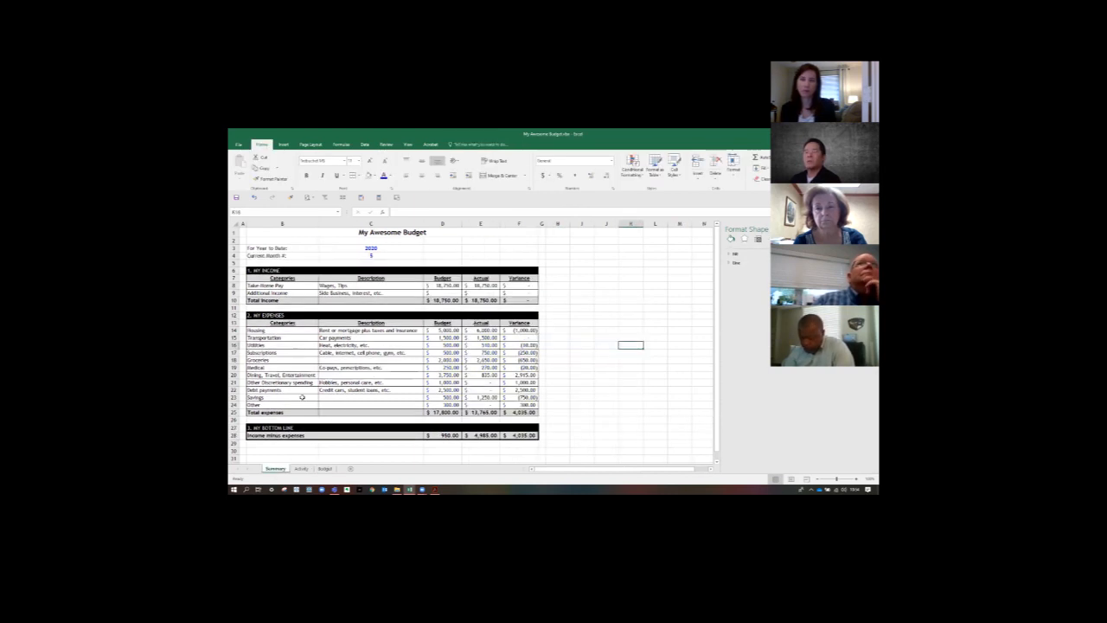
click(285, 323)
drag(283, 330, 278, 404)
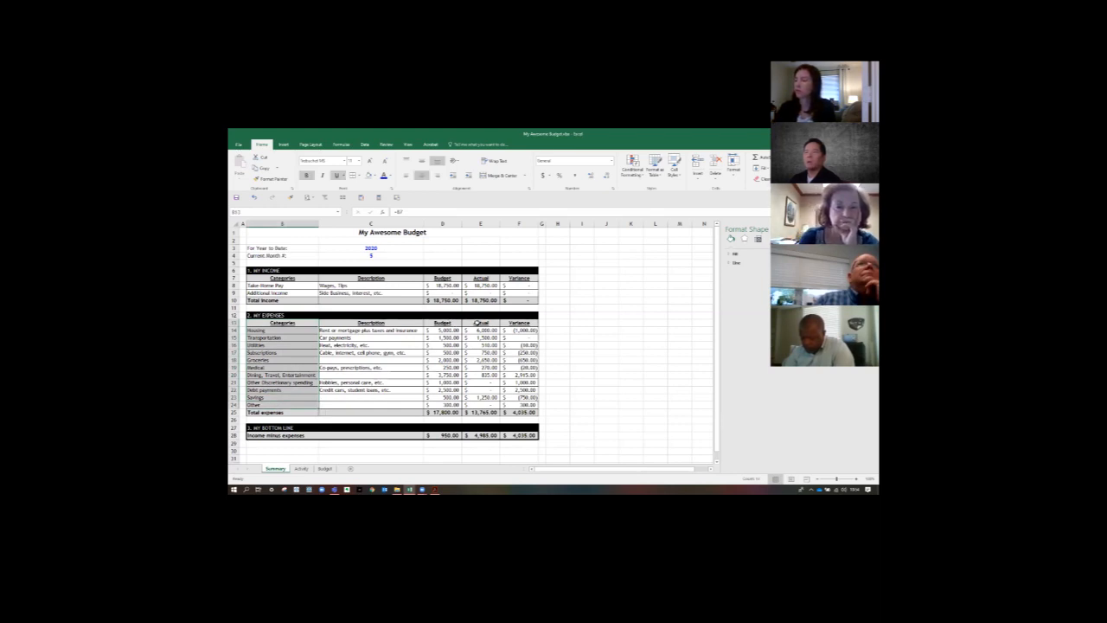
drag(479, 329, 477, 404)
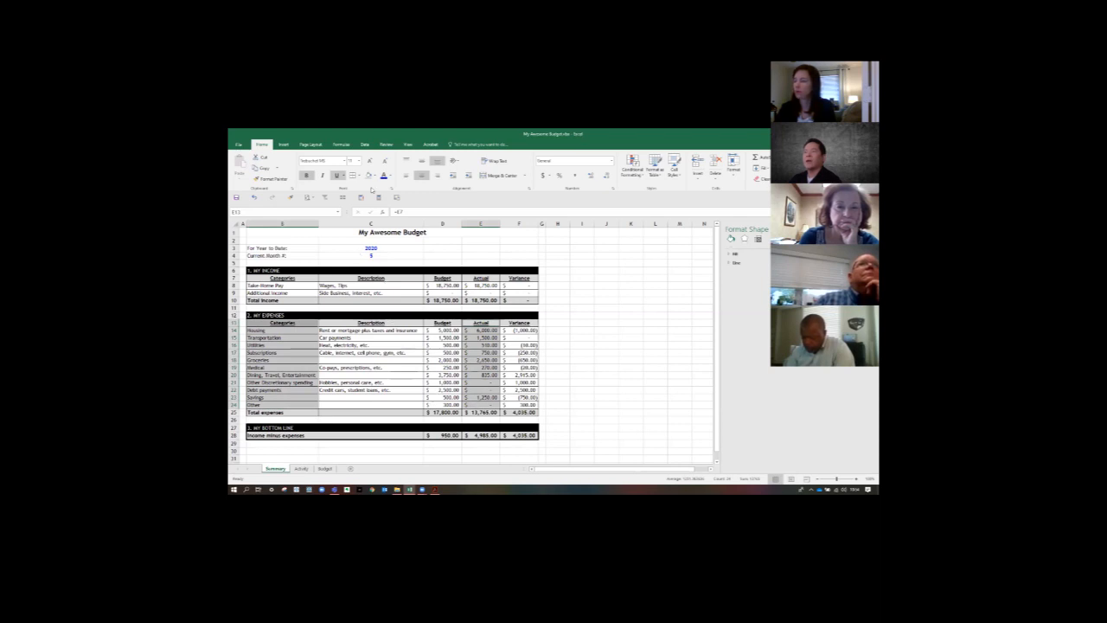
click(283, 144)
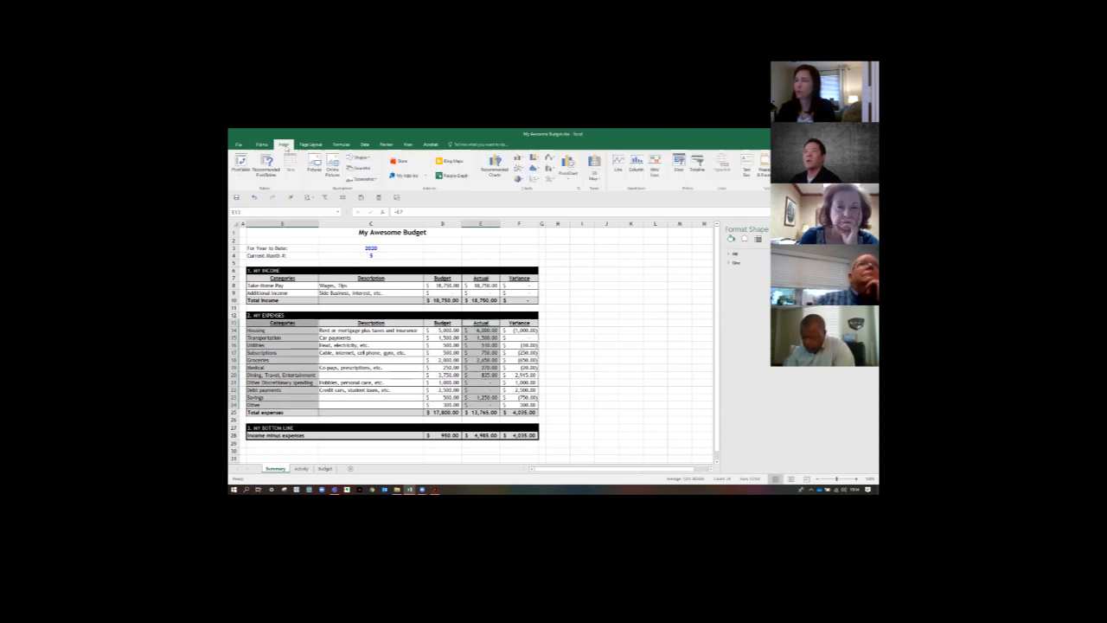
click(518, 179)
click(518, 202)
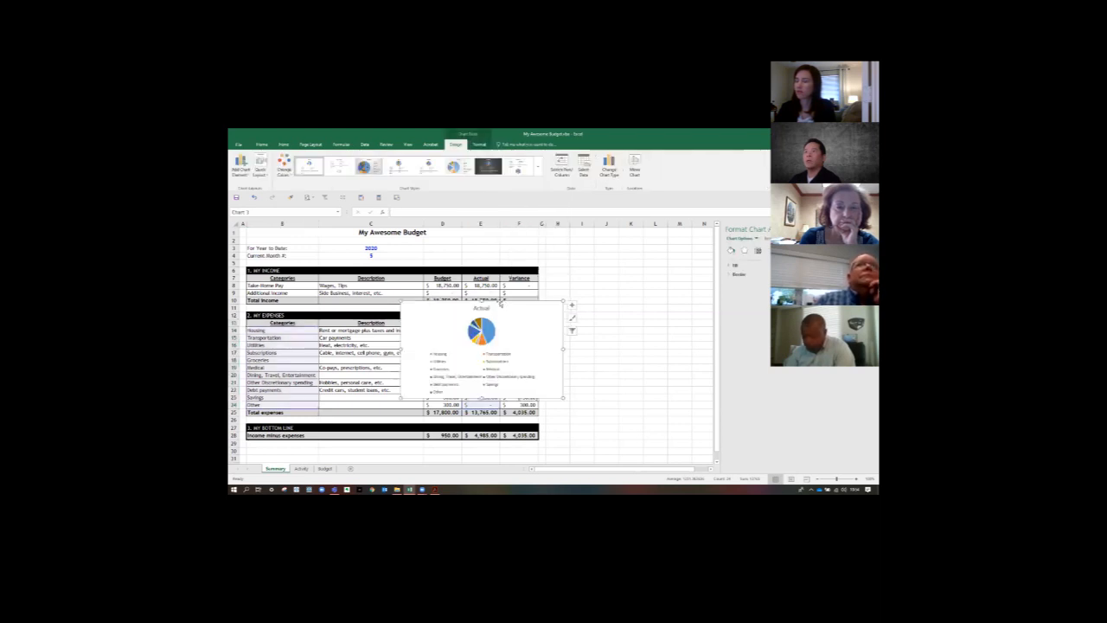
- Move the Actual pie chart beside the expenses table and apply the first quick layout with category and percentage labels
drag(500, 303, 634, 313)
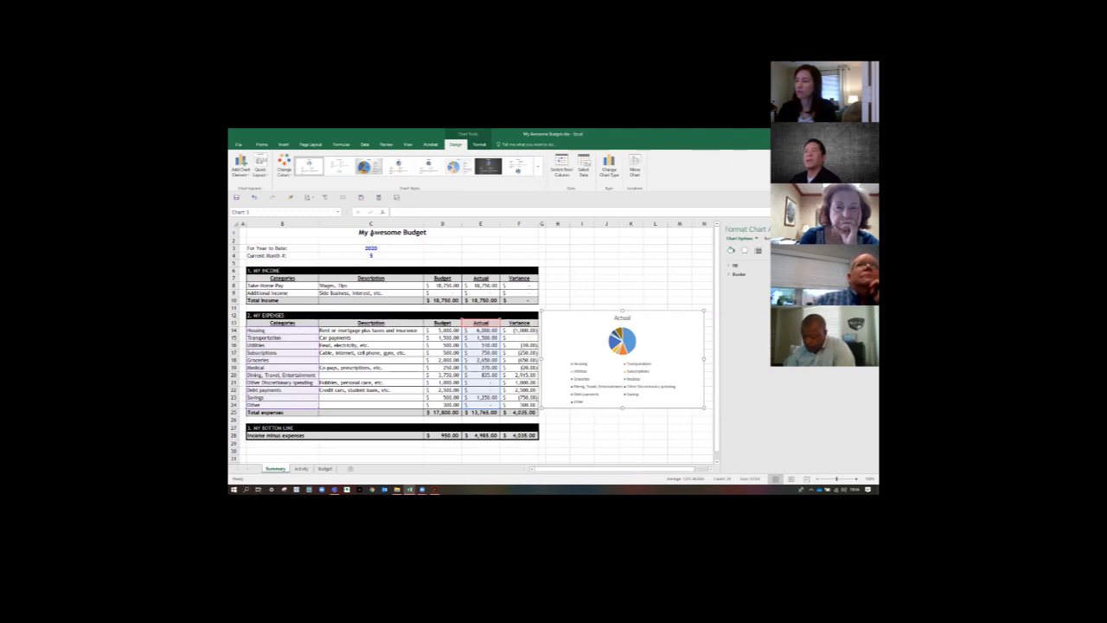
click(261, 172)
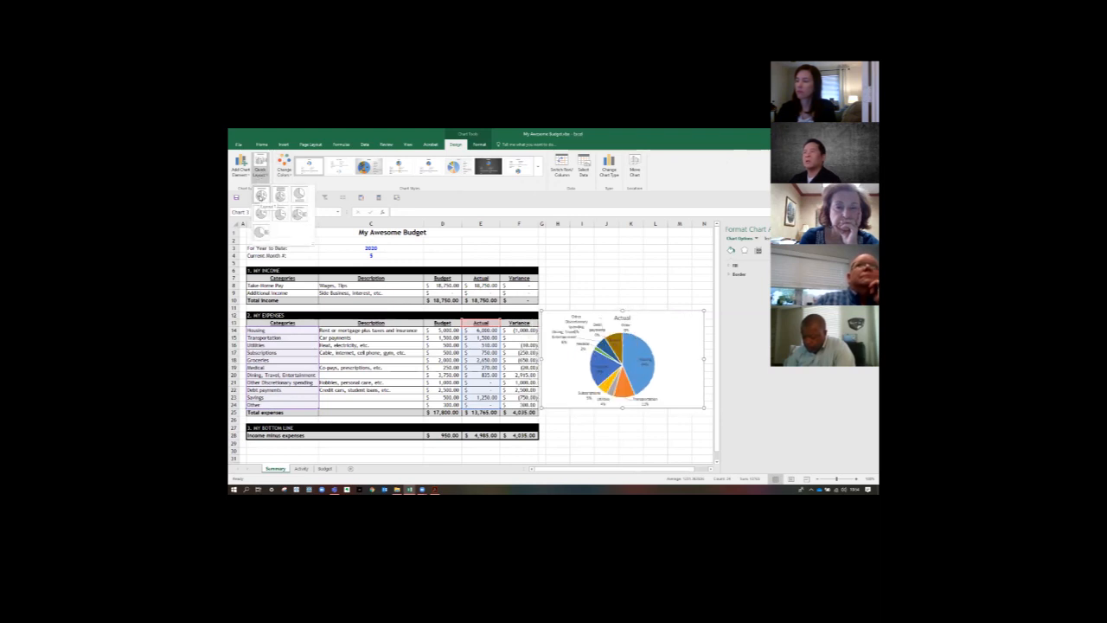
click(261, 195)
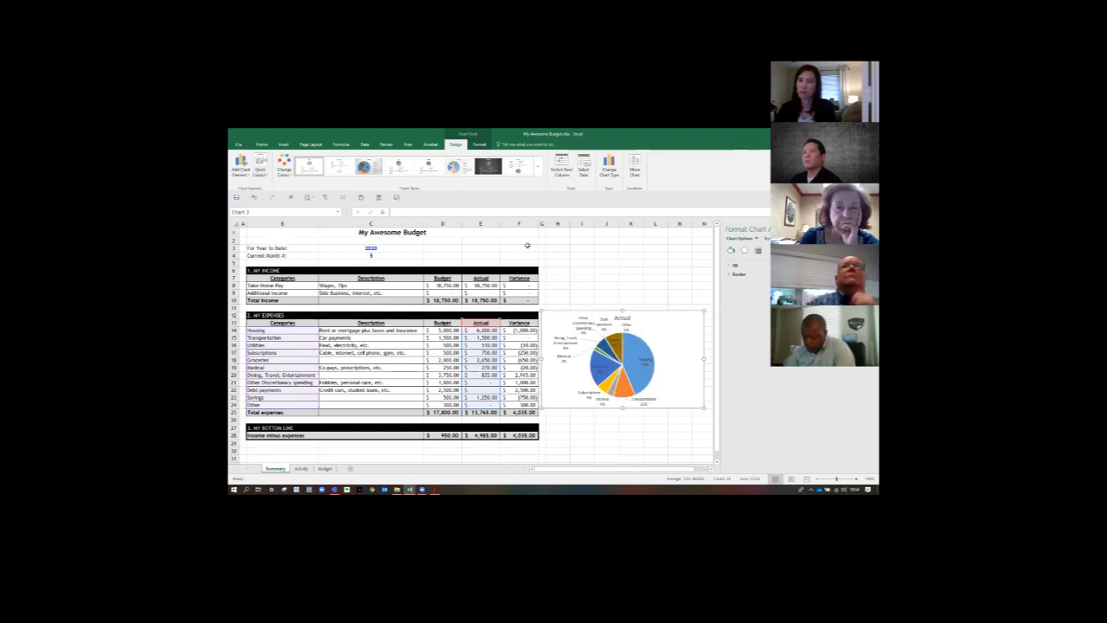
click(668, 264)
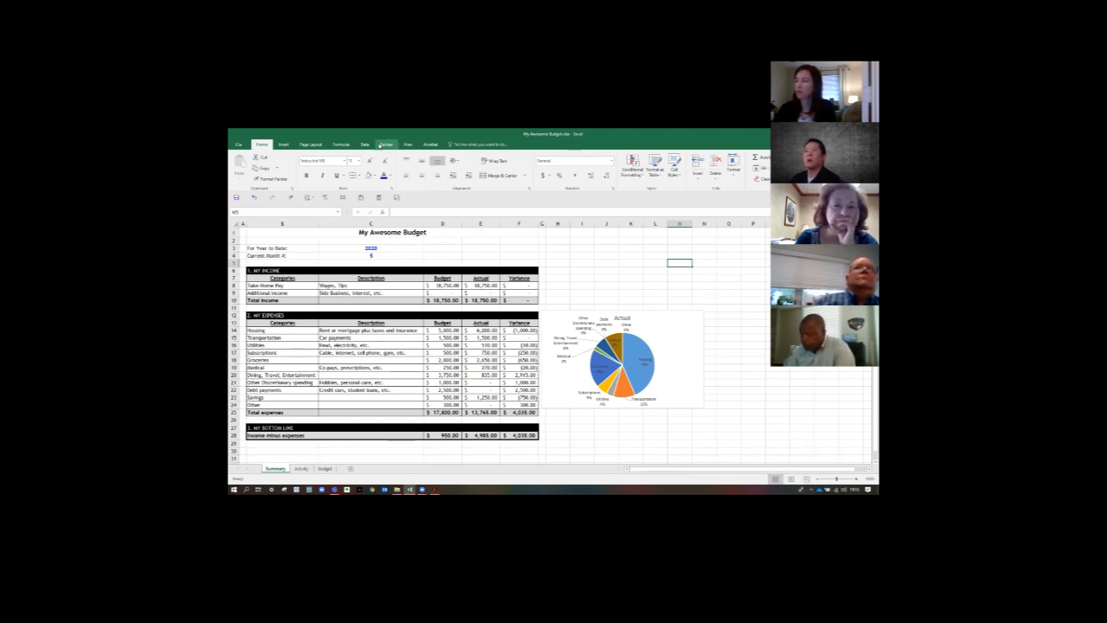
- Show the Summary sheet in Page Break Preview and enlarge the view
click(409, 147)
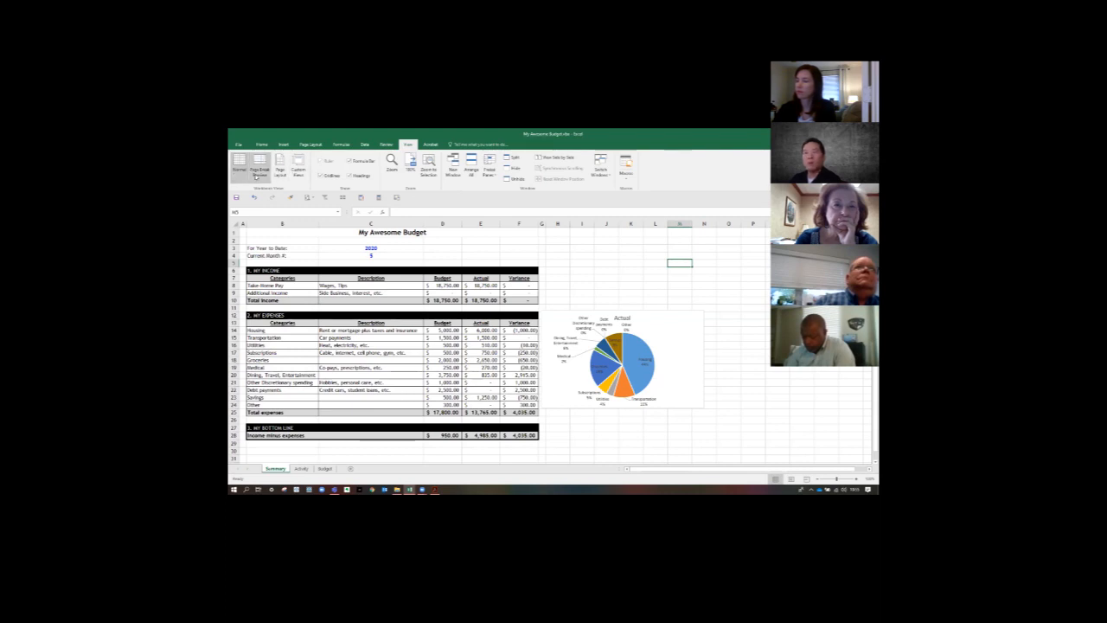
click(257, 169)
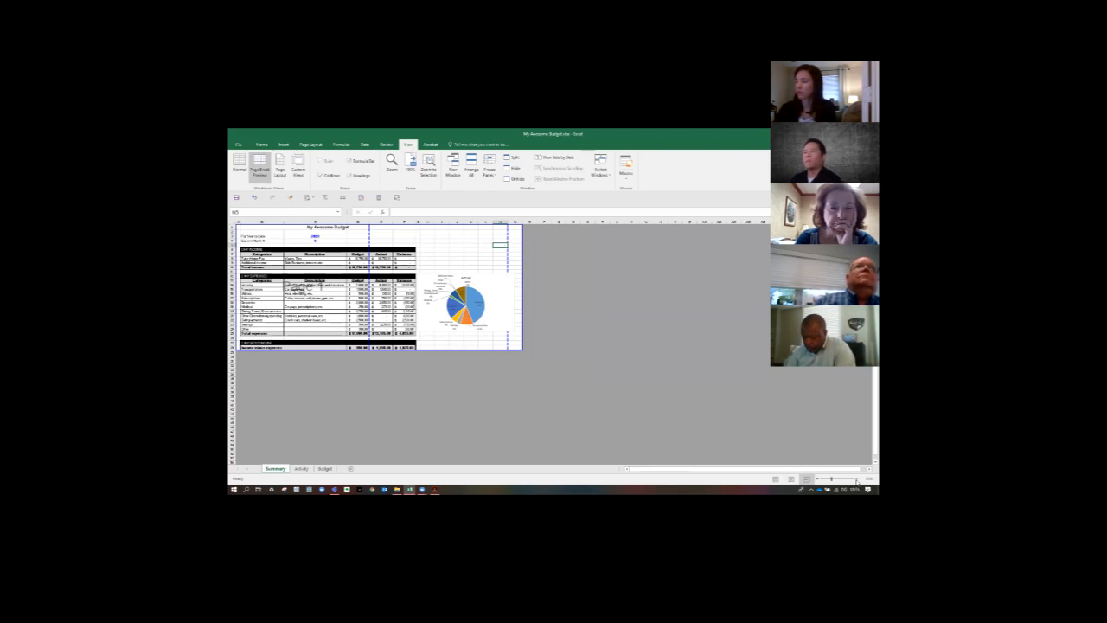
click(857, 480)
click(857, 481)
click(857, 480)
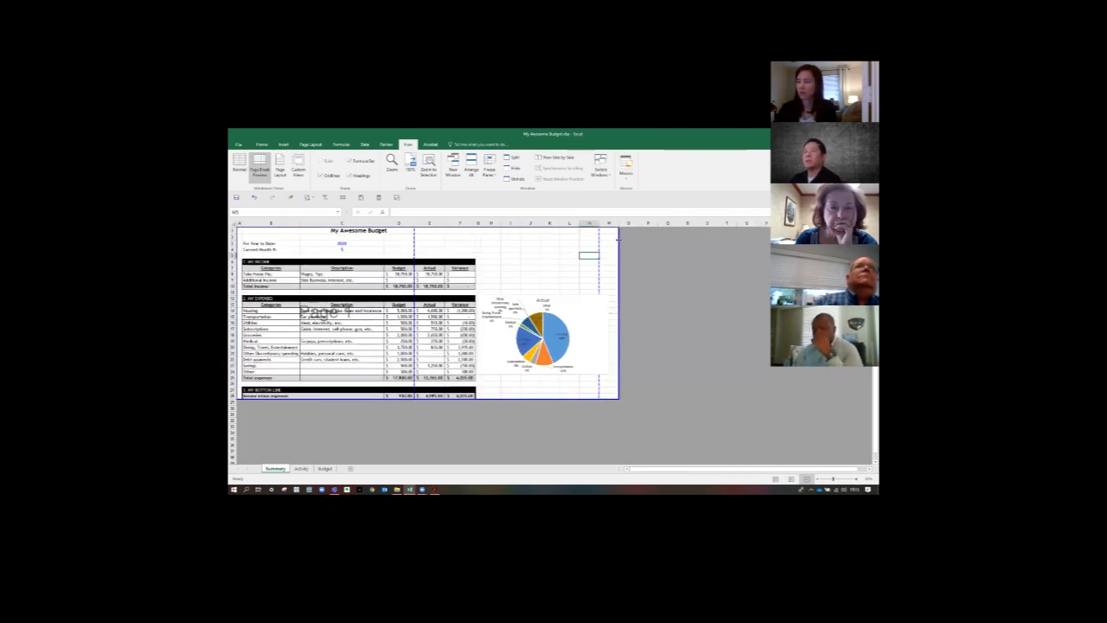
- Move the Actual pie chart below the Income minus expenses row, aligned with the table's first column
drag(574, 292, 634, 293)
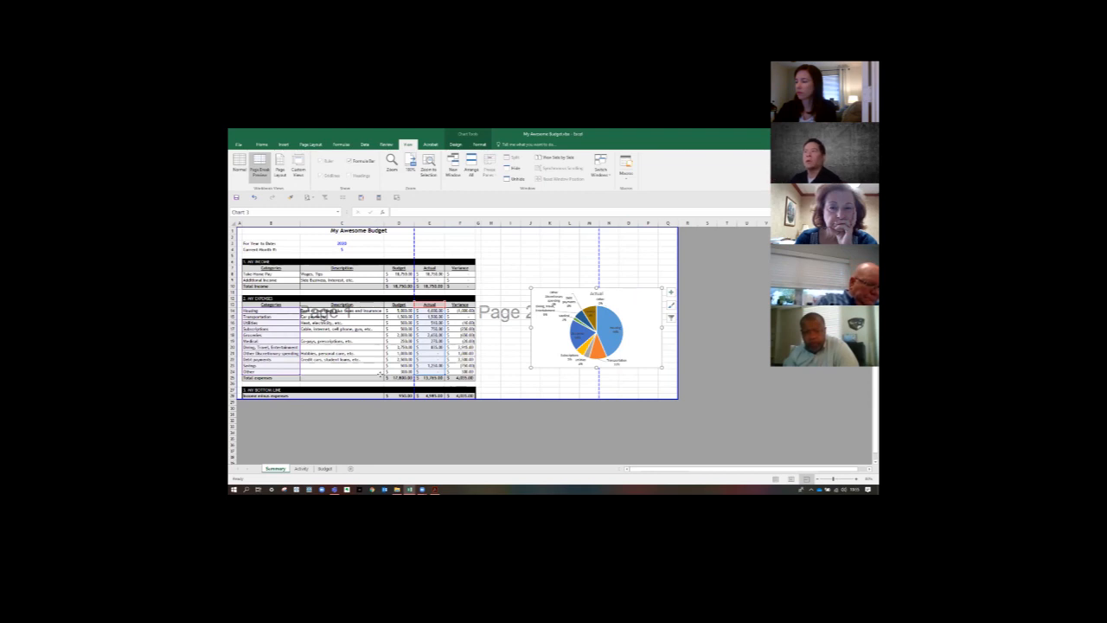
drag(379, 374, 340, 412)
scroll(545, 391, down, 5)
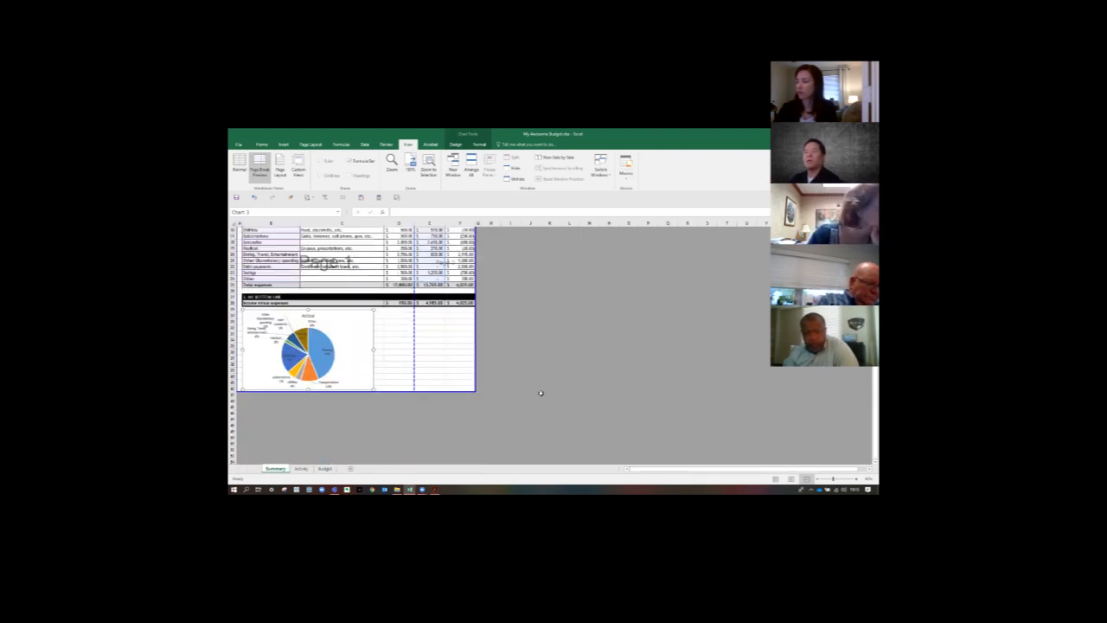
click(306, 144)
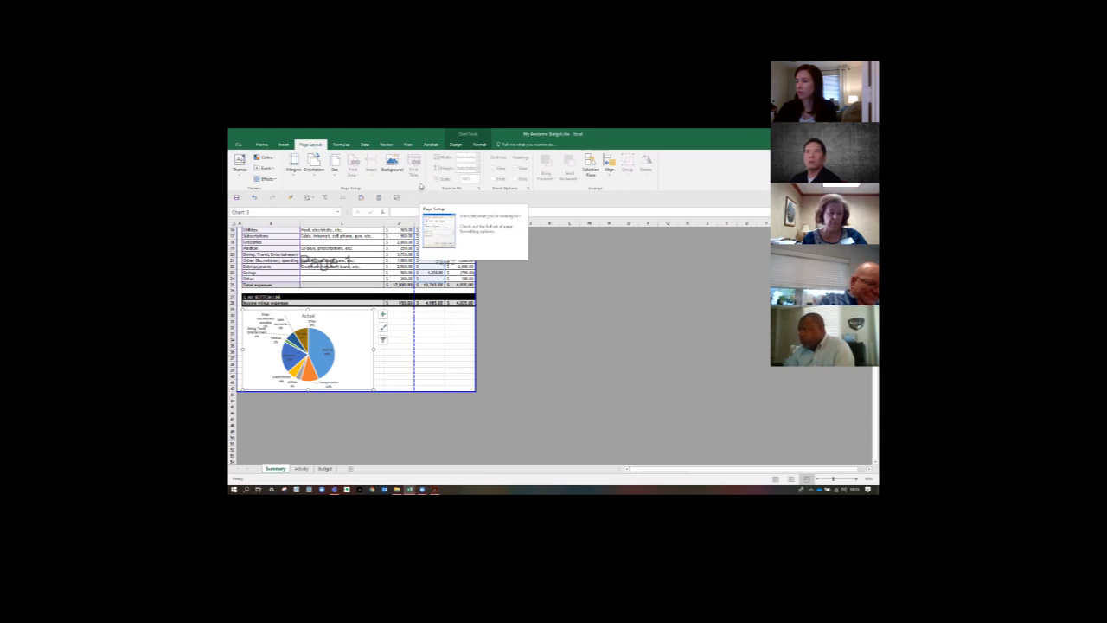
click(421, 190)
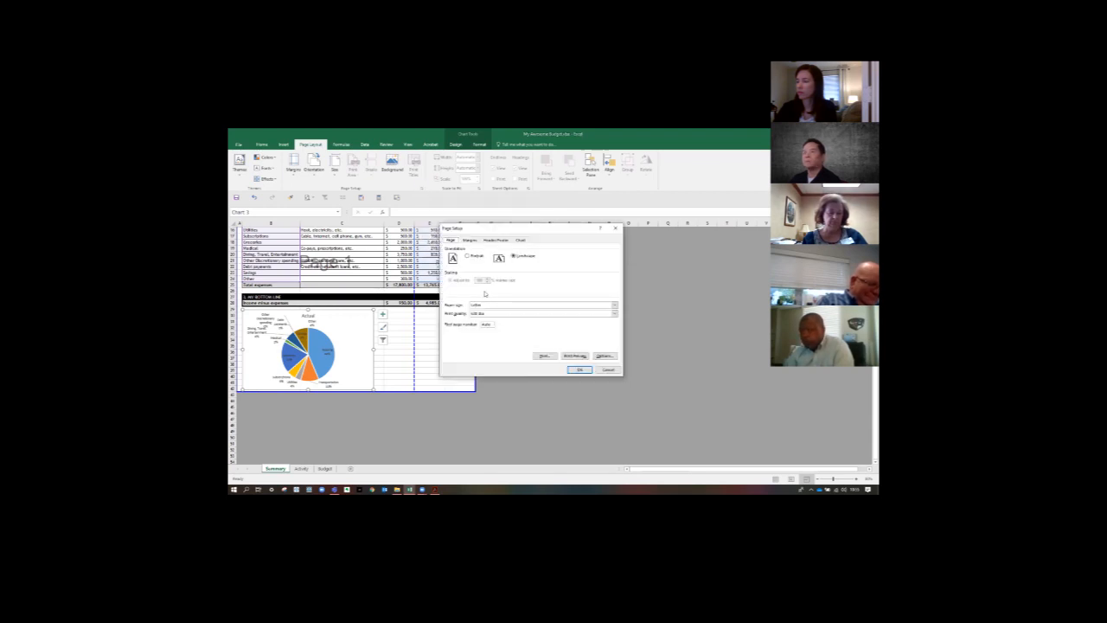
click(580, 369)
- In the Summary sheet's page setup, set the scaling to fit 1 page wide with the number of pages tall left blank
click(430, 347)
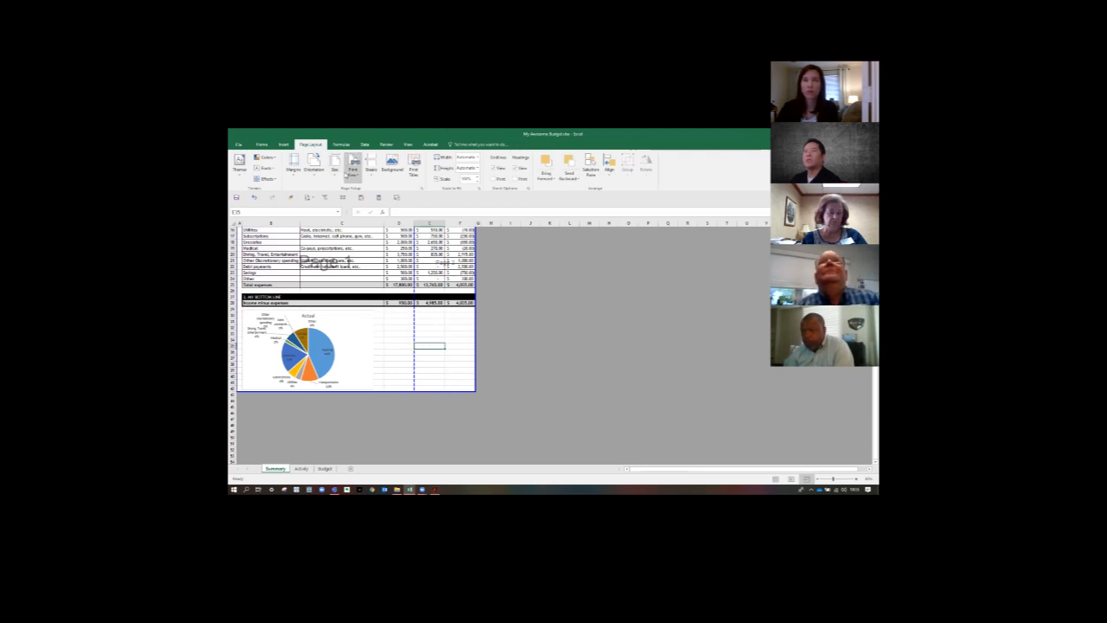
click(422, 189)
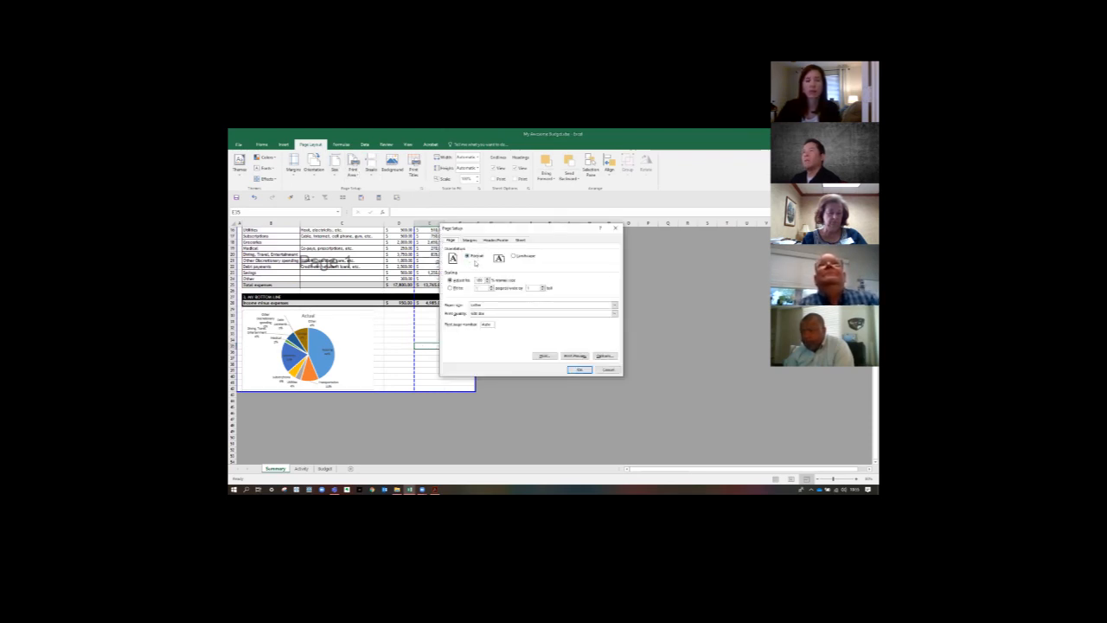
click(468, 288)
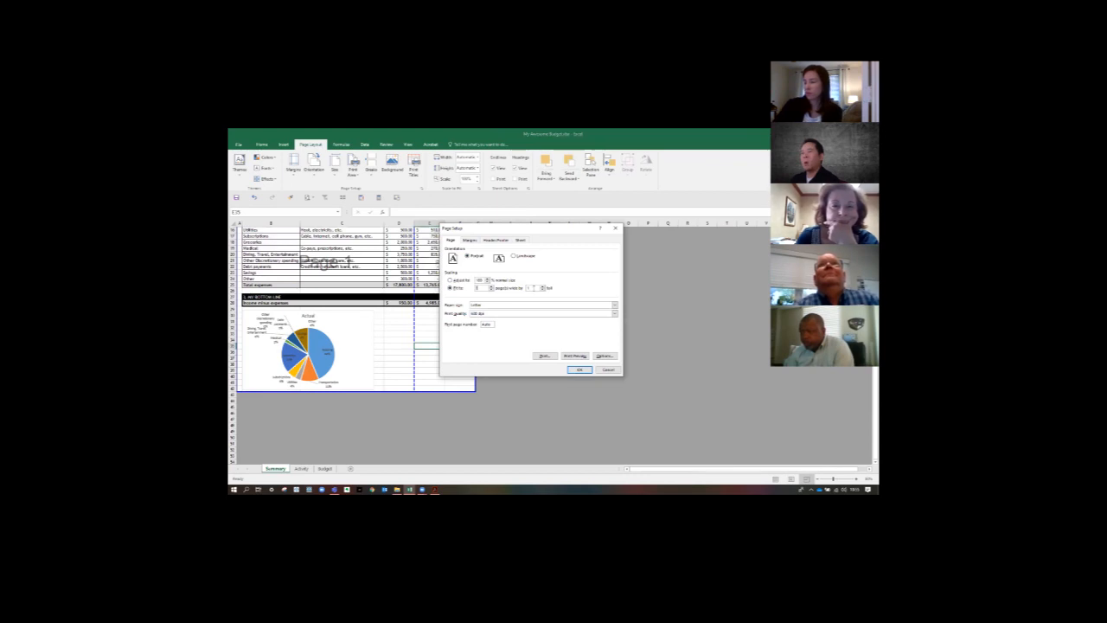
drag(532, 289, 519, 292)
key(BackSpace)
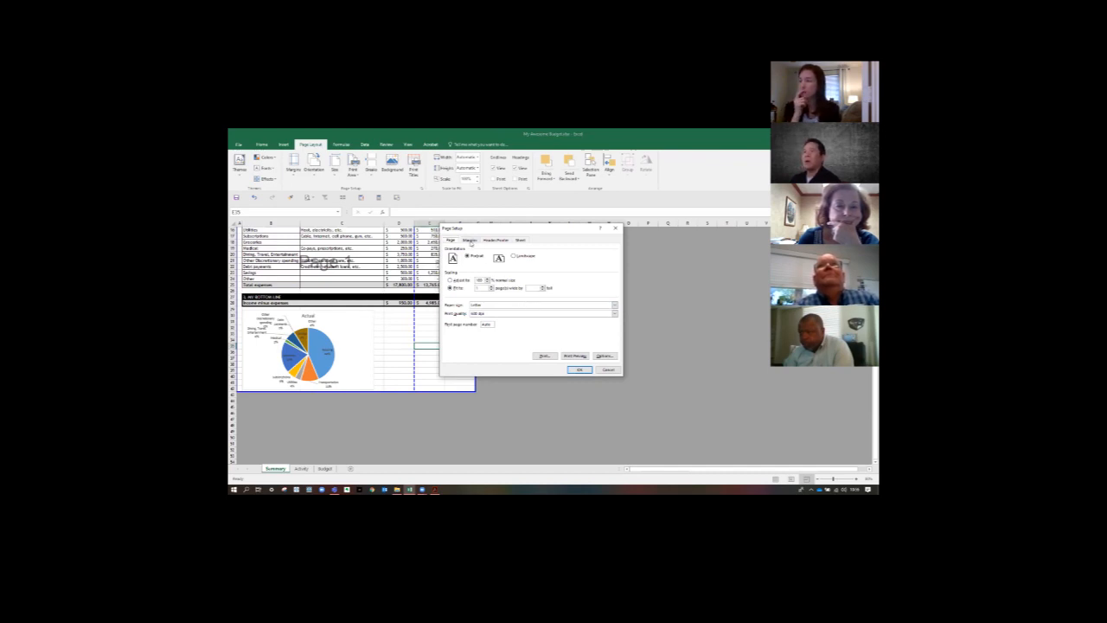
- Center the Summary sheet horizontally on the printed page and apply the page setup
click(470, 240)
click(450, 334)
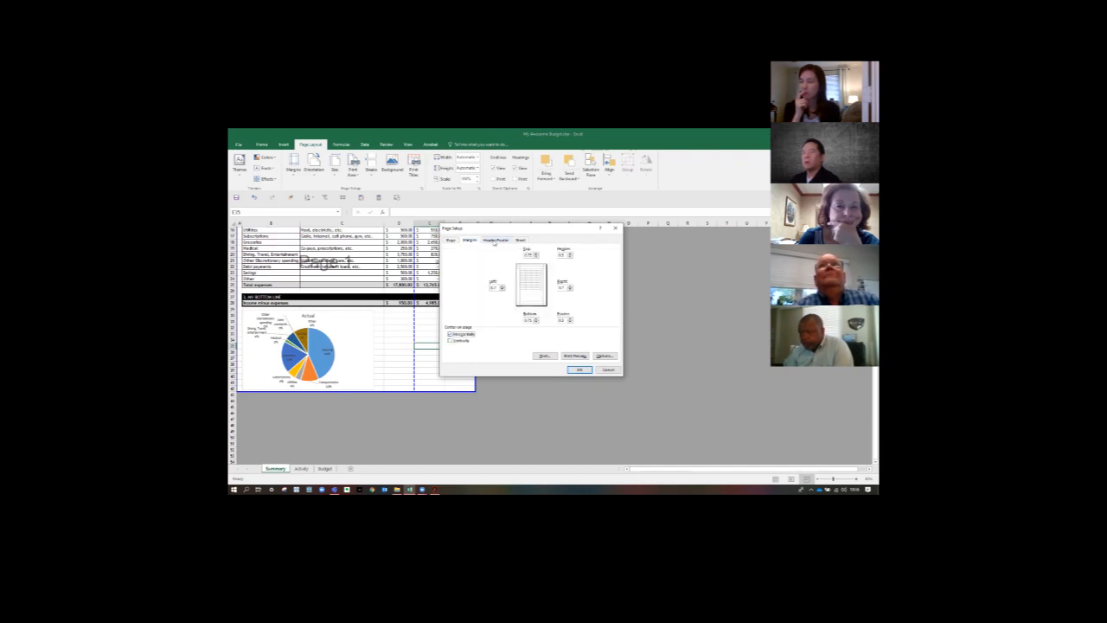
click(496, 240)
click(518, 240)
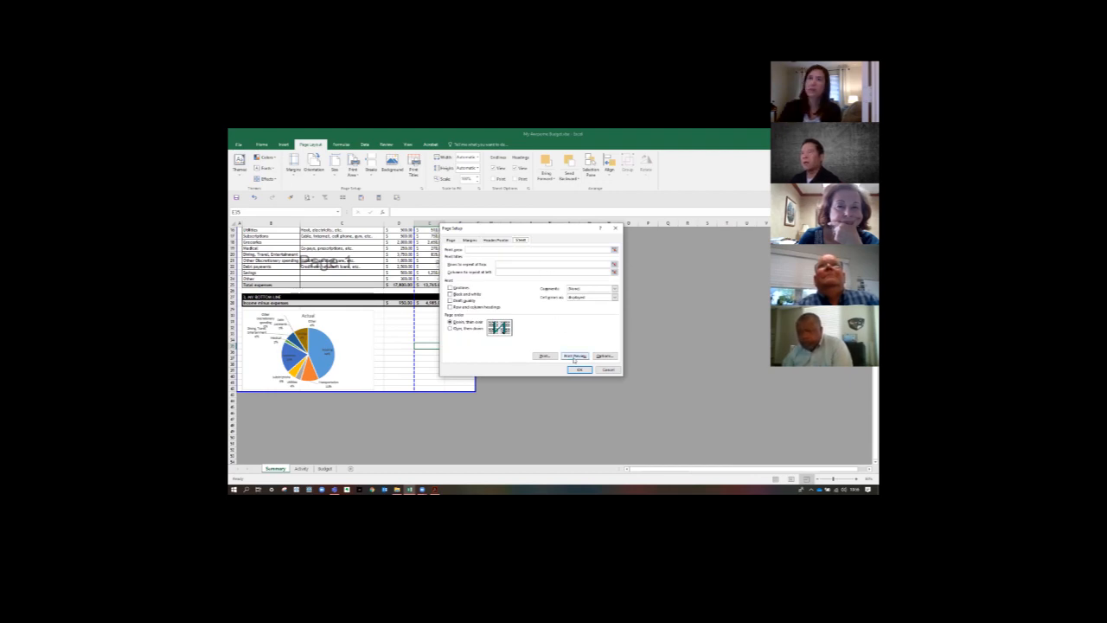
click(451, 241)
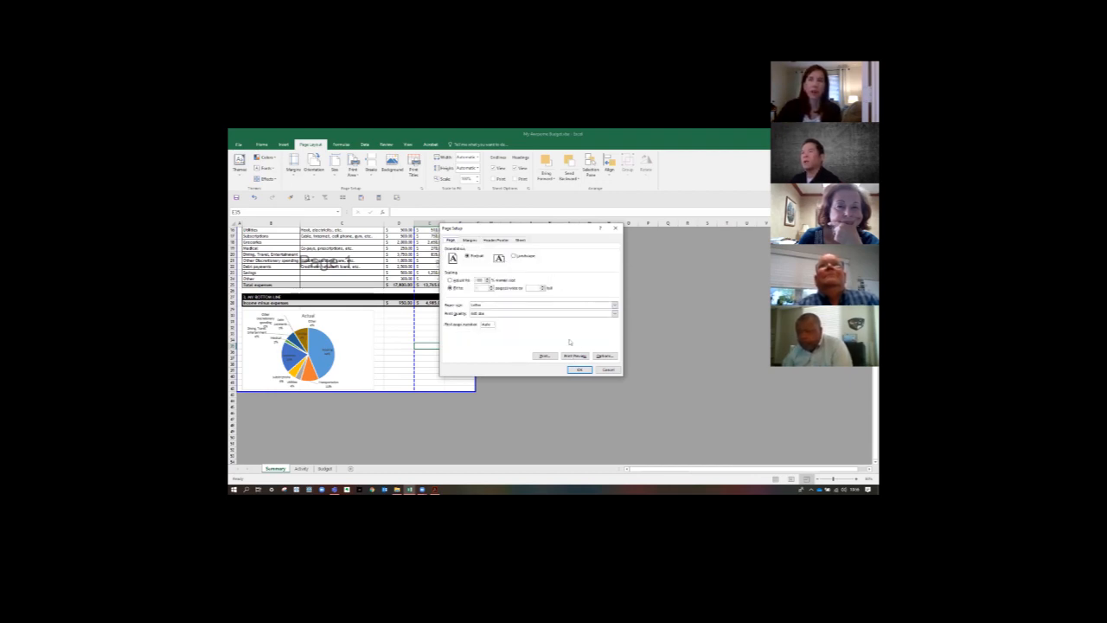
click(577, 370)
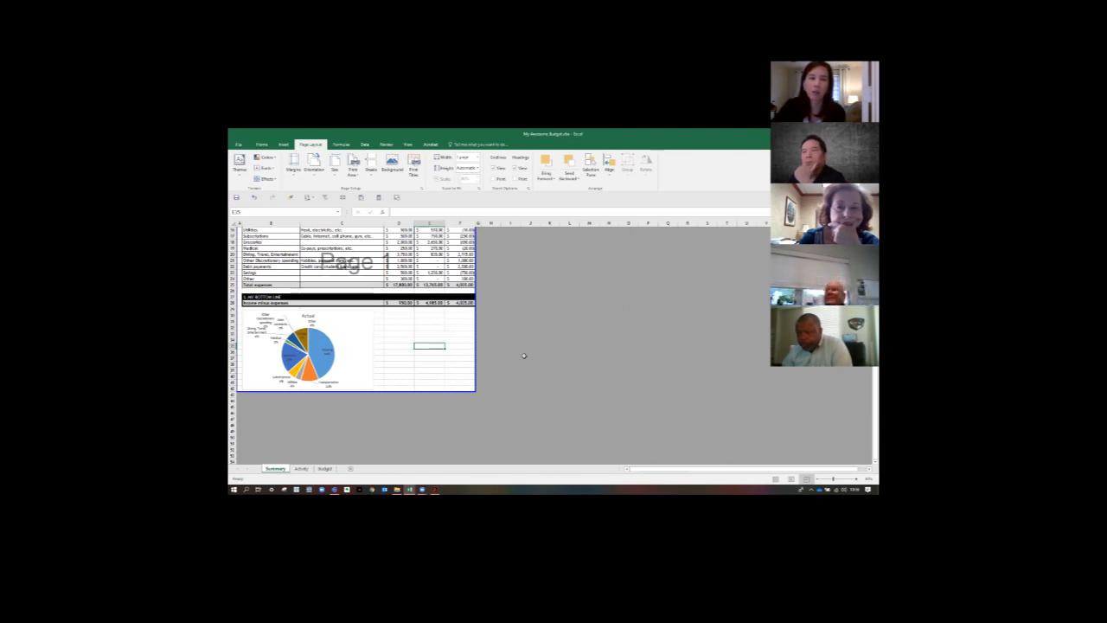
- Extend the right boundary of the print area to include the narrow column G
drag(475, 342, 484, 343)
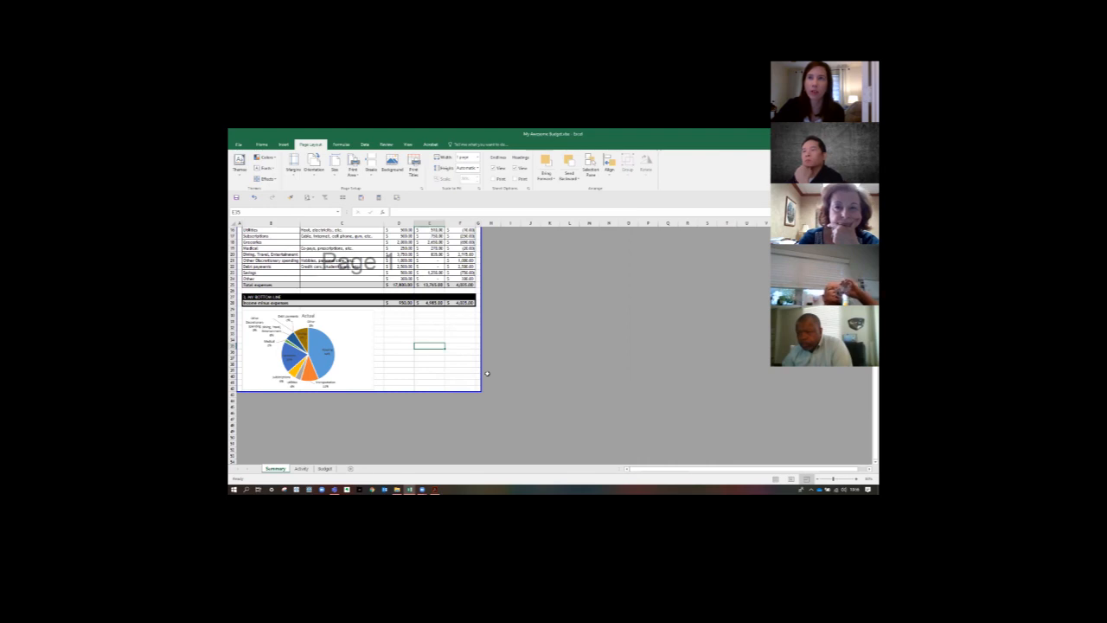
click(350, 353)
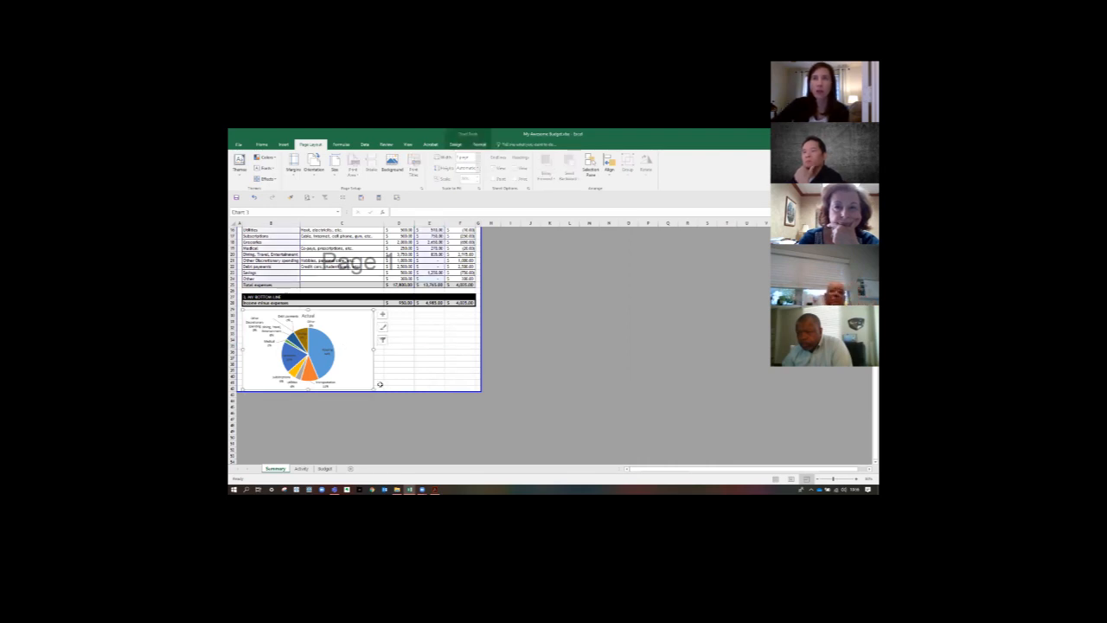
scroll(478, 367, up, 5)
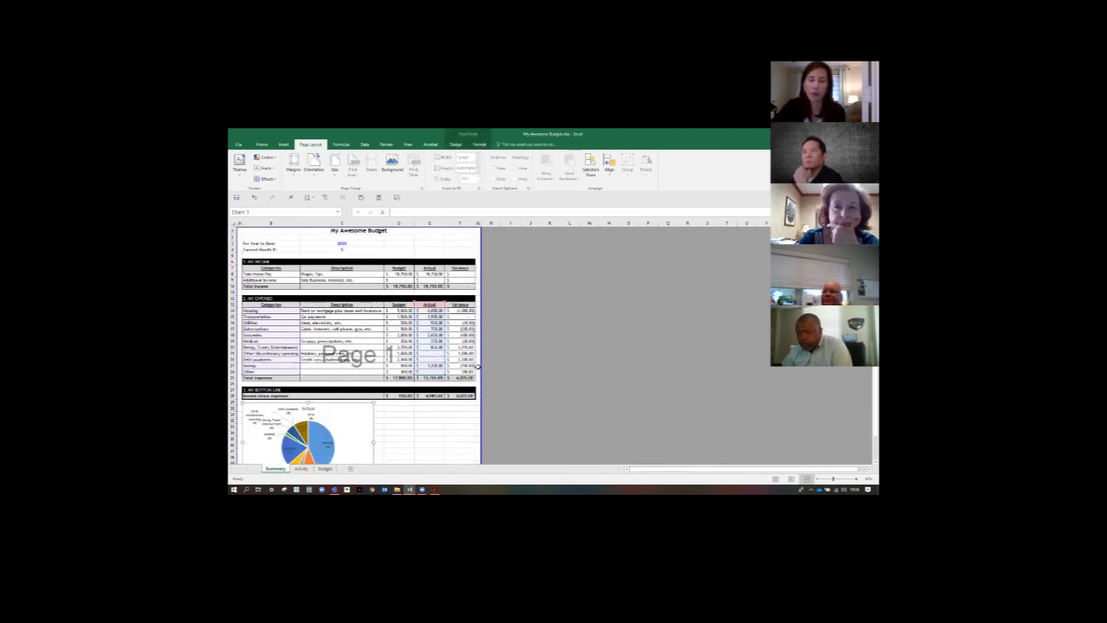
click(523, 359)
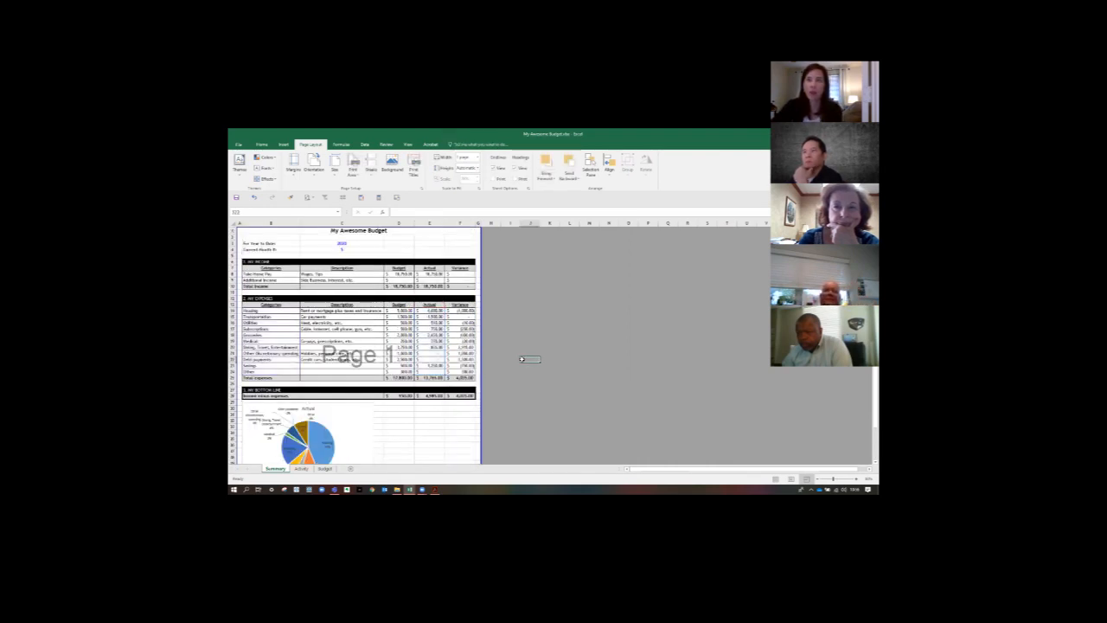
- Check the print preview of the Summary sheet with its table and pie chart, and return to the worksheet
click(239, 144)
click(241, 145)
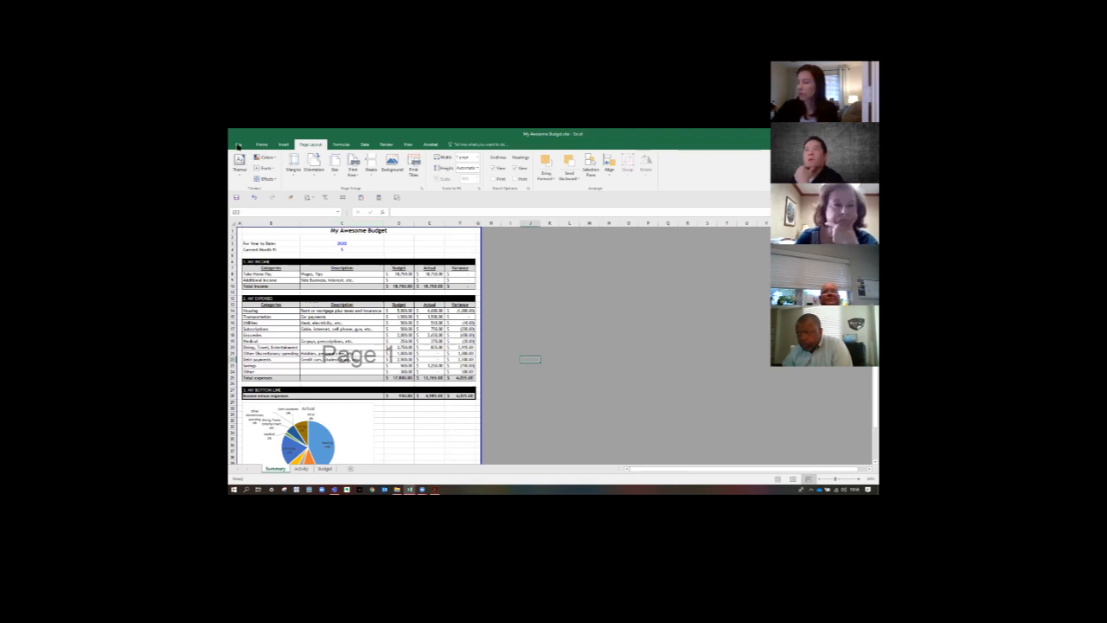
click(239, 144)
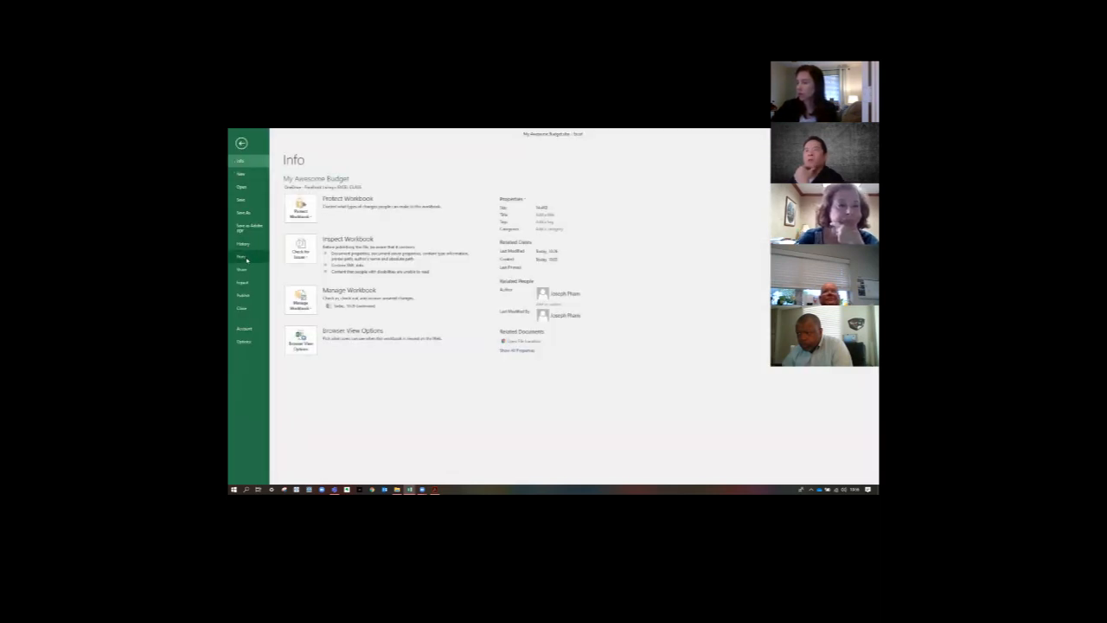
click(242, 256)
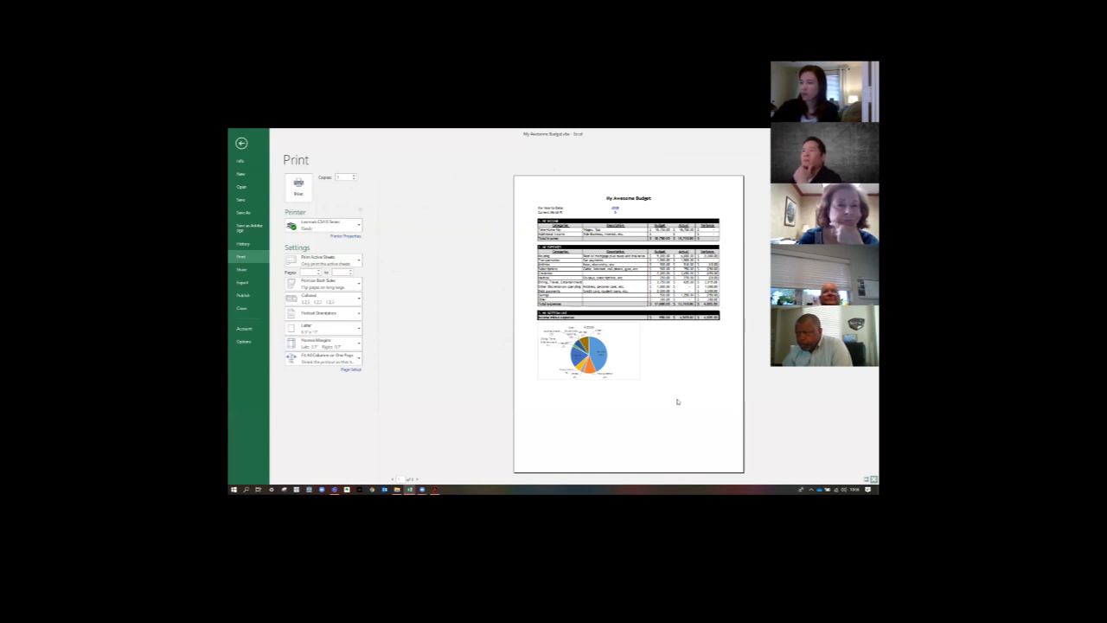
click(242, 142)
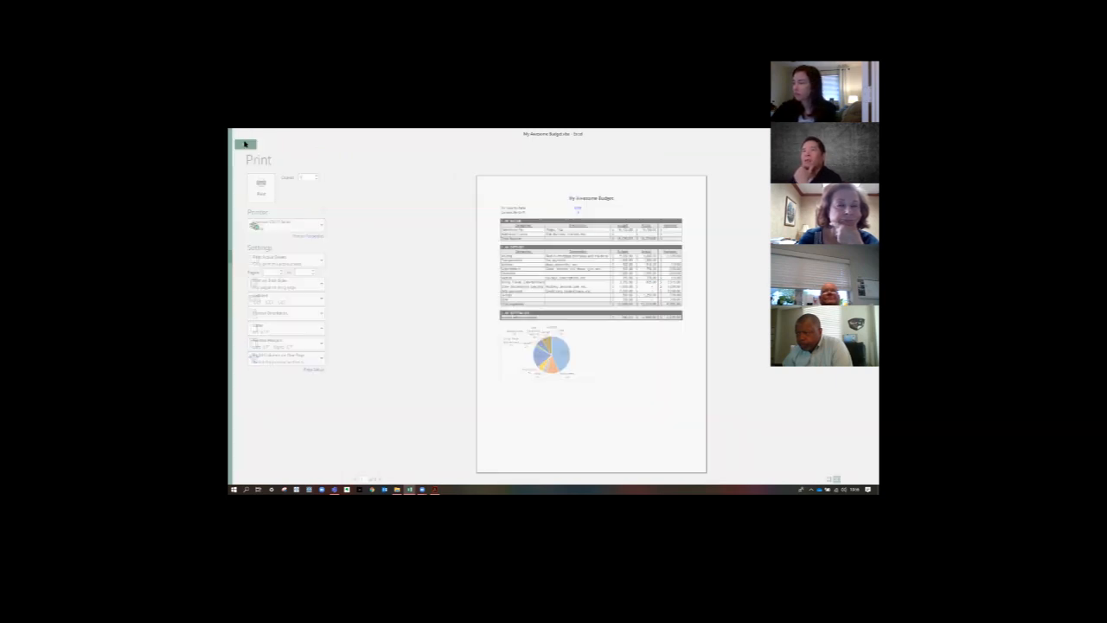
scroll(546, 293, down, 8)
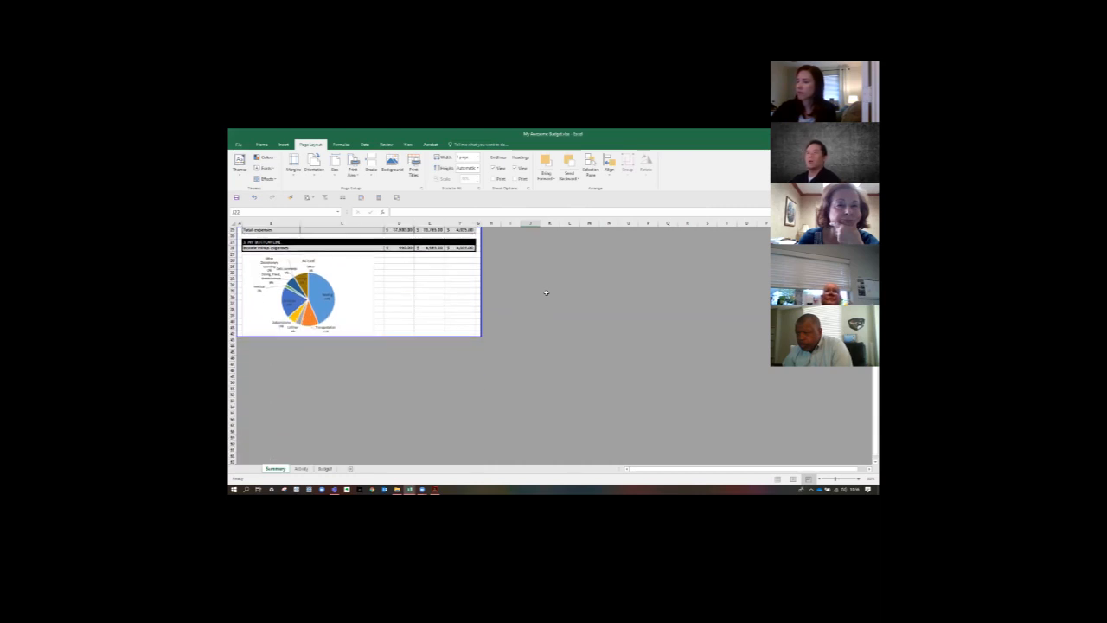
click(331, 272)
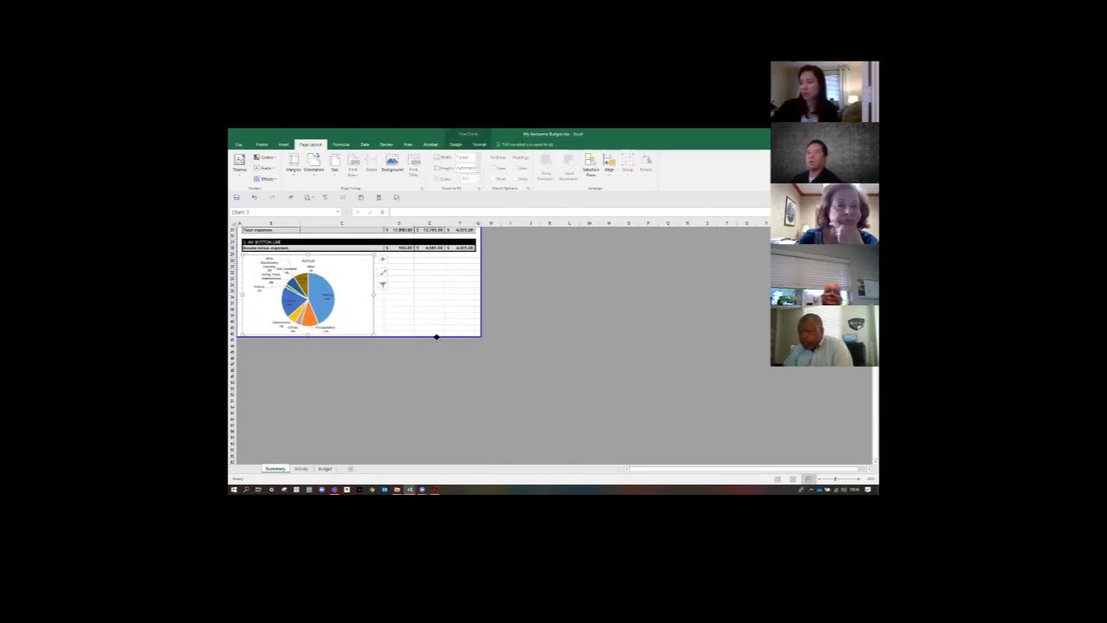
click(474, 308)
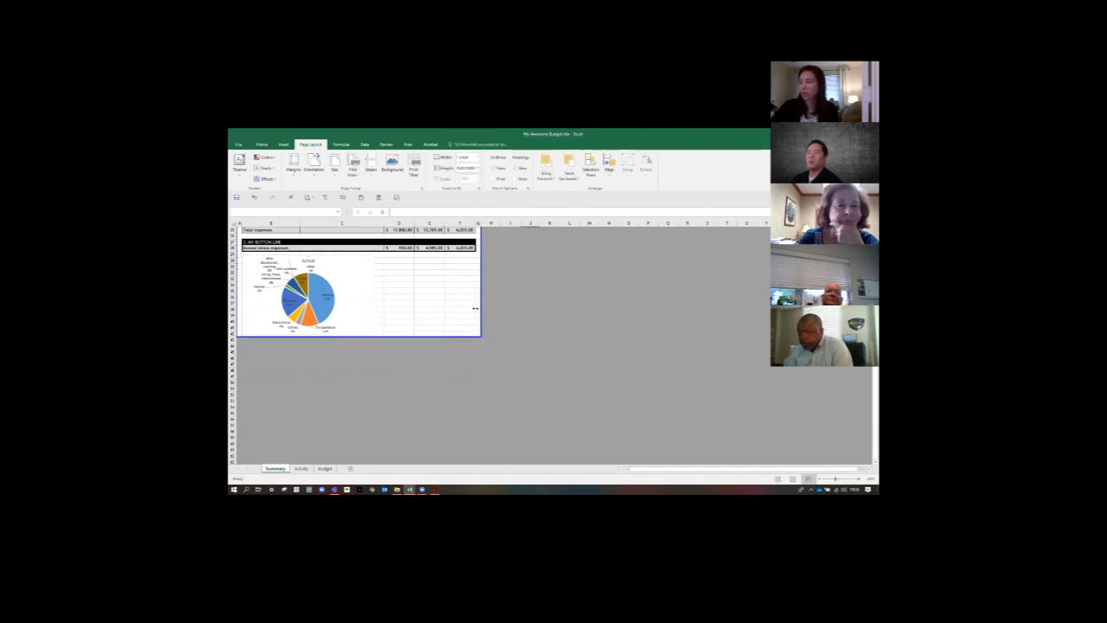
- Extend the Summary sheet's print area to include narrow column G and add blank rows below the pie chart
scroll(481, 311, up, 8)
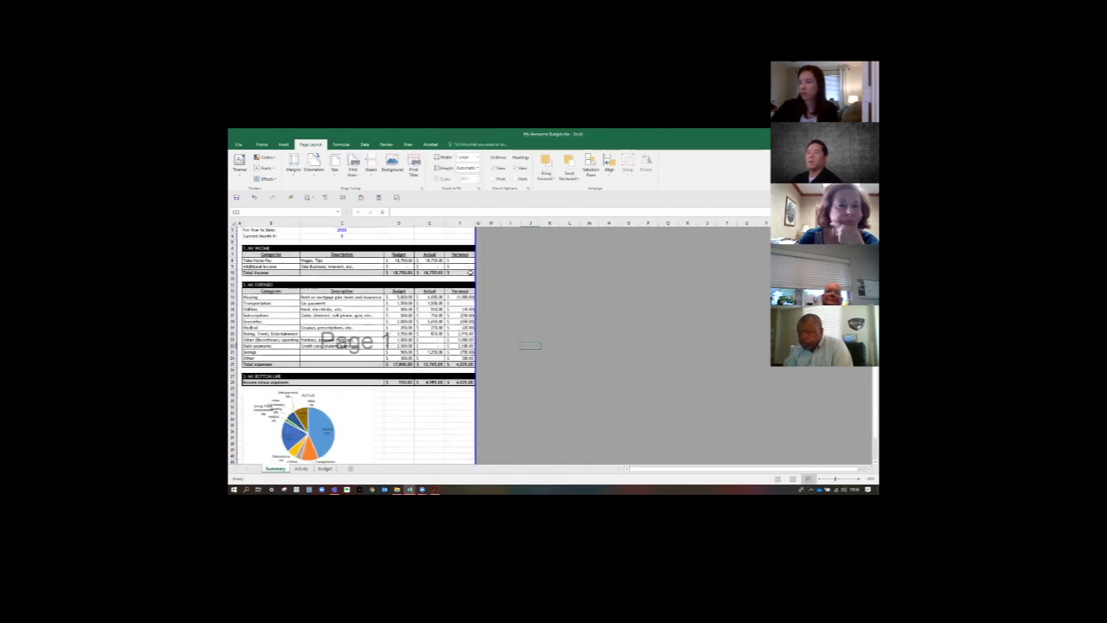
drag(475, 241, 481, 241)
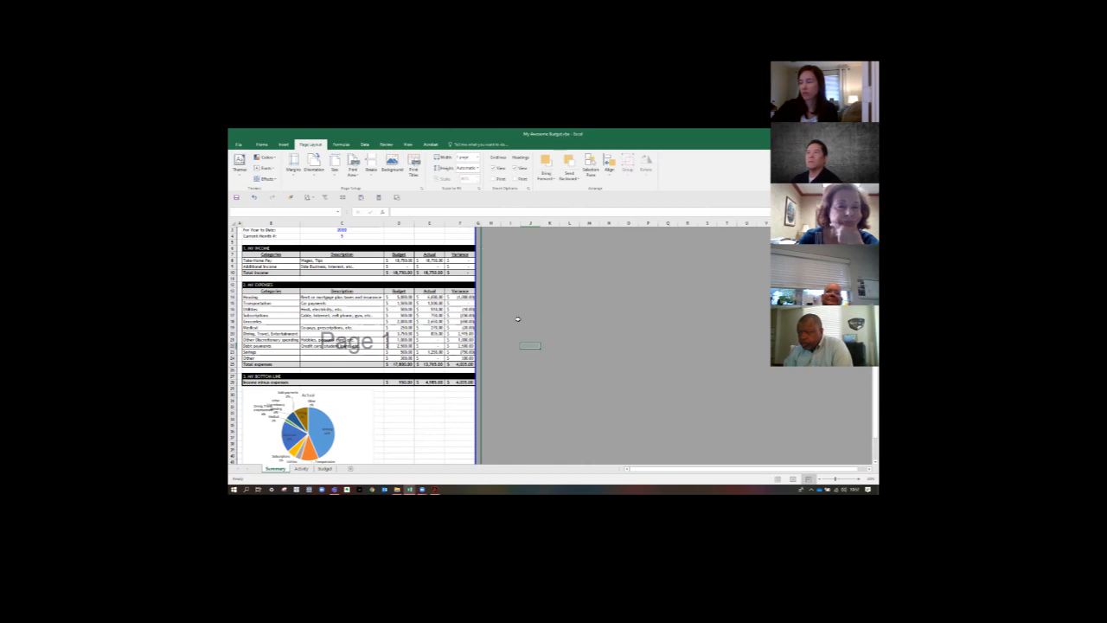
scroll(523, 346, down, 8)
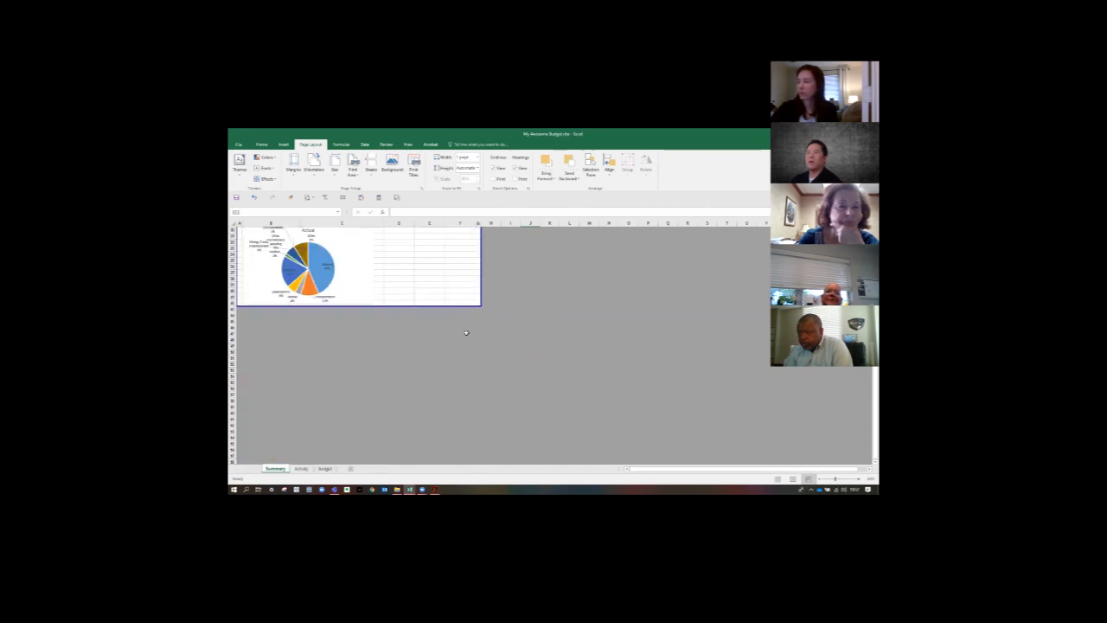
drag(407, 306, 398, 395)
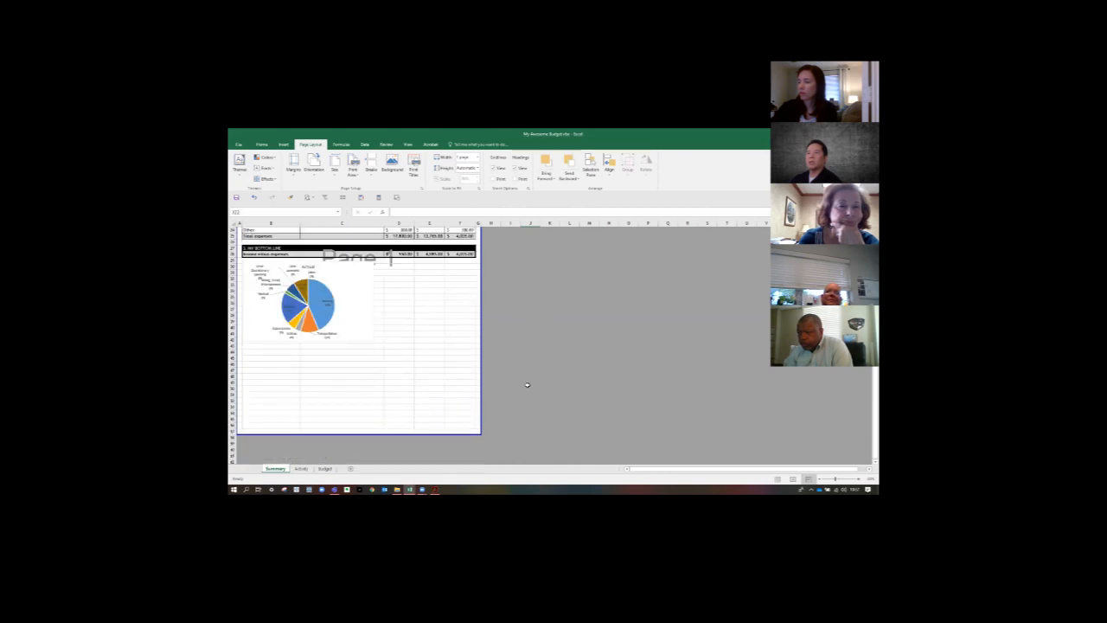
drag(398, 400, 401, 446)
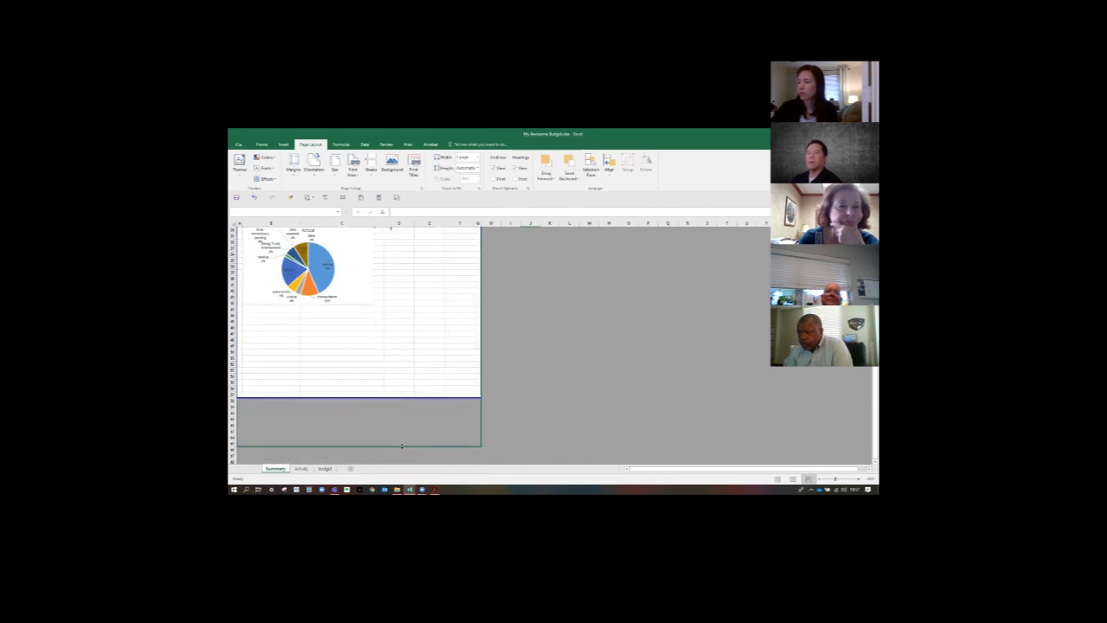
- Raise the bottom boundary of the Summary print area so that everything stays on a single page
scroll(539, 394, down, 12)
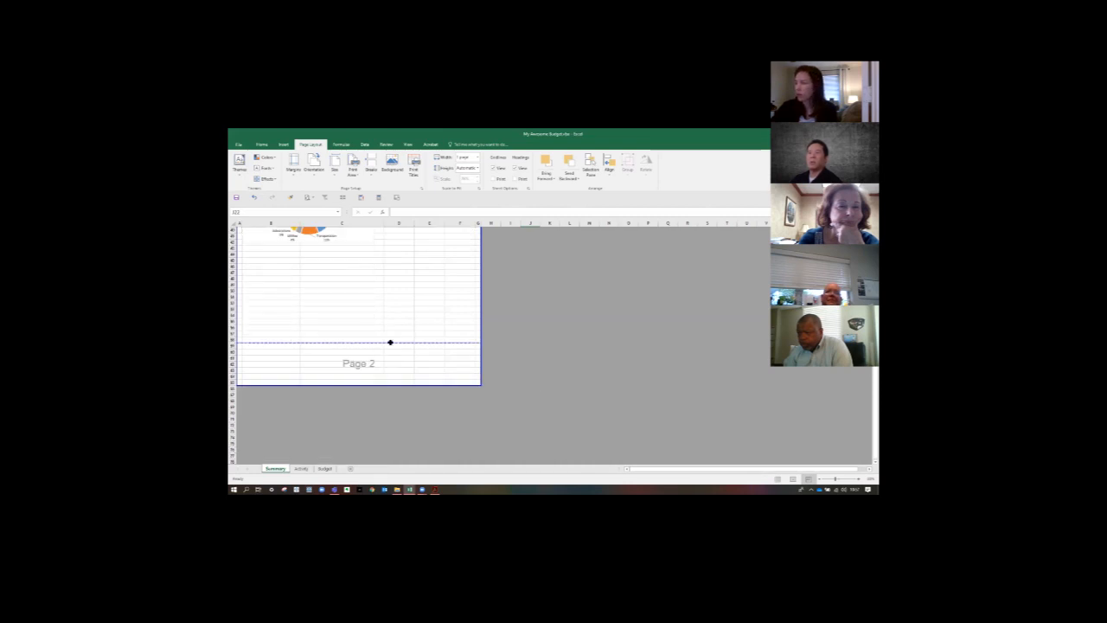
scroll(390, 342, up, 5)
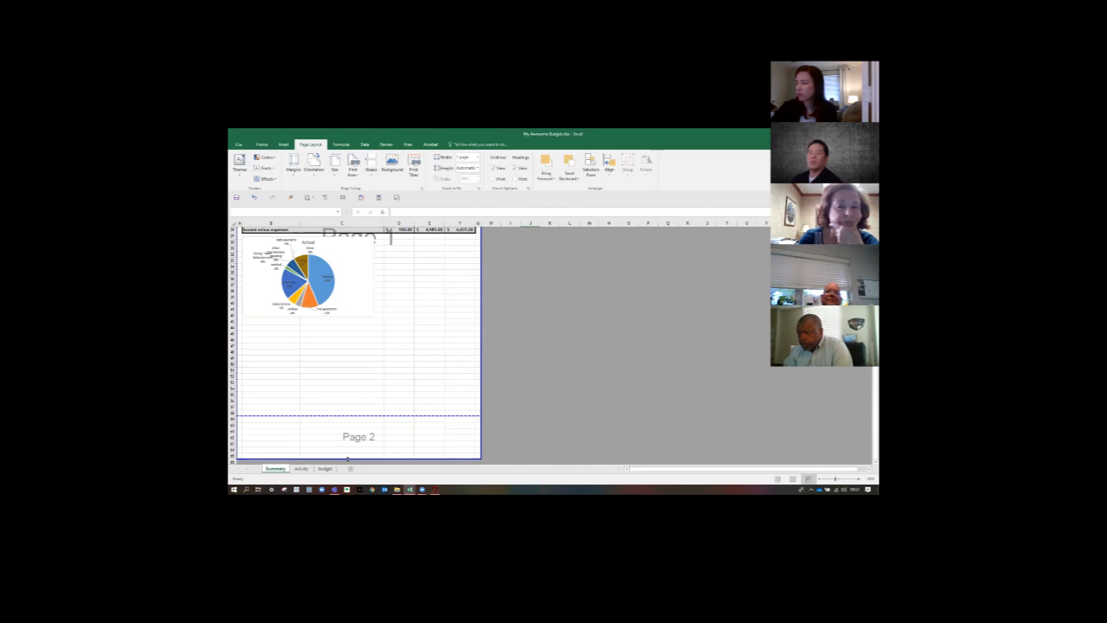
drag(347, 460, 359, 402)
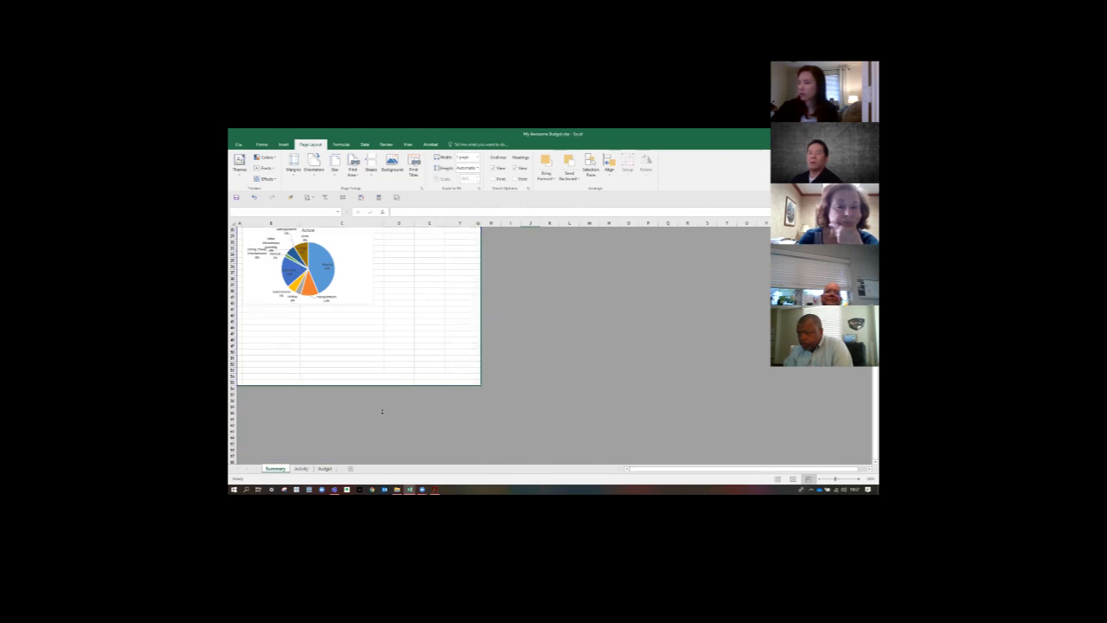
scroll(383, 416, up, 9)
scroll(414, 407, down, 5)
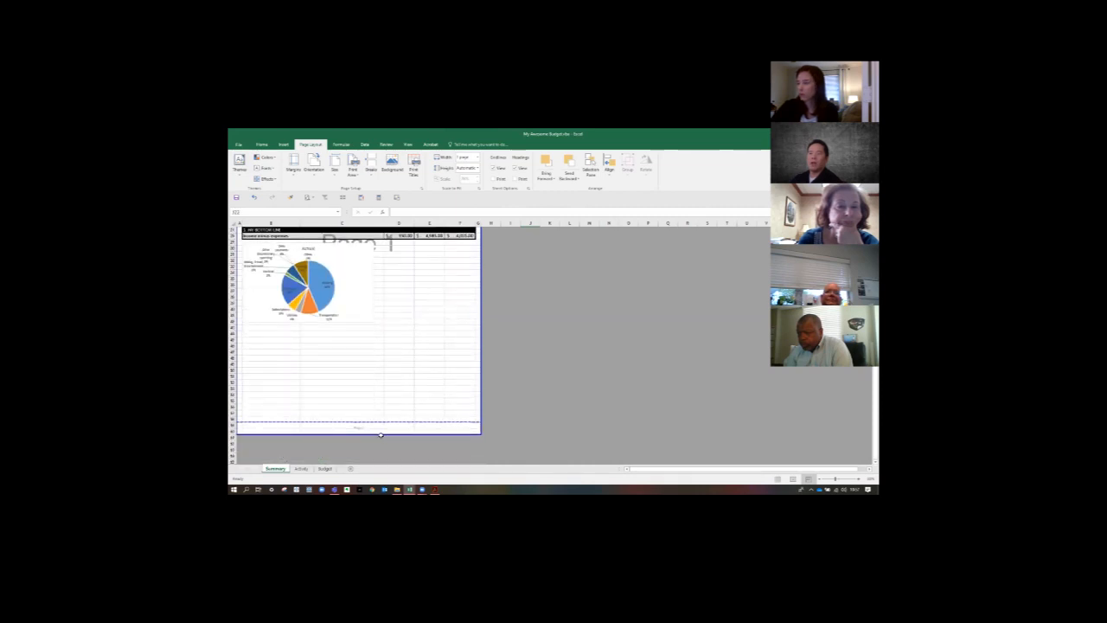
scroll(512, 415, up, 9)
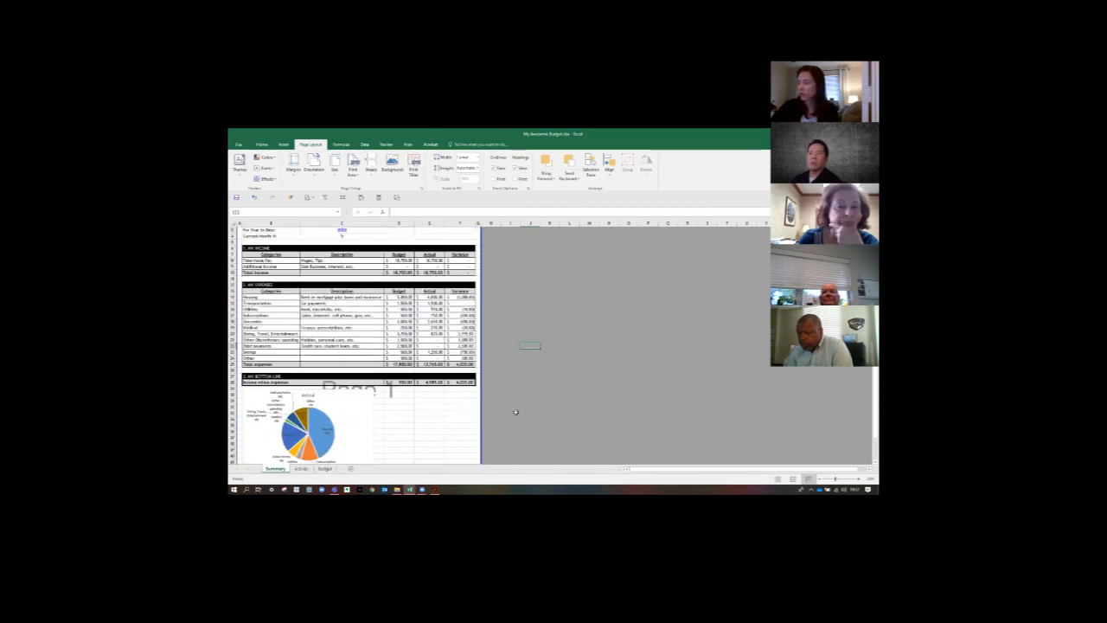
- Enlarge the Actual pie chart to span the table's width and fill the blank rows down to the page's bottom boundary
scroll(516, 412, down, 6)
click(346, 302)
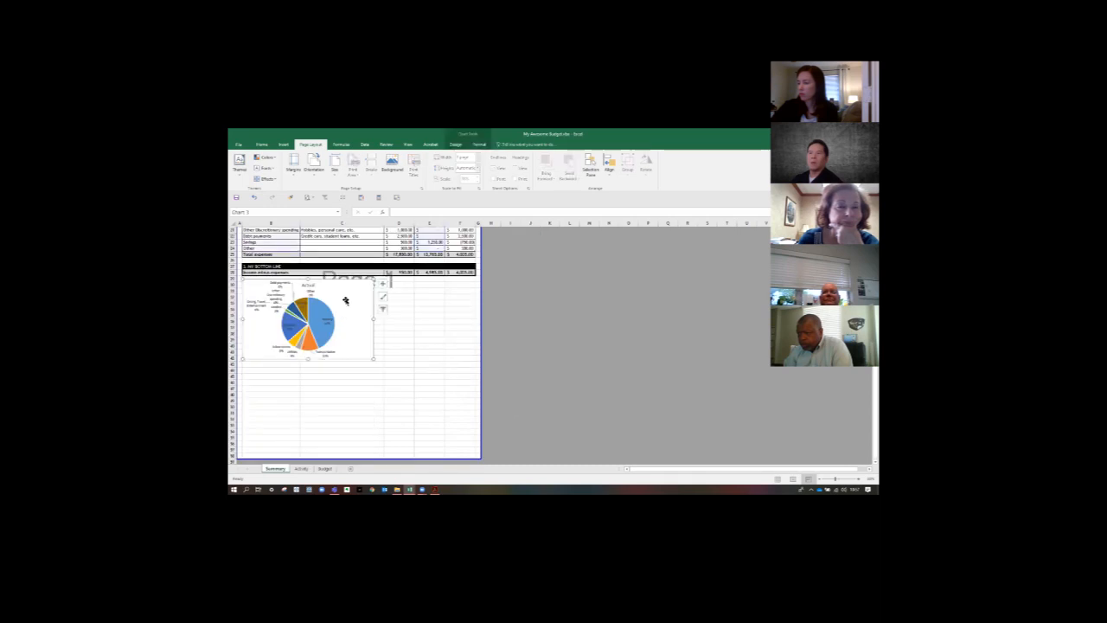
drag(372, 360, 474, 454)
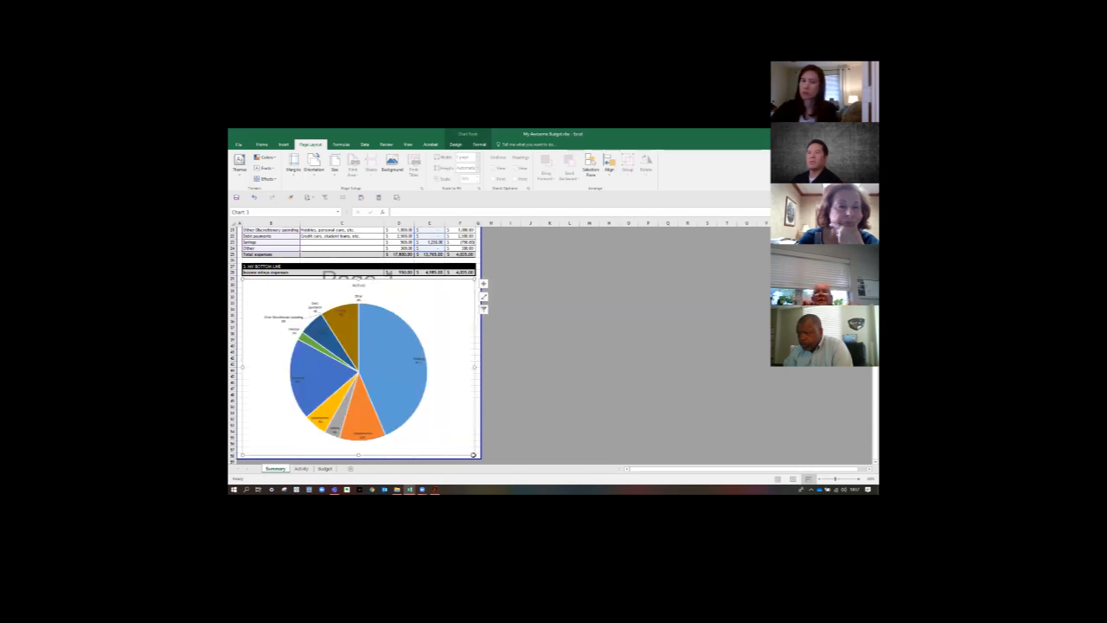
click(507, 390)
- Check the print preview of the Summary sheet with the enlarged pie chart, and return to the worksheet
scroll(522, 349, up, 5)
scroll(521, 350, up, 2)
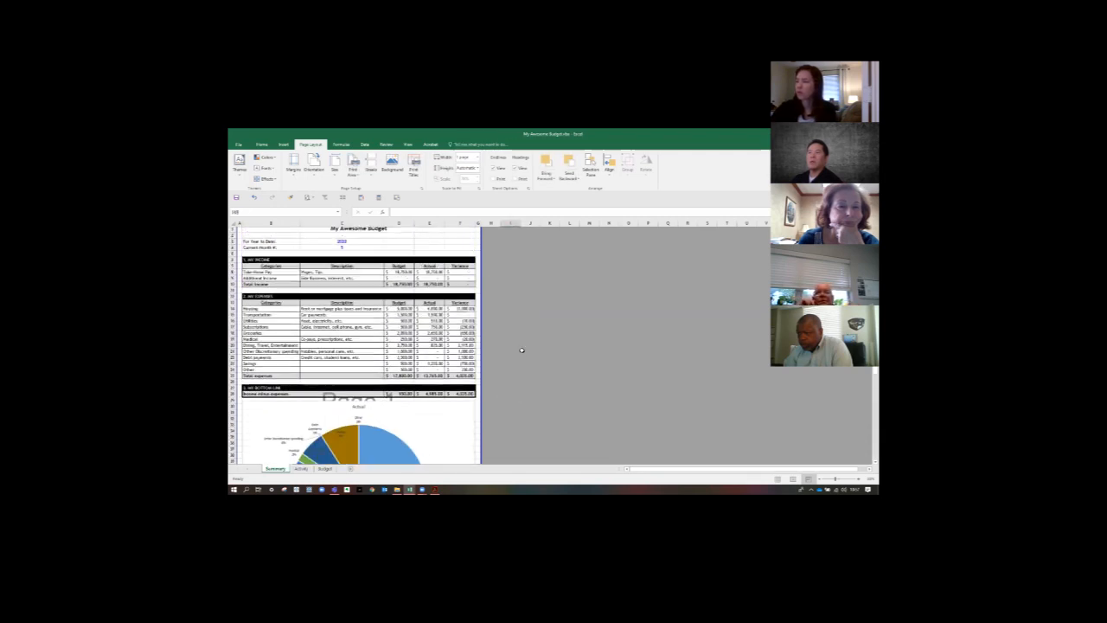
click(239, 143)
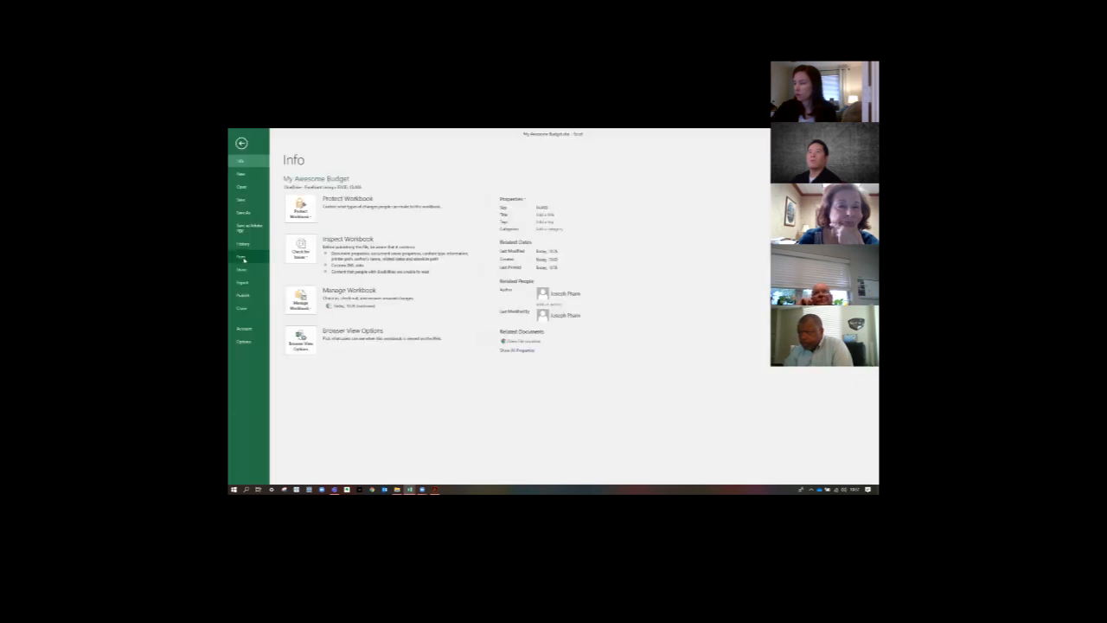
click(241, 144)
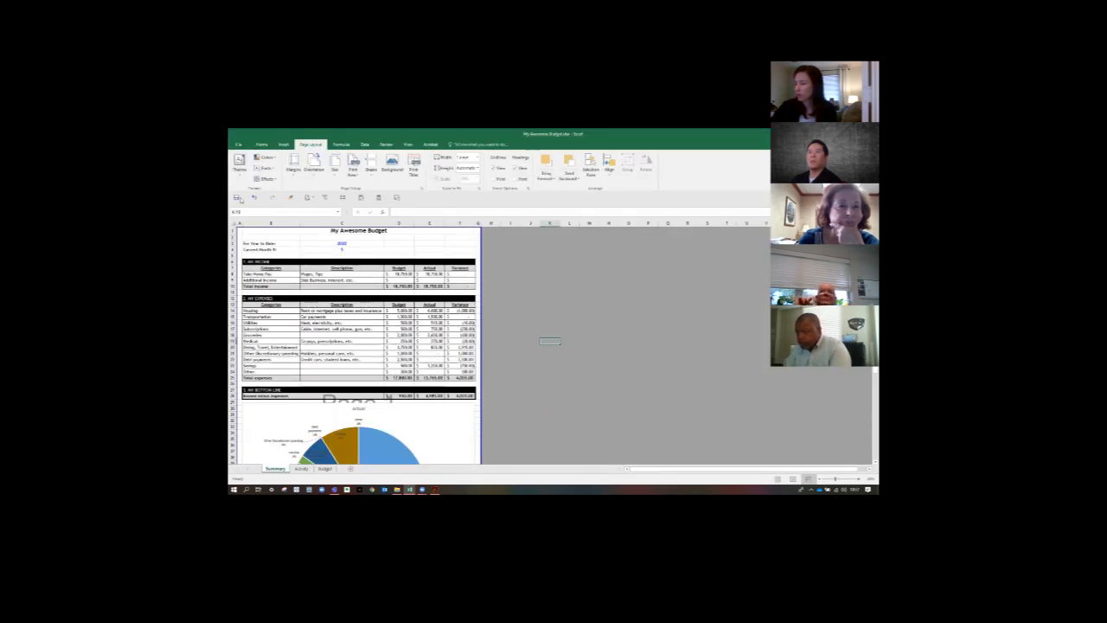
click(239, 144)
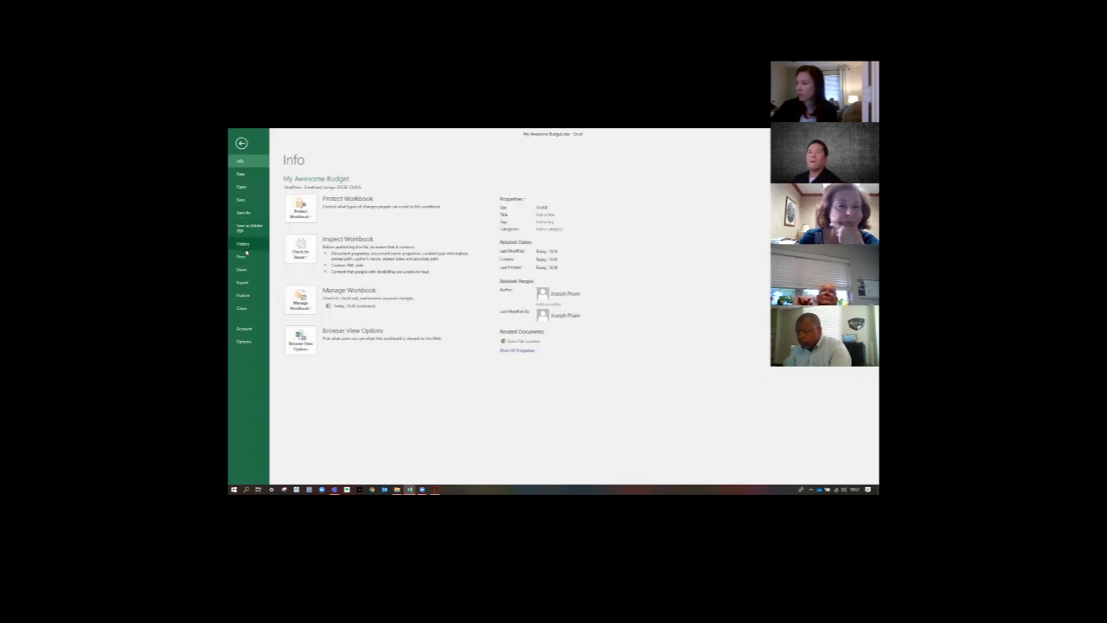
click(245, 257)
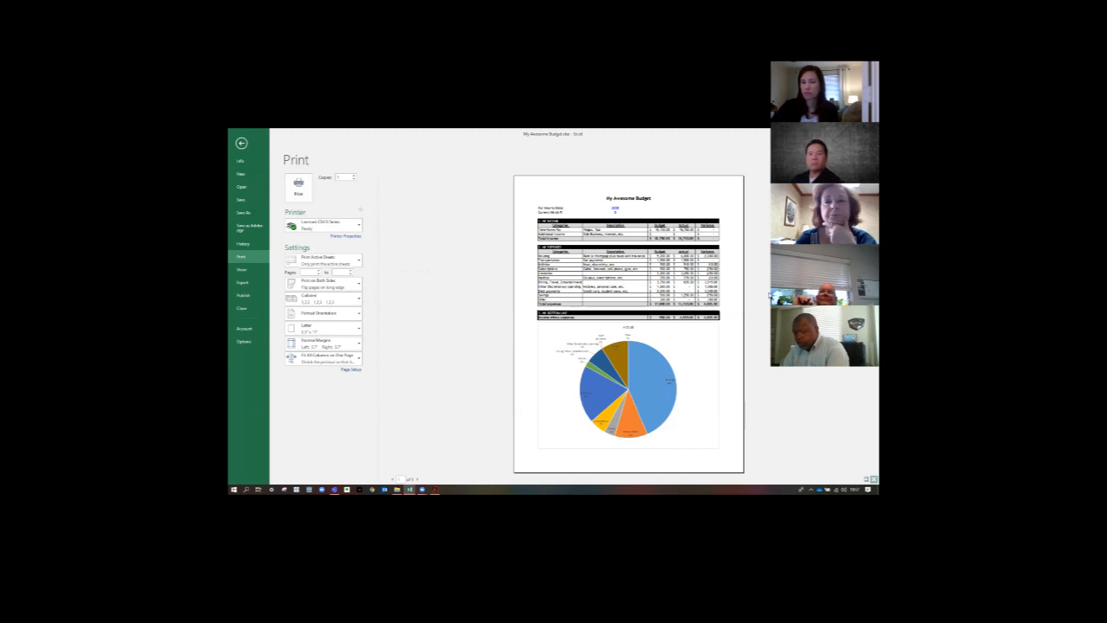
click(241, 143)
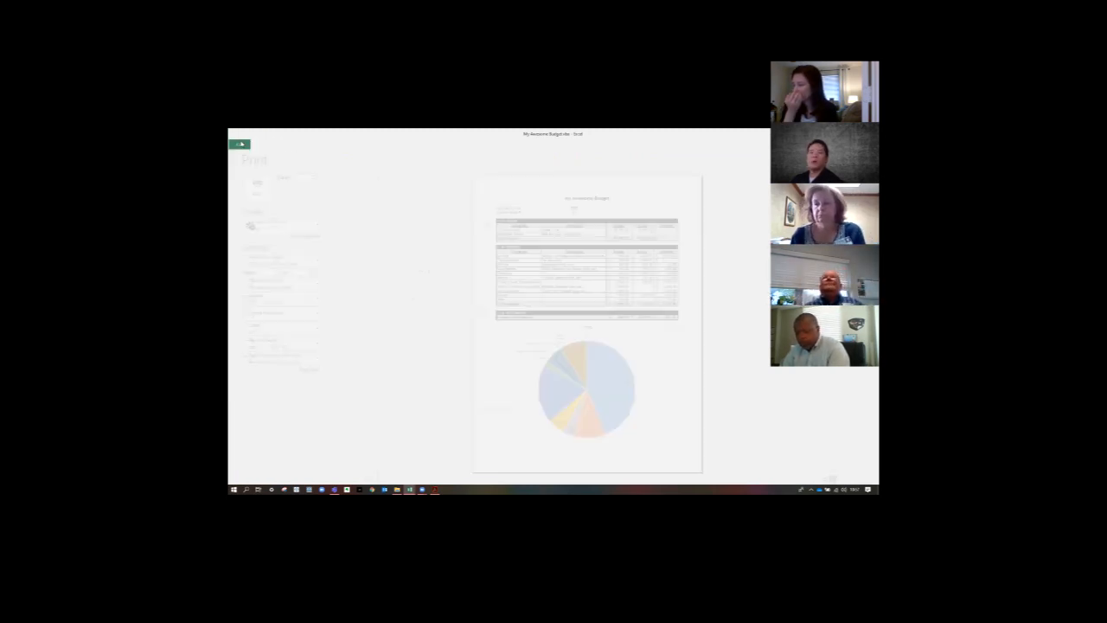
- Set the Budget sheet's page setup to fit 1 page wide with pages tall left blank, centered horizontally on the page
click(325, 469)
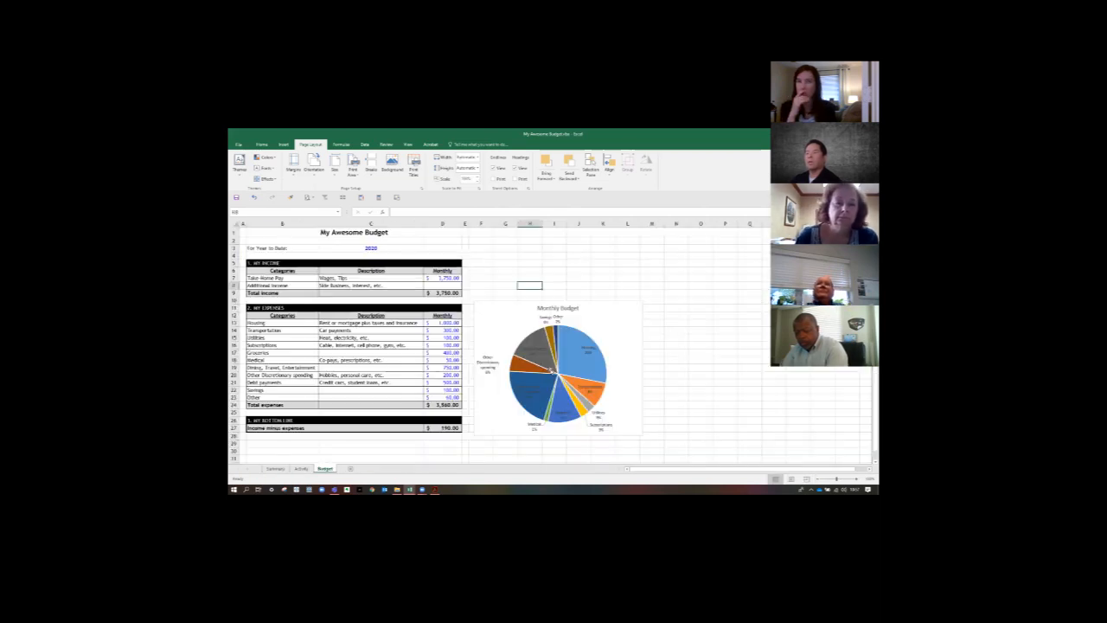
click(575, 265)
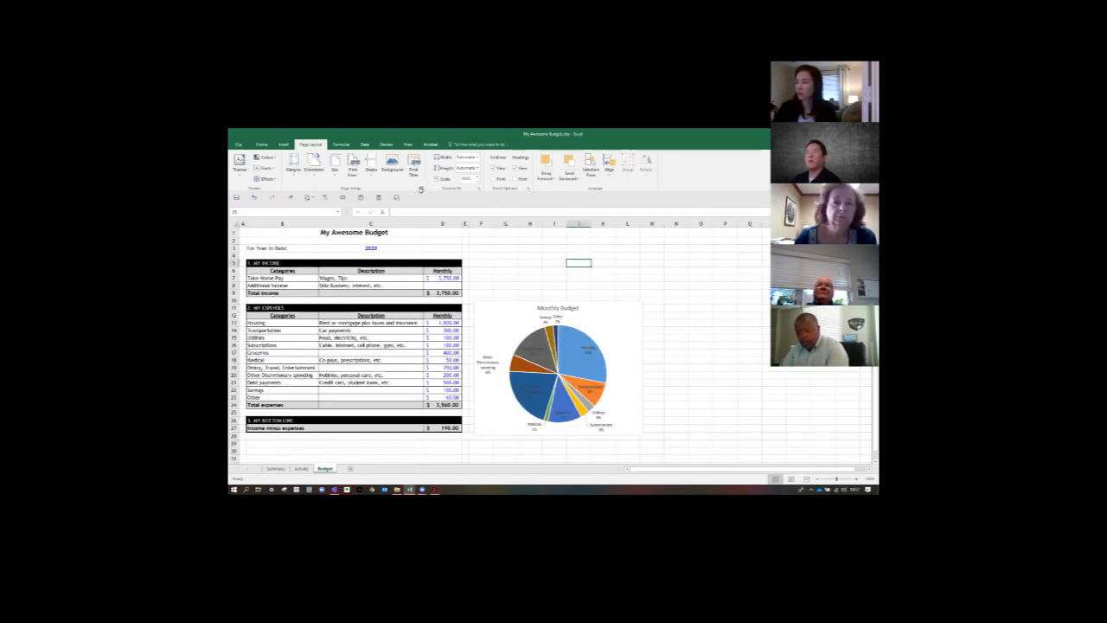
click(420, 188)
click(457, 288)
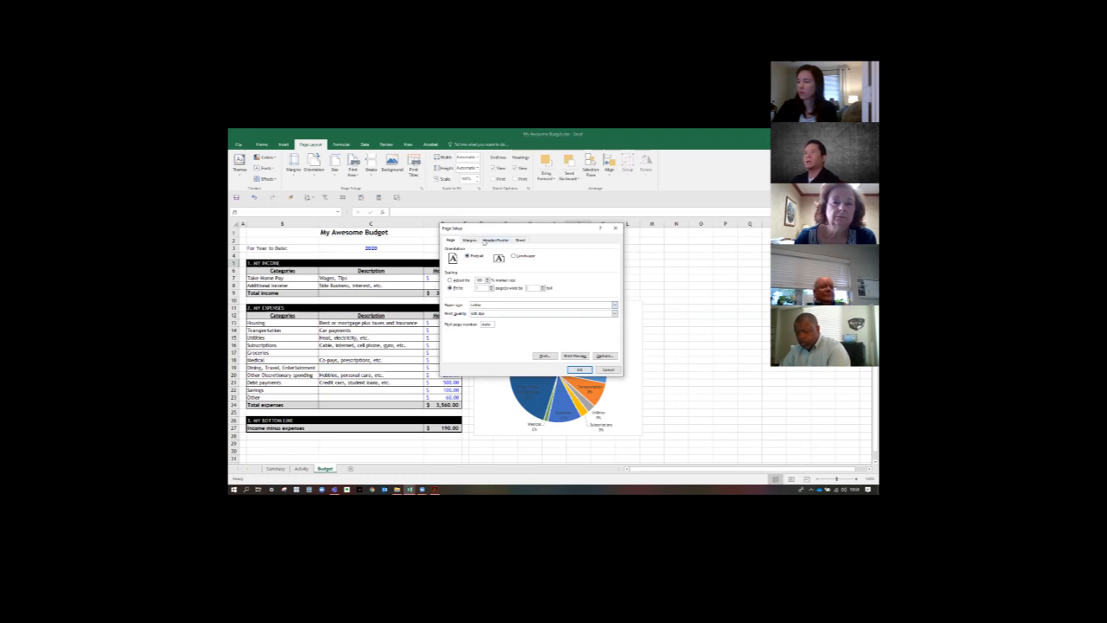
click(472, 240)
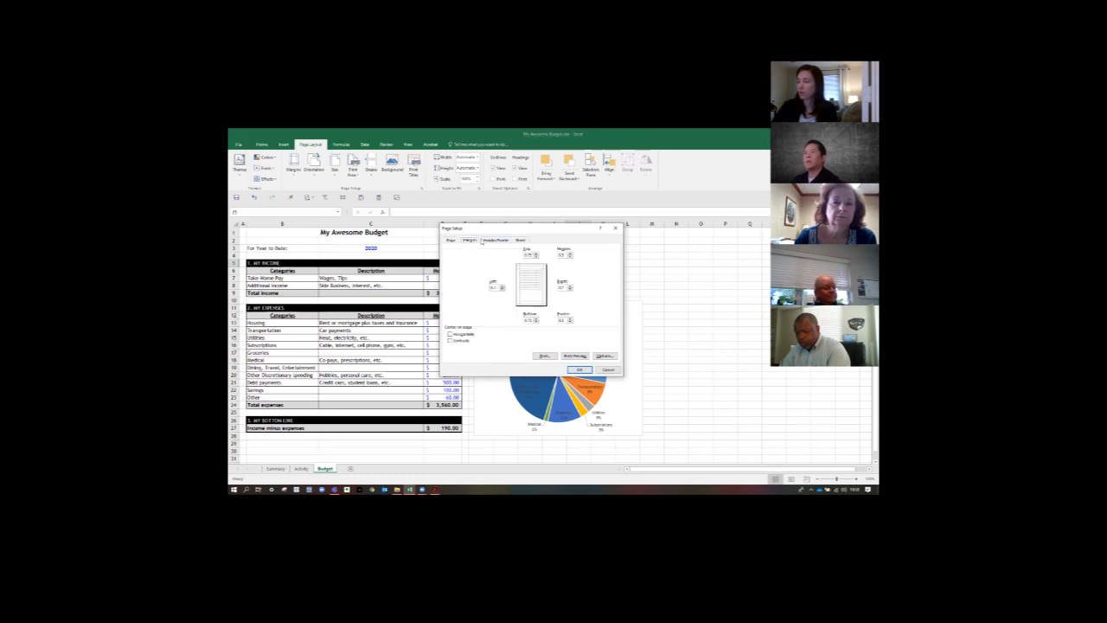
click(450, 335)
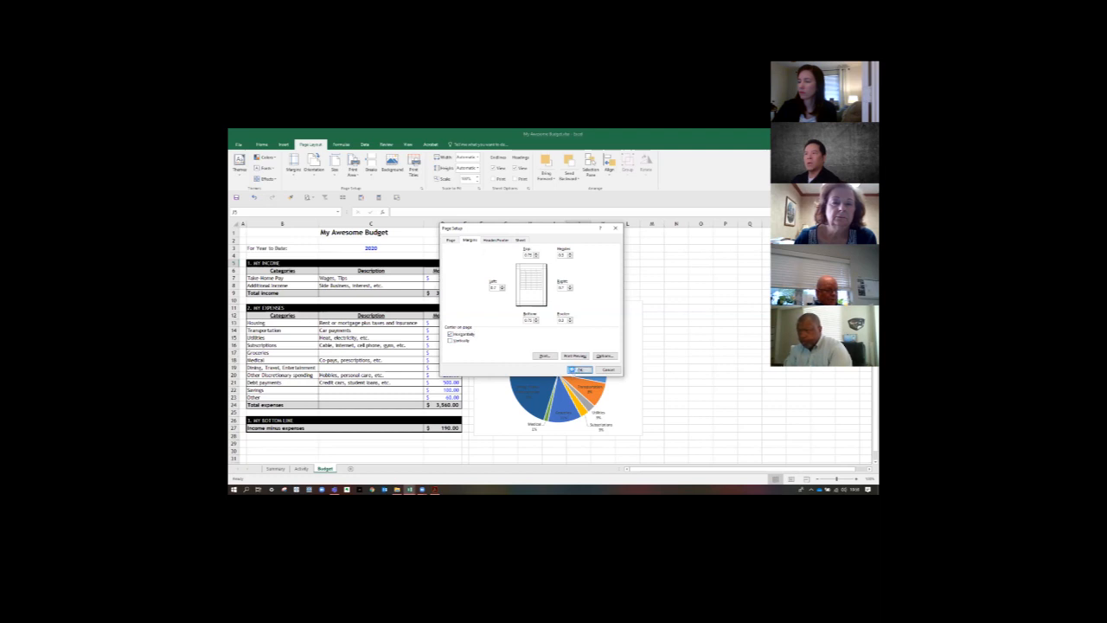
click(575, 371)
- Move the Monthly Budget pie chart below the bottom line section, aligned under the table in the Budget sheet
scroll(733, 308, down, 3)
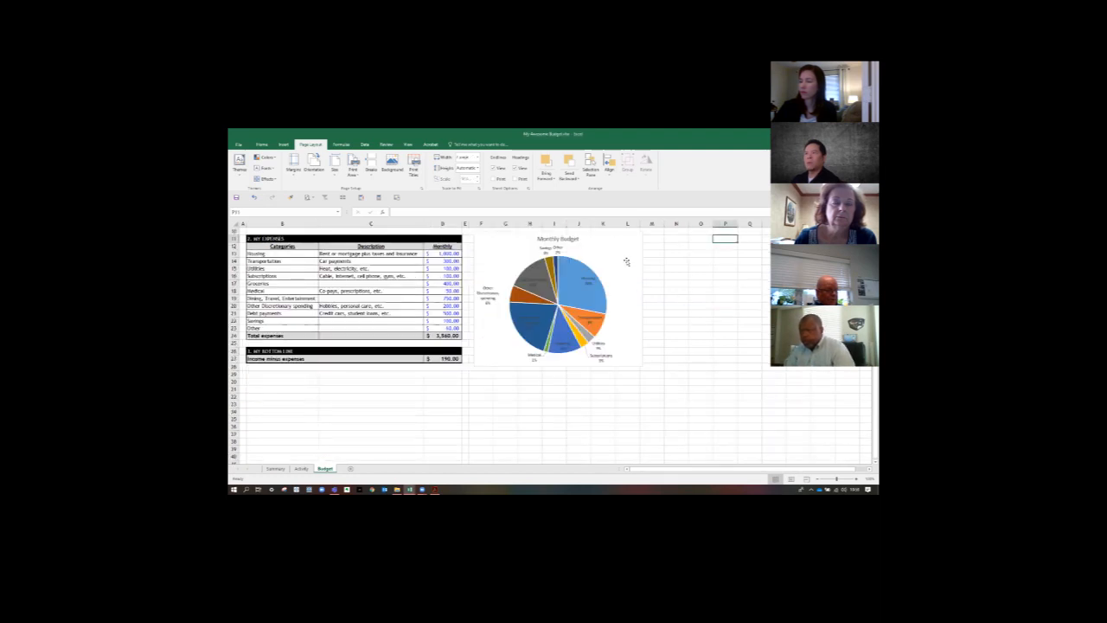
drag(625, 260, 394, 392)
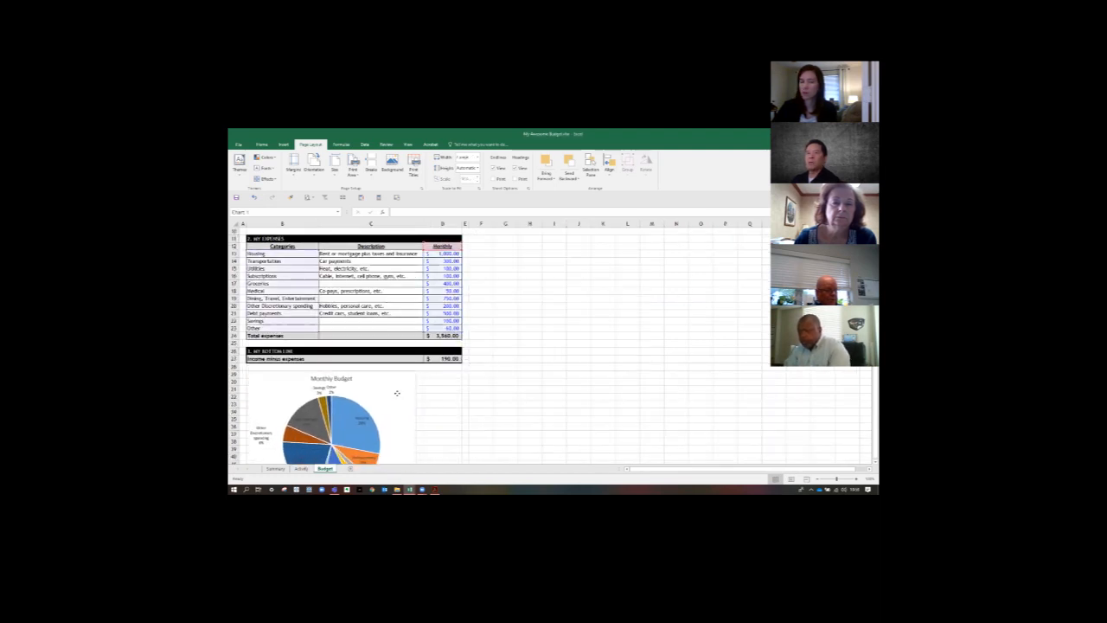
click(534, 404)
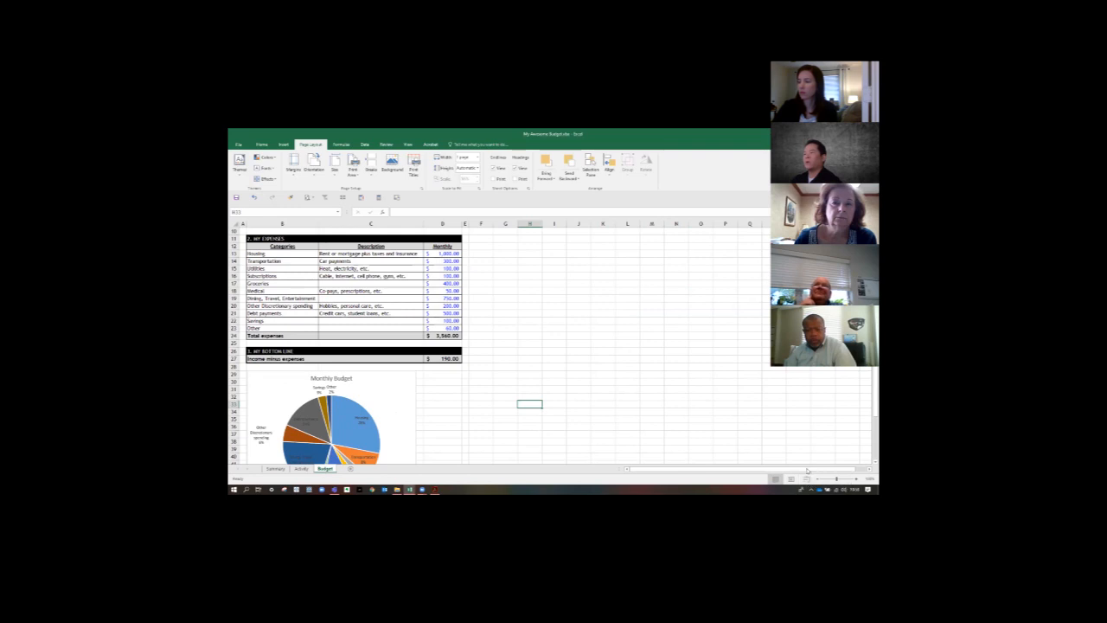
- Show the Budget sheet in Page Break Preview and extend the print area's right boundary to include narrow column E
click(807, 480)
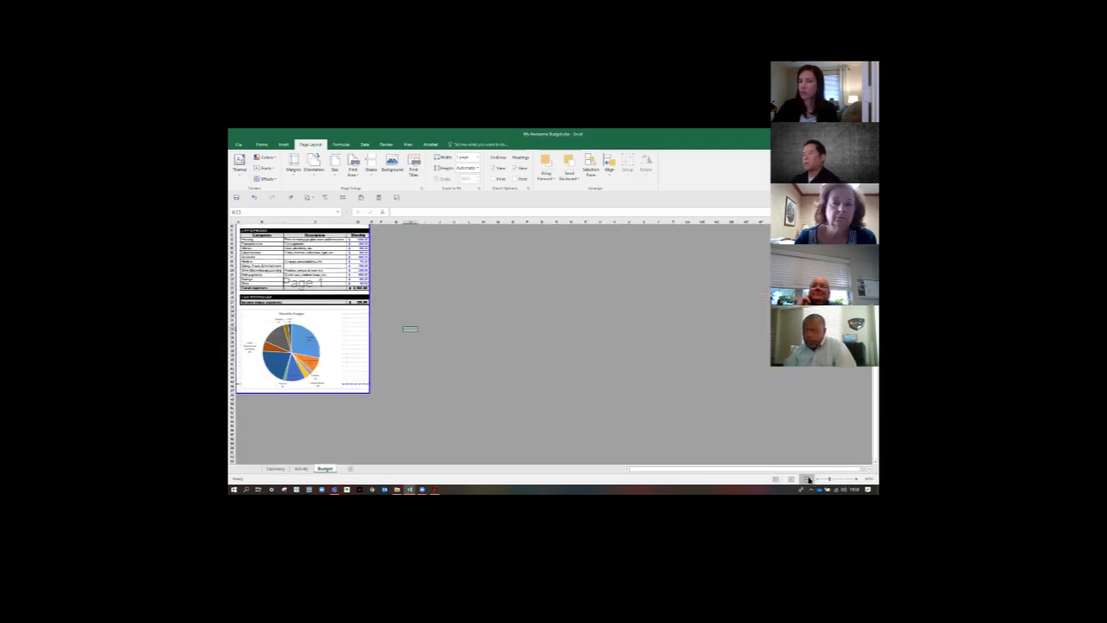
scroll(448, 411, up, 3)
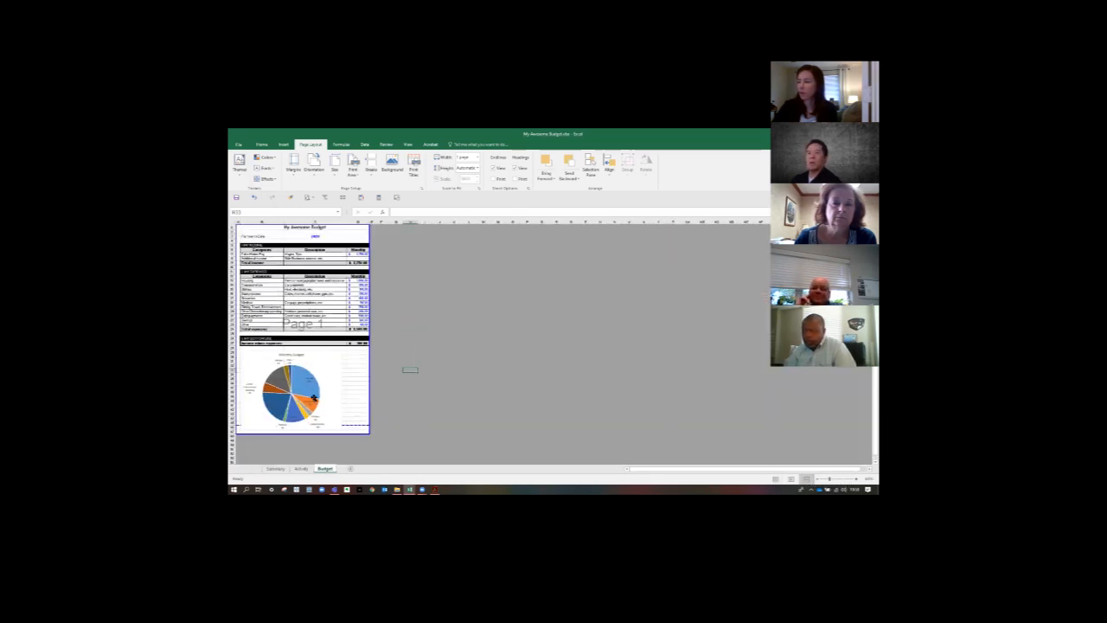
click(342, 380)
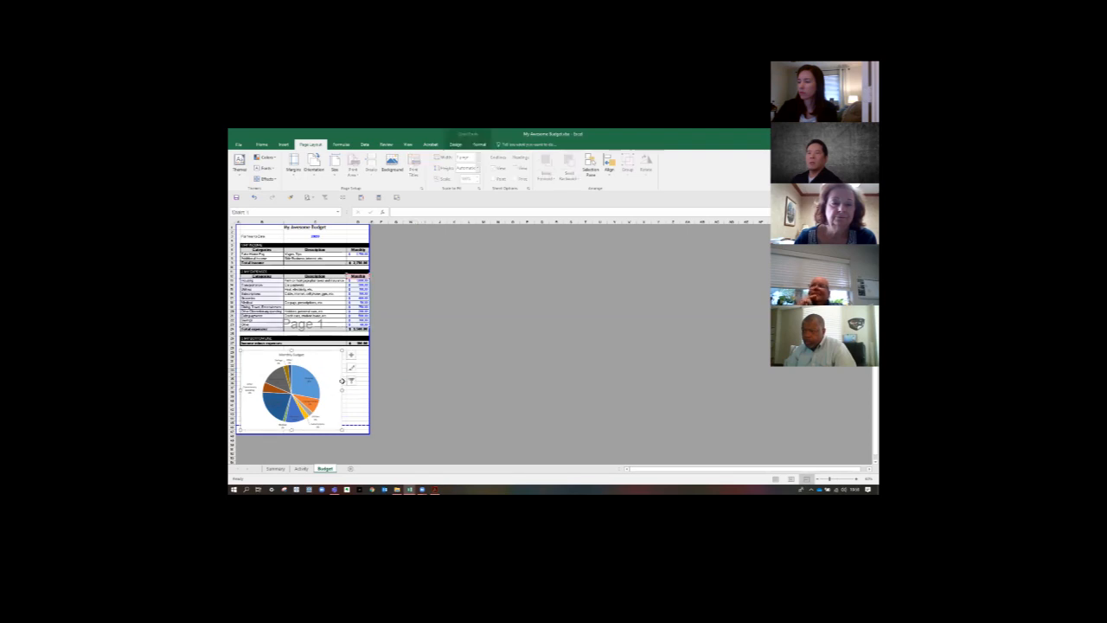
click(363, 233)
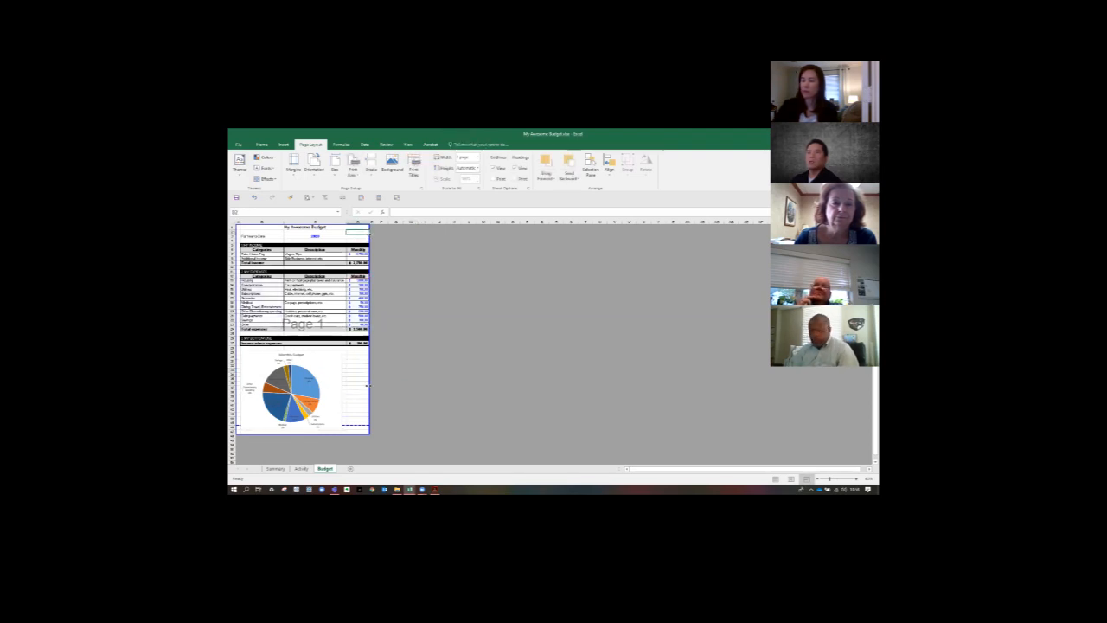
drag(370, 386, 395, 422)
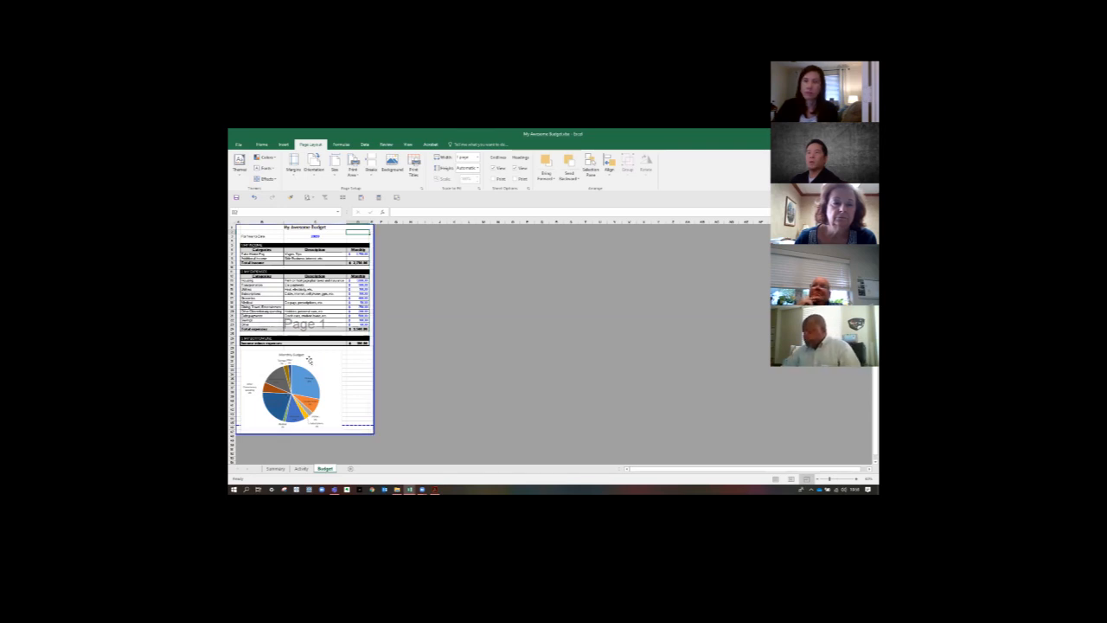
- Resize the Monthly Budget chart to the table's width and raise the page's bottom boundary to just below the chart
click(308, 354)
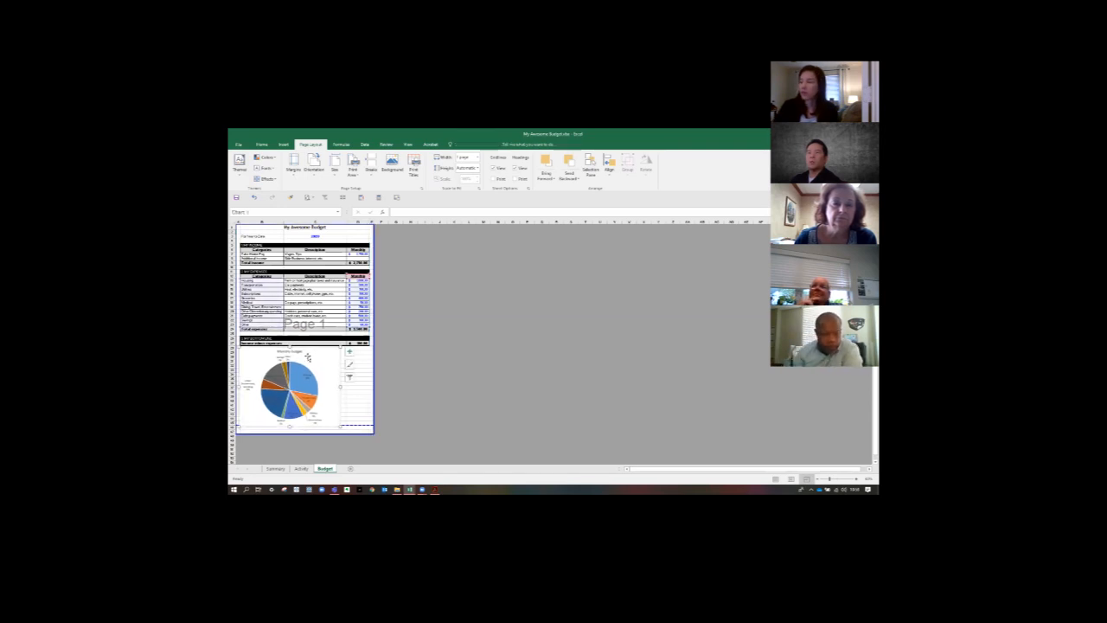
mouse_move(340, 426)
mouse_down()
mouse_move(369, 423)
mouse_move(328, 426)
mouse_up()
click(326, 434)
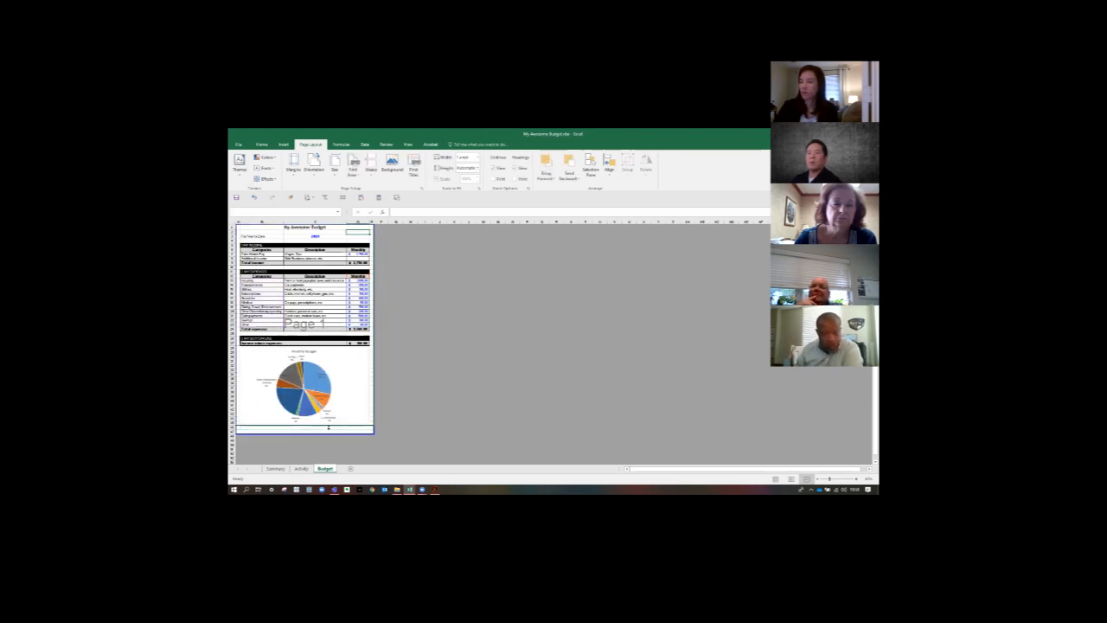
click(439, 420)
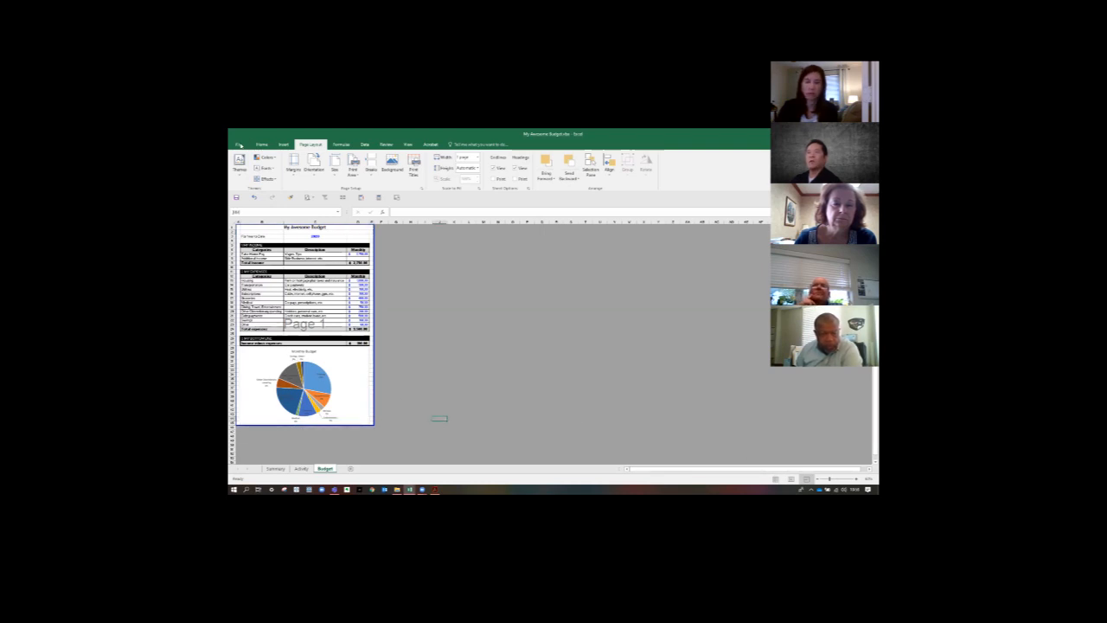
- Check the print preview of the Budget sheet with its table and Monthly Budget pie chart
click(239, 144)
click(240, 258)
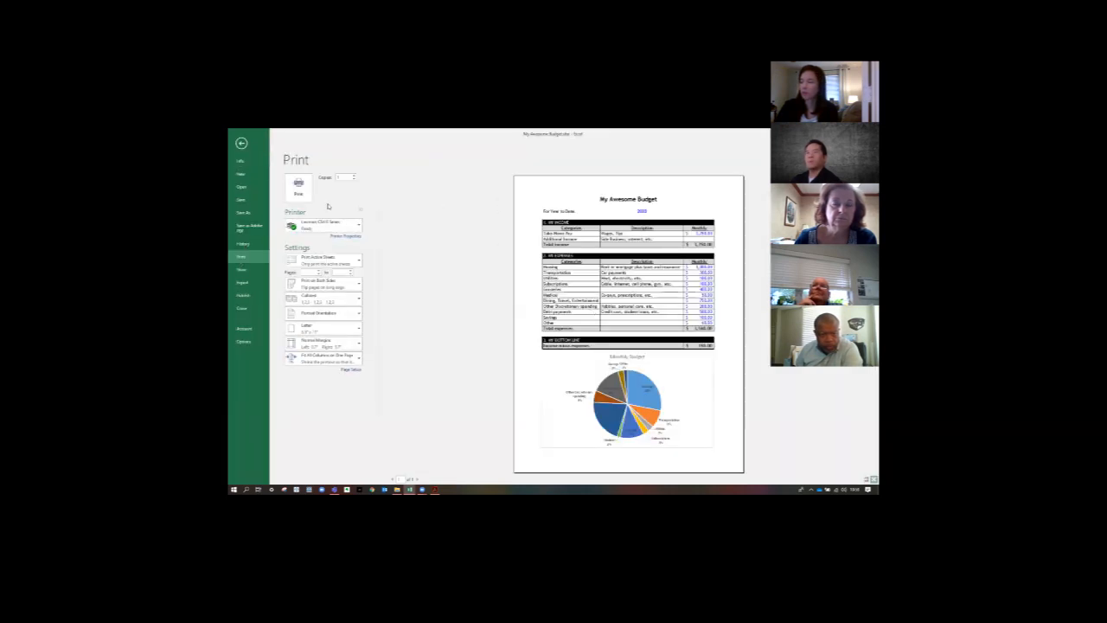
- Leave the print preview and return both the Budget and Summary sheets to Normal view
key(Escape)
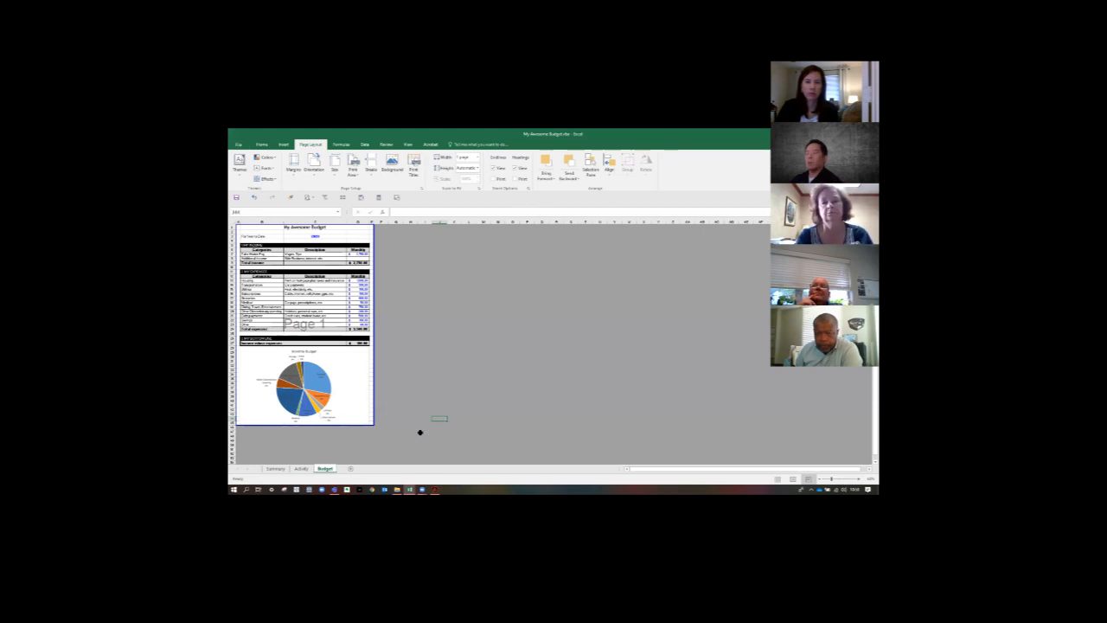
click(420, 433)
click(777, 479)
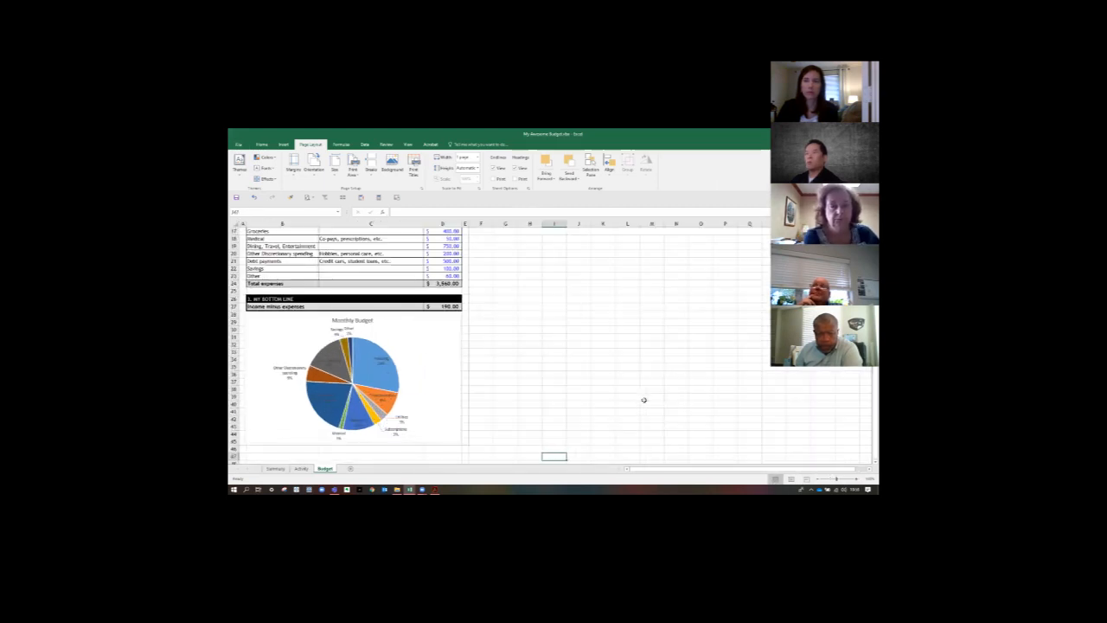
scroll(644, 399, up, 5)
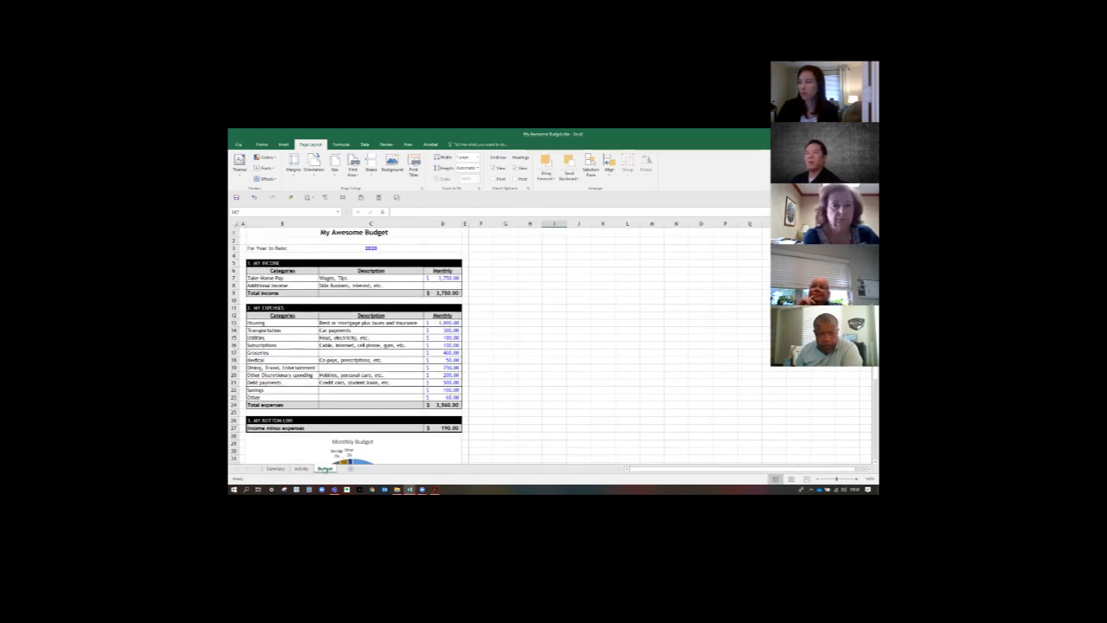
click(277, 469)
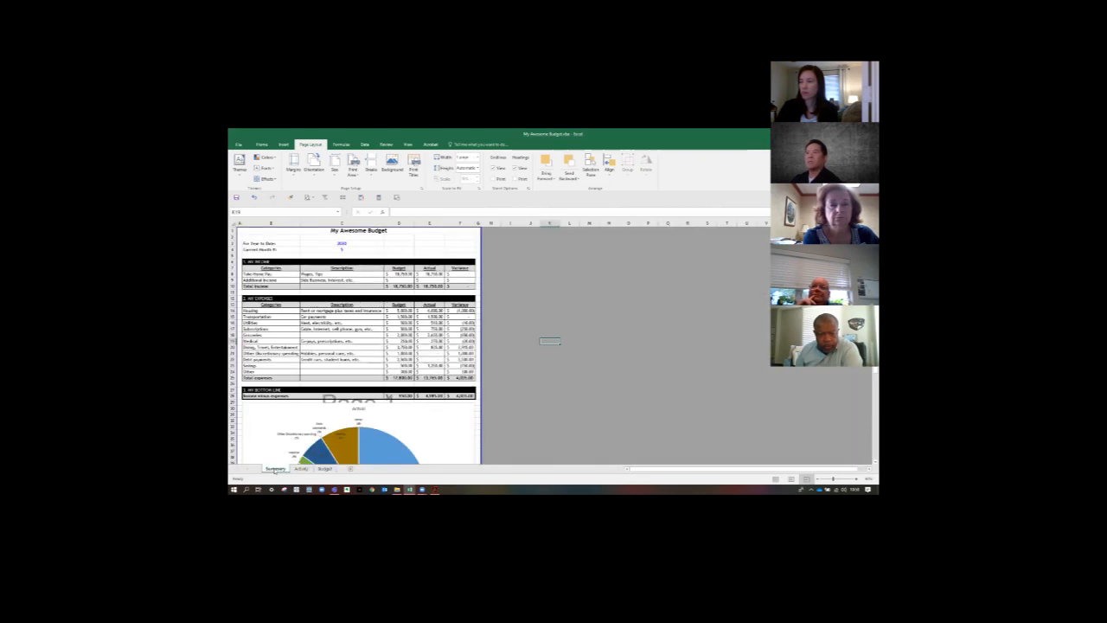
click(546, 381)
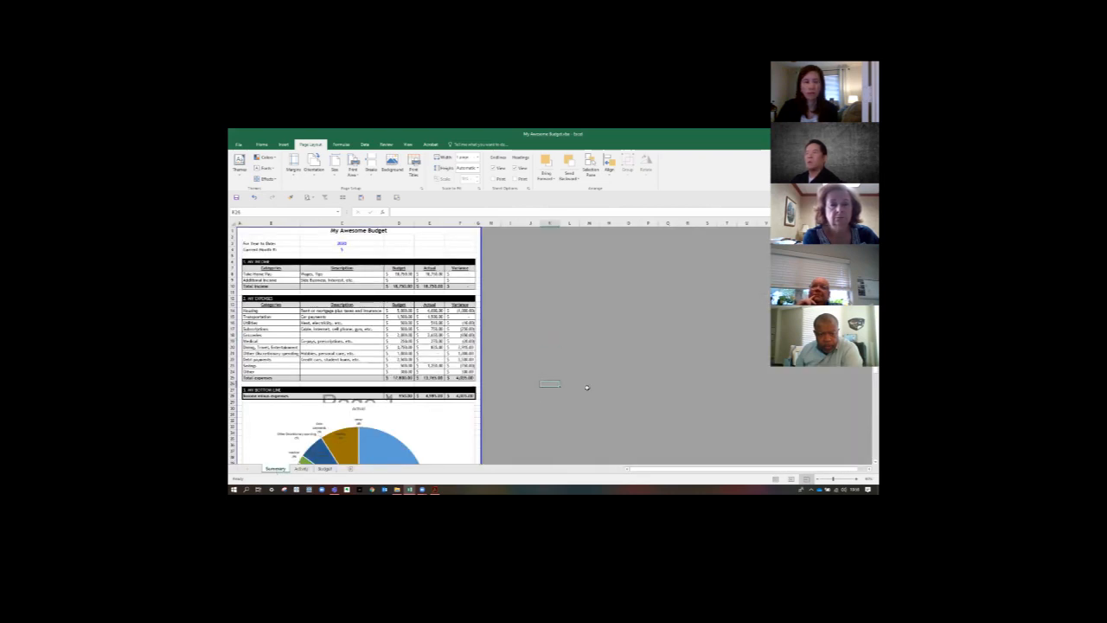
click(776, 479)
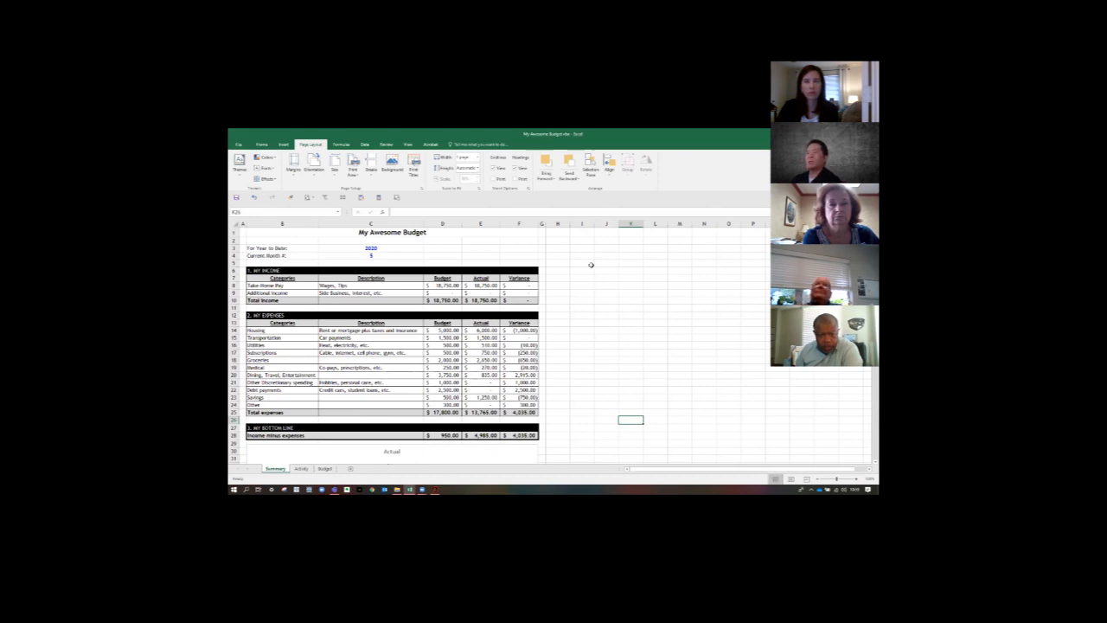
- Hide all unused columns from H through the last column in the Summary sheet
click(557, 223)
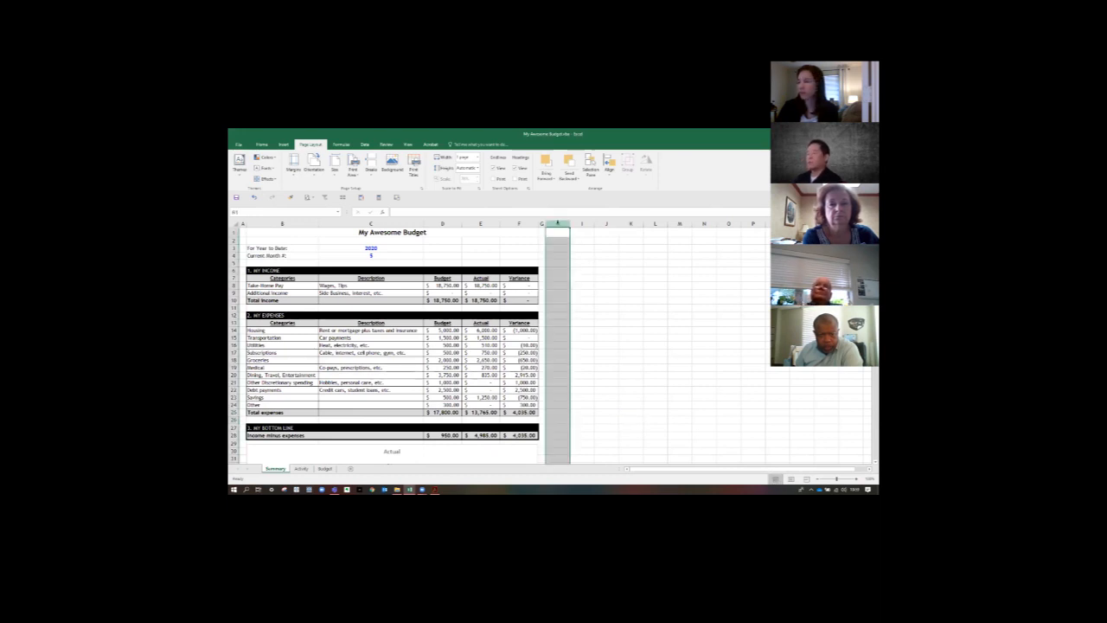
key(ctrl+shift+Right)
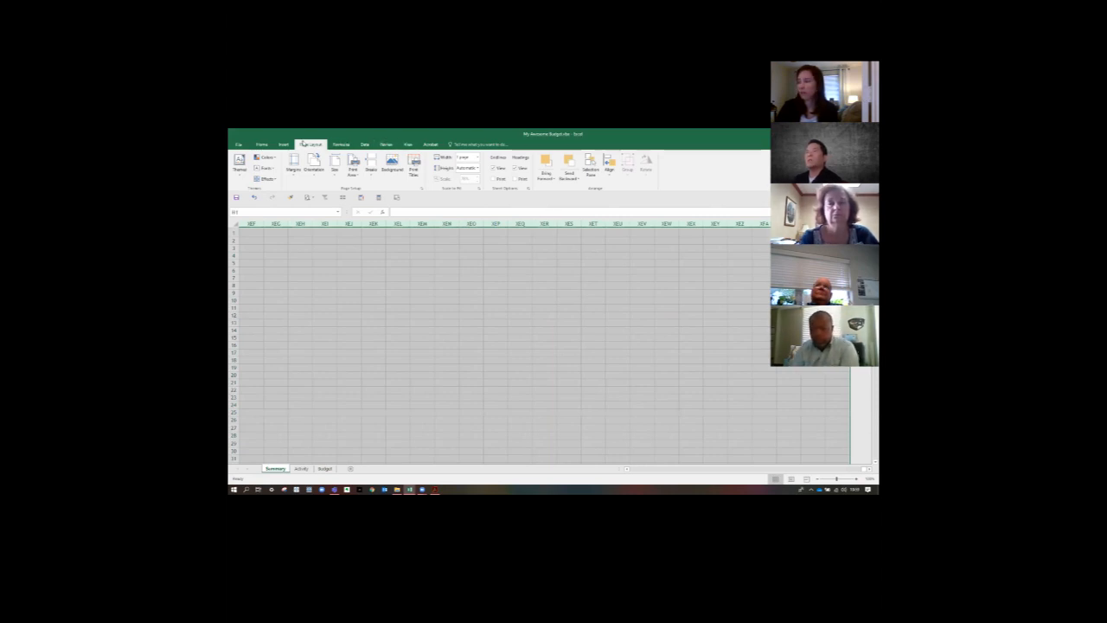
click(261, 144)
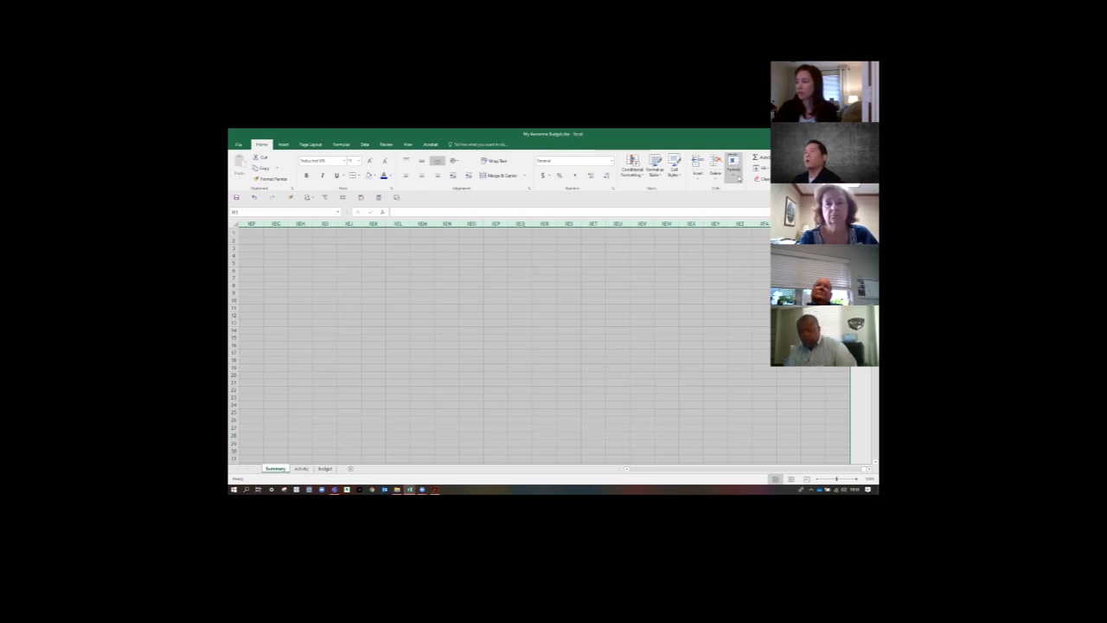
click(738, 178)
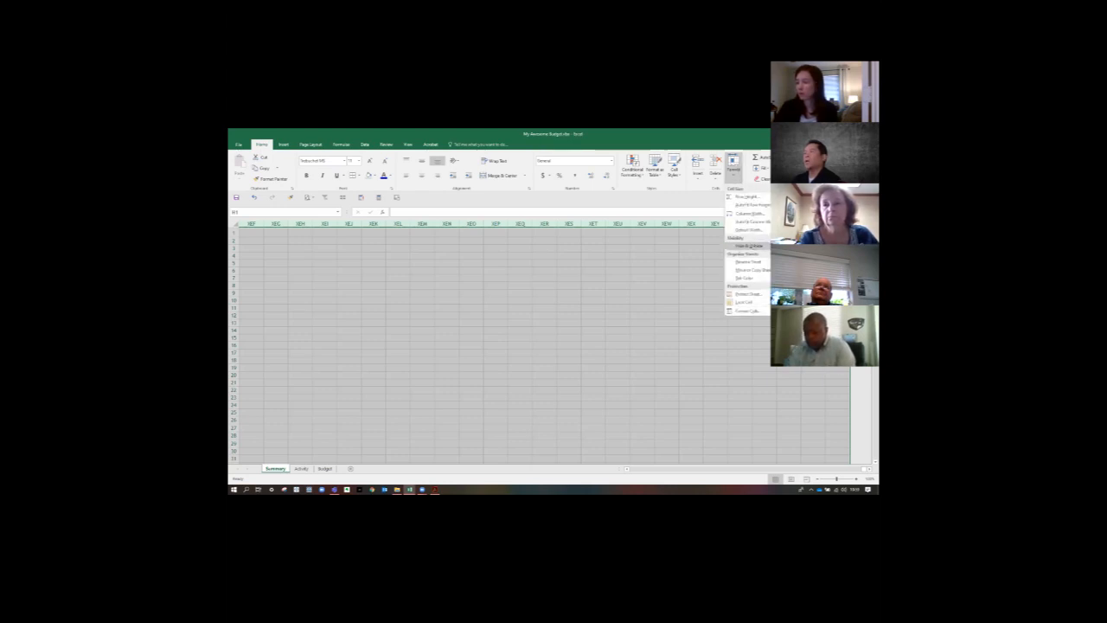
click(805, 254)
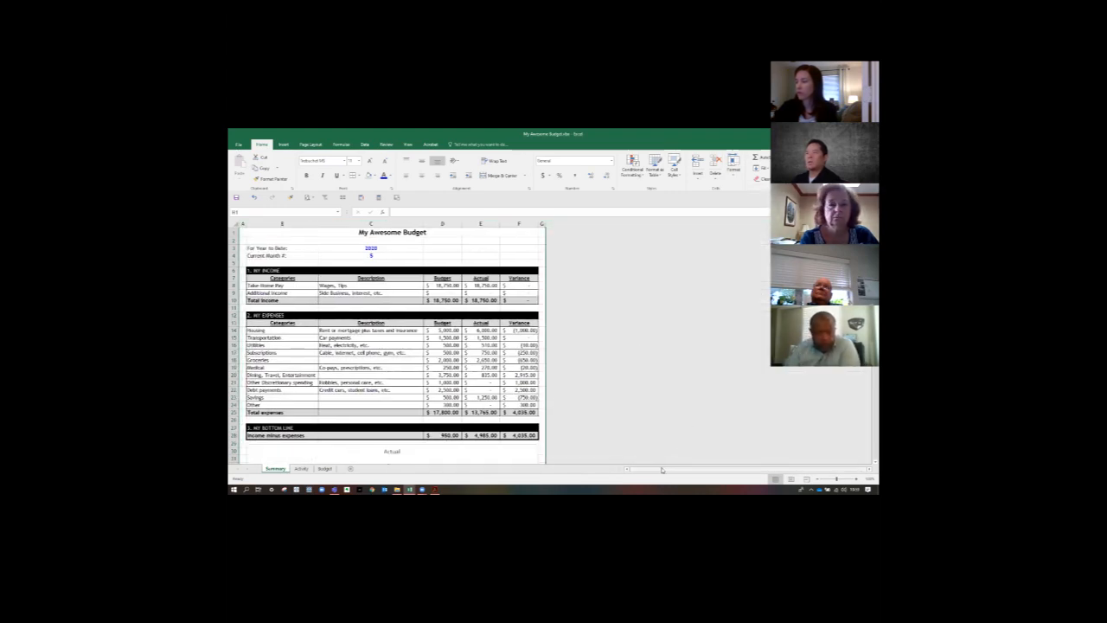
- Hide all unused rows below the pie chart in the Summary sheet, from row 59 to the last row
scroll(423, 453, down, 13)
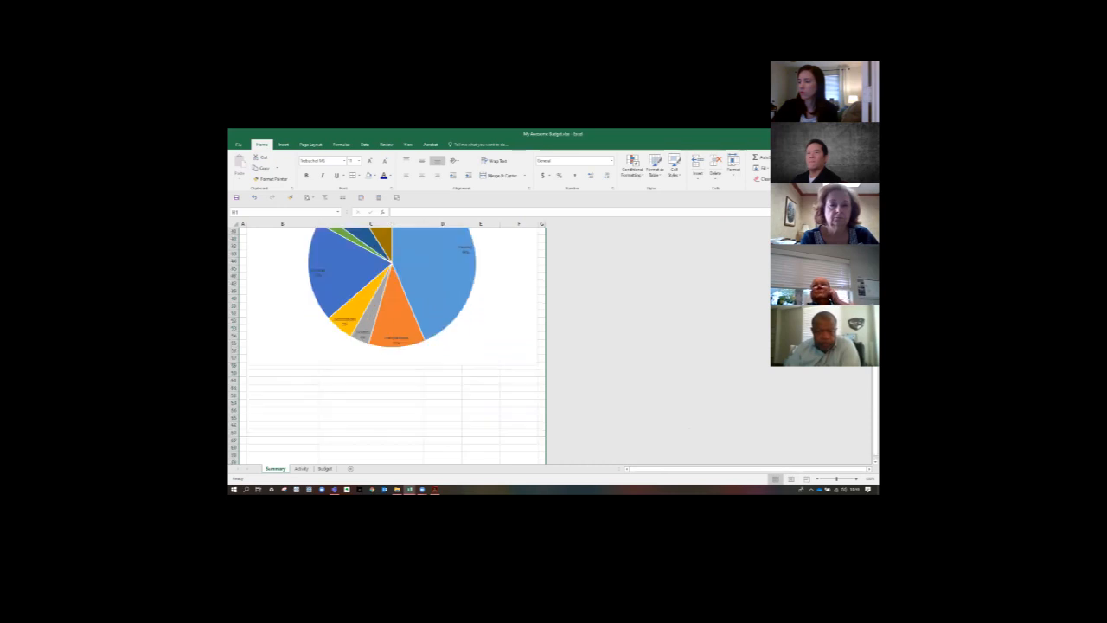
click(232, 372)
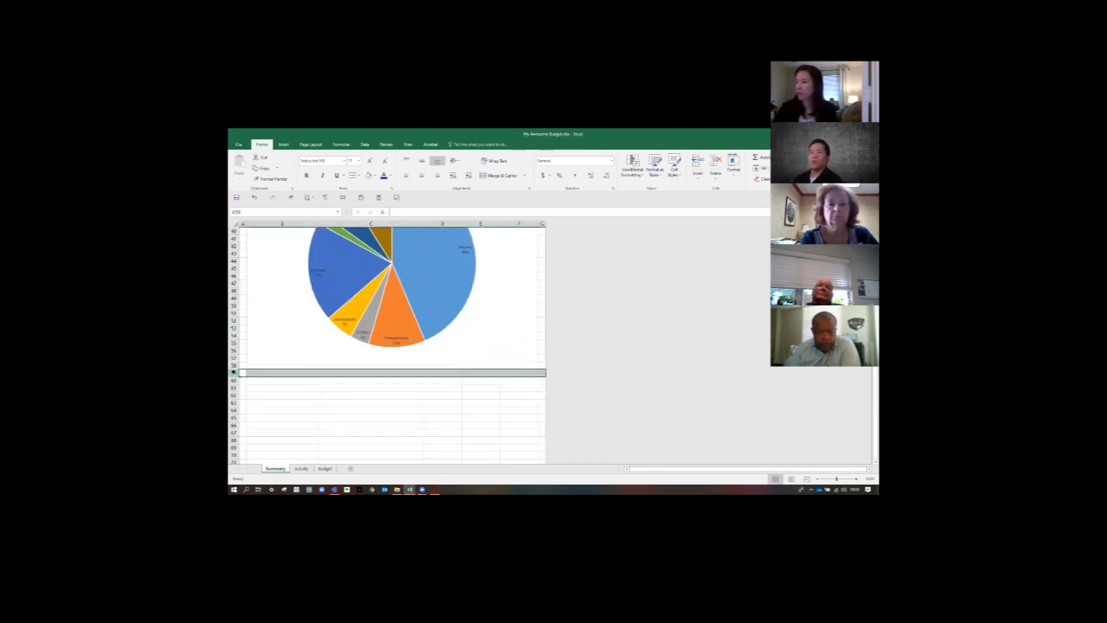
key(ctrl+shift+Down)
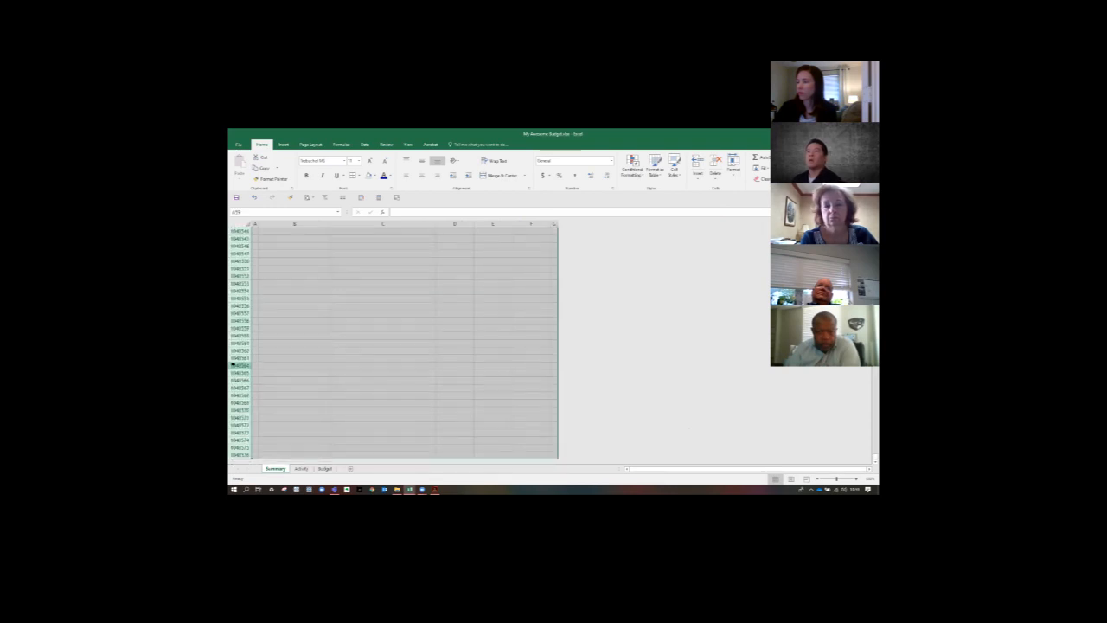
click(734, 166)
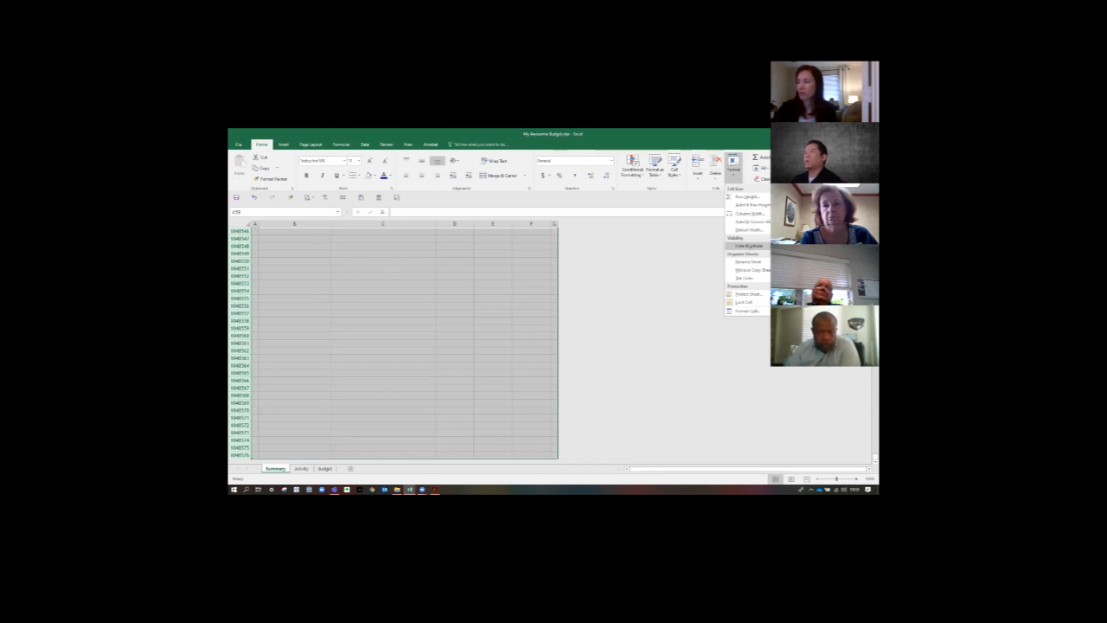
click(807, 246)
- Turn off the gridlines display in the Summary sheet and look over the sheet from its title
scroll(699, 291, up, 14)
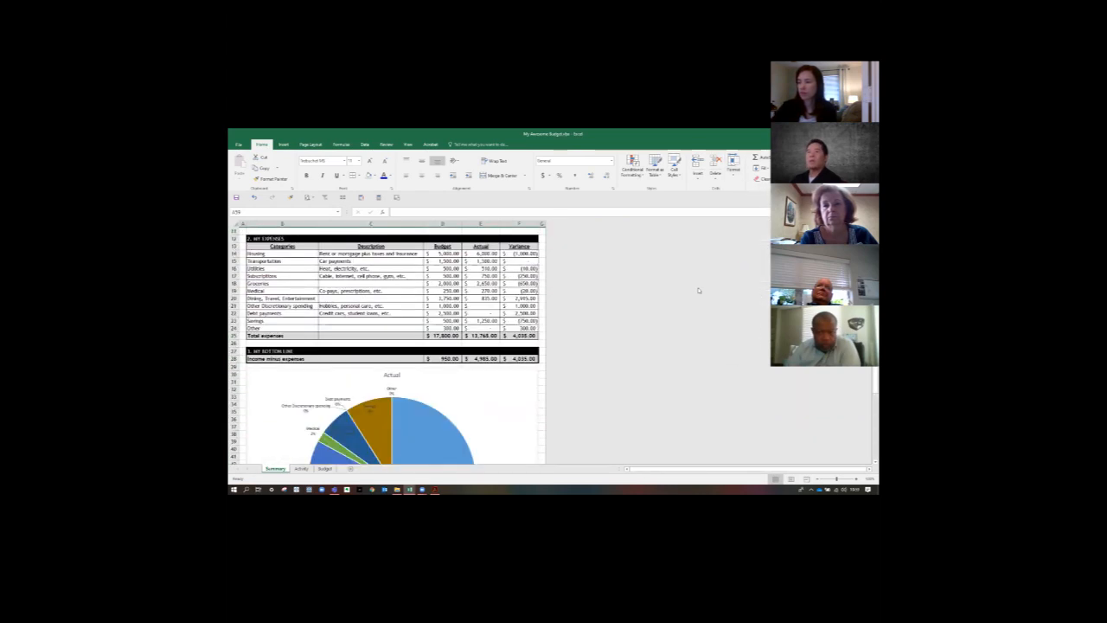
scroll(699, 290, up, 2)
click(314, 146)
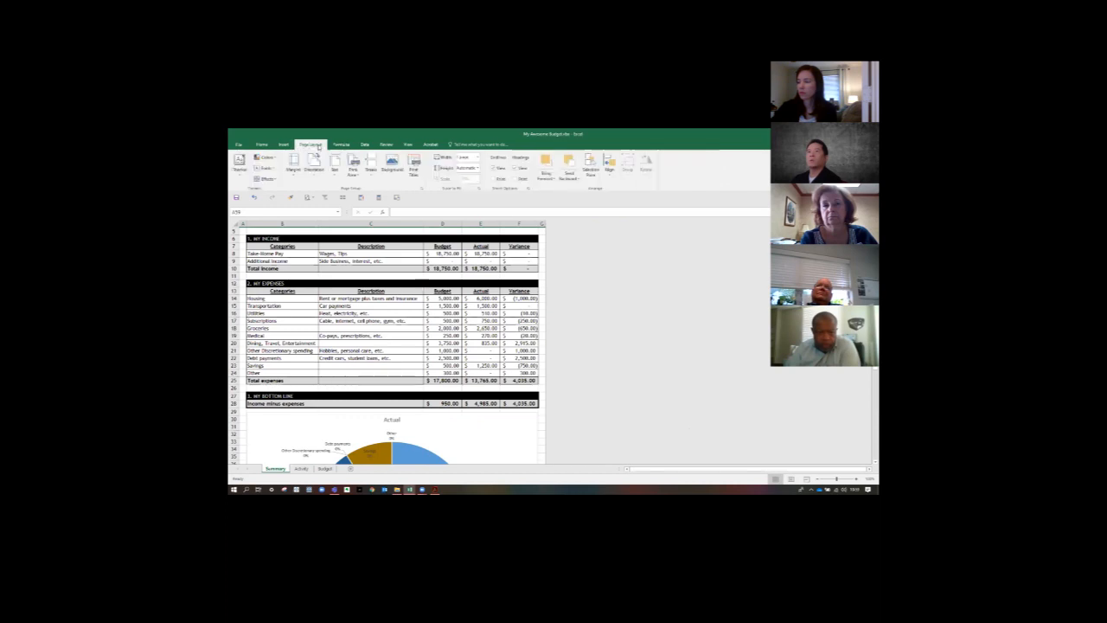
click(389, 145)
click(408, 145)
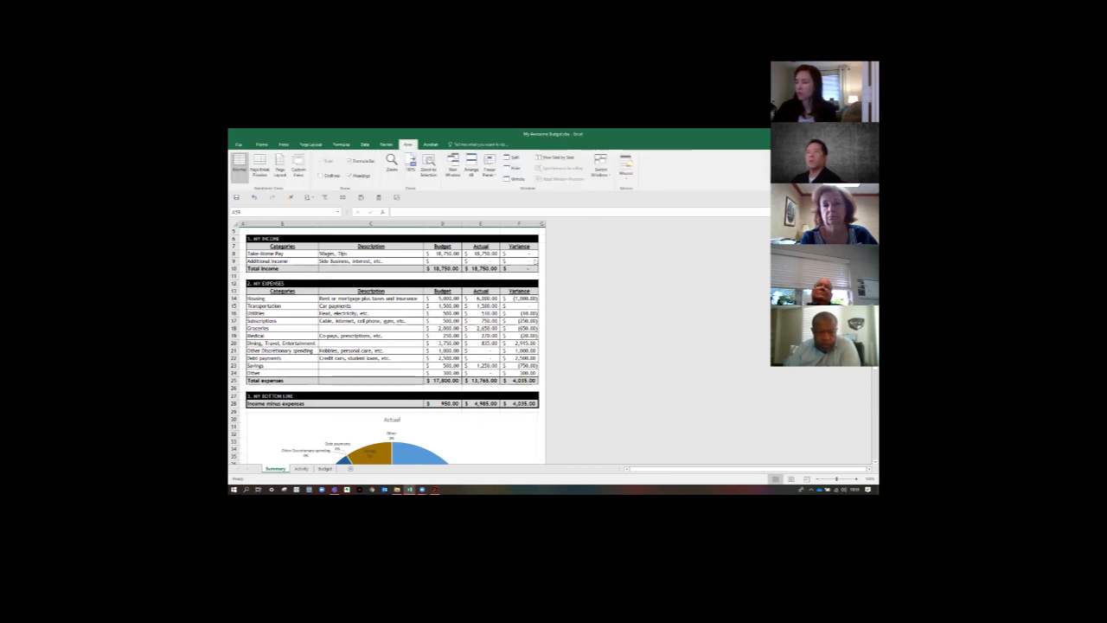
scroll(534, 261, up, 2)
scroll(625, 283, down, 12)
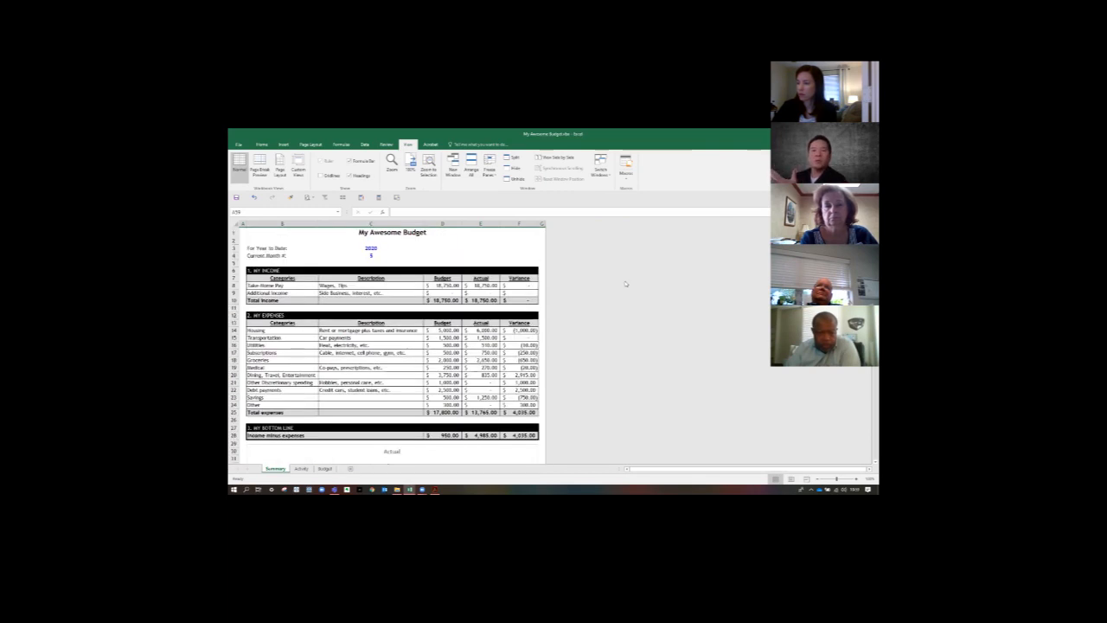
scroll(625, 283, up, 10)
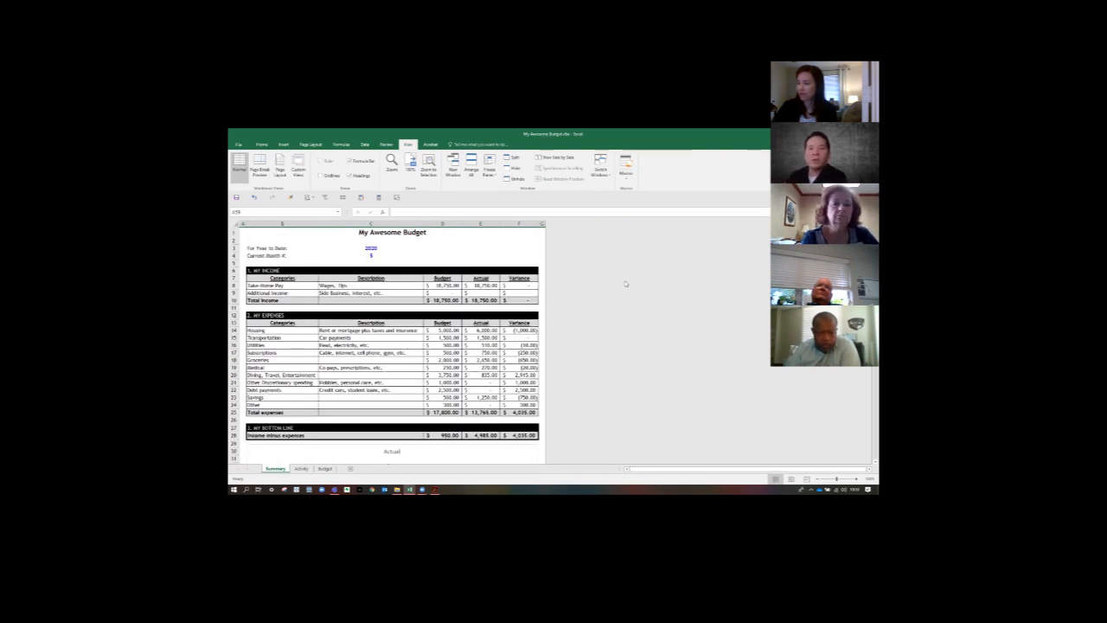